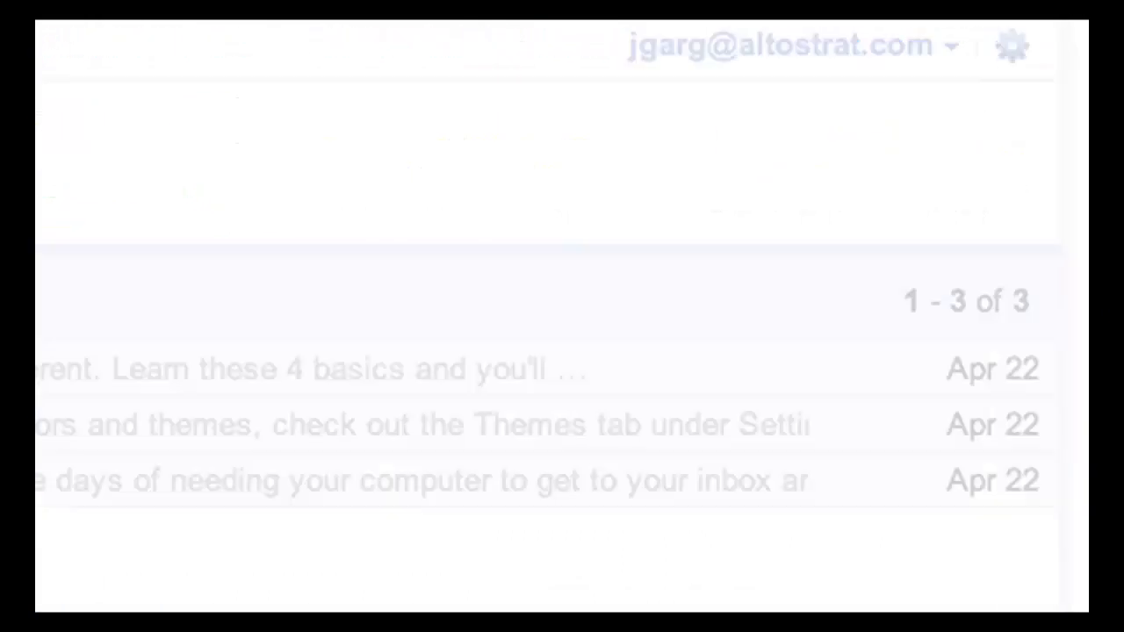
Search Gmail for 'subject: get started' and open the Get started with Gmail message.
{"action": "left_click", "coordinate": [434, 79]}
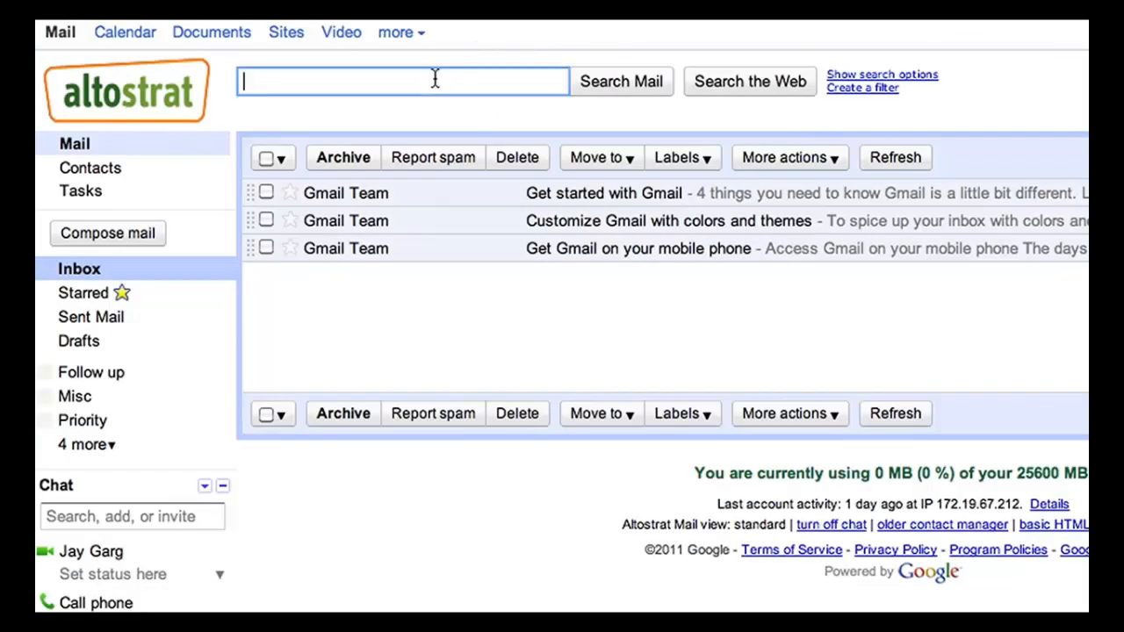
{"action": "type", "text": "subject: get"}
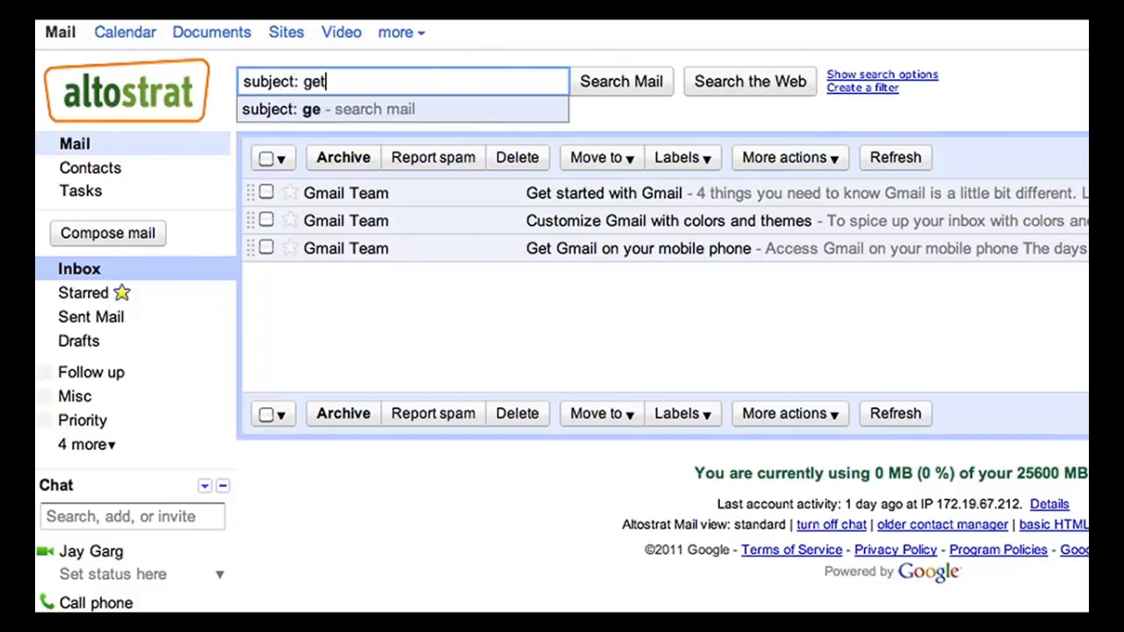
{"action": "type", "text": " started"}
{"action": "key", "text": "Return"}
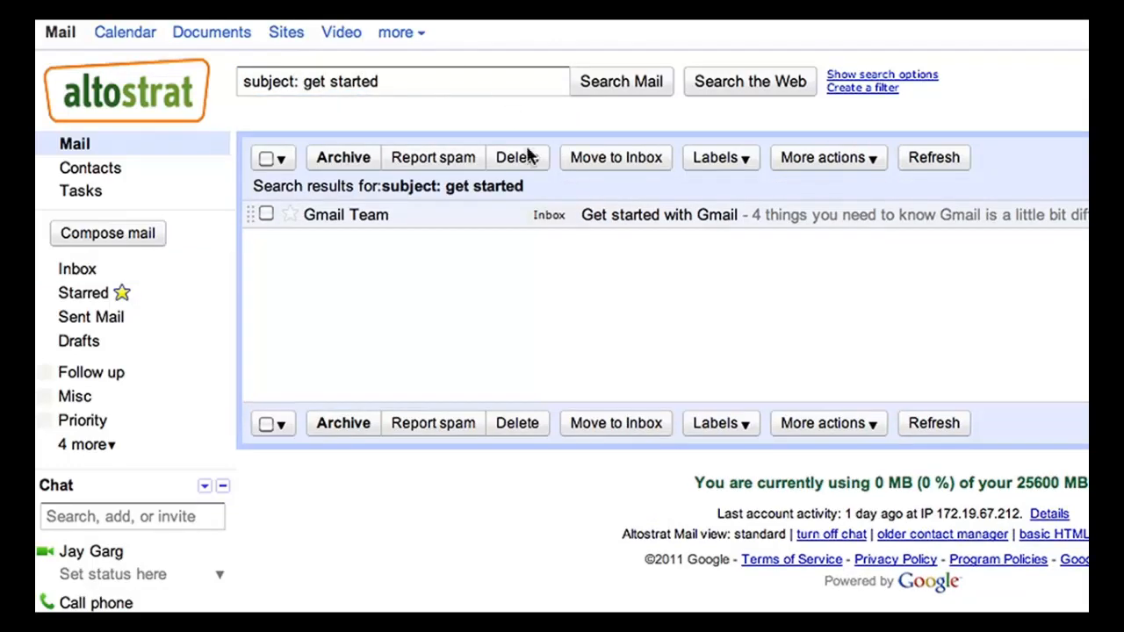
{"action": "left_click", "coordinate": [510, 223]}
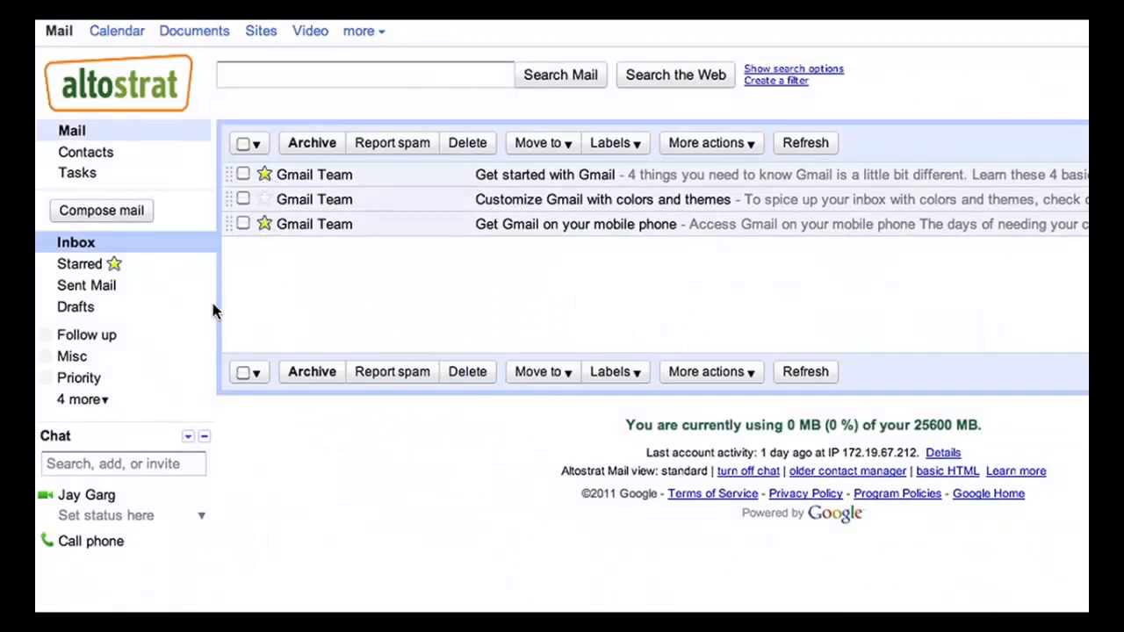
Create a blue 'Account Info' label and drag it onto the Get started with Gmail message.
{"action": "left_click", "coordinate": [99, 400]}
{"action": "left_click", "coordinate": [103, 535]}
{"action": "type", "text": "Ac"}
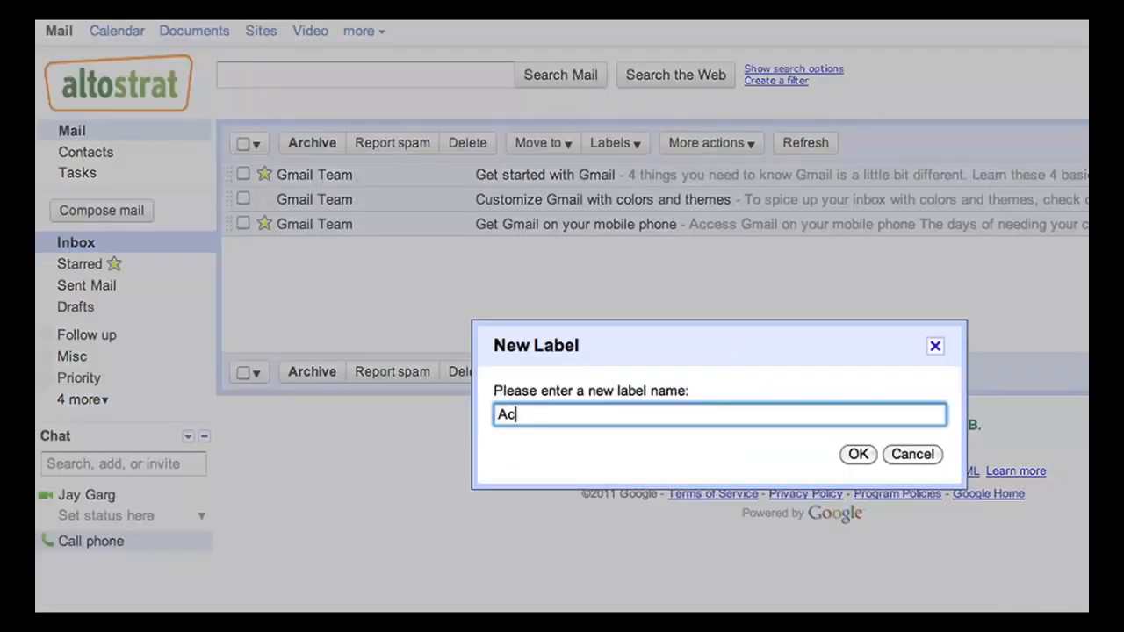
{"action": "type", "text": "count Info"}
{"action": "left_click", "coordinate": [845, 457]}
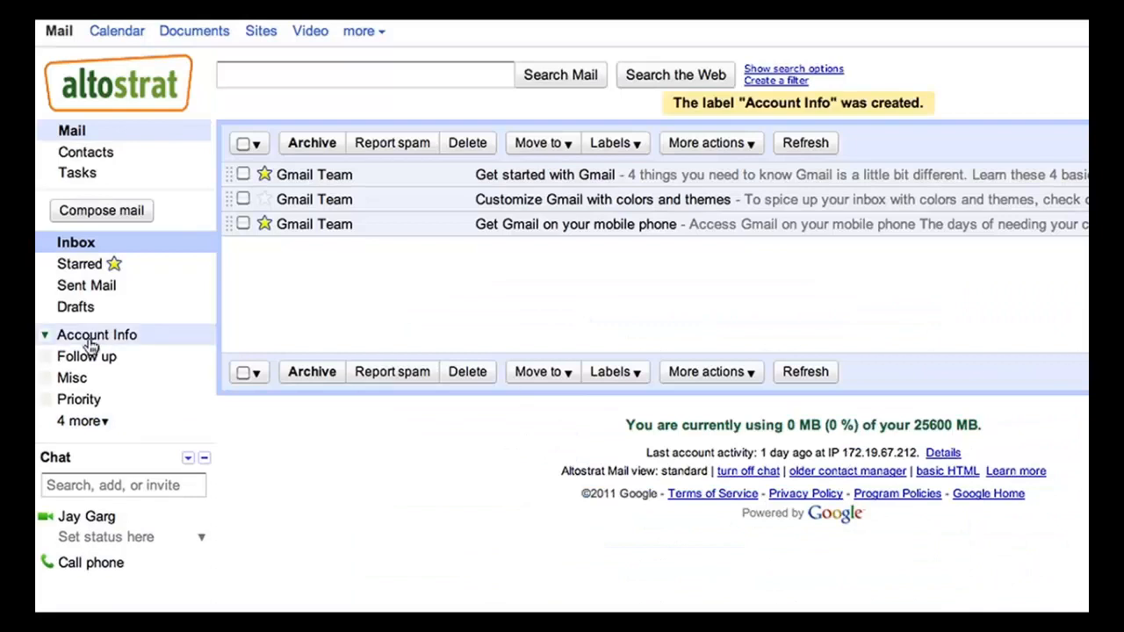
{"action": "left_click", "coordinate": [47, 339]}
{"action": "left_click", "coordinate": [89, 400]}
{"action": "left_click_drag", "start_coordinate": [96, 335], "coordinate": [358, 177]}
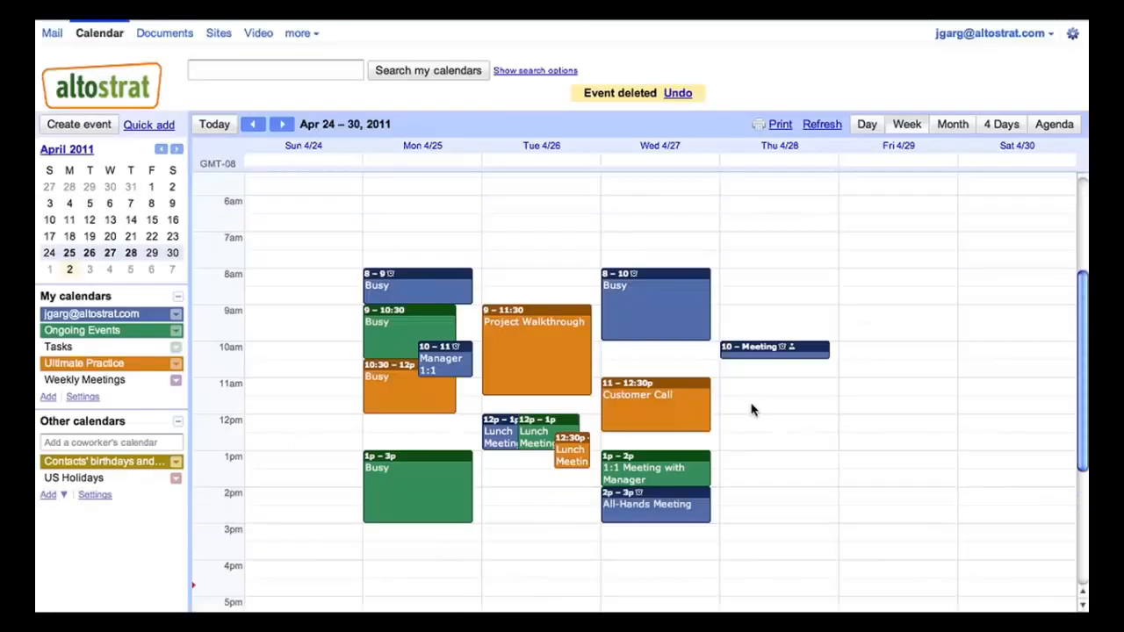
Add 'Lunch Meeting' Thursday 11:30am–1pm and 'Group Meeting' Monday 12–1pm to the calendar.
{"action": "left_click_drag", "start_coordinate": [753, 404], "coordinate": [752, 440]}
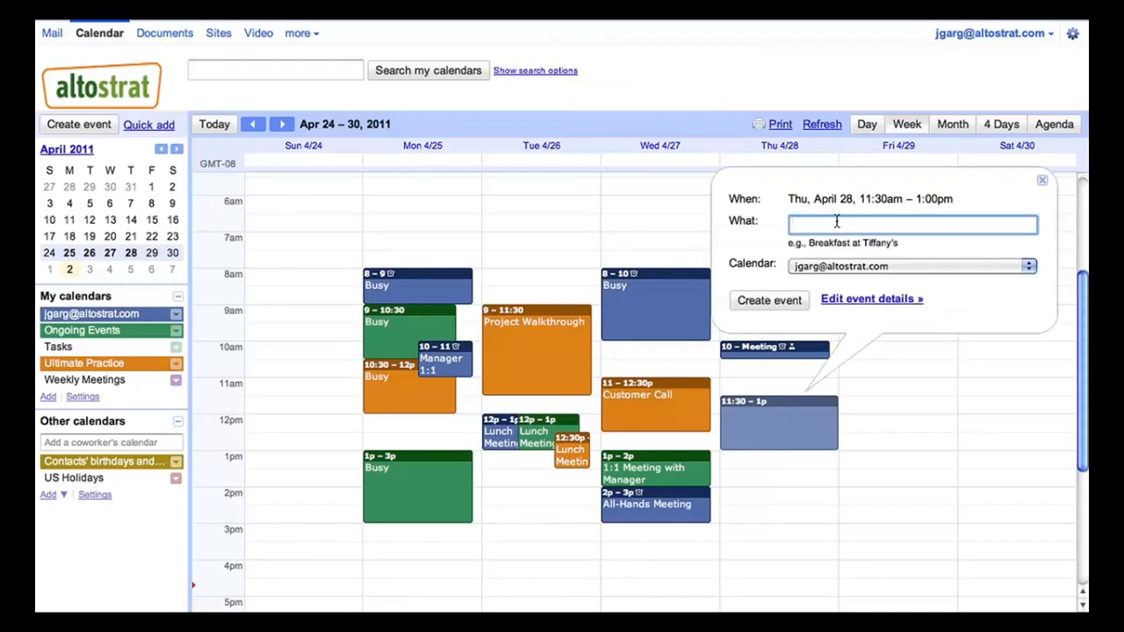
{"action": "left_click", "coordinate": [764, 300]}
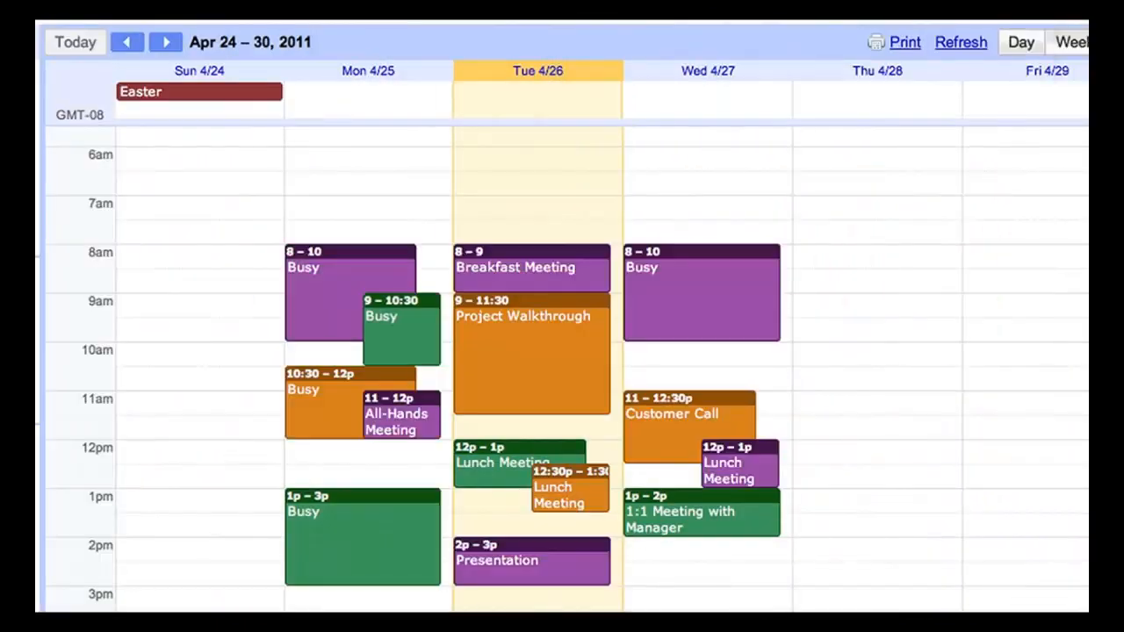
{"action": "left_click_drag", "start_coordinate": [319, 448], "coordinate": [326, 477]}
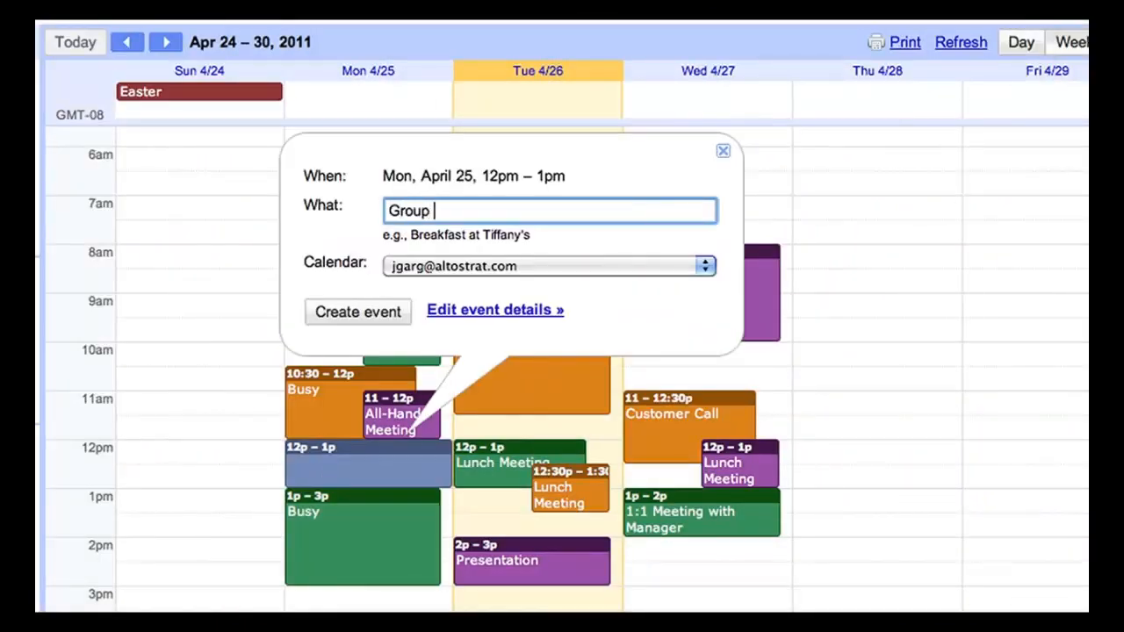
{"action": "key", "text": "Return"}
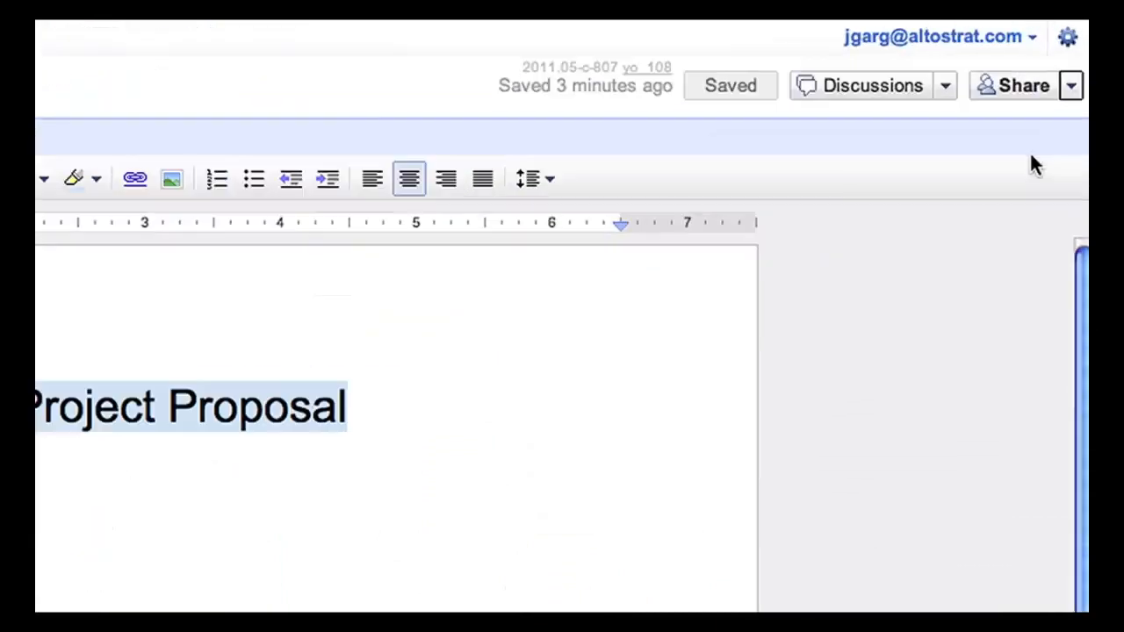
Invite a colleague to the Project Proposal with Can view access, then start a new comment.
{"action": "left_click", "coordinate": [1076, 60]}
{"action": "left_click", "coordinate": [1043, 139]}
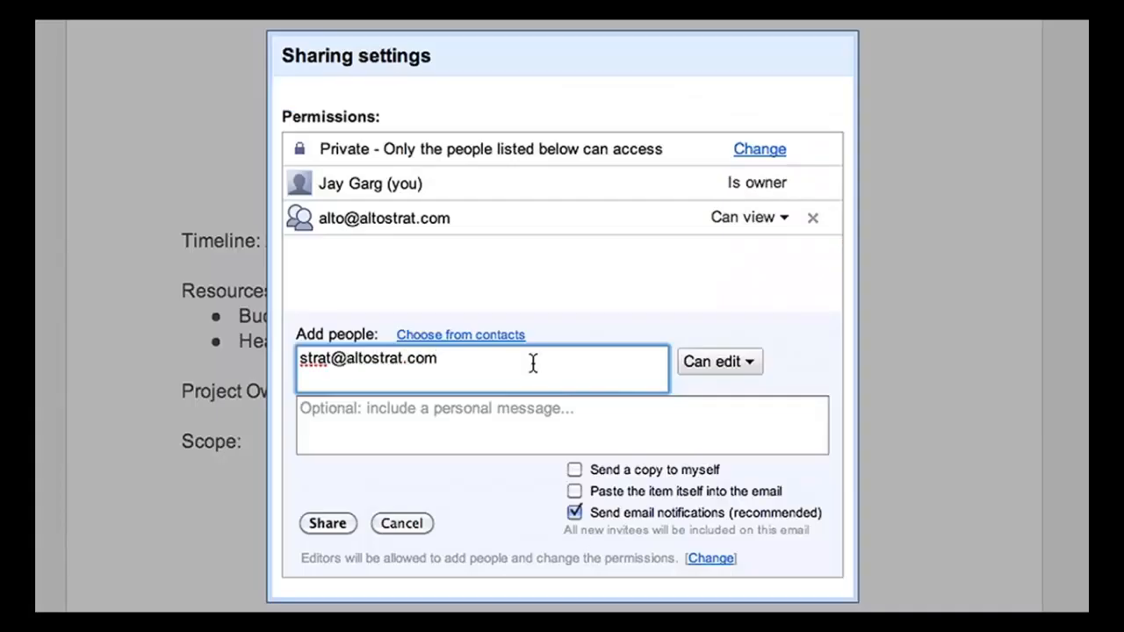
{"action": "left_click", "coordinate": [735, 364]}
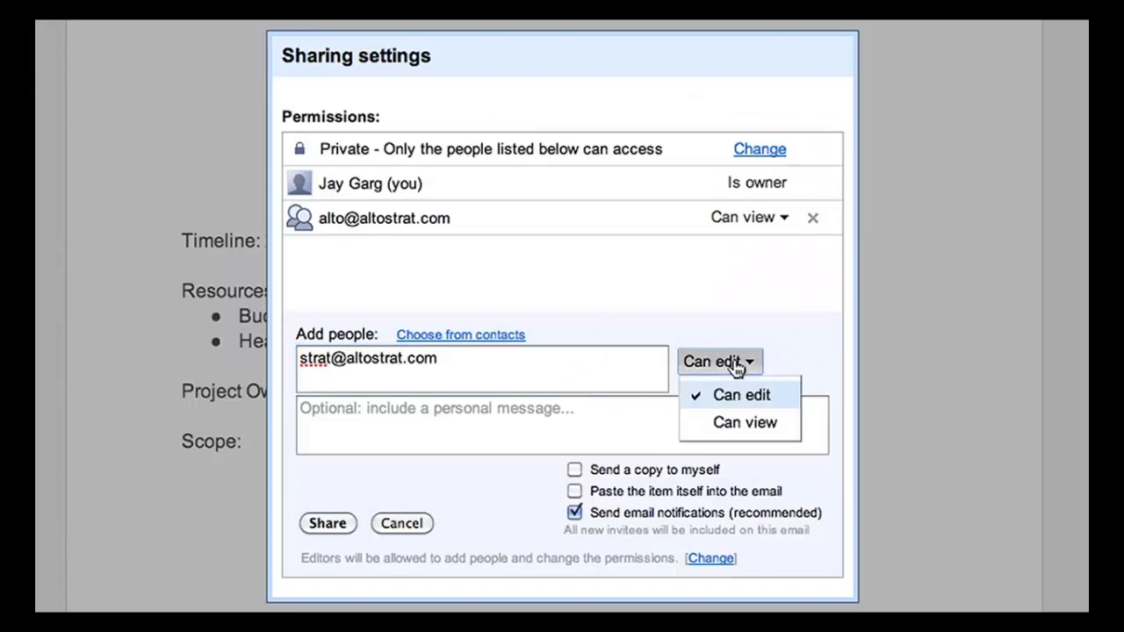
{"action": "left_click", "coordinate": [746, 423]}
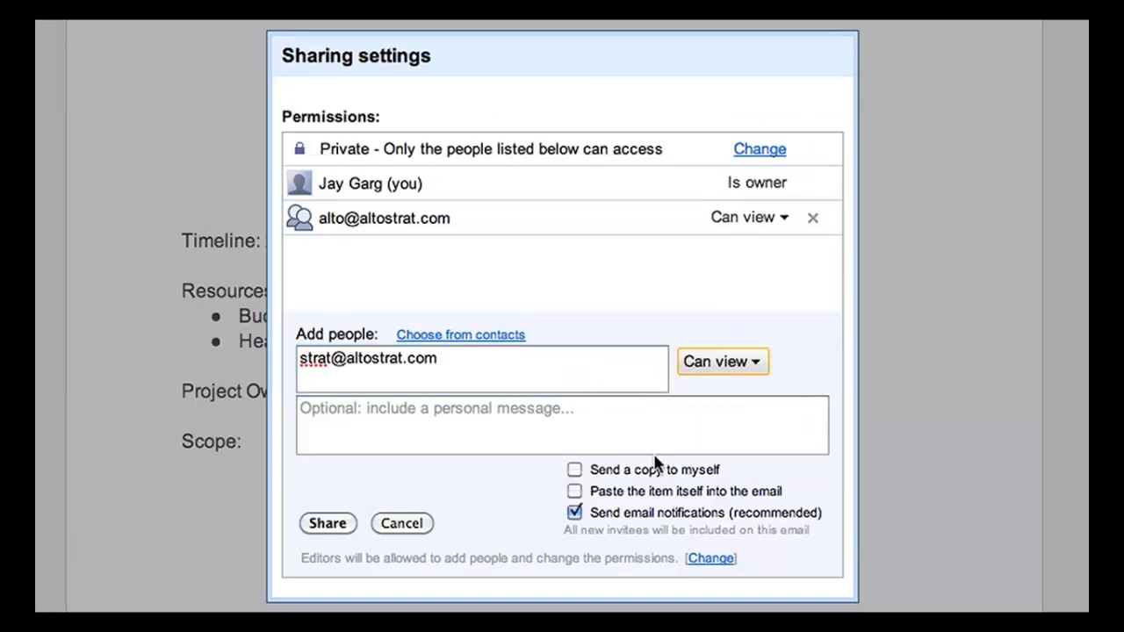
{"action": "left_click", "coordinate": [327, 523]}
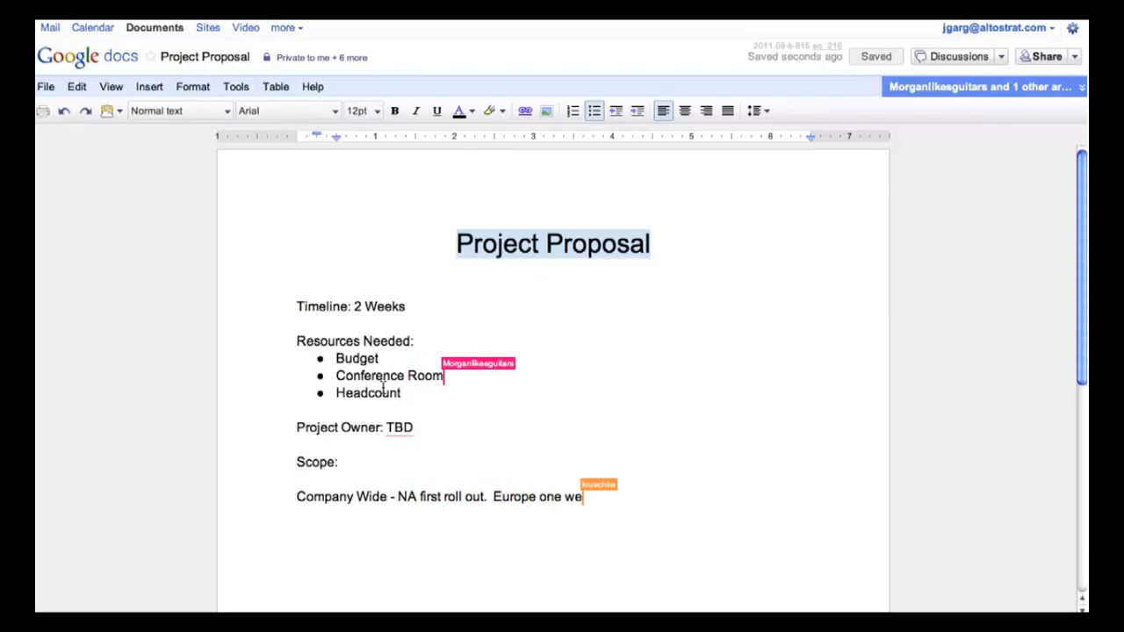
{"action": "left_click", "coordinate": [149, 86]}
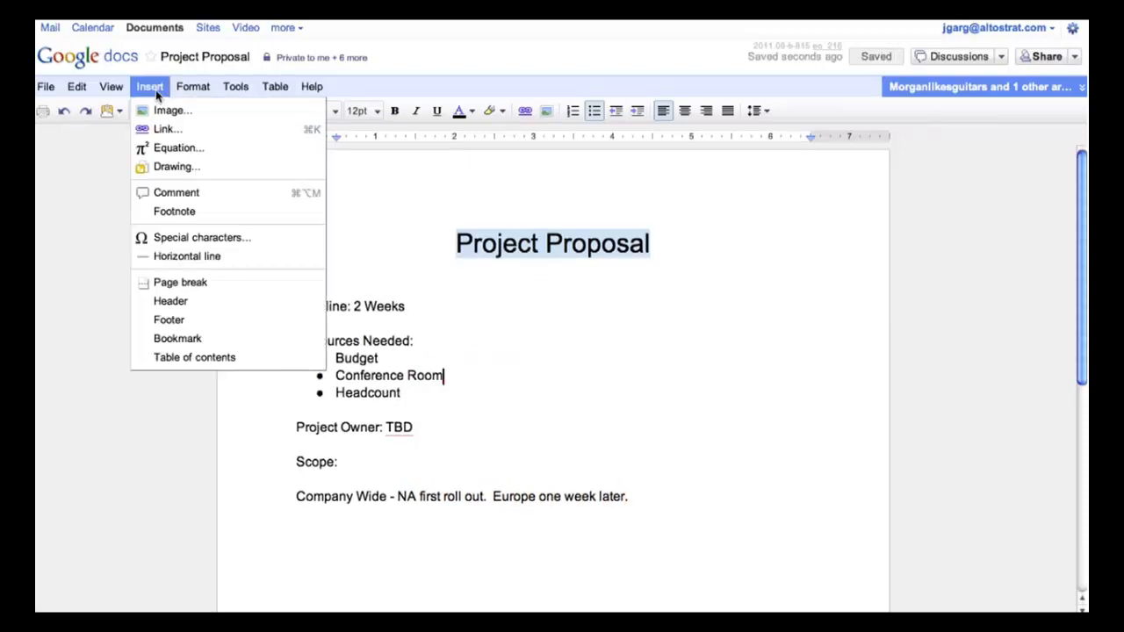
{"action": "left_click", "coordinate": [177, 193]}
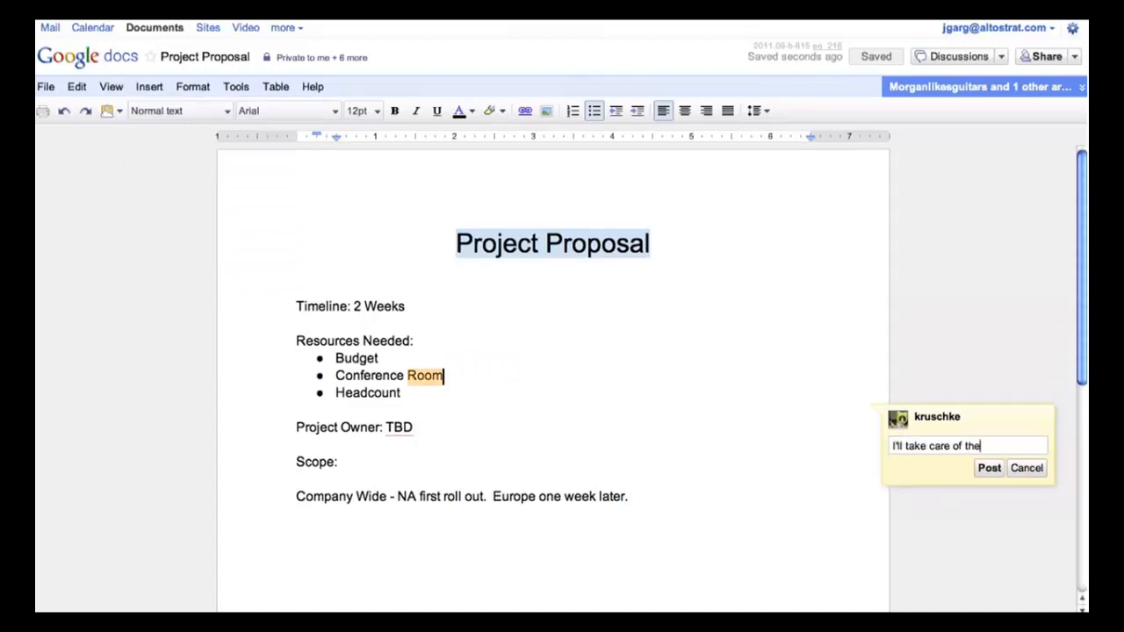
Post the comment on Conference Room saying the commenter will take care of the room.
{"action": "key", "text": "Return"}
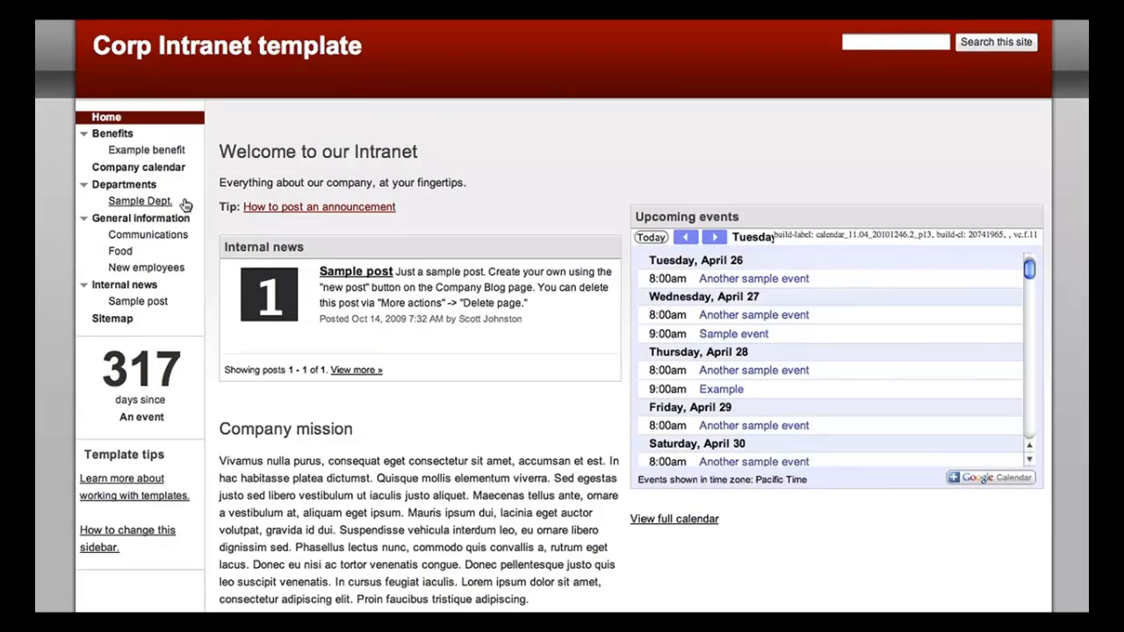
Visit the Example benefit, Project Documents, Deliverables and Tasks pages from the Sites sidebars.
{"action": "left_click", "coordinate": [148, 151]}
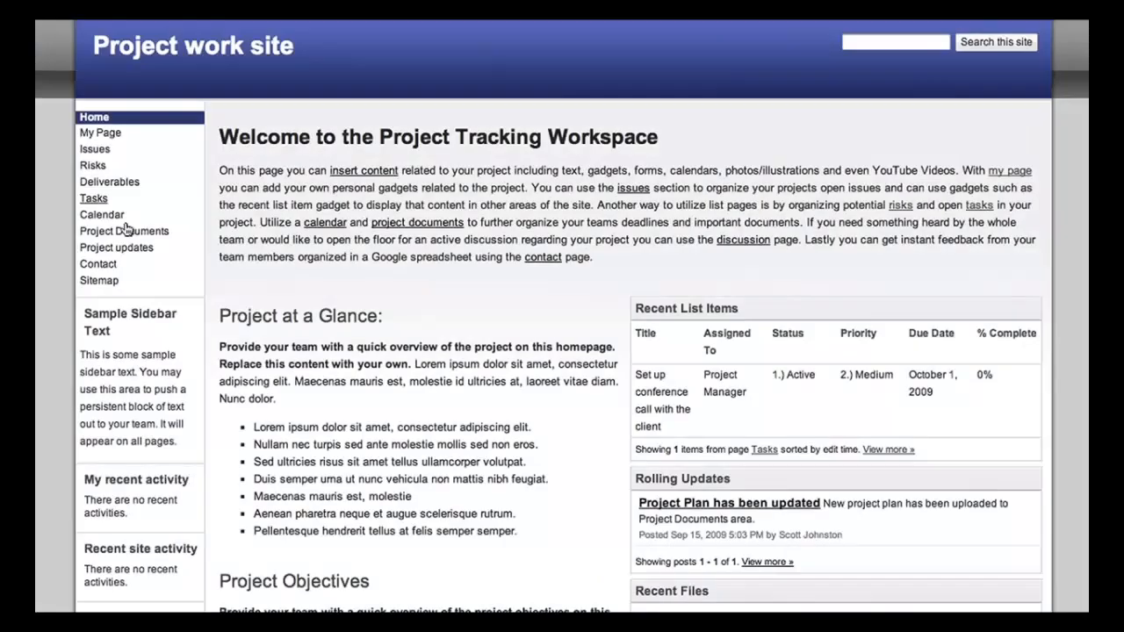
{"action": "left_click", "coordinate": [124, 232]}
{"action": "left_click", "coordinate": [107, 184]}
{"action": "left_click", "coordinate": [98, 199]}
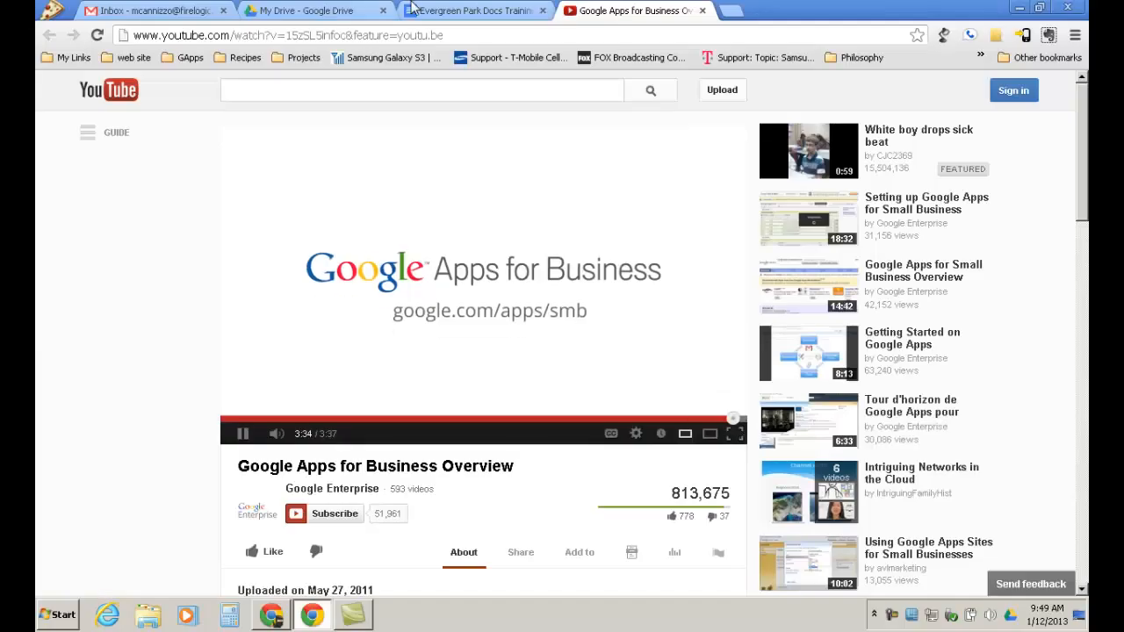
Close the finished Google Apps for Business Overview YouTube tab.
{"action": "left_click", "coordinate": [703, 12]}
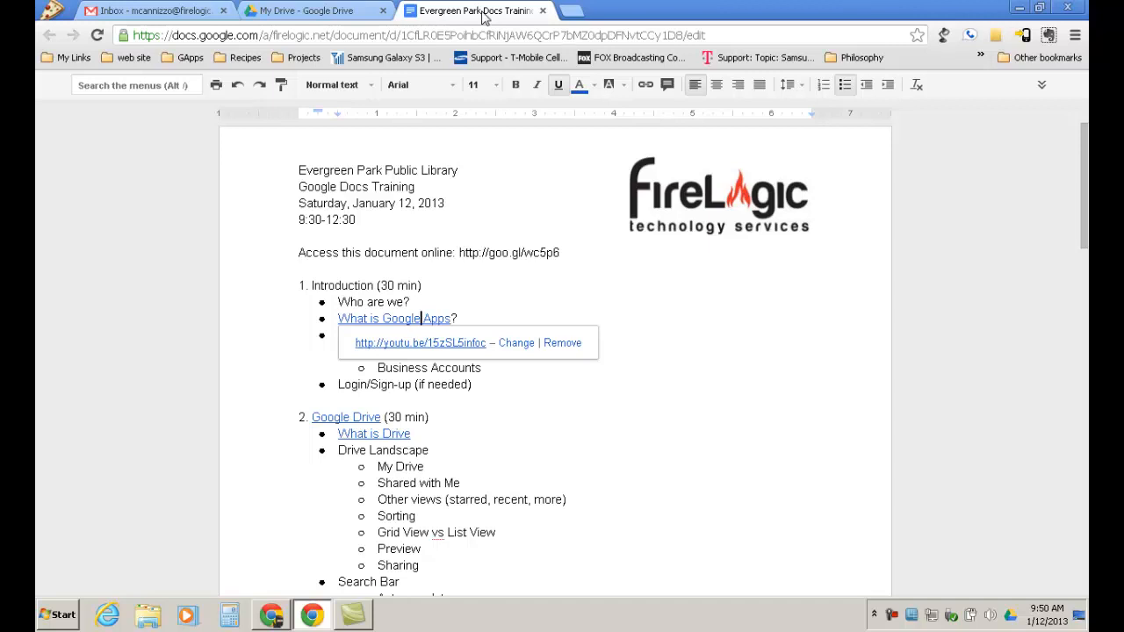
{"action": "left_click", "coordinate": [690, 404]}
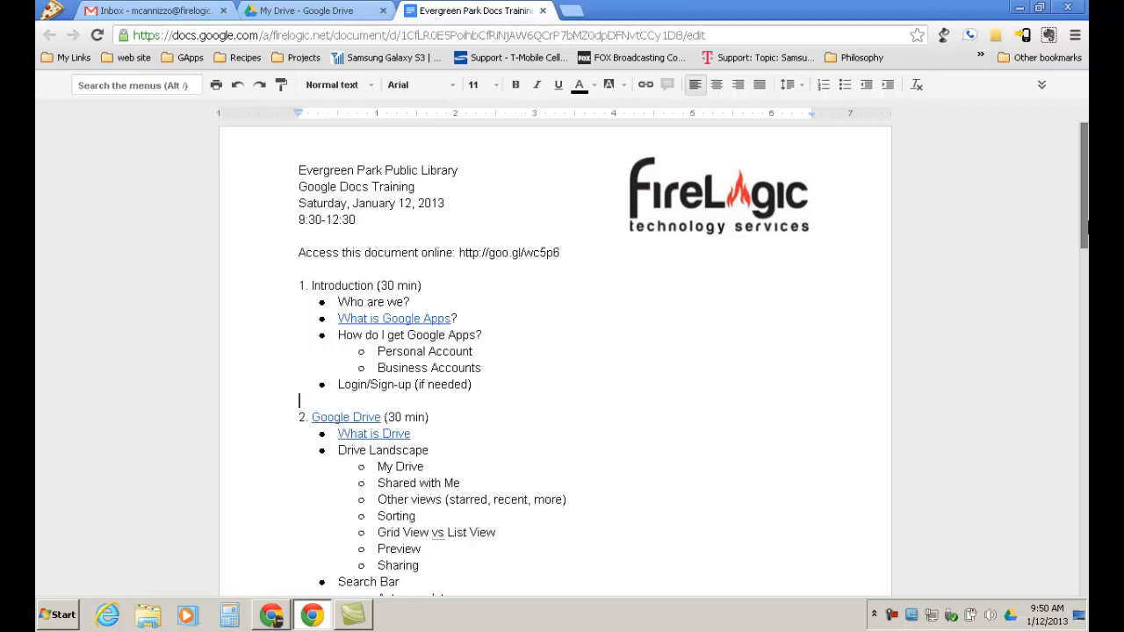
{"action": "scroll", "coordinate": [1073, 286], "scroll_direction": "down", "scroll_amount": 3}
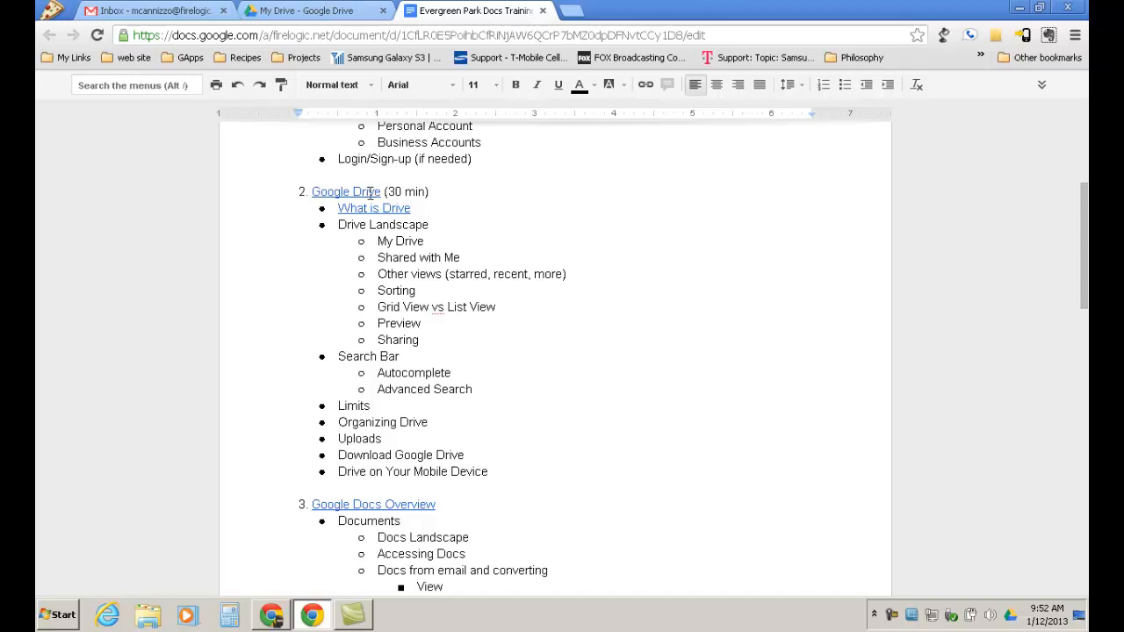
Show the Google Drive heading's link bubble with its youtu.be video address.
{"action": "left_click", "coordinate": [369, 191]}
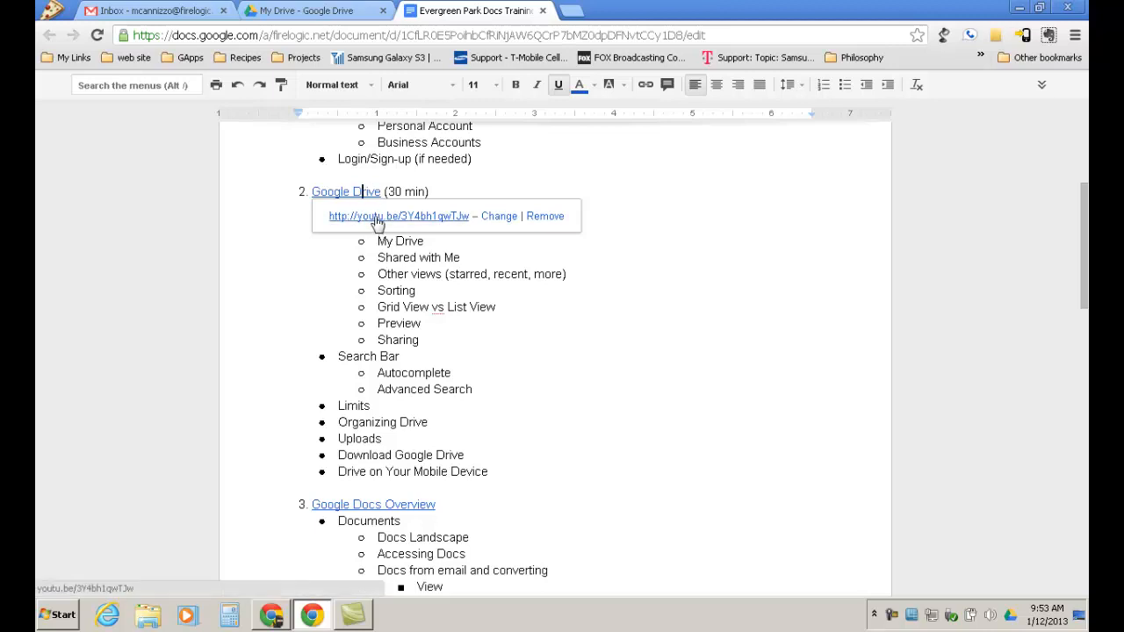
Watch the linked 'Going Google with Google Drive' video full screen, then return to the Docs training tab.
{"action": "left_click", "coordinate": [377, 221]}
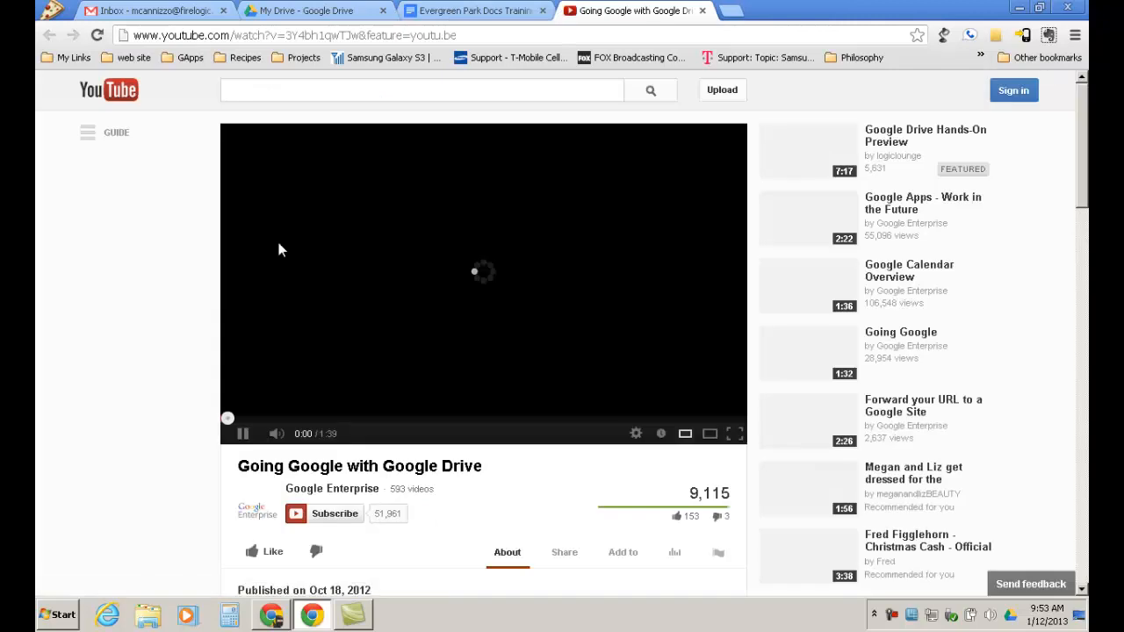
{"action": "left_click", "coordinate": [279, 251]}
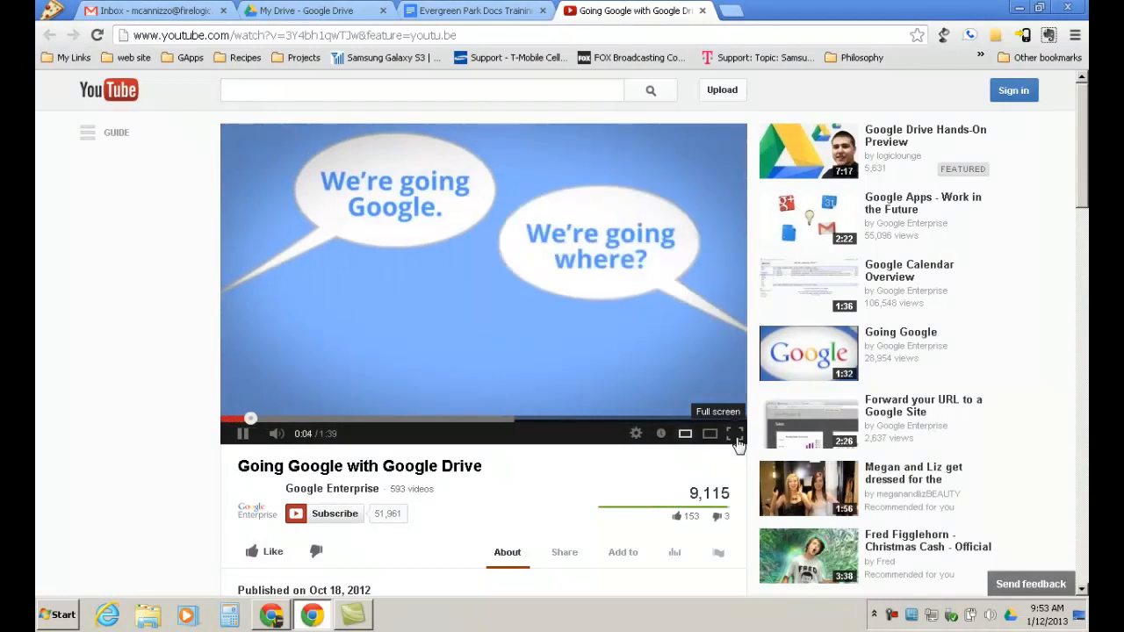
{"action": "left_click", "coordinate": [735, 434]}
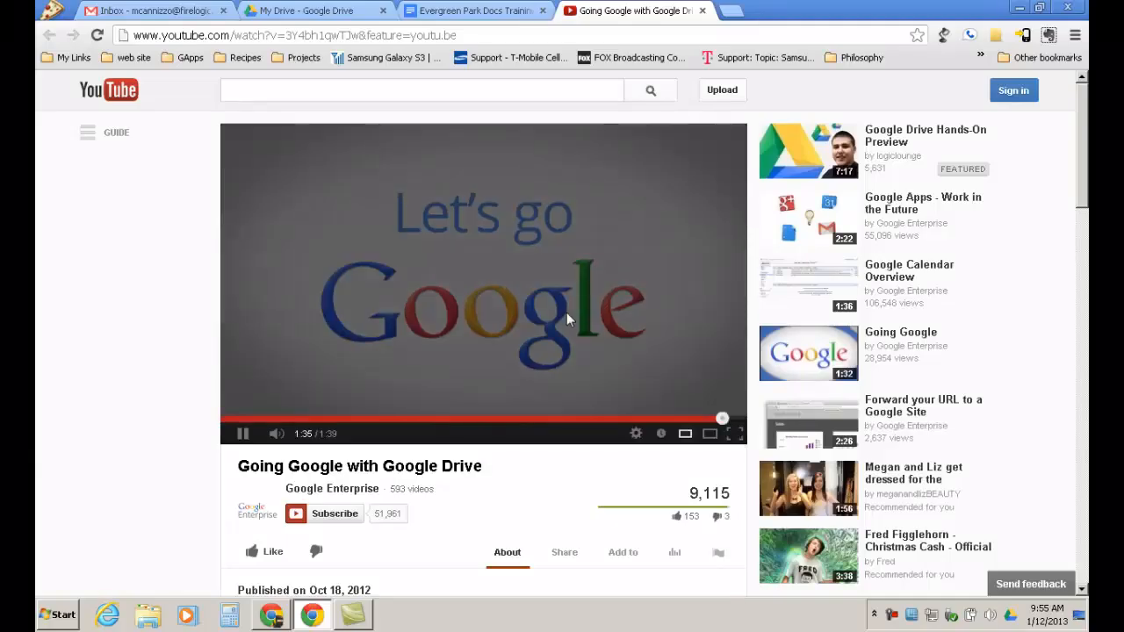
{"action": "left_click", "coordinate": [434, 10]}
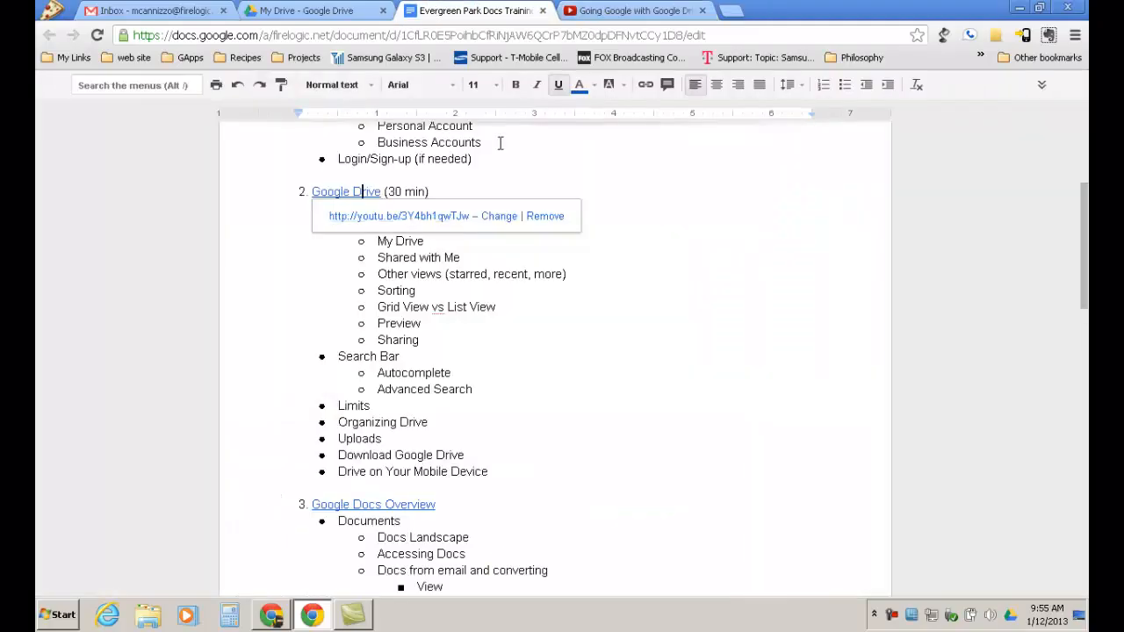
Place the cursor after 'Sorting', then switch to the Chrome window showing the Gmail inbox.
{"action": "left_click", "coordinate": [686, 292]}
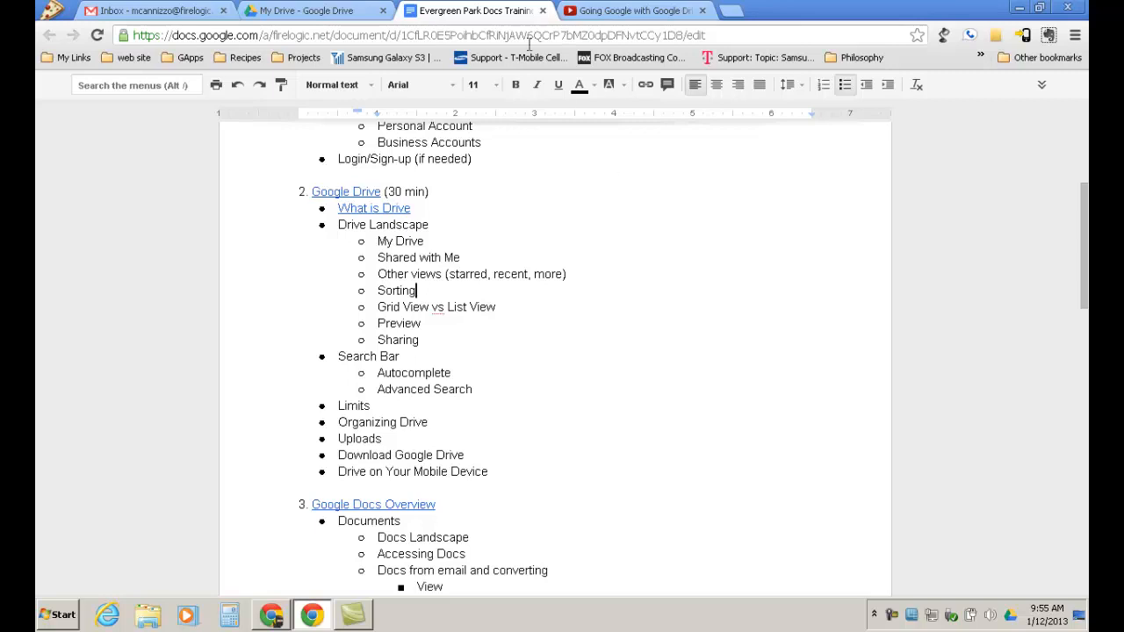
{"action": "left_click", "coordinate": [269, 617]}
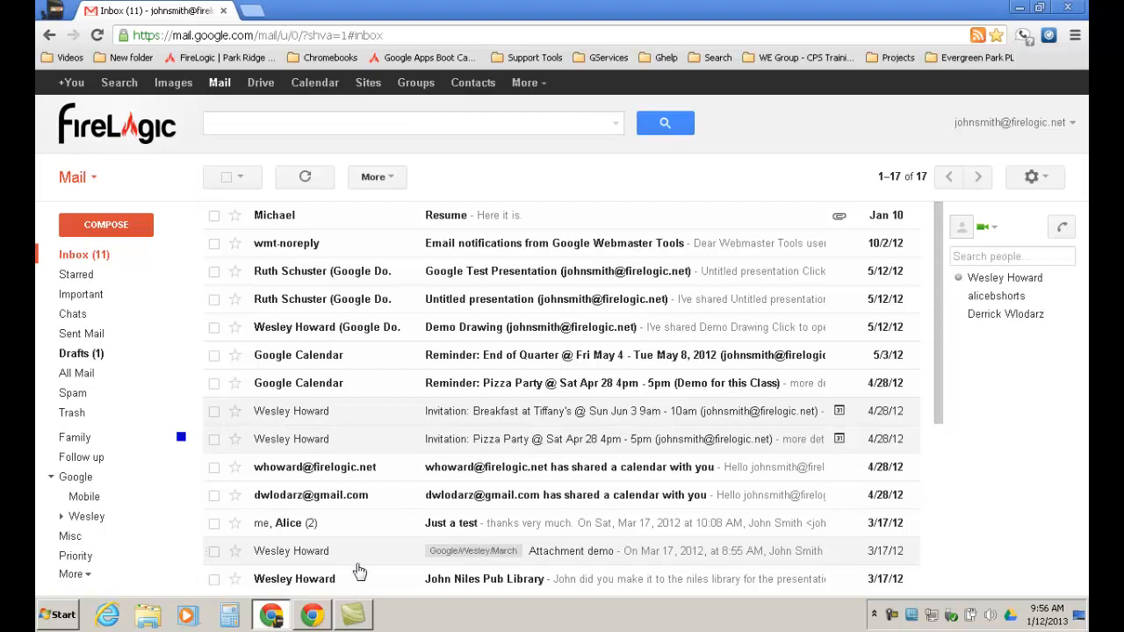
Return to the Gmail window and open Google Drive's My Drive from the Google bar.
{"action": "left_click", "coordinate": [312, 616]}
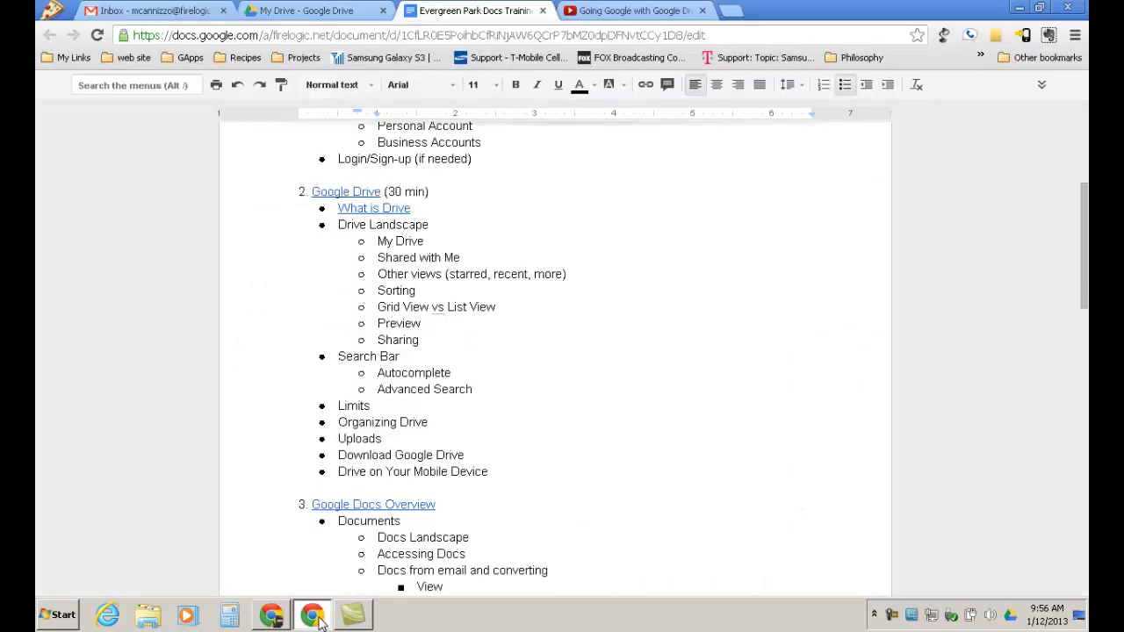
{"action": "mouse_move", "coordinate": [275, 619]}
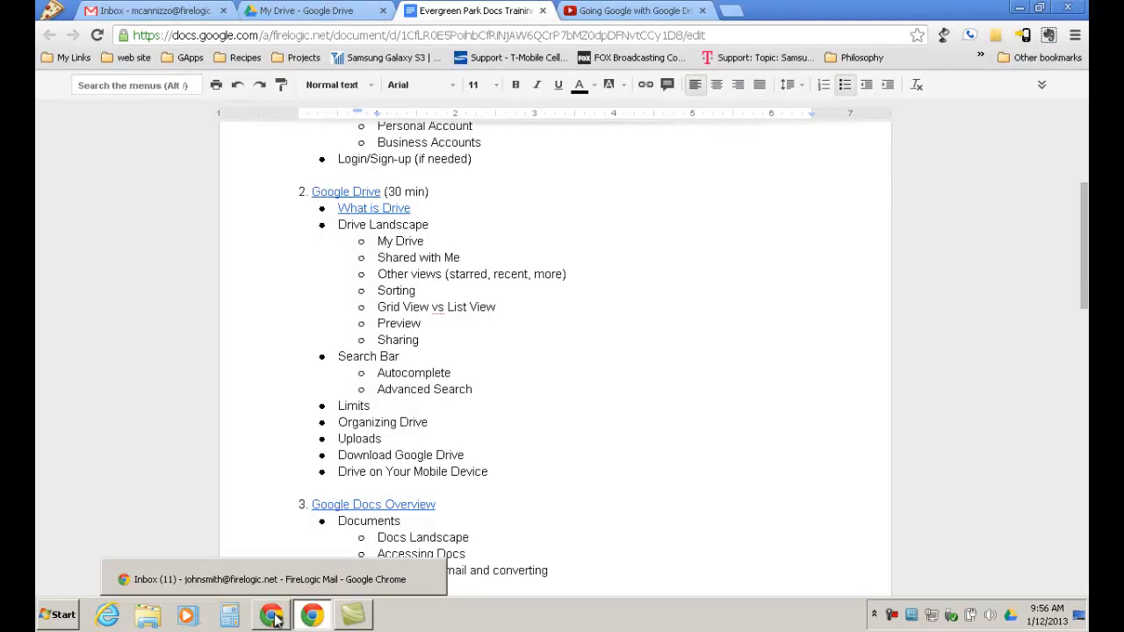
{"action": "left_click", "coordinate": [272, 582]}
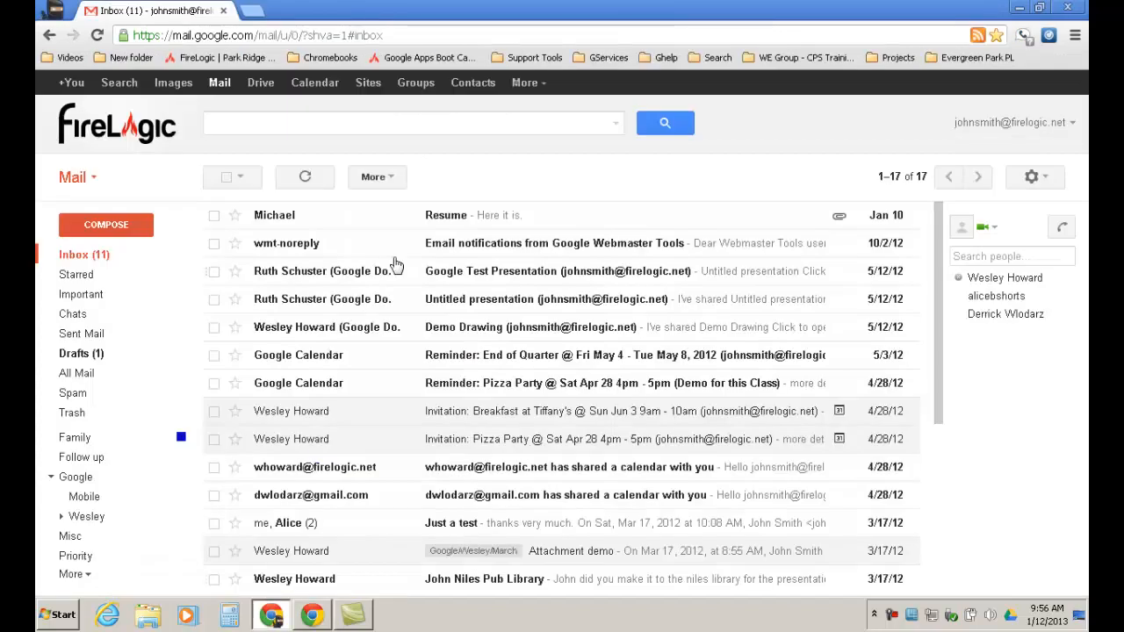
{"action": "left_click", "coordinate": [260, 84]}
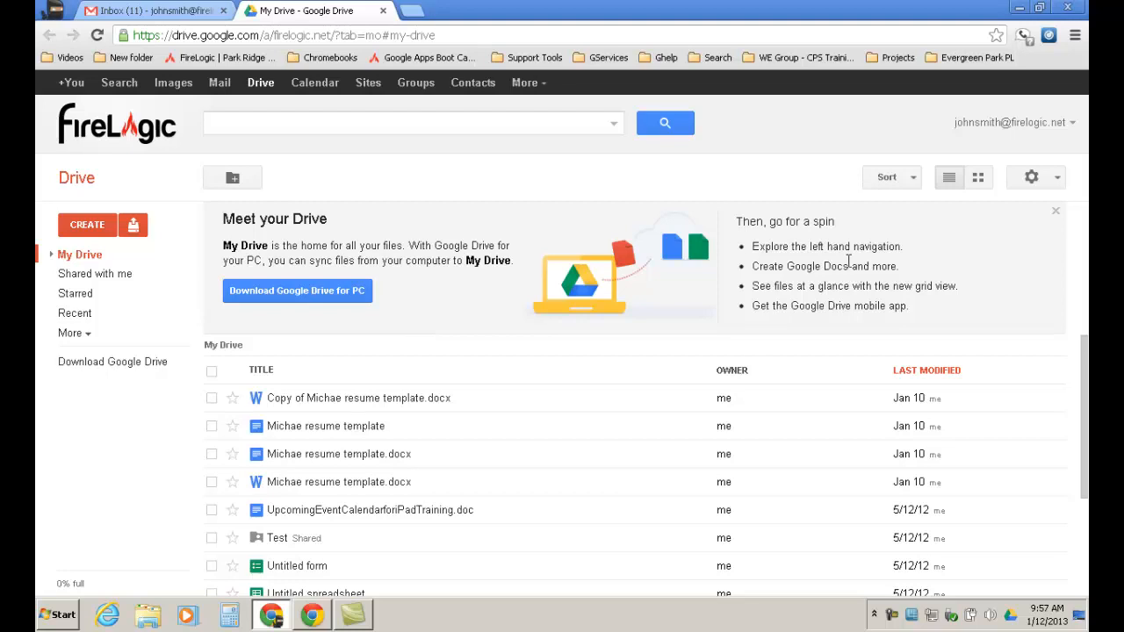
Close the 'Meet your Drive' welcome banner so the file list extends to Tax 2003.
{"action": "left_click", "coordinate": [1057, 212]}
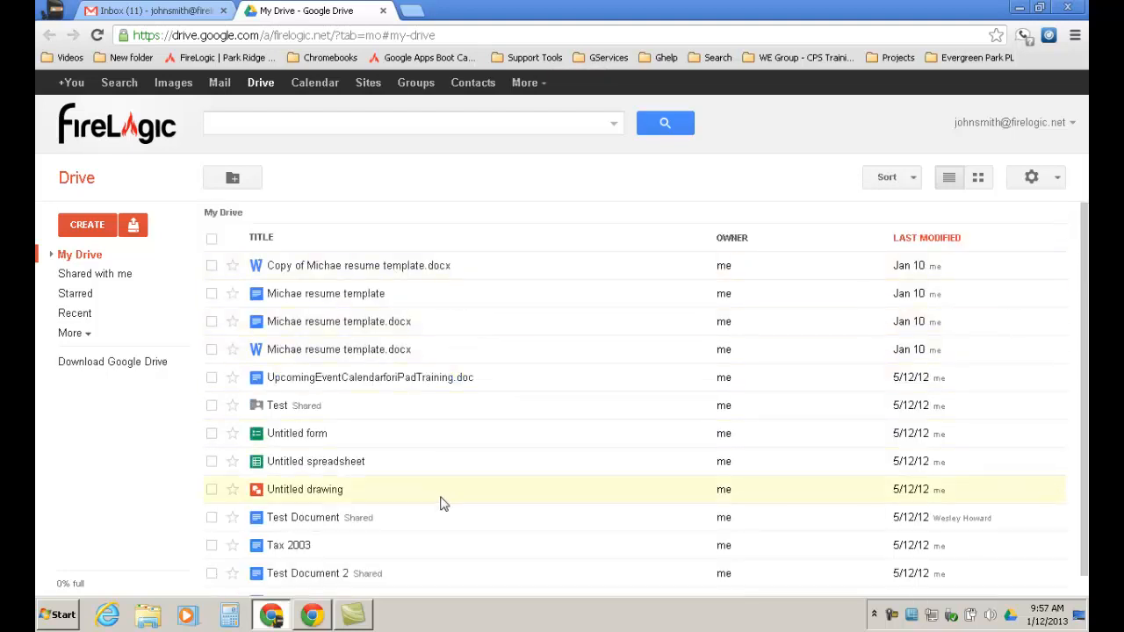
Switch to the Shared with me view listing the five items others shared.
{"action": "left_click", "coordinate": [117, 275]}
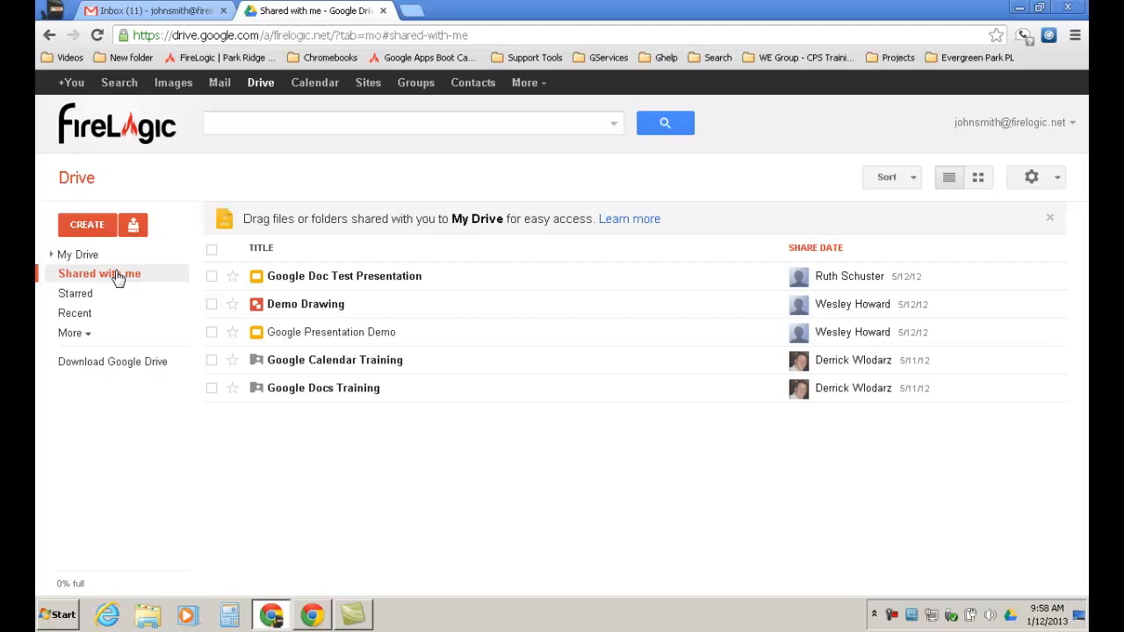
{"action": "left_click", "coordinate": [316, 618]}
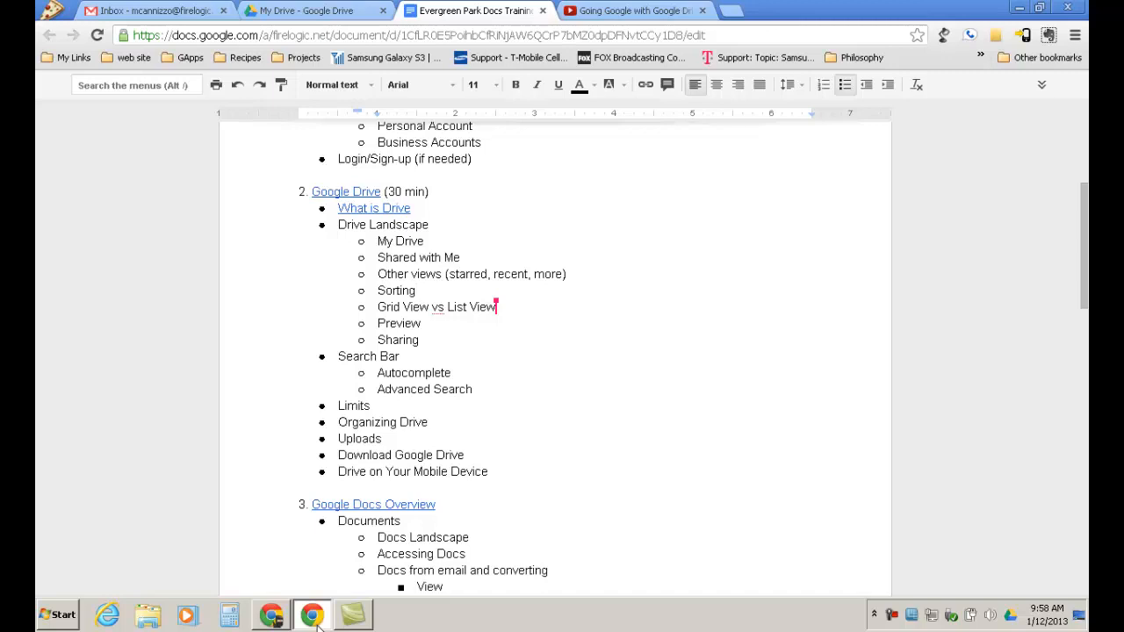
{"action": "left_click", "coordinate": [279, 620]}
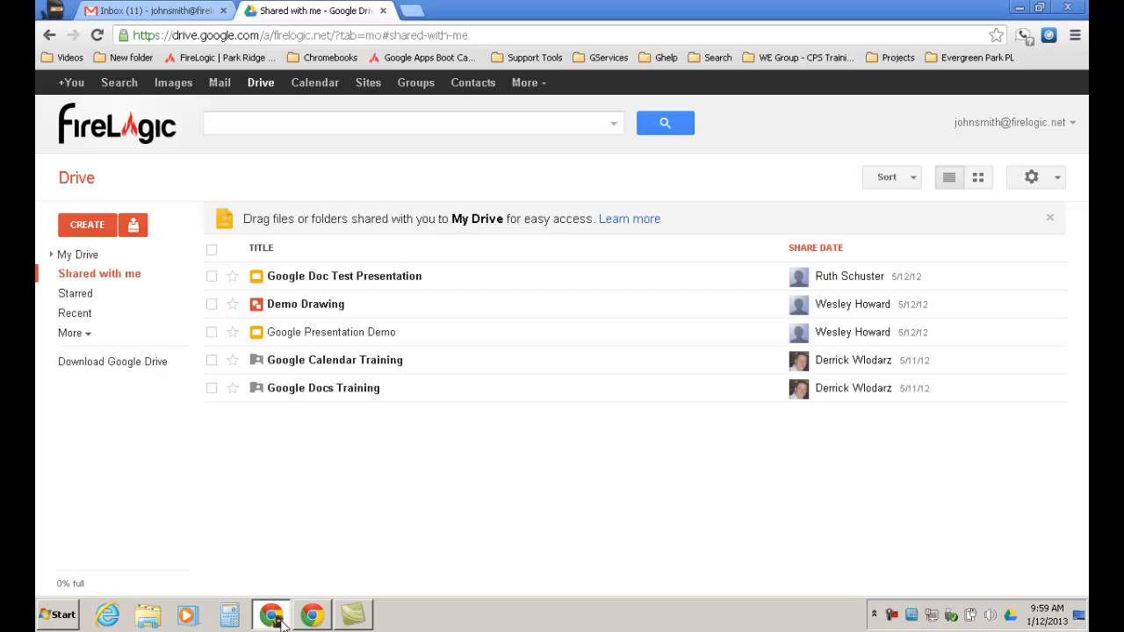
Star the Google Calendar Training folder, check it under Starred, then view Recent files.
{"action": "left_click", "coordinate": [232, 360]}
{"action": "left_click", "coordinate": [85, 296]}
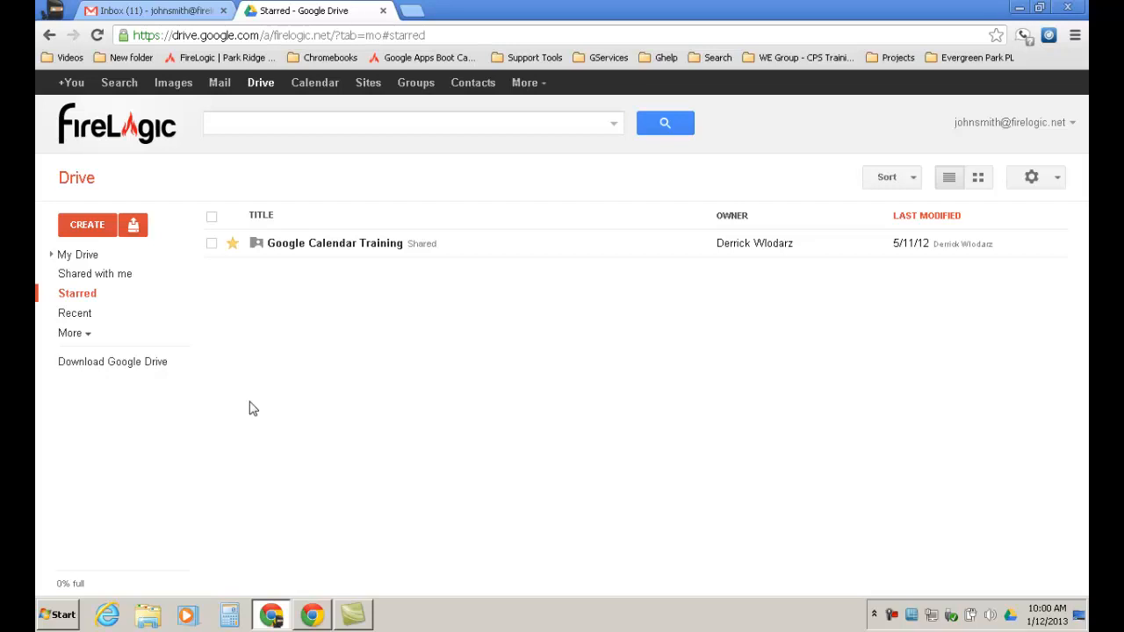
{"action": "left_click", "coordinate": [84, 323]}
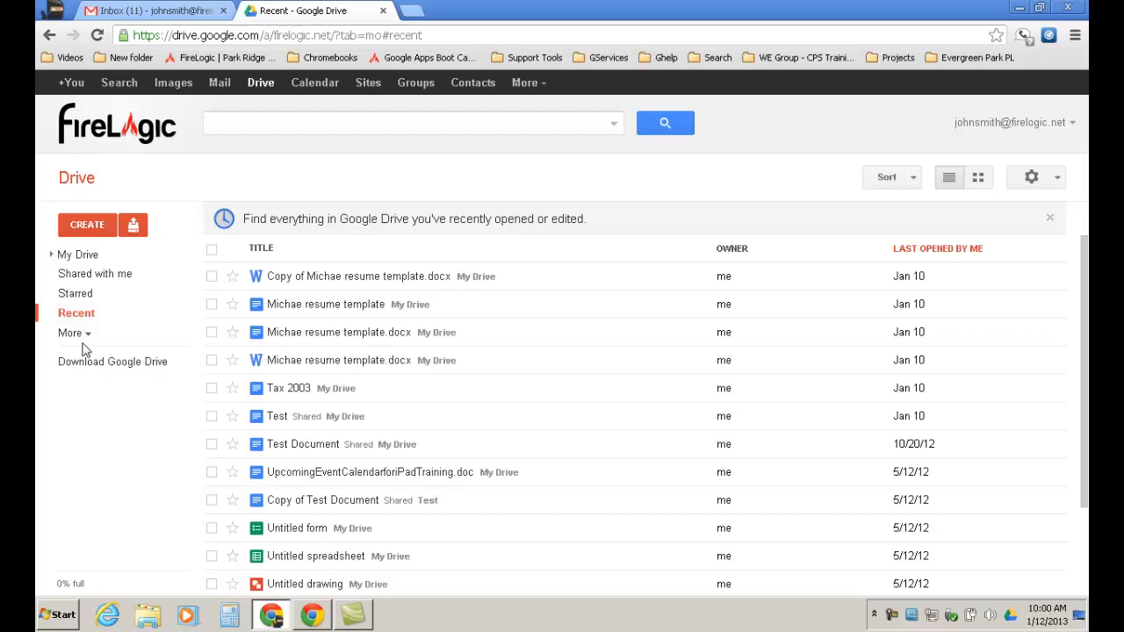
{"action": "left_click", "coordinate": [84, 341]}
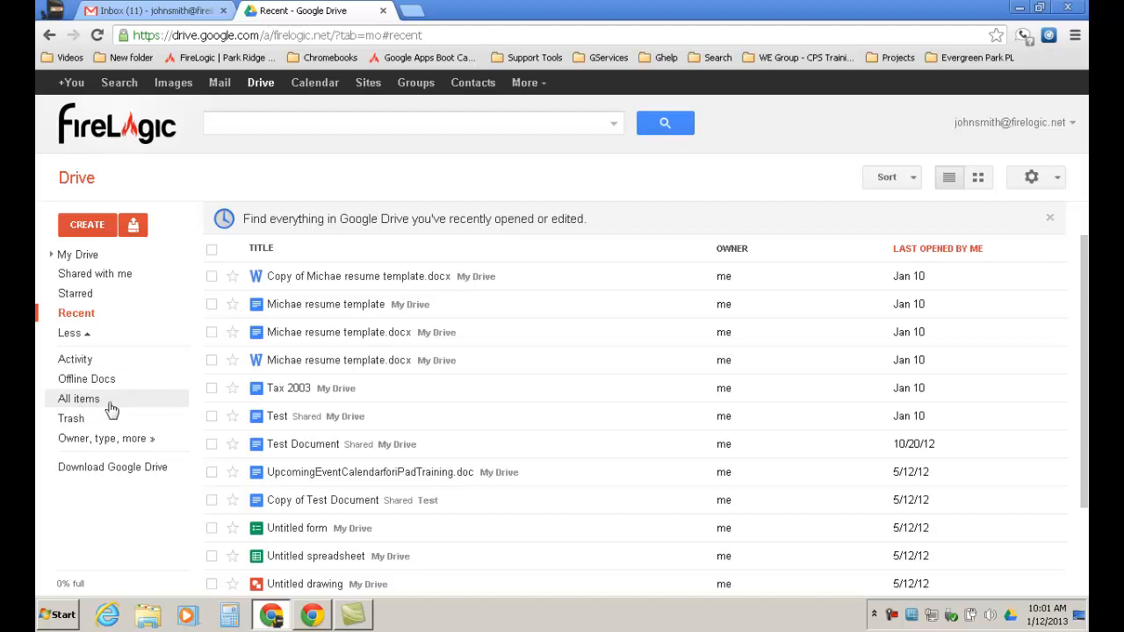
{"action": "left_click", "coordinate": [84, 334]}
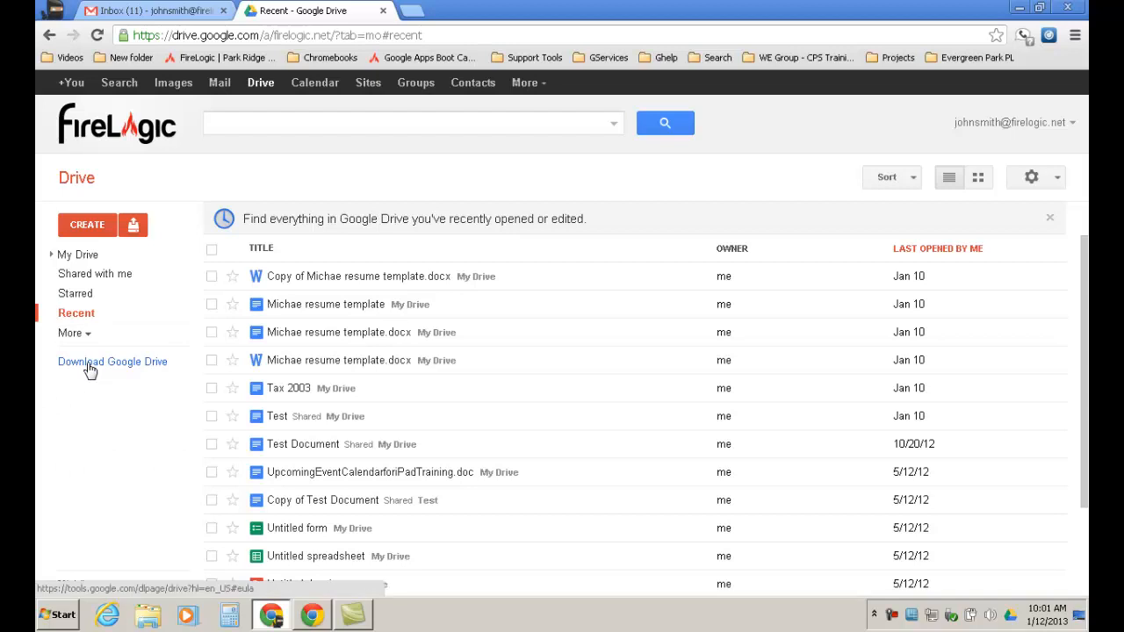
{"action": "left_click", "coordinate": [239, 129]}
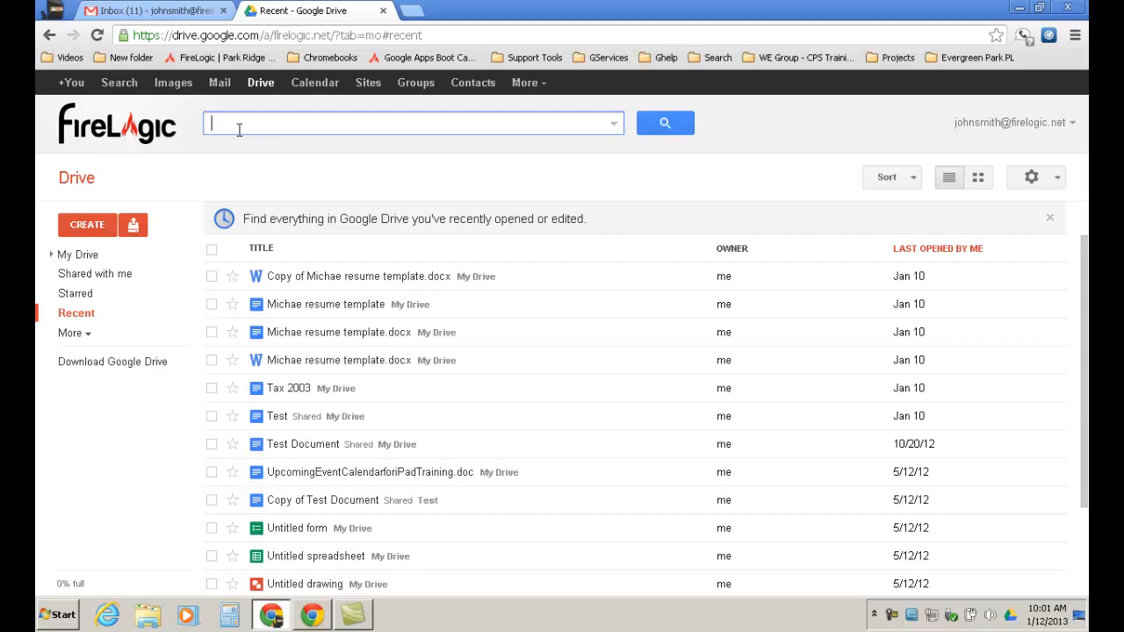
Search Drive for 'test', then open and dismiss the advanced search options.
{"action": "type", "text": "test"}
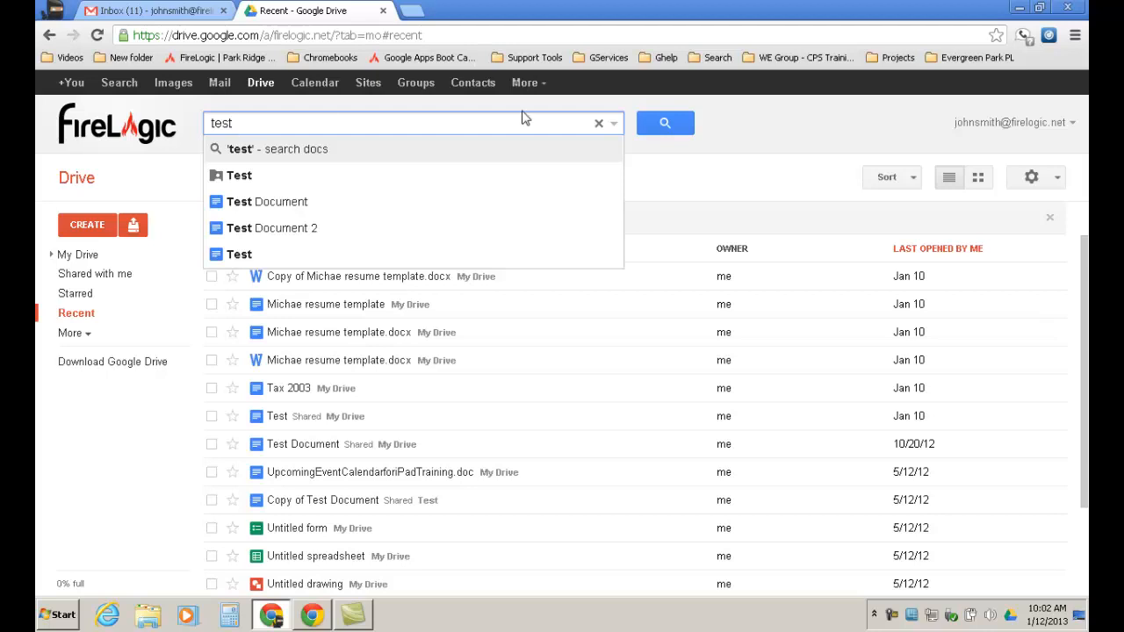
{"action": "left_click", "coordinate": [614, 125]}
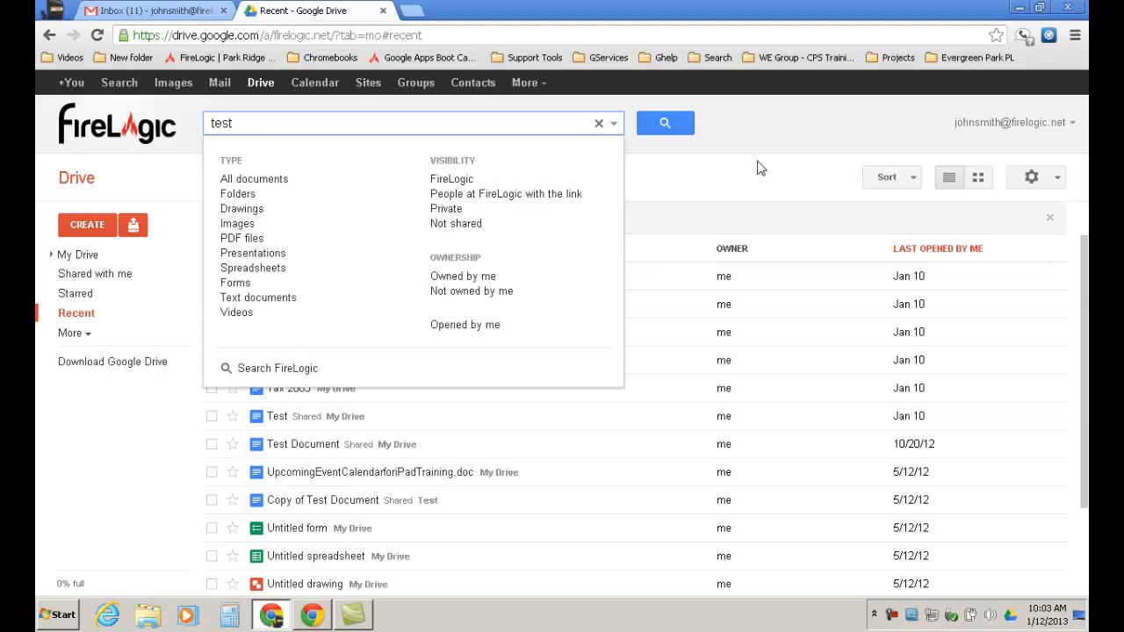
{"action": "left_click", "coordinate": [777, 128]}
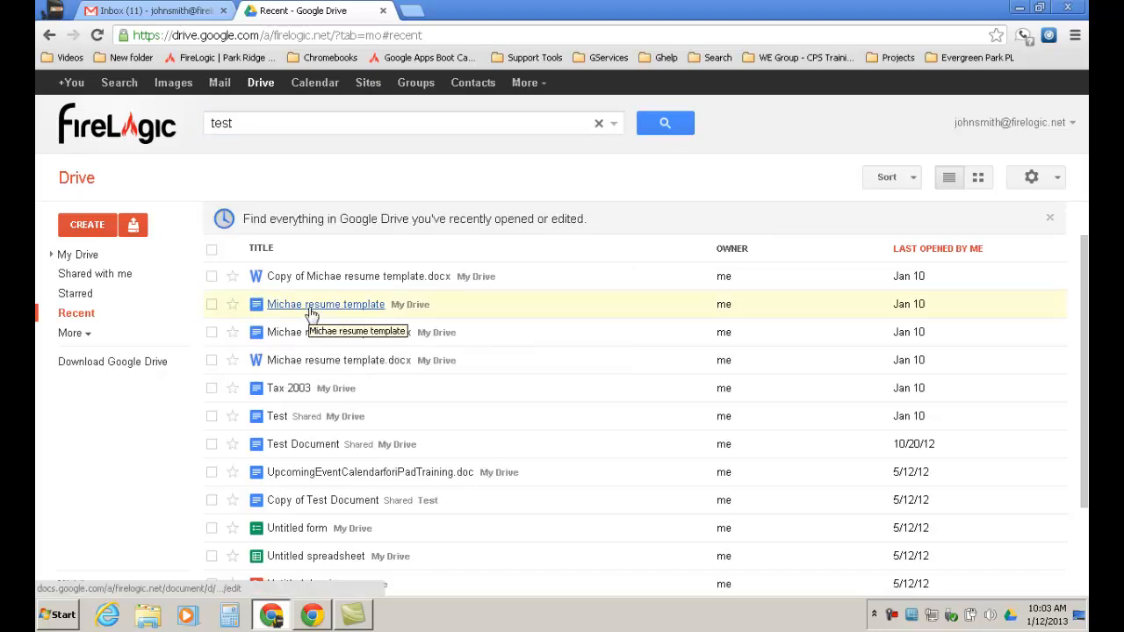
Select only the Copy of resume template file and open its Sharing settings.
{"action": "left_click", "coordinate": [212, 277]}
{"action": "left_click", "coordinate": [213, 308]}
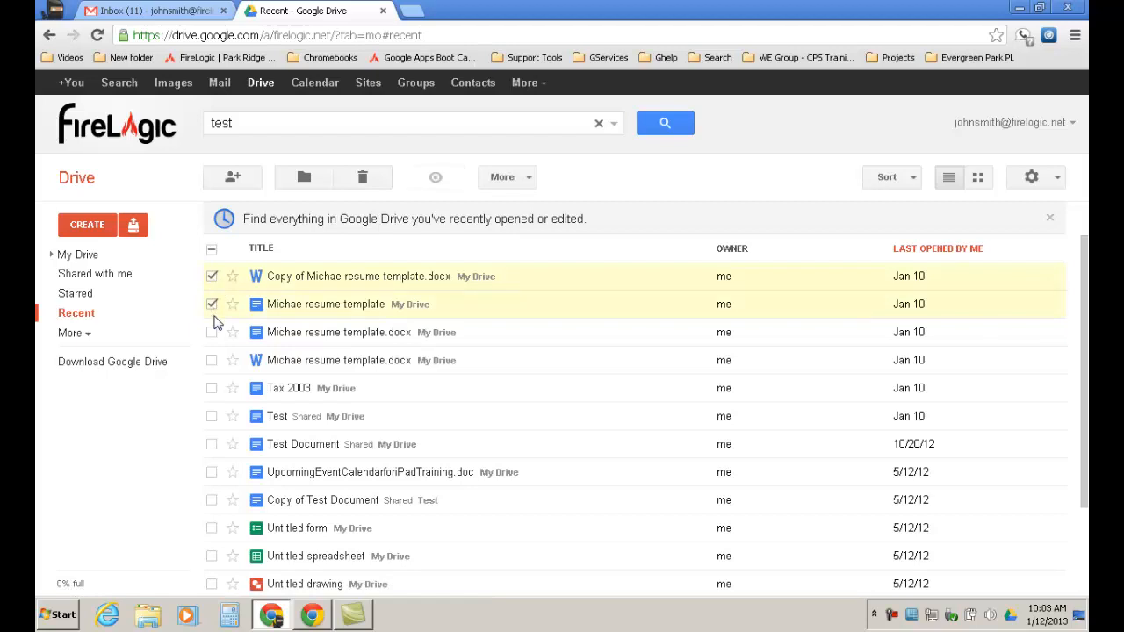
{"action": "left_click", "coordinate": [213, 333]}
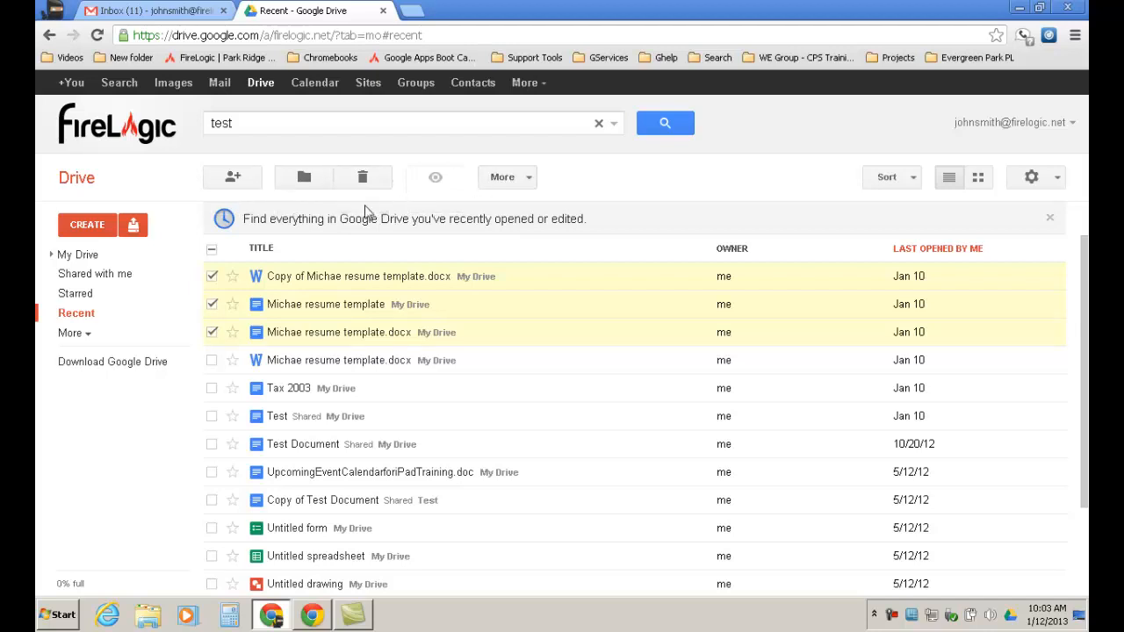
{"action": "left_click", "coordinate": [212, 304]}
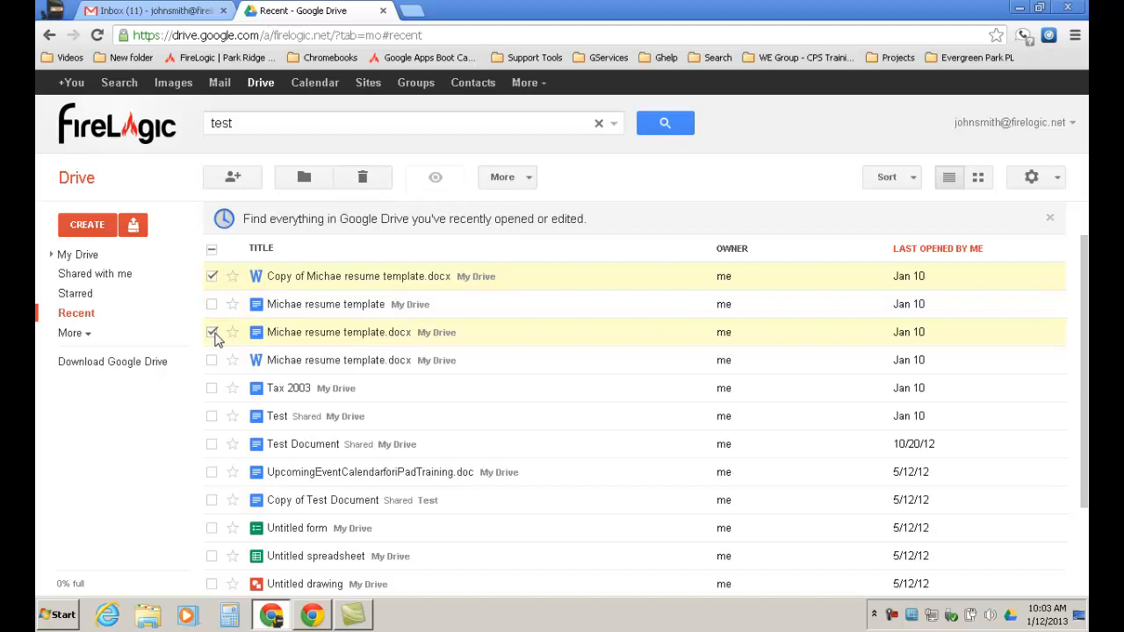
{"action": "left_click", "coordinate": [215, 334]}
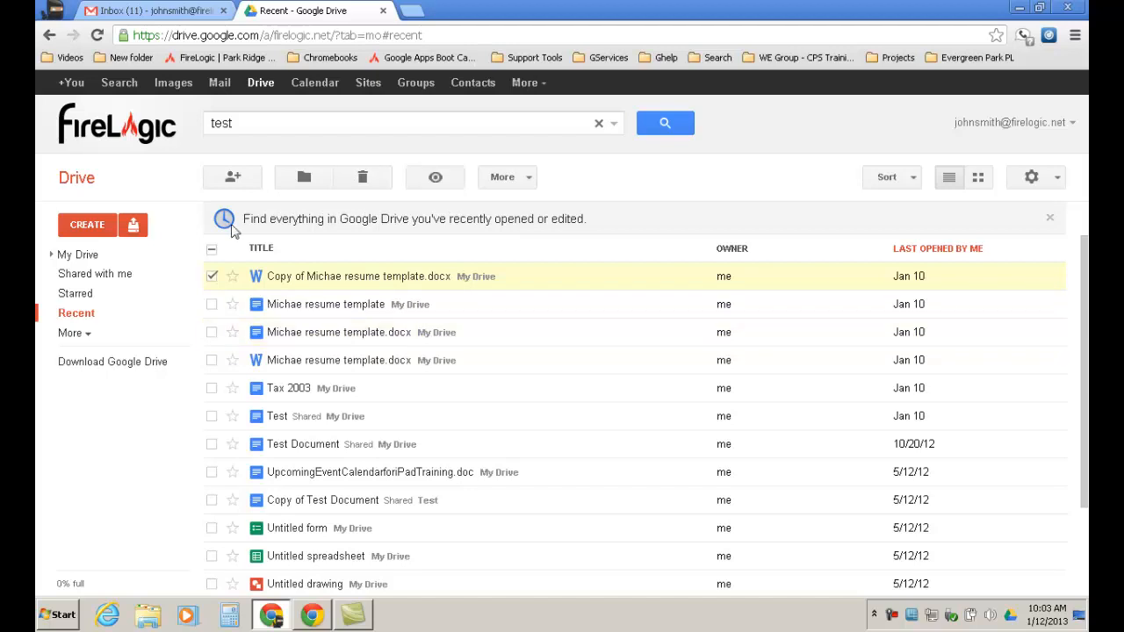
{"action": "left_click", "coordinate": [242, 179]}
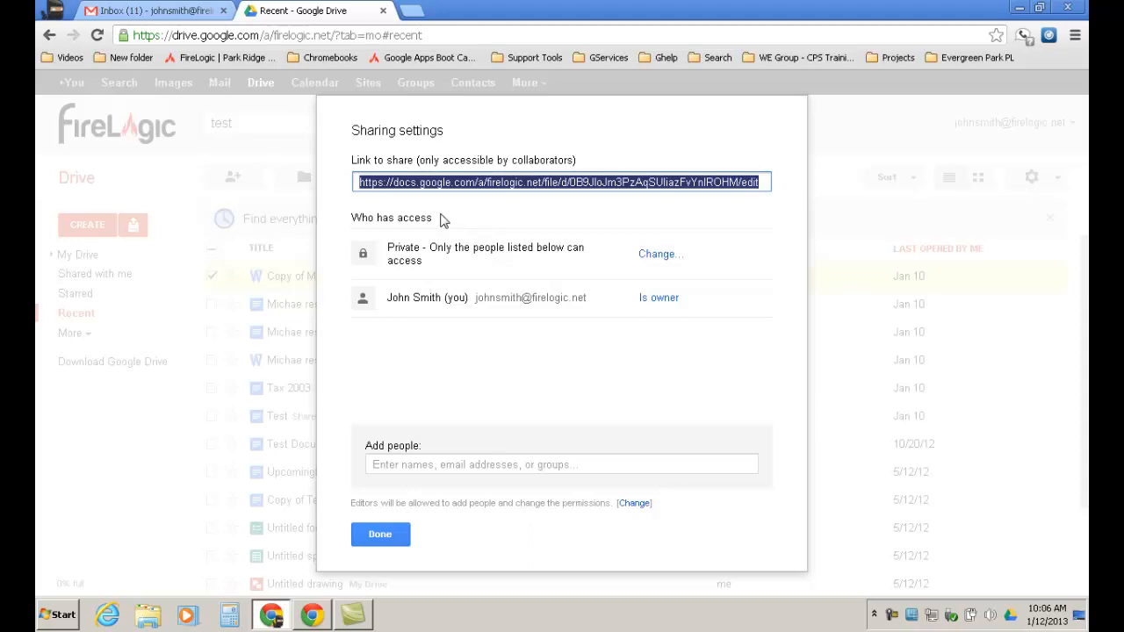
Add the suggested colleague's address as a new person and check the Can edit permission.
{"action": "left_click", "coordinate": [420, 464]}
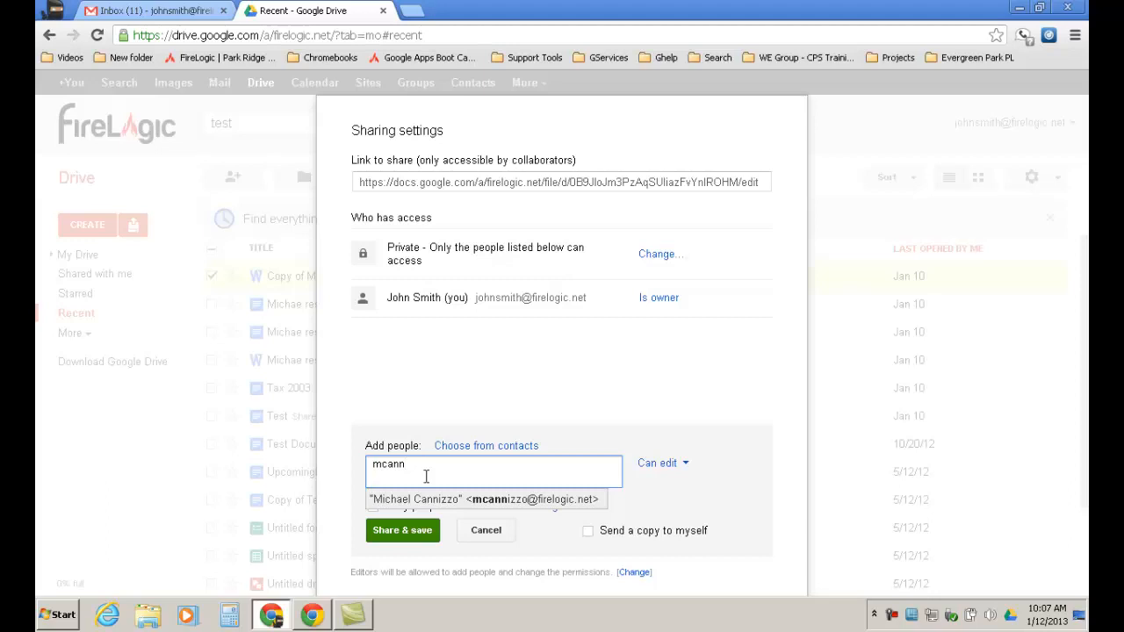
{"action": "left_click", "coordinate": [432, 499]}
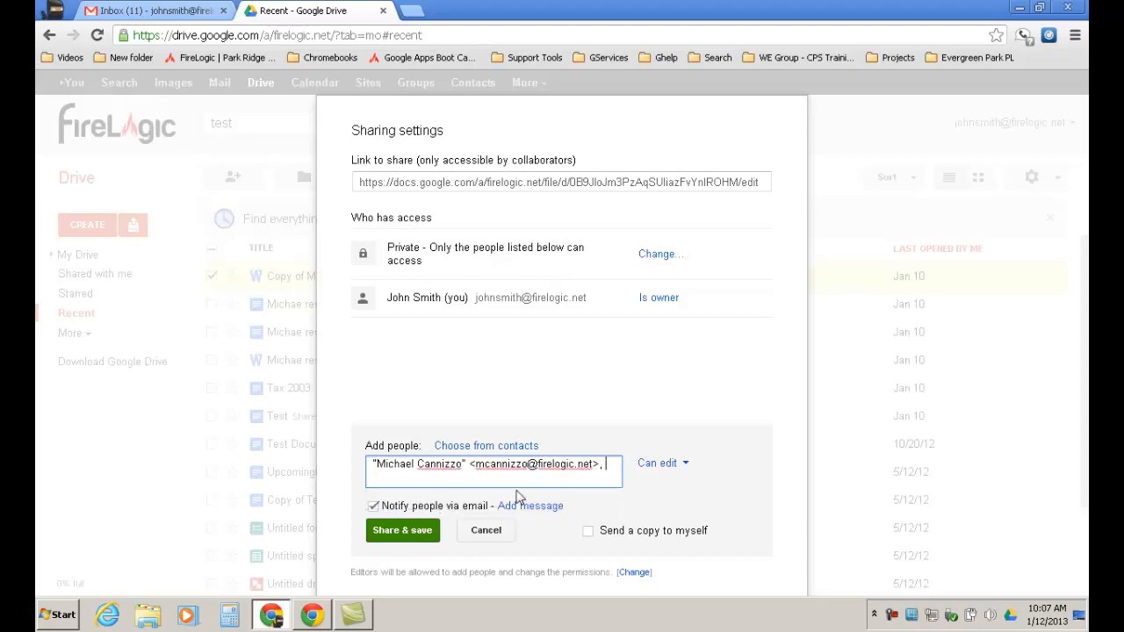
{"action": "left_click", "coordinate": [685, 468]}
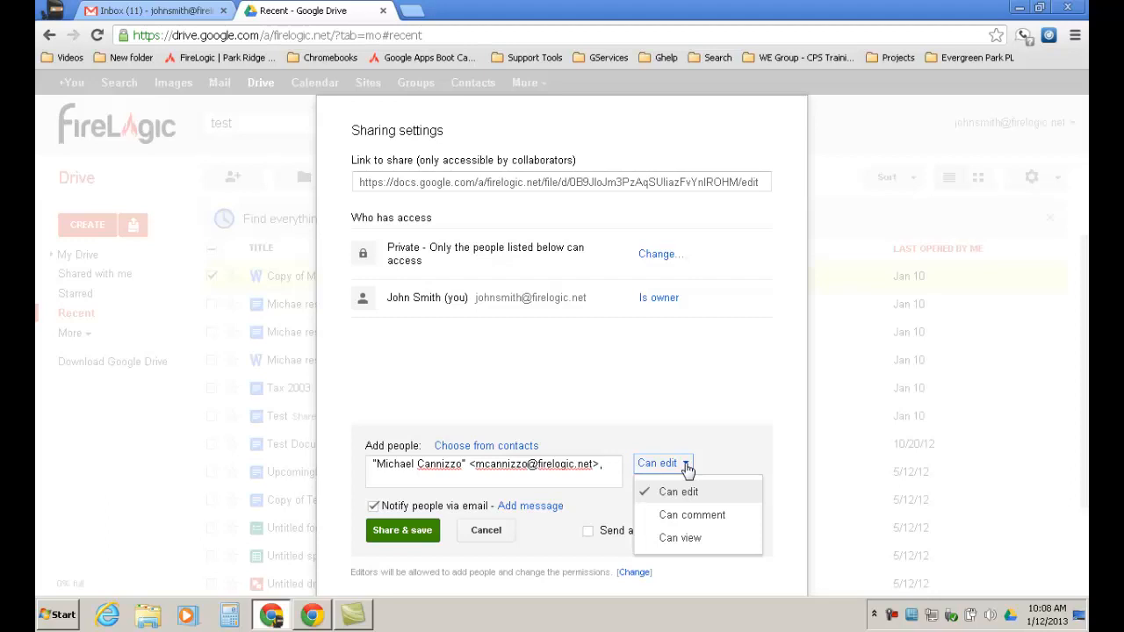
Keep Can edit access and add a personal message to the notification e-mail.
{"action": "left_click", "coordinate": [698, 397]}
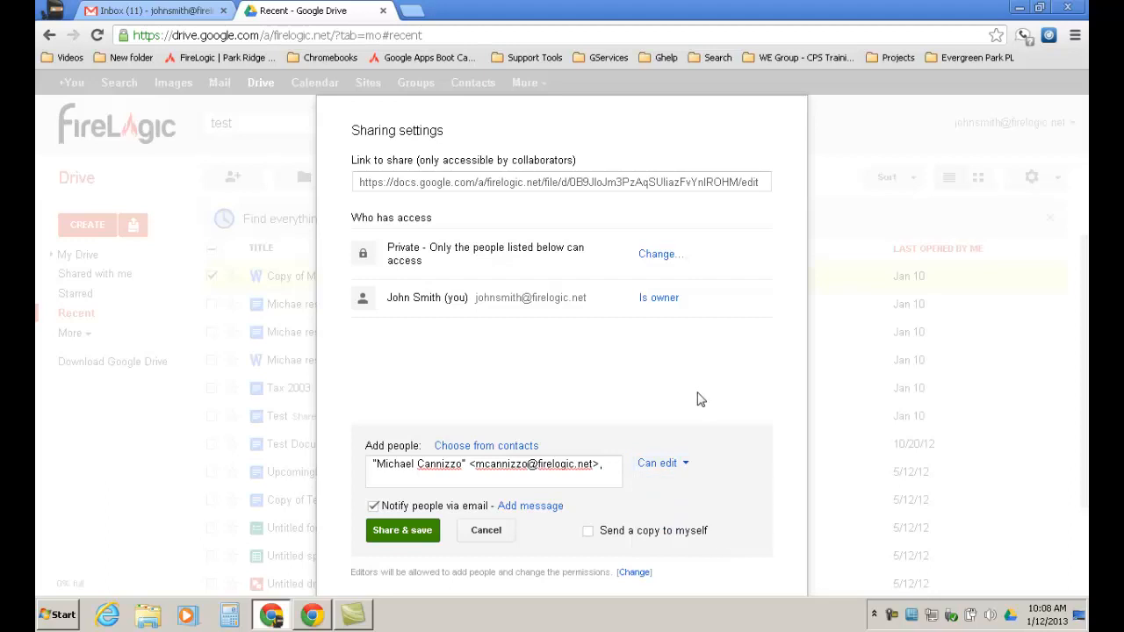
{"action": "left_click", "coordinate": [540, 510]}
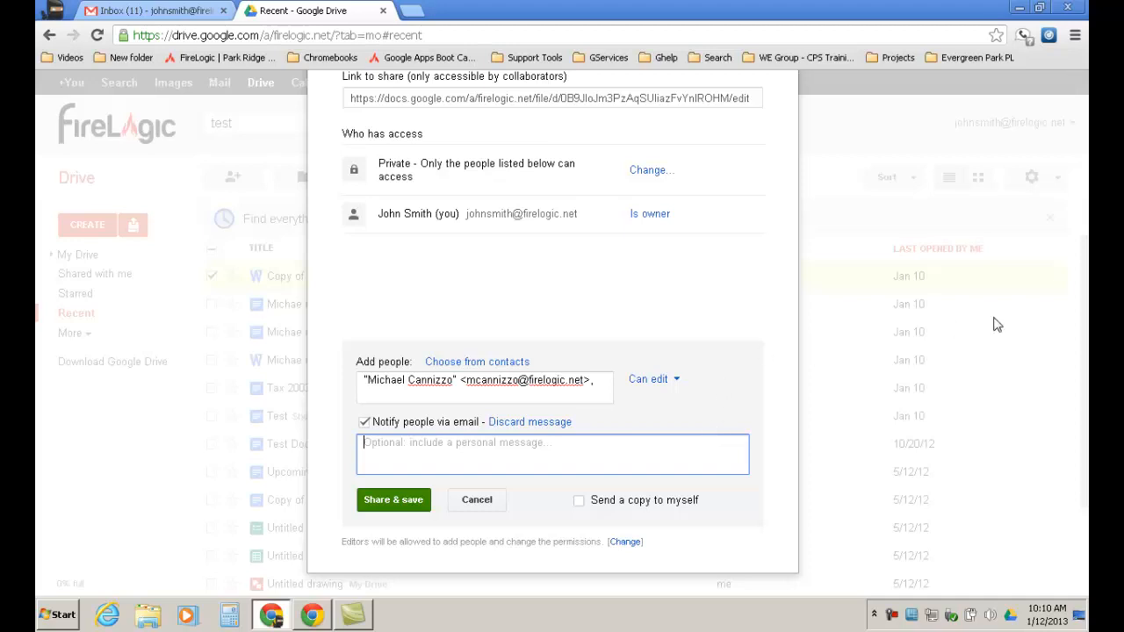
{"action": "left_click_drag", "start_coordinate": [638, 292], "coordinate": [643, 342]}
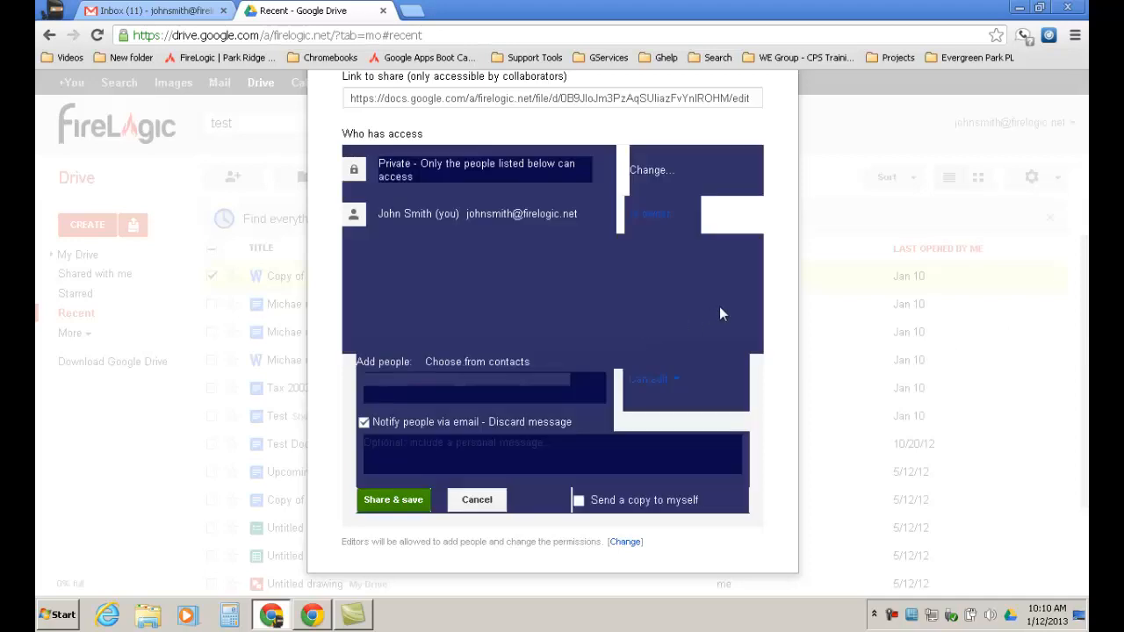
{"action": "double_click", "coordinate": [763, 225]}
{"action": "left_click", "coordinate": [699, 316]}
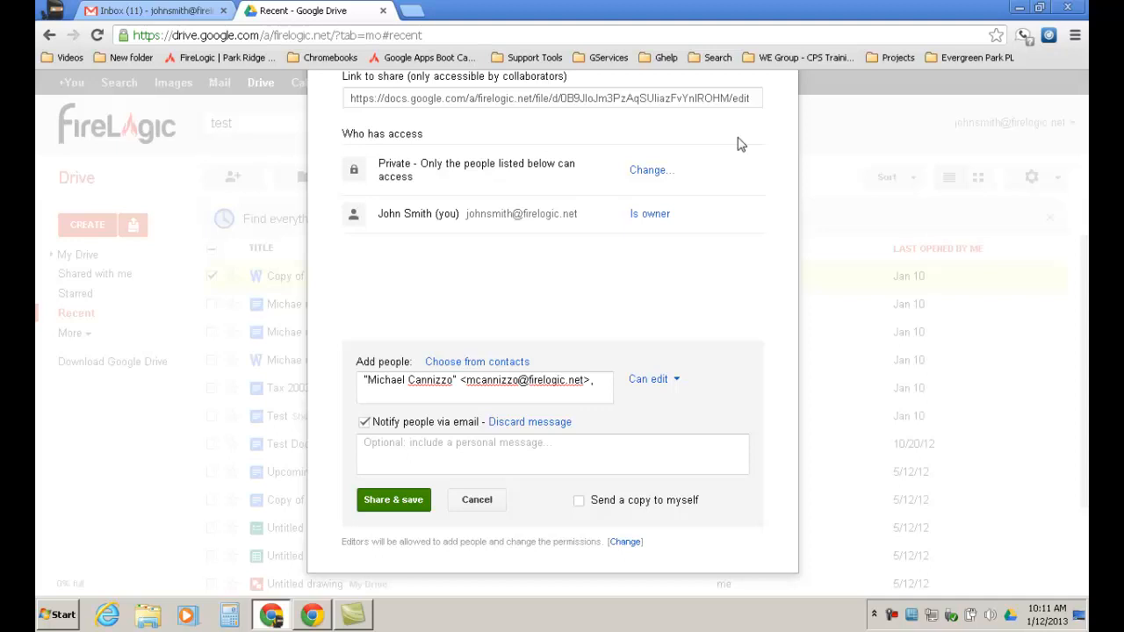
Open the file's visibility options, keep it Private, and save back to sharing settings.
{"action": "left_click", "coordinate": [650, 171]}
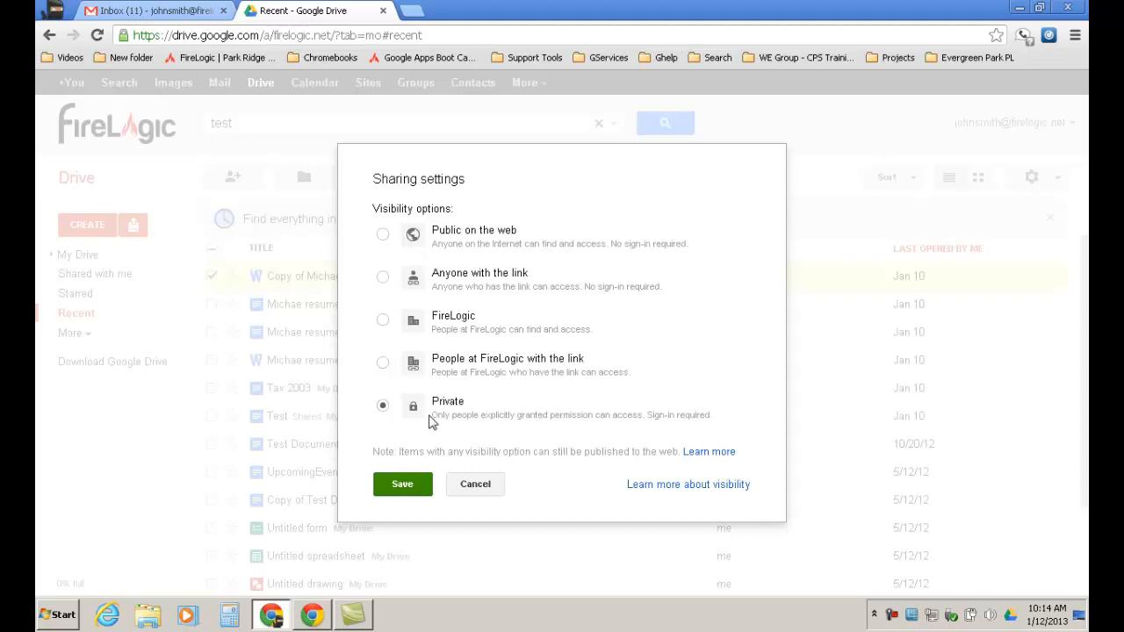
{"action": "left_click", "coordinate": [406, 486]}
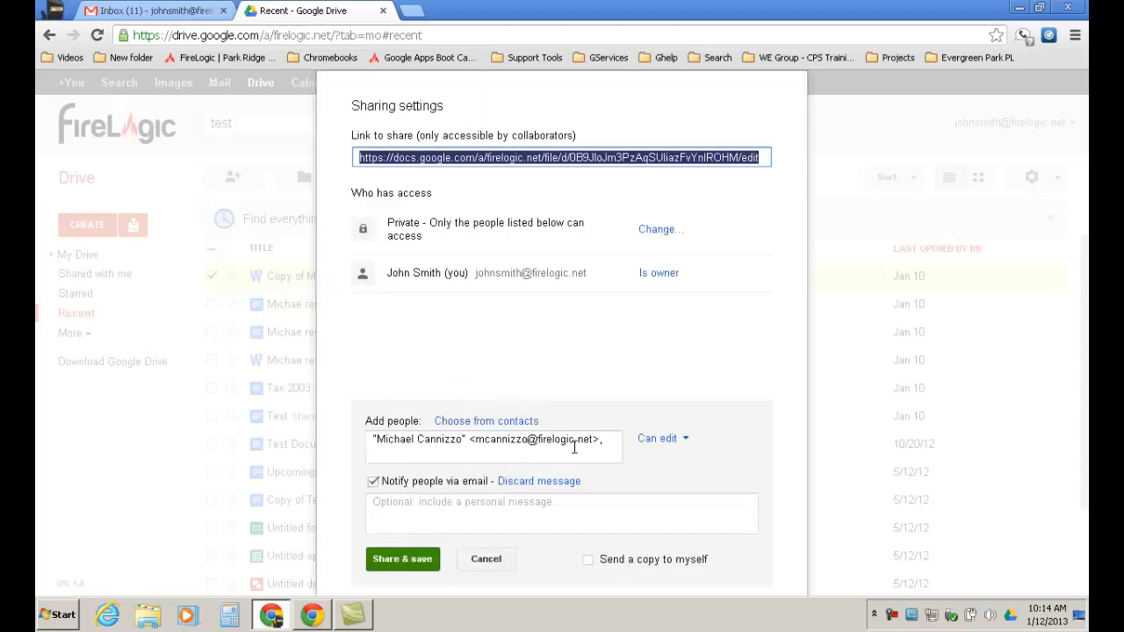
Share the resume copy with the colleague as an editor and close the dialog.
{"action": "left_click", "coordinate": [403, 559]}
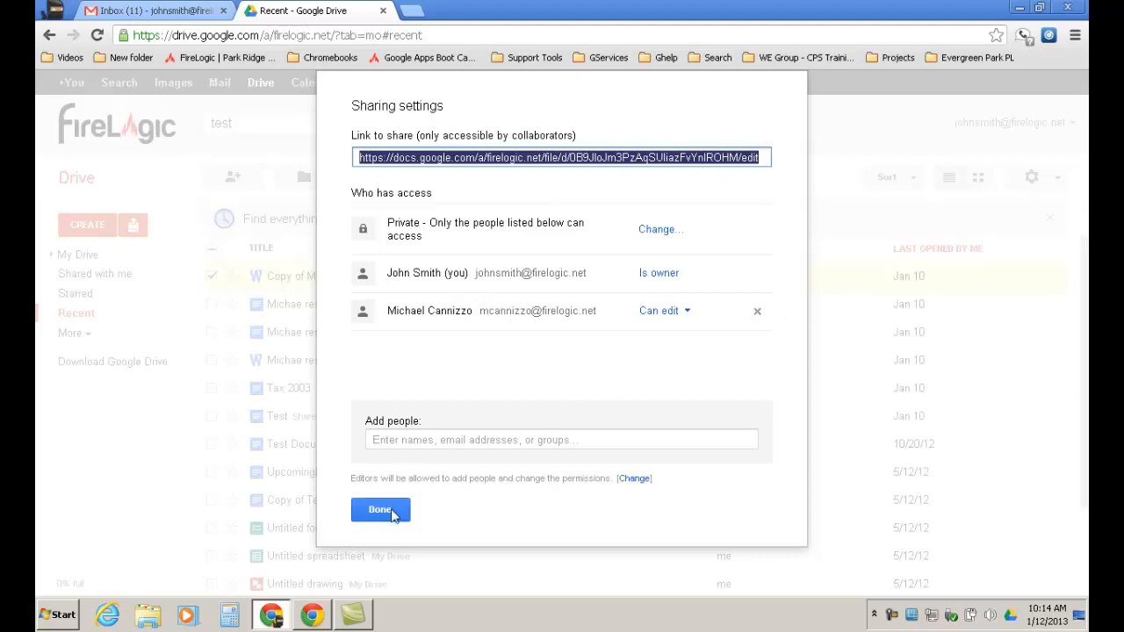
{"action": "left_click", "coordinate": [381, 510]}
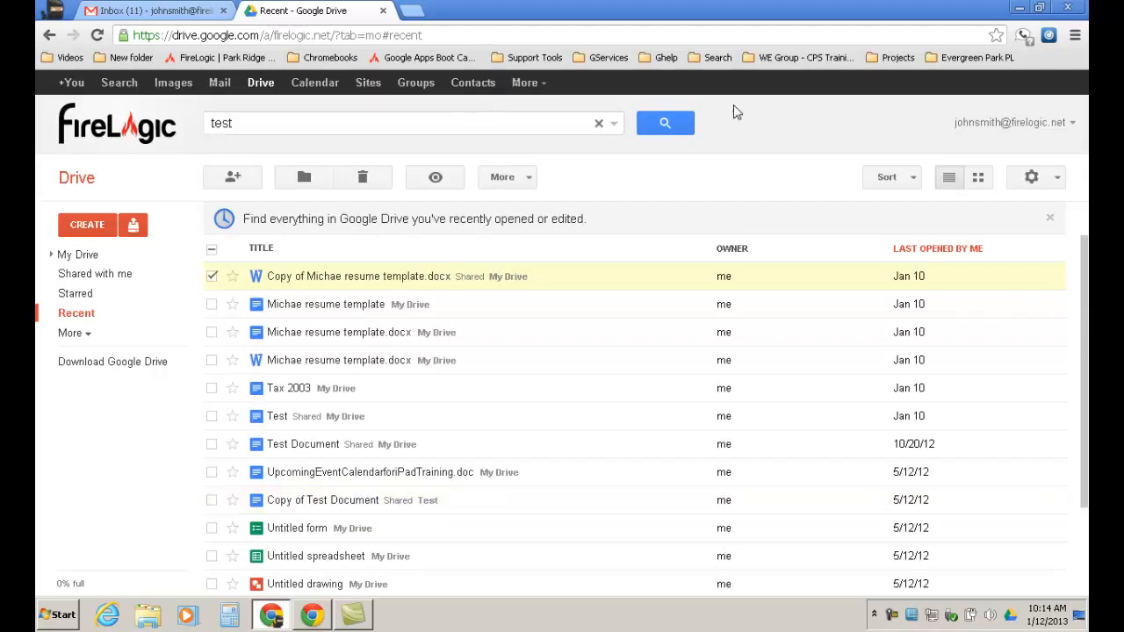
Leave the Drive file list and open a new browser tab showing the apps page.
{"action": "left_click", "coordinate": [1056, 178]}
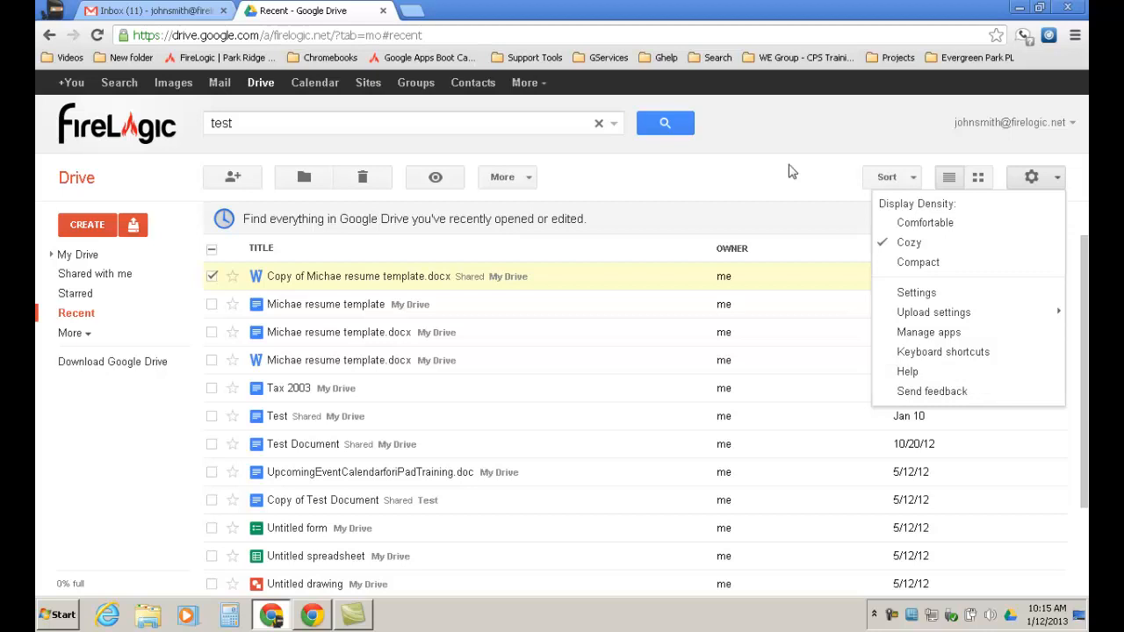
{"action": "left_click", "coordinate": [414, 11]}
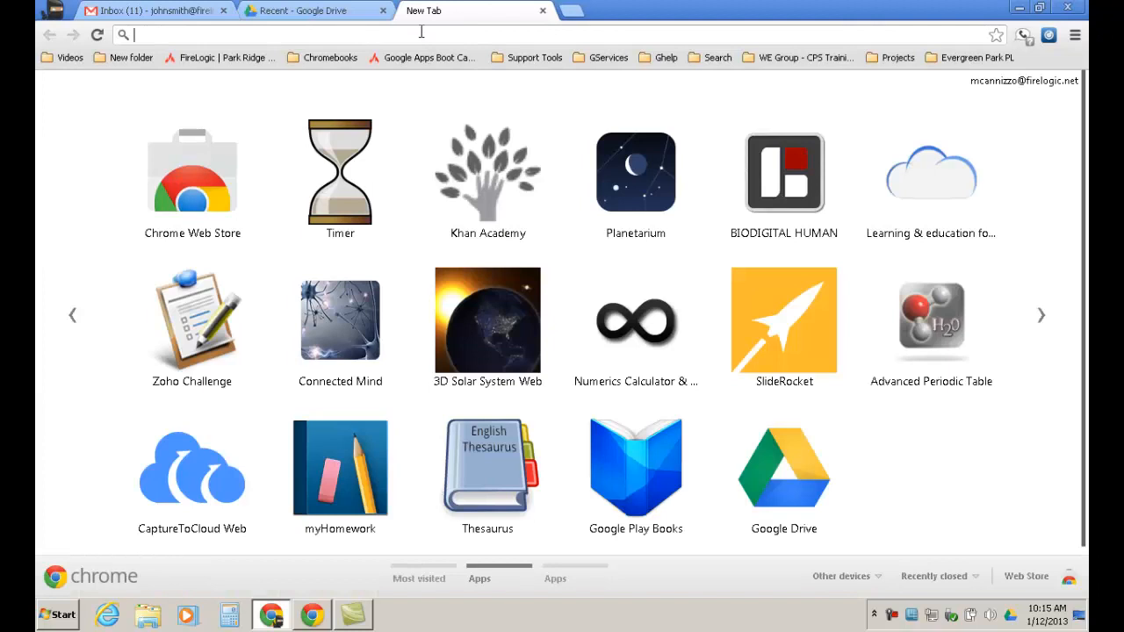
Search Google for 'google docs sharing', then return to the Recent Google Drive tab.
{"action": "type", "text": "goog"}
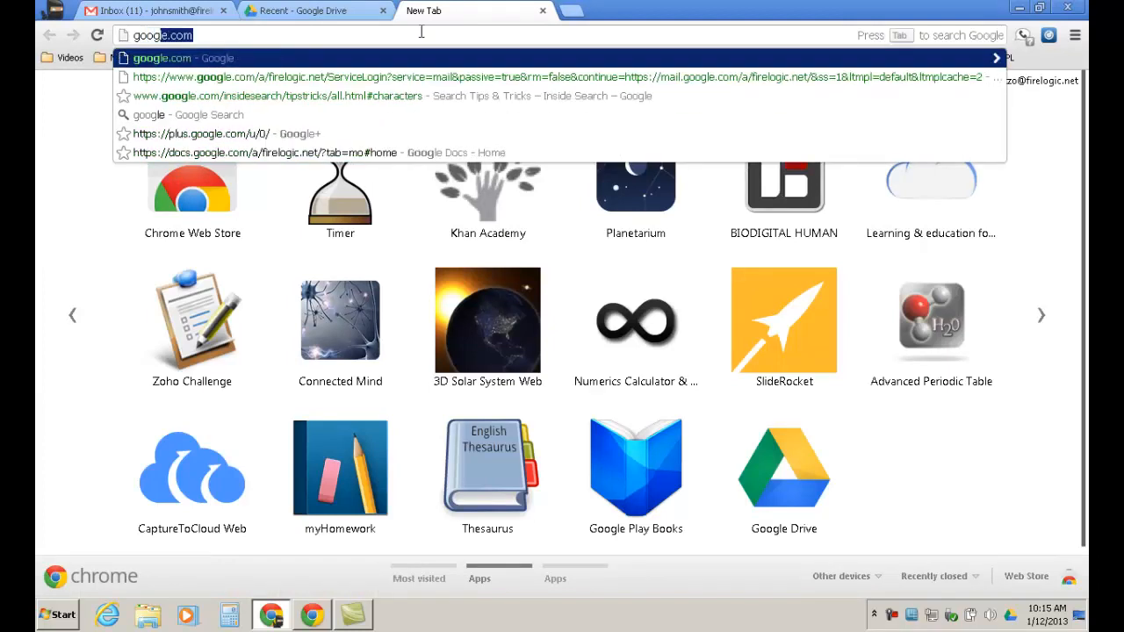
{"action": "type", "text": "le docs s"}
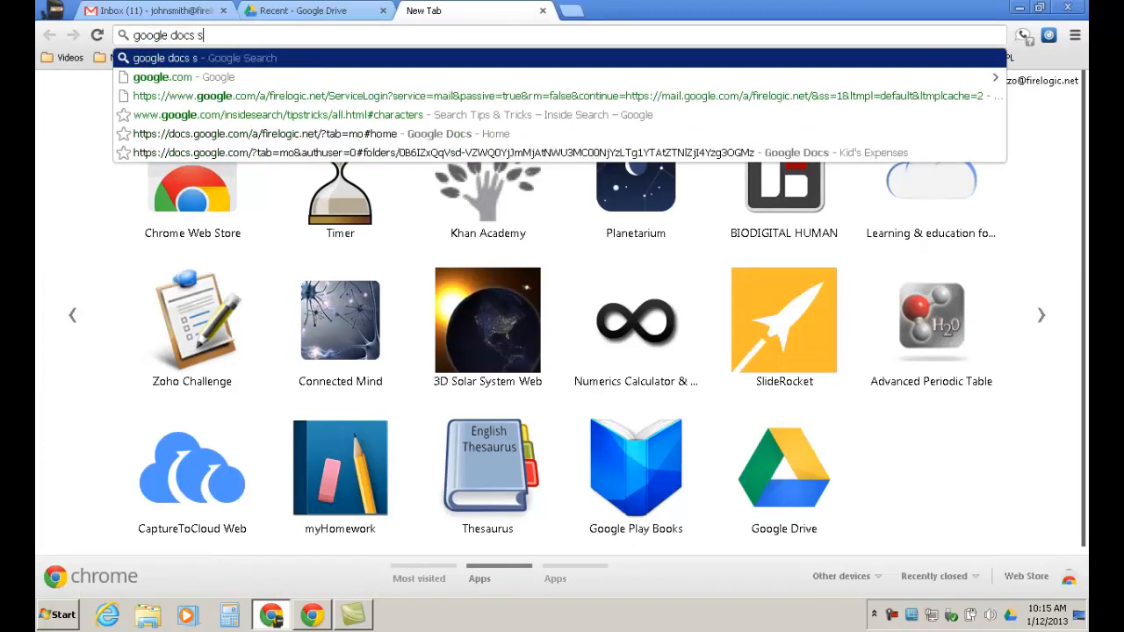
{"action": "type", "text": "haring"}
{"action": "key", "text": "Return"}
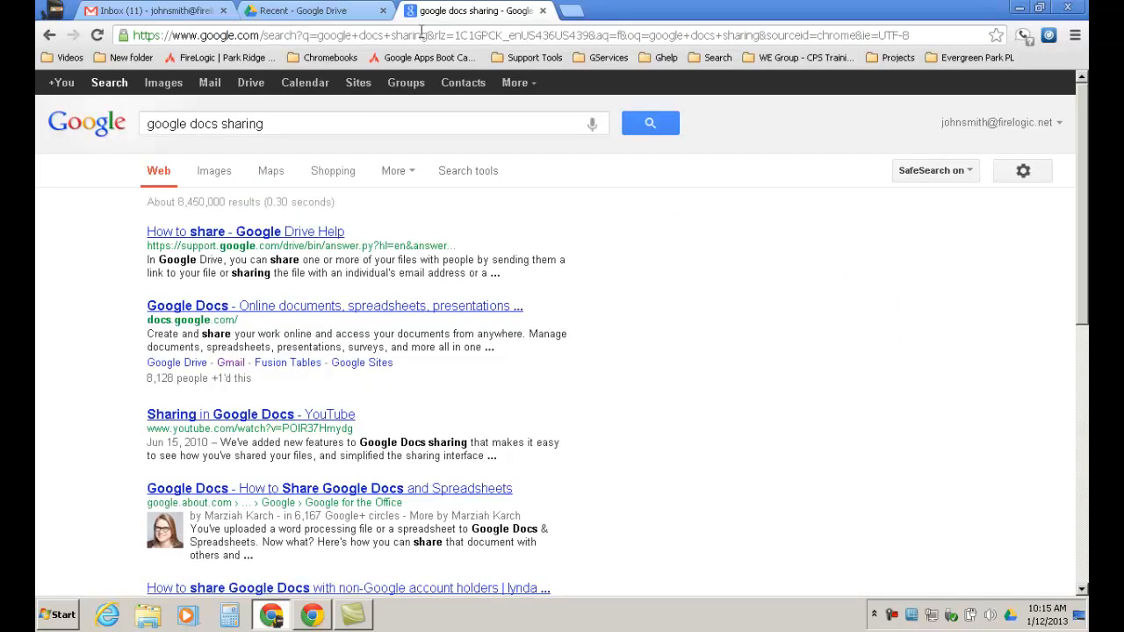
{"action": "left_click", "coordinate": [349, 11]}
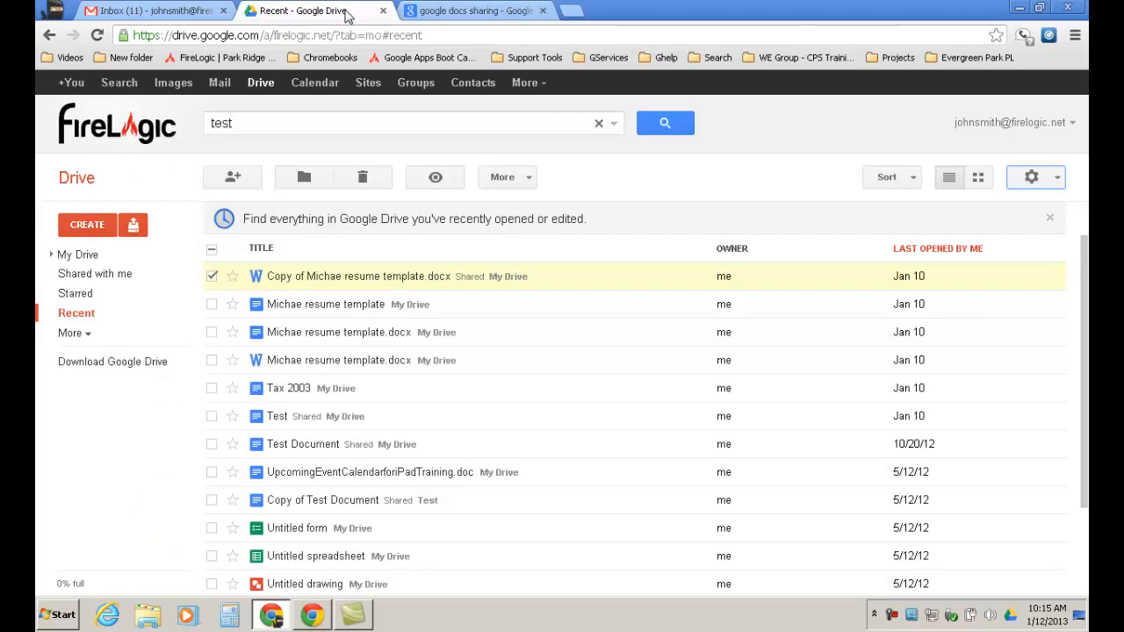
Switch between the Evergreen Park Docs Training document and Google Drive windows.
{"action": "mouse_move", "coordinate": [282, 626]}
{"action": "left_click", "coordinate": [255, 578]}
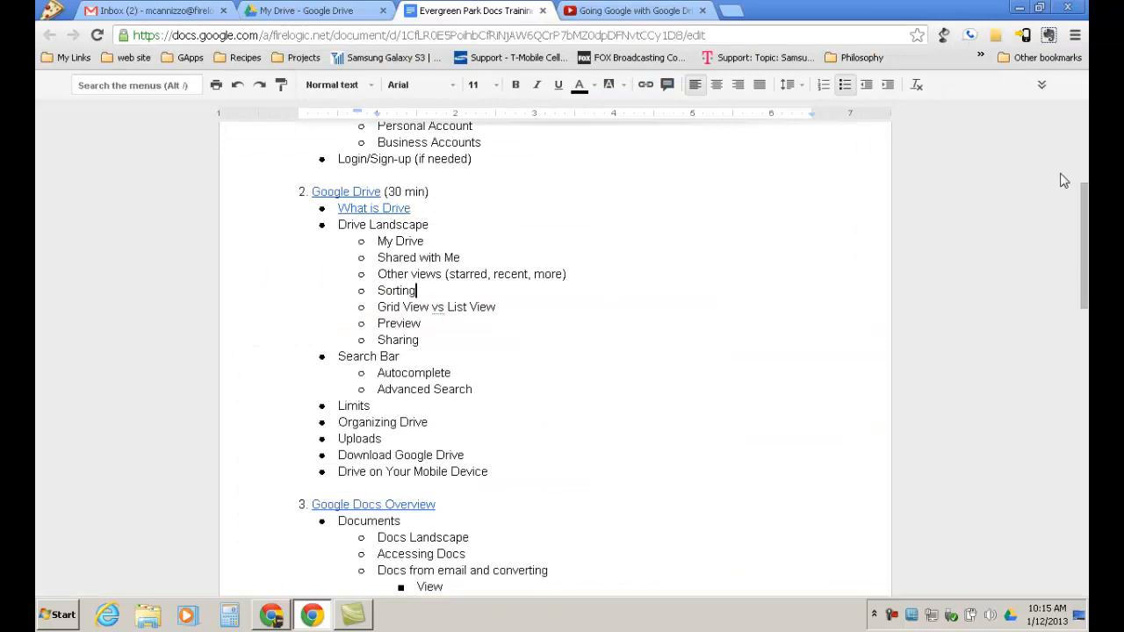
{"action": "scroll", "coordinate": [1081, 226], "scroll_direction": "up", "scroll_amount": 3}
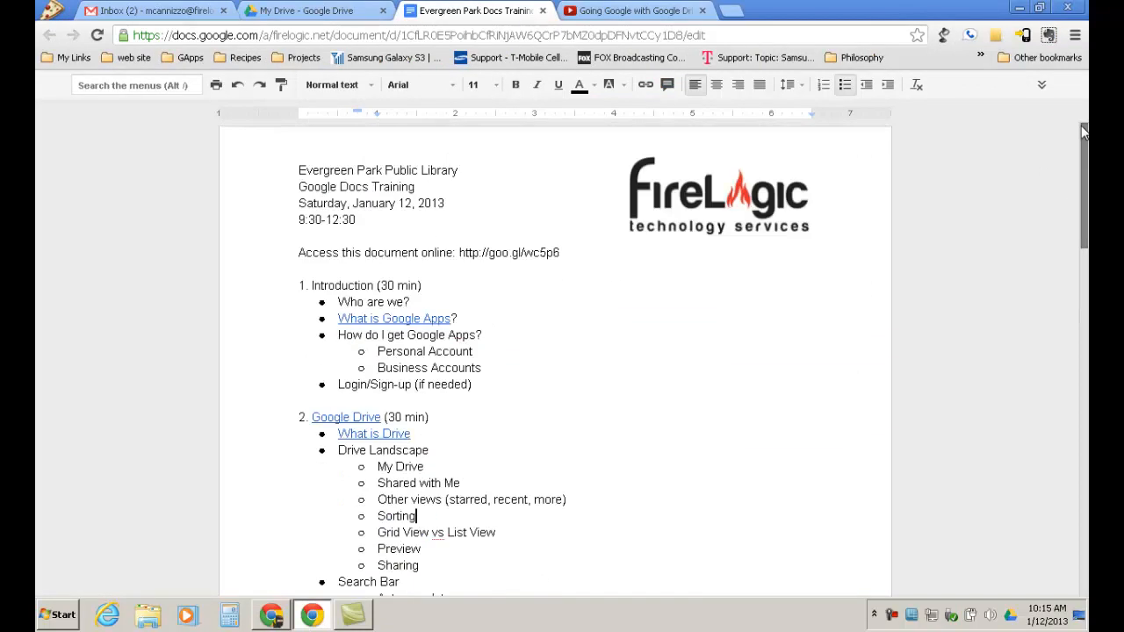
{"action": "left_click", "coordinate": [272, 616]}
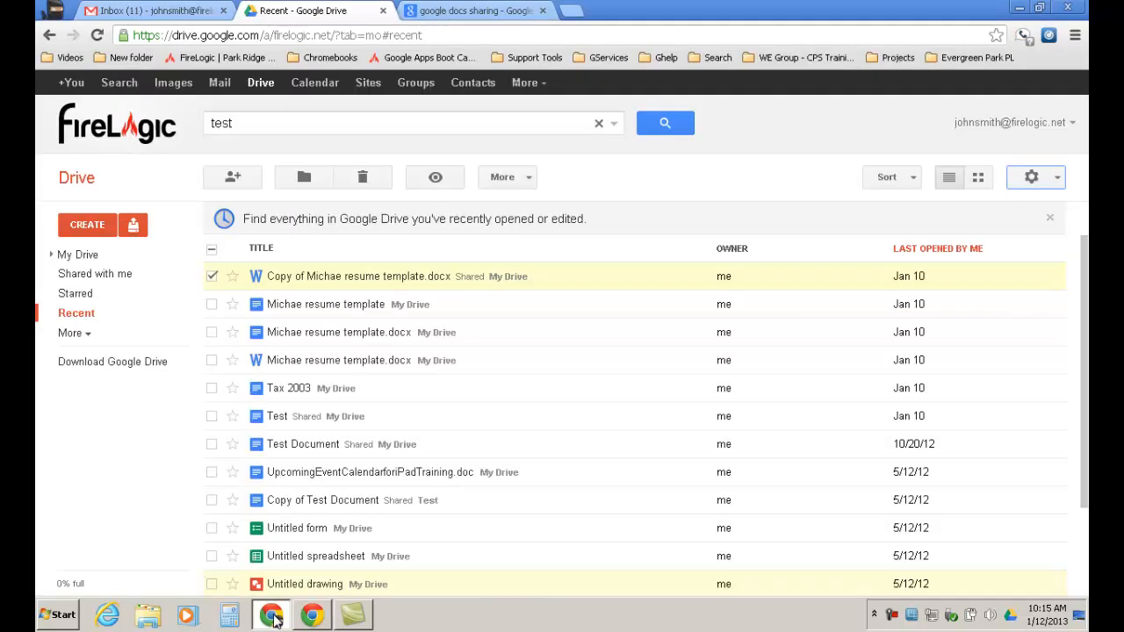
{"action": "left_click", "coordinate": [312, 616]}
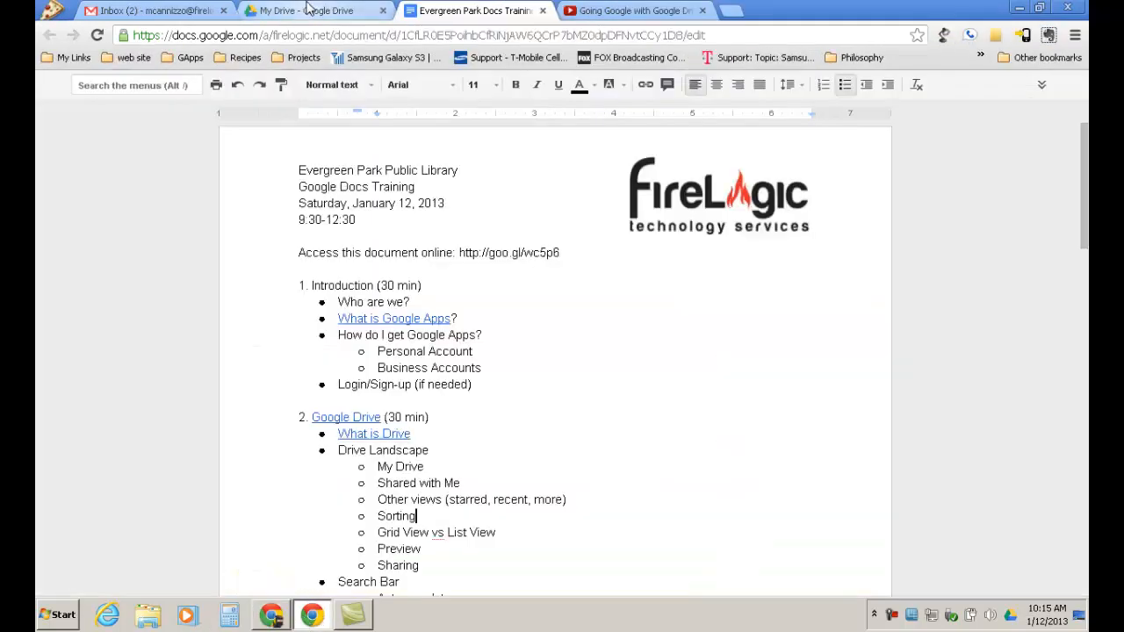
{"action": "left_click", "coordinate": [307, 9]}
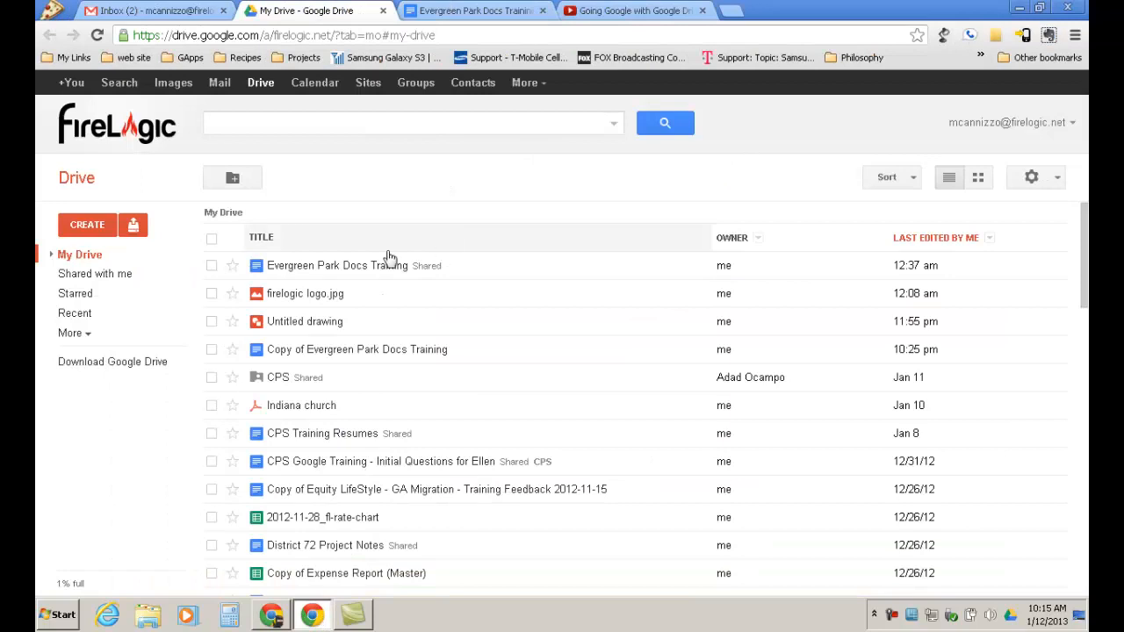
Close the Going Google with Google Drive YouTube tab and bring back the Recent Drive window.
{"action": "left_click", "coordinate": [617, 9]}
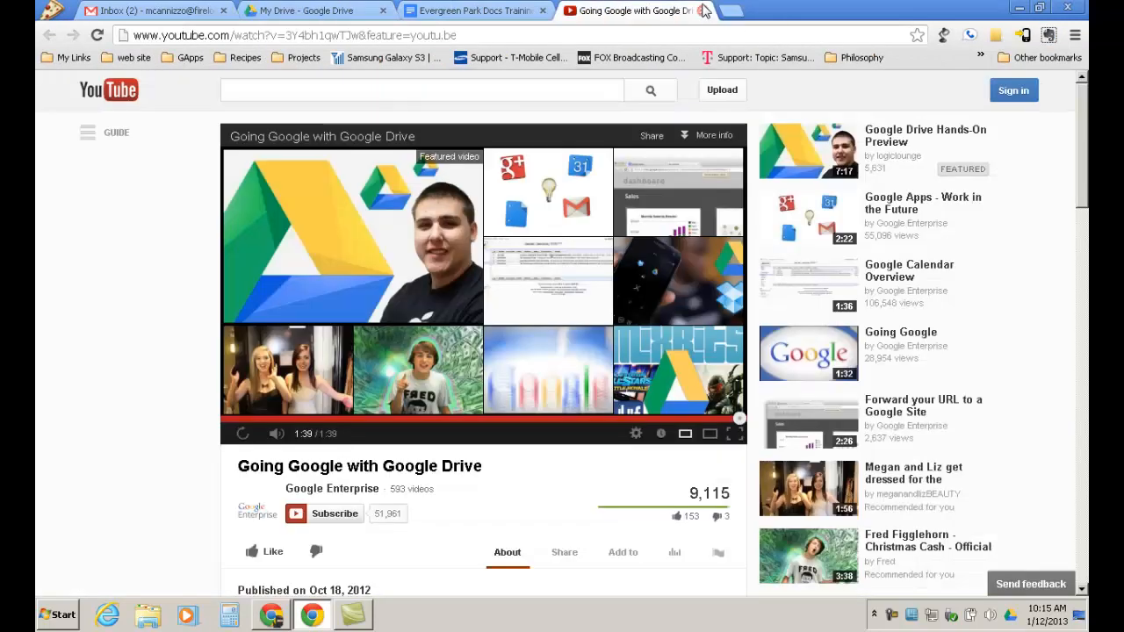
{"action": "left_click", "coordinate": [704, 10]}
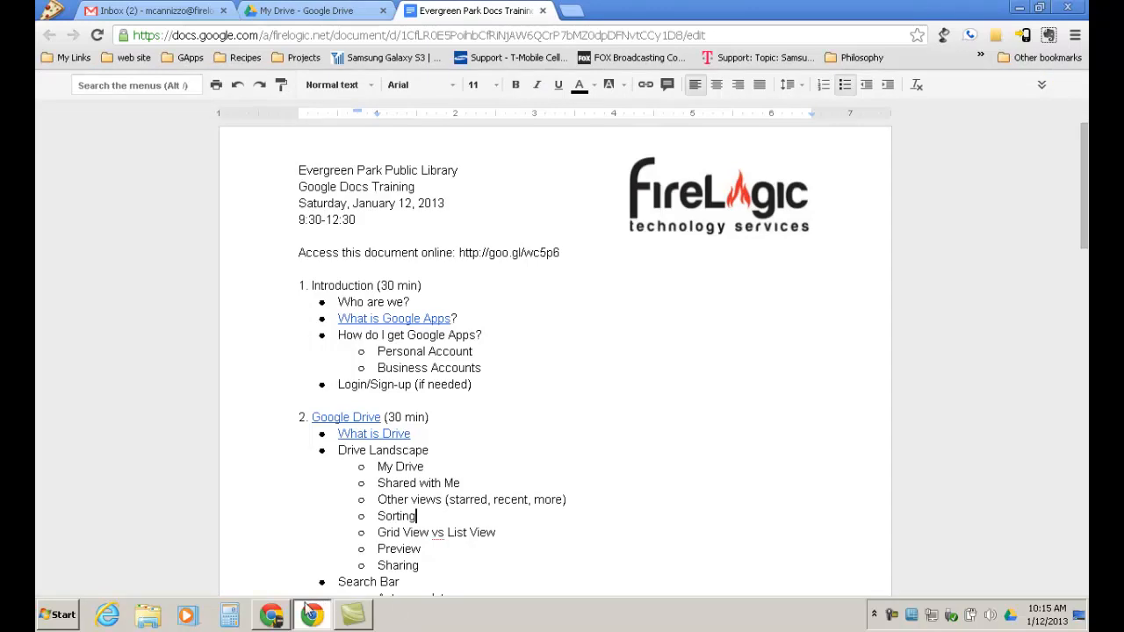
{"action": "left_click", "coordinate": [286, 612]}
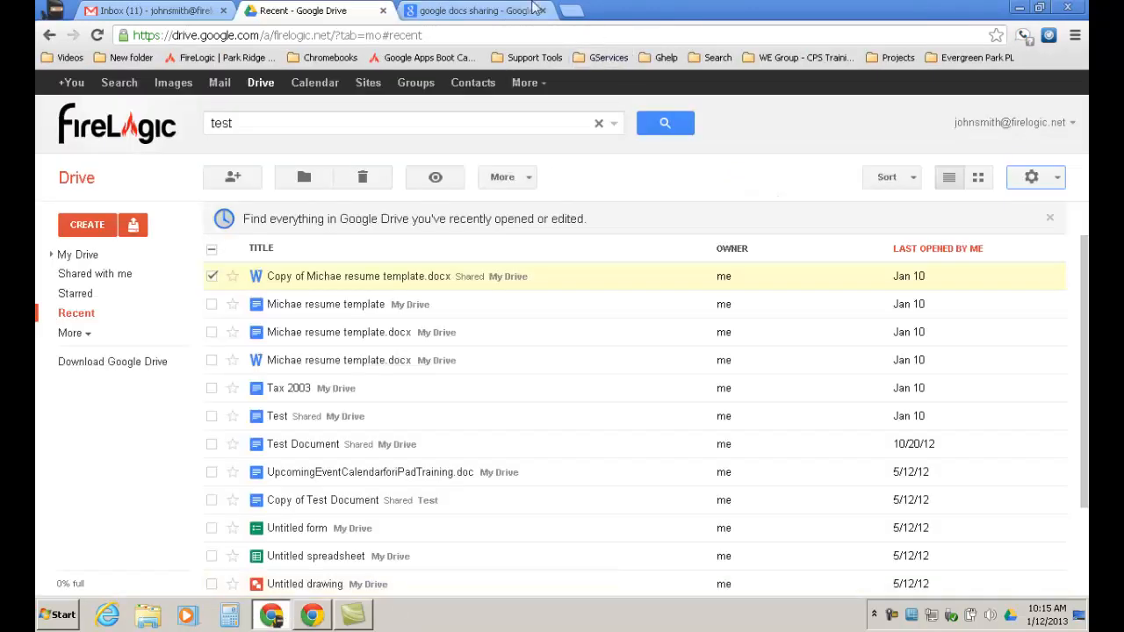
Open the 'How to share - Google Drive Help' result, scroll through it, and retype 'google docs sharing' in the address bar.
{"action": "left_click", "coordinate": [486, 9]}
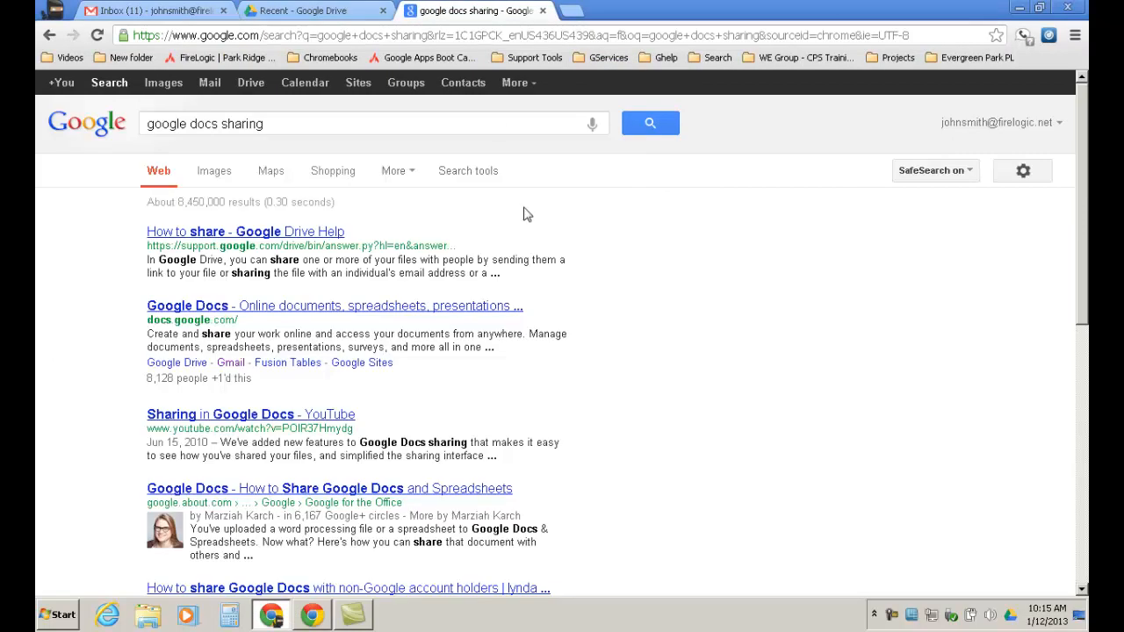
{"action": "left_click", "coordinate": [332, 233]}
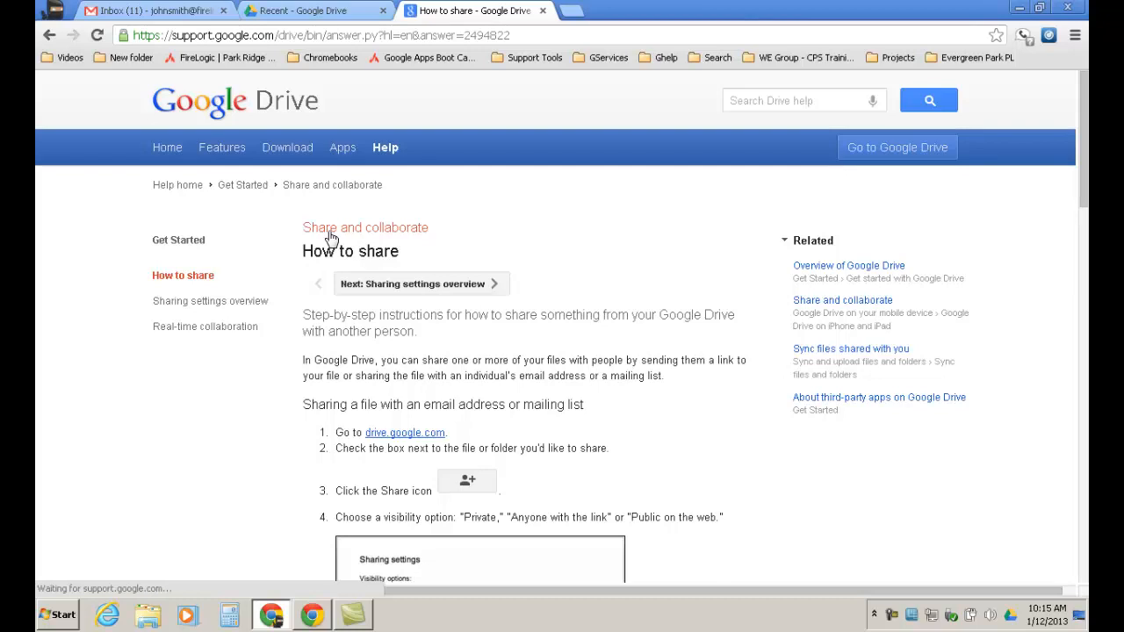
{"action": "left_click_drag", "start_coordinate": [1085, 200], "coordinate": [1085, 277]}
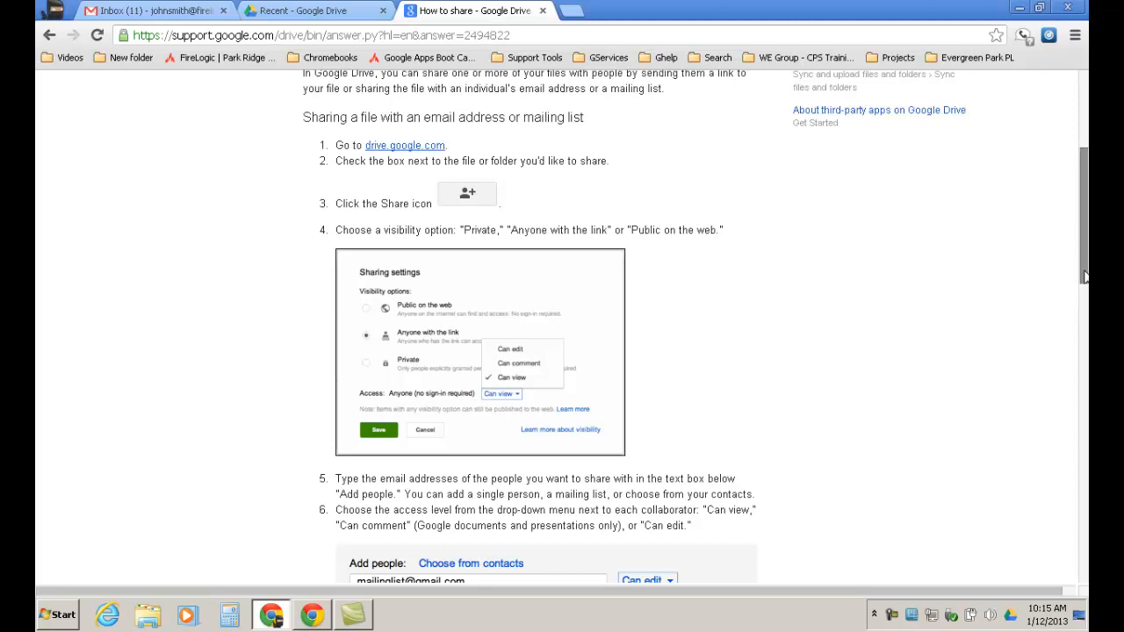
{"action": "left_click_drag", "start_coordinate": [1086, 278], "coordinate": [1084, 102]}
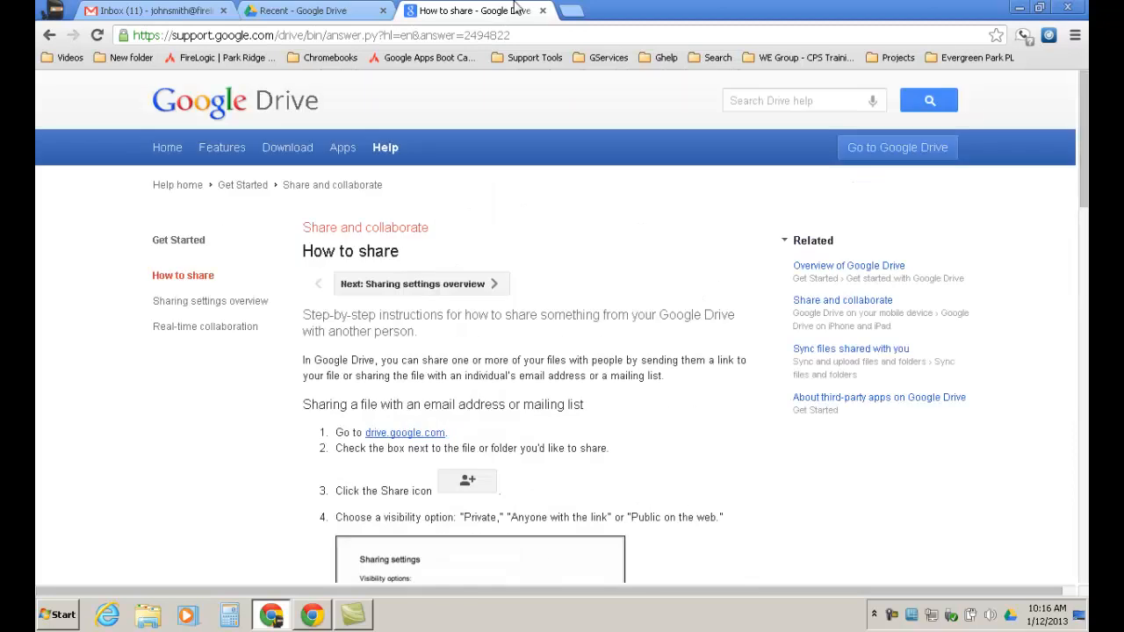
{"action": "left_click", "coordinate": [522, 35]}
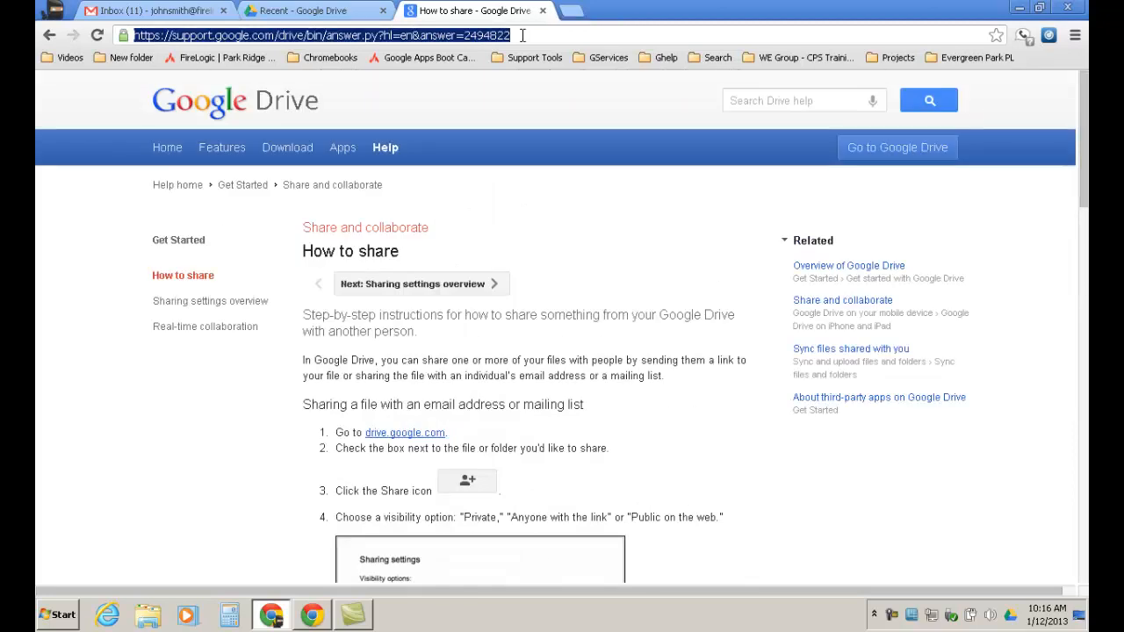
{"action": "type", "text": "google"}
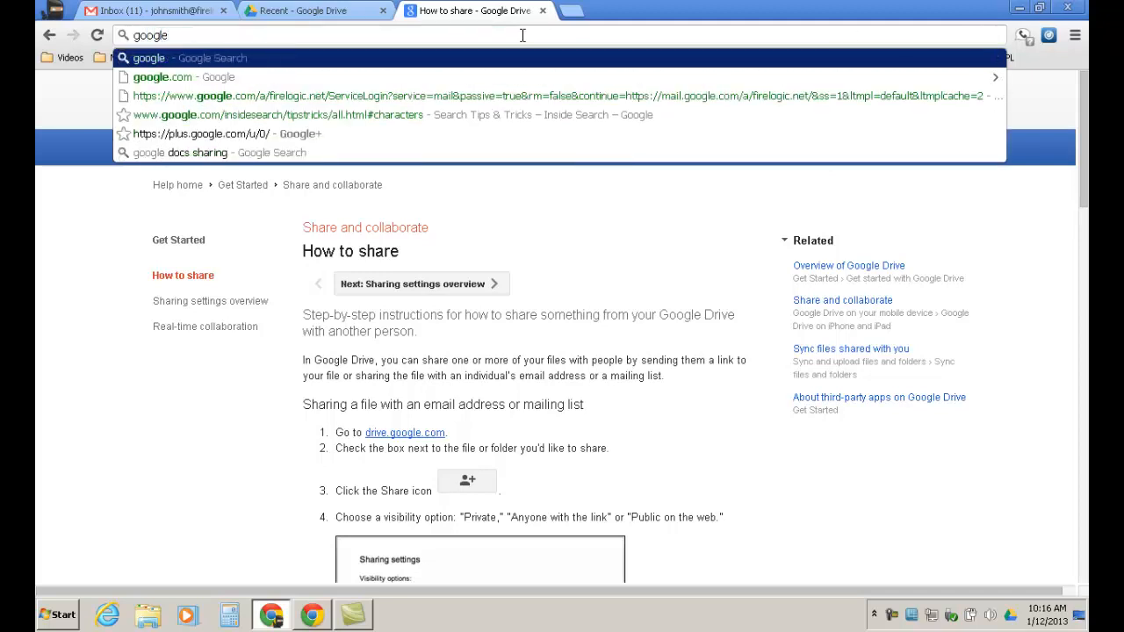
{"action": "type", "text": " docs sharing"}
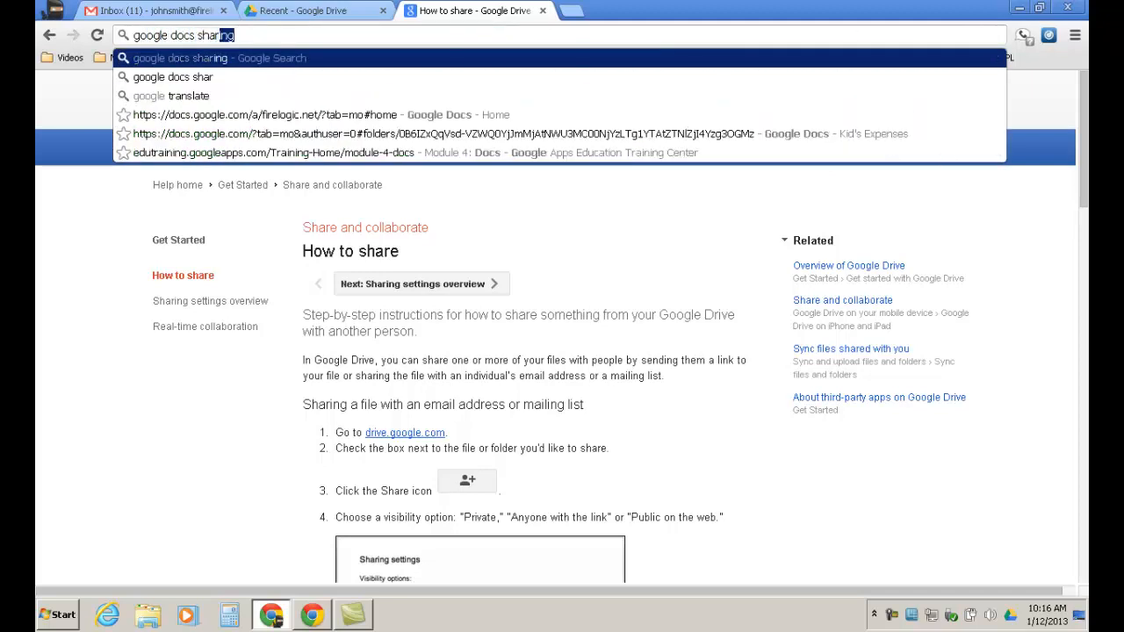
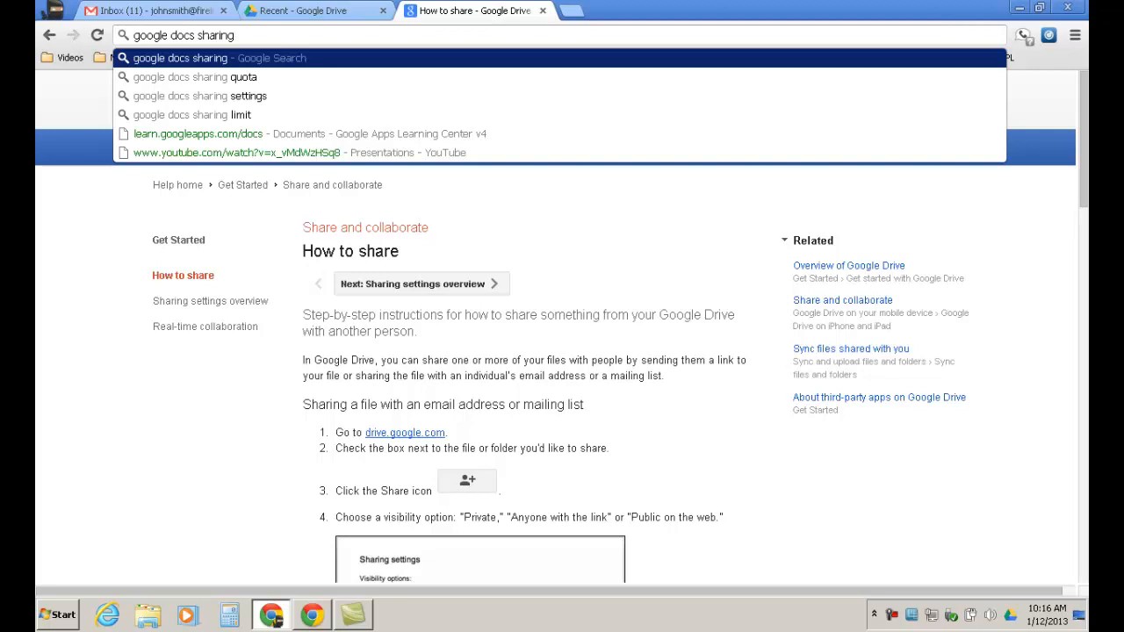
Search 'google docs sharing', open the 'How to share' help article and scroll through it.
{"action": "key", "text": "Return"}
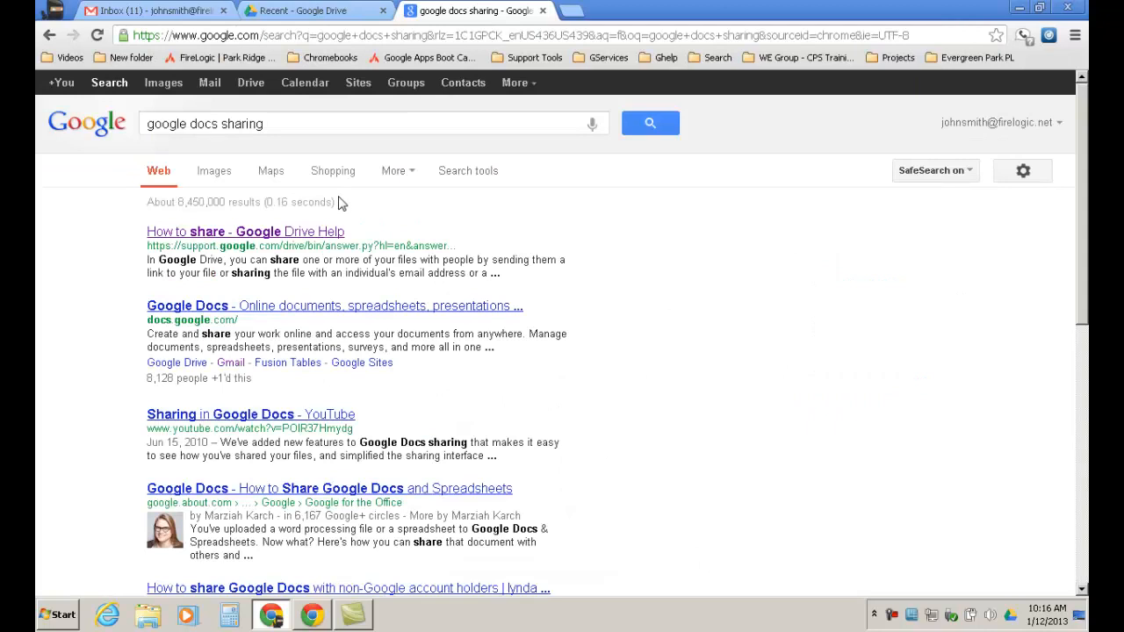
{"action": "left_click", "coordinate": [325, 232]}
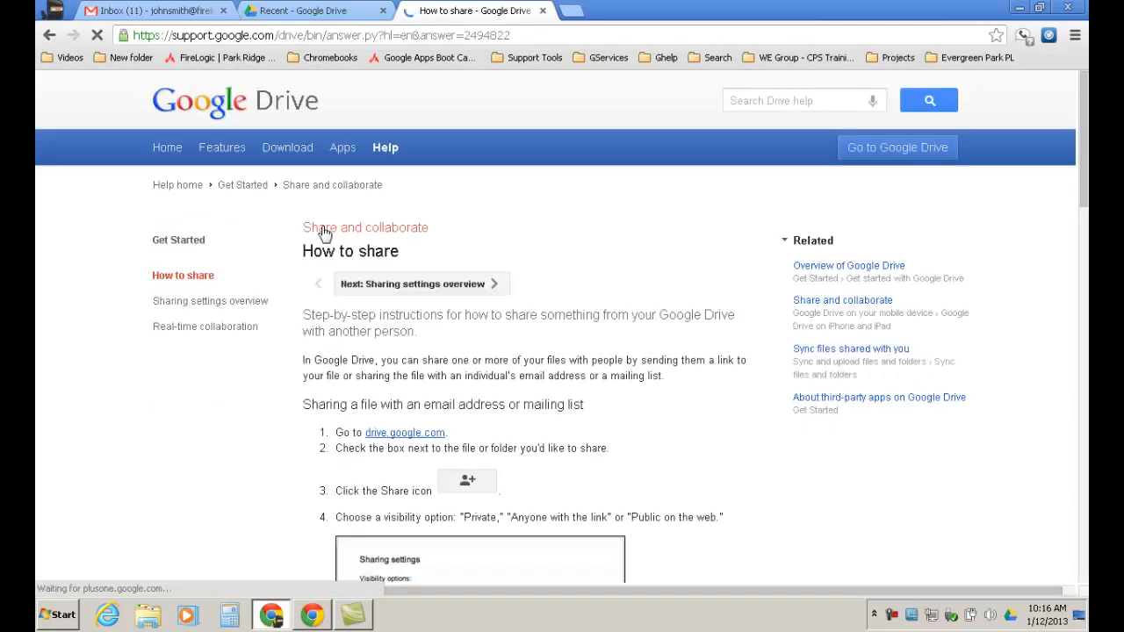
{"action": "left_click_drag", "start_coordinate": [1085, 133], "coordinate": [1074, 340]}
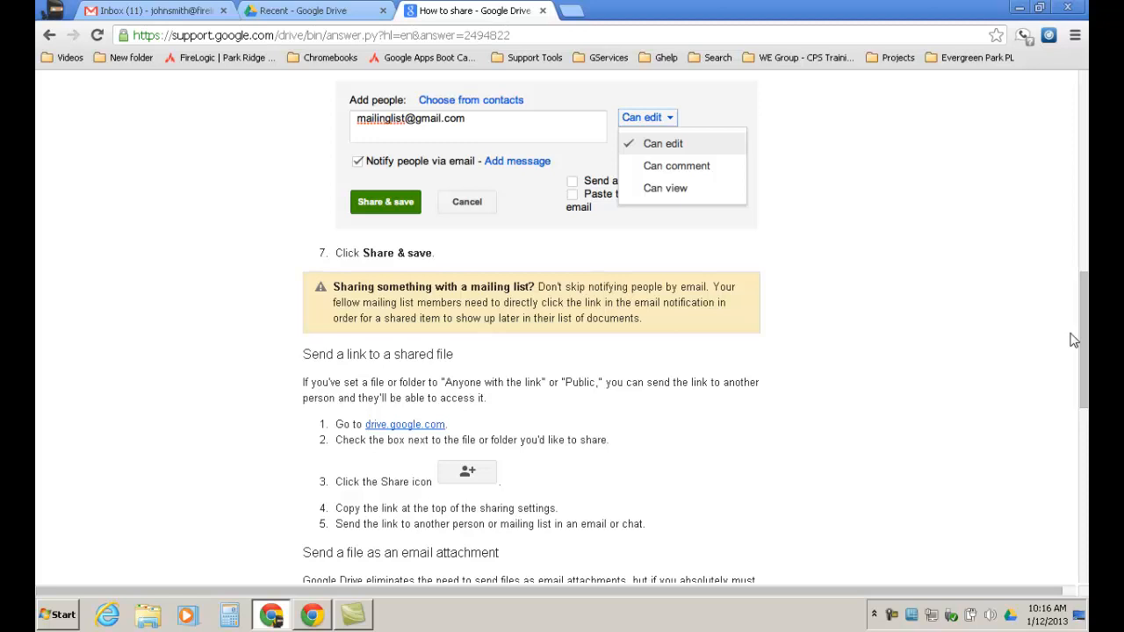
{"action": "left_click_drag", "start_coordinate": [1084, 343], "coordinate": [1086, 141]}
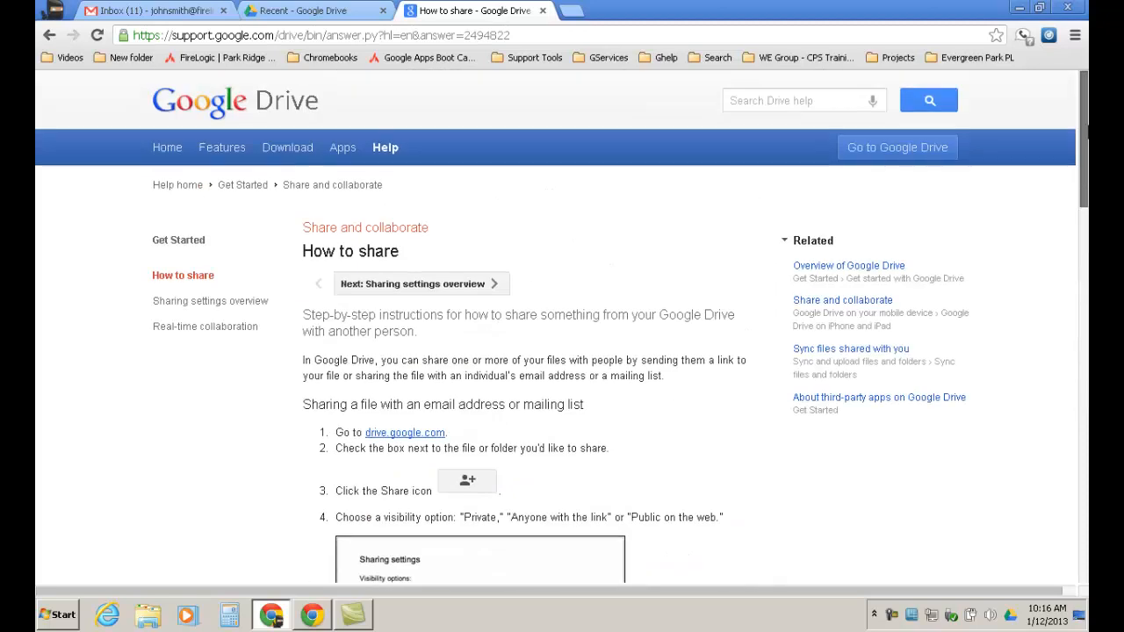
{"action": "left_click", "coordinate": [697, 38]}
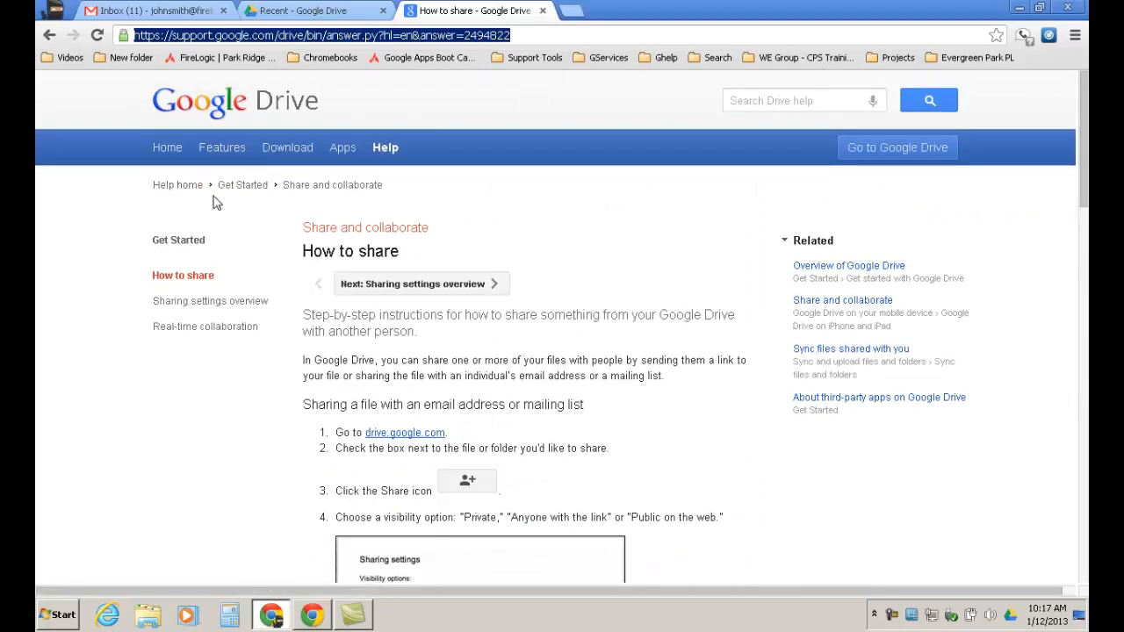
Go to learn.googleapps.com from the address bar, then return to the Recent Google Drive tab.
{"action": "type", "text": "leanr"}
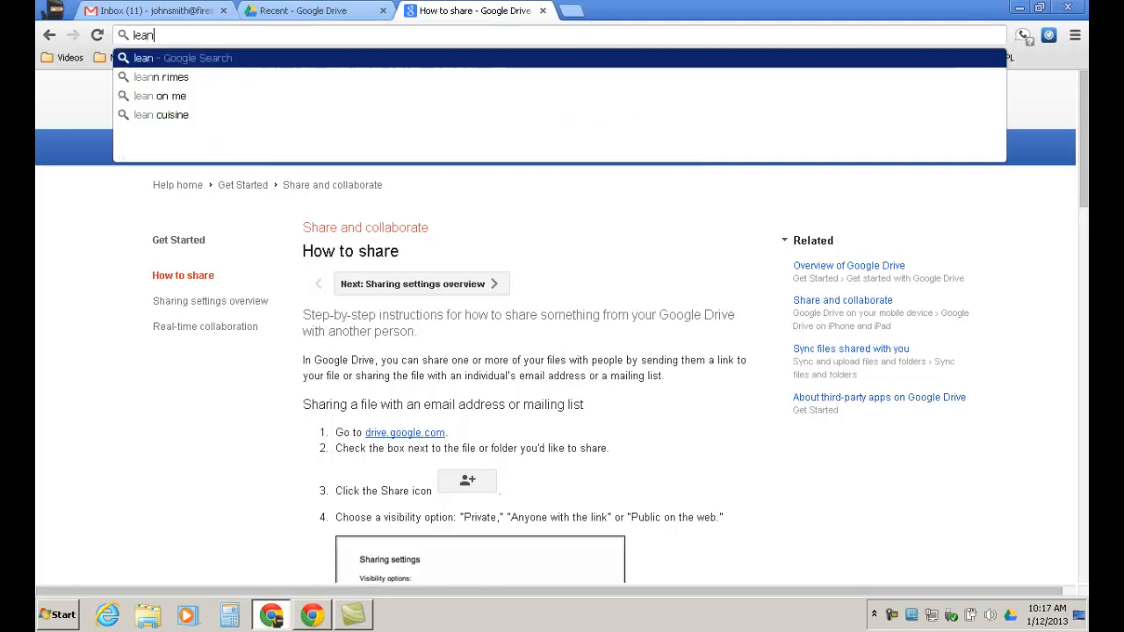
{"action": "key", "text": "BackSpace"}
{"action": "key", "text": "BackSpace"}
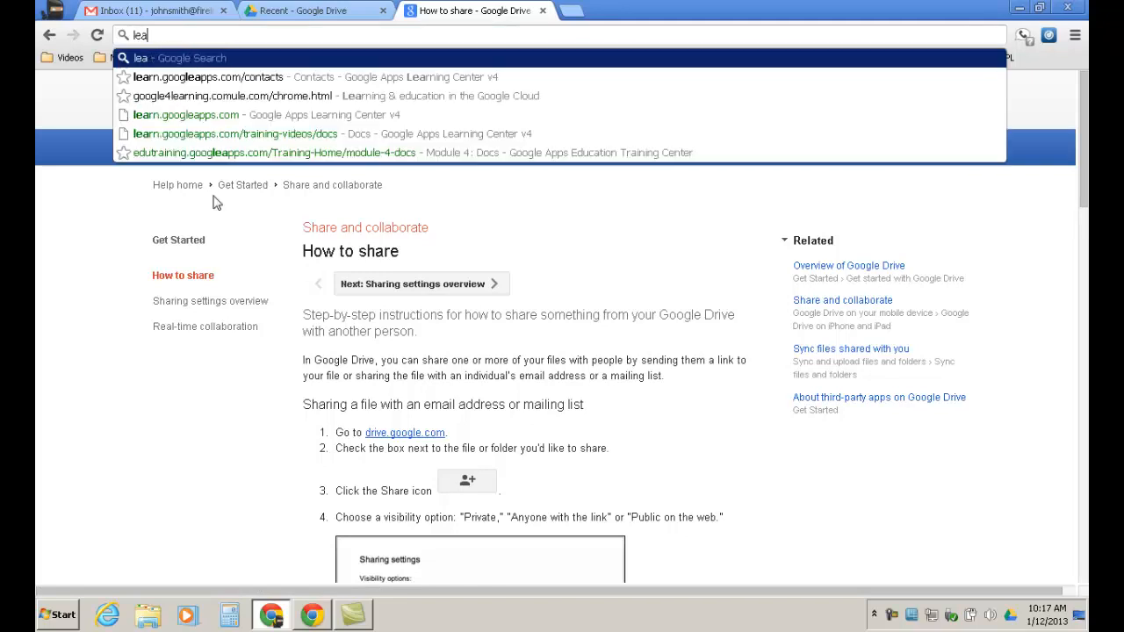
{"action": "type", "text": "rn."}
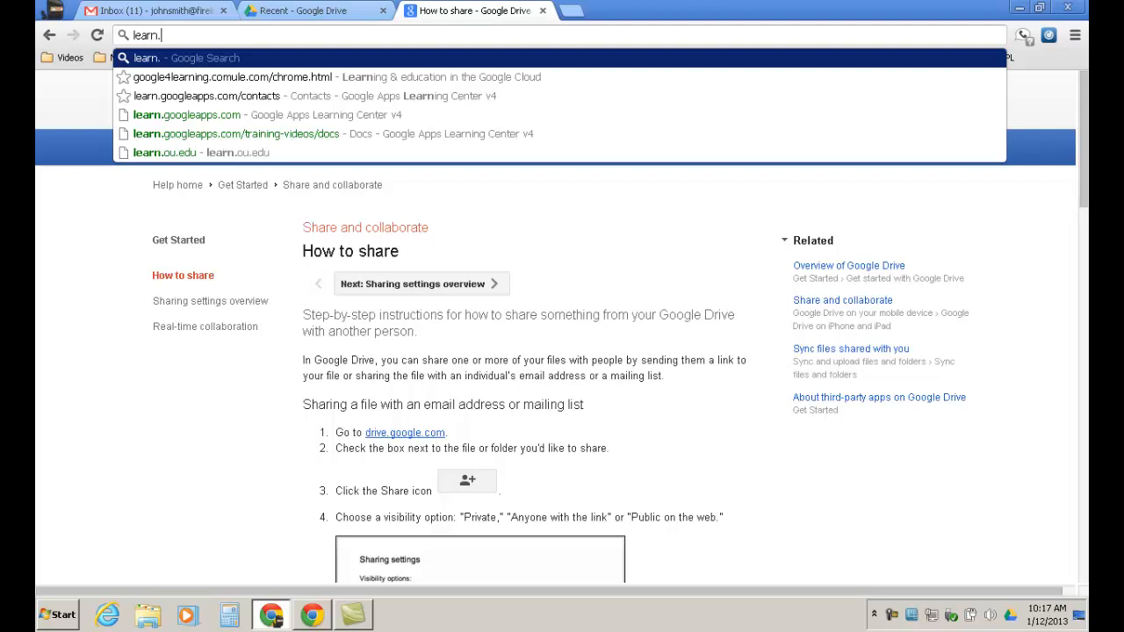
{"action": "left_click", "coordinate": [214, 122]}
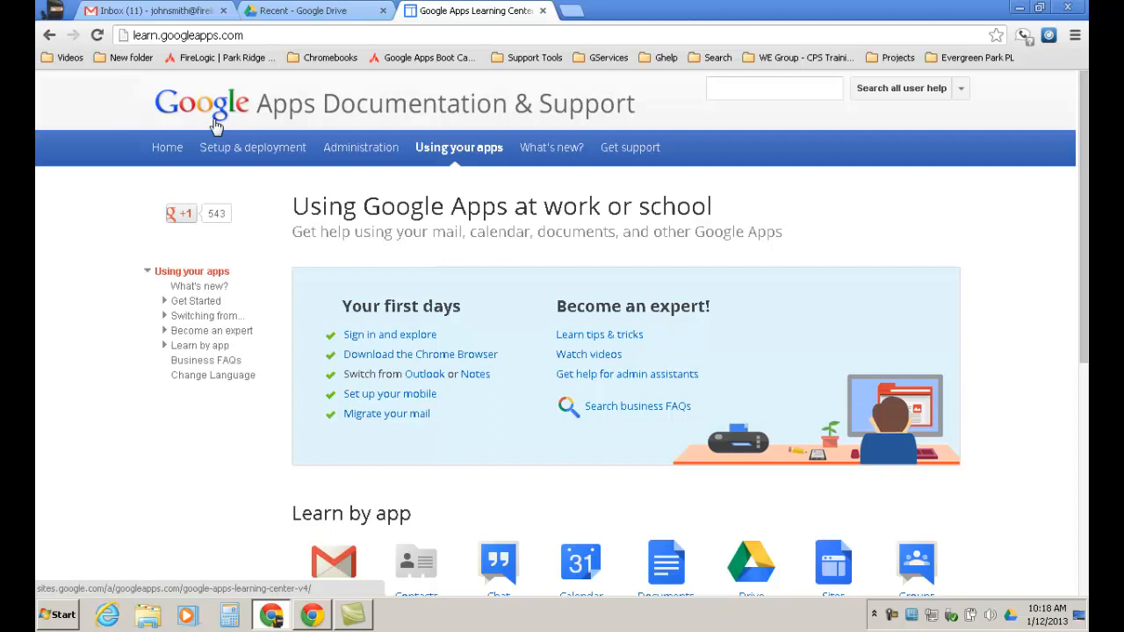
{"action": "left_click", "coordinate": [321, 9]}
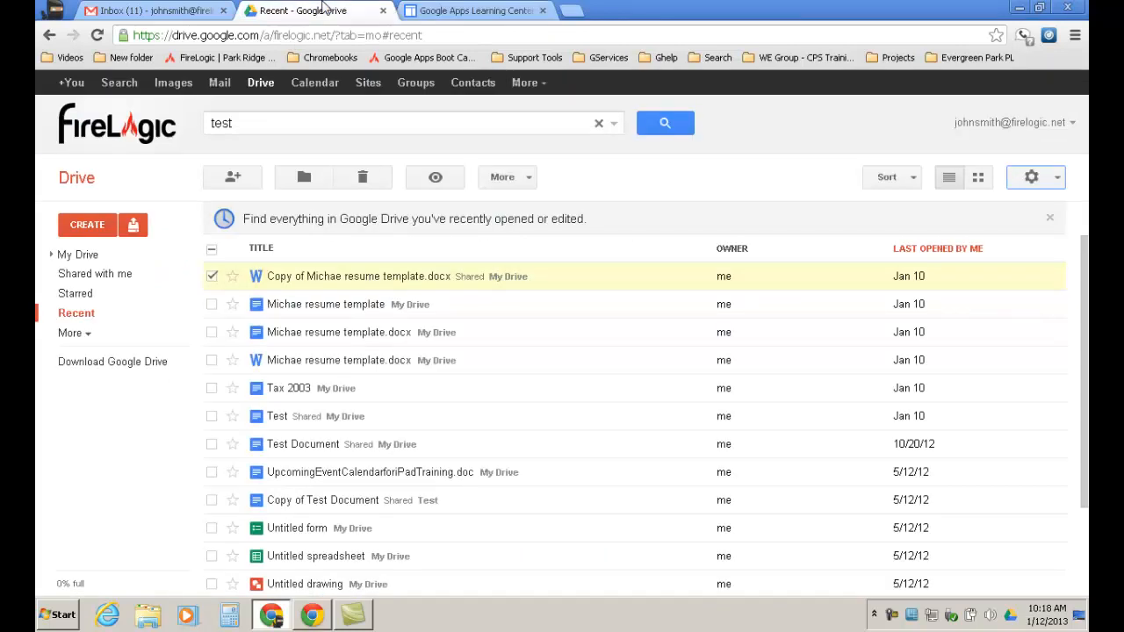
{"action": "left_click", "coordinate": [299, 184]}
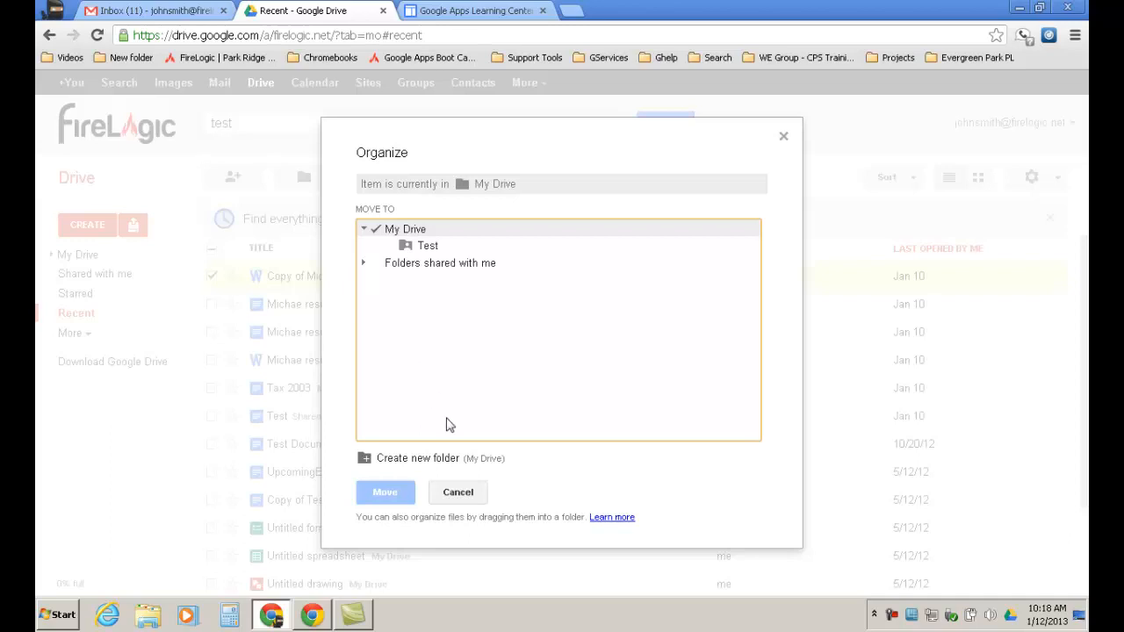
{"action": "left_click", "coordinate": [458, 496]}
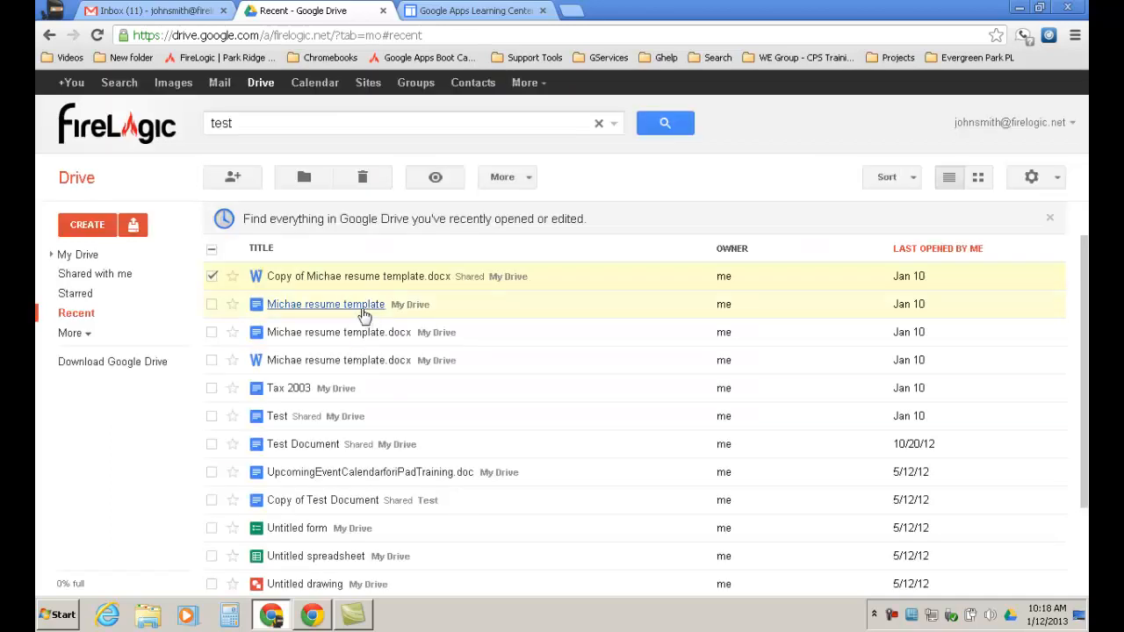
Expand My Drive and create a new top-level folder named 'Training'.
{"action": "left_click", "coordinate": [79, 256]}
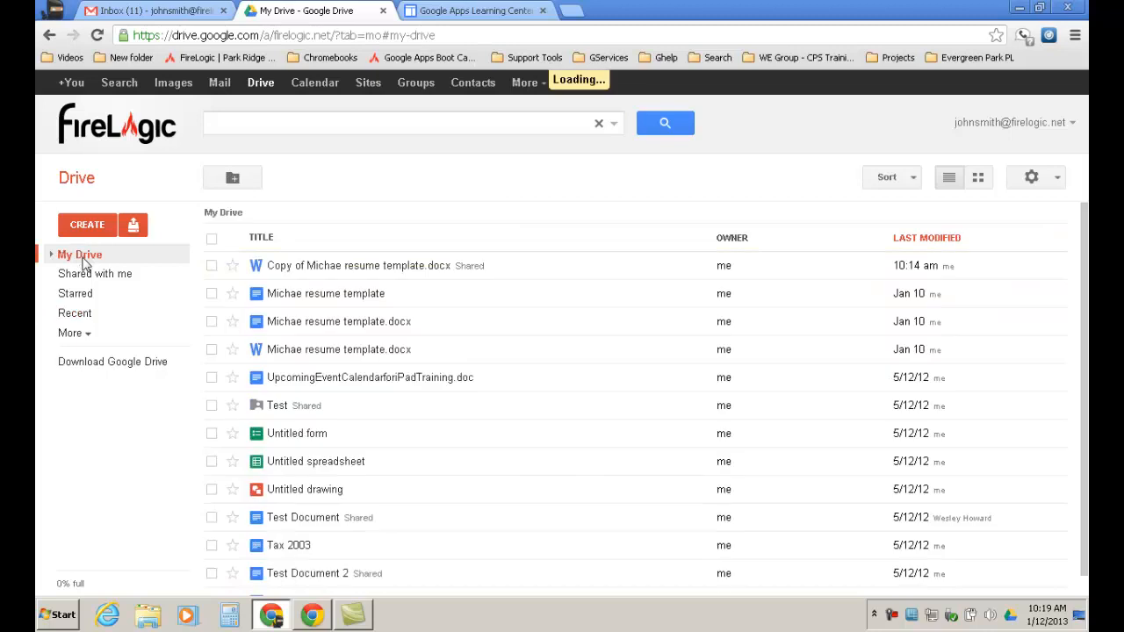
{"action": "left_click", "coordinate": [51, 255]}
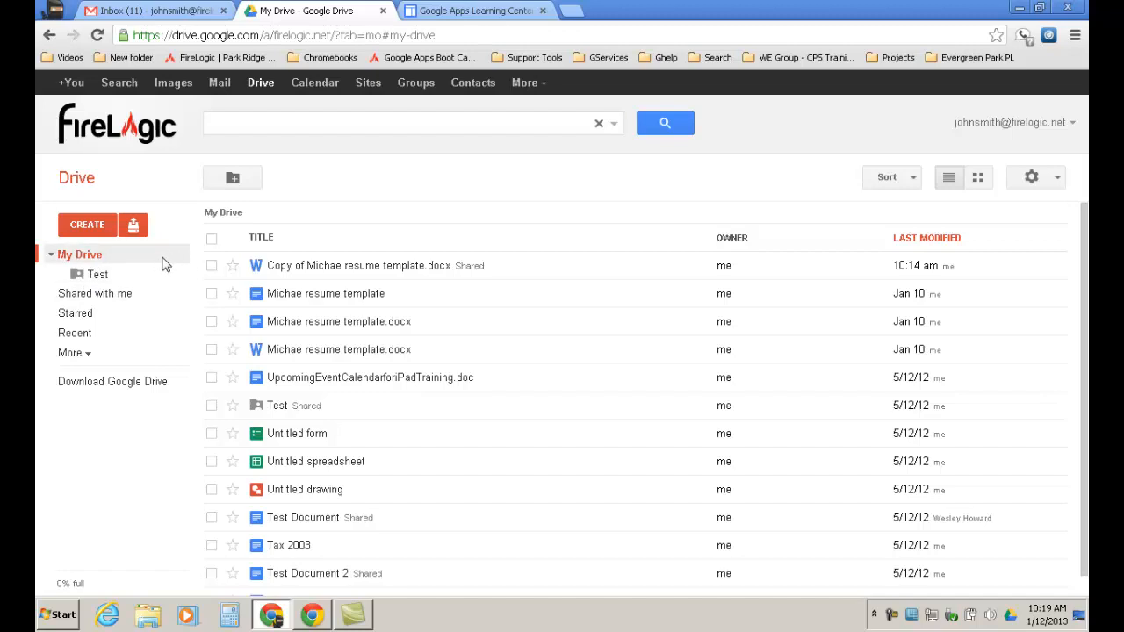
{"action": "left_click", "coordinate": [101, 226]}
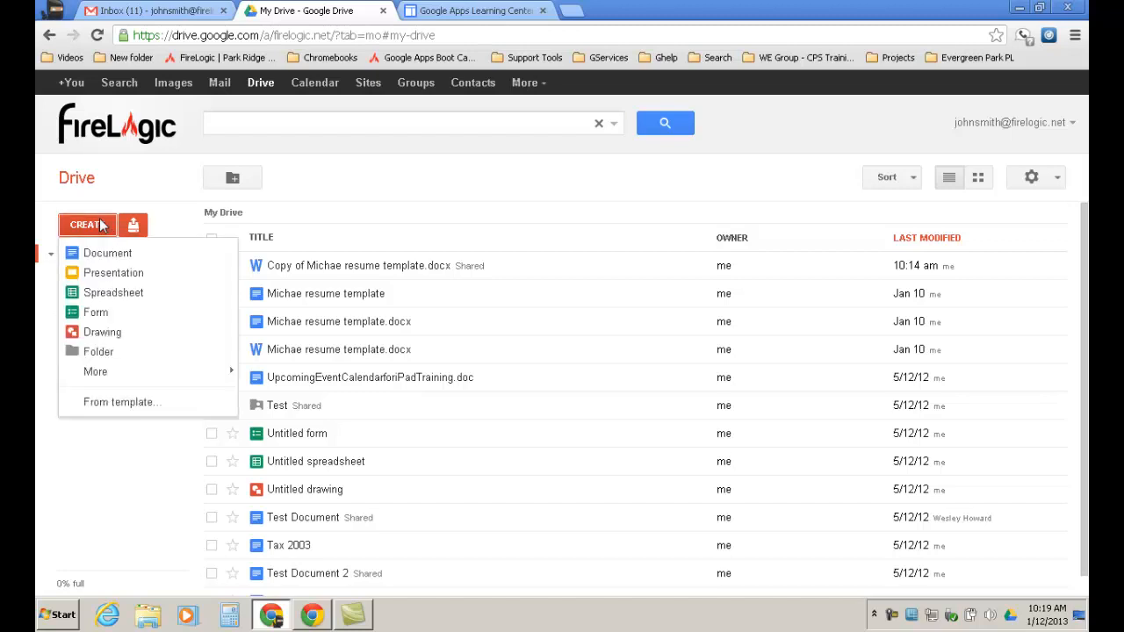
{"action": "left_click", "coordinate": [89, 352]}
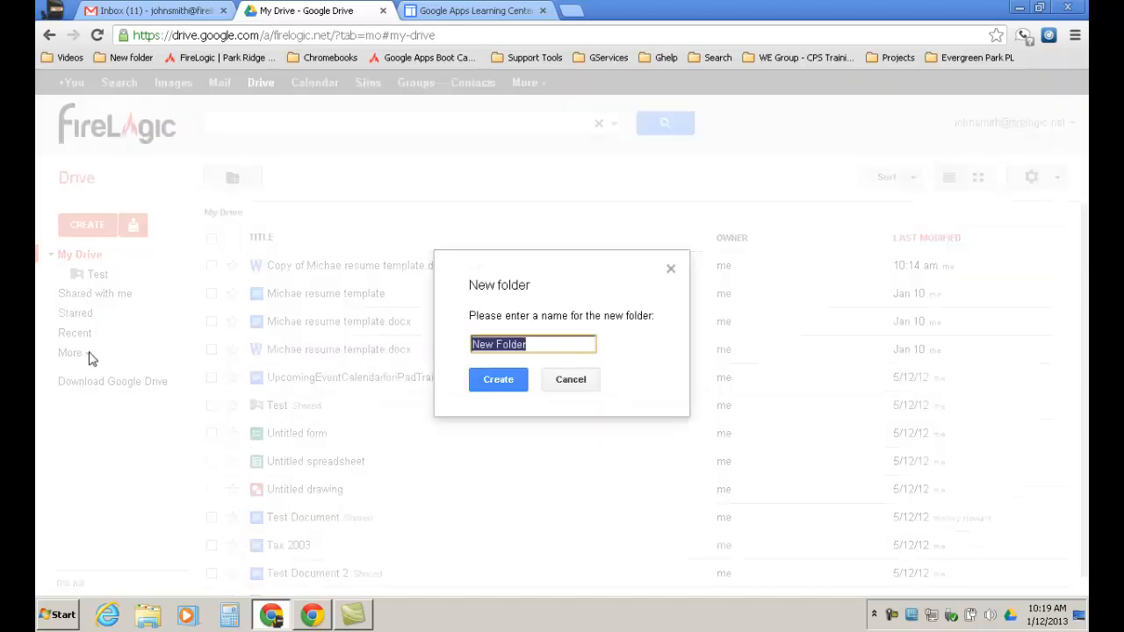
{"action": "type", "text": "Training"}
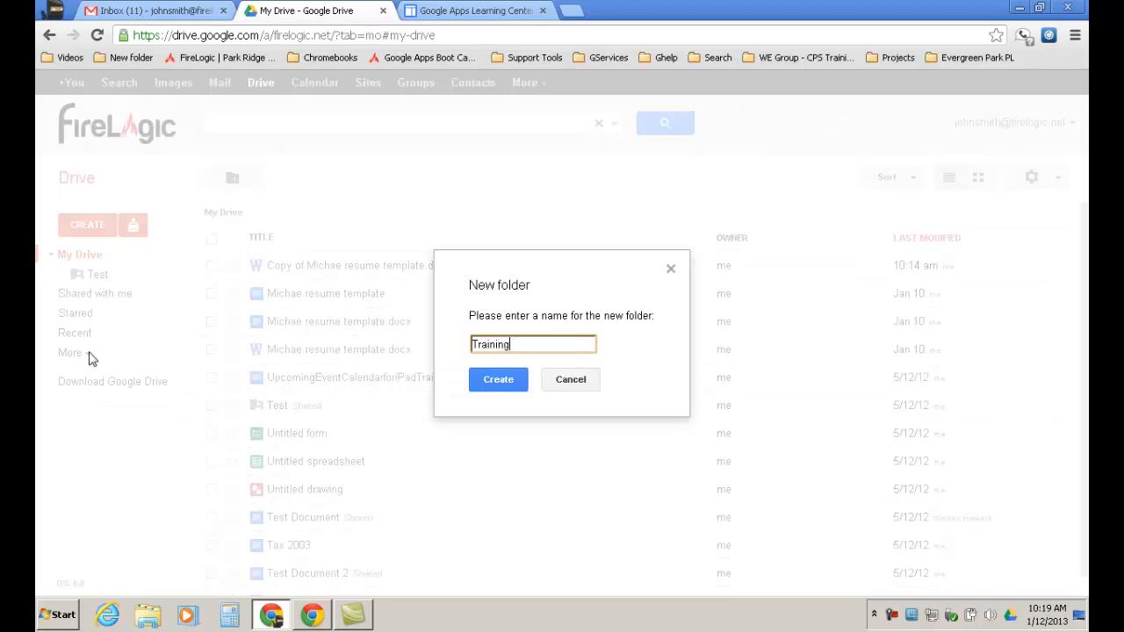
{"action": "left_click", "coordinate": [505, 384]}
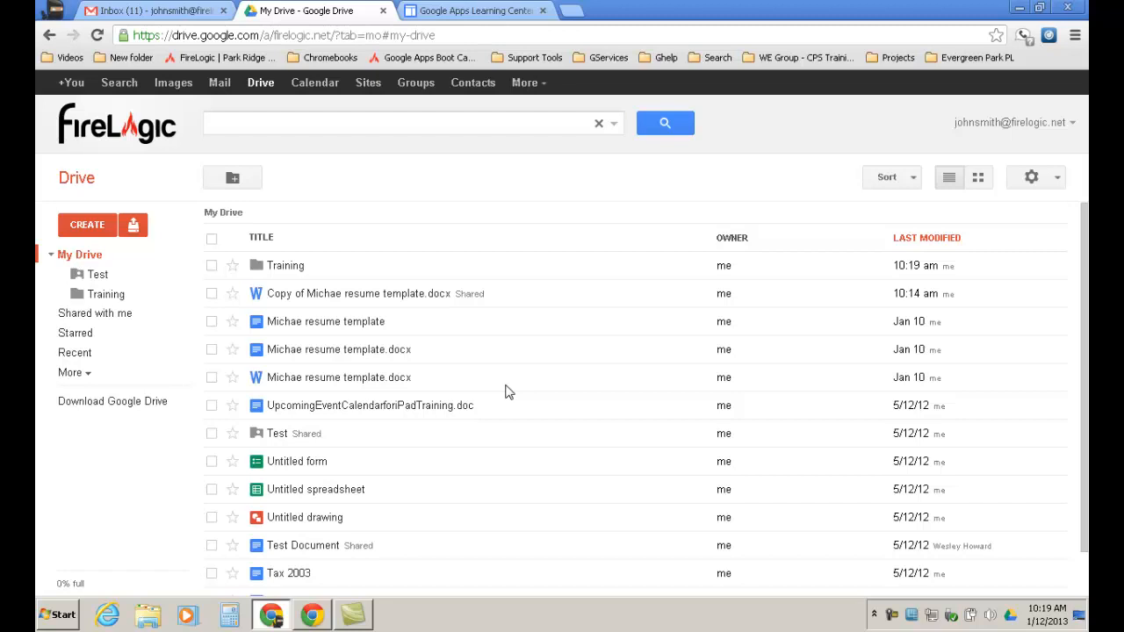
From the Training folder's menu, add a subfolder named 'Help Docs'.
{"action": "left_click", "coordinate": [123, 294]}
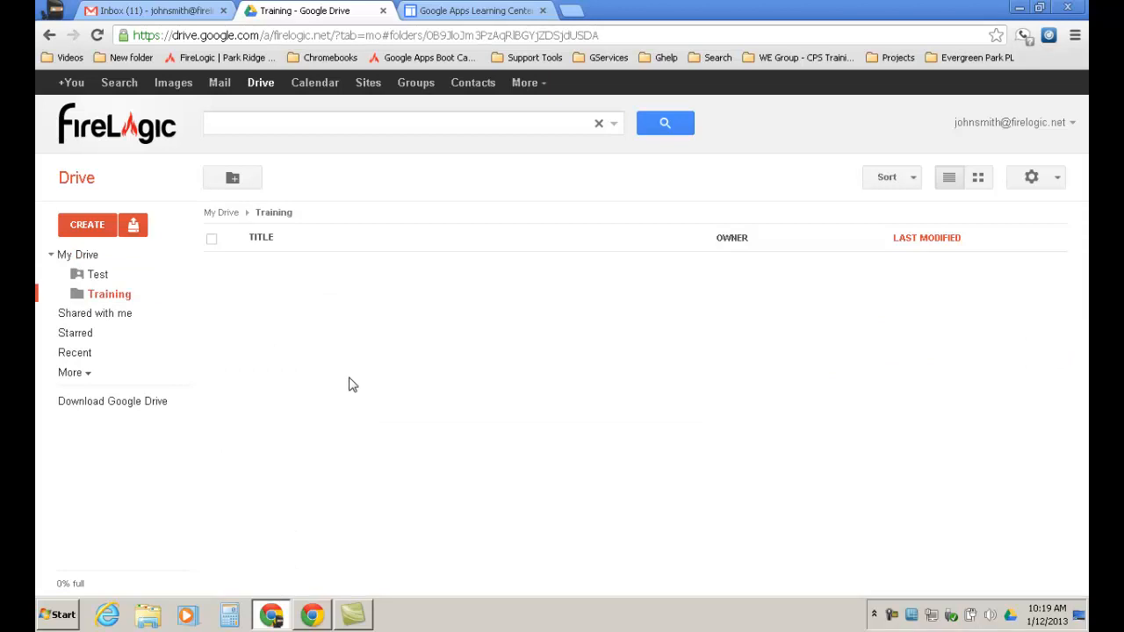
{"action": "left_click", "coordinate": [180, 297]}
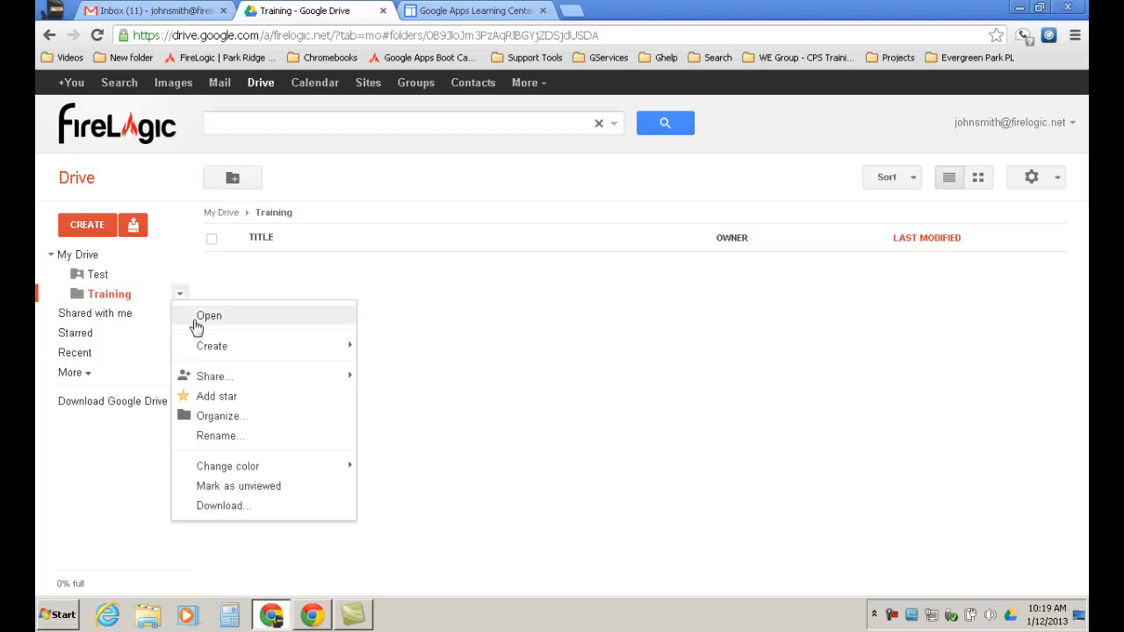
{"action": "mouse_move", "coordinate": [218, 380]}
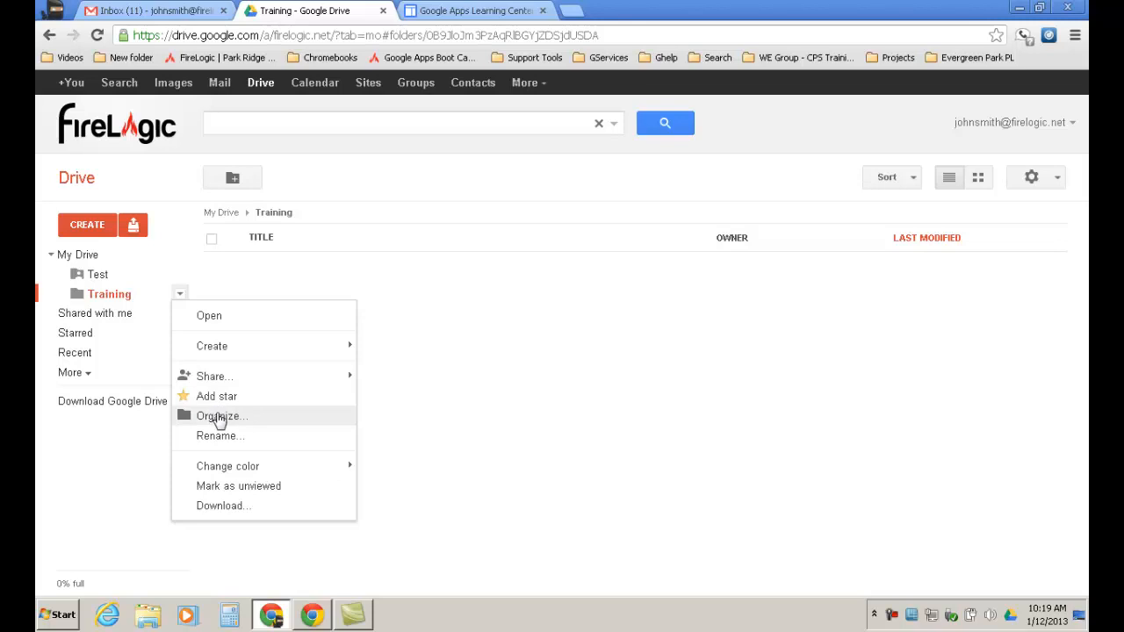
{"action": "mouse_move", "coordinate": [276, 349]}
{"action": "mouse_move", "coordinate": [408, 472]}
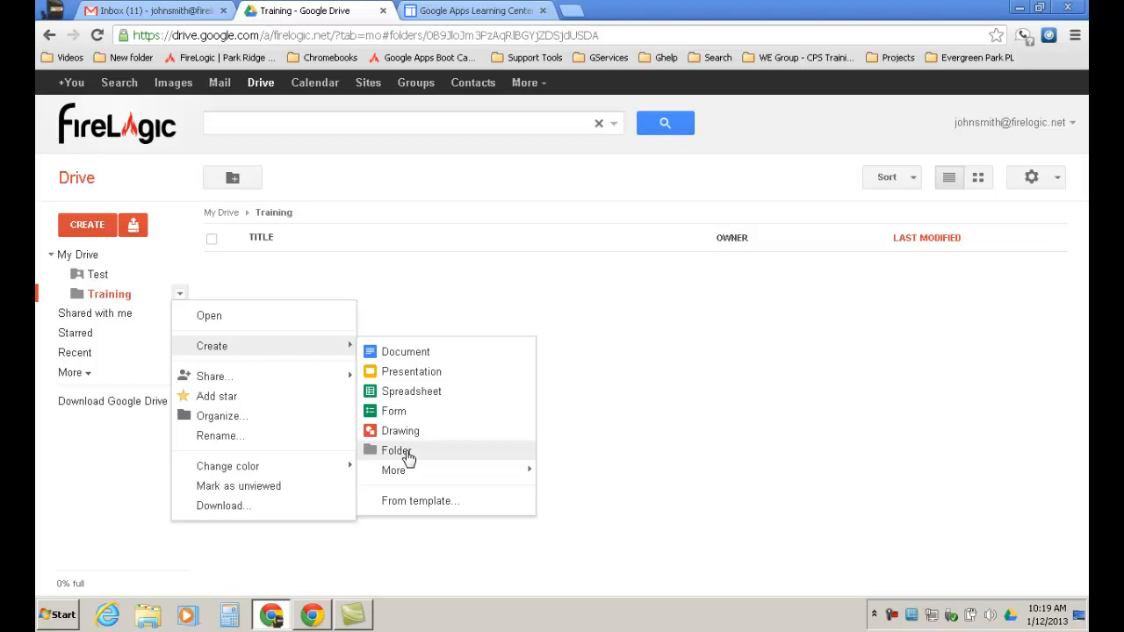
{"action": "left_click", "coordinate": [396, 451]}
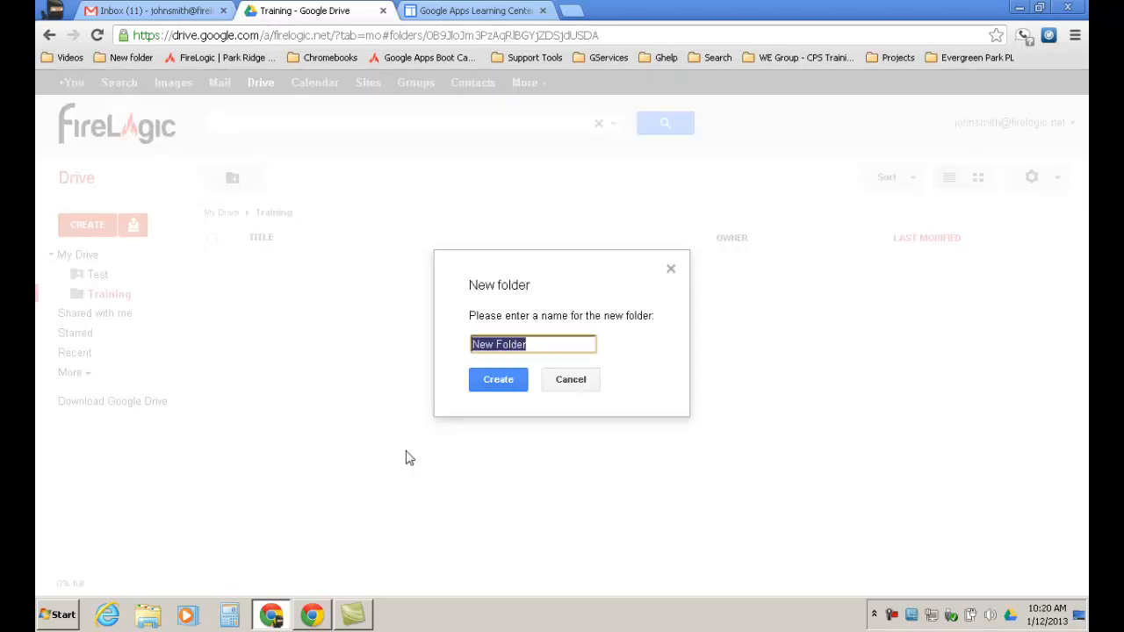
{"action": "type", "text": "Hel"}
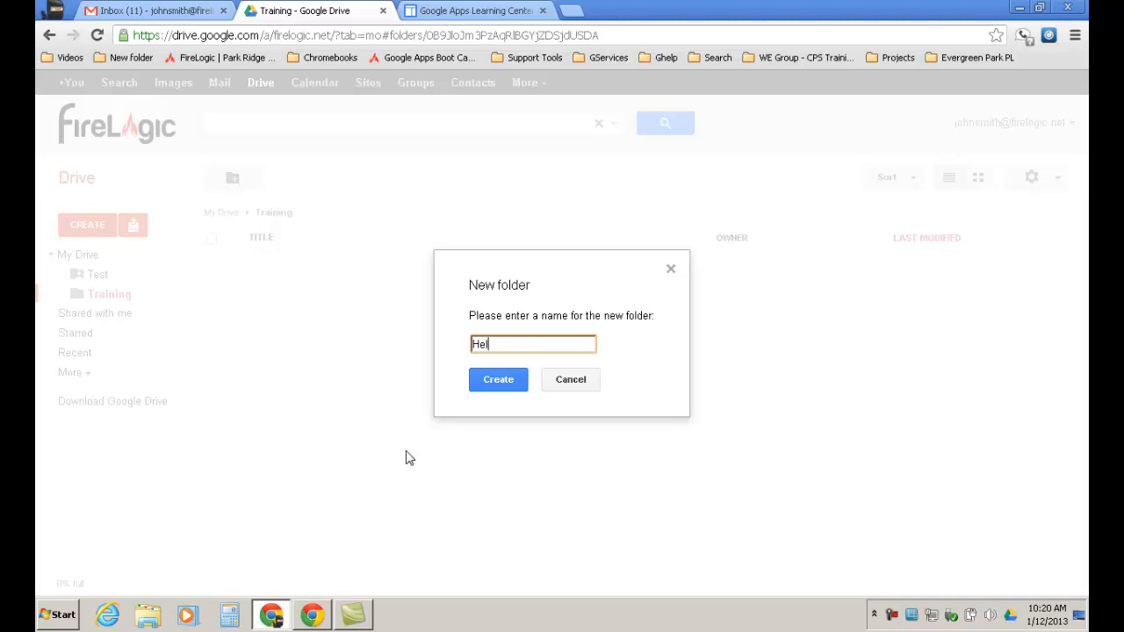
{"action": "type", "text": "p Docs"}
{"action": "left_click", "coordinate": [501, 386]}
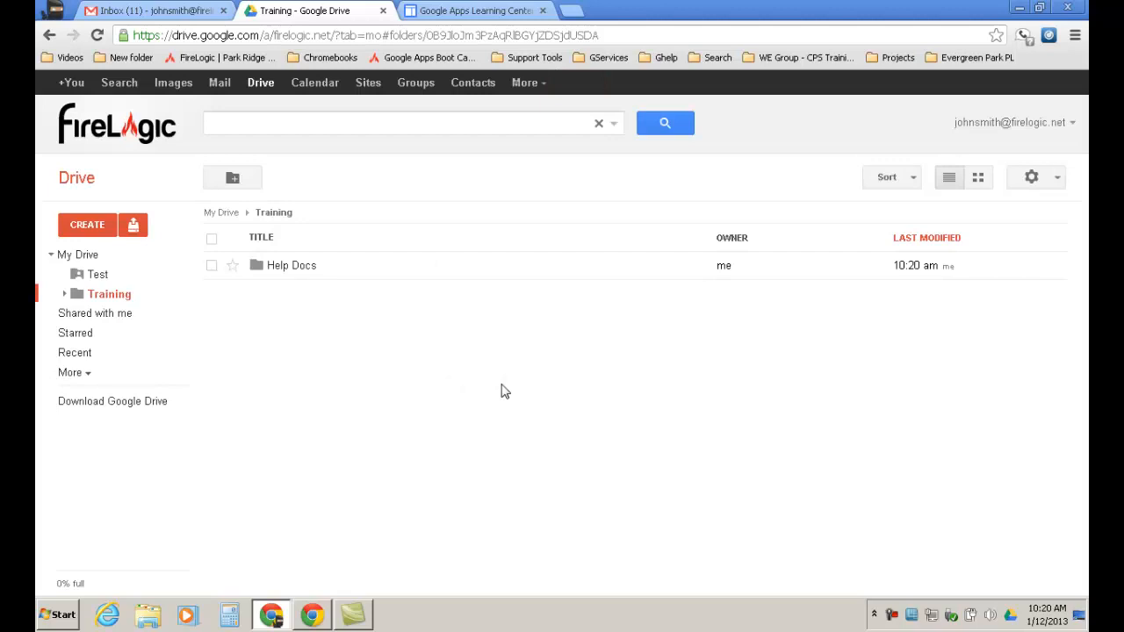
Drag 'Google Doc Test Presentation' from Shared with me into Help Docs, then open Help Docs.
{"action": "left_click", "coordinate": [65, 295]}
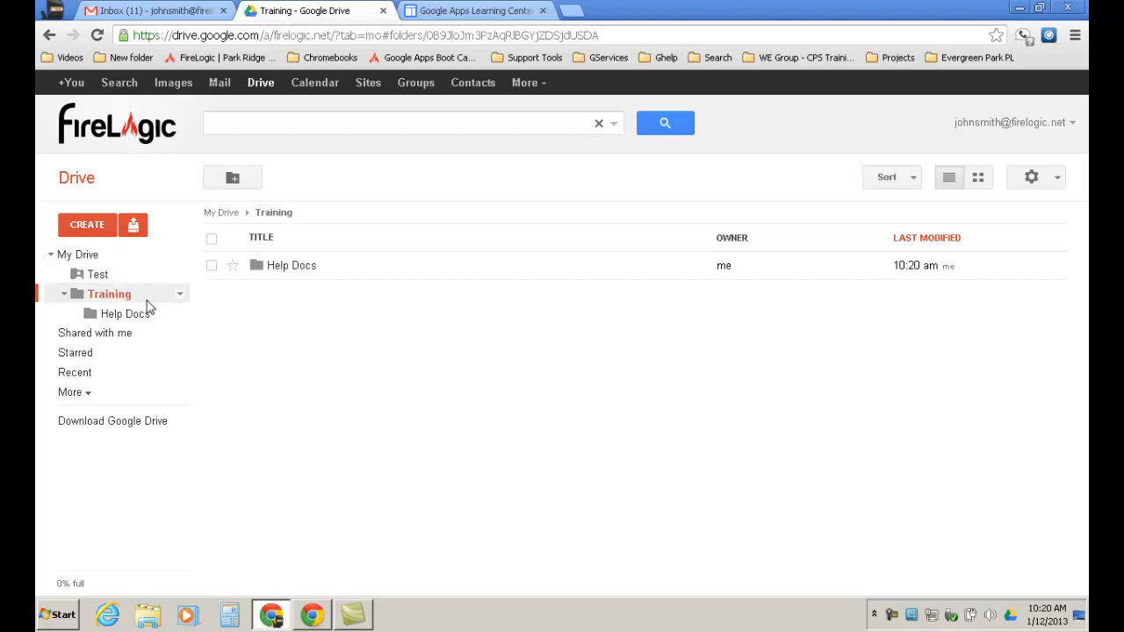
{"action": "left_click", "coordinate": [112, 336]}
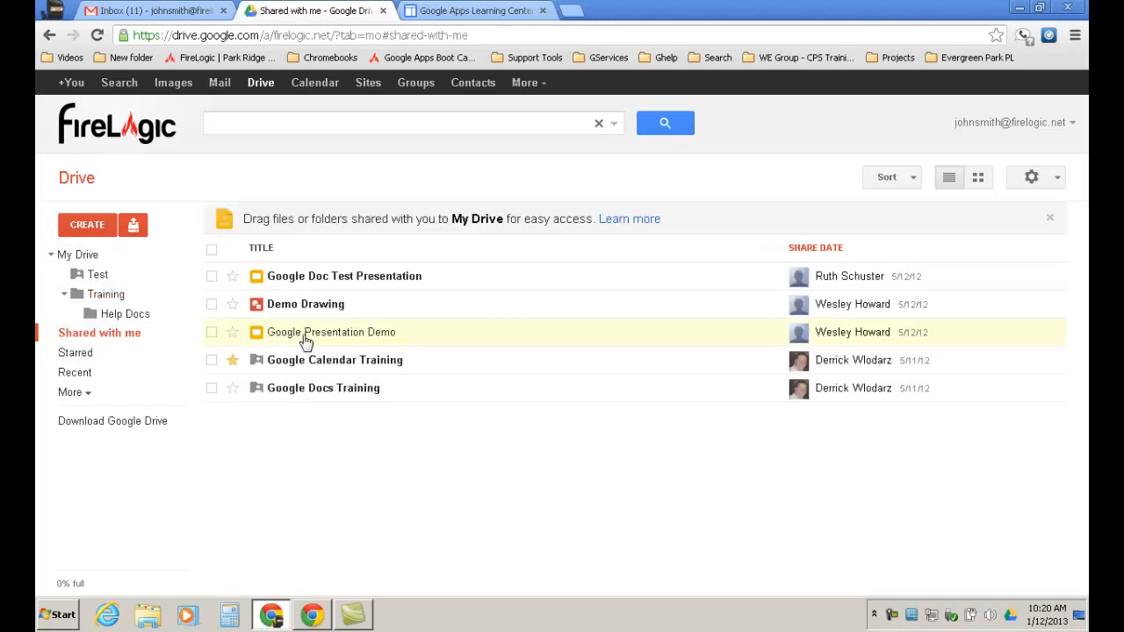
{"action": "left_click_drag", "start_coordinate": [334, 276], "coordinate": [127, 322]}
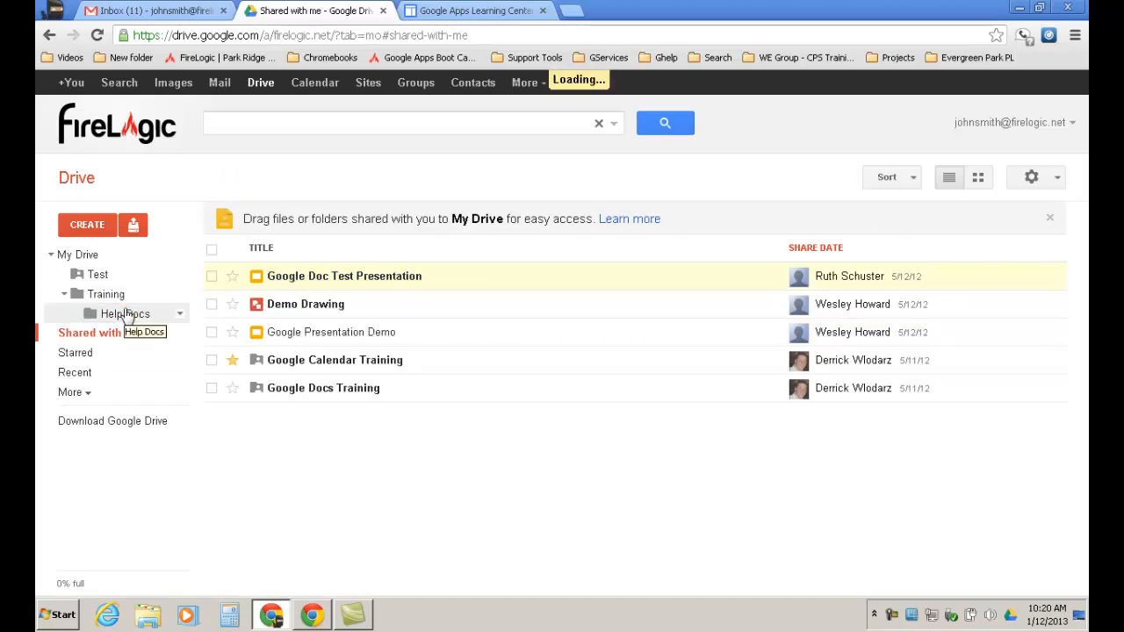
{"action": "left_click", "coordinate": [127, 316]}
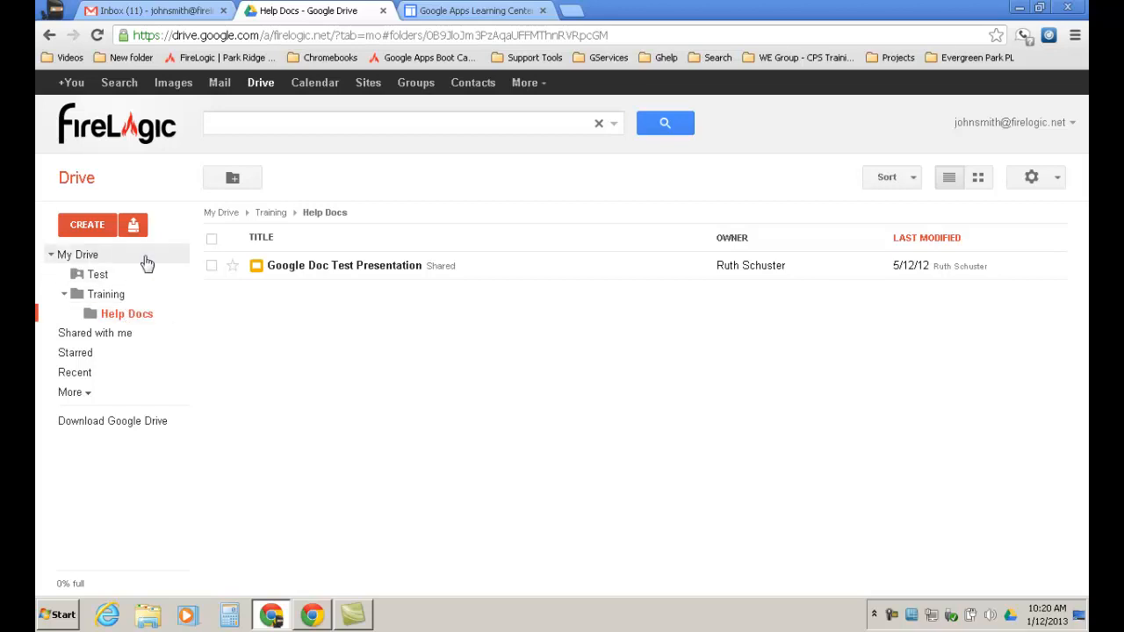
Cancel a new-folder dialog and return to the top-level My Drive list.
{"action": "left_click", "coordinate": [239, 183]}
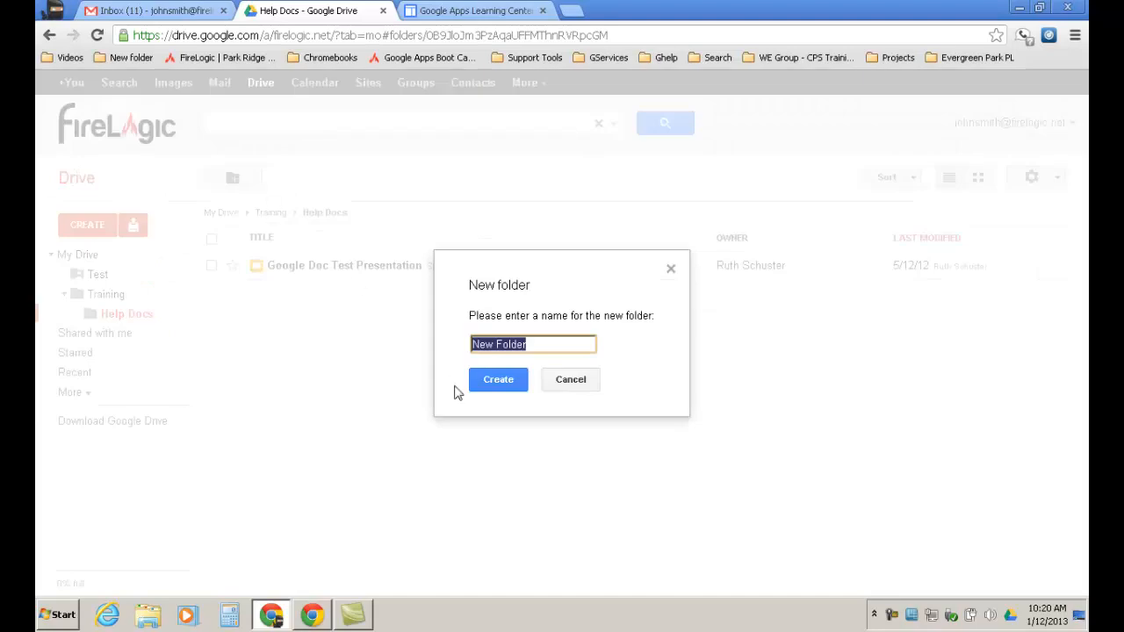
{"action": "left_click", "coordinate": [556, 385]}
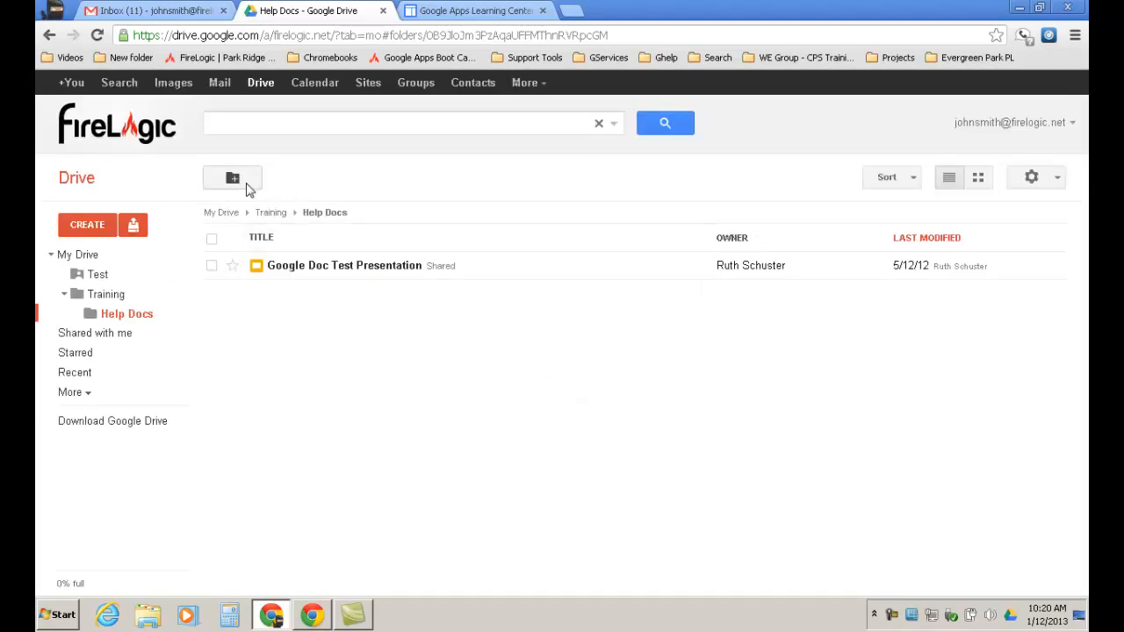
{"action": "left_click", "coordinate": [100, 257]}
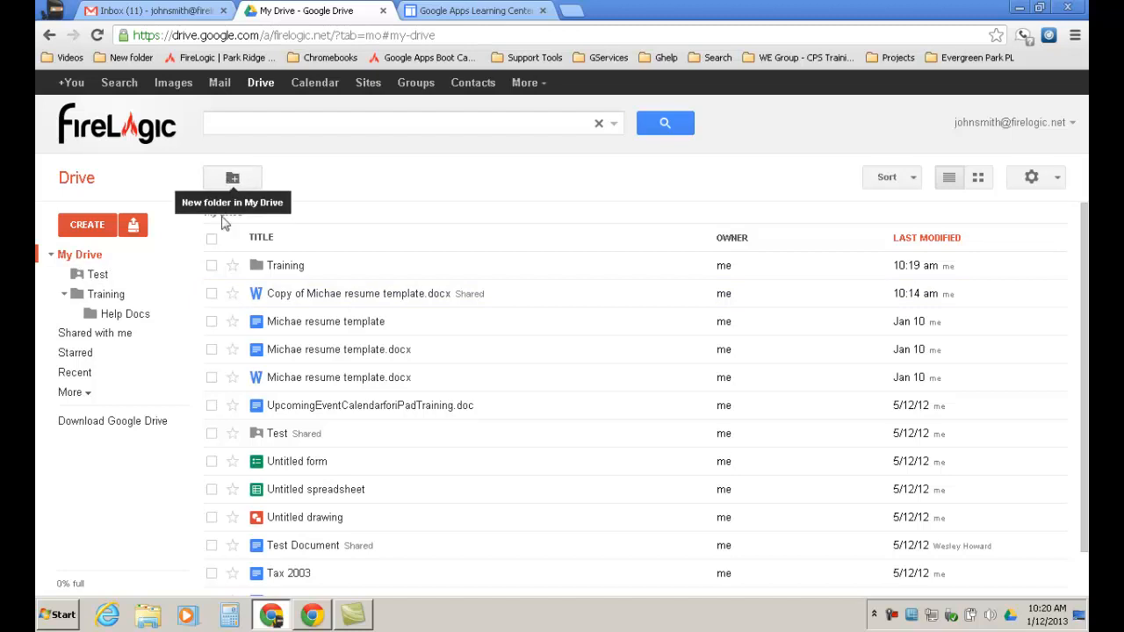
Select the Training folder and expand More to show Activity, Offline Docs, All items and Trash.
{"action": "left_click", "coordinate": [212, 267]}
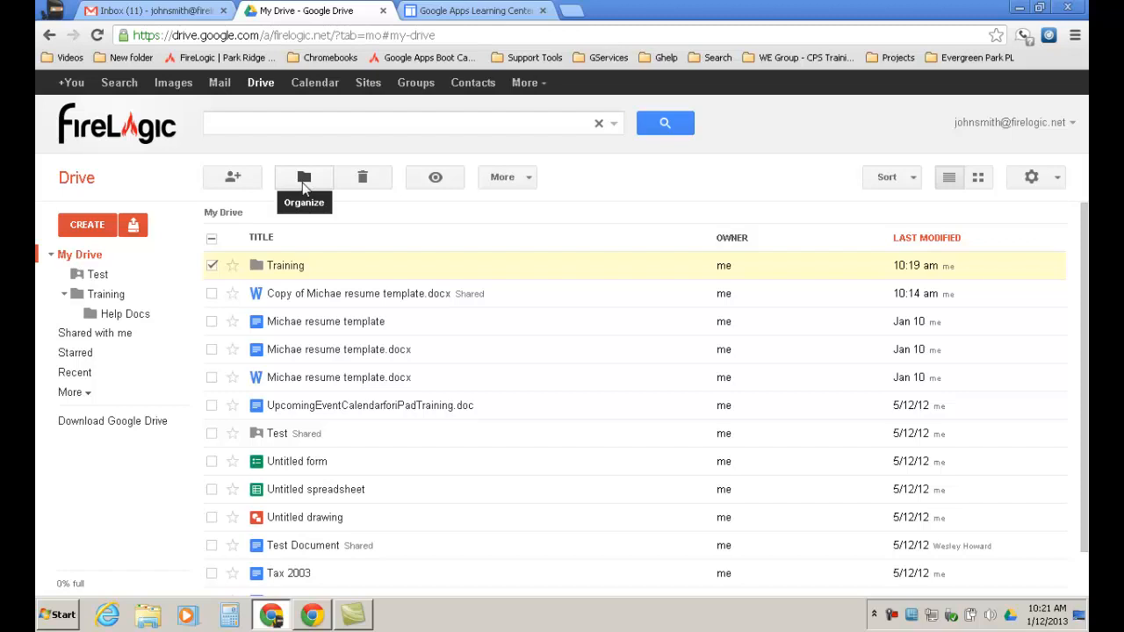
{"action": "left_click", "coordinate": [82, 394]}
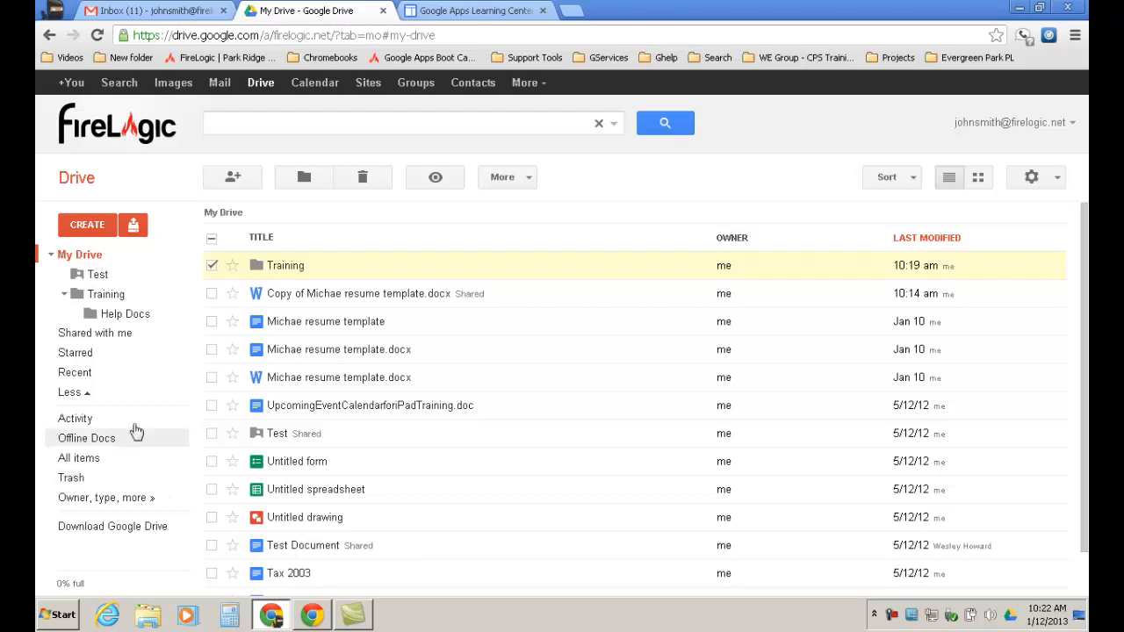
Switch the selection from Training to the copied resume template file and show its details.
{"action": "left_click", "coordinate": [442, 180]}
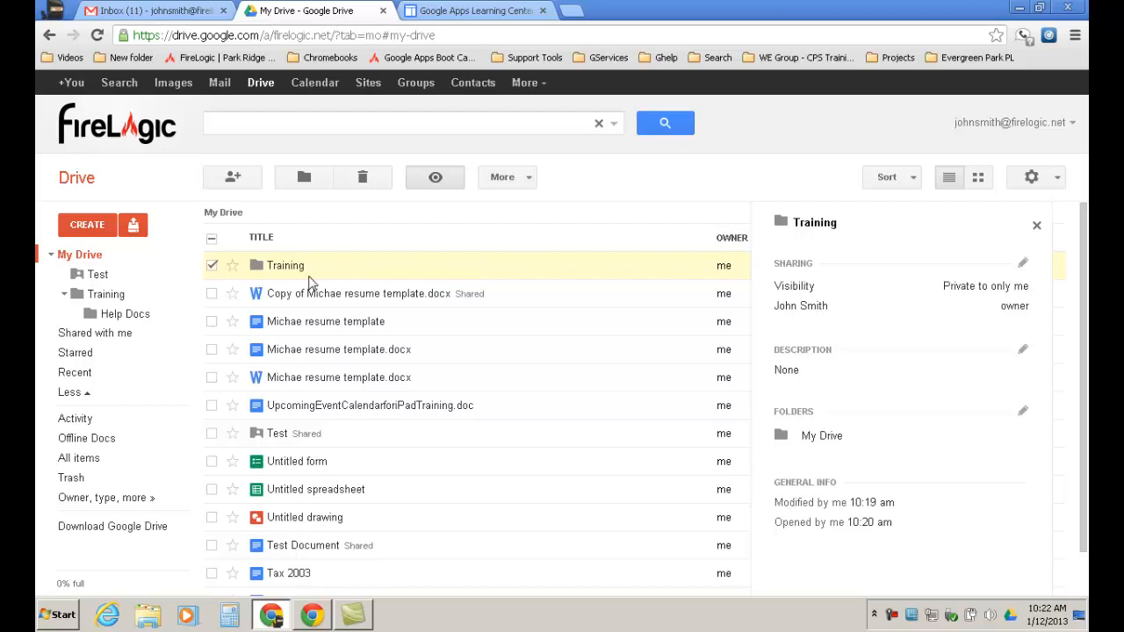
{"action": "left_click", "coordinate": [217, 294]}
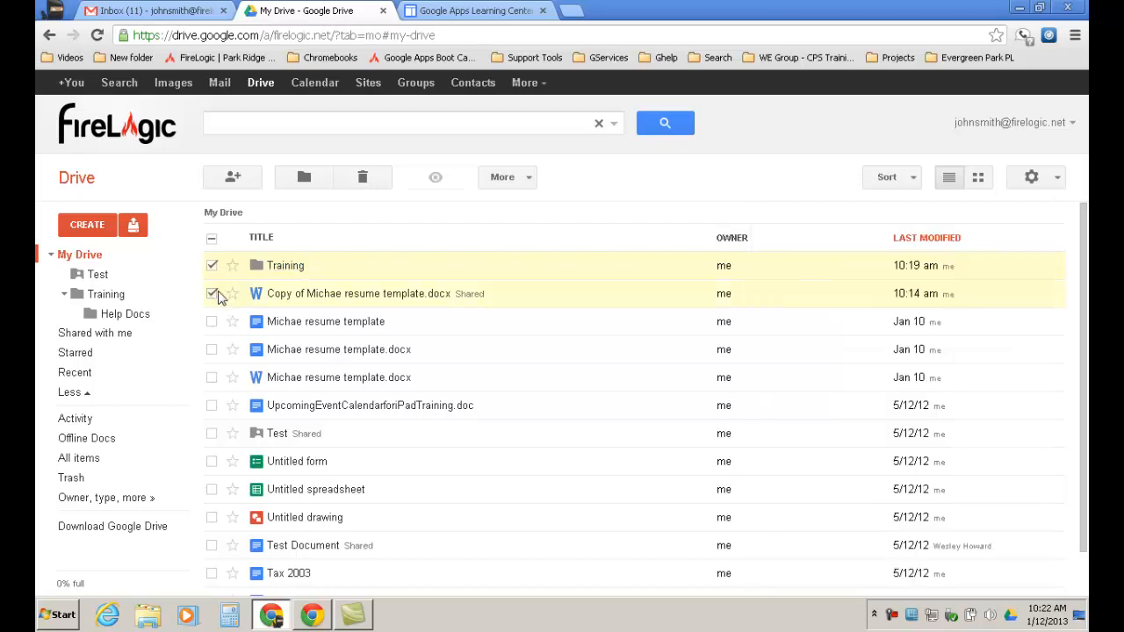
{"action": "left_click", "coordinate": [218, 266]}
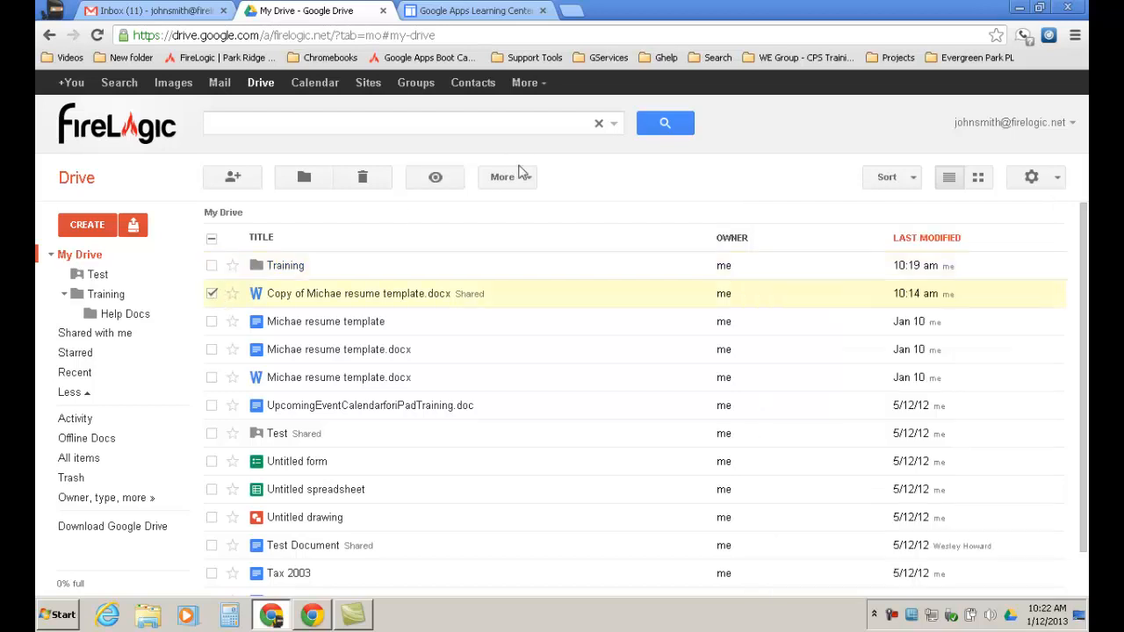
{"action": "left_click", "coordinate": [434, 179]}
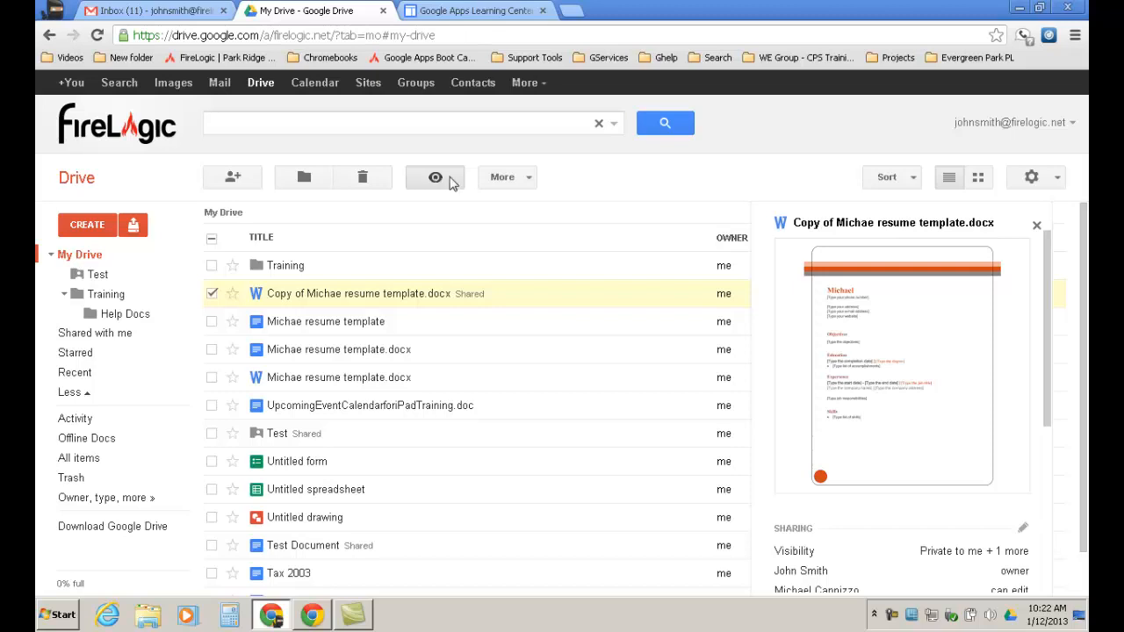
Open the More menu for the resume copy to see Open with Google Docs or Google Drive Viewer.
{"action": "left_click", "coordinate": [514, 178]}
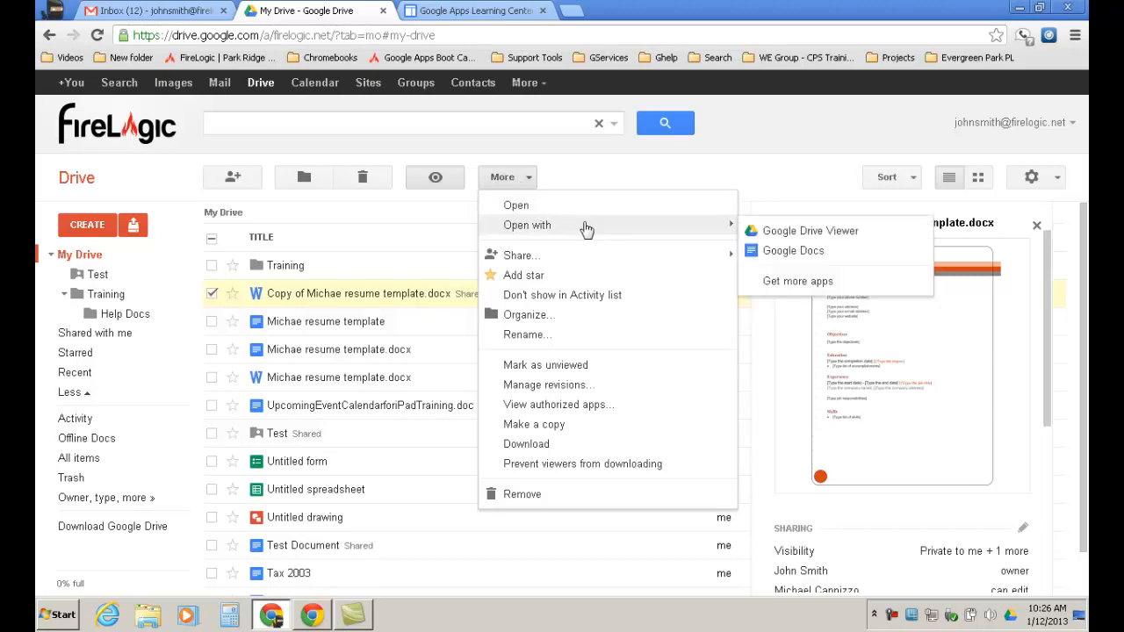
Close the More menu and deselect the resume copy to return to the plain file list.
{"action": "left_click", "coordinate": [583, 183]}
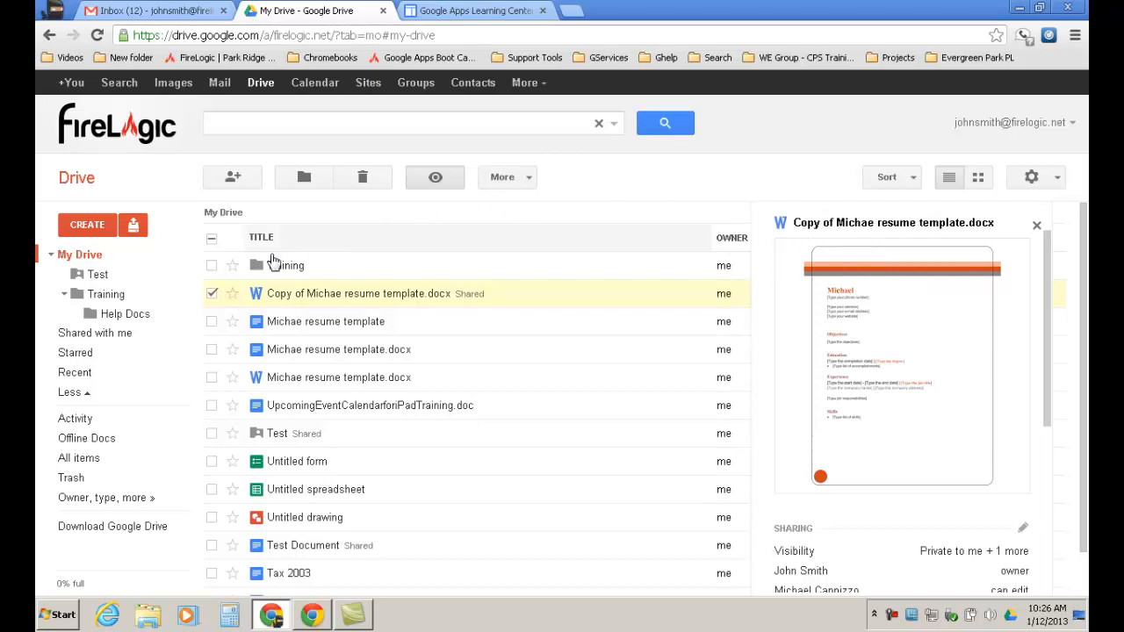
{"action": "left_click", "coordinate": [212, 293]}
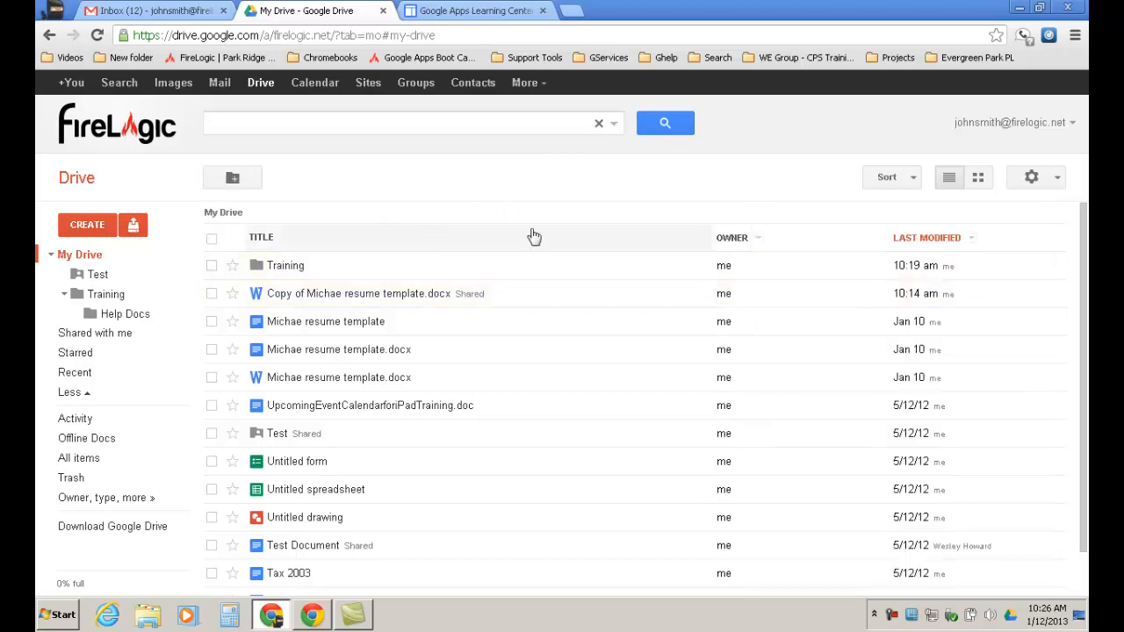
Sort the My Drive list by Last edited by me, then switch it to Quota used.
{"action": "left_click", "coordinate": [915, 180]}
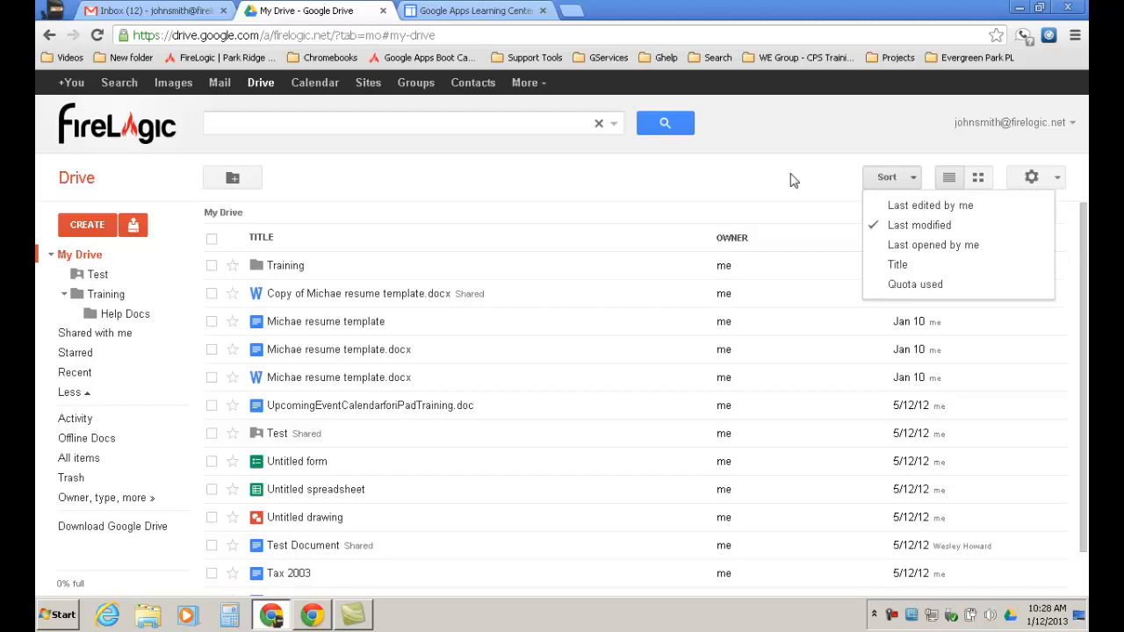
{"action": "left_click", "coordinate": [790, 180]}
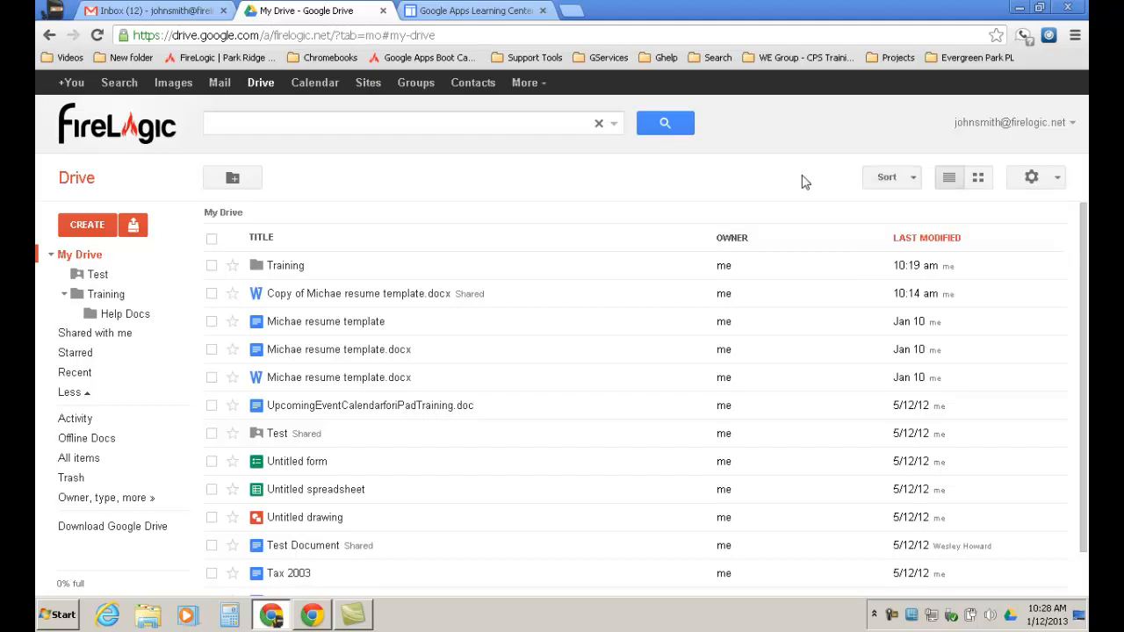
{"action": "left_click", "coordinate": [906, 181]}
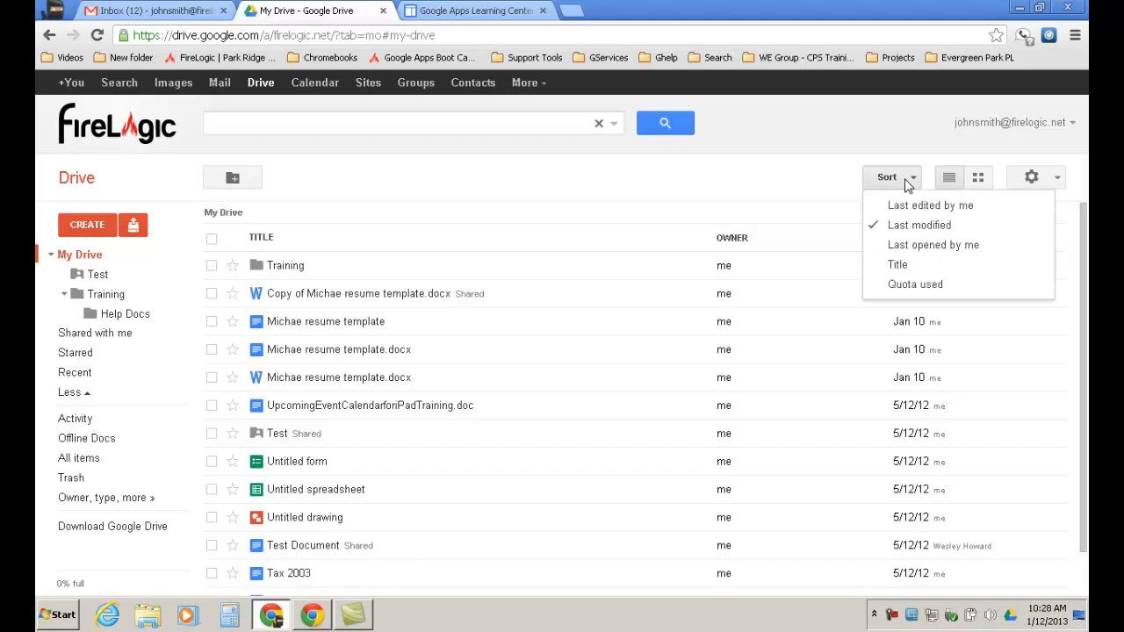
{"action": "left_click", "coordinate": [908, 208]}
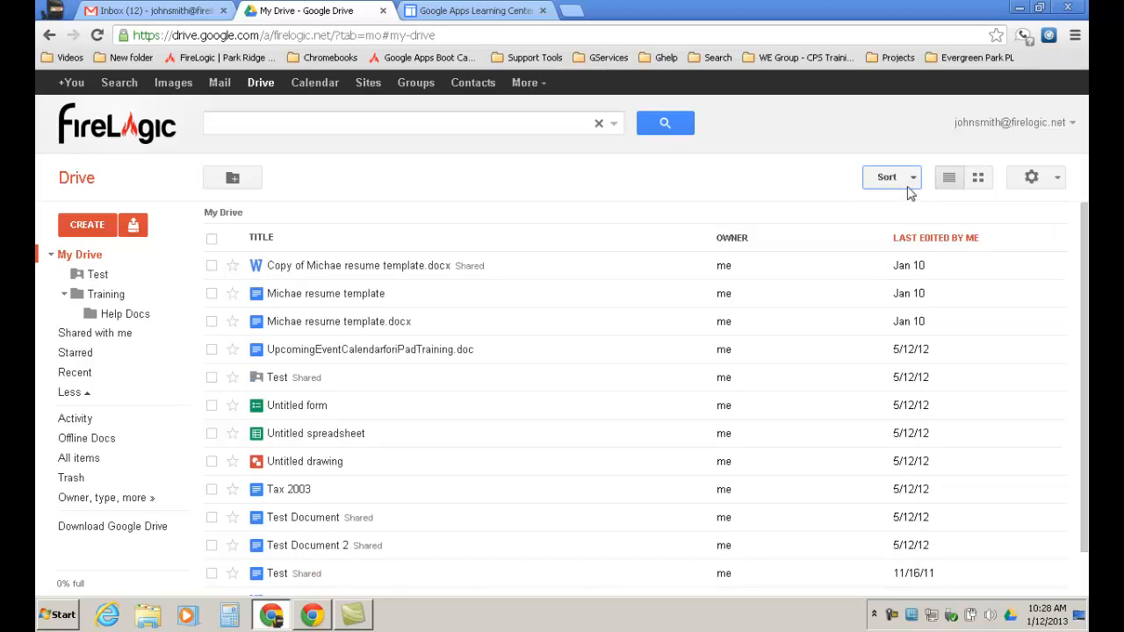
{"action": "left_click", "coordinate": [909, 188]}
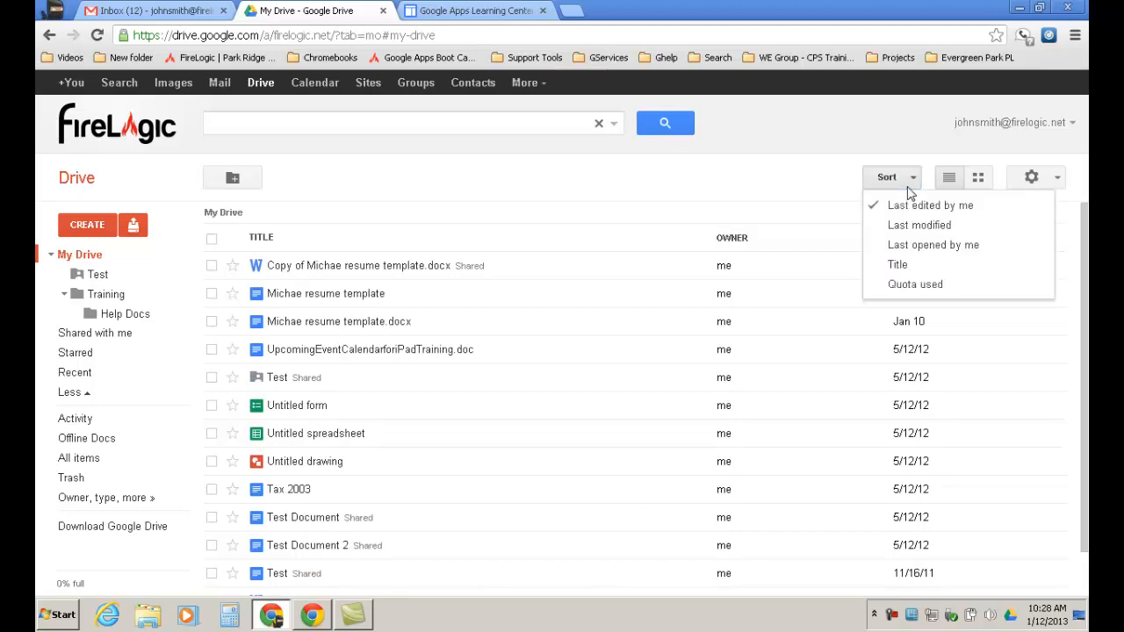
{"action": "left_click", "coordinate": [913, 285]}
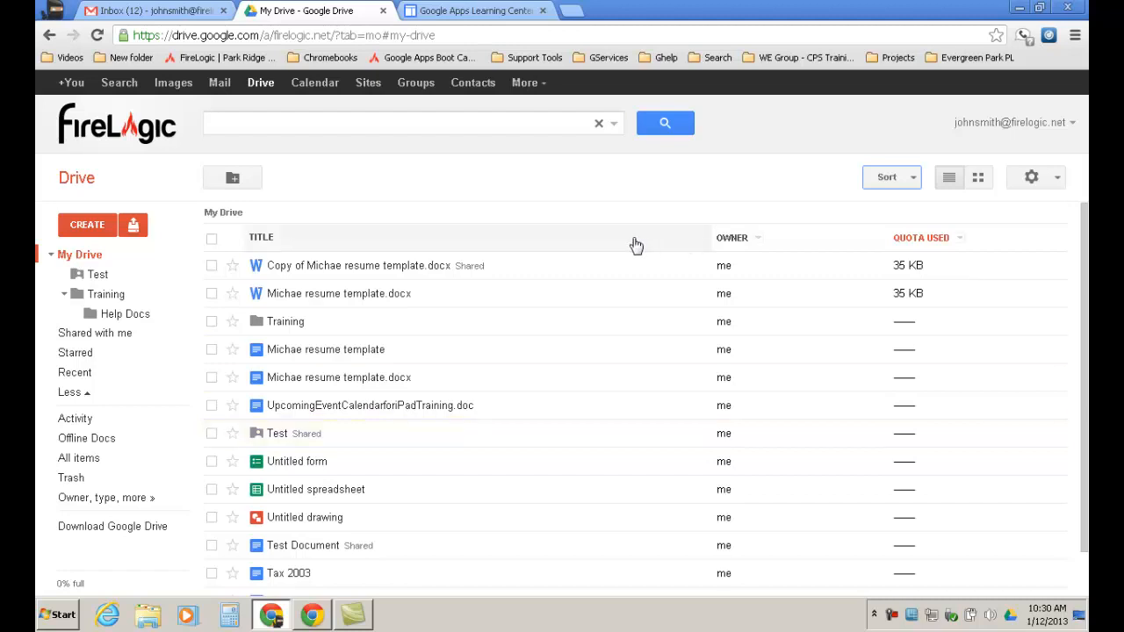
Tick the checkbox of the resume template .docx file, not the copy.
{"action": "left_click", "coordinate": [212, 295]}
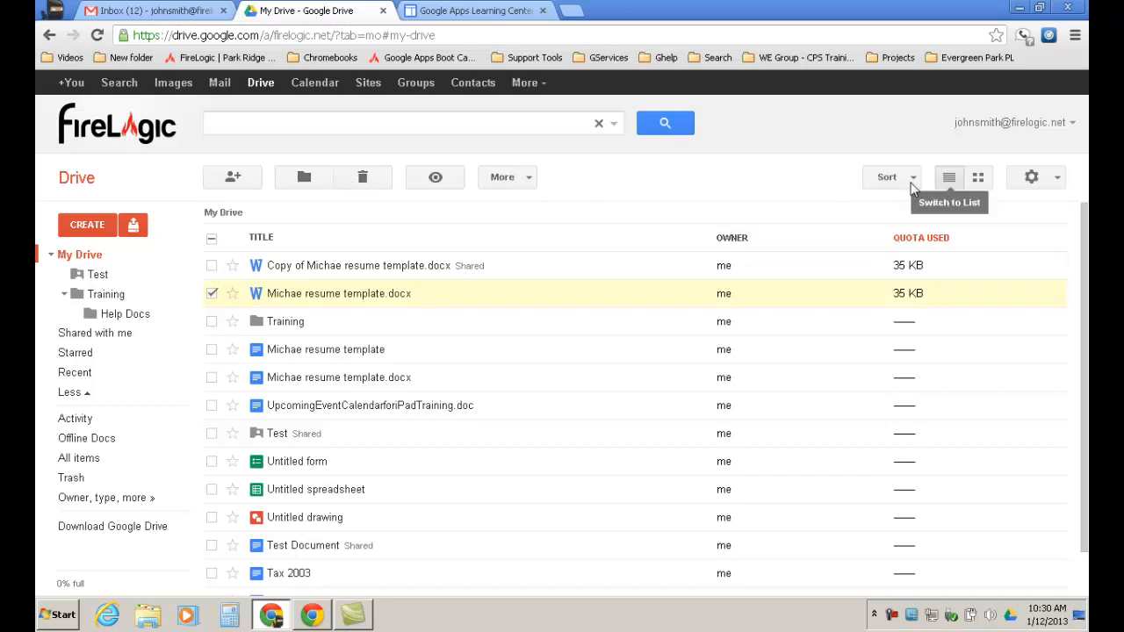
Browse the files as a thumbnail grid, return to list view, and open the settings menu.
{"action": "left_click", "coordinate": [982, 178]}
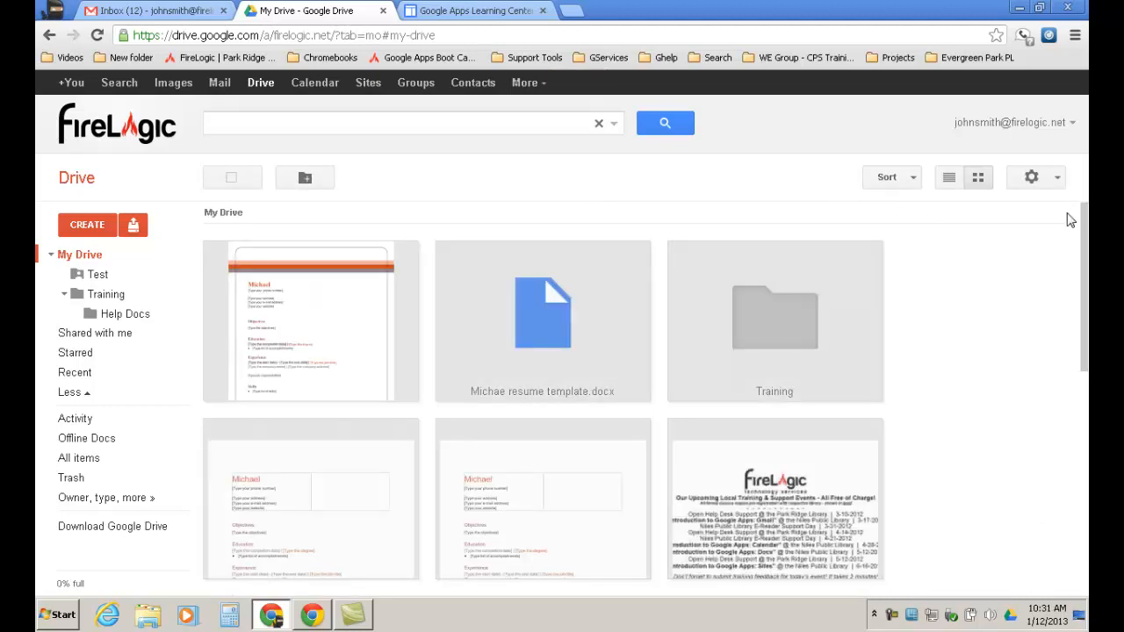
{"action": "left_click_drag", "start_coordinate": [1083, 230], "coordinate": [1084, 292]}
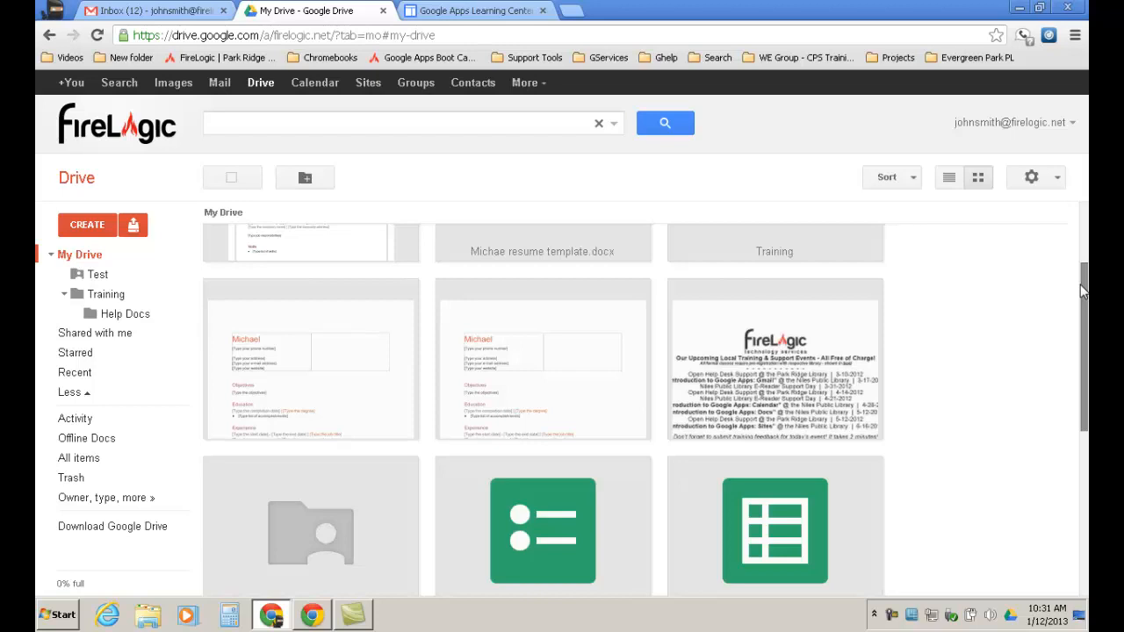
{"action": "left_click", "coordinate": [953, 183]}
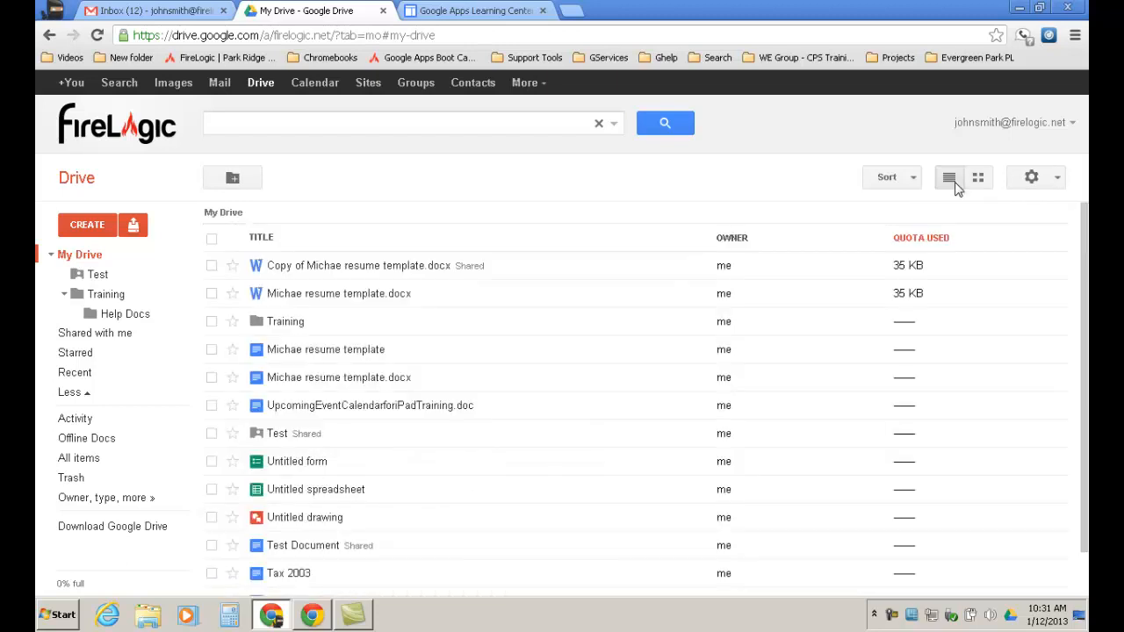
{"action": "left_click", "coordinate": [1055, 182]}
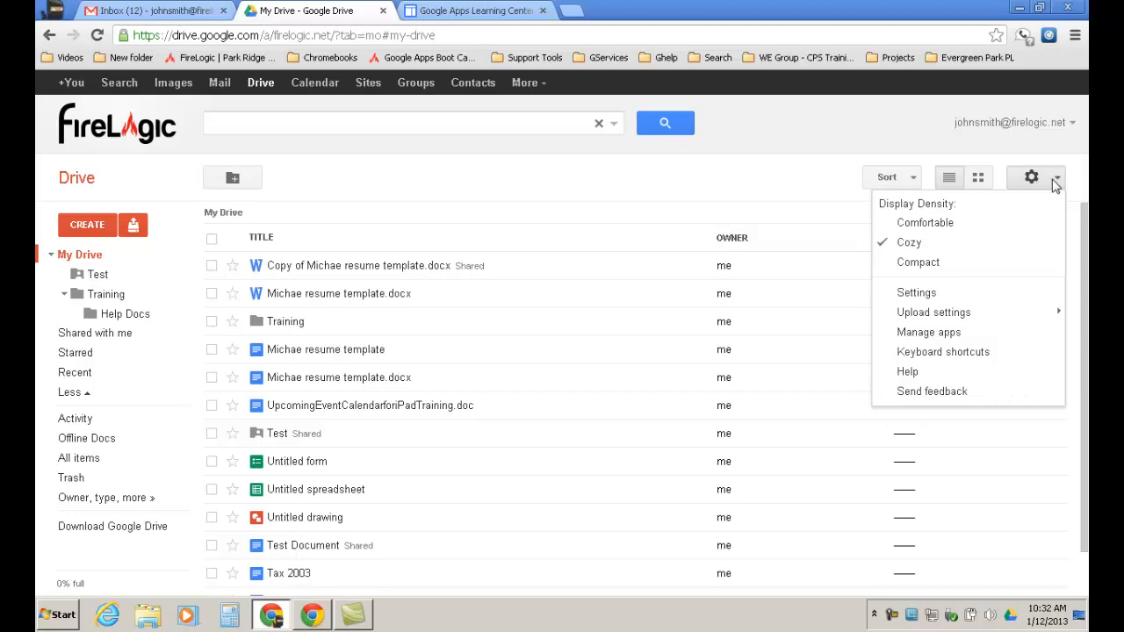
Close the settings menu and show the CREATE dropdown of new item types.
{"action": "left_click", "coordinate": [1055, 181]}
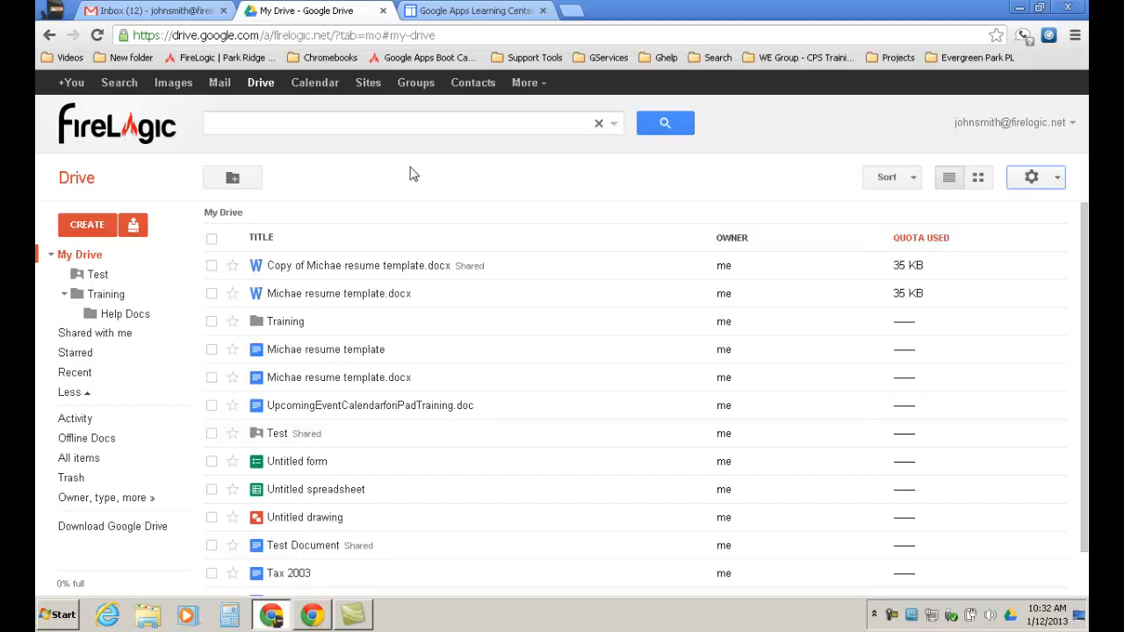
{"action": "left_click", "coordinate": [94, 230]}
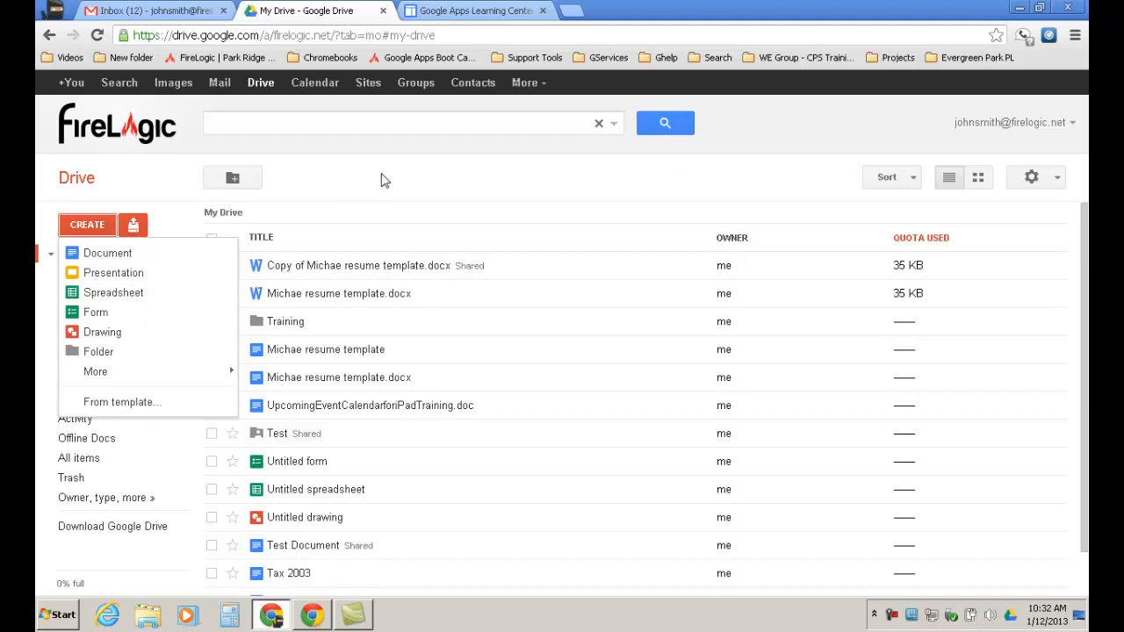
Start a folder upload from the Upload menu to open the Browse For Folder dialog.
{"action": "left_click", "coordinate": [136, 226]}
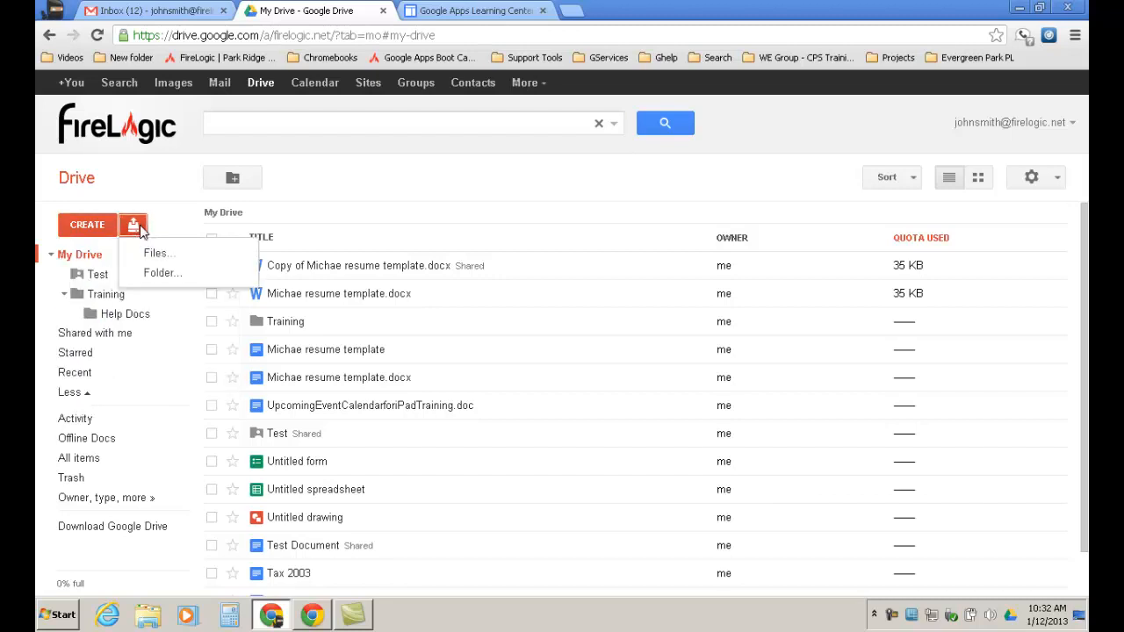
{"action": "left_click", "coordinate": [153, 275]}
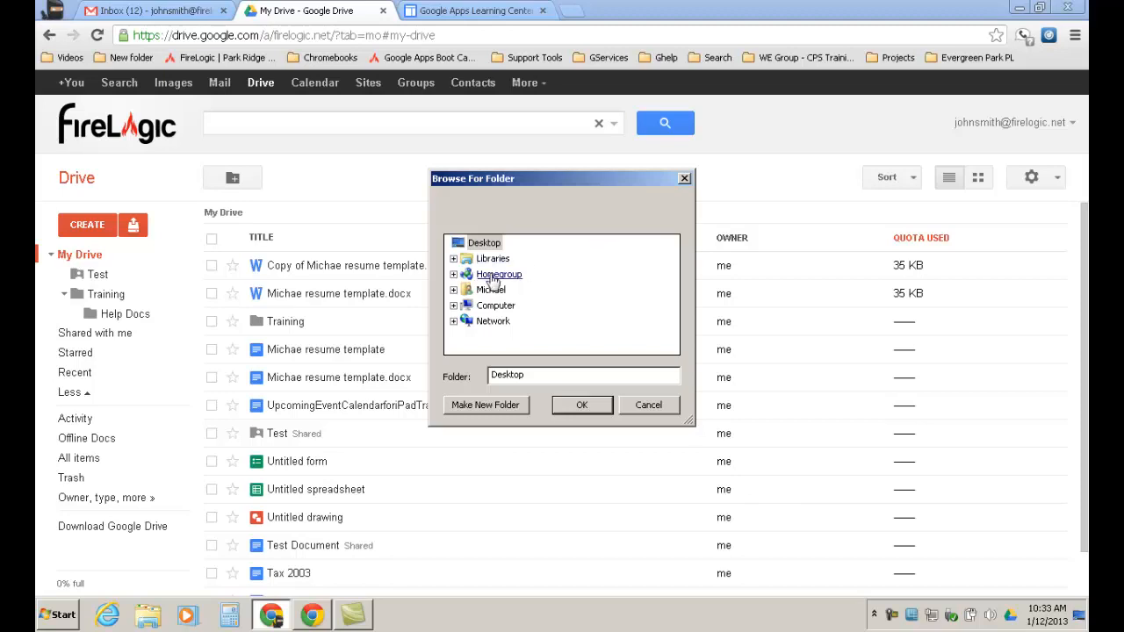
Select the .kindle folder, cancel the folder upload, and reopen the Upload choices.
{"action": "left_click", "coordinate": [453, 290]}
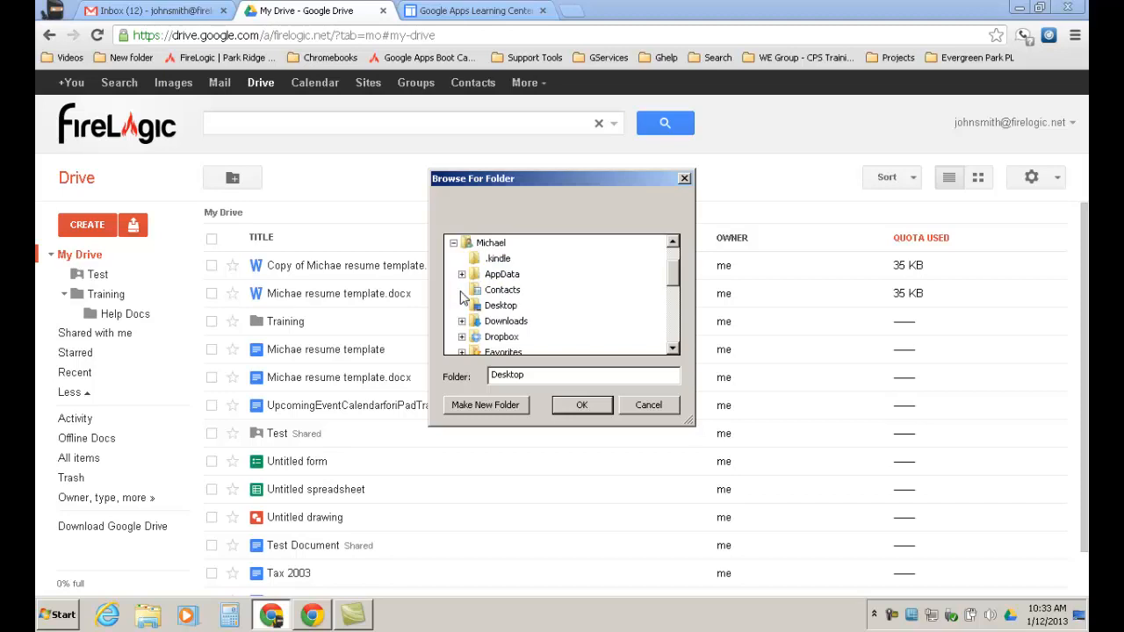
{"action": "left_click", "coordinate": [499, 260]}
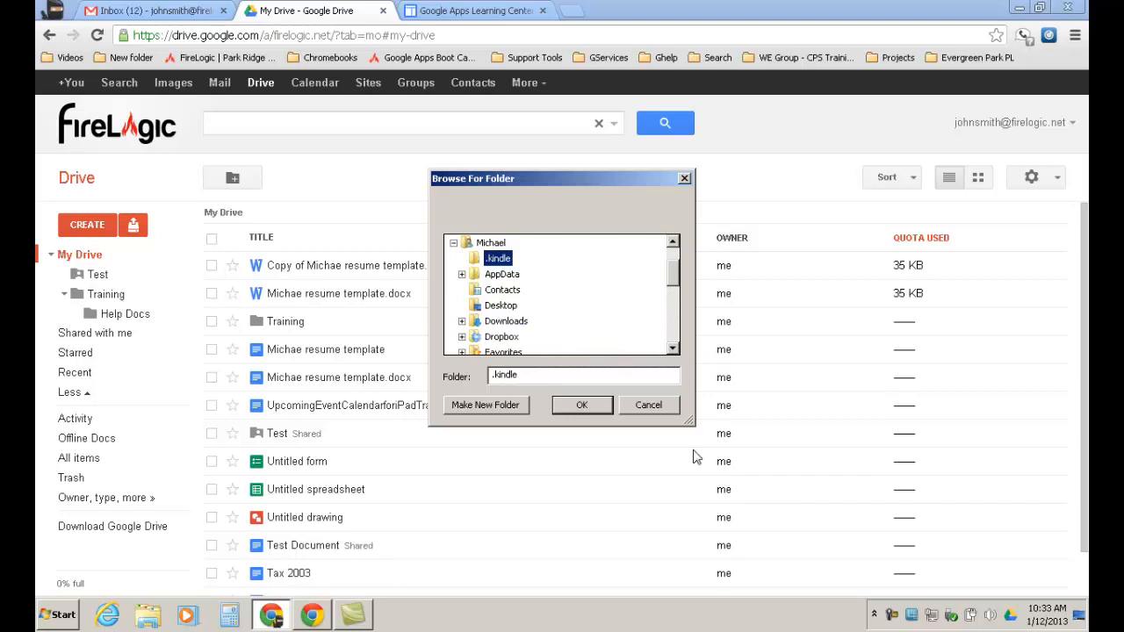
{"action": "left_click", "coordinate": [648, 413]}
{"action": "left_click", "coordinate": [132, 227]}
Upload Firelogic TWEG Subcontractor Agreement.doc from the Downloads library.
{"action": "left_click", "coordinate": [143, 253]}
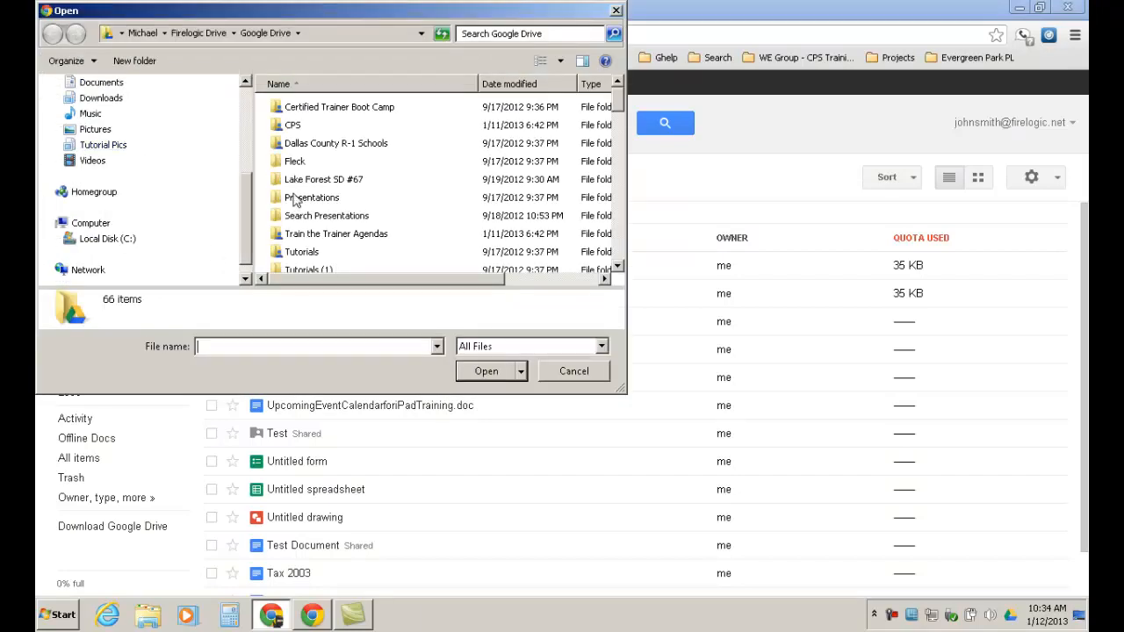
{"action": "left_click", "coordinate": [99, 100]}
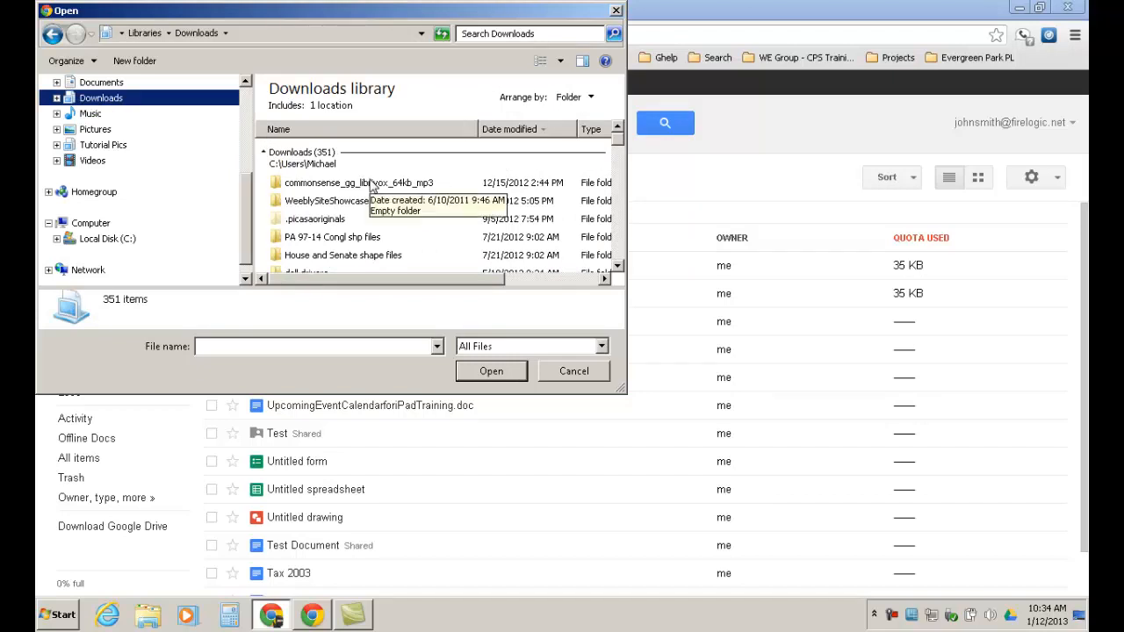
{"action": "left_click", "coordinate": [618, 197]}
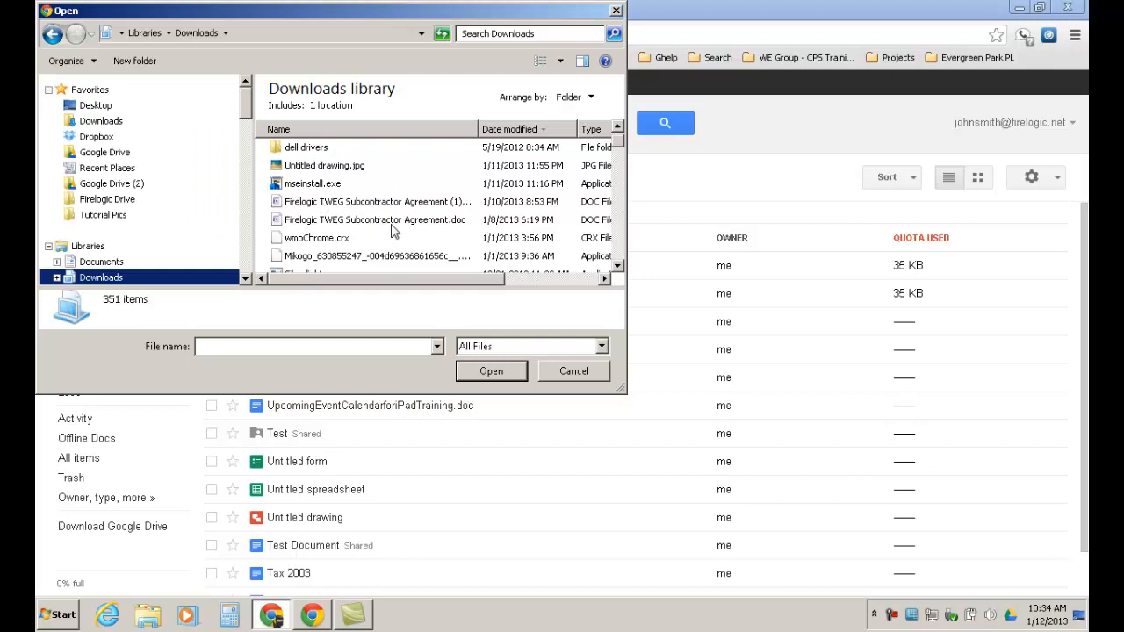
{"action": "left_click", "coordinate": [391, 223]}
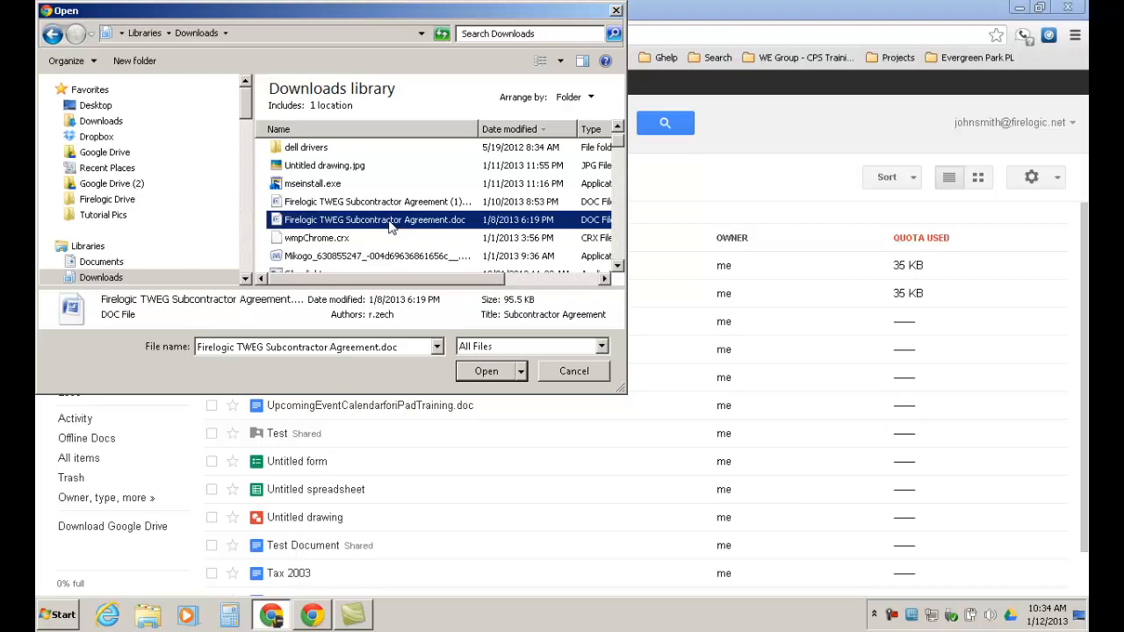
{"action": "left_click", "coordinate": [492, 379]}
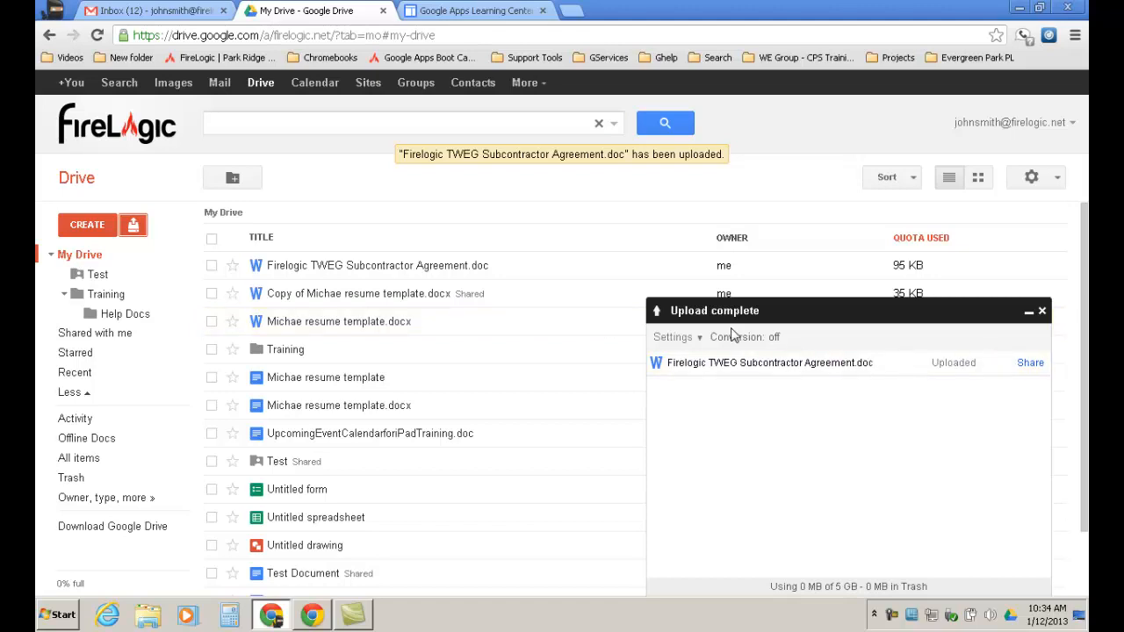
Look at the upload conversion settings without changing them, then close the upload-complete panel.
{"action": "left_click", "coordinate": [704, 338]}
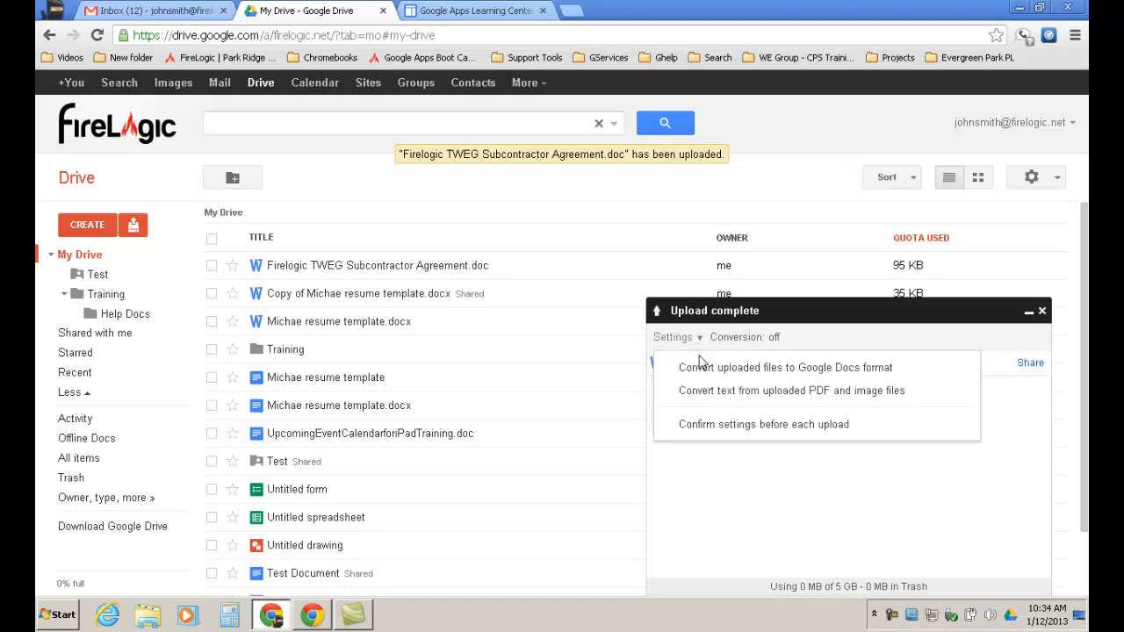
{"action": "left_click", "coordinate": [706, 425]}
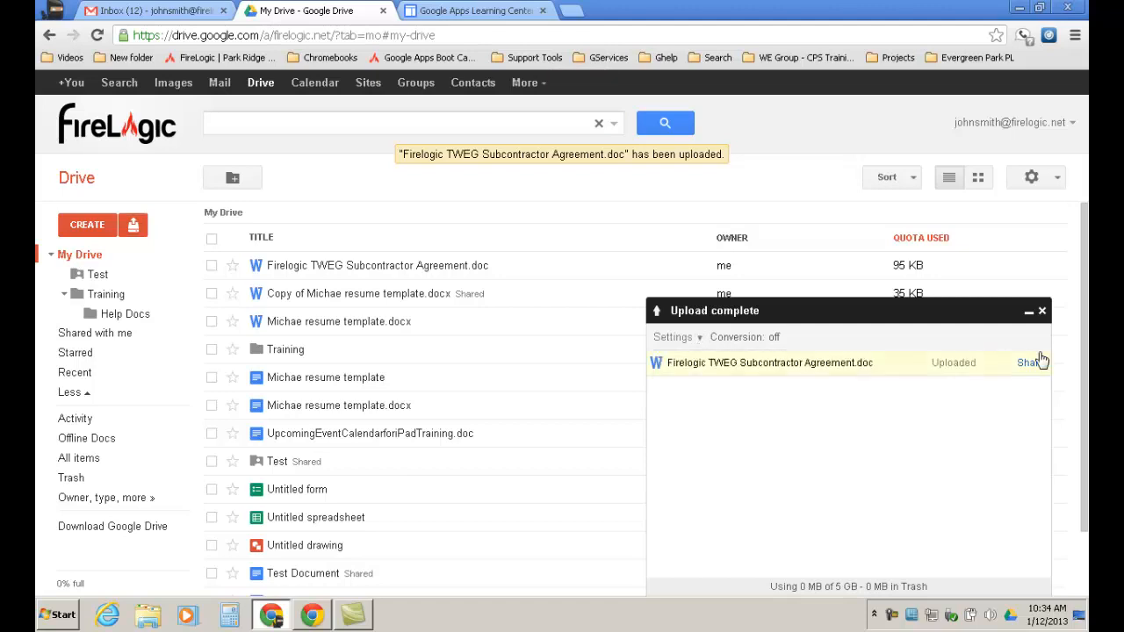
{"action": "left_click", "coordinate": [1042, 312]}
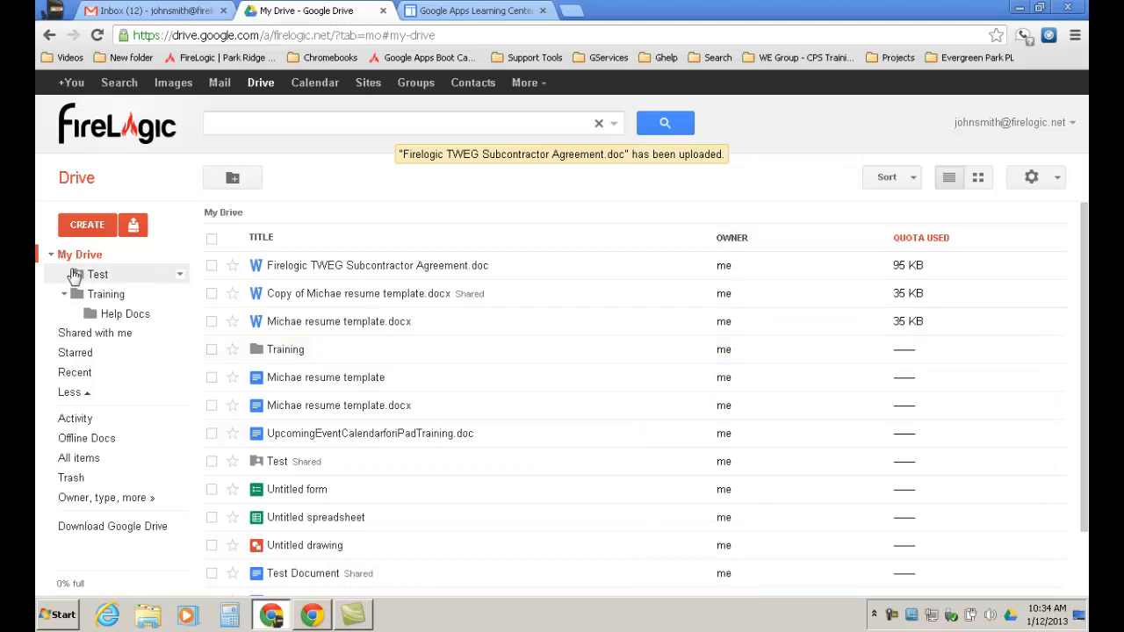
Move the uploaded Firelogic agreement .doc to the Trash and reopen the upload choices.
{"action": "left_click", "coordinate": [211, 265]}
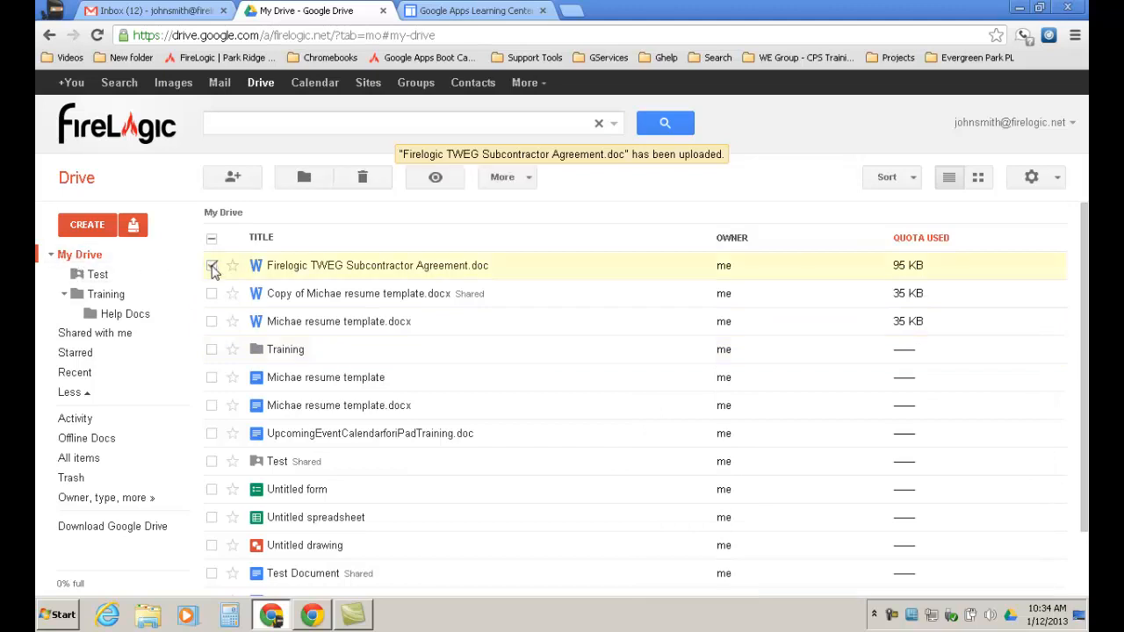
{"action": "left_click", "coordinate": [376, 182]}
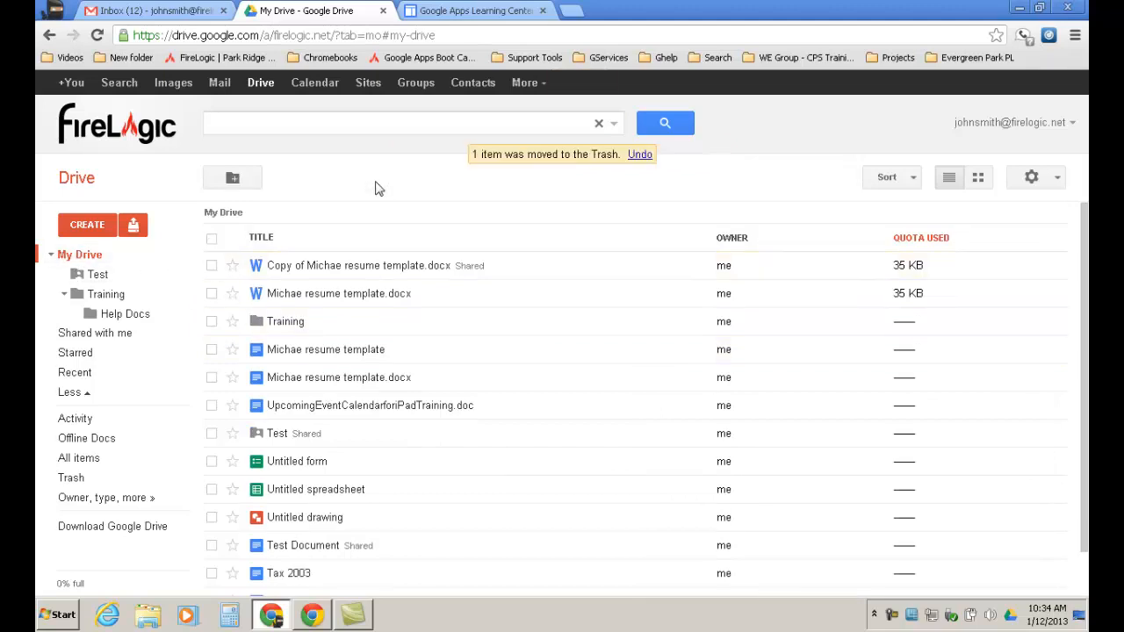
{"action": "left_click", "coordinate": [134, 223]}
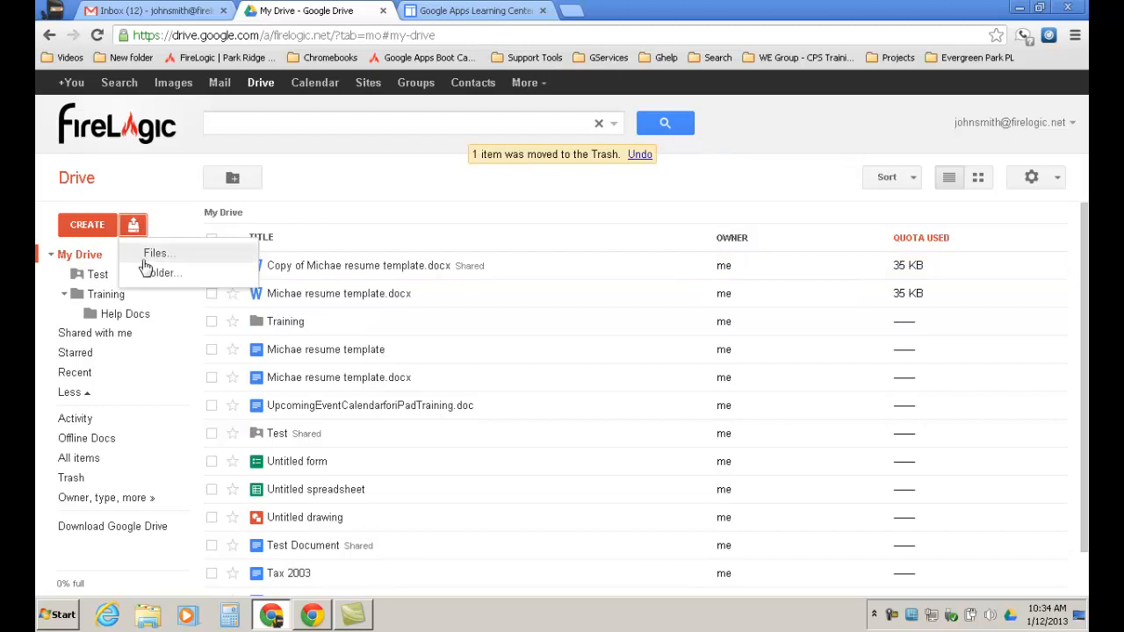
Pick Firelogic TWEG Subcontractor Agreement.doc from Downloads as the file to upload.
{"action": "left_click", "coordinate": [146, 261]}
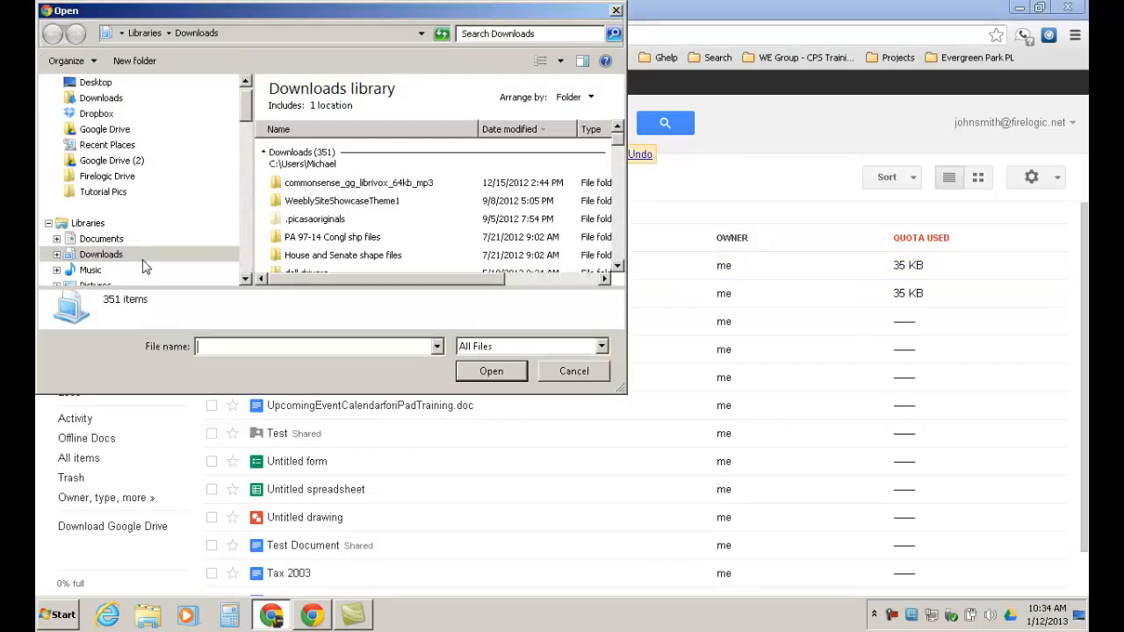
{"action": "left_click", "coordinate": [624, 214]}
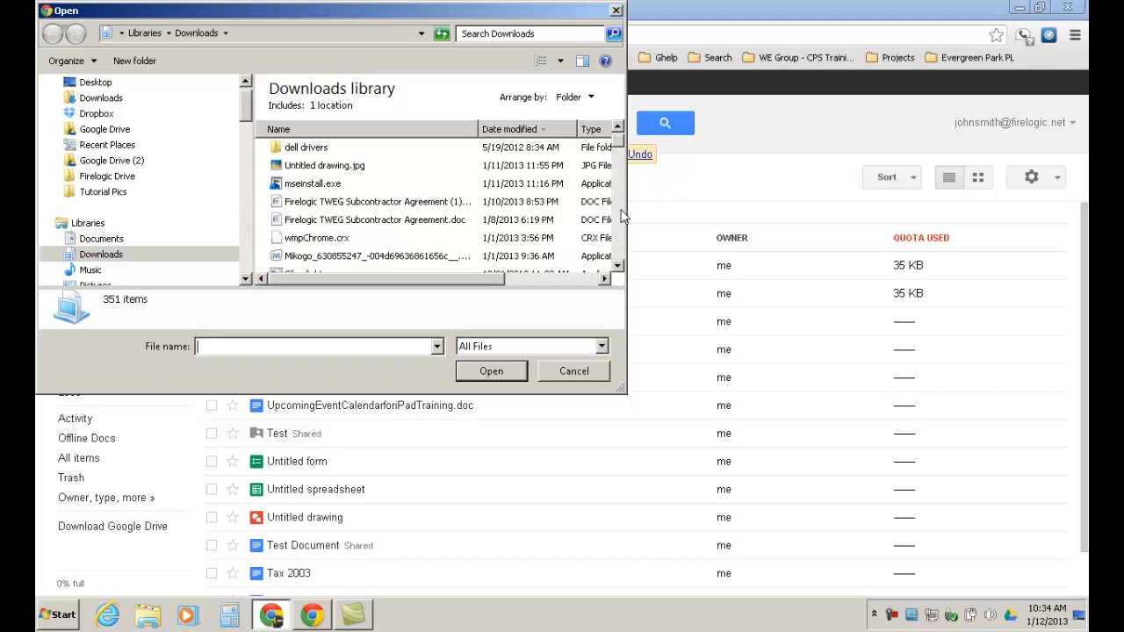
{"action": "left_click", "coordinate": [413, 224]}
{"action": "left_click", "coordinate": [493, 370]}
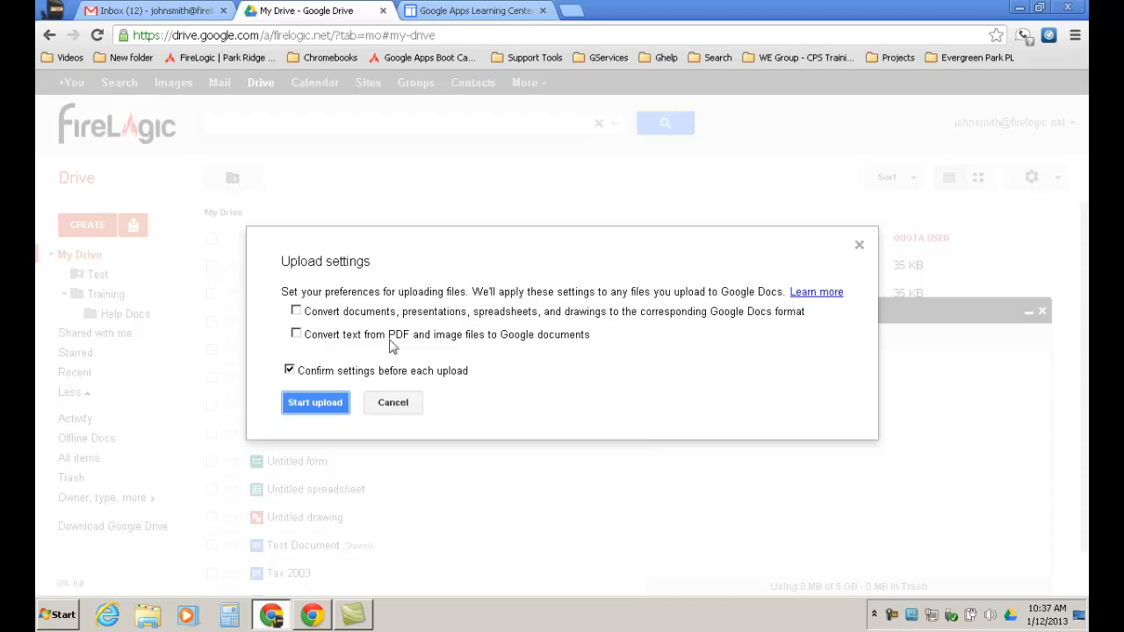
Upload the agreement with conversion to Google Docs format on, then minimize the upload panel.
{"action": "left_click", "coordinate": [297, 312]}
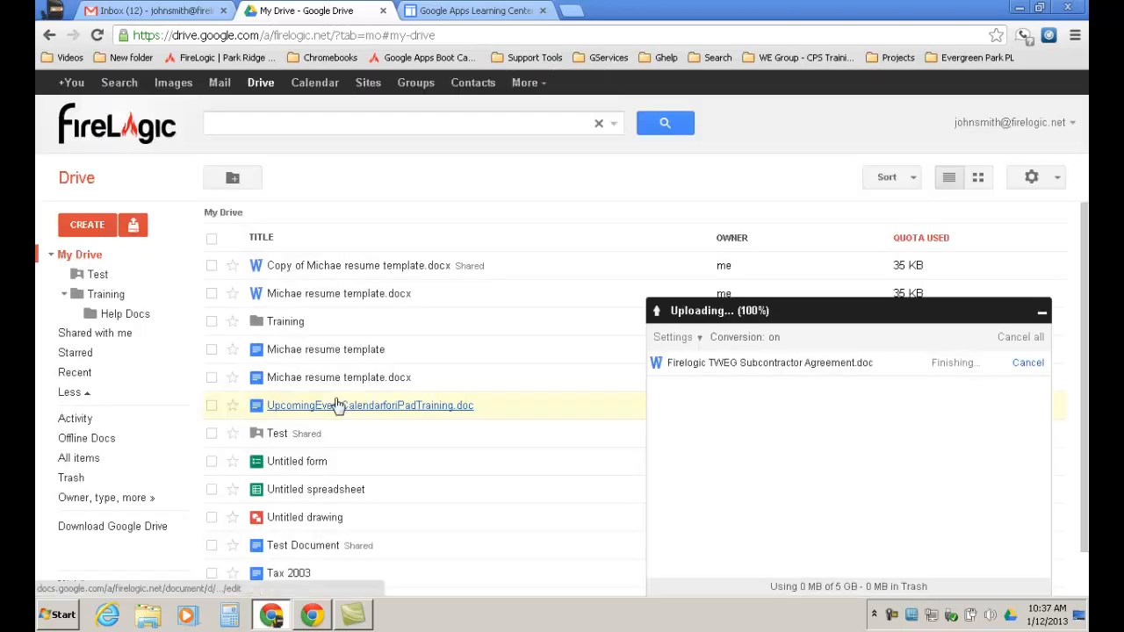
{"action": "left_click", "coordinate": [1042, 312]}
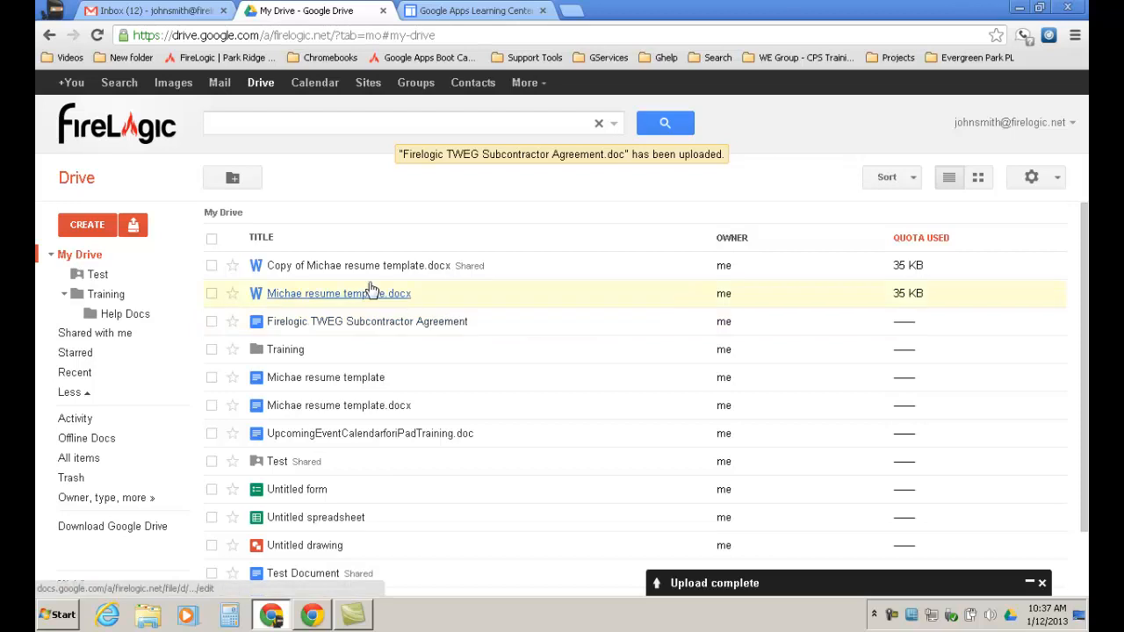
{"action": "left_click", "coordinate": [348, 332]}
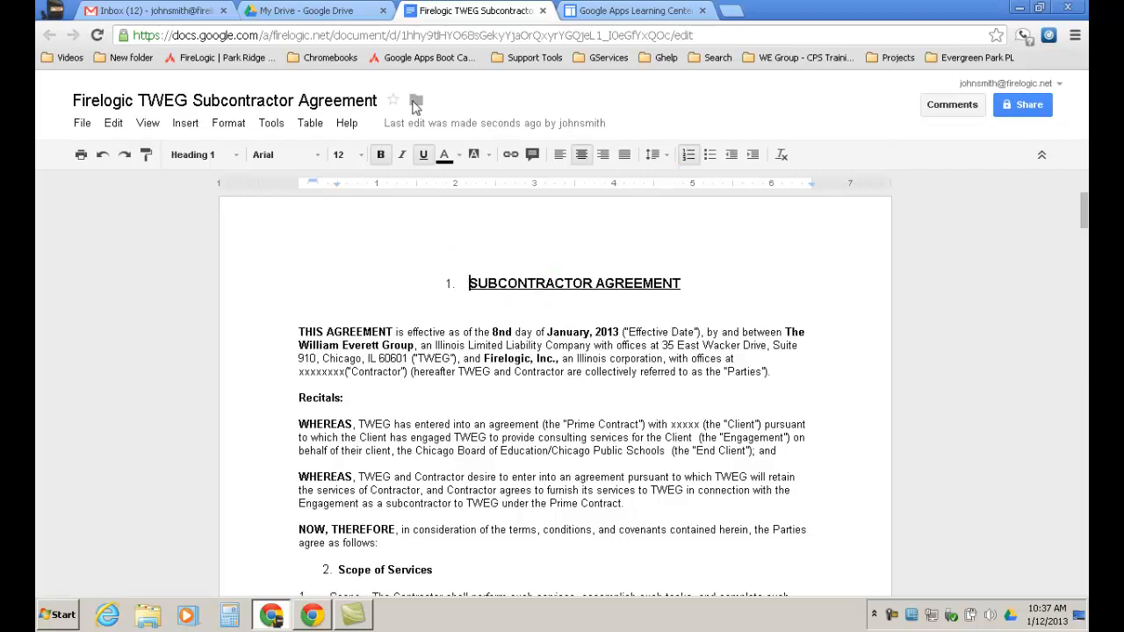
{"action": "left_click", "coordinate": [543, 10]}
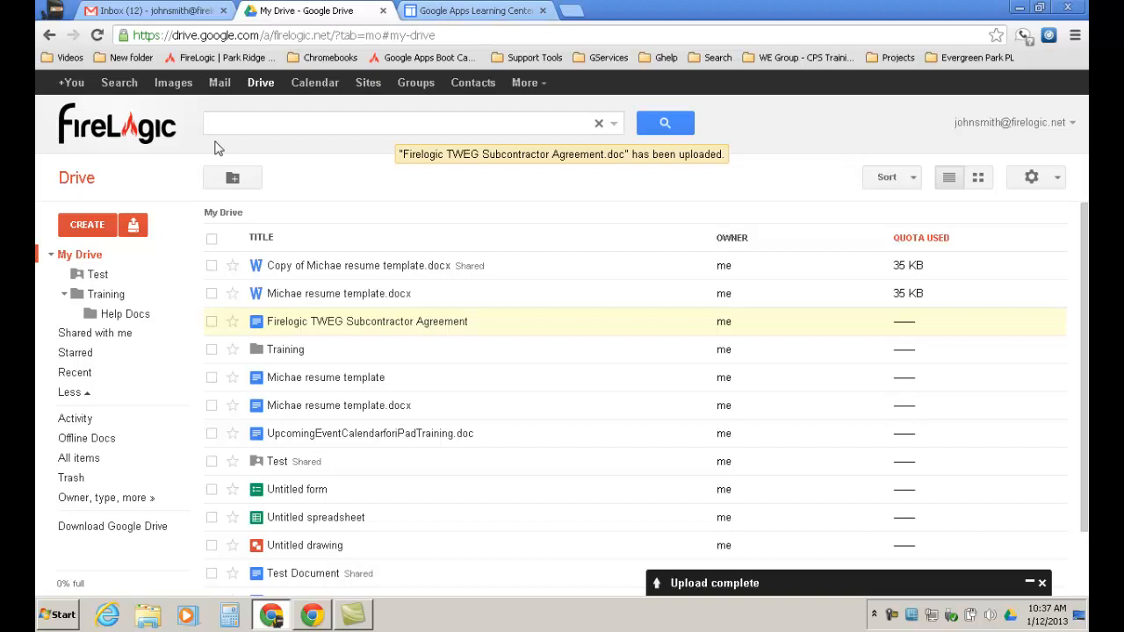
Trash the Firelogic TWEG Subcontractor Agreement Google Doc, then dismiss the Upload menu and Upload complete panel.
{"action": "left_click", "coordinate": [212, 321]}
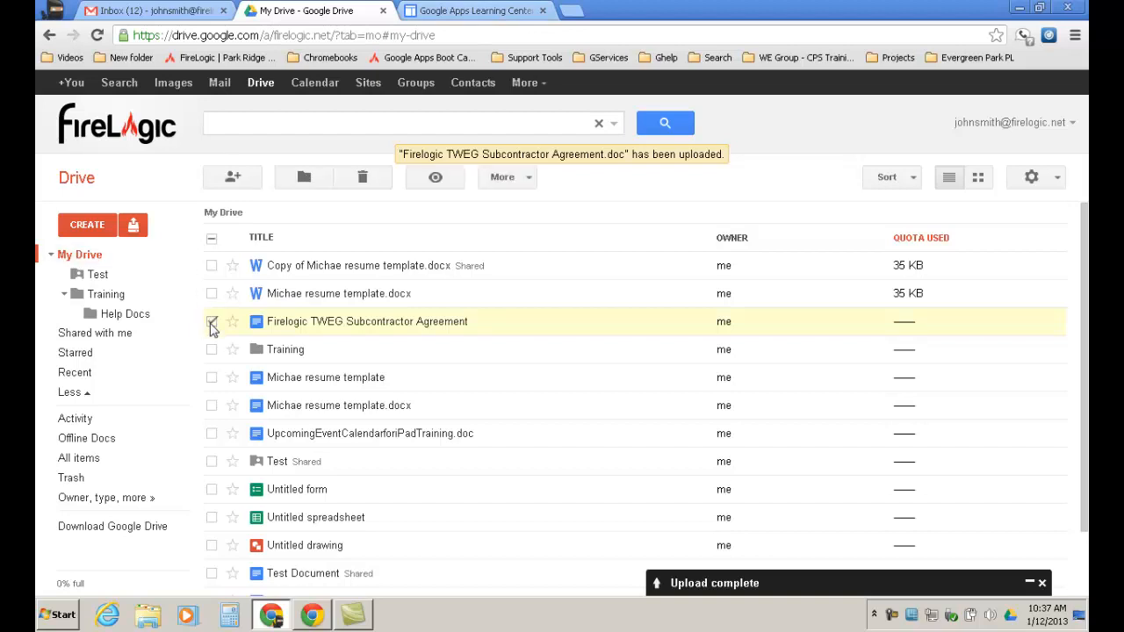
{"action": "left_click", "coordinate": [382, 185]}
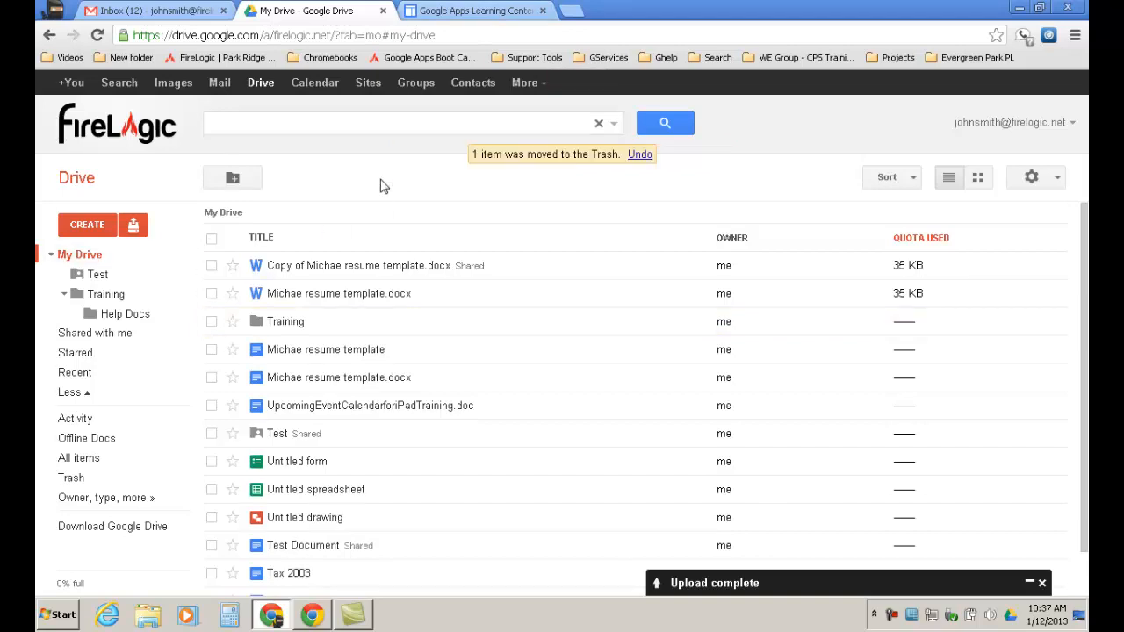
{"action": "left_click", "coordinate": [133, 226]}
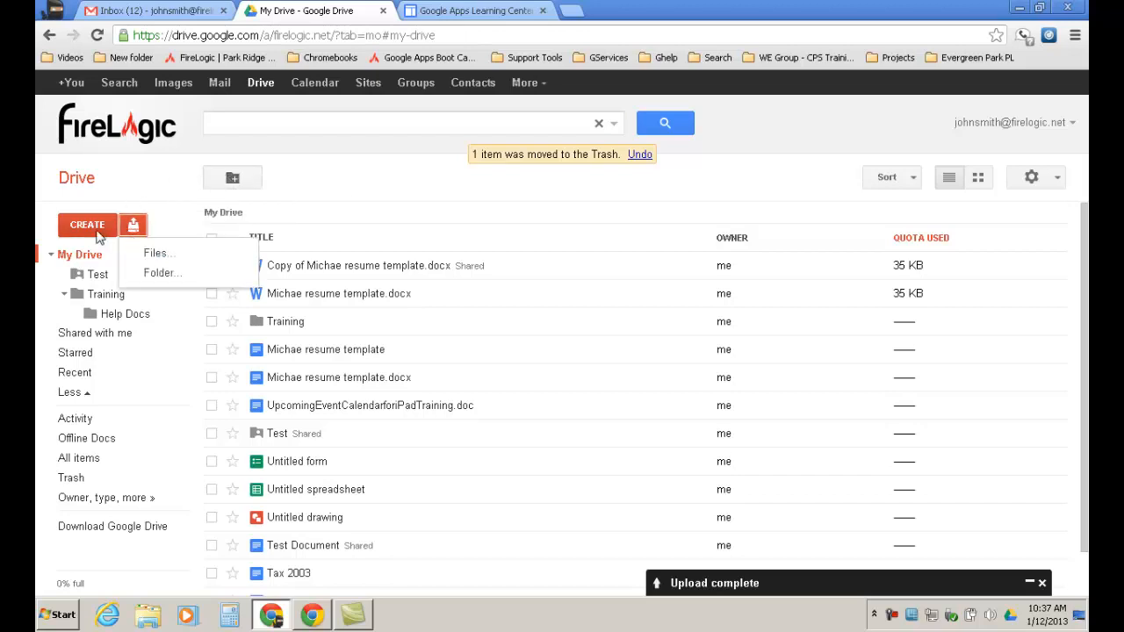
{"action": "left_click", "coordinate": [182, 186]}
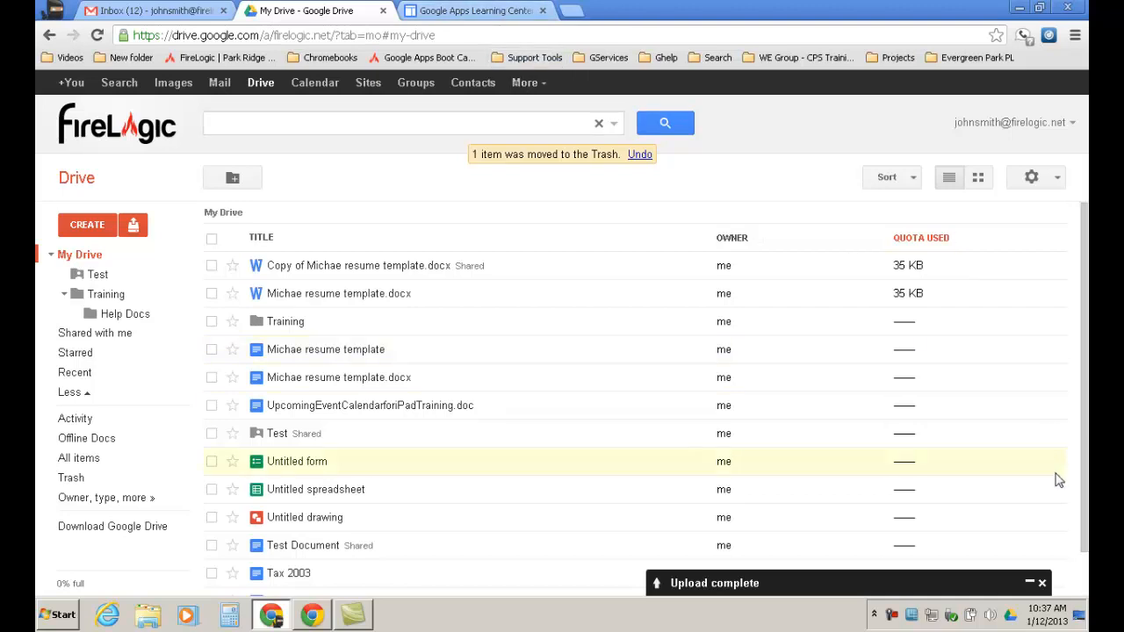
{"action": "left_click", "coordinate": [1042, 583]}
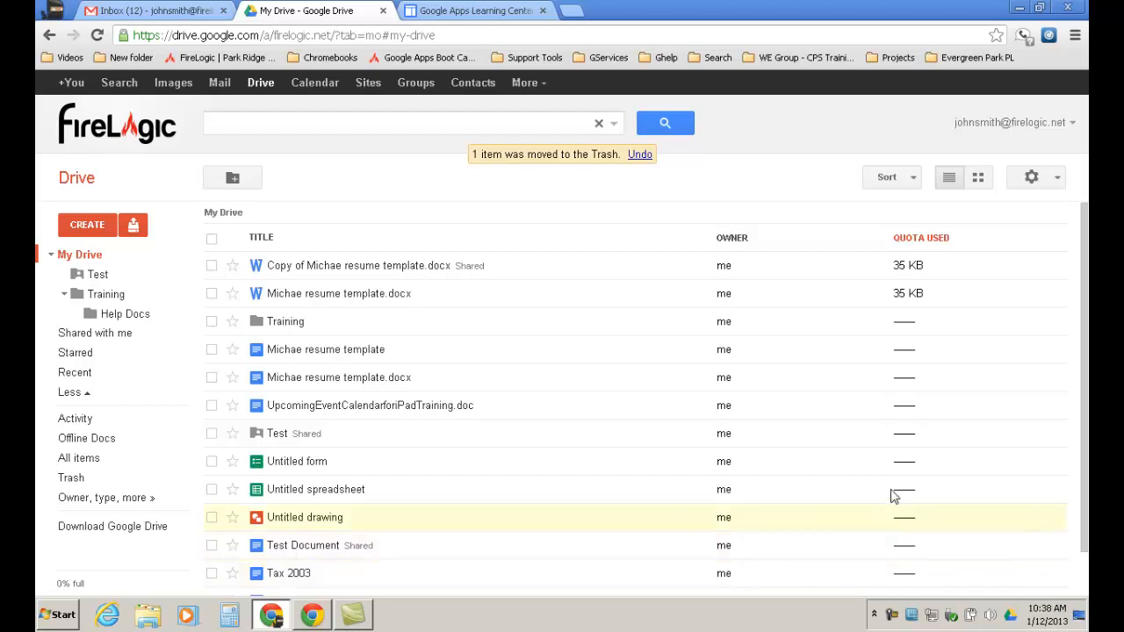
Show the six Shared with me items and drag Google Doc Test Presentation toward My Drive.
{"action": "left_click", "coordinate": [111, 334]}
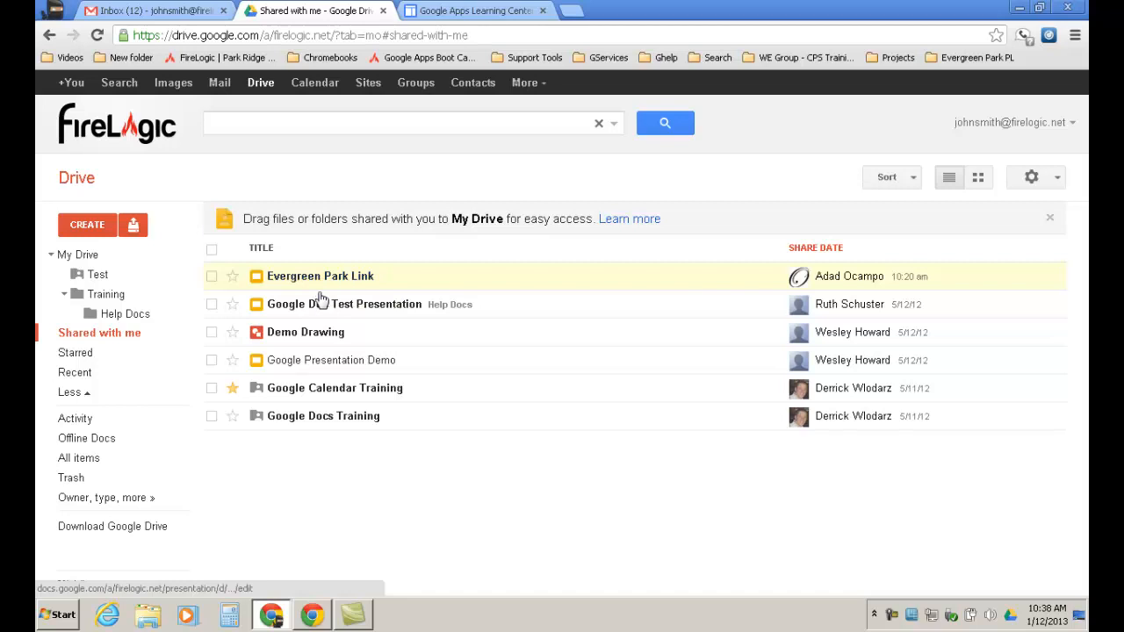
{"action": "left_click_drag", "start_coordinate": [319, 304], "coordinate": [302, 497]}
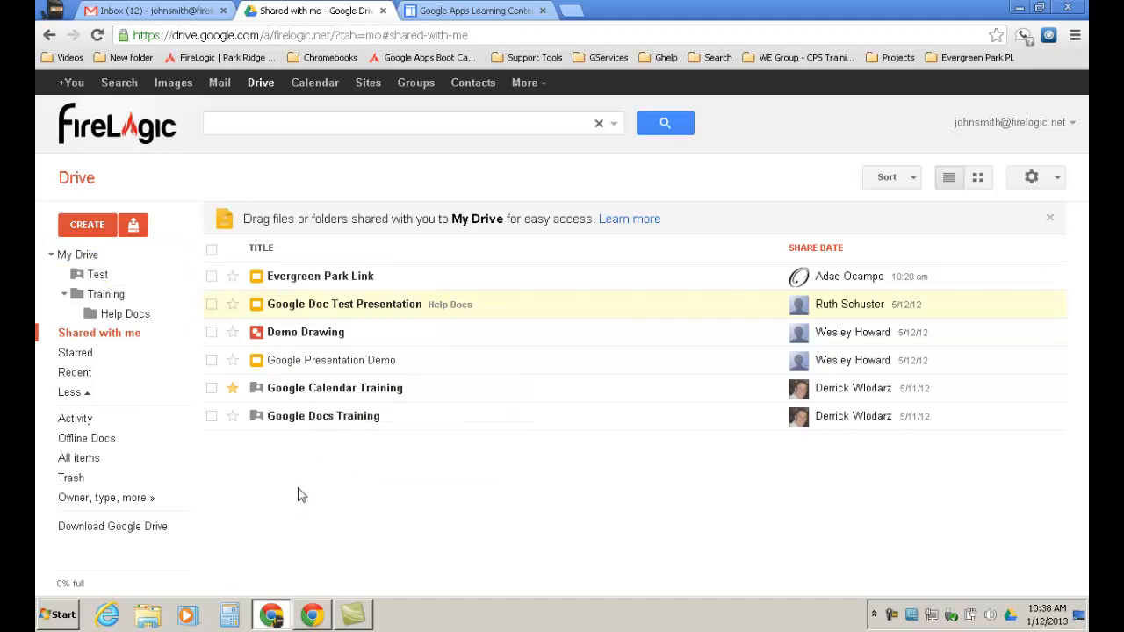
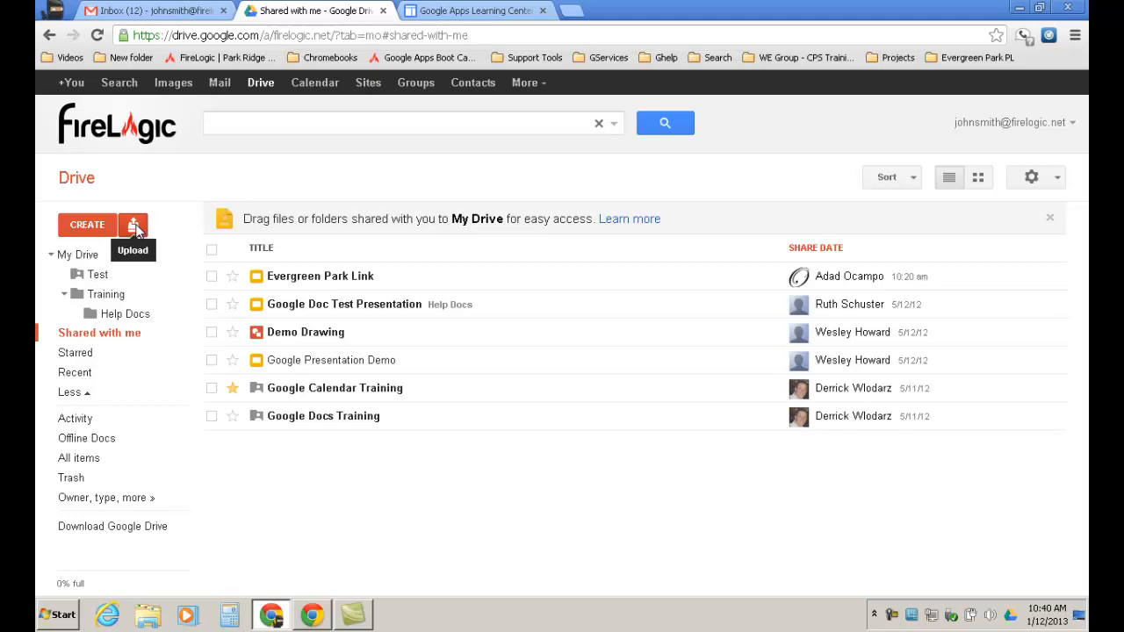
Check Drive's Upload choices (Files... or Folder...), then switch to the Gmail inbox tab.
{"action": "left_click", "coordinate": [136, 227]}
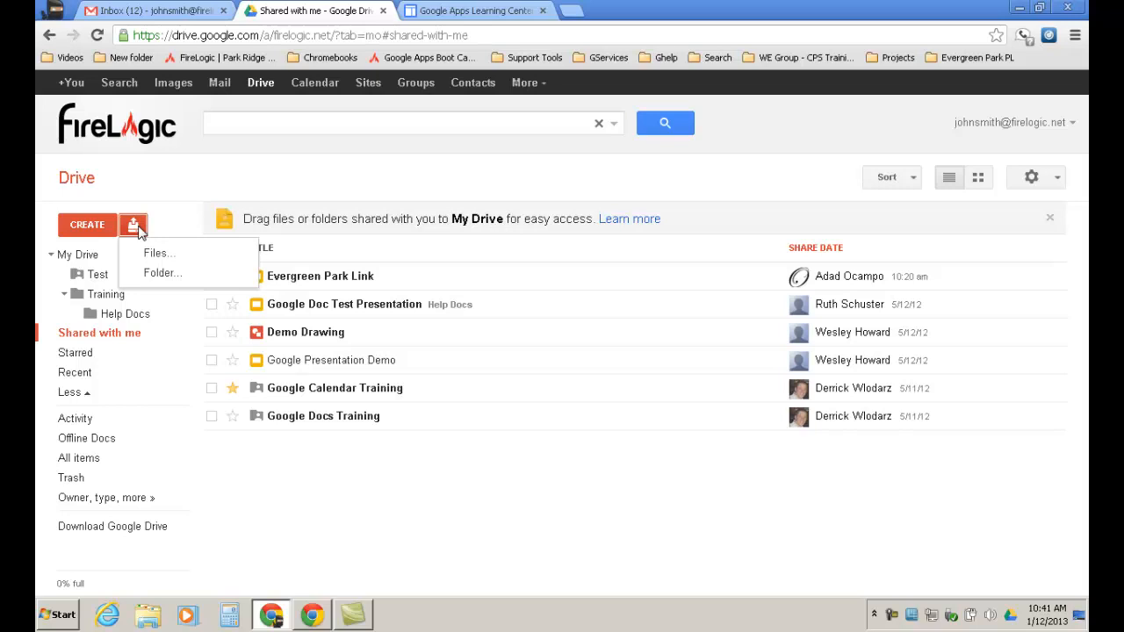
{"action": "left_click", "coordinate": [149, 12]}
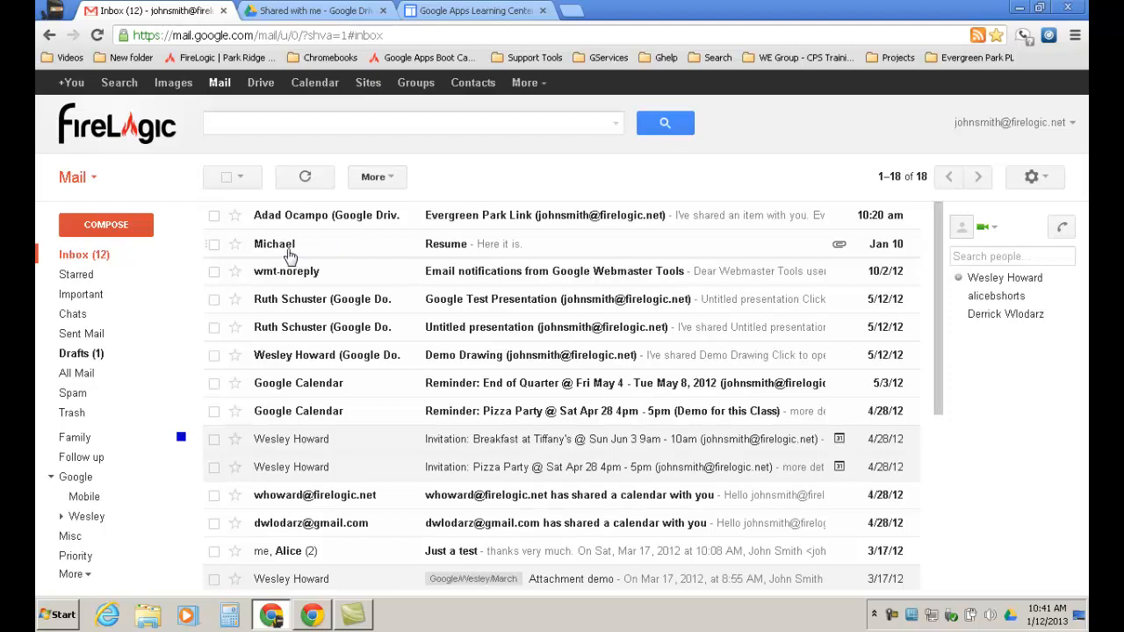
Open the 'Resume' message holding the resume template .docx attachment.
{"action": "mouse_move", "coordinate": [290, 255]}
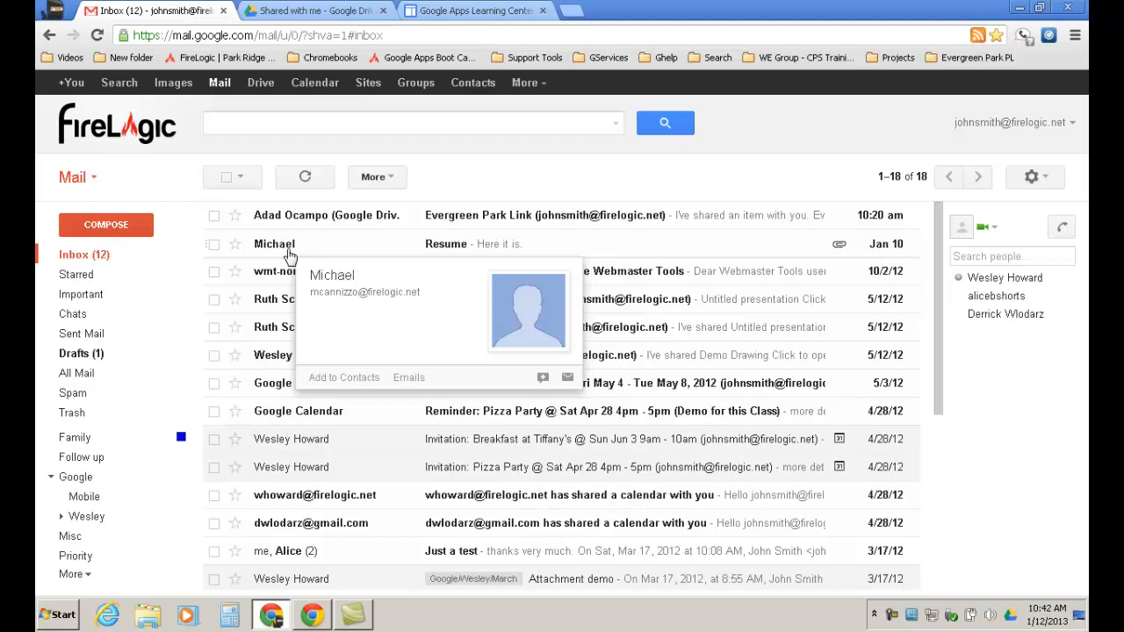
{"action": "left_click", "coordinate": [275, 247]}
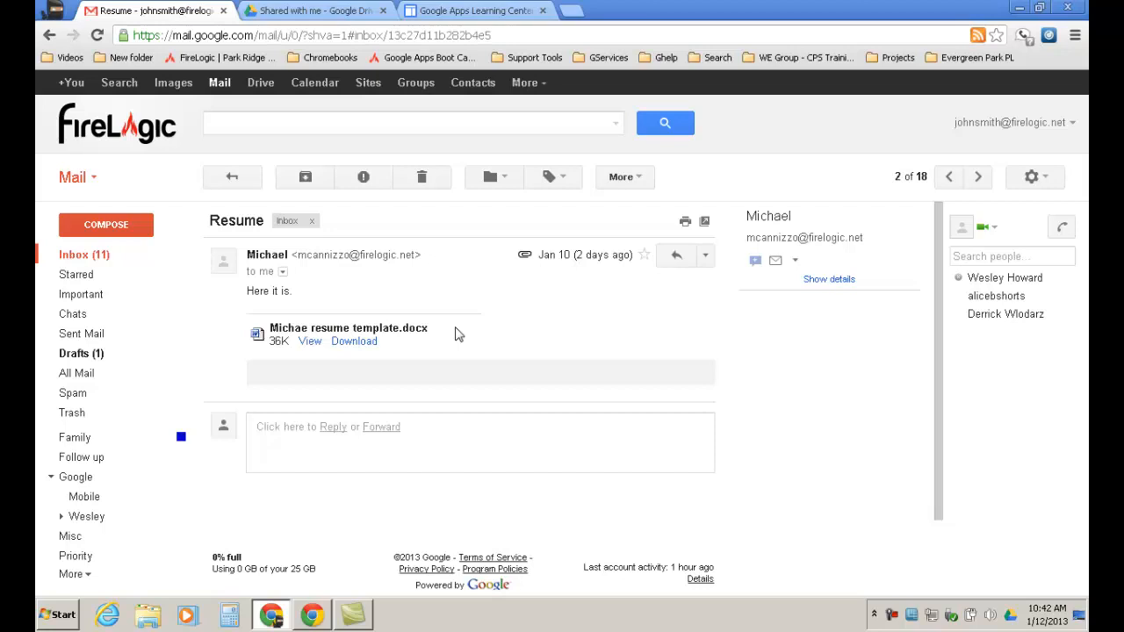
View the resume template .docx attachment in the Google Docs viewer.
{"action": "left_click", "coordinate": [311, 343]}
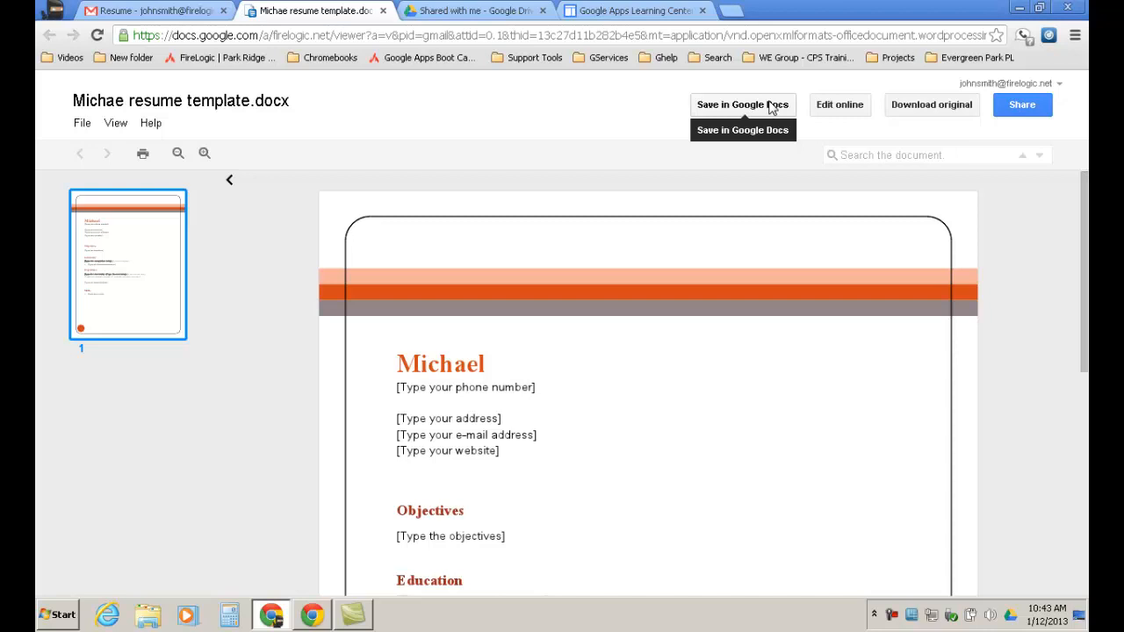
Convert the resume with Edit online, then return to the 'Shared with me' Drive tab.
{"action": "left_click", "coordinate": [851, 112]}
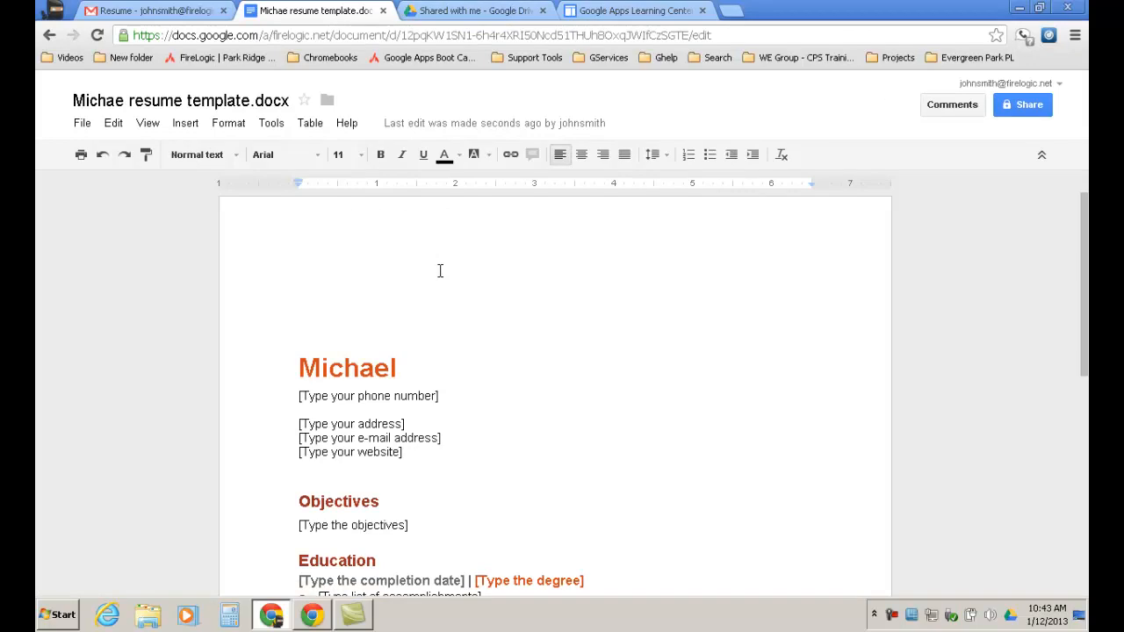
{"action": "left_click", "coordinate": [506, 10]}
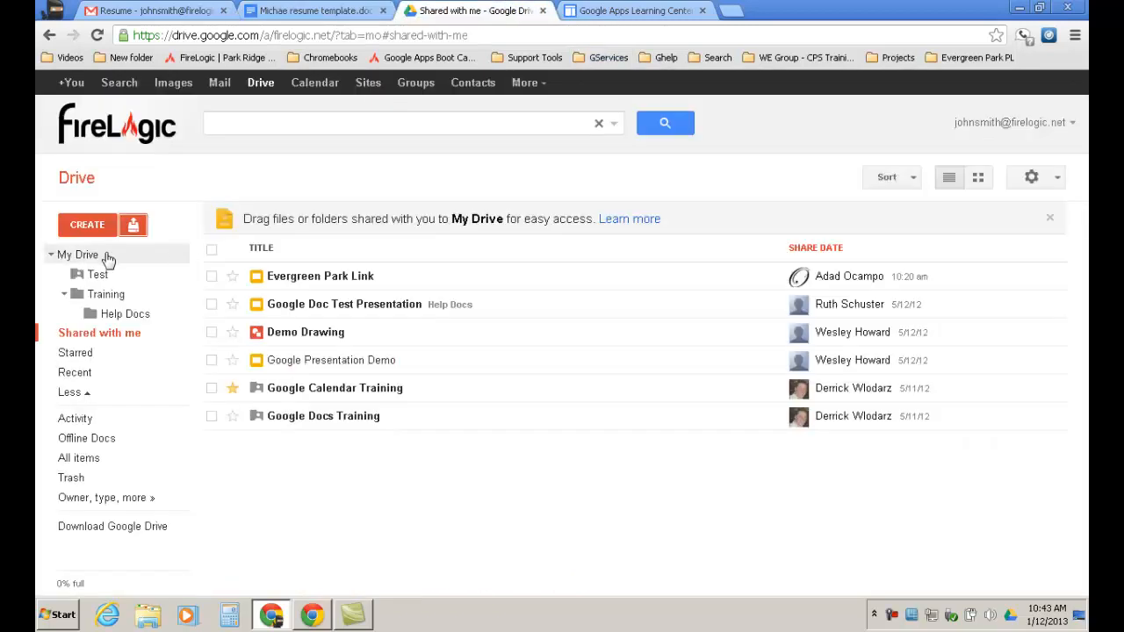
Refresh My Drive and open the copied resume file.
{"action": "left_click", "coordinate": [105, 255]}
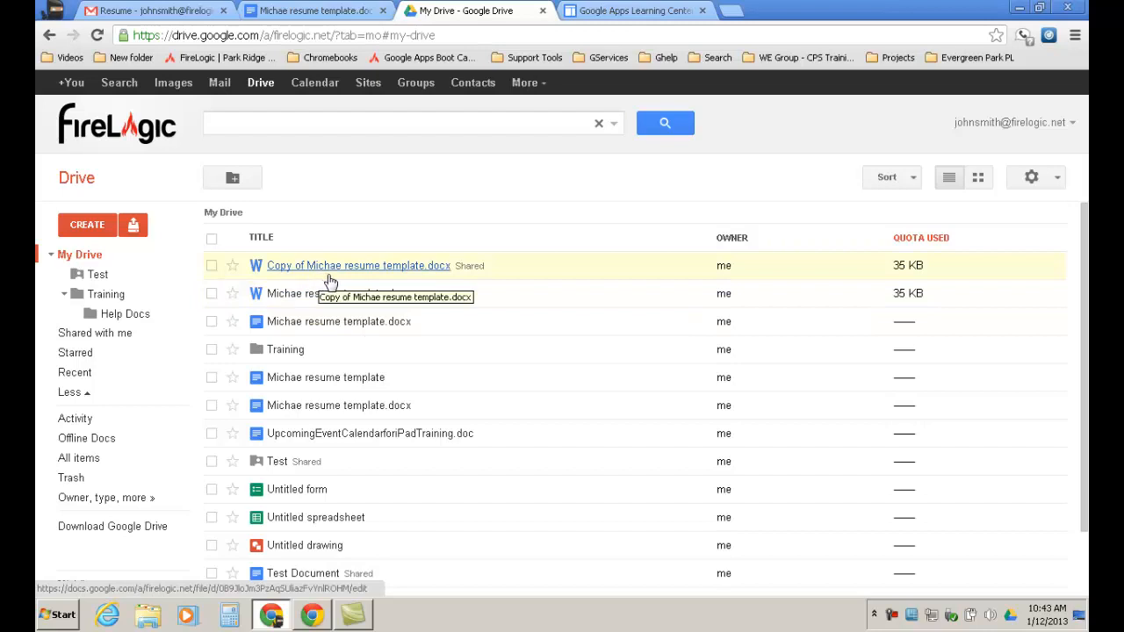
{"action": "key", "text": "F5"}
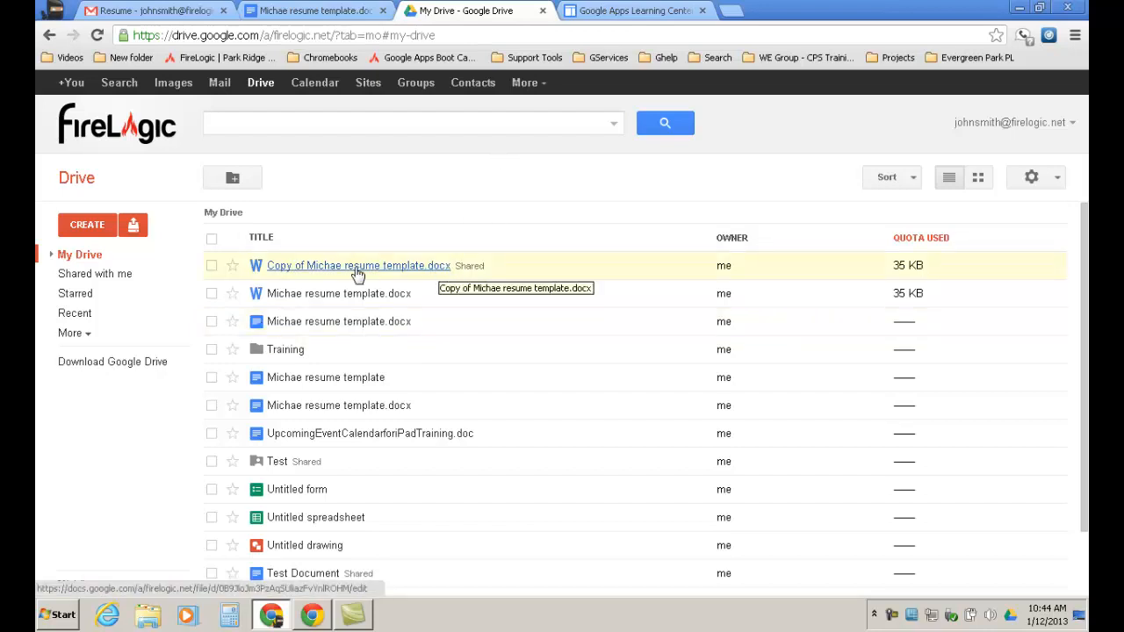
{"action": "left_click", "coordinate": [400, 257]}
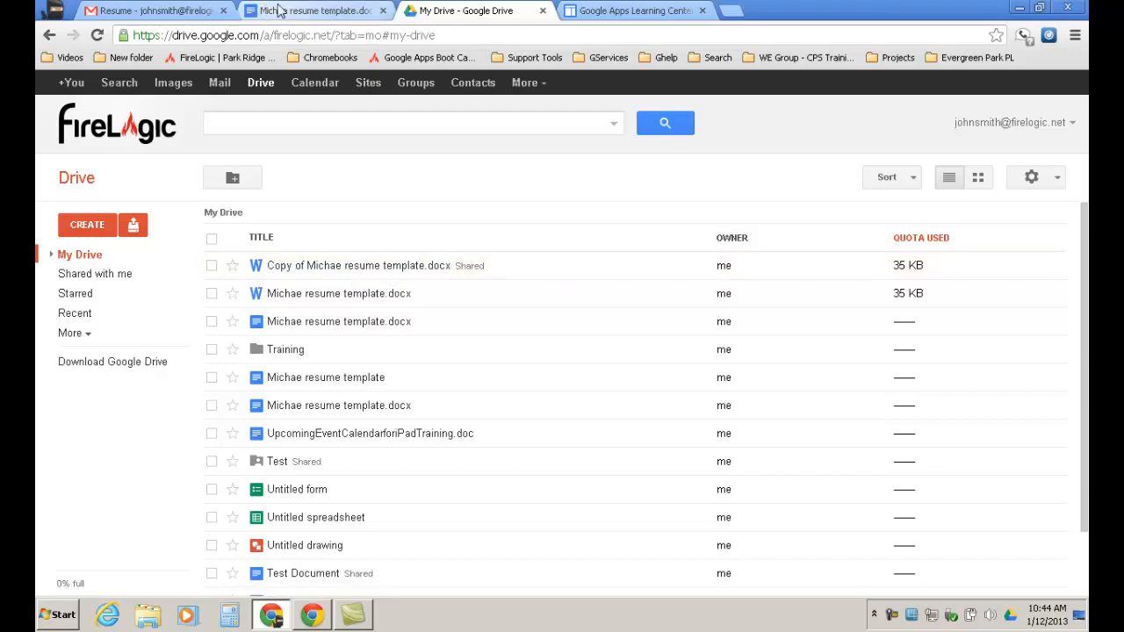
Close the edited resume tab and preview the Resume email's attachment again.
{"action": "left_click", "coordinate": [165, 12]}
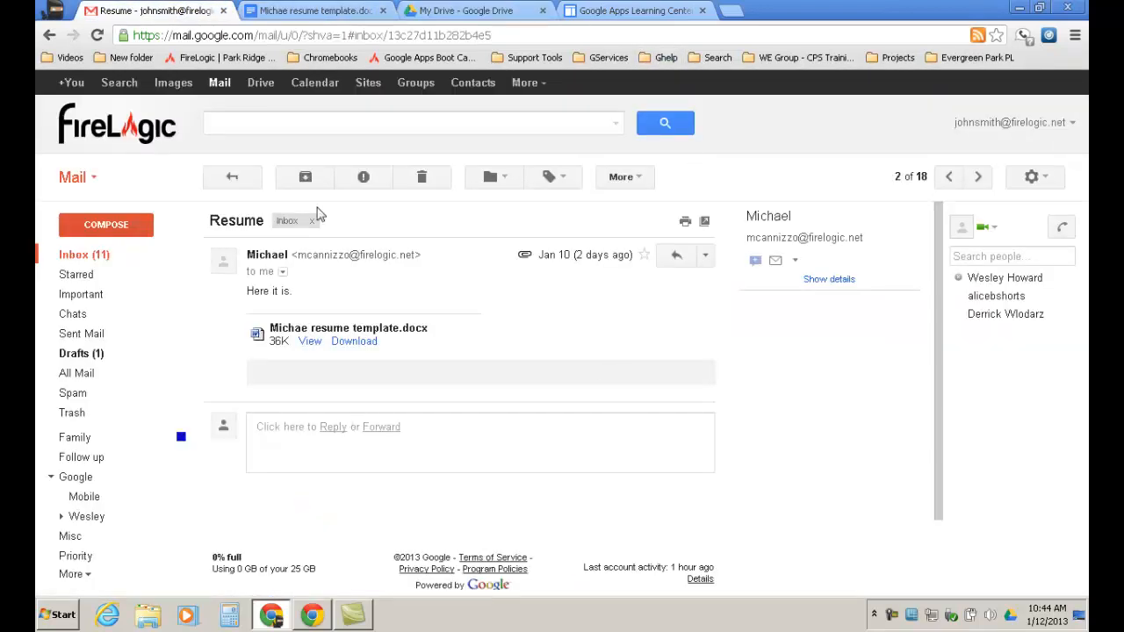
{"action": "left_click", "coordinate": [341, 11]}
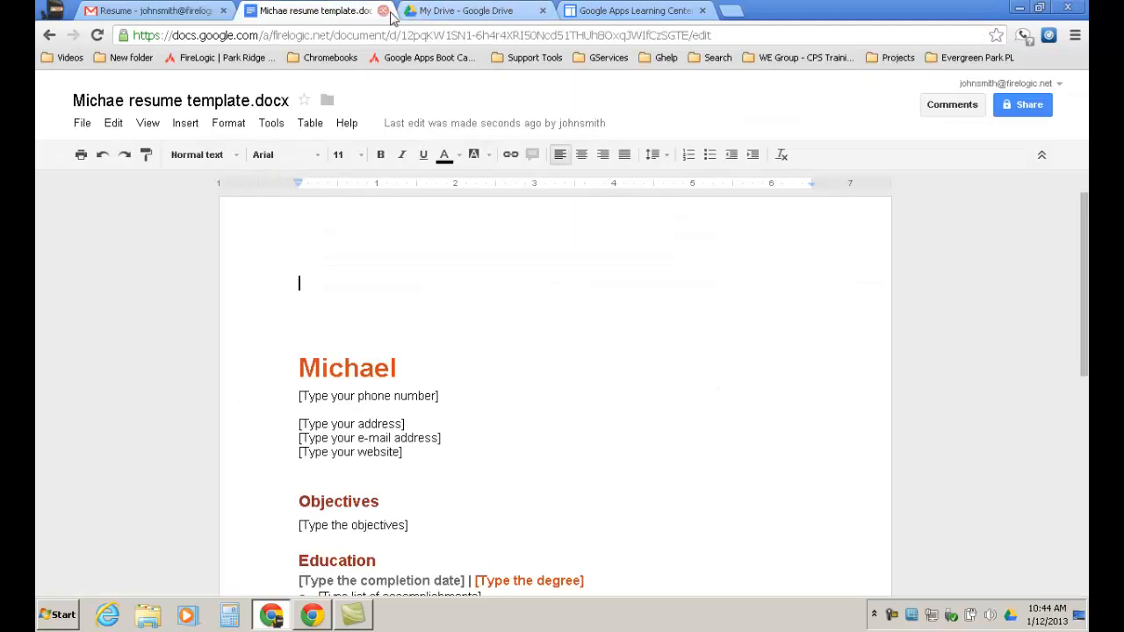
{"action": "left_click", "coordinate": [382, 10]}
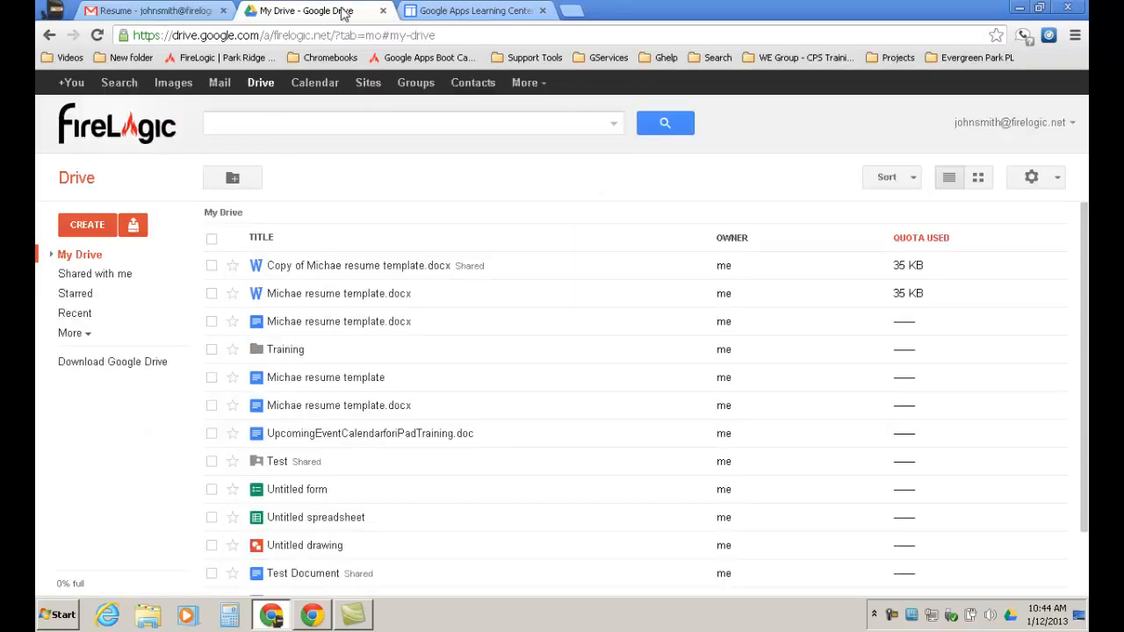
{"action": "left_click", "coordinate": [469, 11]}
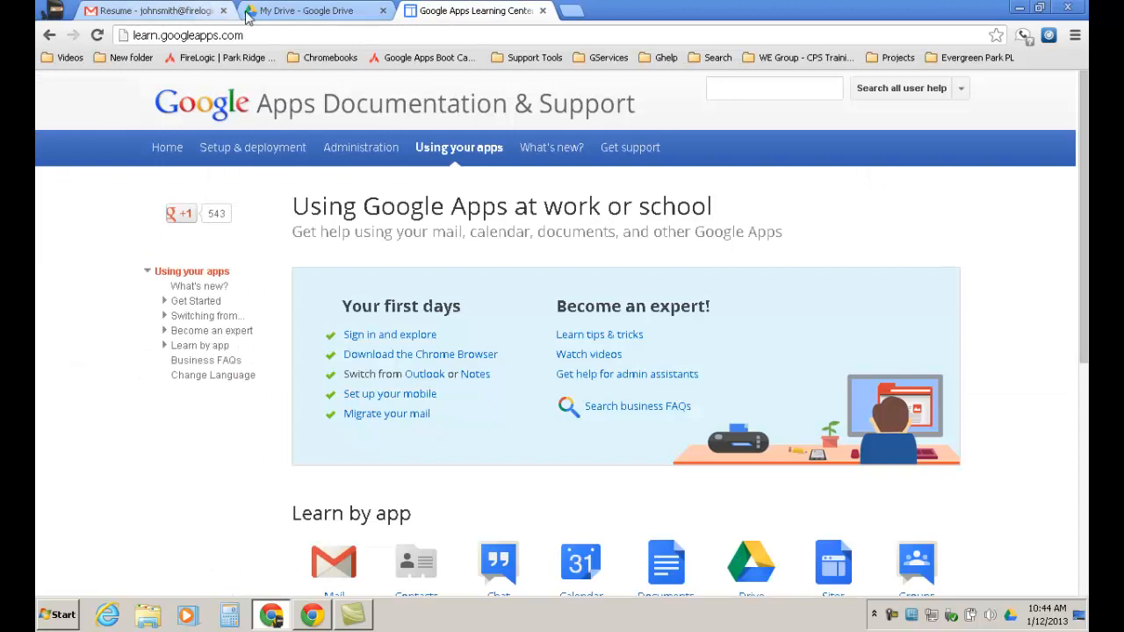
{"action": "left_click", "coordinate": [188, 13]}
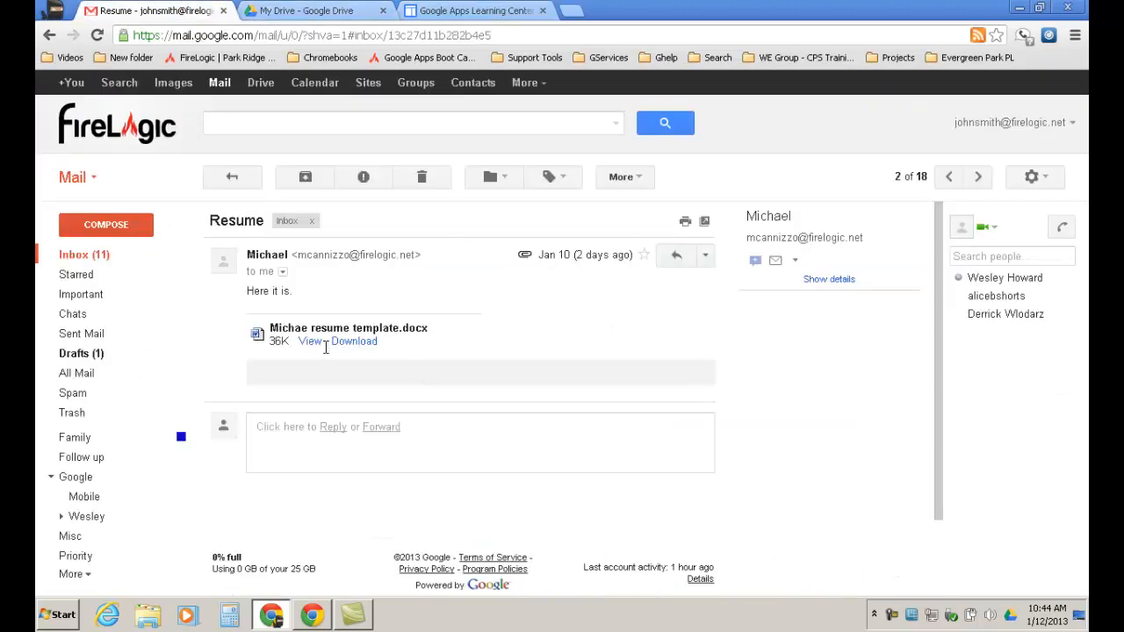
{"action": "left_click", "coordinate": [321, 342]}
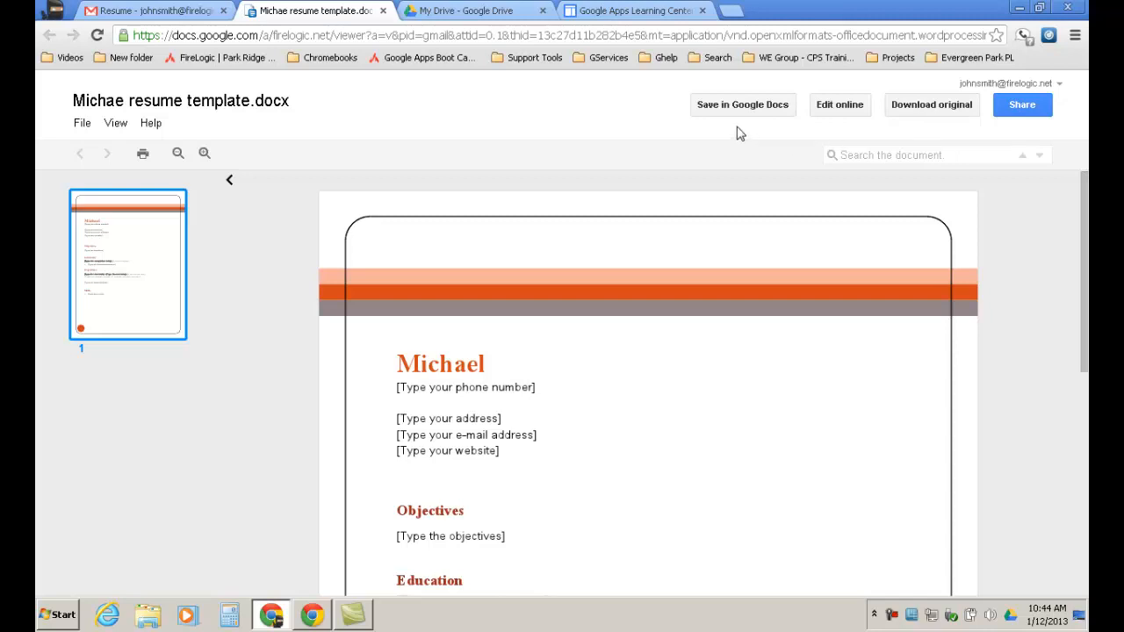
Bring up My Drive showing the resume template, its shared copy and converted versions.
{"action": "left_click", "coordinate": [429, 11]}
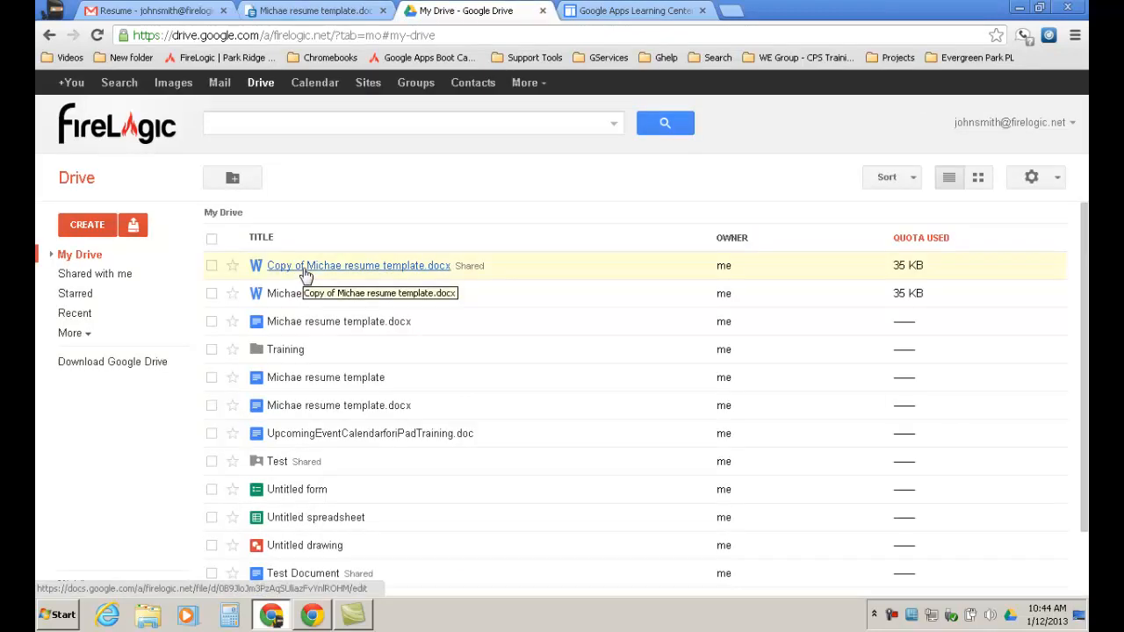
{"action": "left_click", "coordinate": [310, 11]}
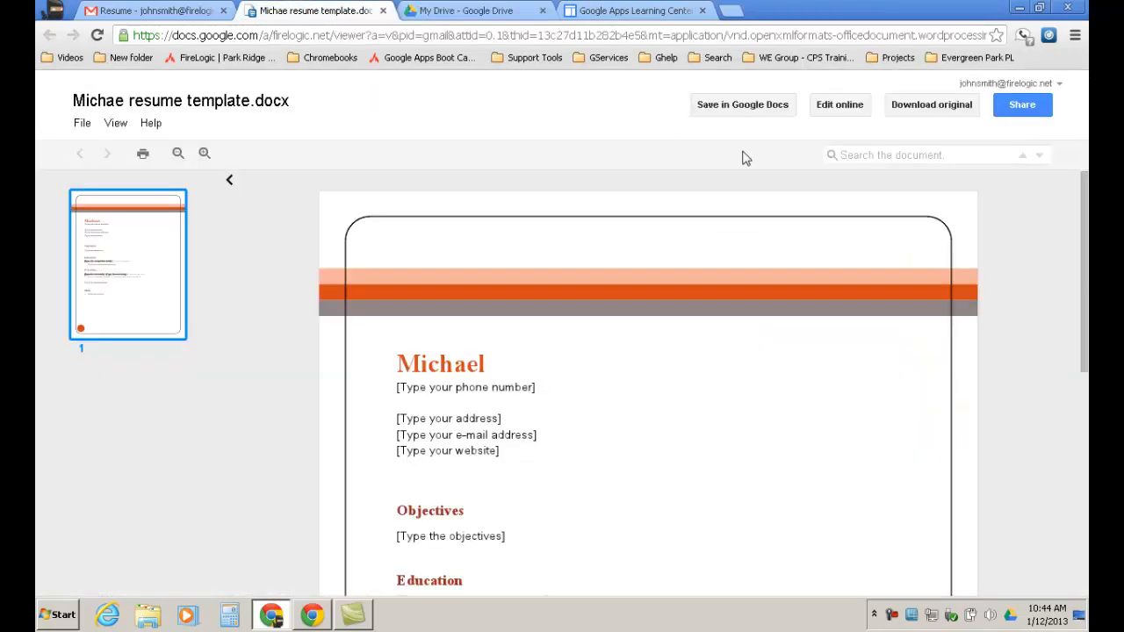
{"action": "left_click", "coordinate": [449, 10]}
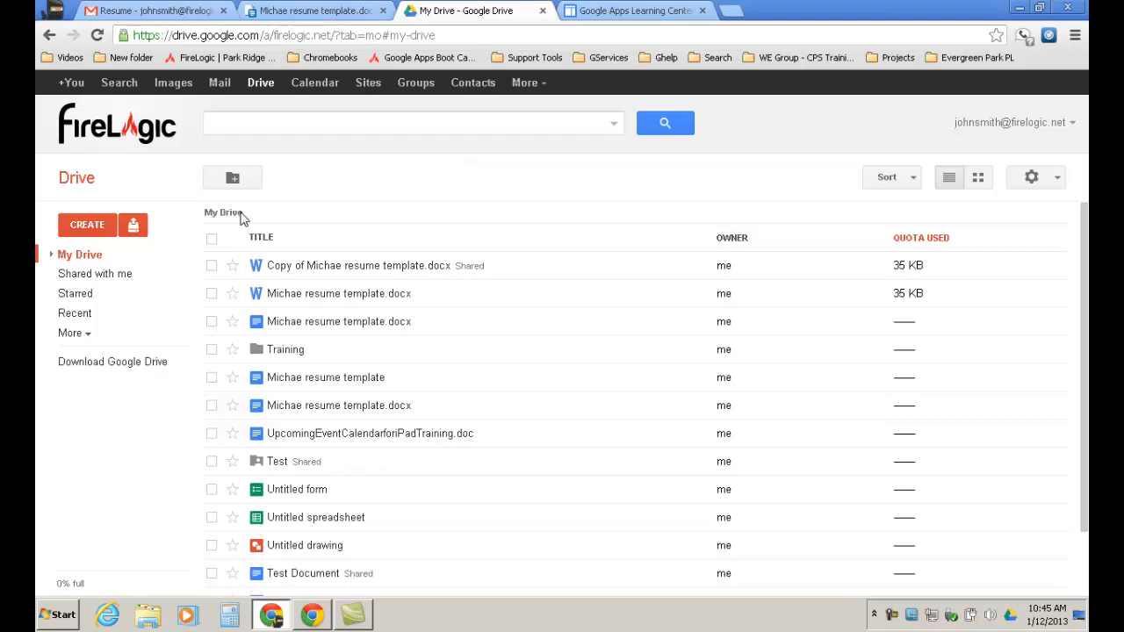
Select Copy of Michae resume template.docx and download it via More > Download.
{"action": "left_click", "coordinate": [212, 266]}
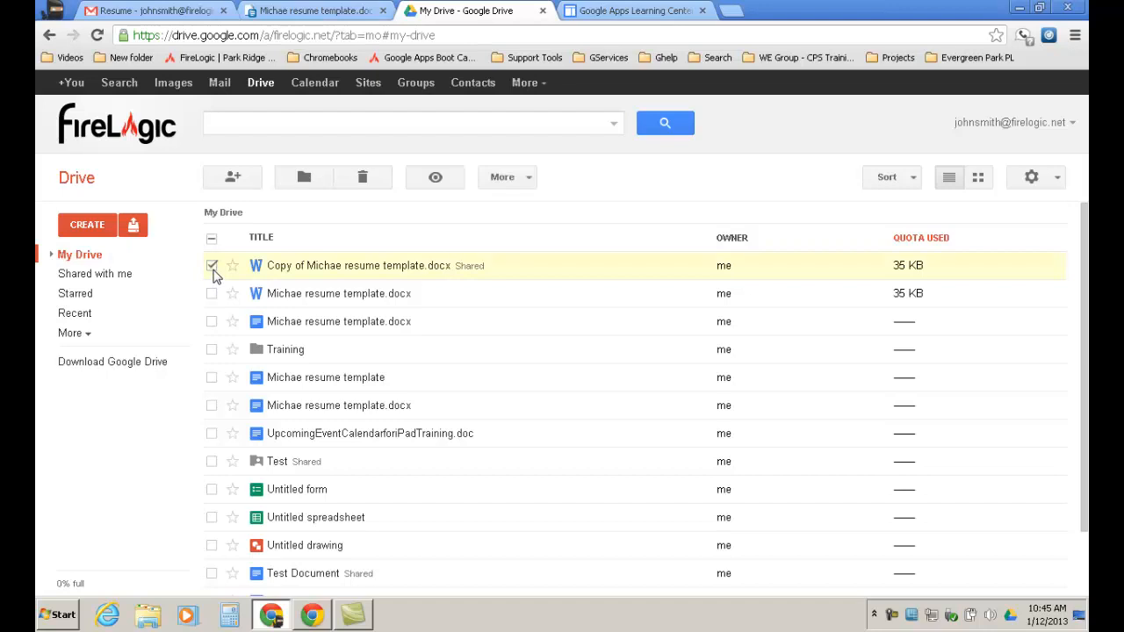
{"action": "left_click", "coordinate": [533, 180]}
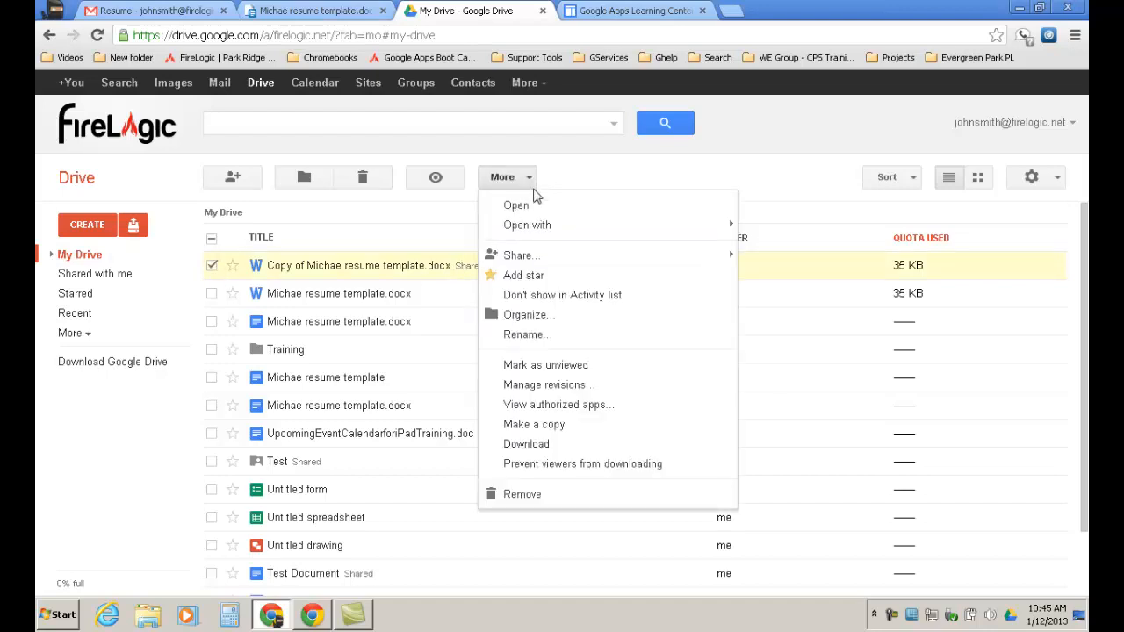
{"action": "left_click", "coordinate": [552, 446]}
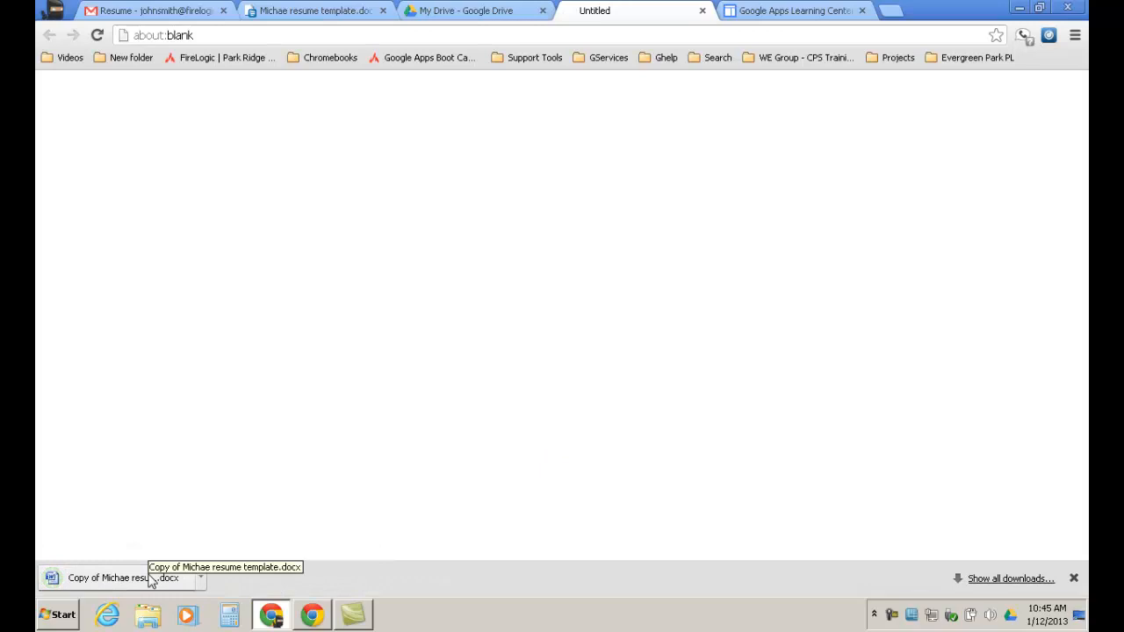
Open the downloaded resume copy in Word, close Word, and close the Untitled tab.
{"action": "left_click", "coordinate": [151, 582]}
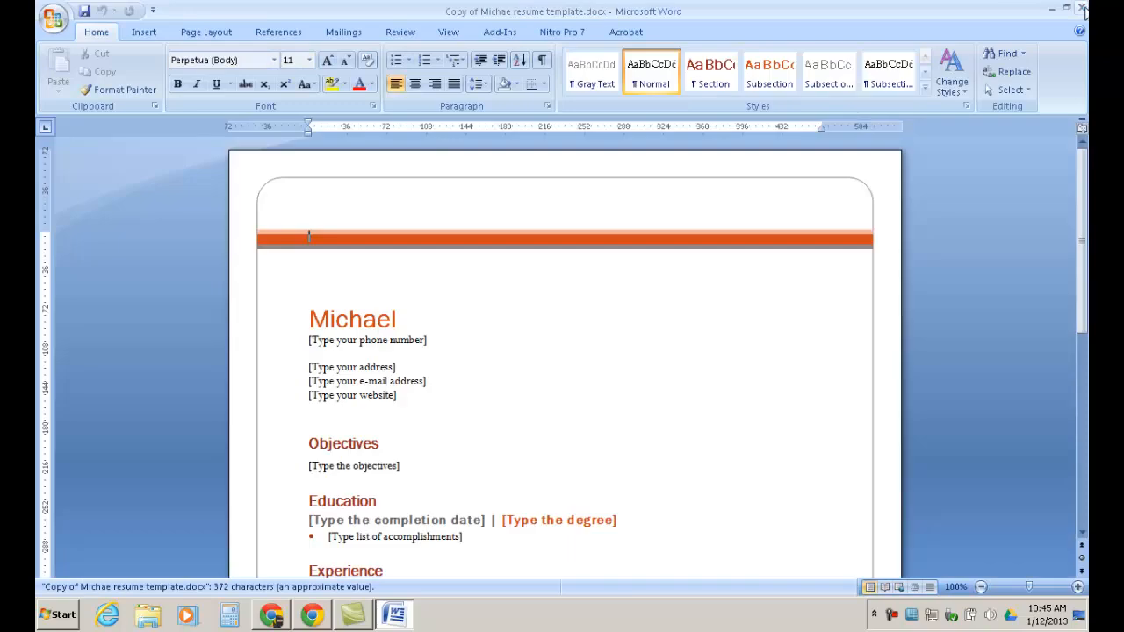
{"action": "left_click", "coordinate": [1083, 8]}
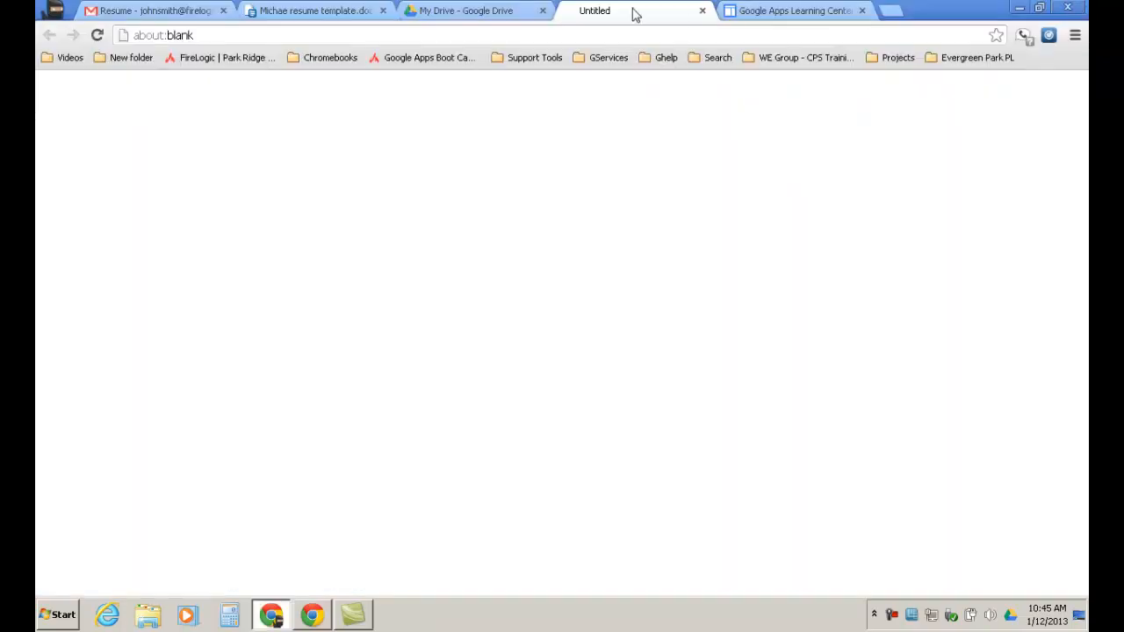
{"action": "left_click", "coordinate": [703, 10]}
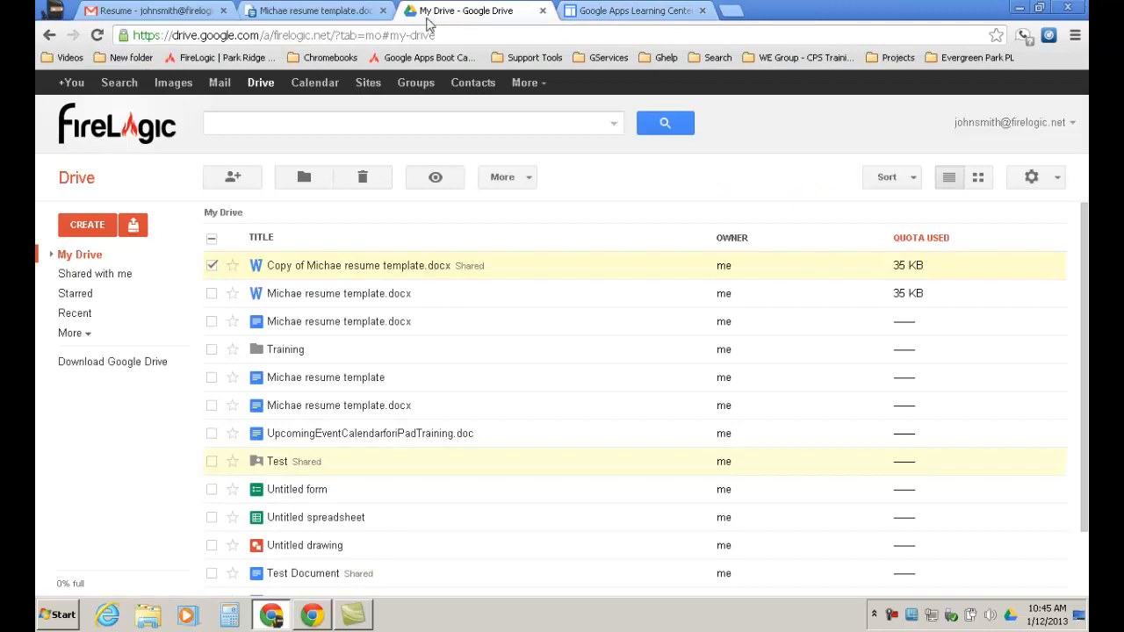
Close the resume template viewer tab and the Google Apps Learning Center tab.
{"action": "left_click", "coordinate": [383, 10]}
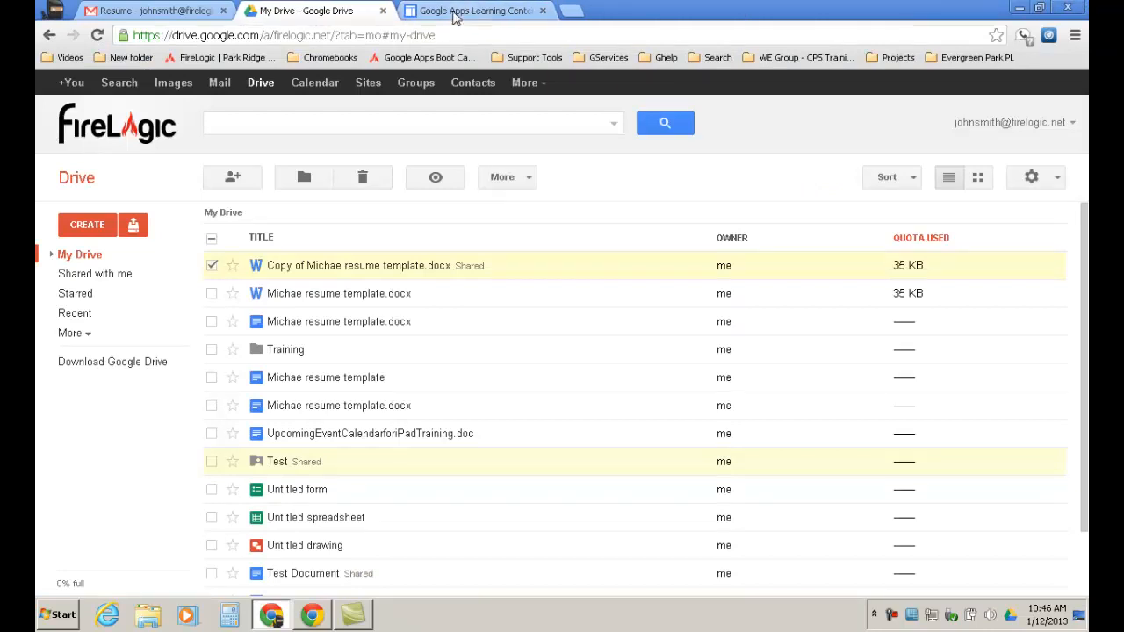
{"action": "left_click", "coordinate": [463, 11]}
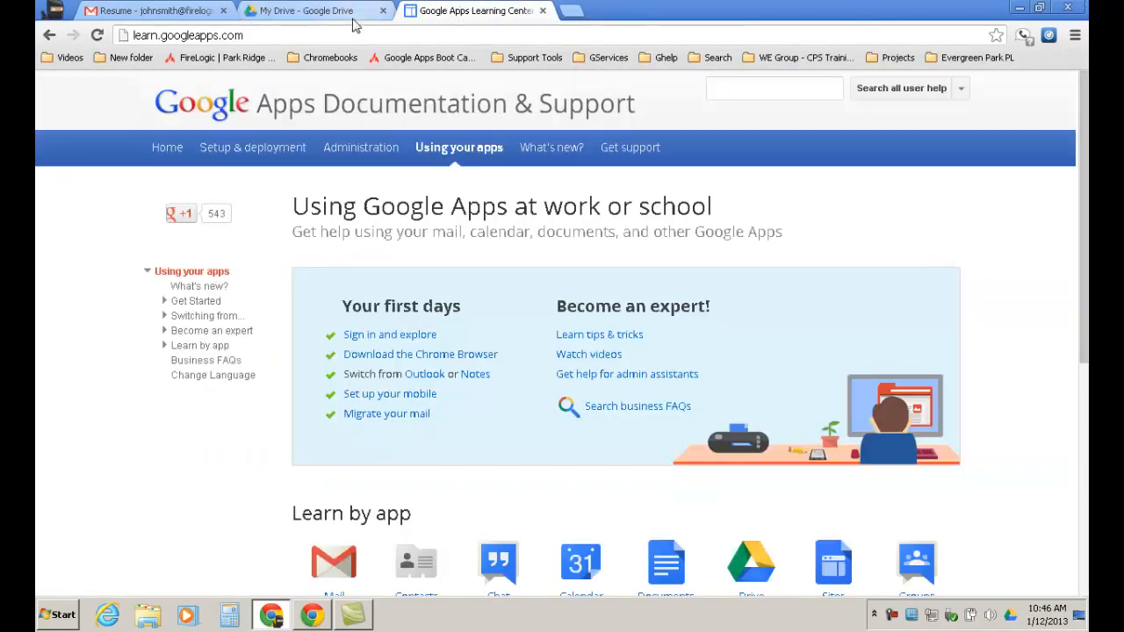
{"action": "left_click", "coordinate": [543, 11]}
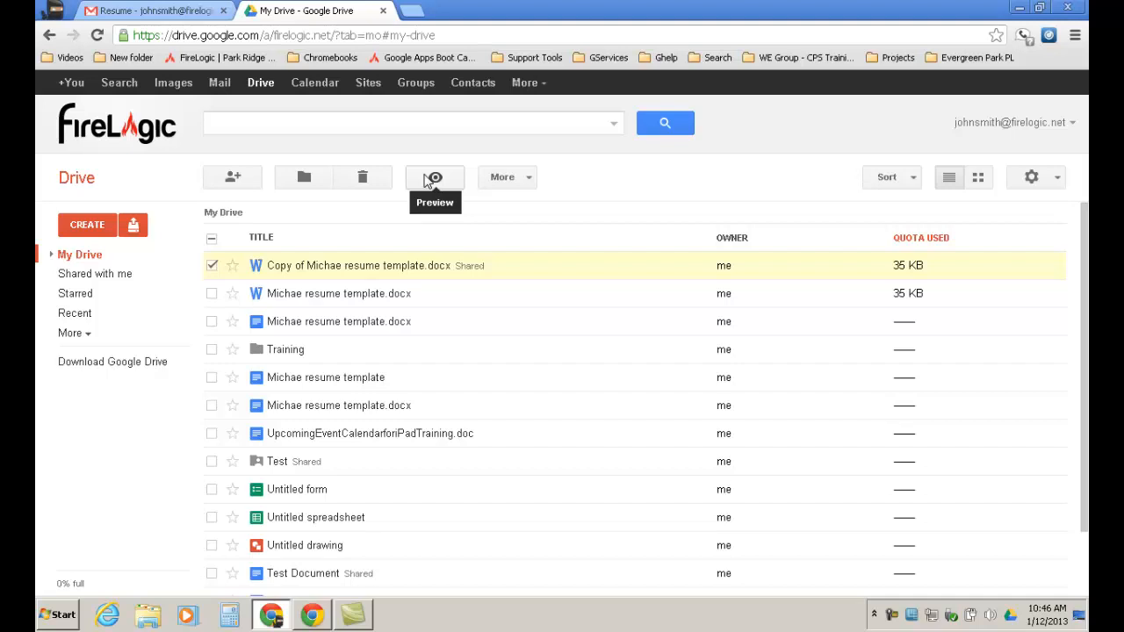
Open the Word file Michae resume template.docx in a viewer tab, then return to My Drive.
{"action": "left_click", "coordinate": [303, 295]}
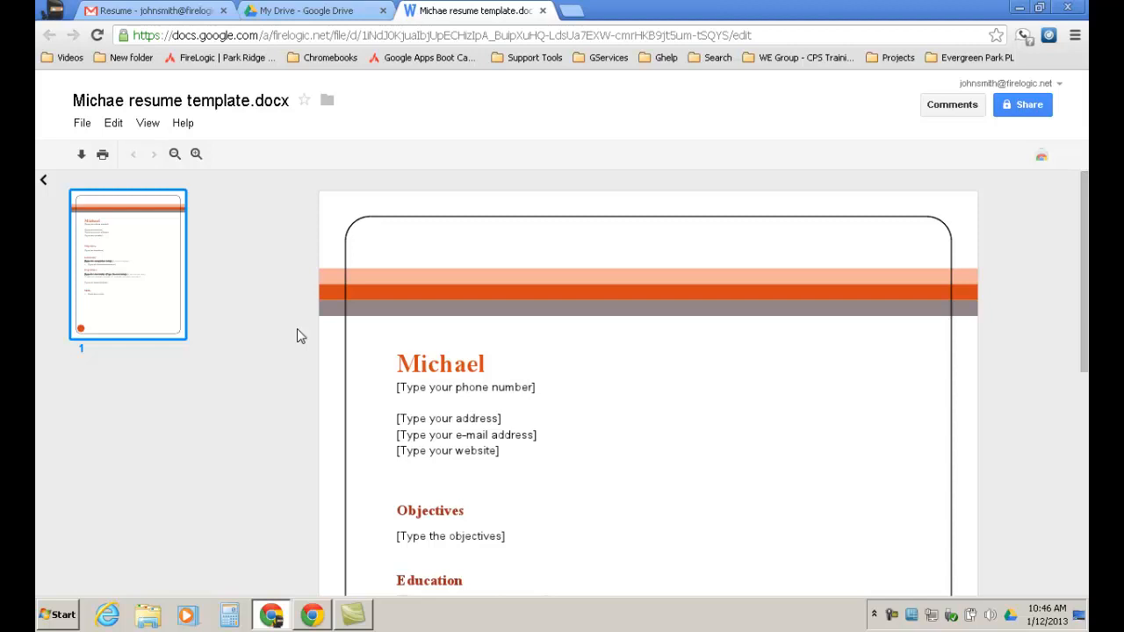
{"action": "left_click", "coordinate": [315, 14]}
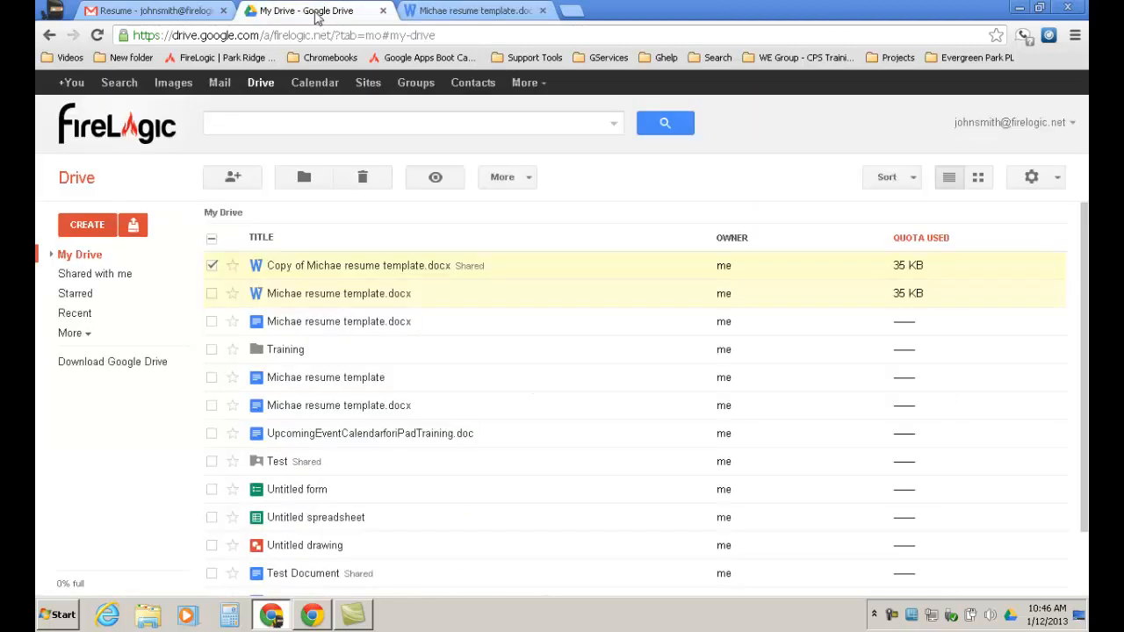
Open the converted Michae resume template.docx in Google Docs for editing.
{"action": "left_click", "coordinate": [339, 322]}
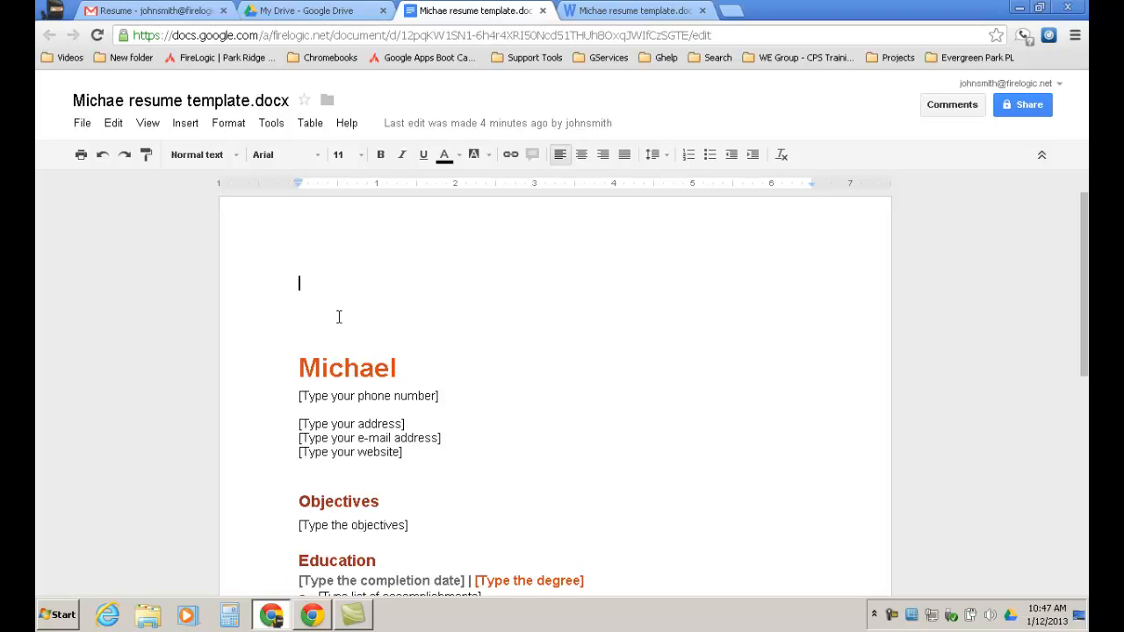
Close both resume tabs, check the Resume email in Gmail, and return to Drive's CREATE menu.
{"action": "left_click", "coordinate": [543, 11]}
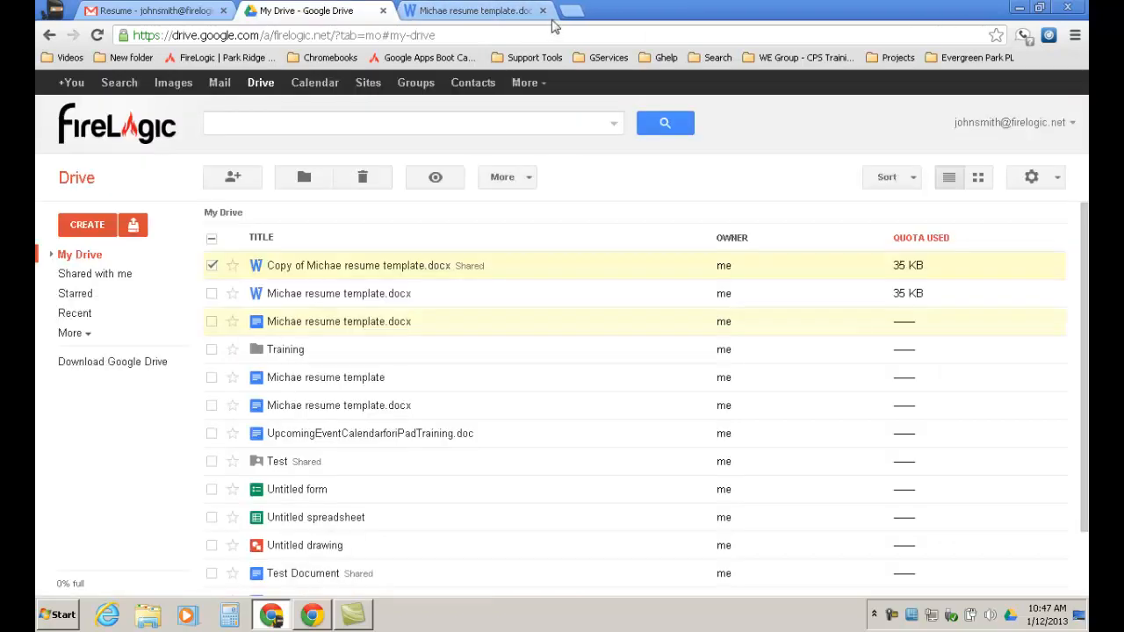
{"action": "left_click", "coordinate": [543, 10]}
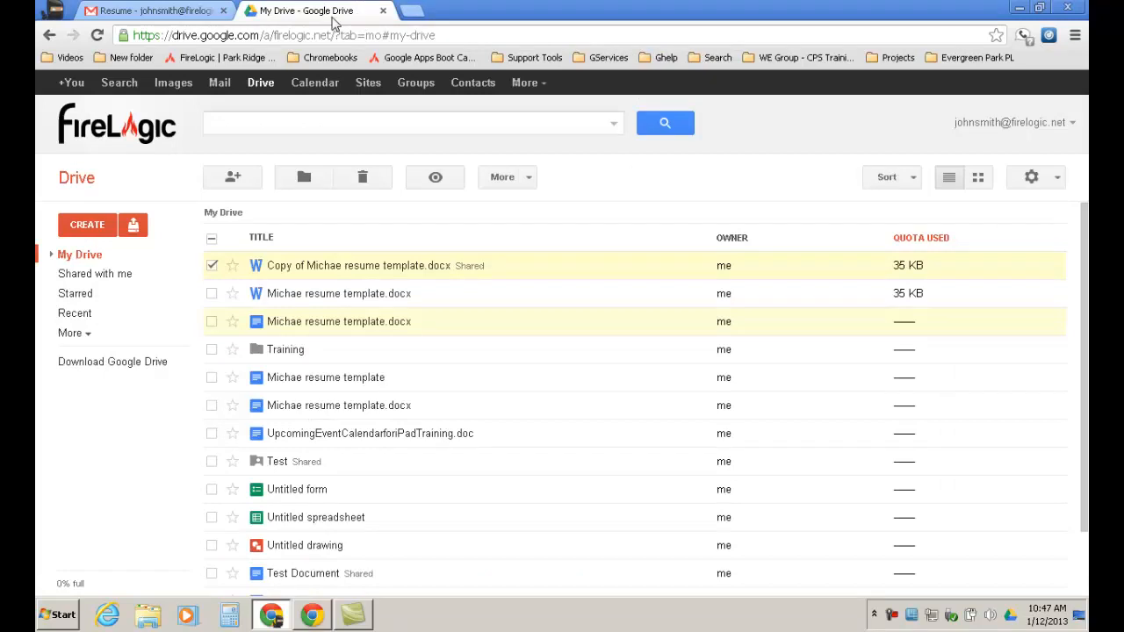
{"action": "left_click", "coordinate": [160, 12]}
{"action": "left_click", "coordinate": [318, 10]}
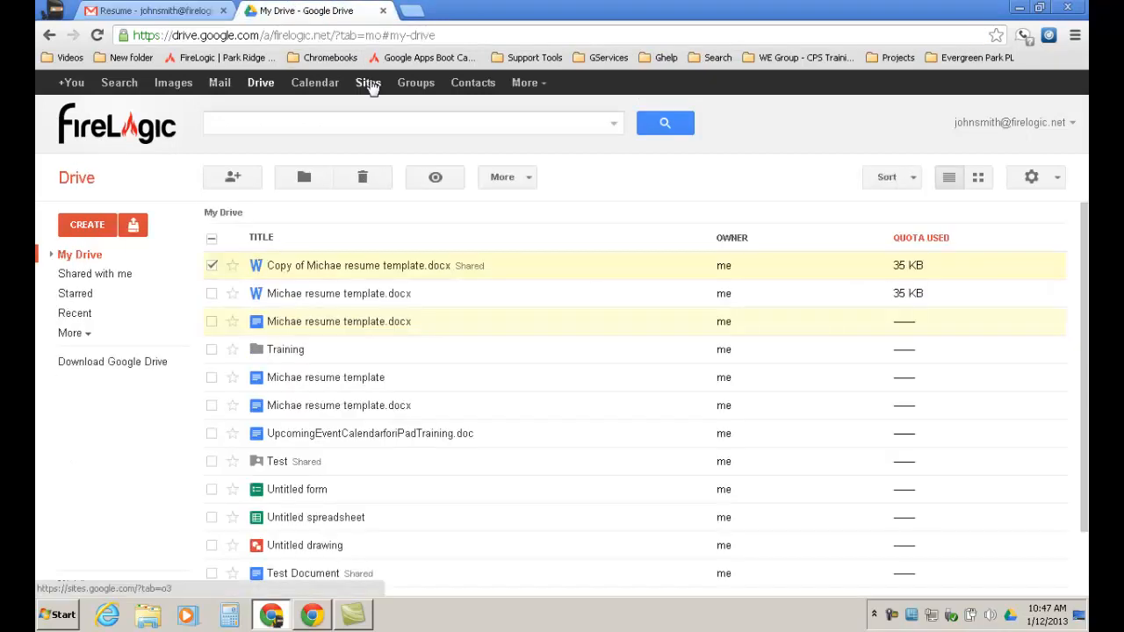
{"action": "left_click", "coordinate": [88, 225]}
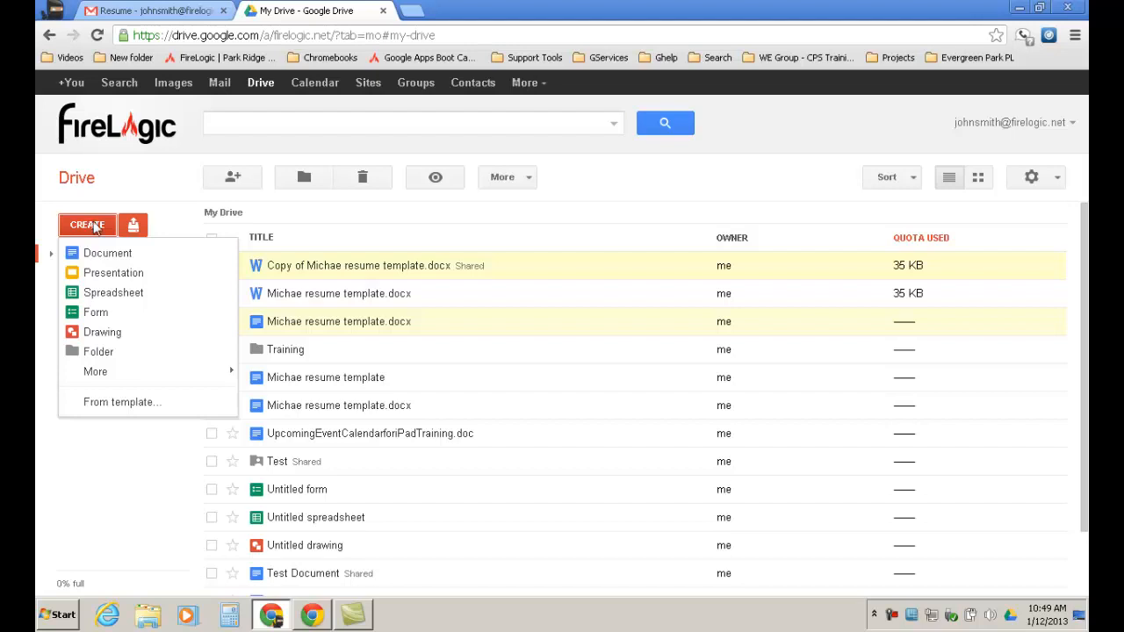
Open a Windows Explorer window showing the Documents, Downloads, Music and Pictures libraries.
{"action": "left_click", "coordinate": [148, 615]}
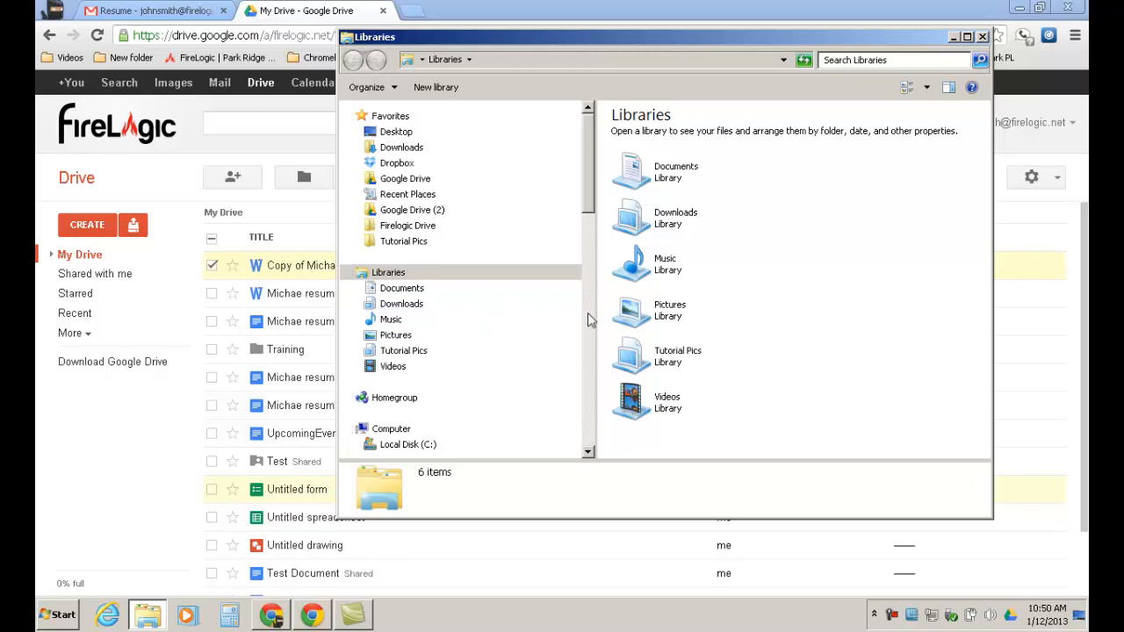
Close the Libraries window so My Drive's resume copies show again.
{"action": "left_click", "coordinate": [984, 37]}
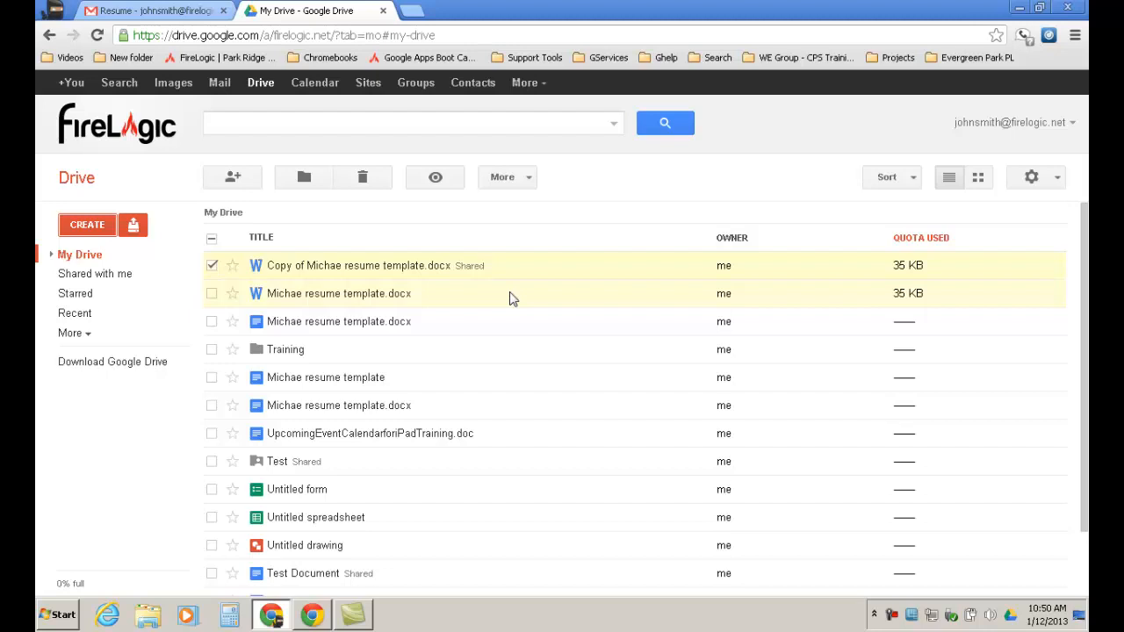
Show Drive's CREATE options: Document, Presentation, Spreadsheet, Form, Drawing, Folder, From template.
{"action": "left_click", "coordinate": [94, 228]}
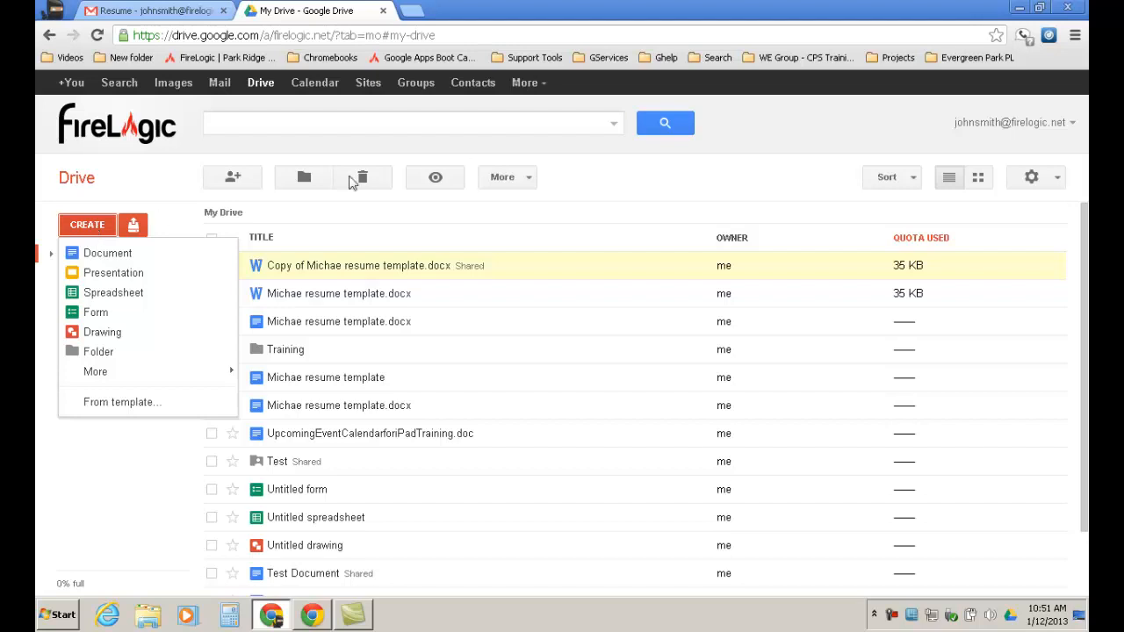
{"action": "mouse_move", "coordinate": [95, 374]}
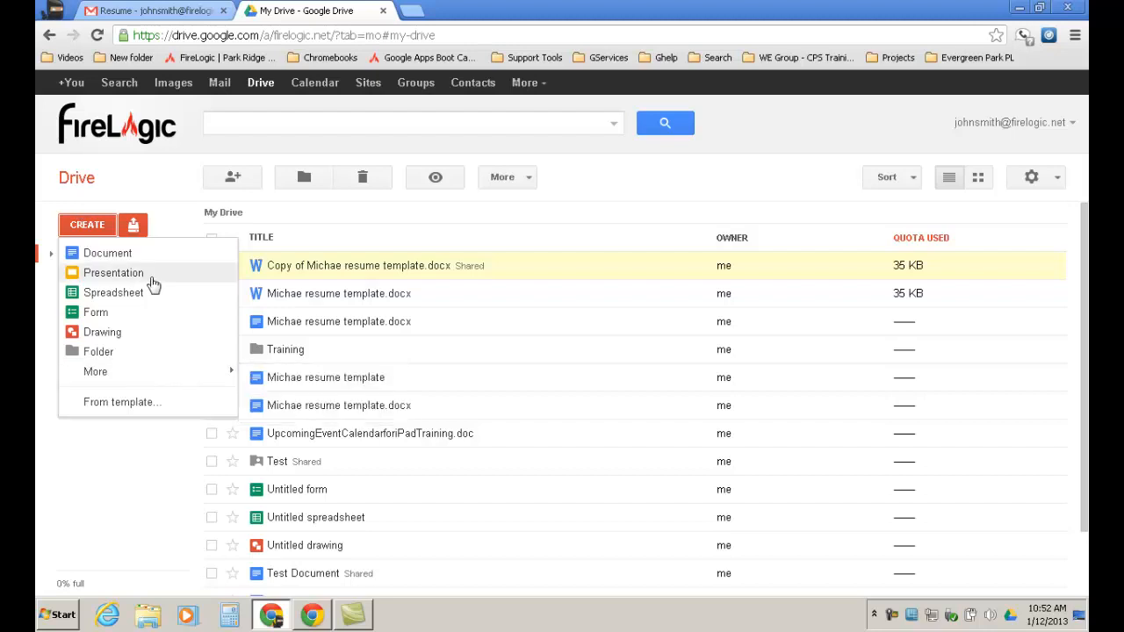
Create a new blank Untitled Google Docs document and bring up its File menu.
{"action": "left_click", "coordinate": [103, 256]}
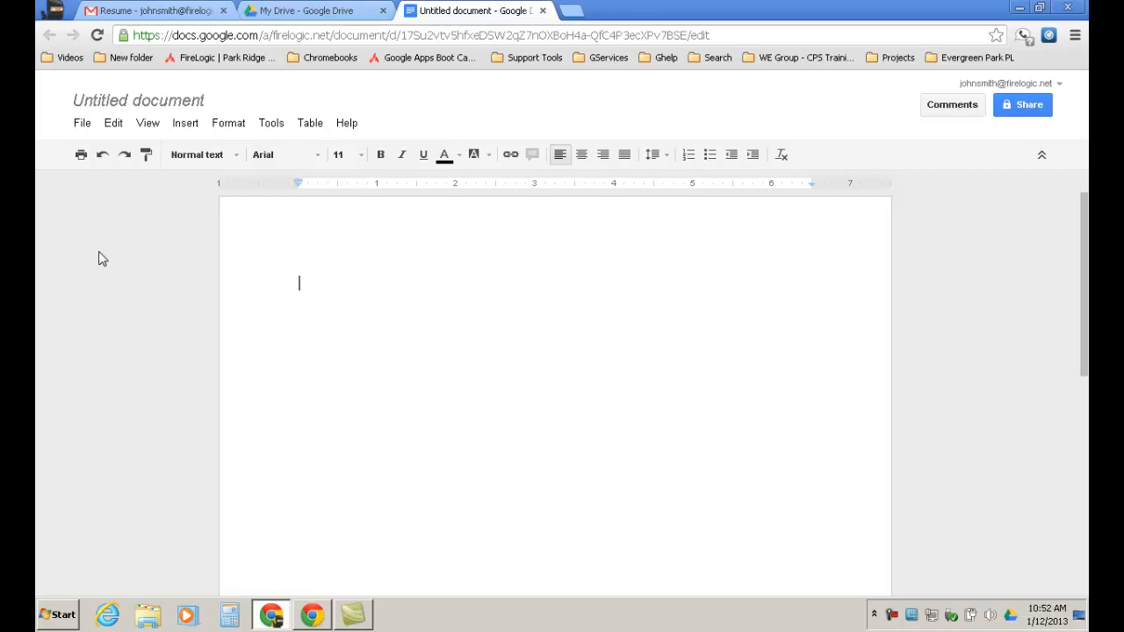
{"action": "left_click", "coordinate": [82, 124]}
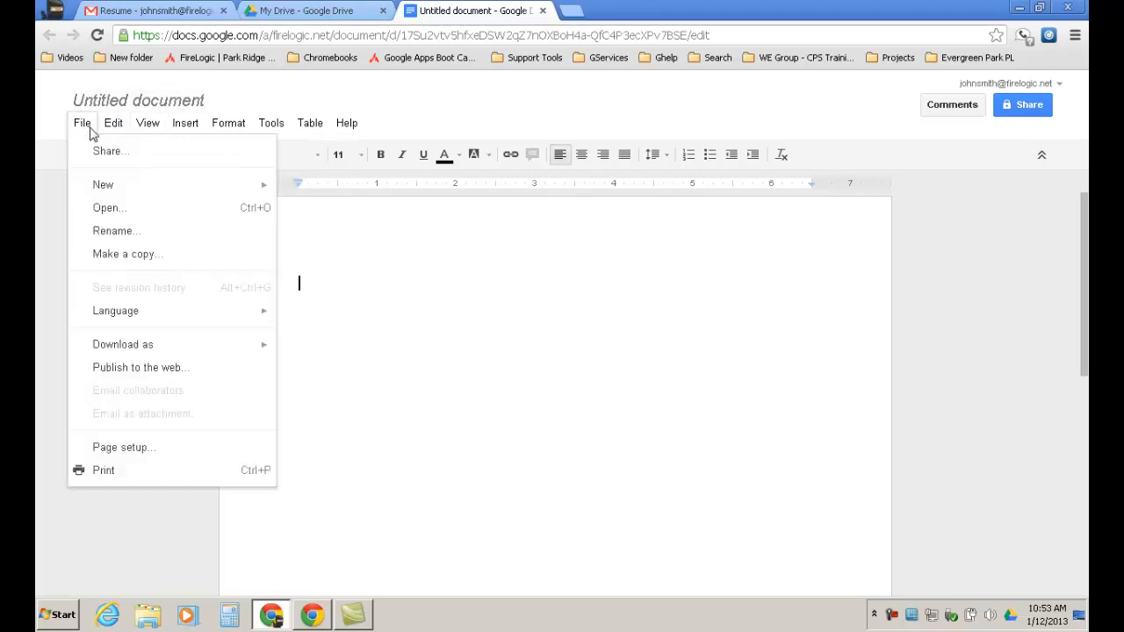
Look over the File menu commands of the blank Untitled document.
{"action": "mouse_move", "coordinate": [144, 351]}
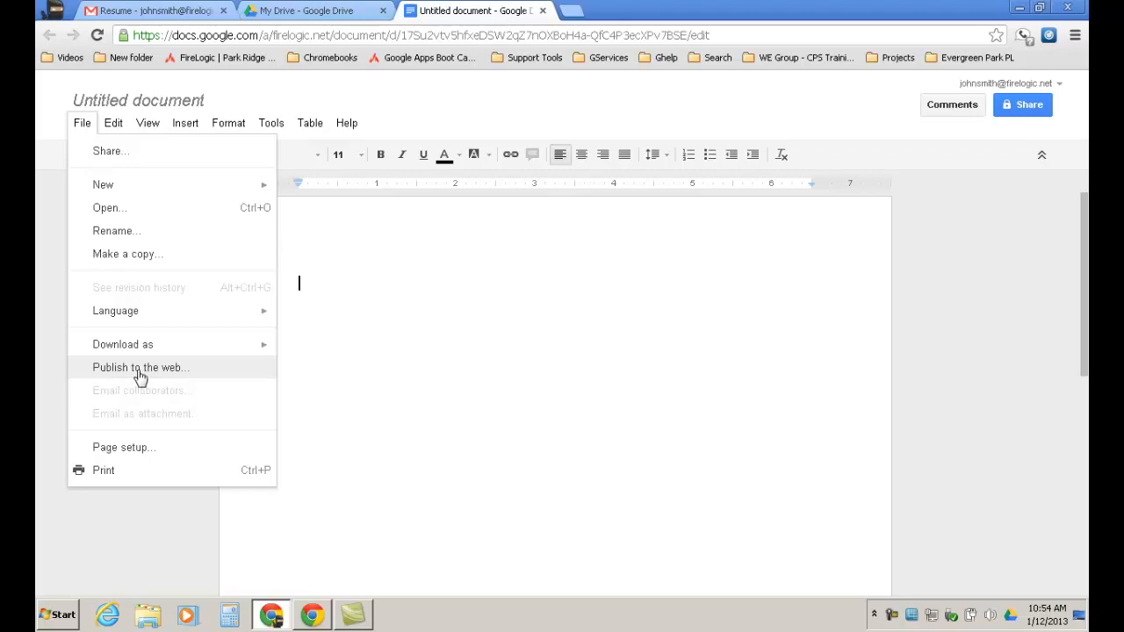
{"action": "left_click", "coordinate": [132, 449]}
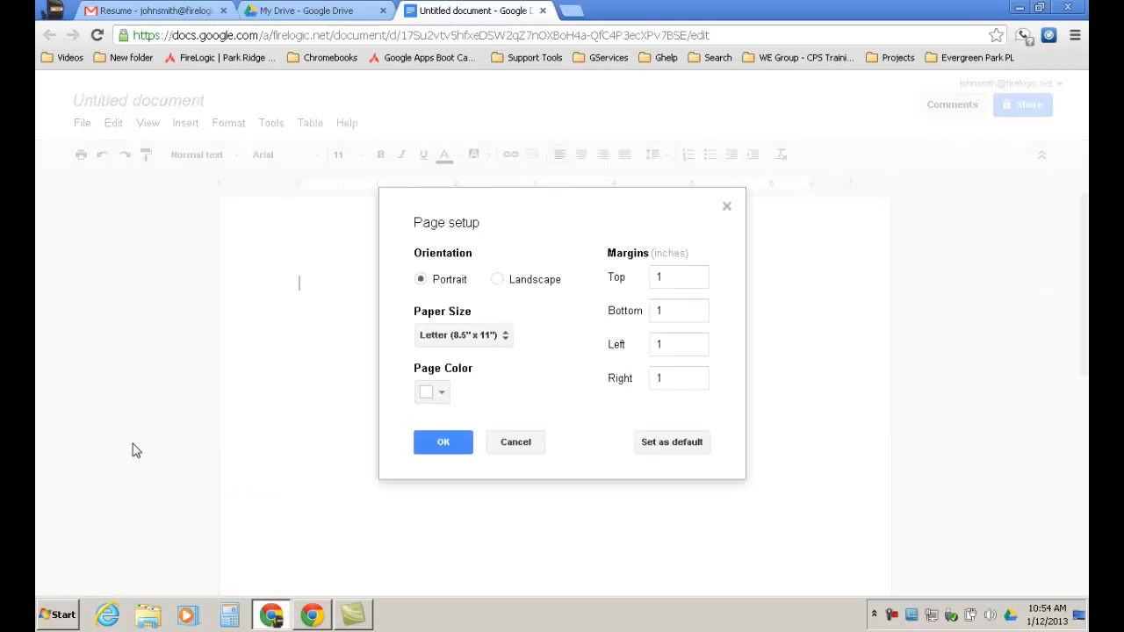
{"action": "left_click", "coordinate": [444, 394]}
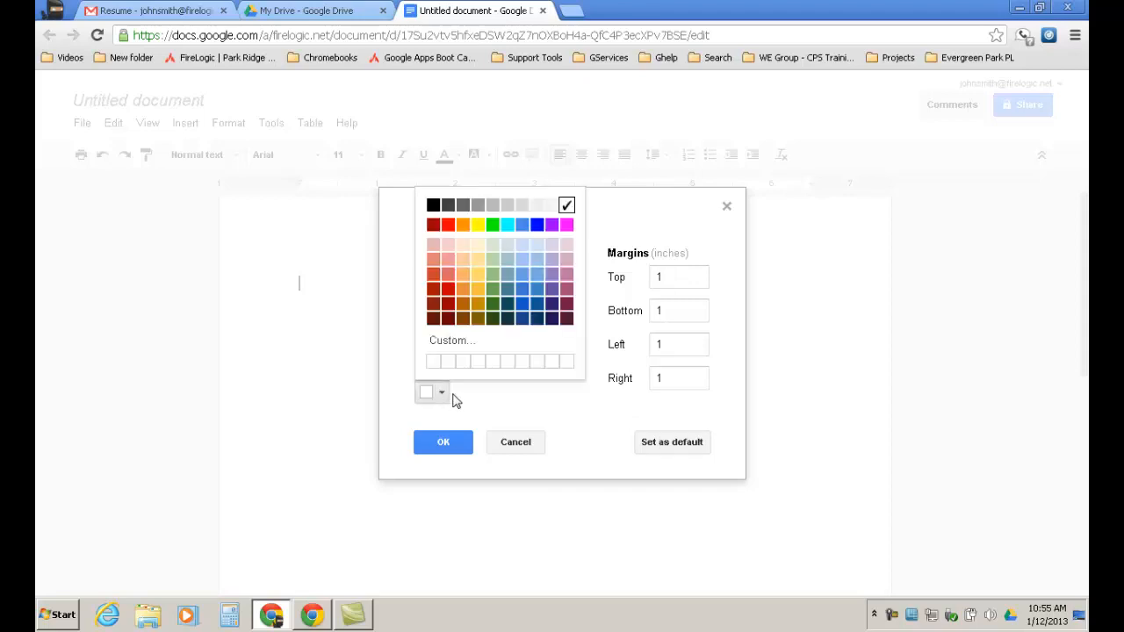
{"action": "left_click", "coordinate": [528, 391]}
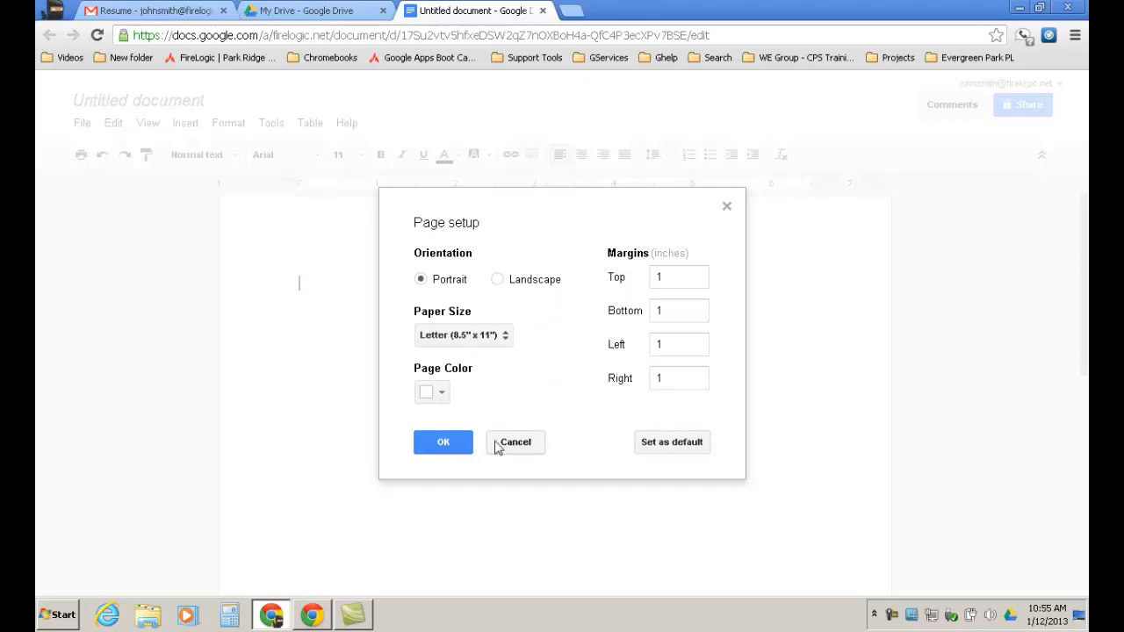
{"action": "left_click", "coordinate": [443, 444]}
{"action": "left_click", "coordinate": [83, 126]}
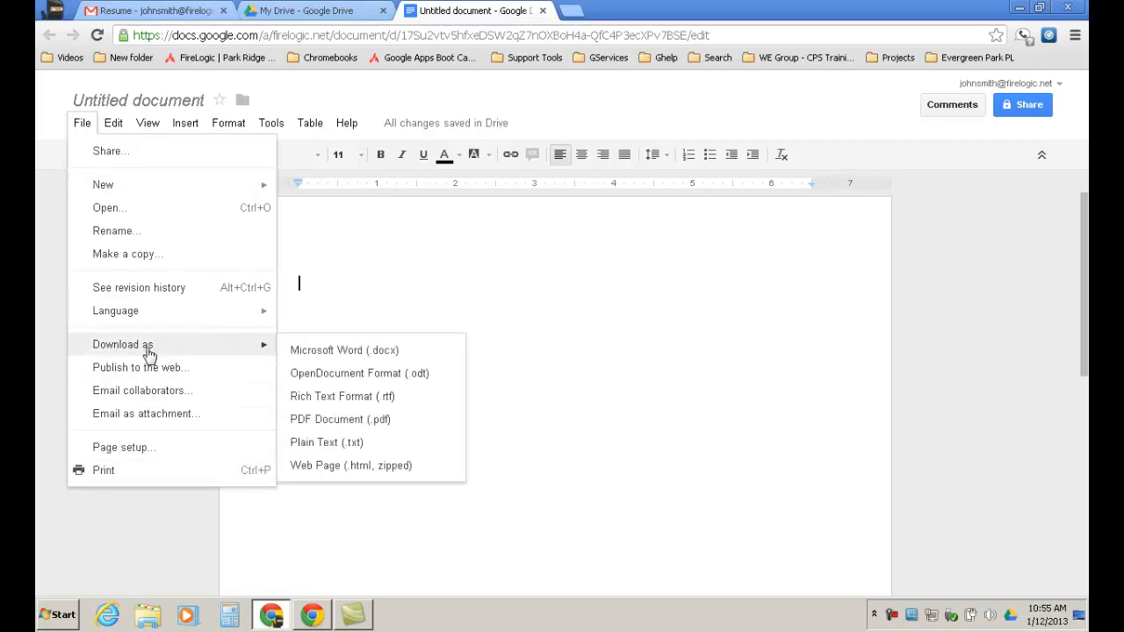
{"action": "left_click", "coordinate": [103, 471]}
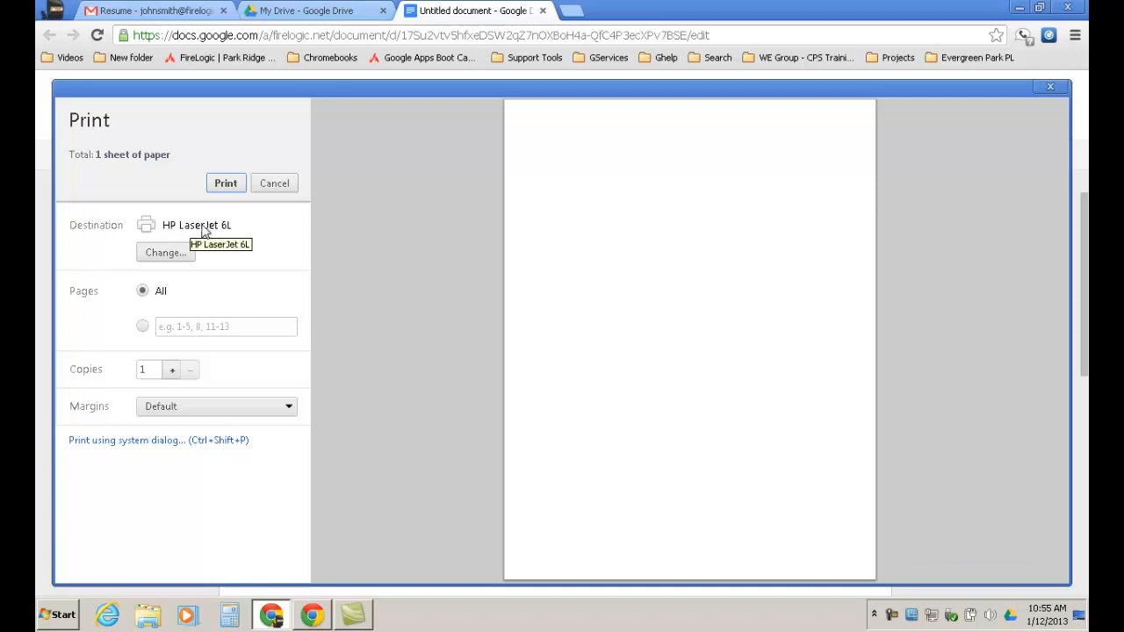
{"action": "left_click", "coordinate": [1049, 88]}
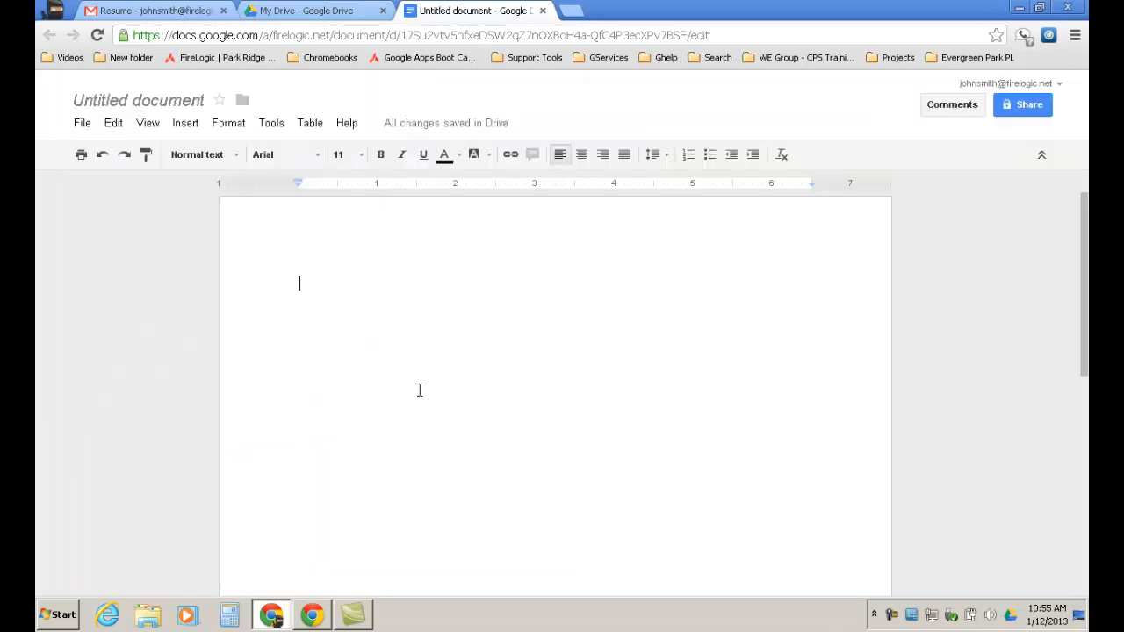
{"action": "left_click", "coordinate": [82, 123]}
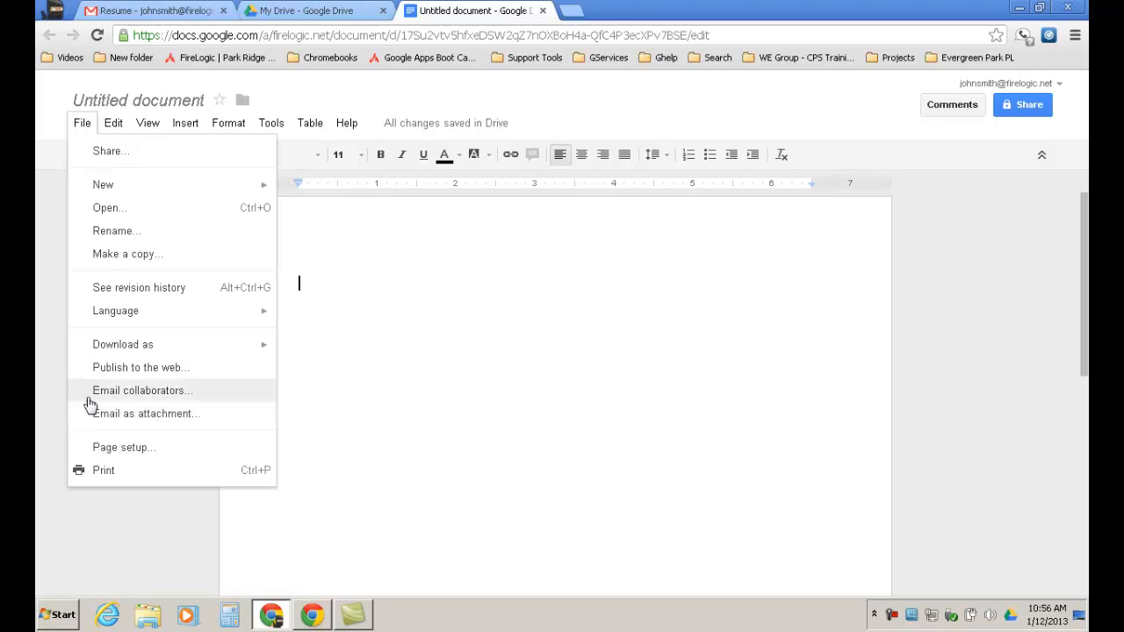
Choose Email collaborators, which first asks to name the untitled document.
{"action": "left_click", "coordinate": [134, 390]}
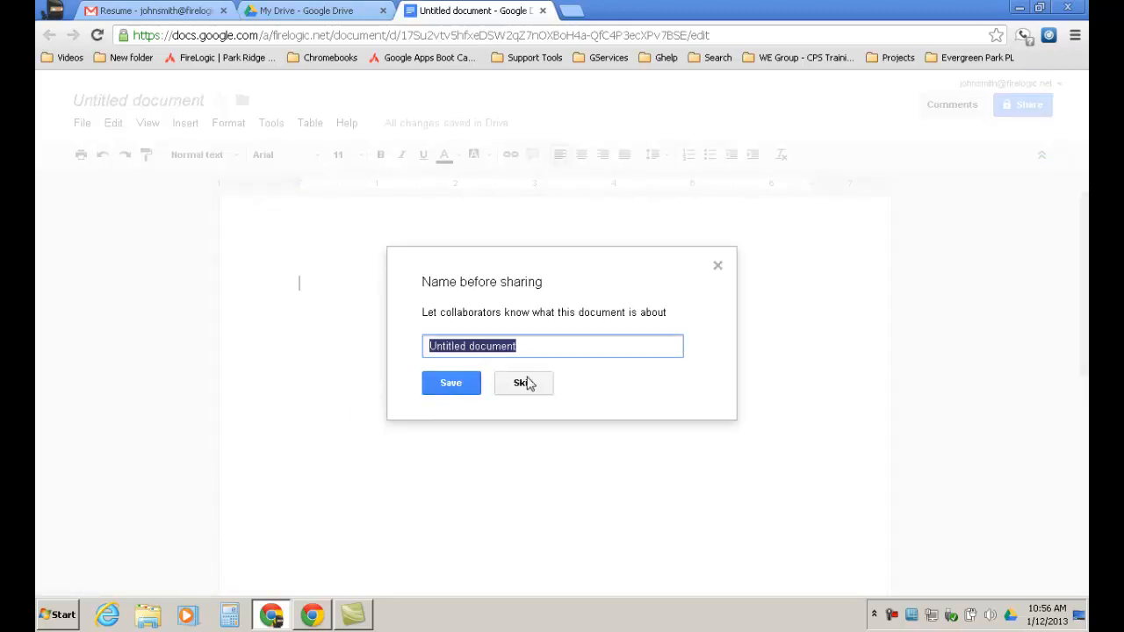
Name the document 'EPL Training Doc' and leave sharing private without adding anyone.
{"action": "type", "text": "E"}
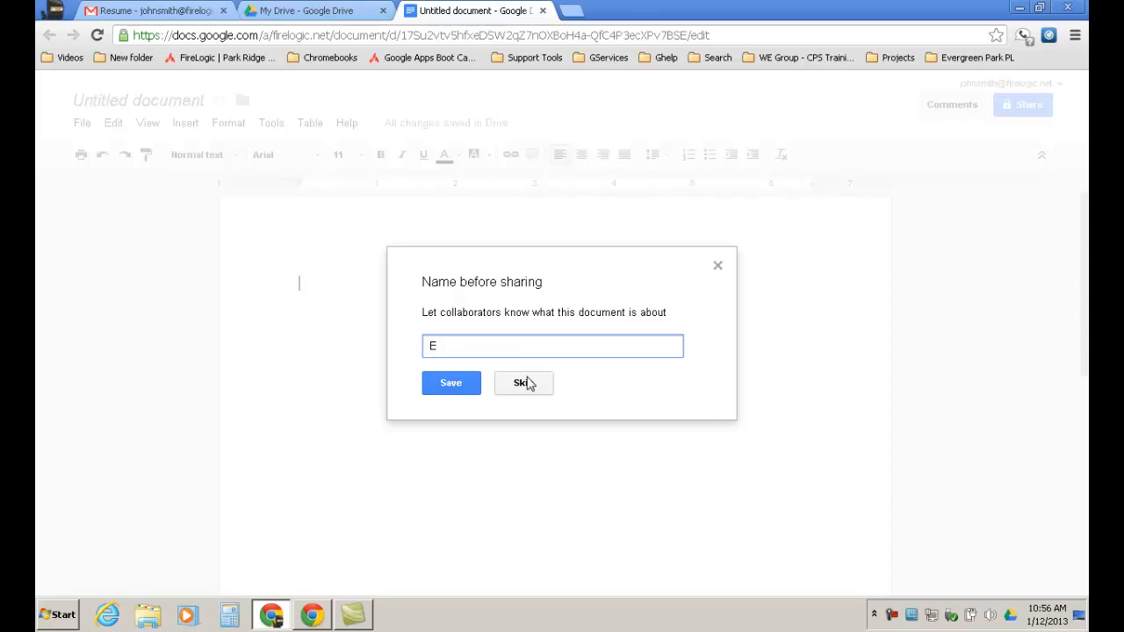
{"action": "type", "text": "PL Training Doc"}
{"action": "left_click", "coordinate": [463, 392]}
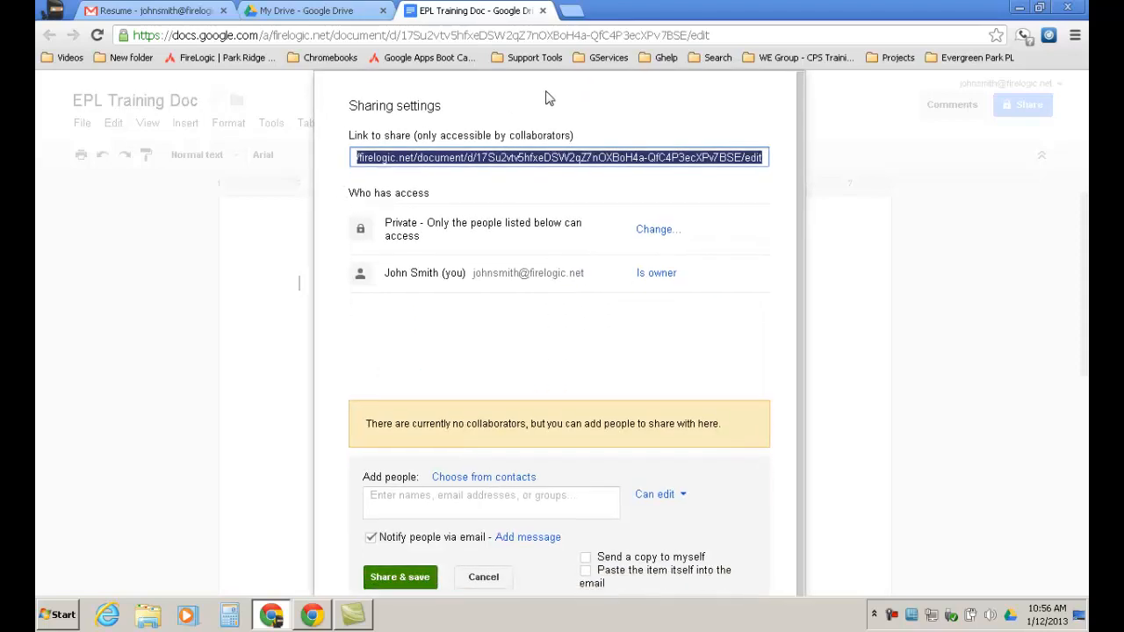
{"action": "left_click", "coordinate": [485, 576]}
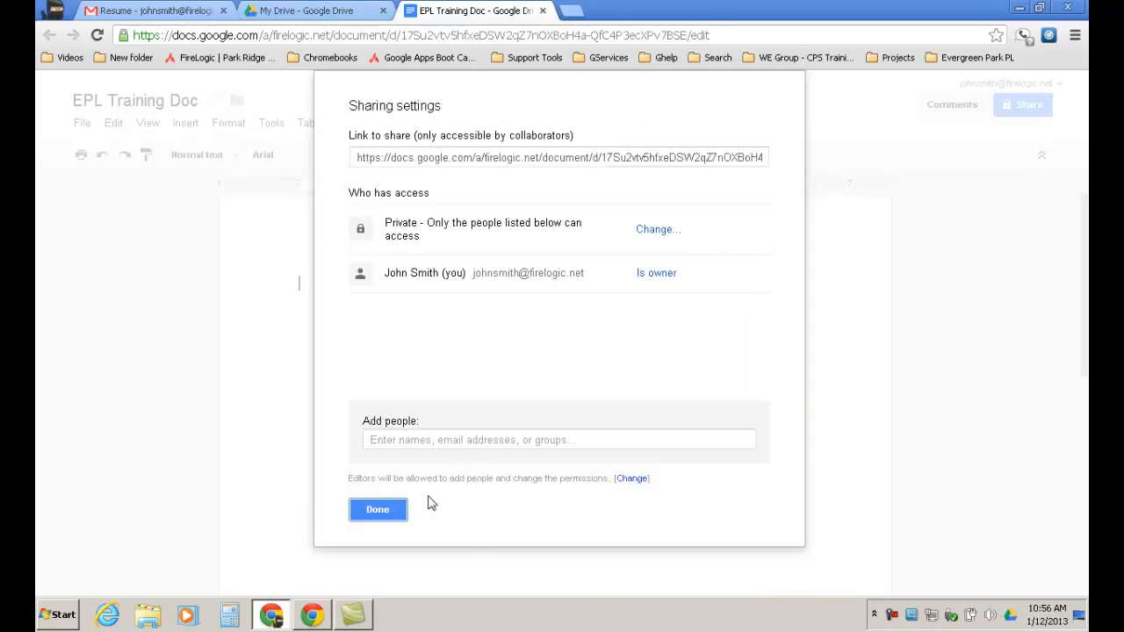
{"action": "left_click", "coordinate": [378, 509]}
Open the File menu of the empty EPL Training Doc again.
{"action": "left_click", "coordinate": [81, 123]}
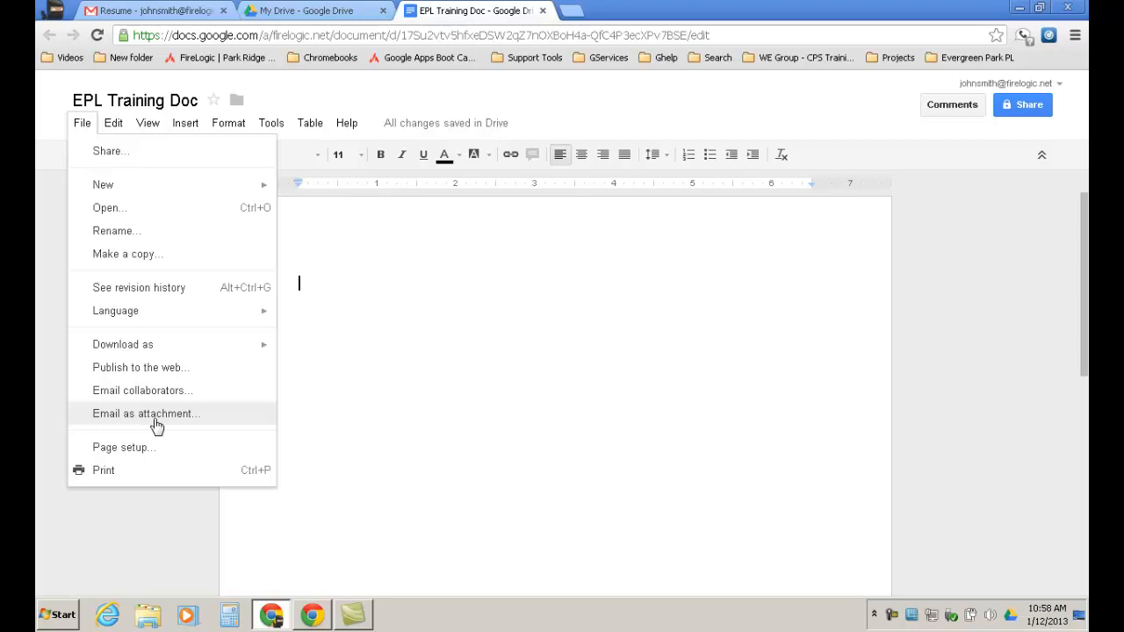
Dismiss the File menu and bring up the Edit menu.
{"action": "left_click", "coordinate": [443, 300]}
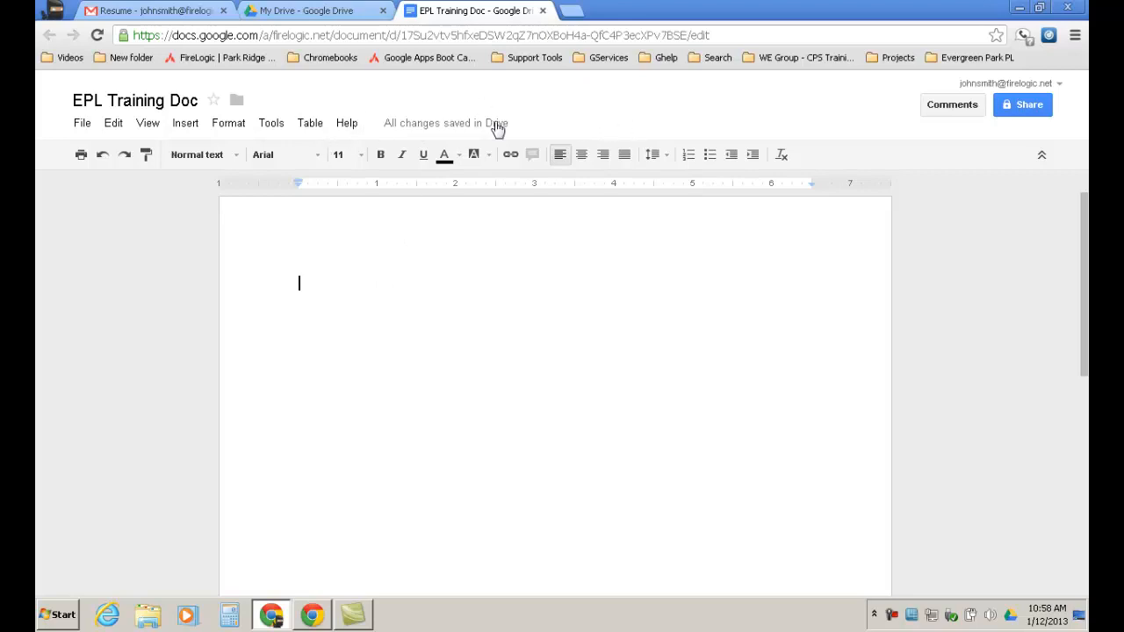
{"action": "left_click", "coordinate": [113, 124]}
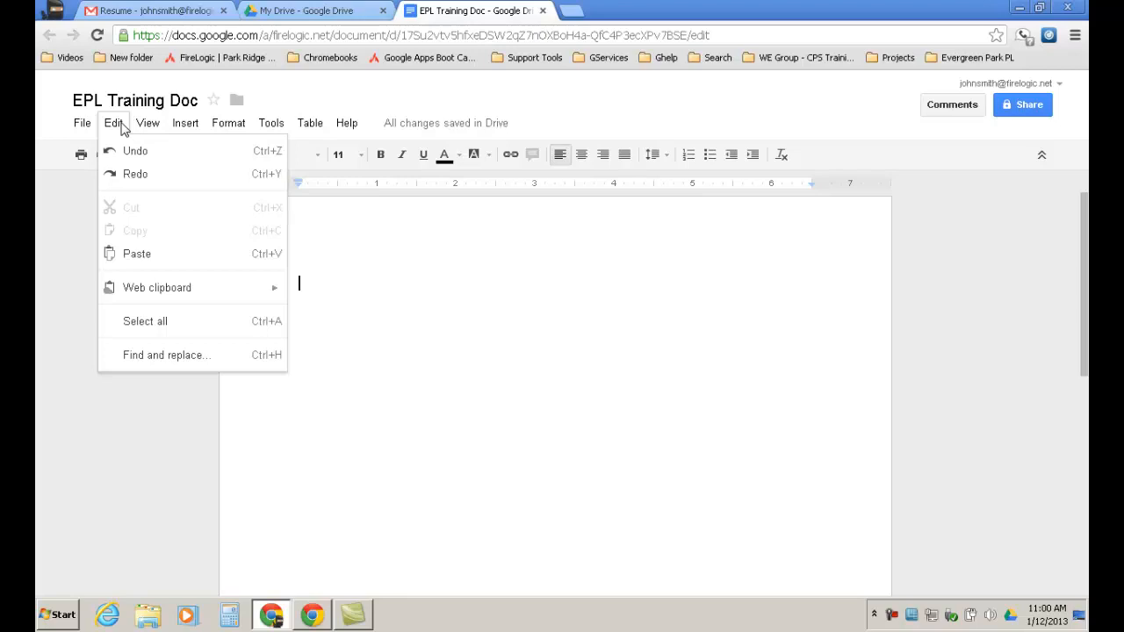
Move to the View menu and show the Document view choices, with Paginated selected.
{"action": "key", "text": "Right"}
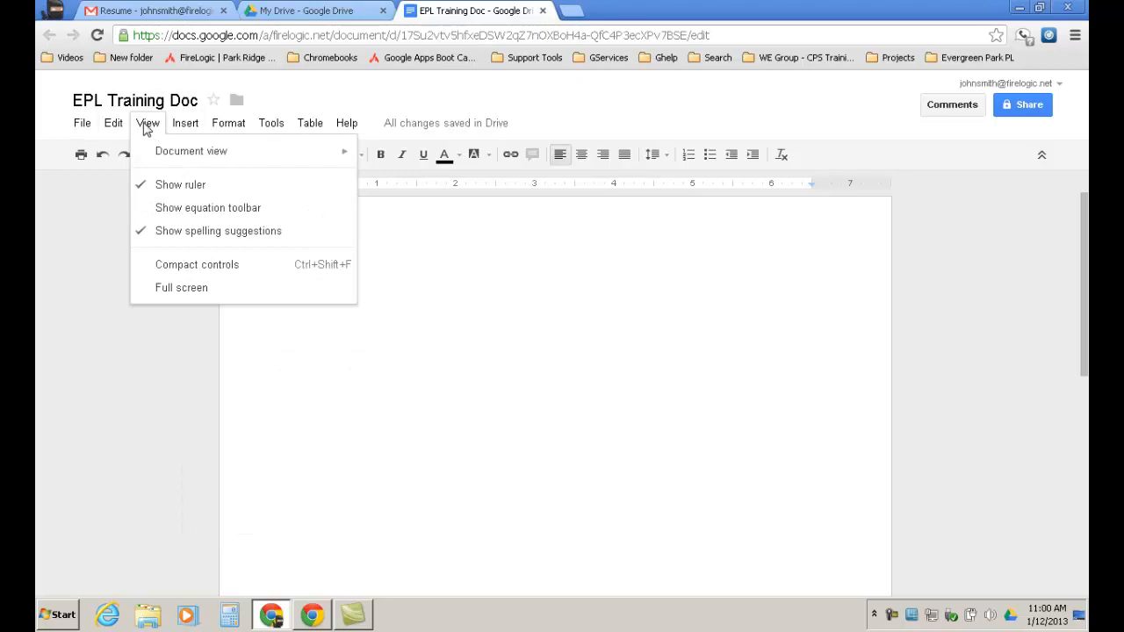
{"action": "mouse_move", "coordinate": [180, 160]}
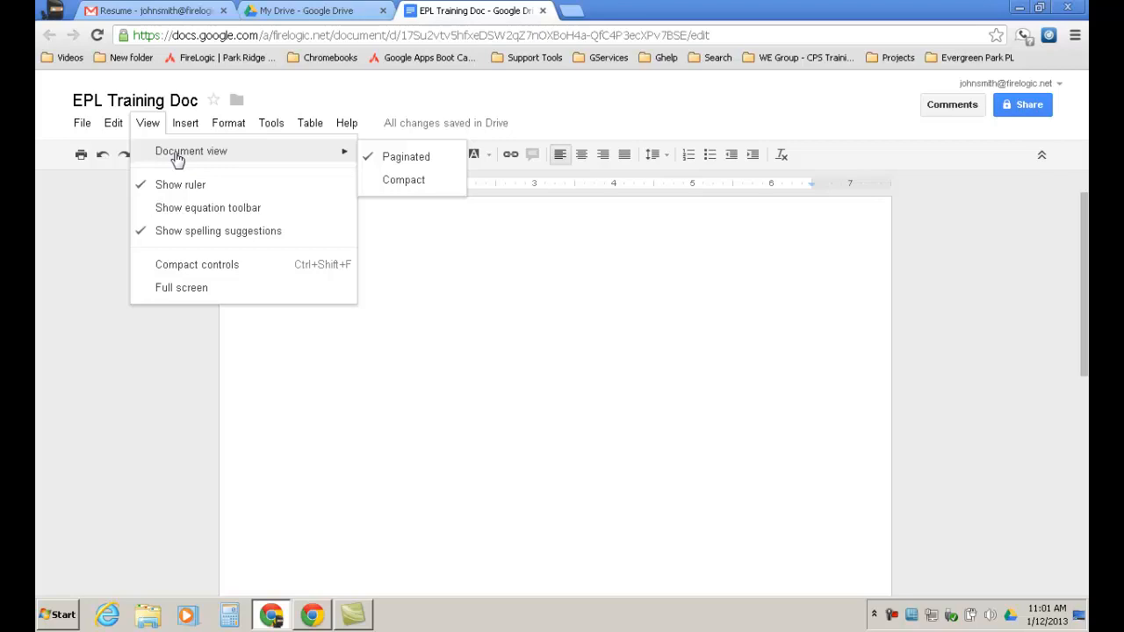
Close the View menu and show the Insert menu options.
{"action": "mouse_move", "coordinate": [180, 123]}
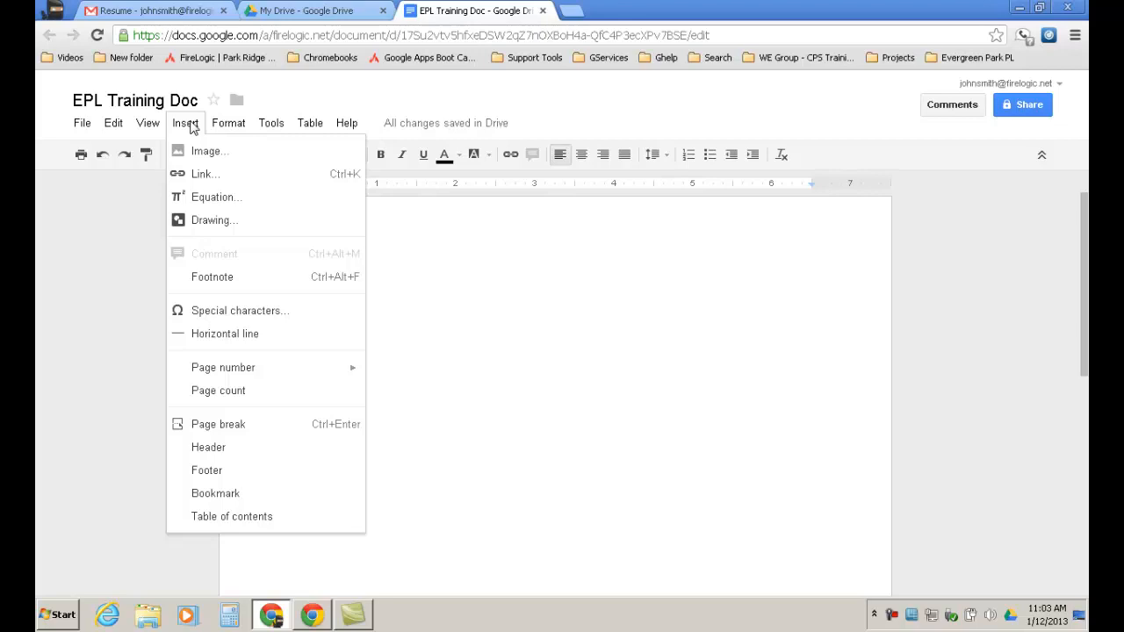
Type four lines on the blank page: Adad, Hello, a first name, and Hi.
{"action": "left_click", "coordinate": [450, 316]}
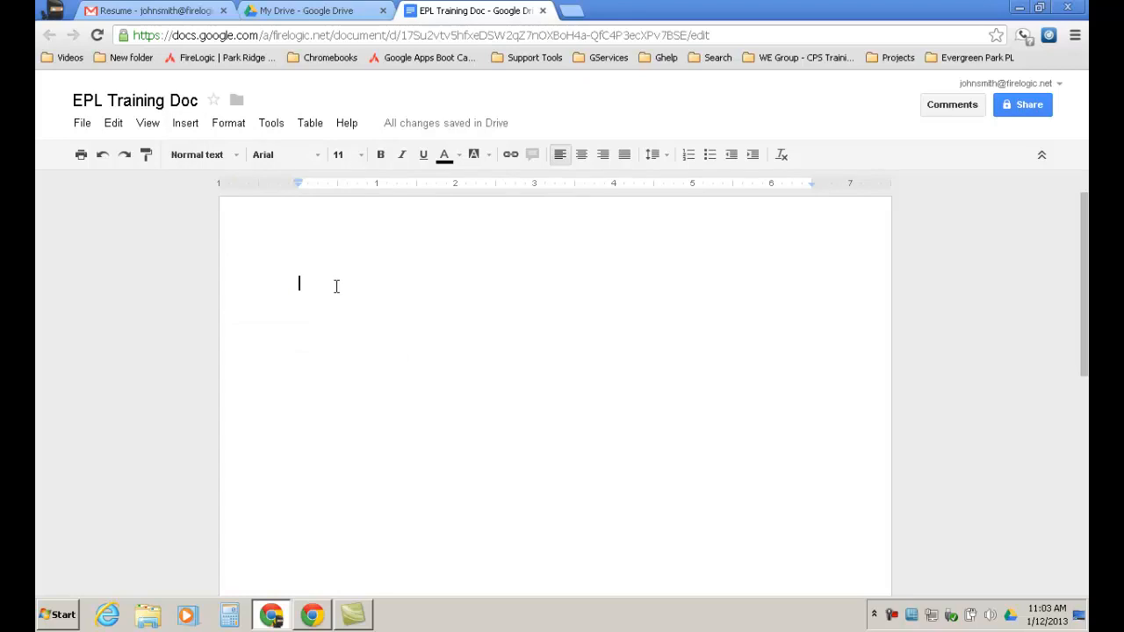
{"action": "type", "text": "dad"}
{"action": "key", "text": "Return"}
{"action": "type", "text": "Michael"}
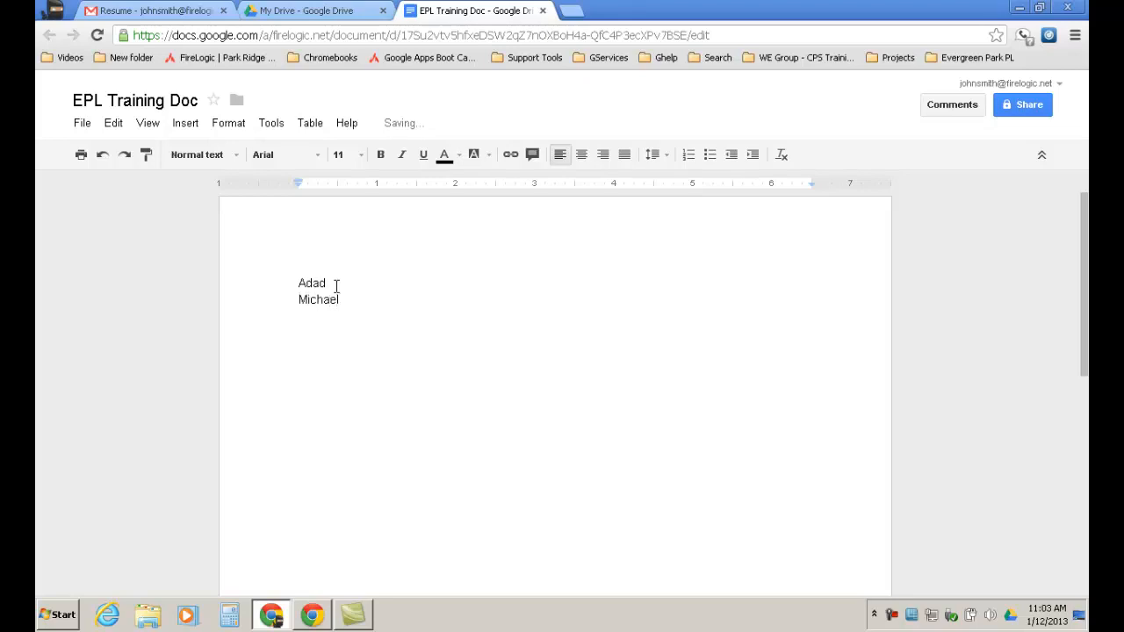
{"action": "left_click", "coordinate": [330, 279]}
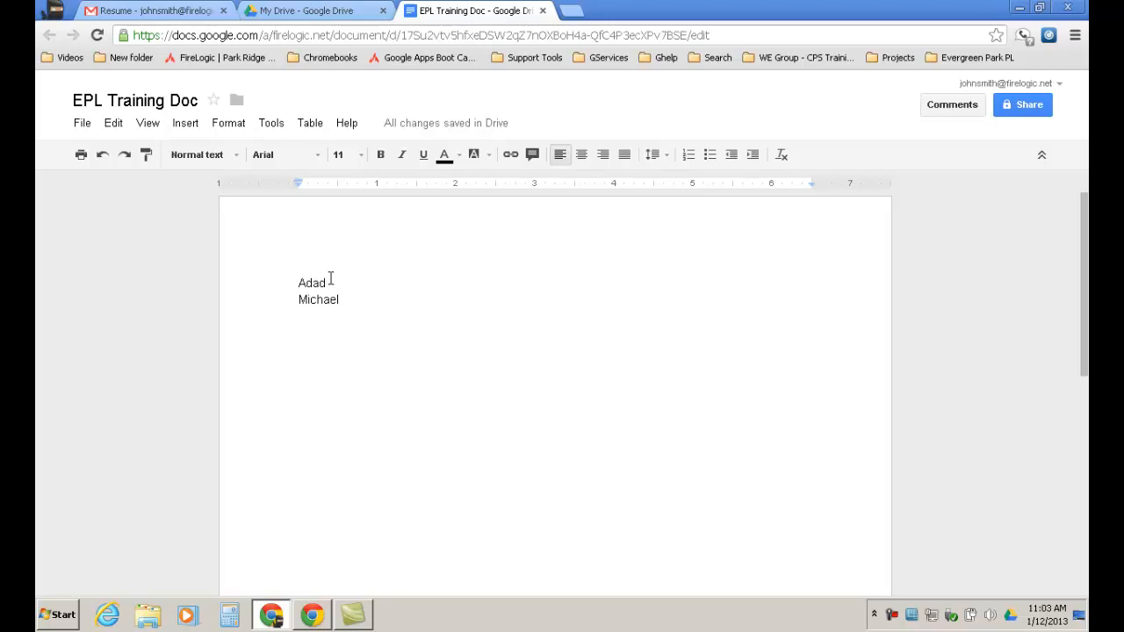
{"action": "key", "text": "Return"}
{"action": "type", "text": "Hello"}
{"action": "left_click", "coordinate": [360, 313]}
{"action": "key", "text": "Return"}
{"action": "type", "text": "Hi"}
{"action": "left_click", "coordinate": [377, 319]}
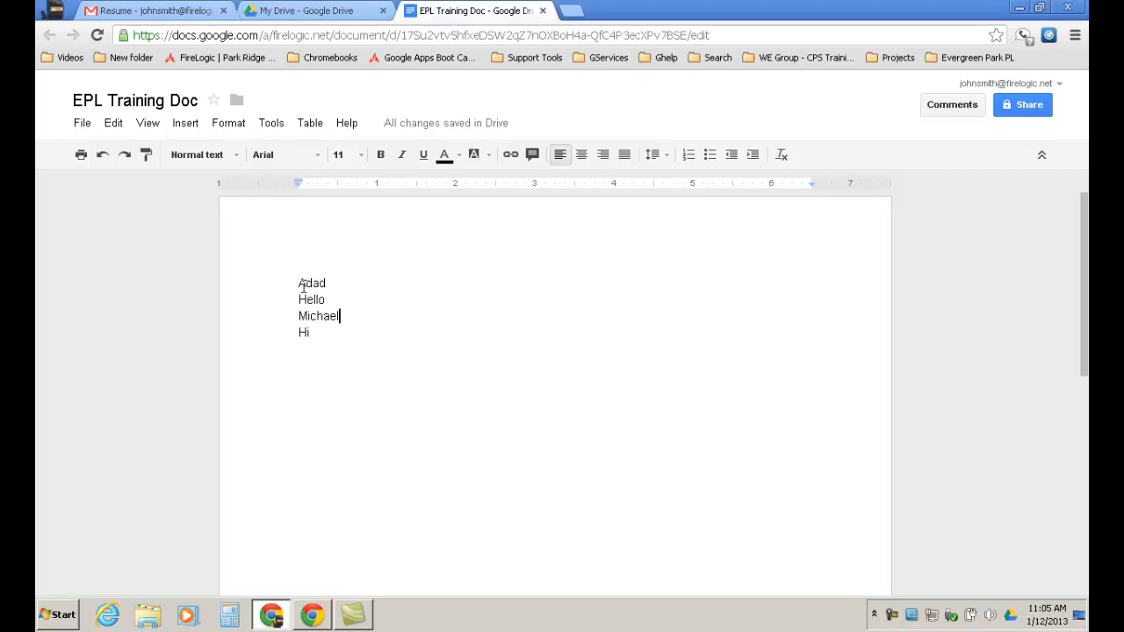
Search 'recipes' in a new browser tab and open the Allrecipes site.
{"action": "left_click", "coordinate": [573, 12]}
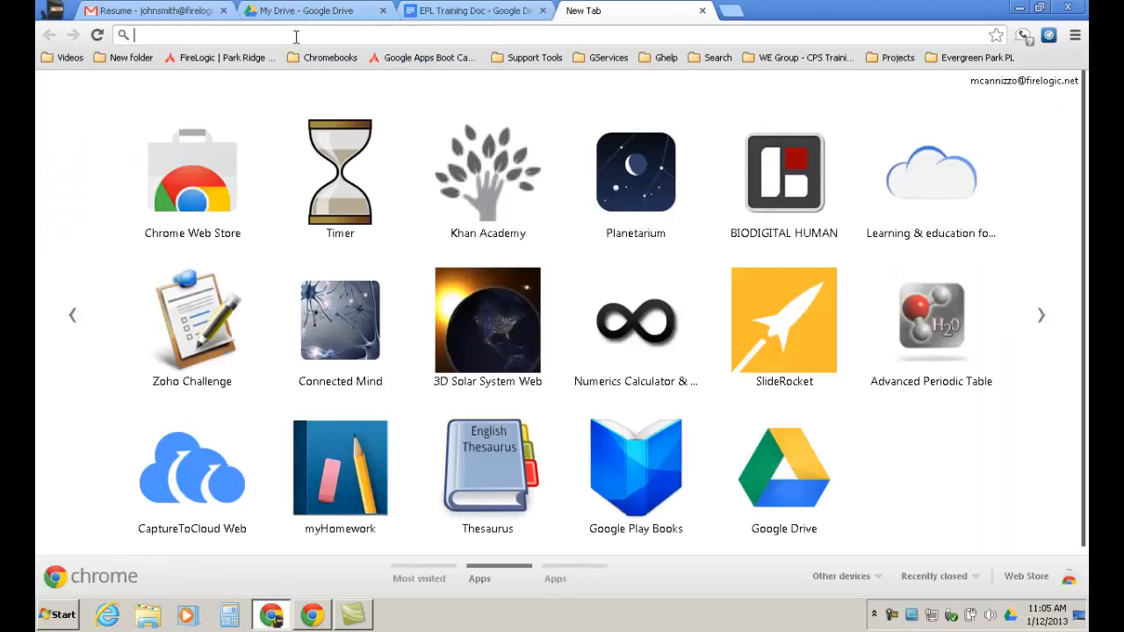
{"action": "type", "text": "Recipei"}
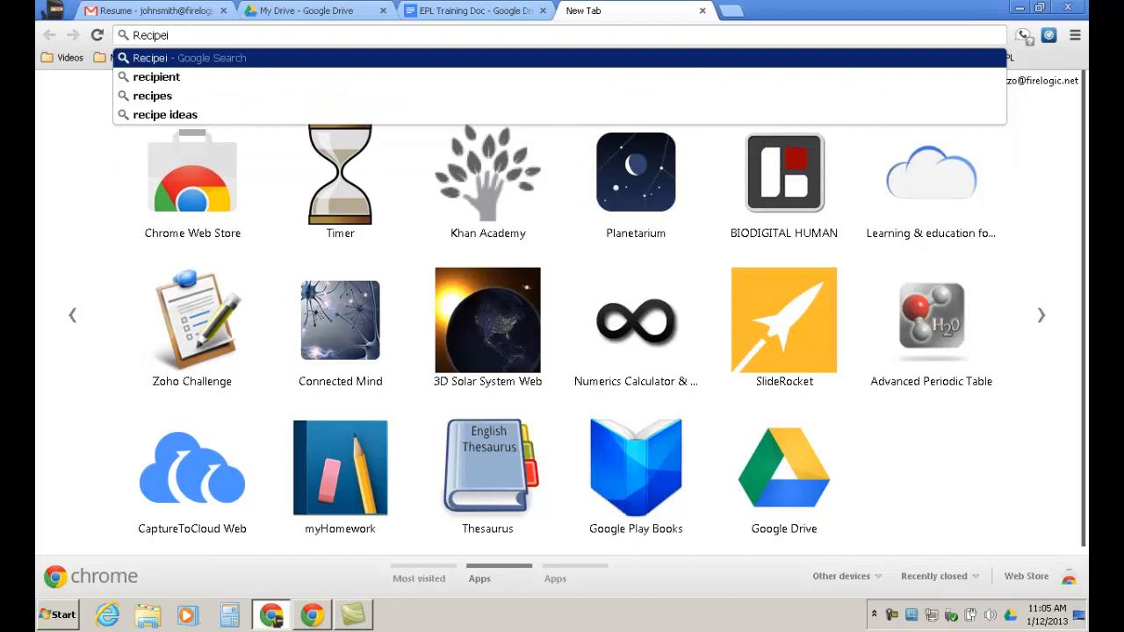
{"action": "key", "text": "Down"}
{"action": "key", "text": "Down"}
{"action": "key", "text": "Return"}
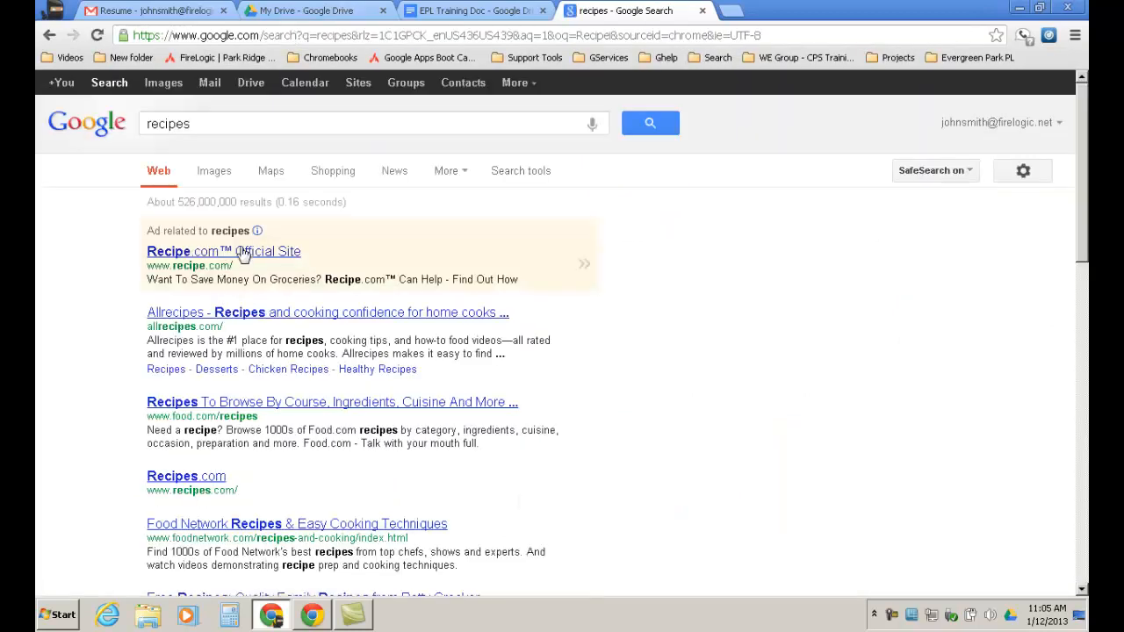
{"action": "left_click", "coordinate": [263, 315]}
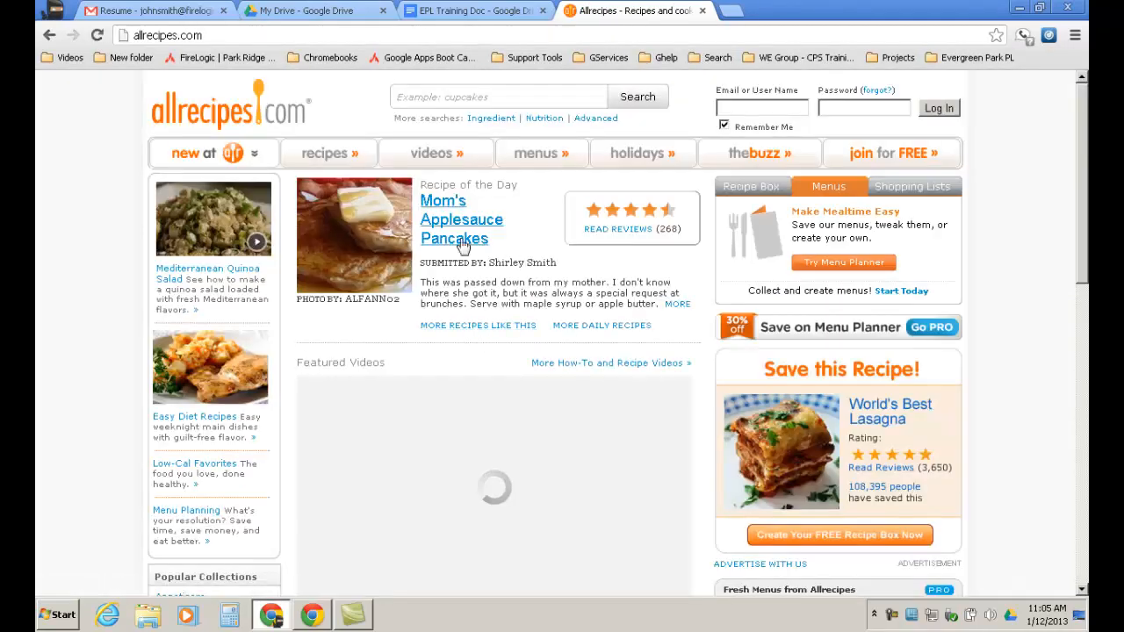
Select the Mom's Applesauce Pancakes Recipe of the Day block on Allrecipes.
{"action": "scroll", "coordinate": [589, 350], "scroll_direction": "down", "scroll_amount": 5}
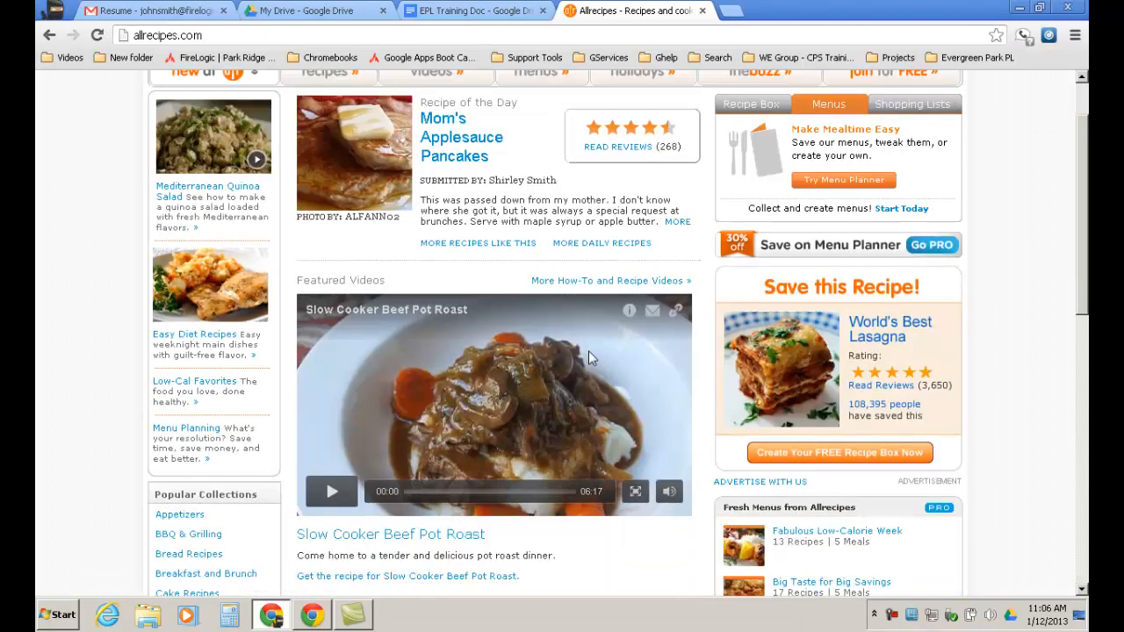
{"action": "scroll", "coordinate": [596, 350], "scroll_direction": "down", "scroll_amount": 2}
{"action": "scroll", "coordinate": [593, 346], "scroll_direction": "up", "scroll_amount": 7}
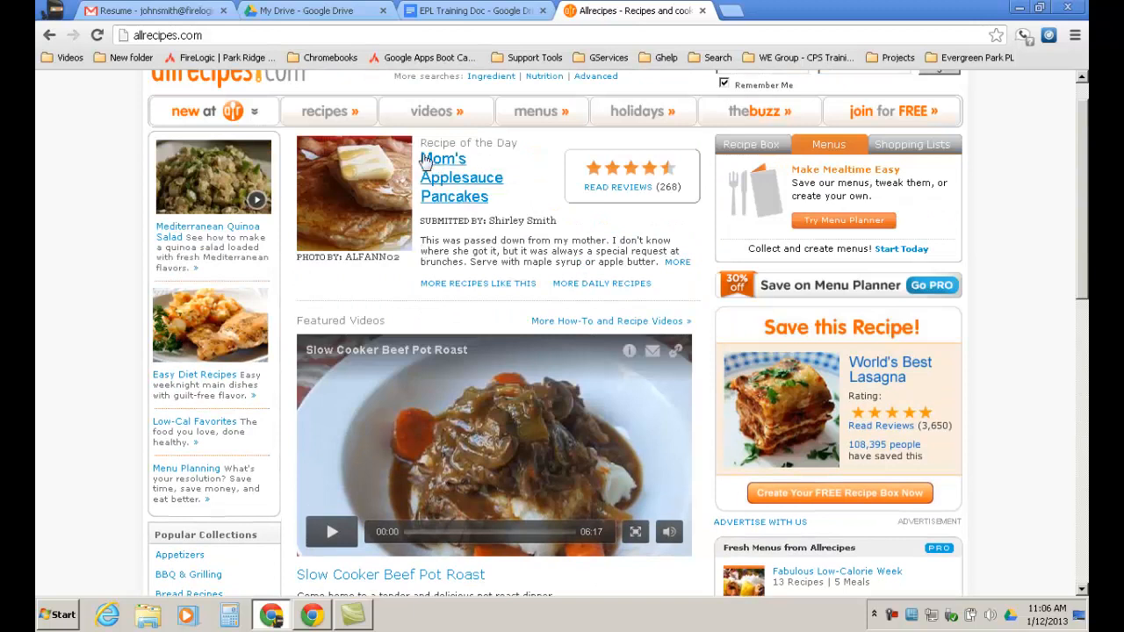
{"action": "left_click_drag", "start_coordinate": [418, 143], "coordinate": [696, 262]}
{"action": "key", "text": "ctrl+c"}
Paste the formatted recipe below Hi, undo it, then switch to Drive and Gmail.
{"action": "left_click", "coordinate": [525, 12]}
{"action": "left_click", "coordinate": [333, 338]}
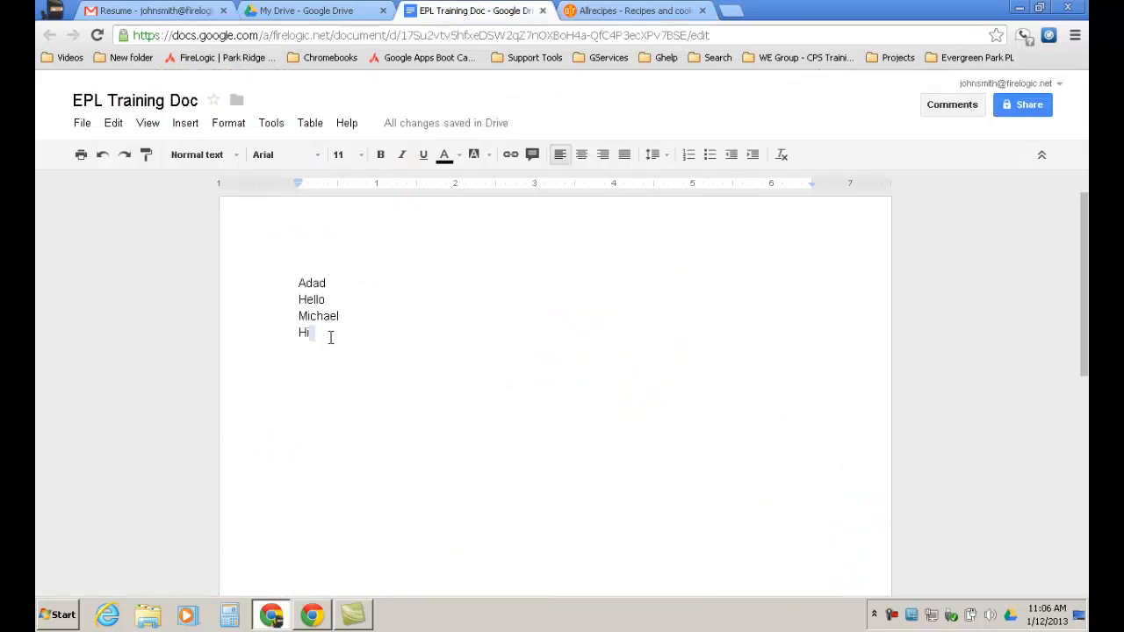
{"action": "key", "text": "Return"}
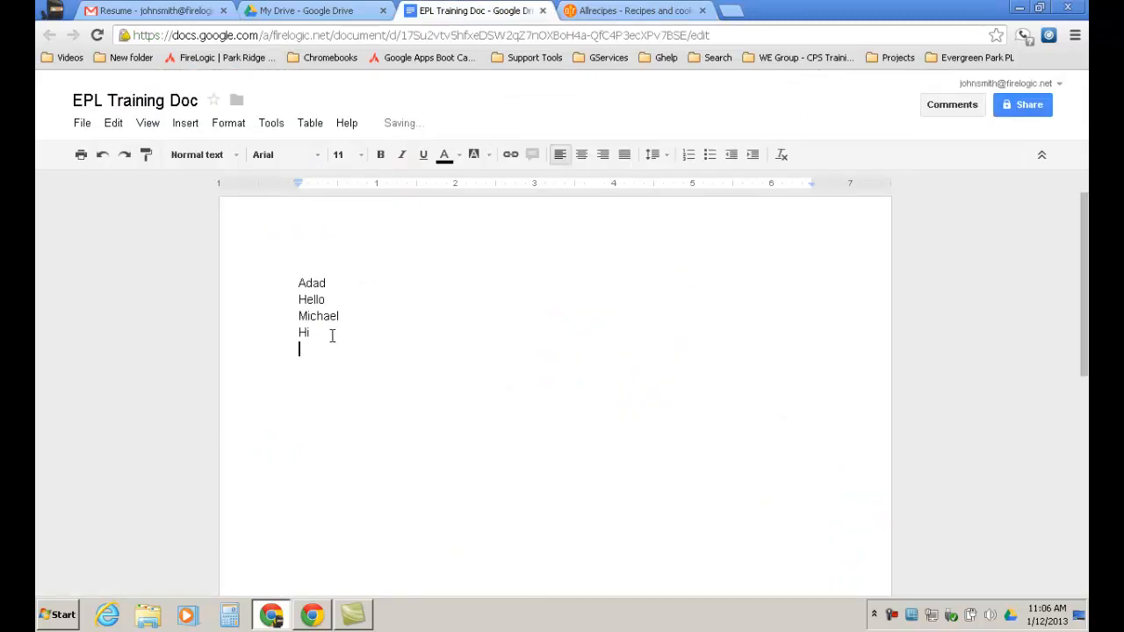
{"action": "type", "text": "Recipe of the Day READ REVIEWS (268) Mom's Applesauce Pancakes SUBMITTED BY: Shirley Smith This was passed down from my mother. I don't know where she got it, but it was always a special request at brunches. Serve with maple syrup or apple butter.  MORE"}
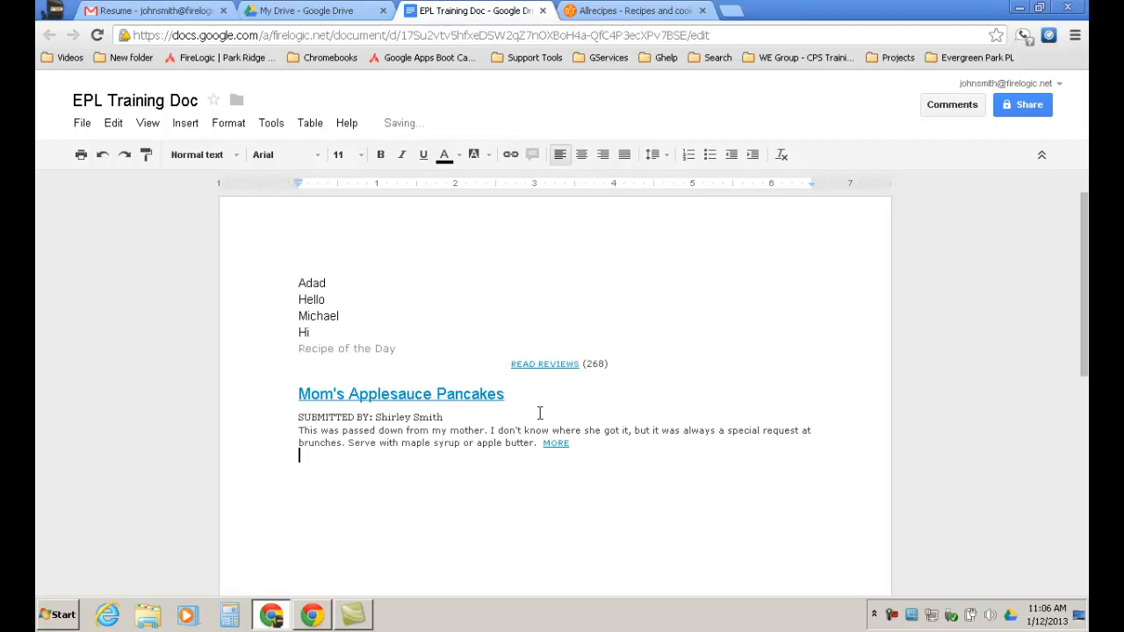
{"action": "key", "text": "ctrl+z"}
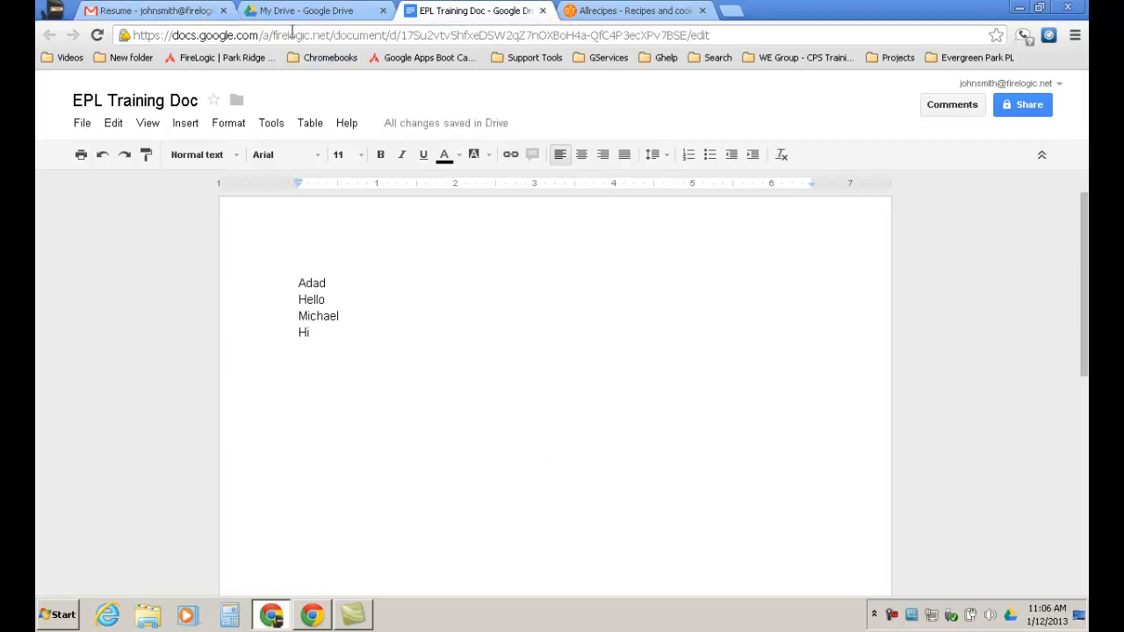
{"action": "left_click", "coordinate": [342, 15]}
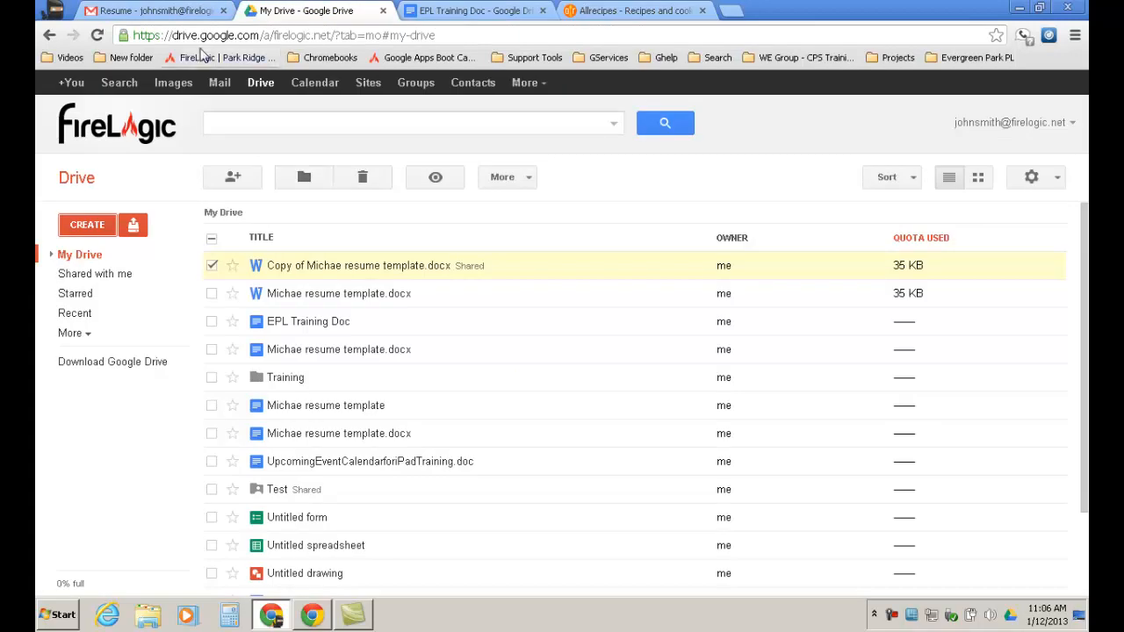
{"action": "left_click", "coordinate": [155, 12]}
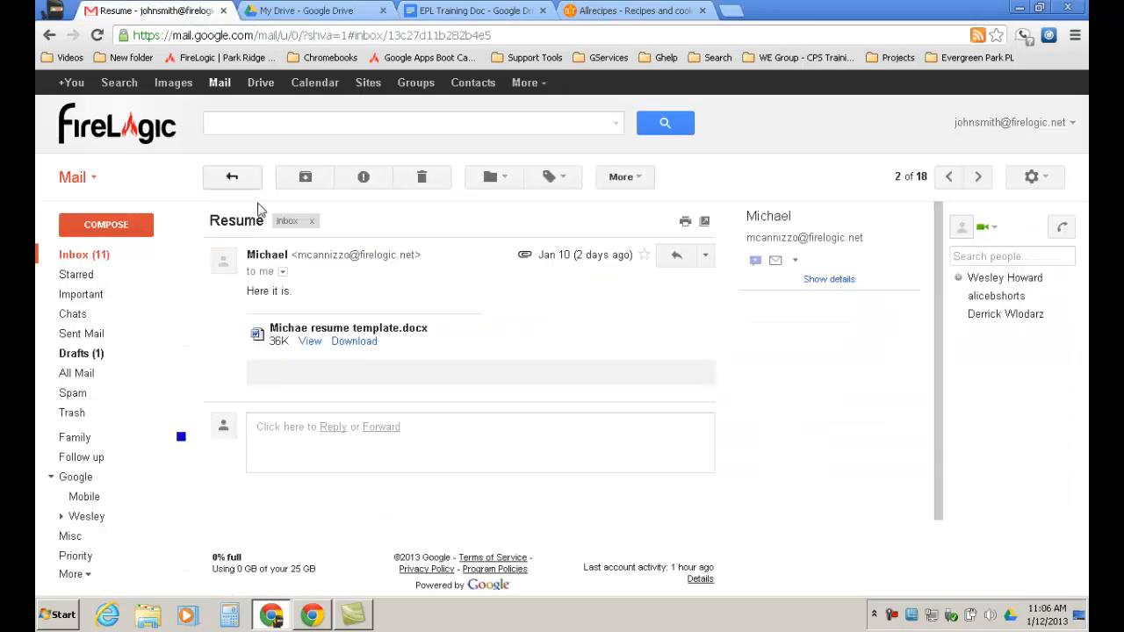
Paste the recipe into a new Gmail draft, convert it to plain text, and select it.
{"action": "left_click", "coordinate": [130, 226]}
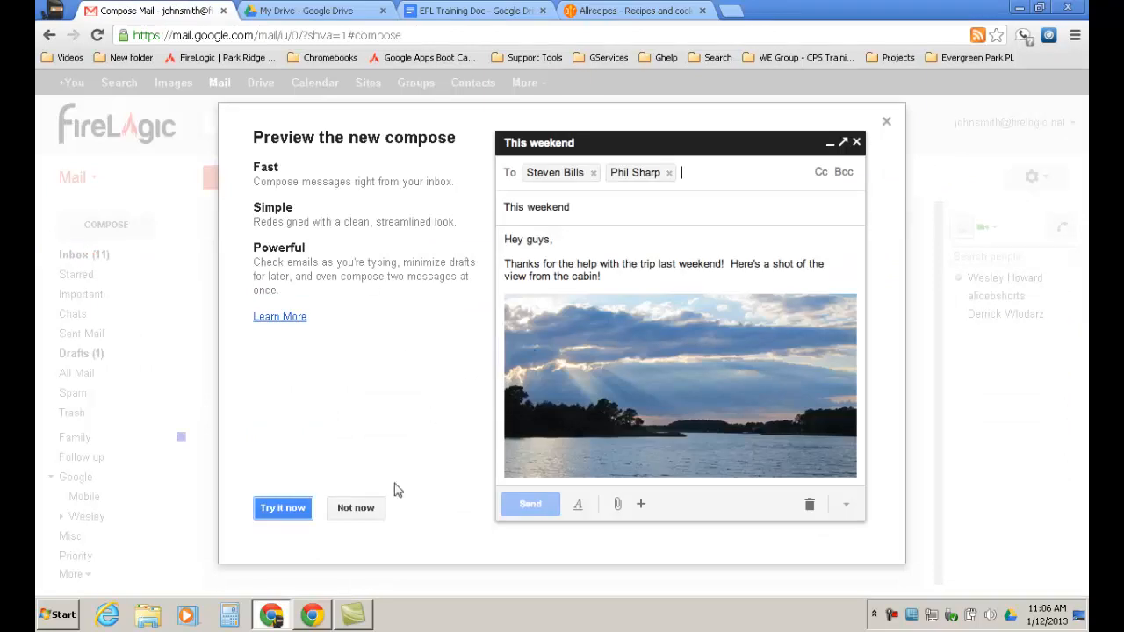
{"action": "left_click", "coordinate": [358, 508]}
{"action": "left_click", "coordinate": [376, 380]}
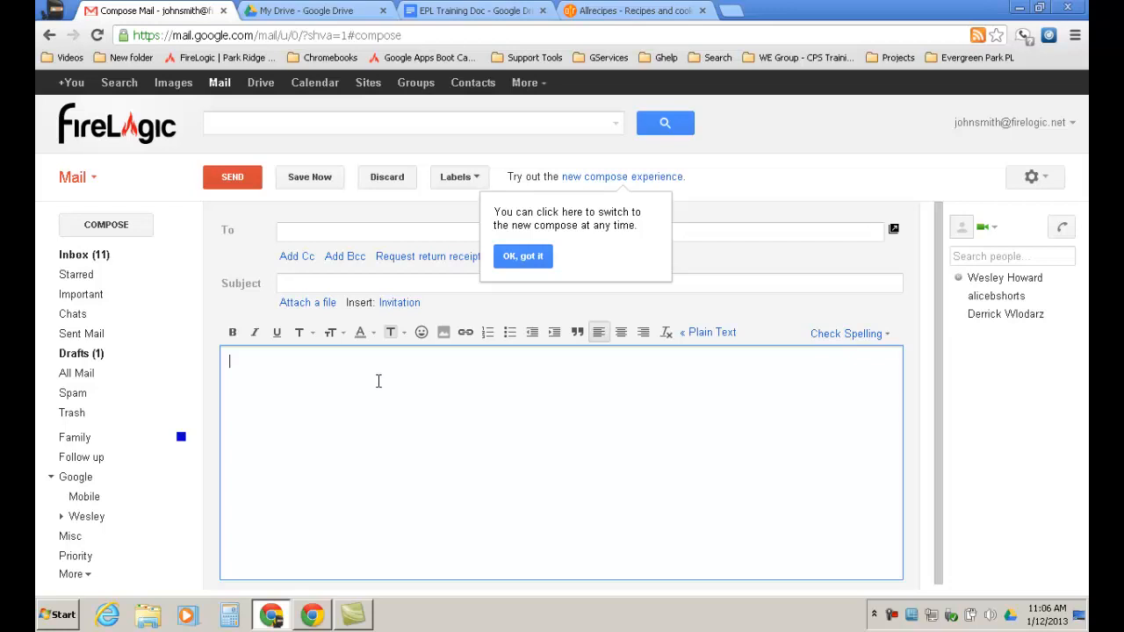
{"action": "key", "text": "ctrl+v"}
{"action": "left_click", "coordinate": [711, 332]}
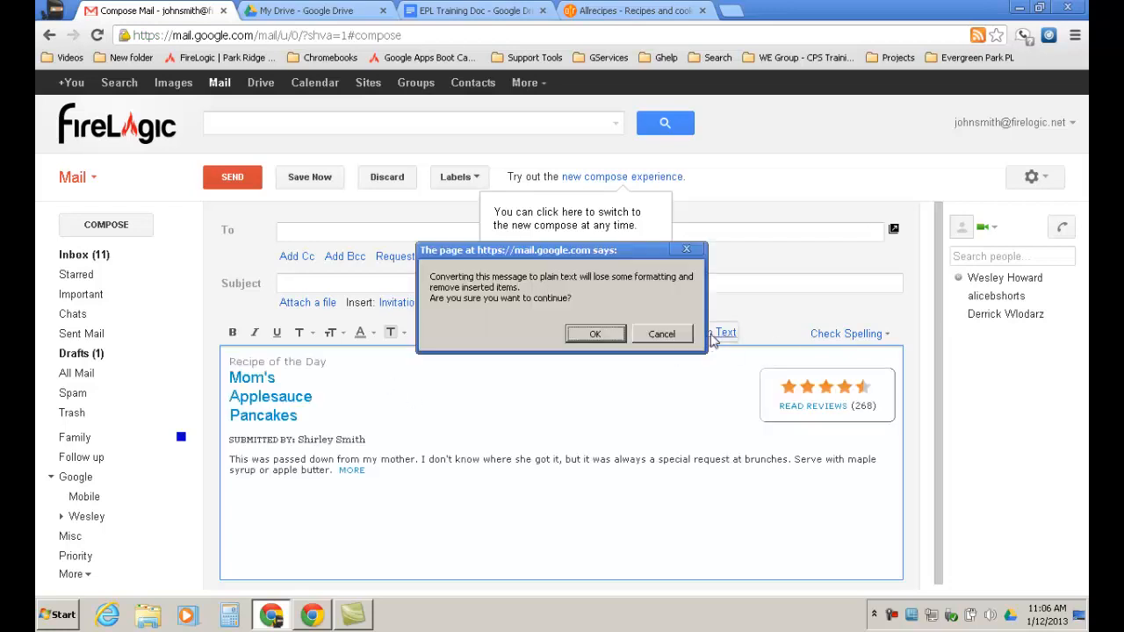
{"action": "left_click", "coordinate": [596, 335]}
{"action": "left_click_drag", "start_coordinate": [434, 500], "coordinate": [210, 353]}
{"action": "key", "text": "ctrl+c"}
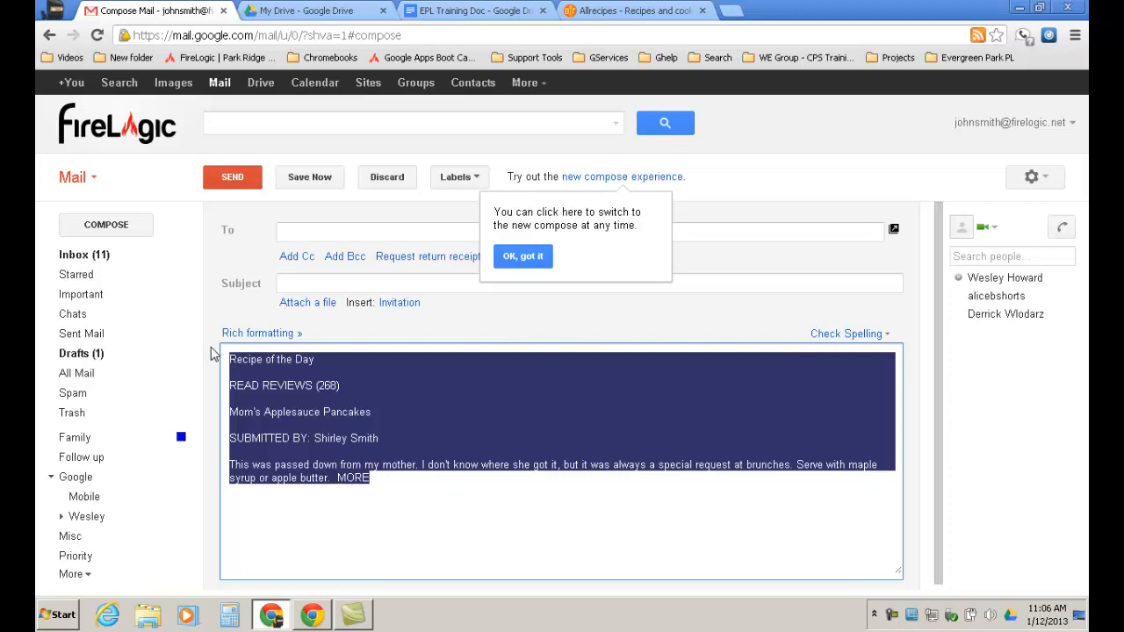
{"action": "left_click", "coordinate": [459, 13]}
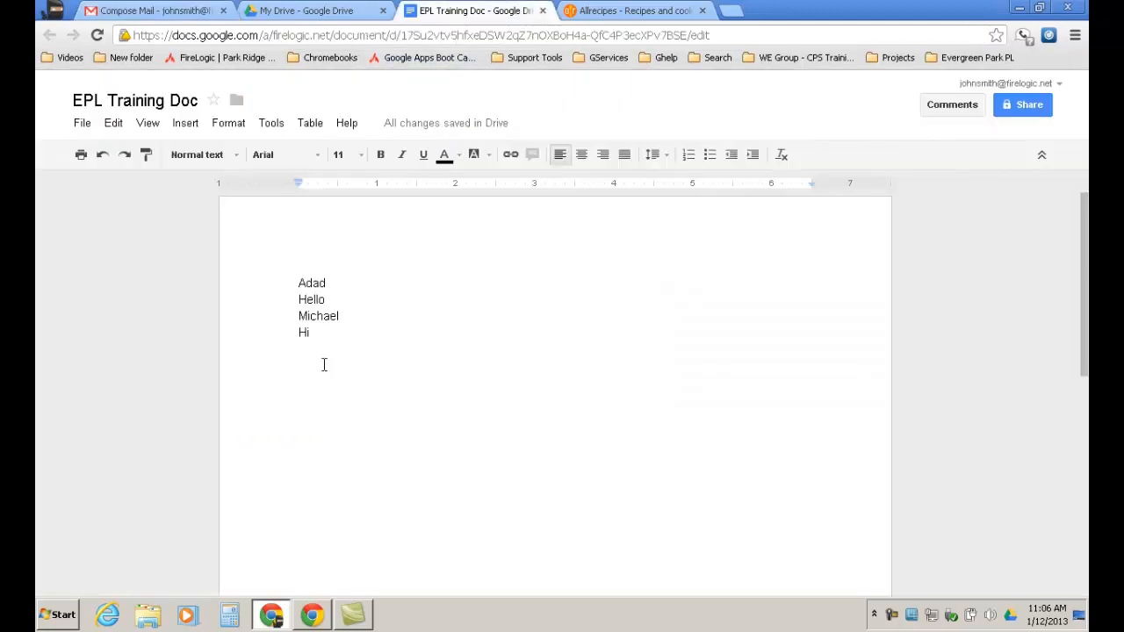
Paste the plain-text recipe below Hi and add a blank line between Hi and the recipe.
{"action": "key", "text": "ctrl+v"}
{"action": "left_click", "coordinate": [484, 368]}
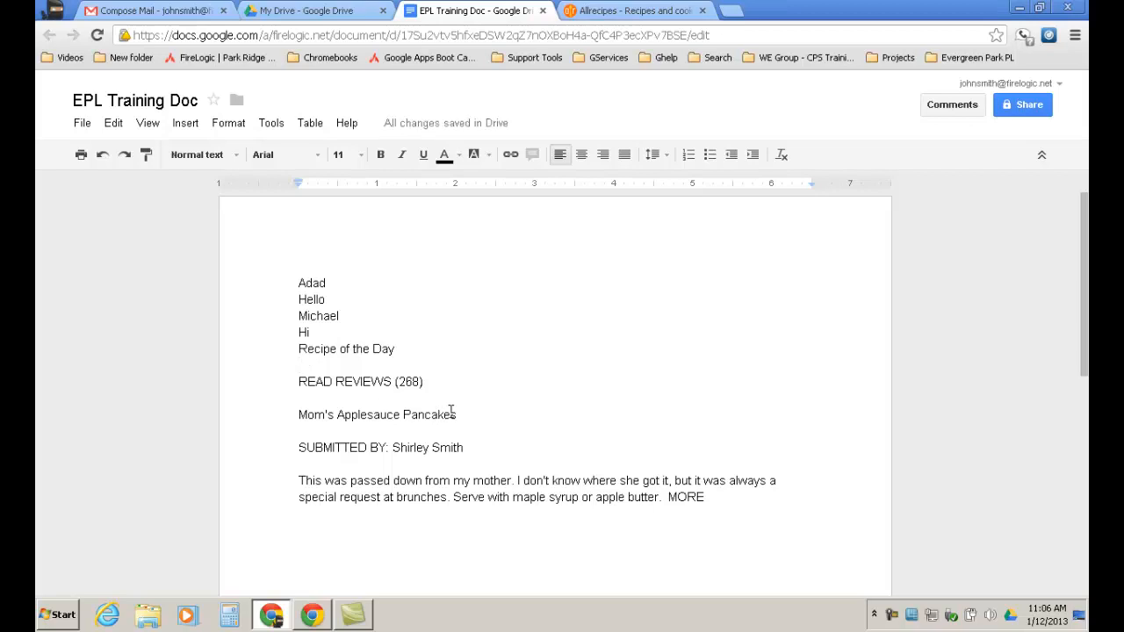
{"action": "left_click", "coordinate": [317, 332]}
{"action": "key", "text": "Return"}
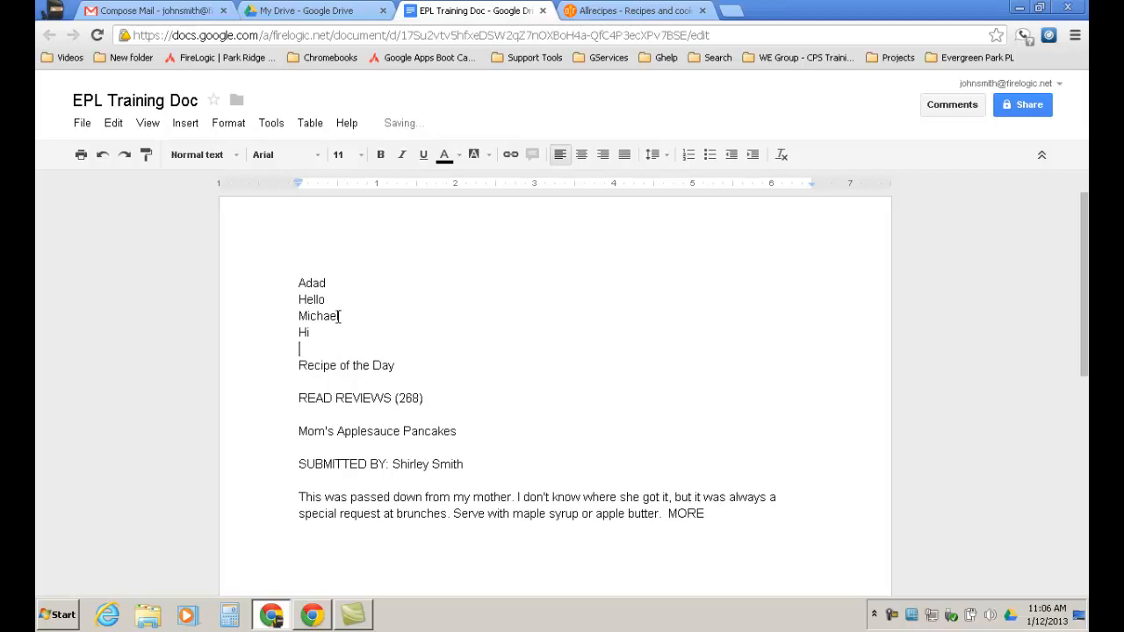
{"action": "left_click_drag", "start_coordinate": [338, 316], "coordinate": [297, 316]}
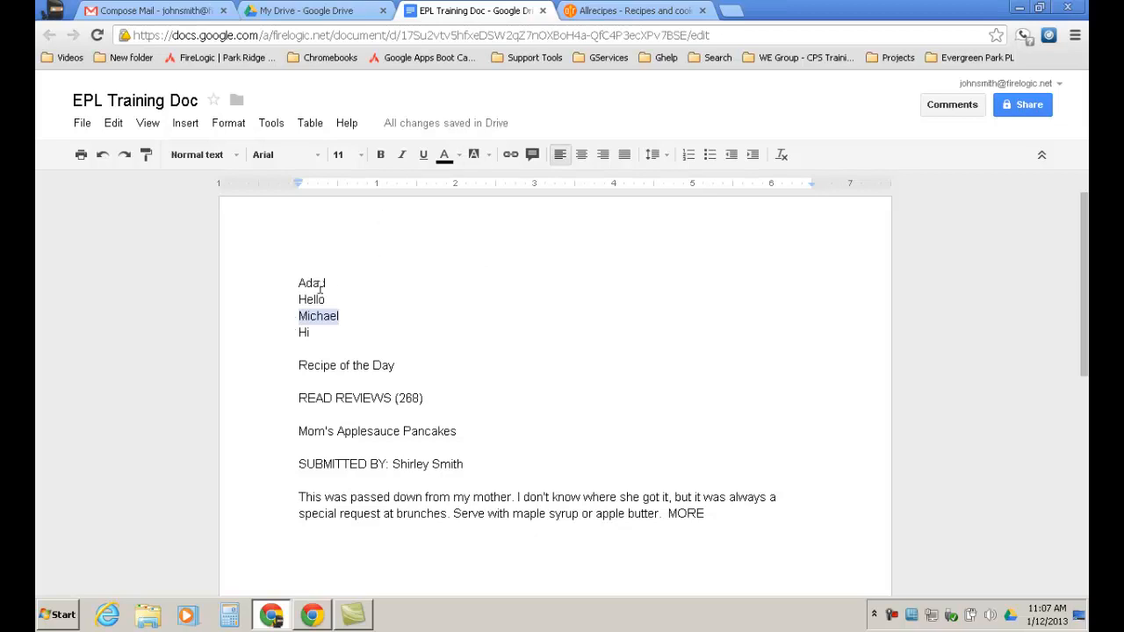
Make the Adad line a Heading 1.
{"action": "left_click_drag", "start_coordinate": [327, 283], "coordinate": [291, 284]}
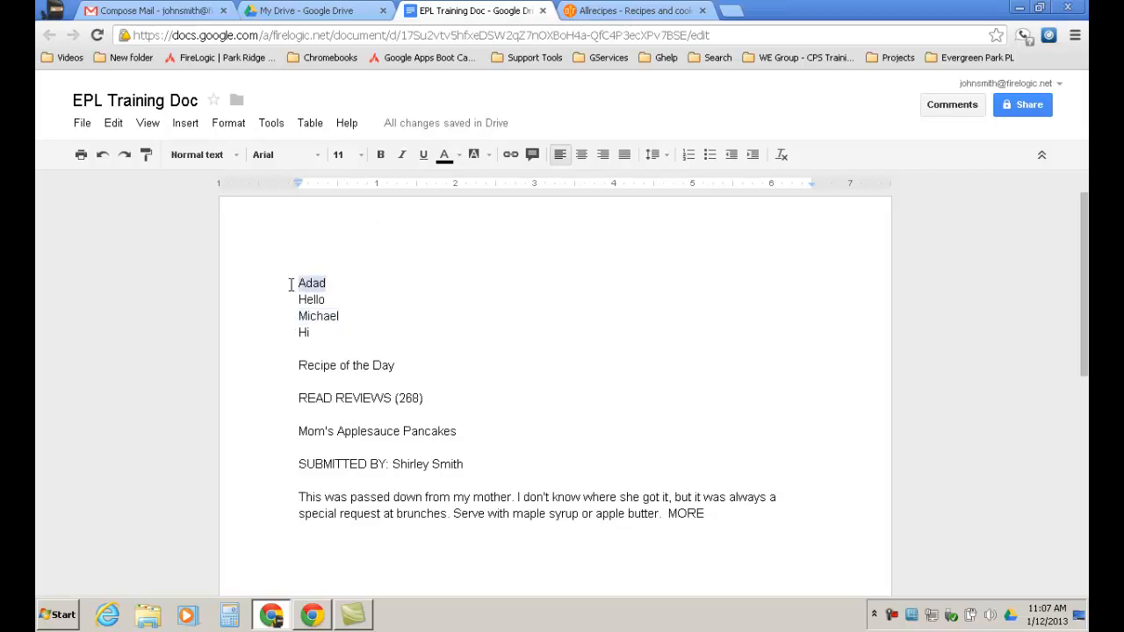
{"action": "left_click", "coordinate": [237, 157]}
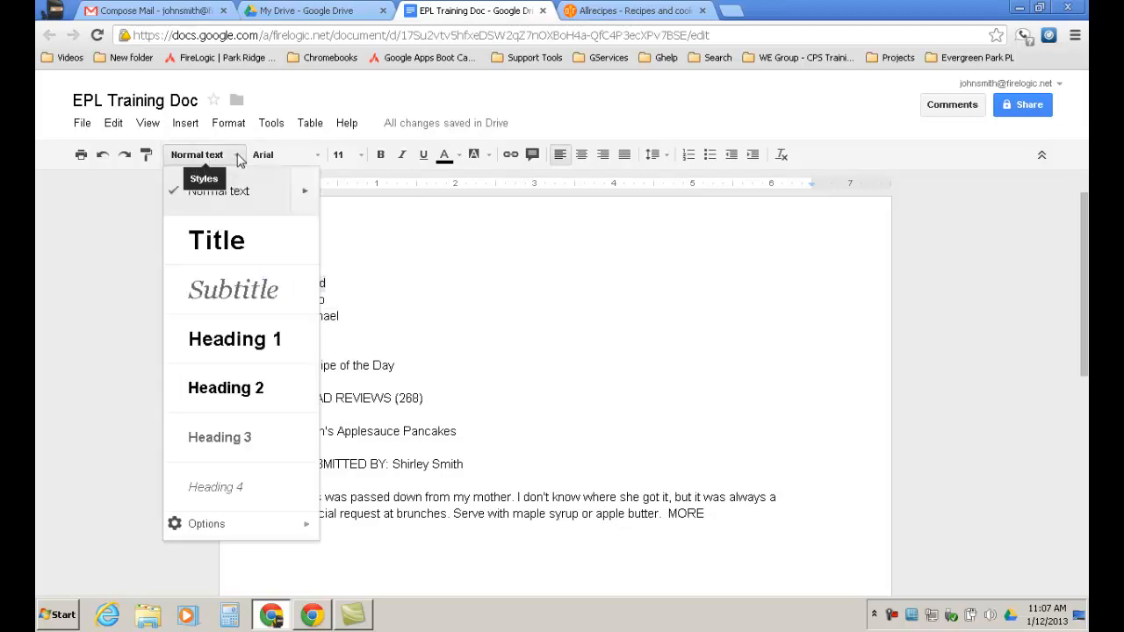
{"action": "left_click", "coordinate": [223, 341]}
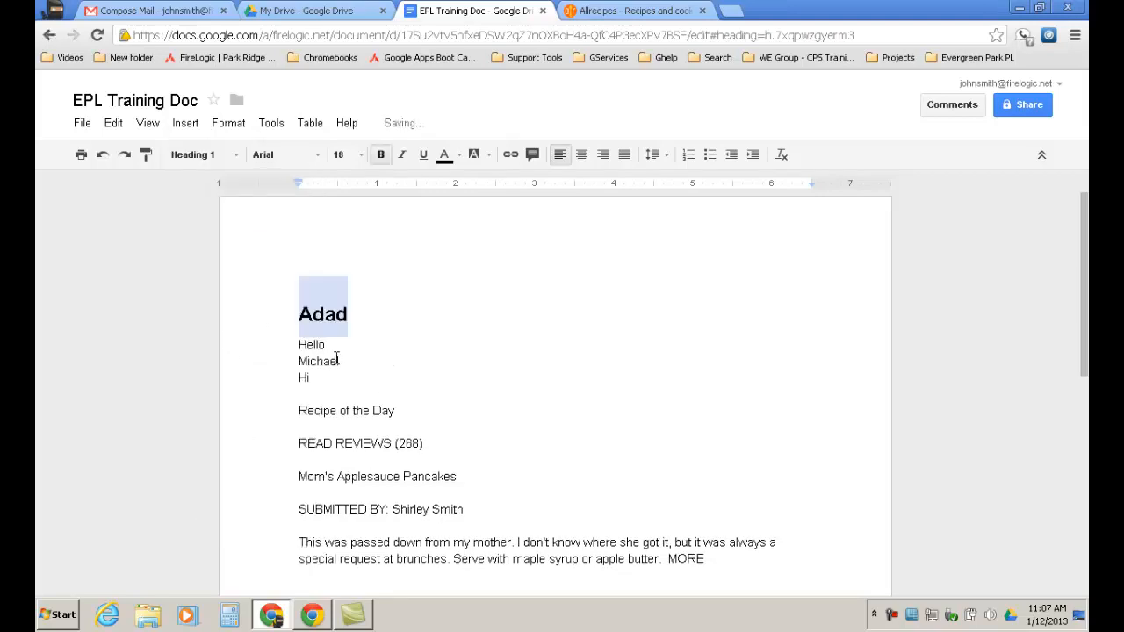
{"action": "left_click", "coordinate": [230, 163]}
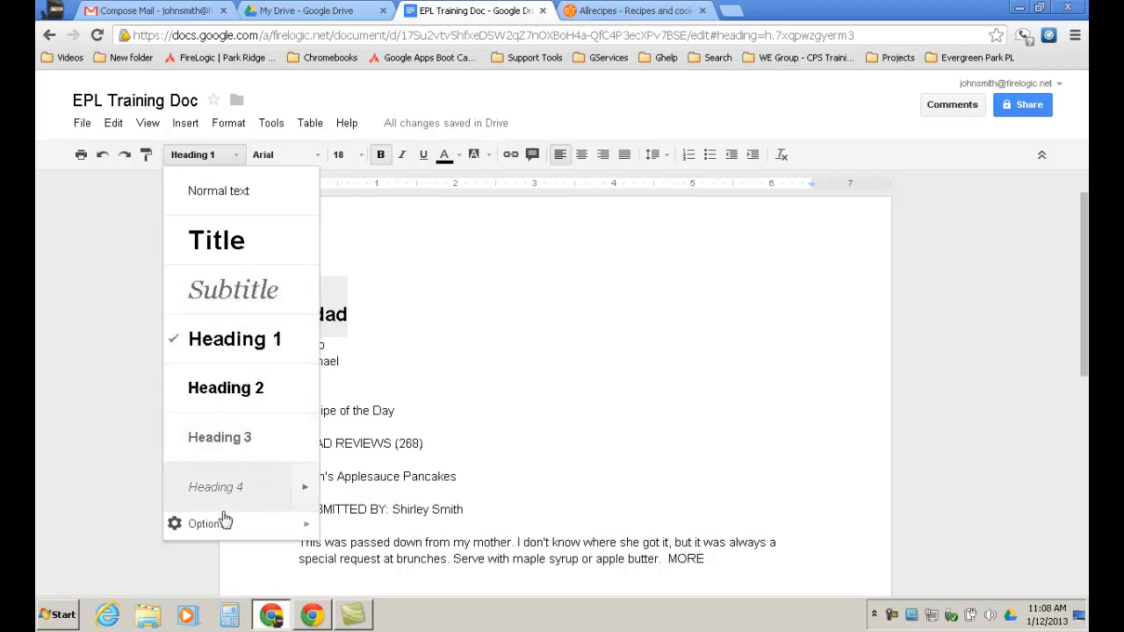
{"action": "mouse_move", "coordinate": [219, 524]}
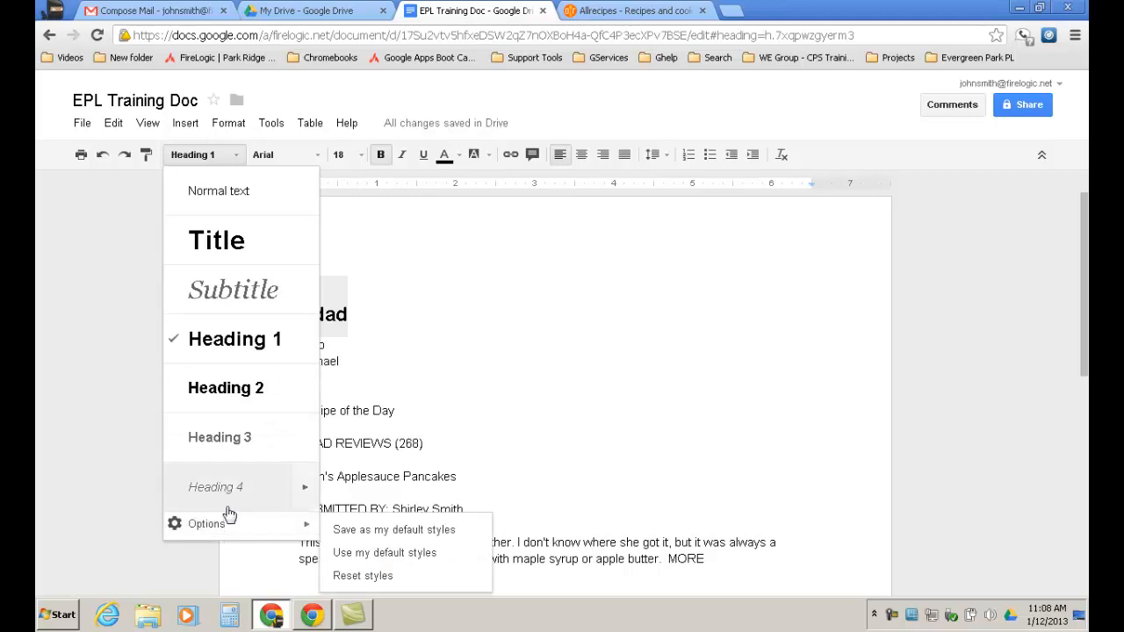
{"action": "left_click", "coordinate": [423, 307]}
Make the first-name line a Heading 1 and add an empty line above Adad.
{"action": "left_click_drag", "start_coordinate": [343, 361], "coordinate": [278, 358]}
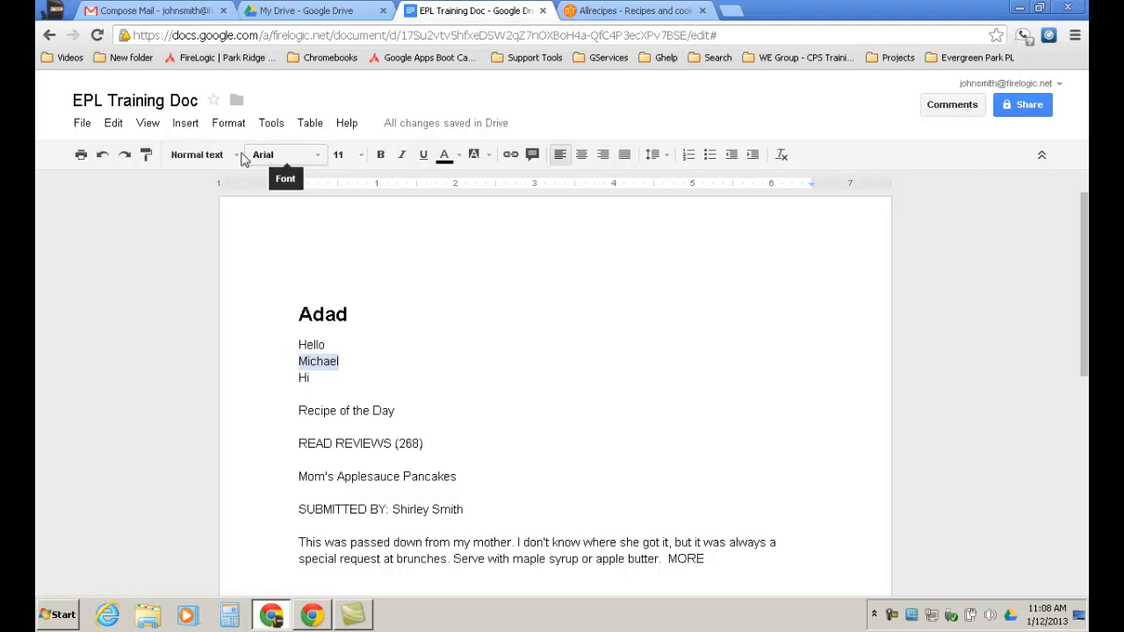
{"action": "left_click", "coordinate": [198, 160]}
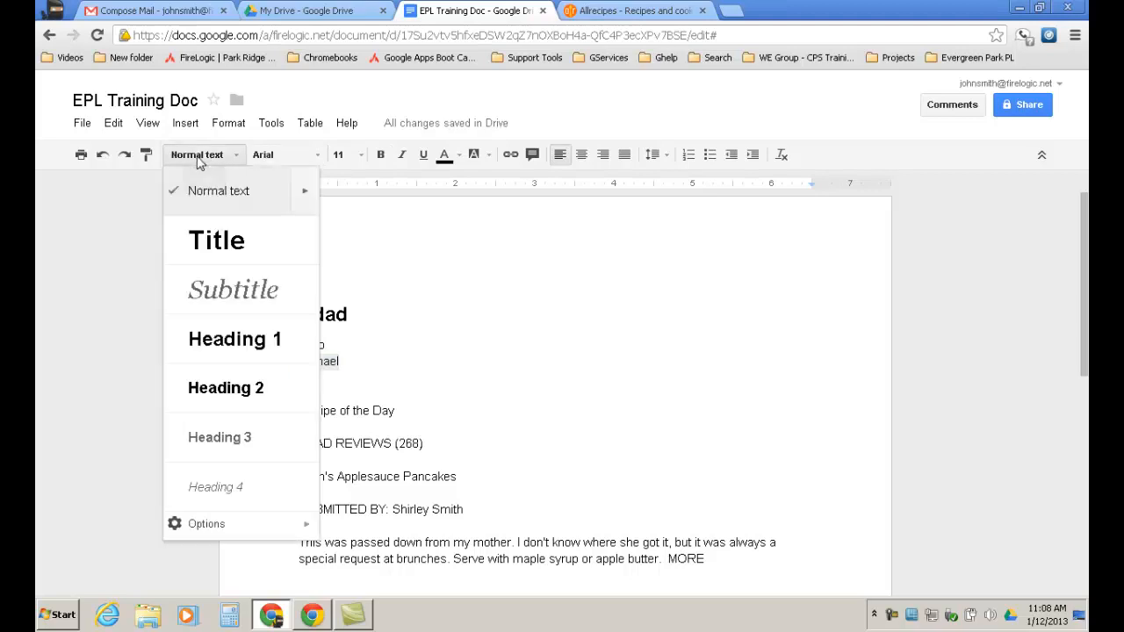
{"action": "left_click", "coordinate": [231, 351]}
{"action": "left_click", "coordinate": [415, 409]}
{"action": "left_click_drag", "start_coordinate": [337, 348], "coordinate": [284, 357]}
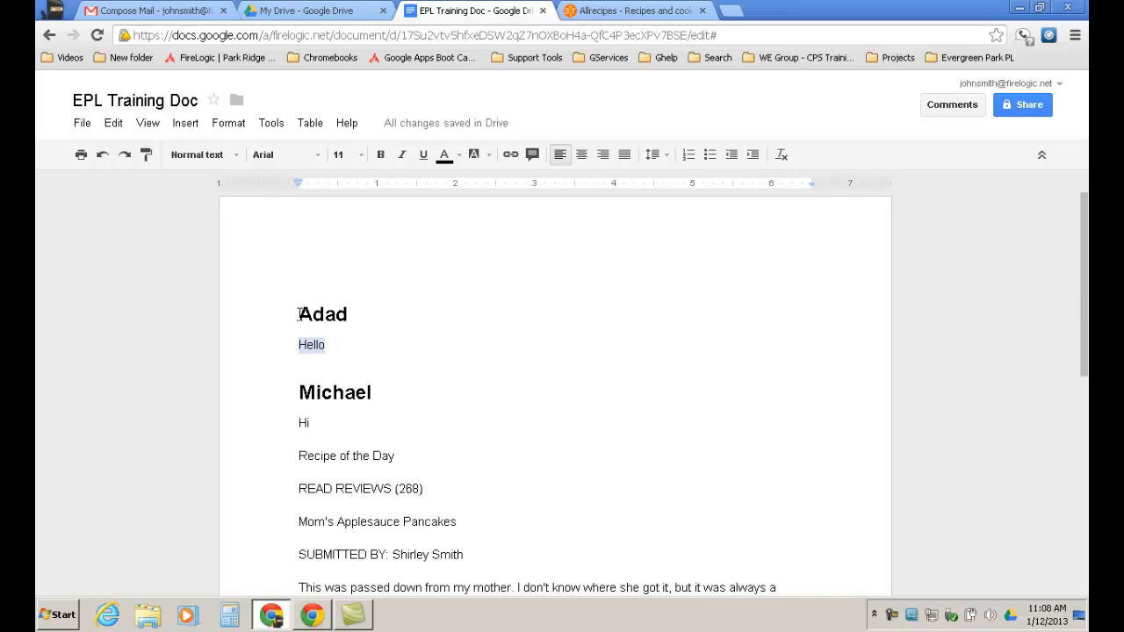
{"action": "left_click", "coordinate": [303, 315]}
{"action": "key", "text": "Return"}
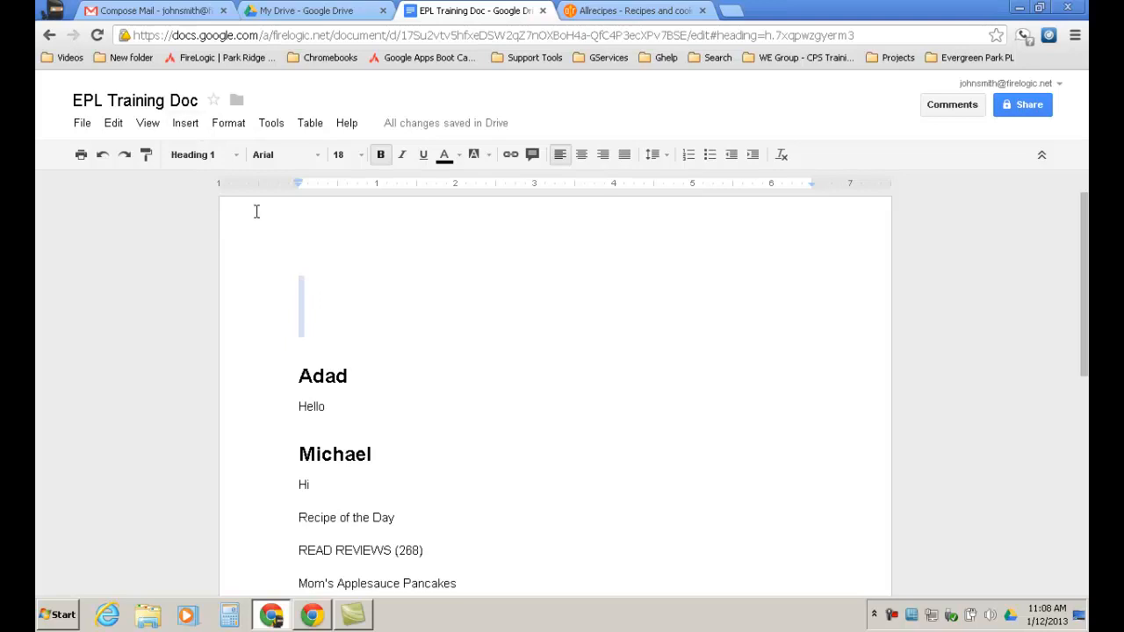
Insert a table of contents on the empty top line, linking to Adad and the name heading.
{"action": "left_click", "coordinate": [311, 318]}
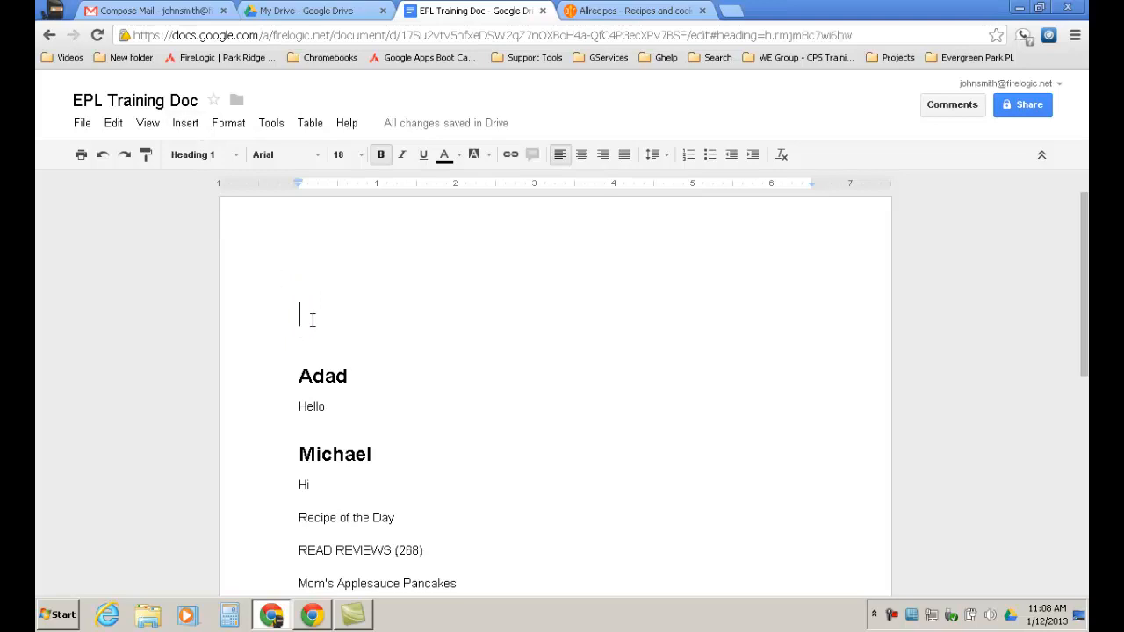
{"action": "left_click", "coordinate": [188, 124]}
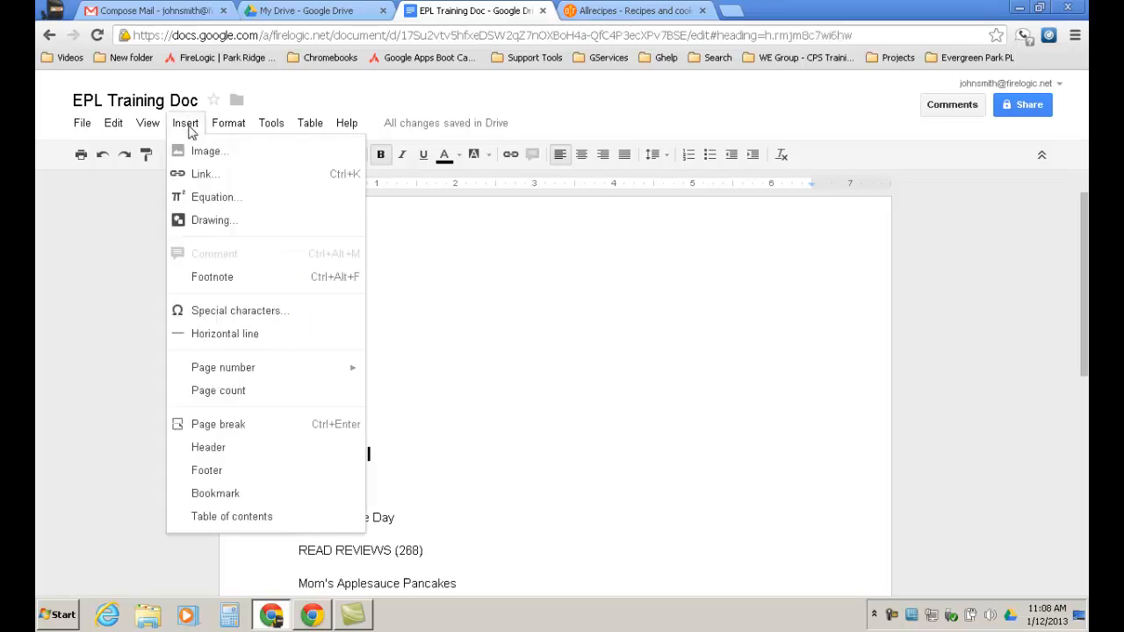
{"action": "left_click", "coordinate": [220, 517]}
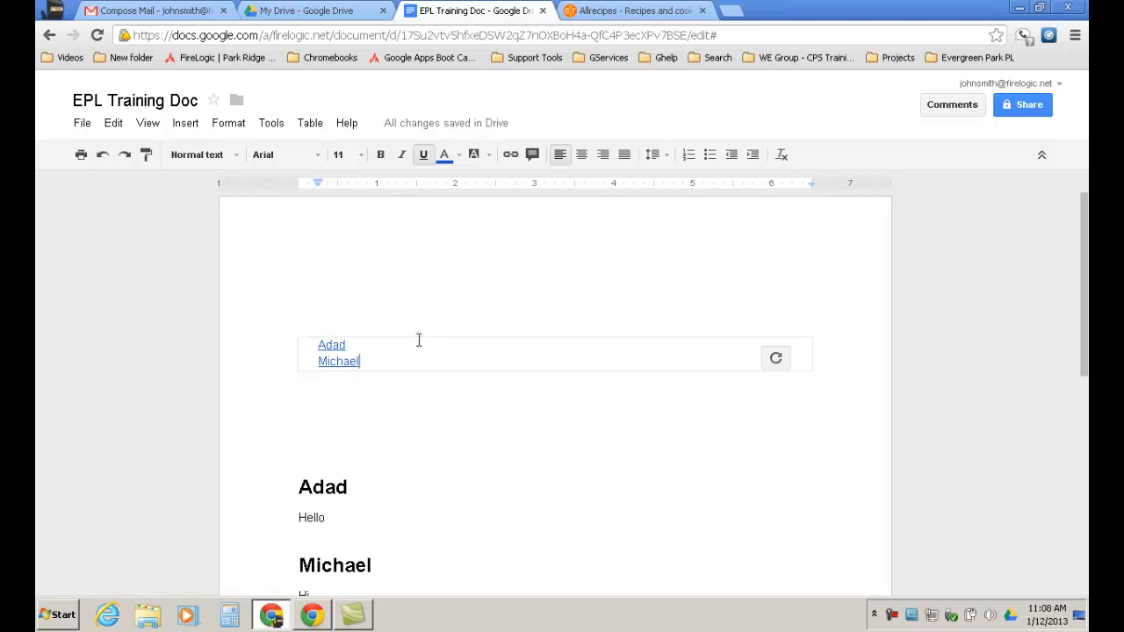
{"action": "left_click", "coordinate": [344, 360]}
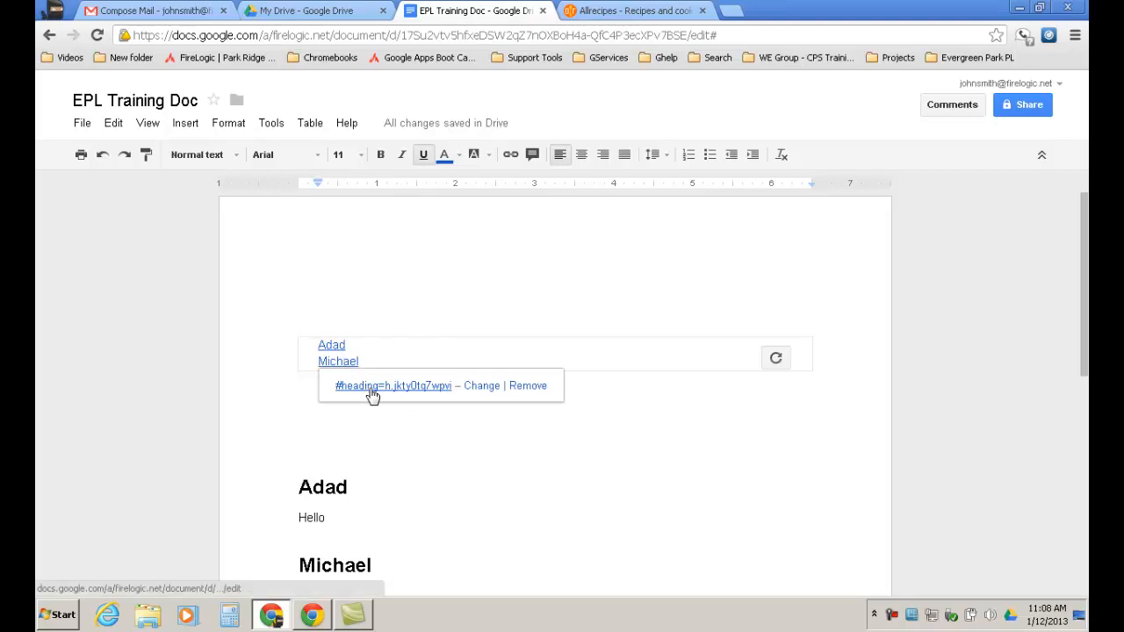
Jump to the Michael heading via the contents link and make 'Recipe of the Day' a Heading 1.
{"action": "left_click", "coordinate": [371, 389]}
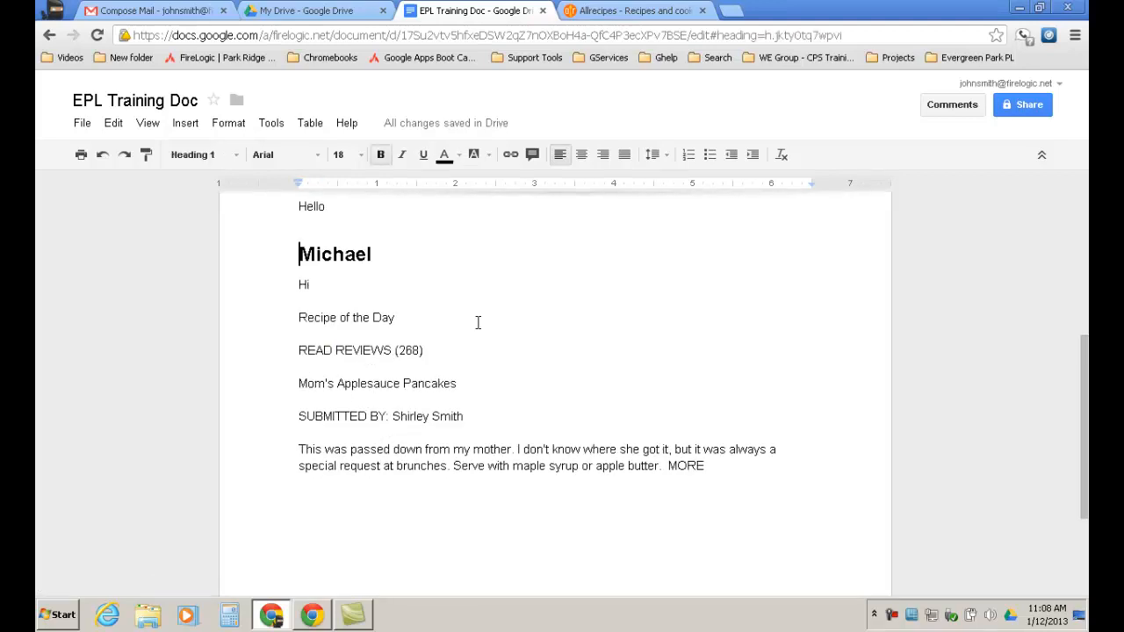
{"action": "left_click", "coordinate": [399, 319]}
{"action": "left_click_drag", "start_coordinate": [400, 319], "coordinate": [285, 320]}
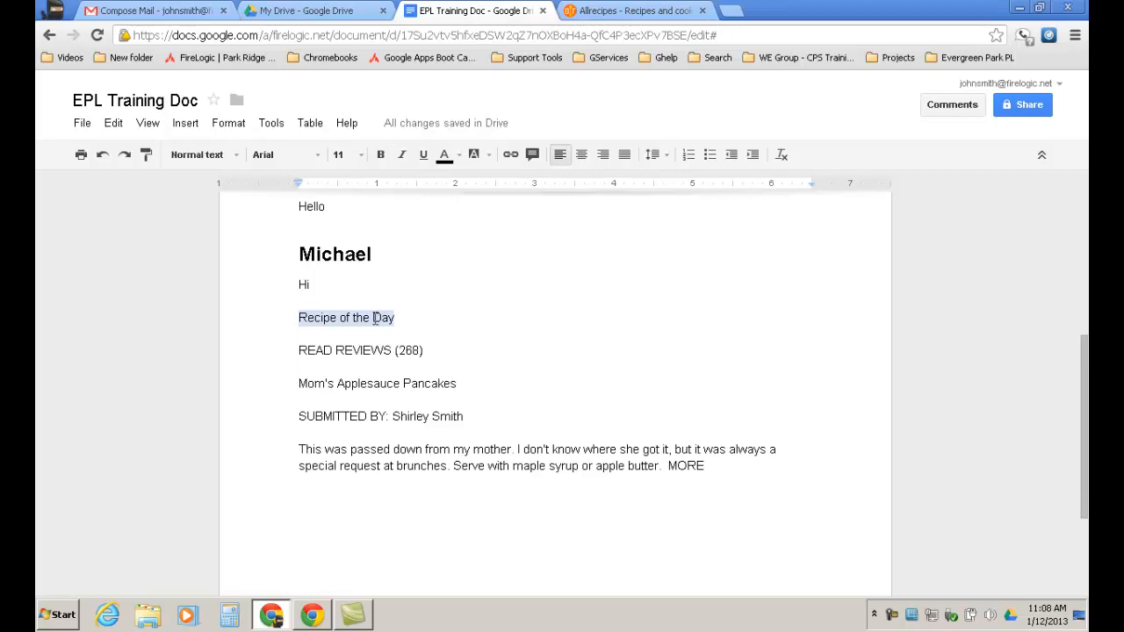
{"action": "left_click", "coordinate": [235, 158]}
{"action": "left_click", "coordinate": [231, 344]}
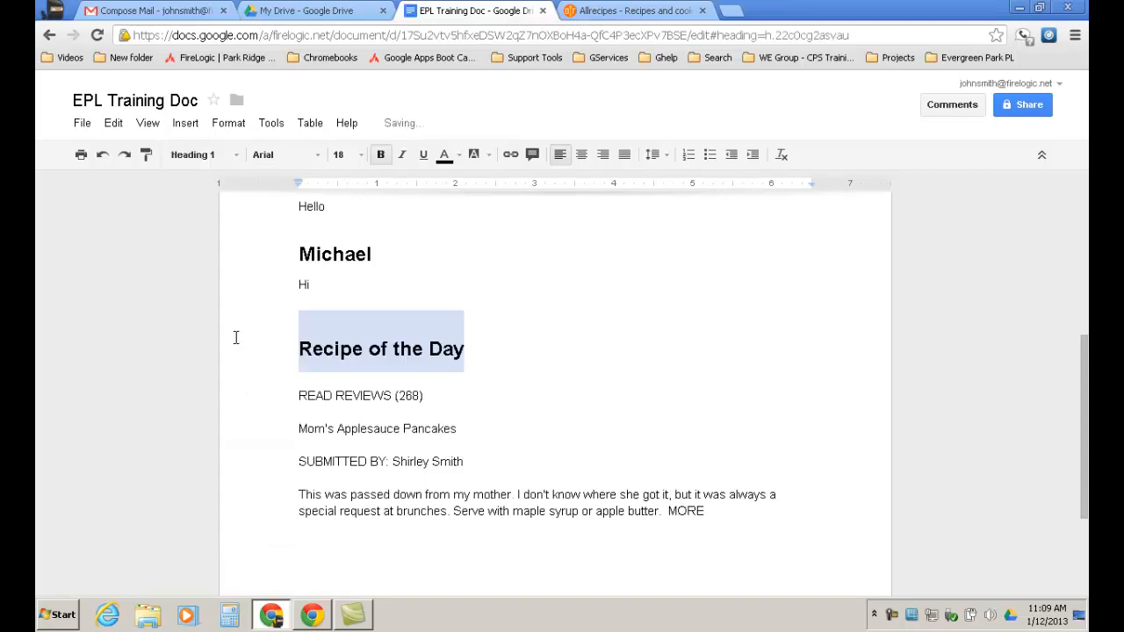
{"action": "left_click", "coordinate": [508, 390]}
{"action": "scroll", "coordinate": [557, 369], "scroll_direction": "up", "scroll_amount": 4}
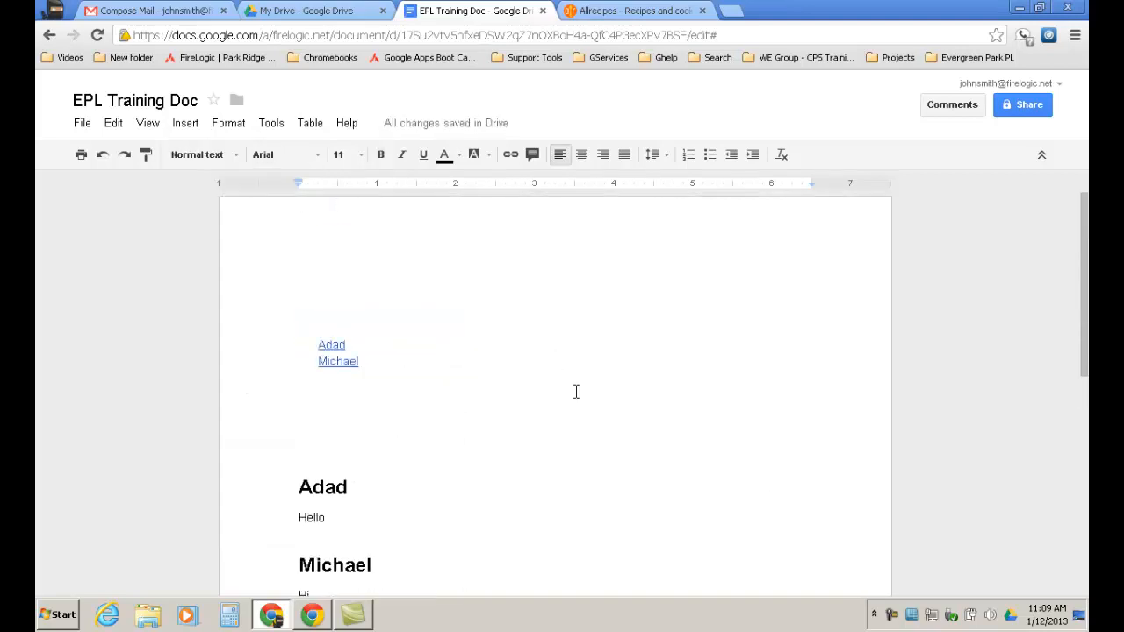
Refresh the table of contents so 'Recipe of the Day' appears as its third linked entry.
{"action": "left_click", "coordinate": [429, 365]}
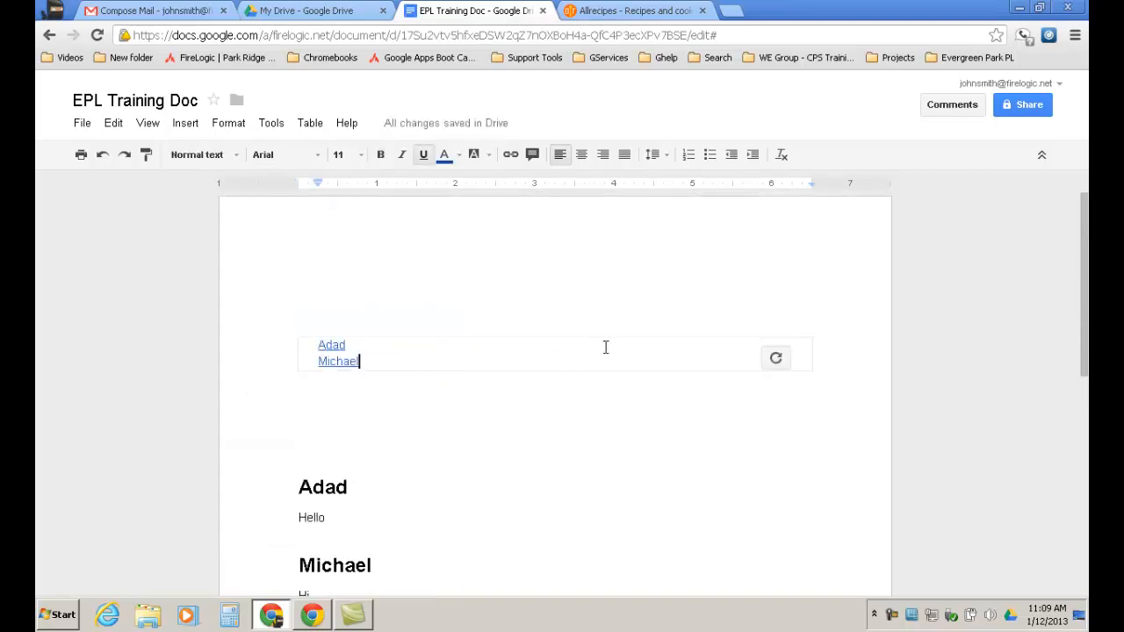
{"action": "left_click", "coordinate": [782, 359]}
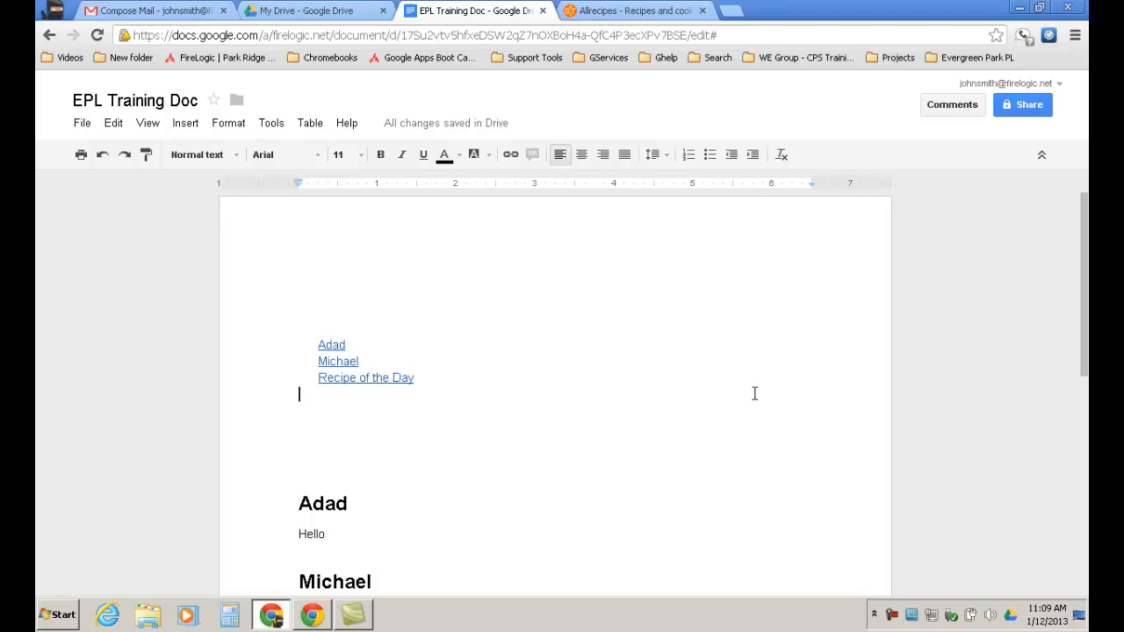
{"action": "scroll", "coordinate": [756, 390], "scroll_direction": "down", "scroll_amount": 5}
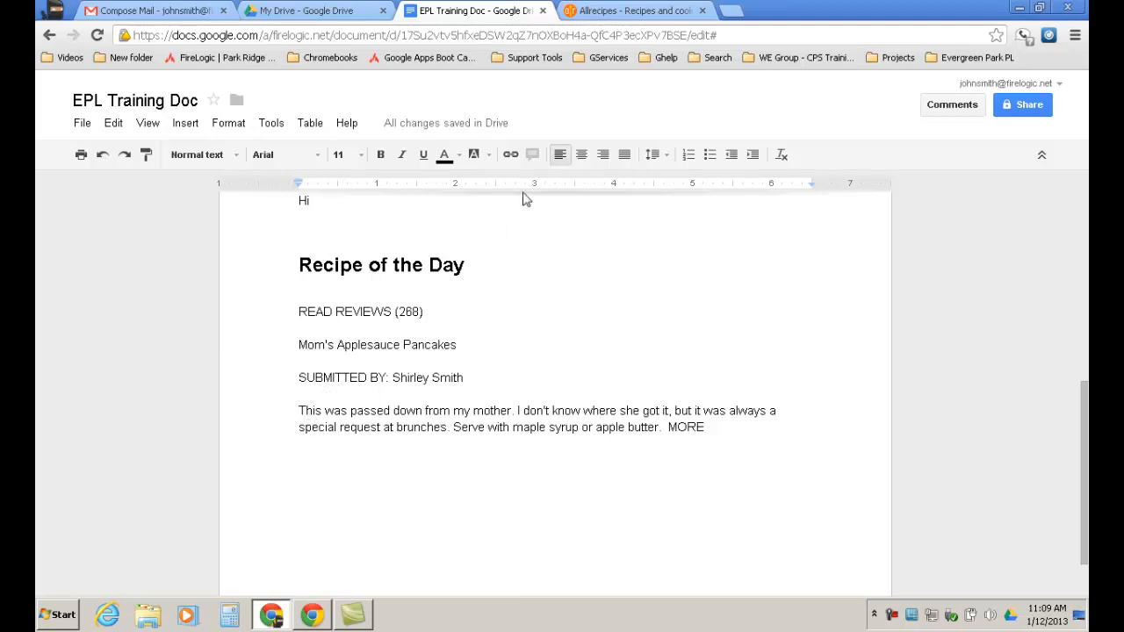
Open the Healthy Recipes collection on the Allrecipes page.
{"action": "left_click", "coordinate": [633, 14]}
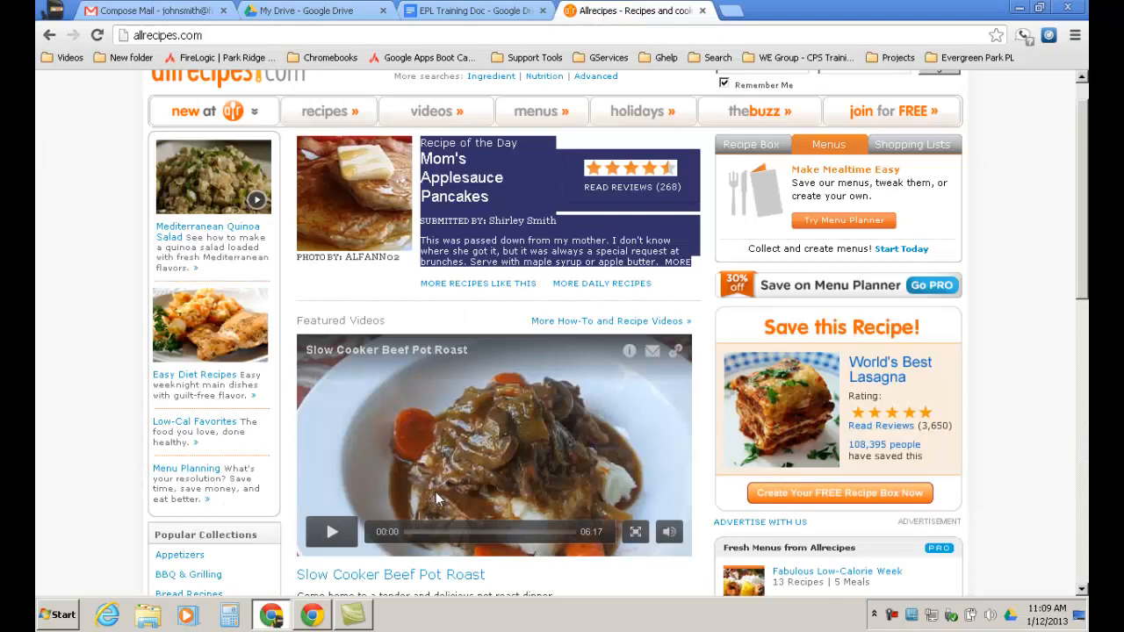
{"action": "scroll", "coordinate": [439, 492], "scroll_direction": "down", "scroll_amount": 5}
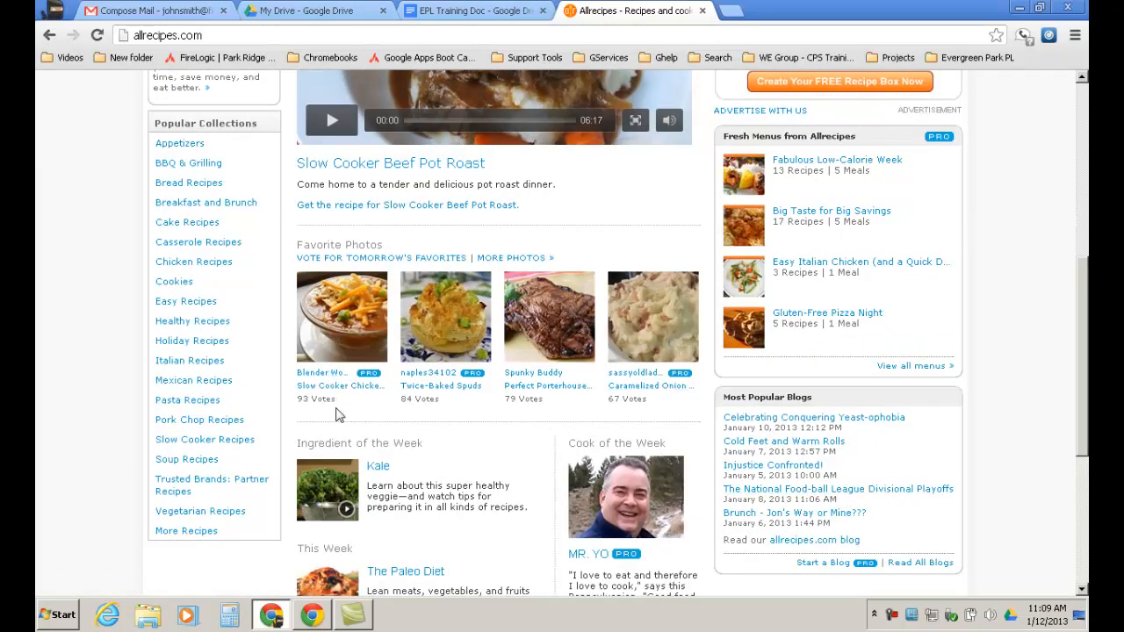
{"action": "left_click", "coordinate": [194, 323]}
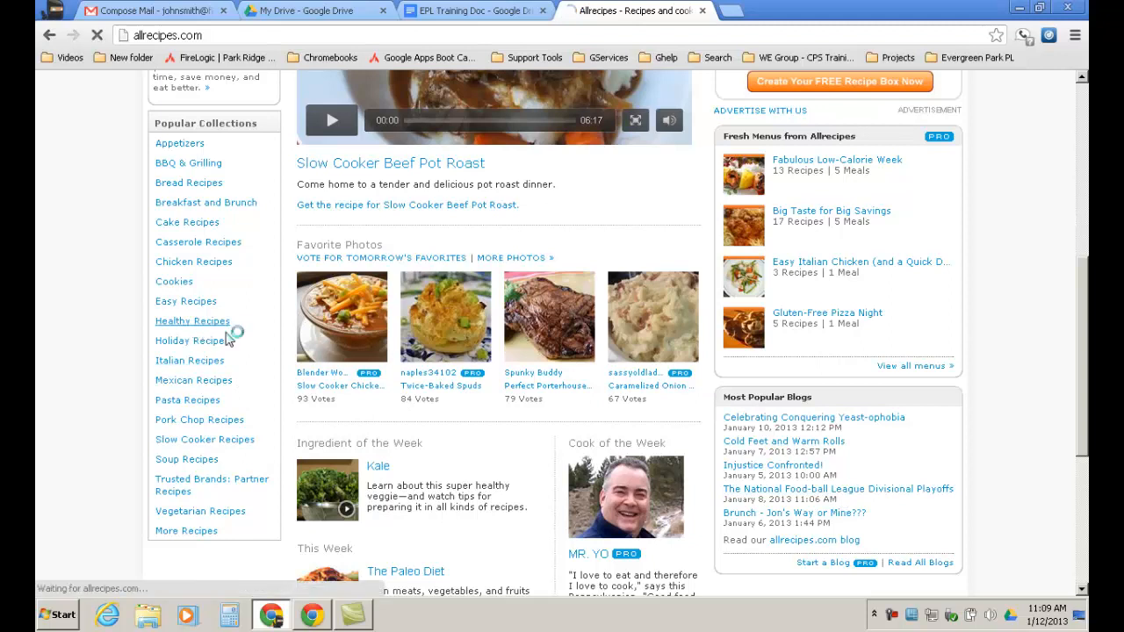
{"action": "scroll", "coordinate": [591, 483], "scroll_direction": "down", "scroll_amount": 1}
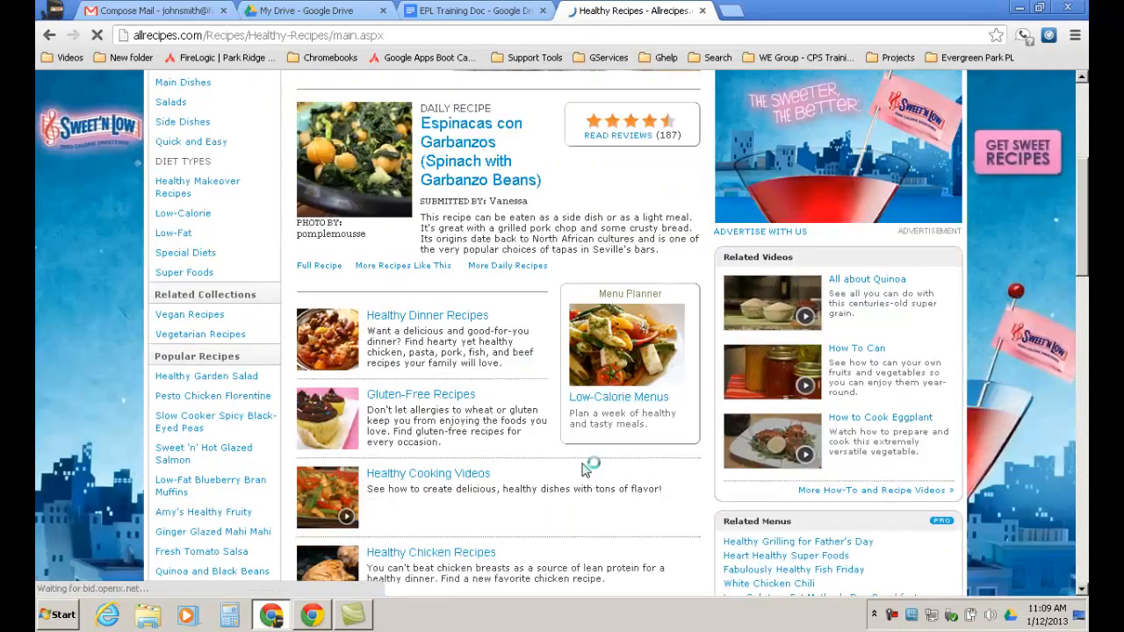
Copy the Espinacas con Garbanzos daily recipe description and return to the EPL Training Doc.
{"action": "left_click_drag", "start_coordinate": [660, 333], "coordinate": [421, 299]}
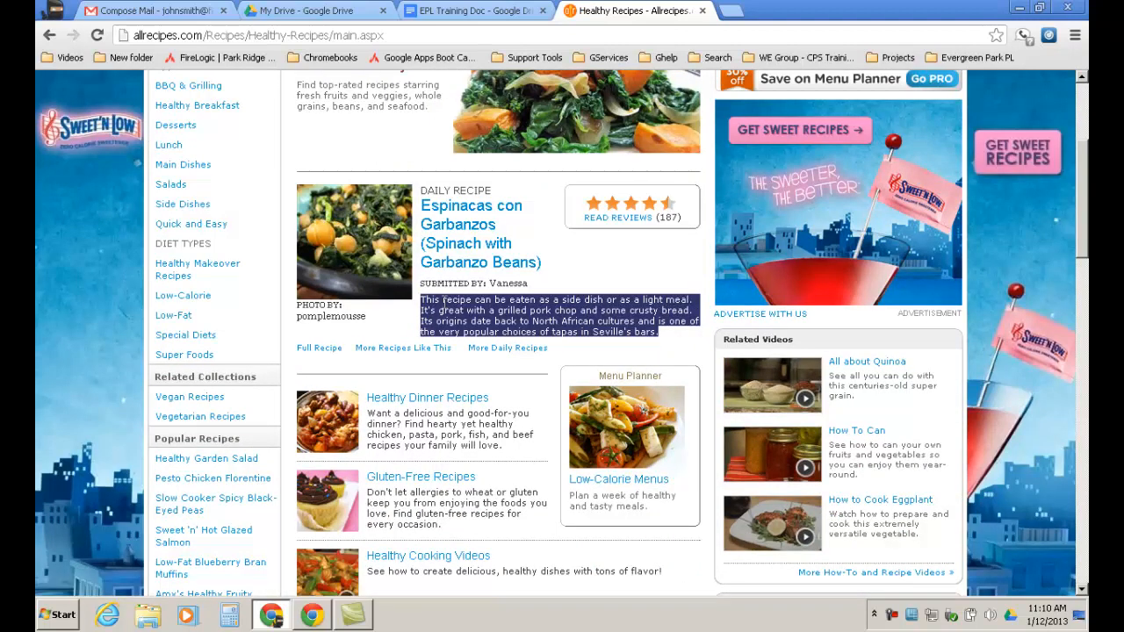
{"action": "right_click", "coordinate": [424, 300]}
{"action": "left_click", "coordinate": [490, 314]}
{"action": "left_click", "coordinate": [496, 14]}
Paste the recipe description on a new line after MORE, then undo the Verdana-formatted paste.
{"action": "left_click", "coordinate": [721, 431]}
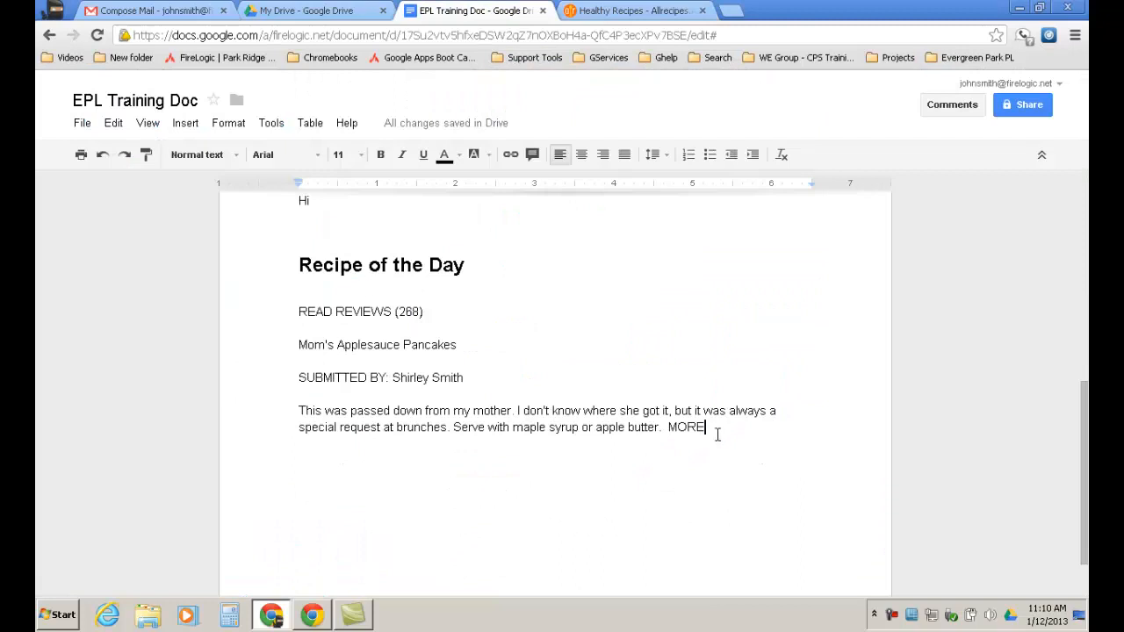
{"action": "key", "text": "Return"}
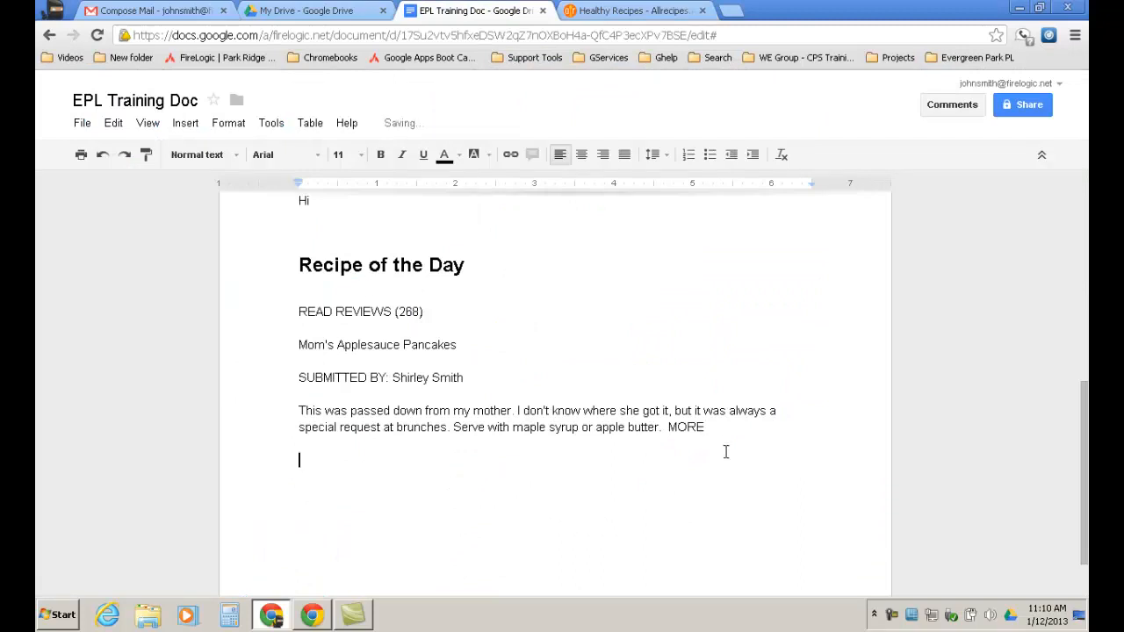
{"action": "key", "text": "ctrl+v"}
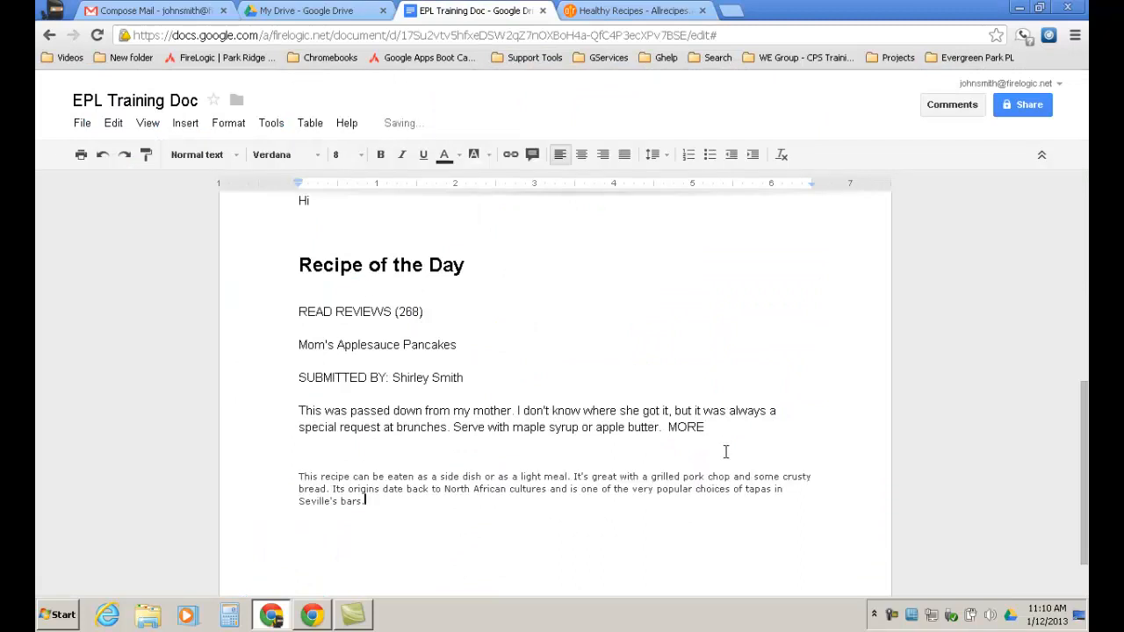
{"action": "key", "text": "ctrl+z"}
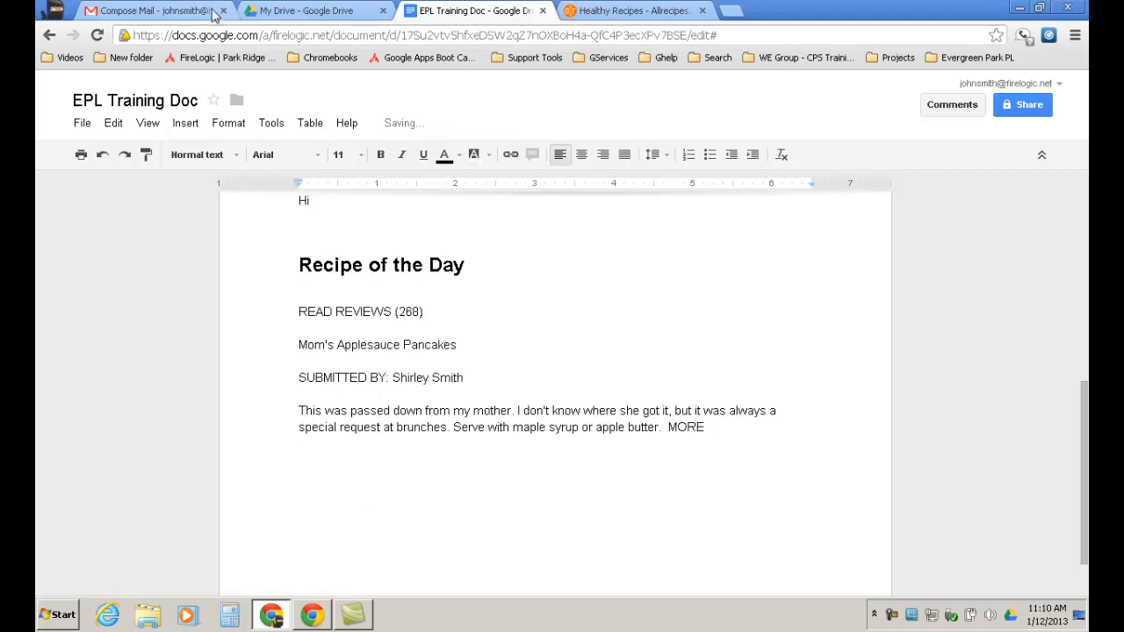
{"action": "left_click", "coordinate": [176, 12]}
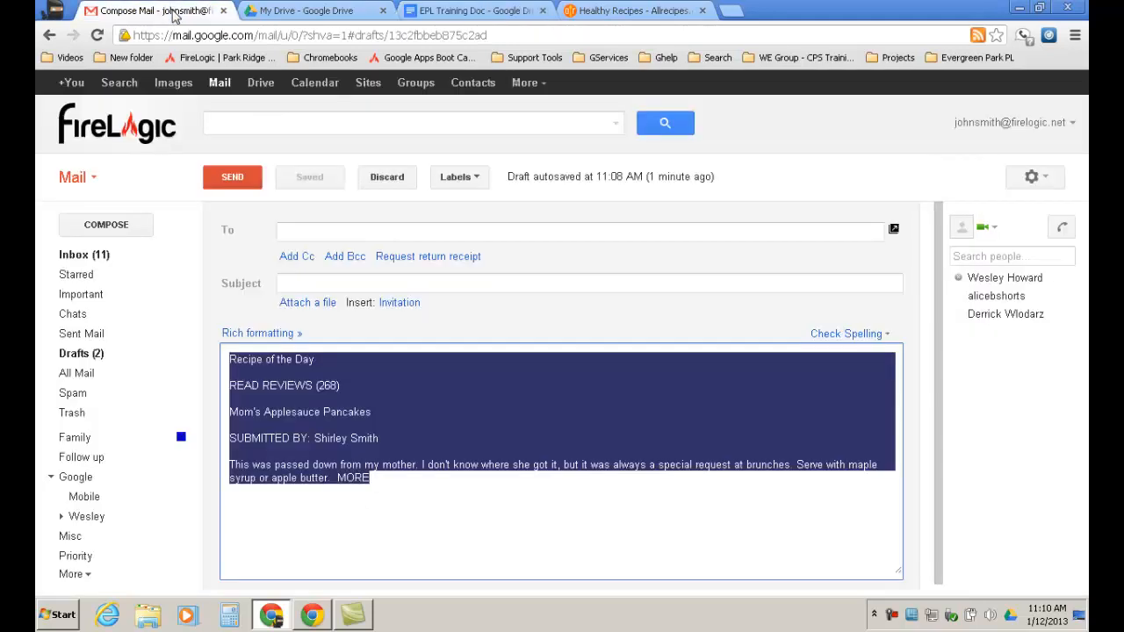
Paste the recipe description as plain text below MORE in the Gmail draft and copy it back.
{"action": "left_click", "coordinate": [389, 483]}
{"action": "key", "text": "Return"}
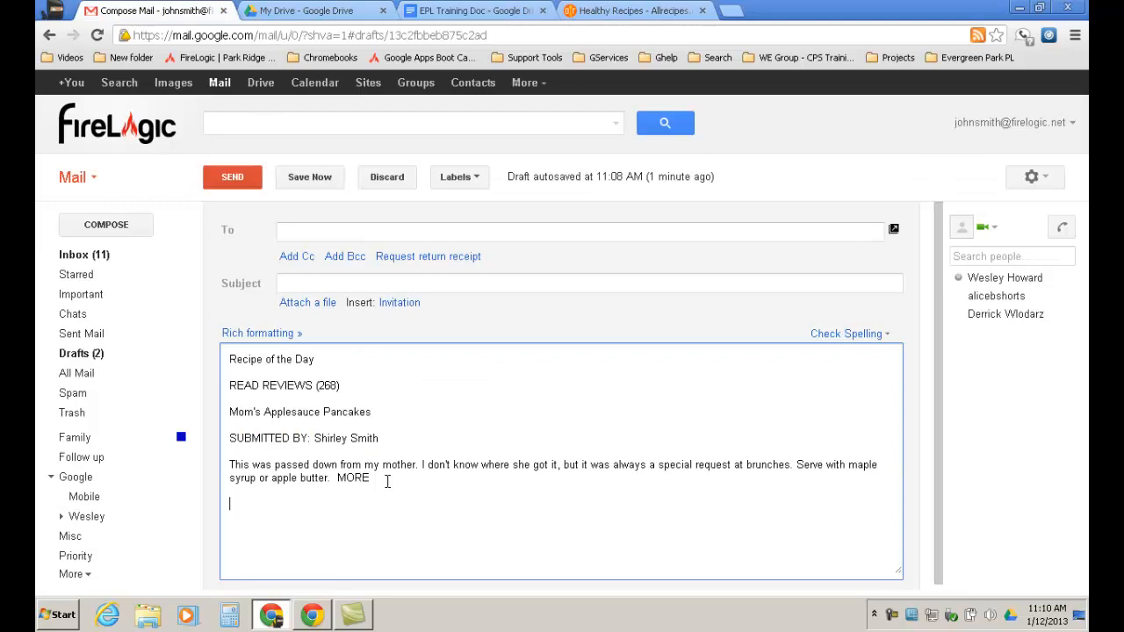
{"action": "key", "text": "ctrl+v"}
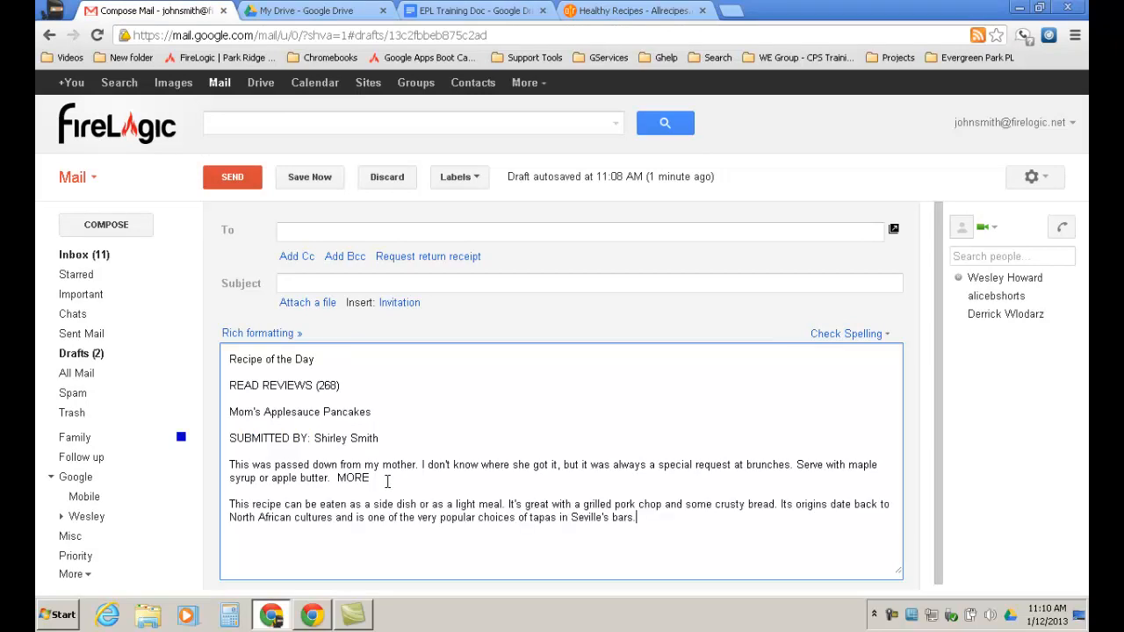
{"action": "triple_click", "coordinate": [640, 518]}
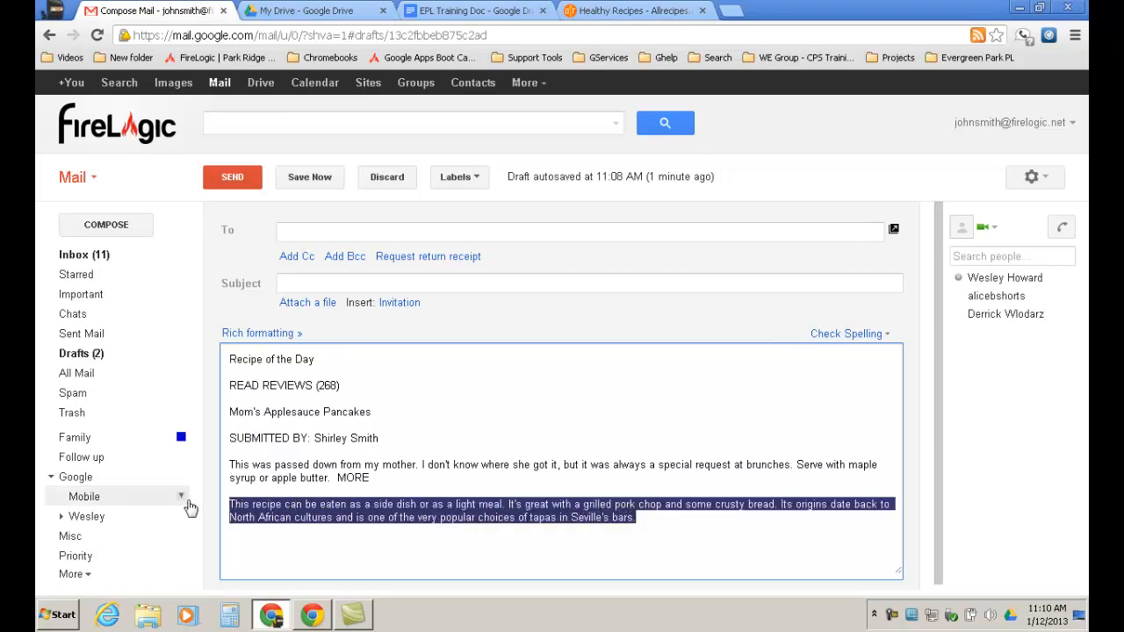
{"action": "left_click", "coordinate": [508, 11]}
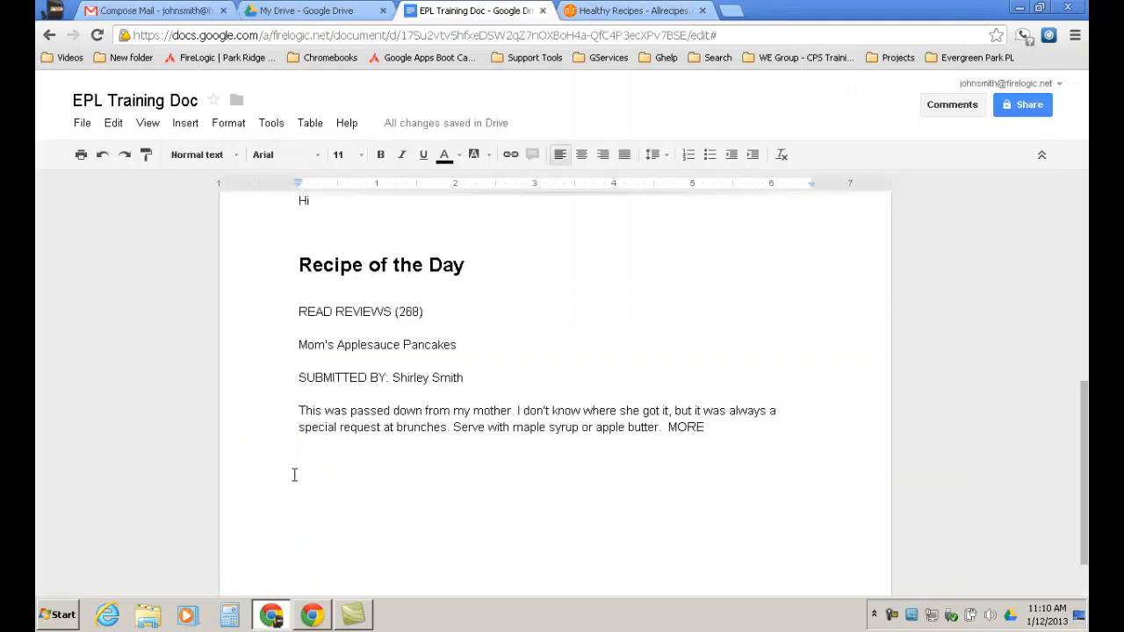
Paste the plain-text recipe below the pancake paragraph, add a MORE line above it, and insert blank lines.
{"action": "key", "text": "ctrl+v"}
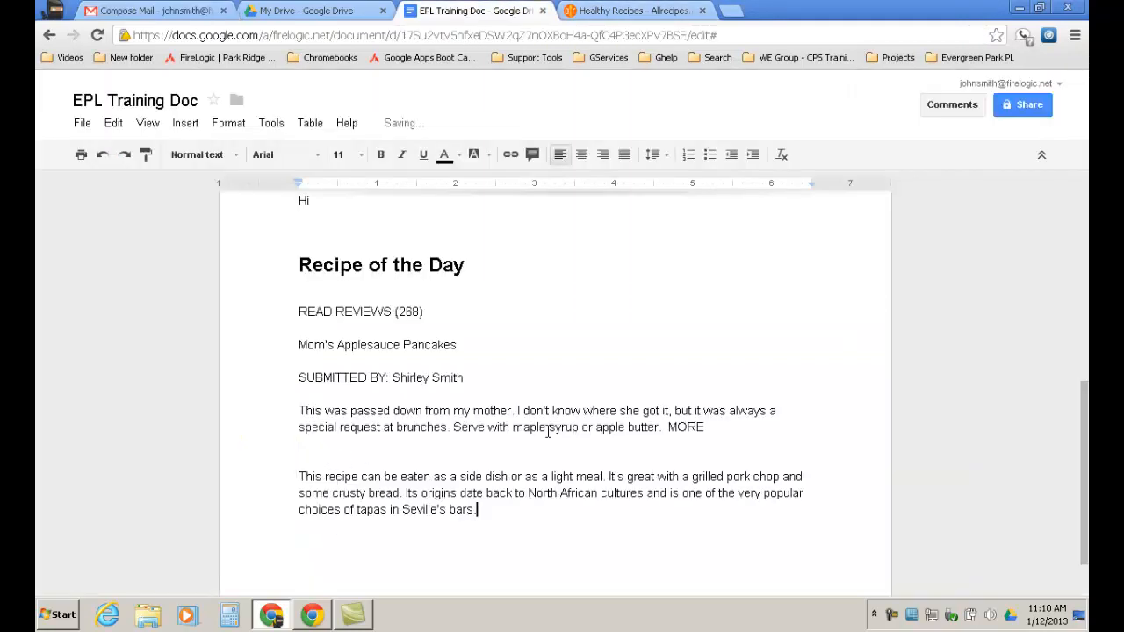
{"action": "left_click_drag", "start_coordinate": [712, 428], "coordinate": [664, 428]}
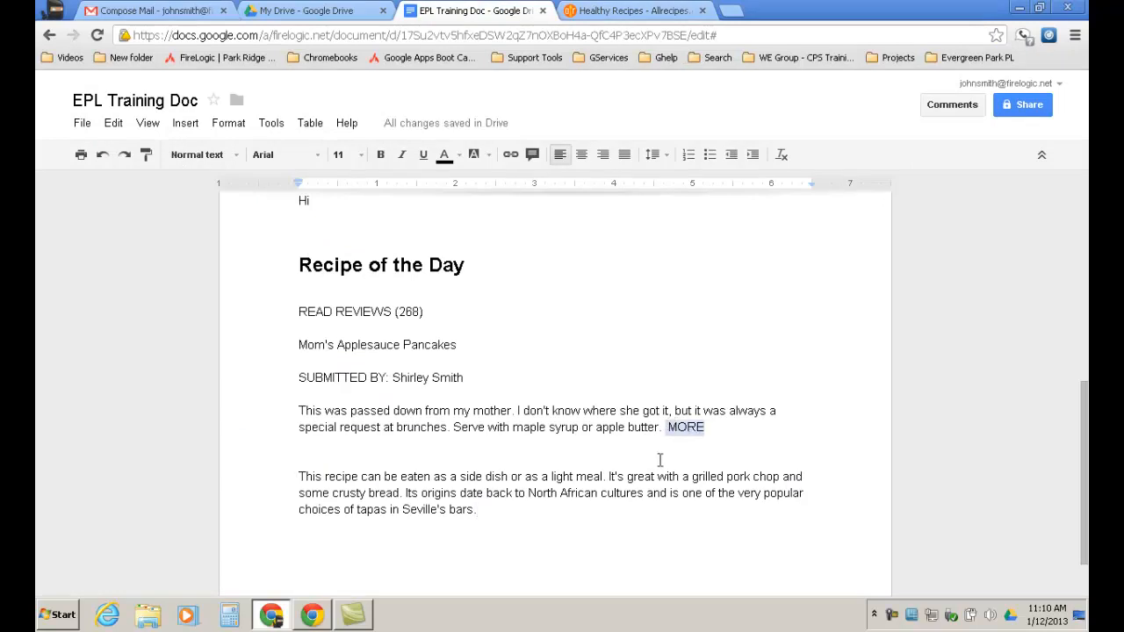
{"action": "left_click", "coordinate": [316, 460]}
{"action": "key", "text": "ctrl+v"}
{"action": "left_click", "coordinate": [714, 427]}
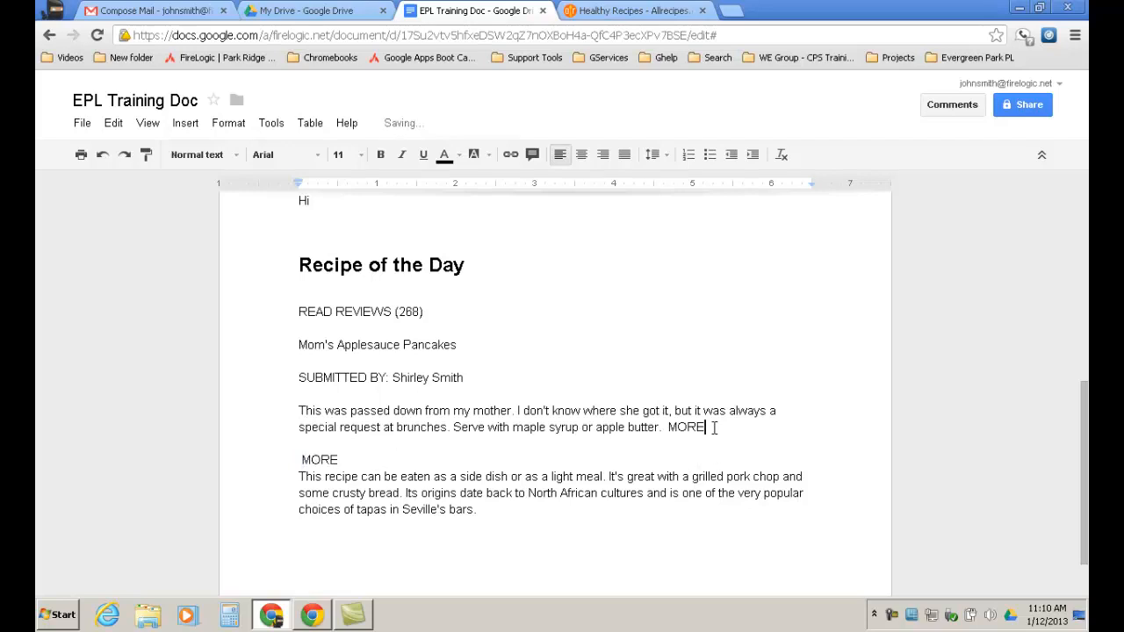
{"action": "key", "text": "Return"}
{"action": "key", "text": "Return"}
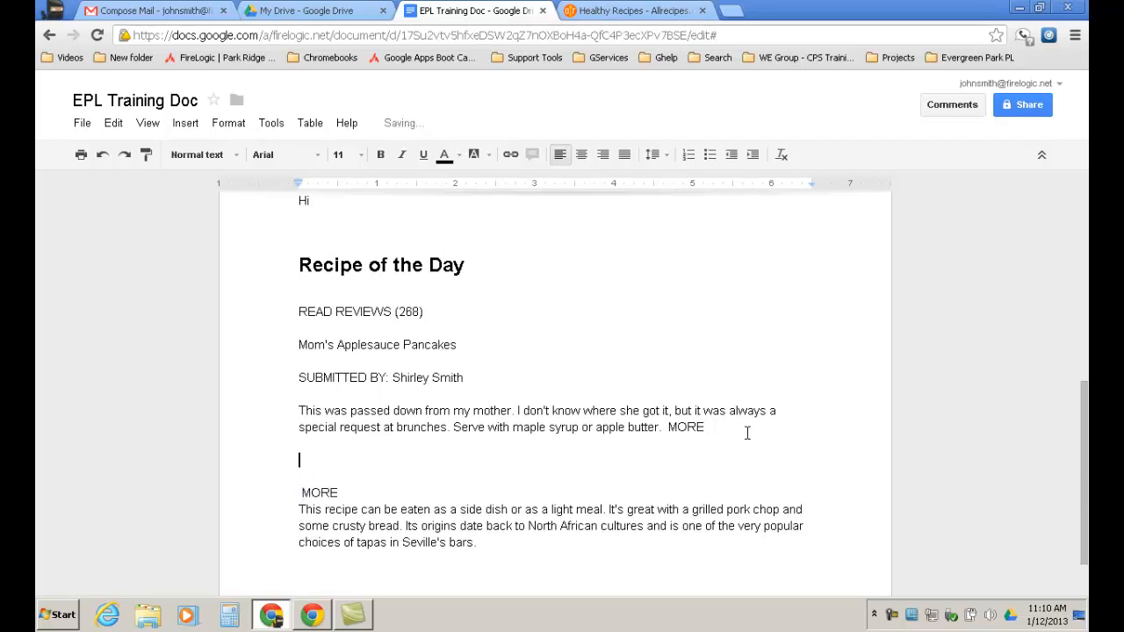
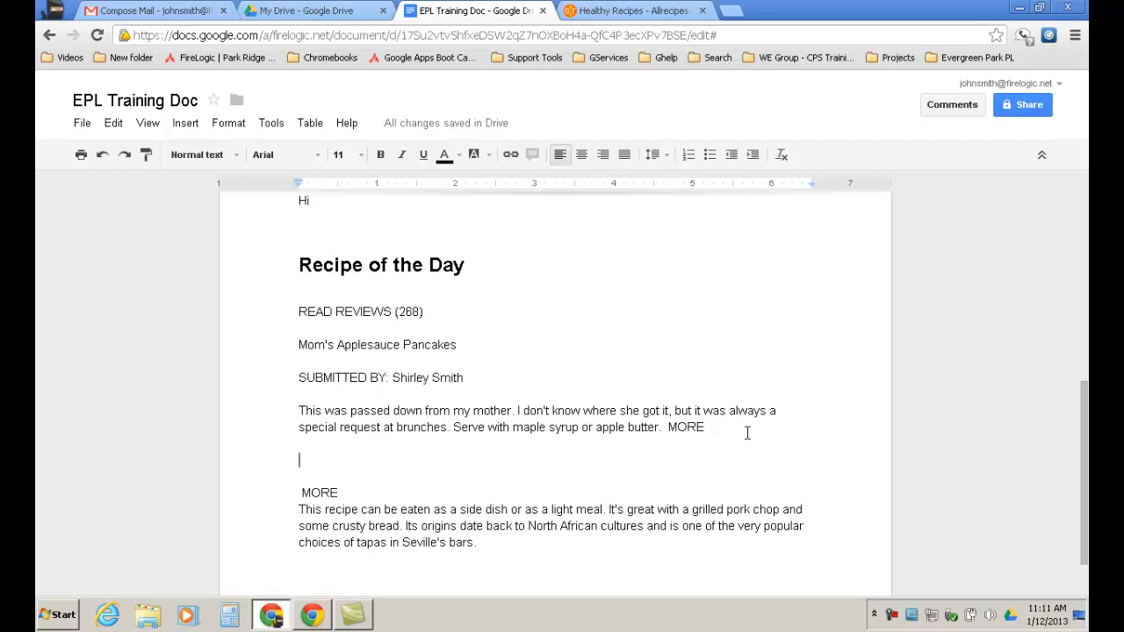
Add a bookmark at the MORE line above the tapas recipe paragraph.
{"action": "left_click_drag", "start_coordinate": [340, 494], "coordinate": [266, 499]}
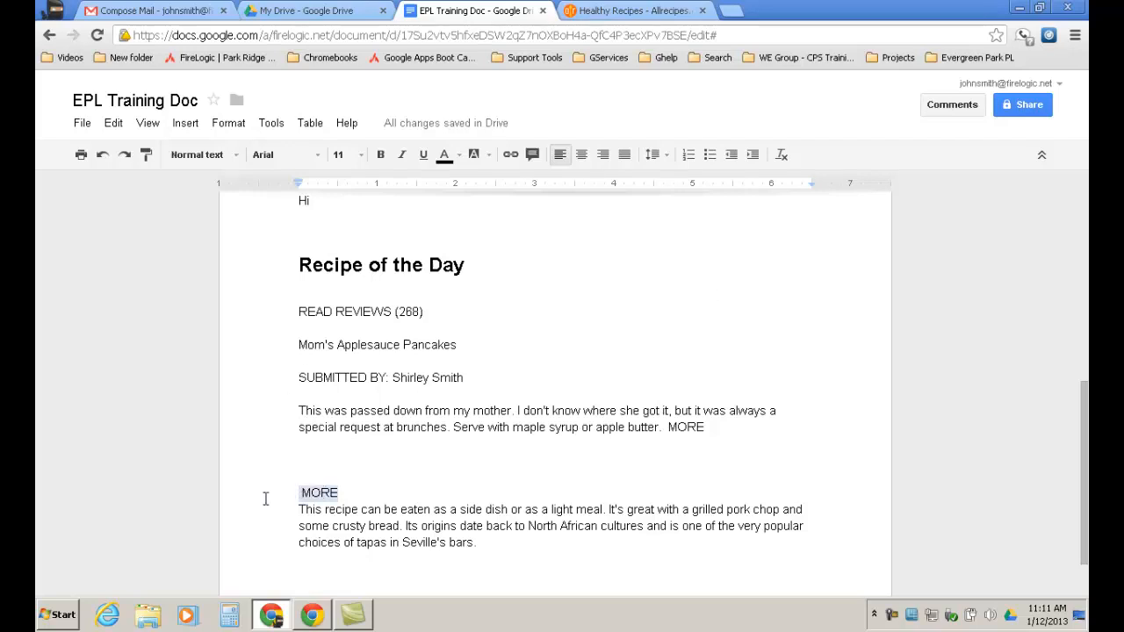
{"action": "left_click", "coordinate": [187, 124]}
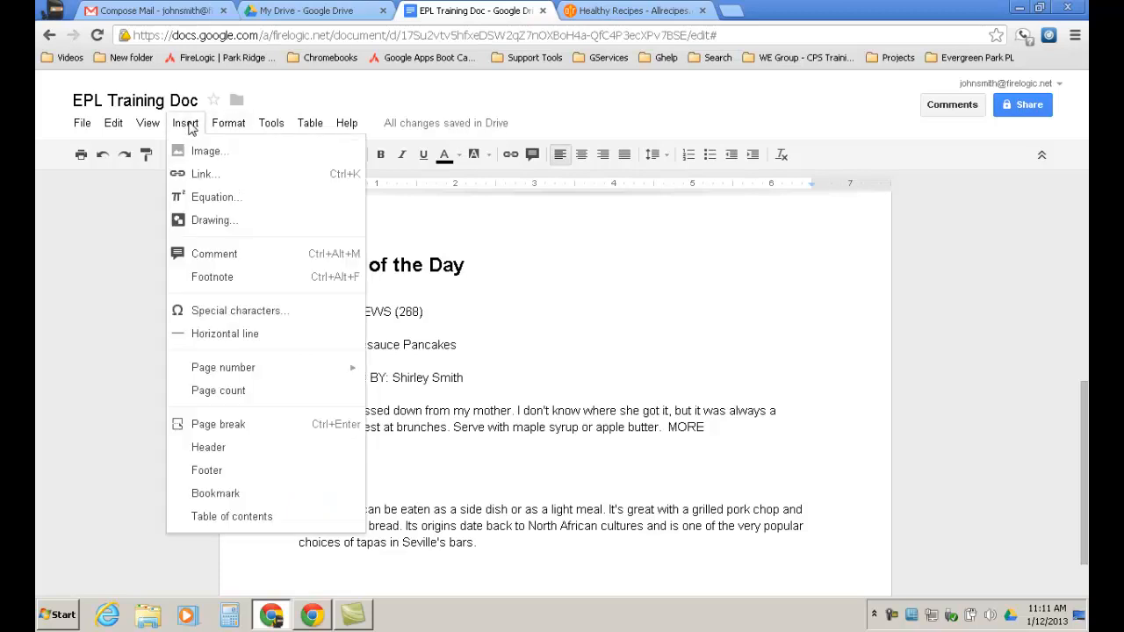
{"action": "left_click", "coordinate": [212, 495]}
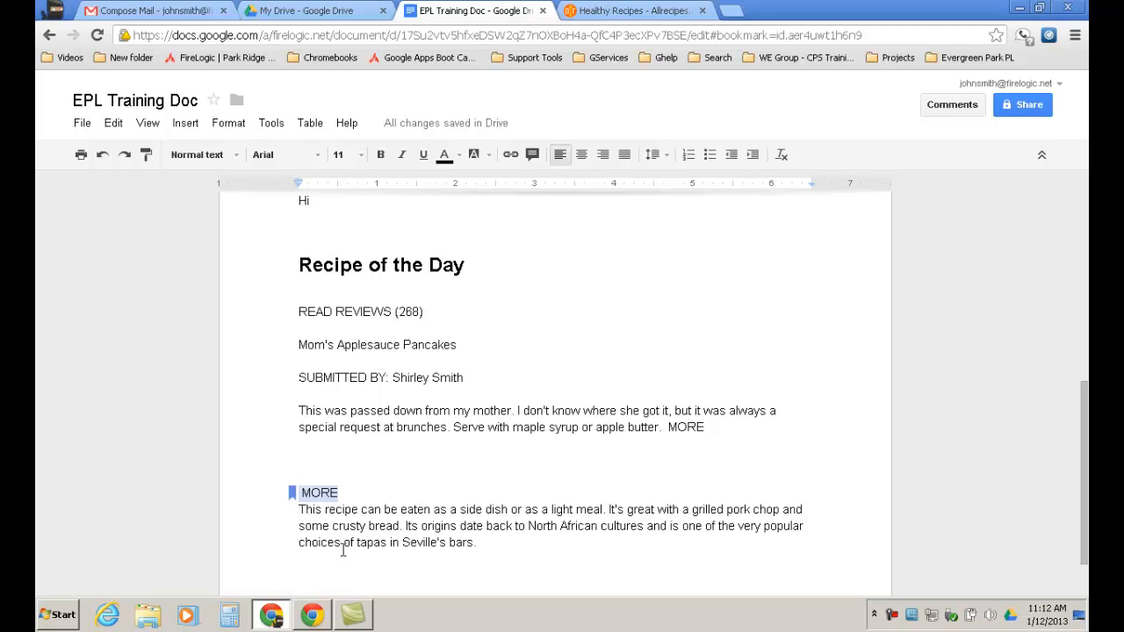
Show the new bookmark's options and follow its Link to jump to the bookmarked MORE.
{"action": "left_click", "coordinate": [293, 492]}
{"action": "left_click", "coordinate": [294, 497]}
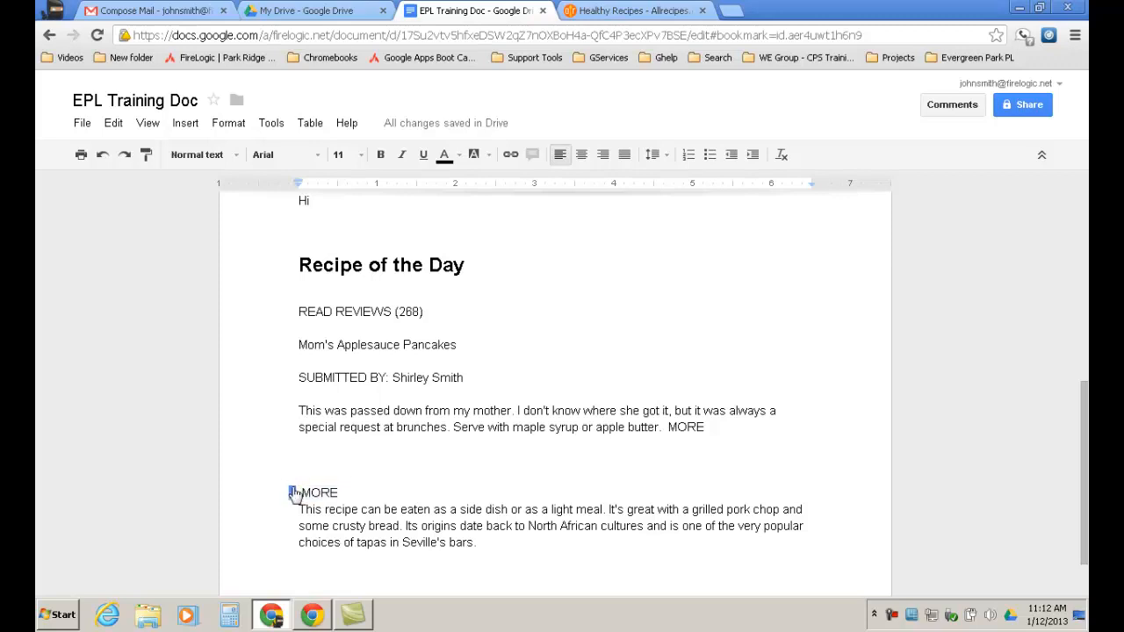
{"action": "left_click", "coordinate": [294, 496]}
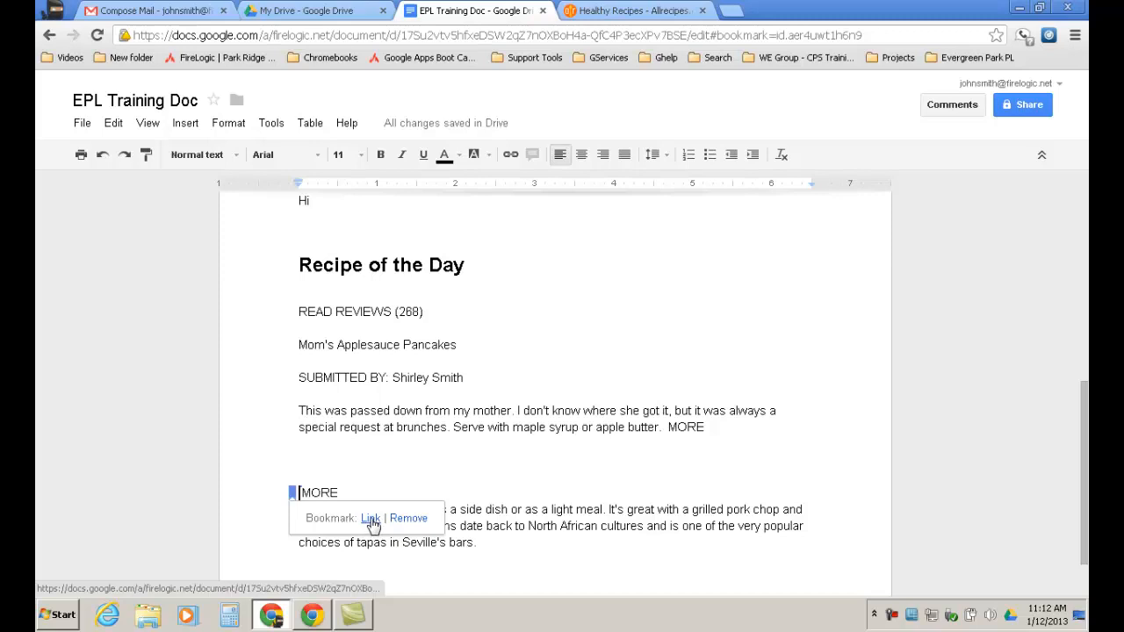
{"action": "left_click", "coordinate": [437, 442]}
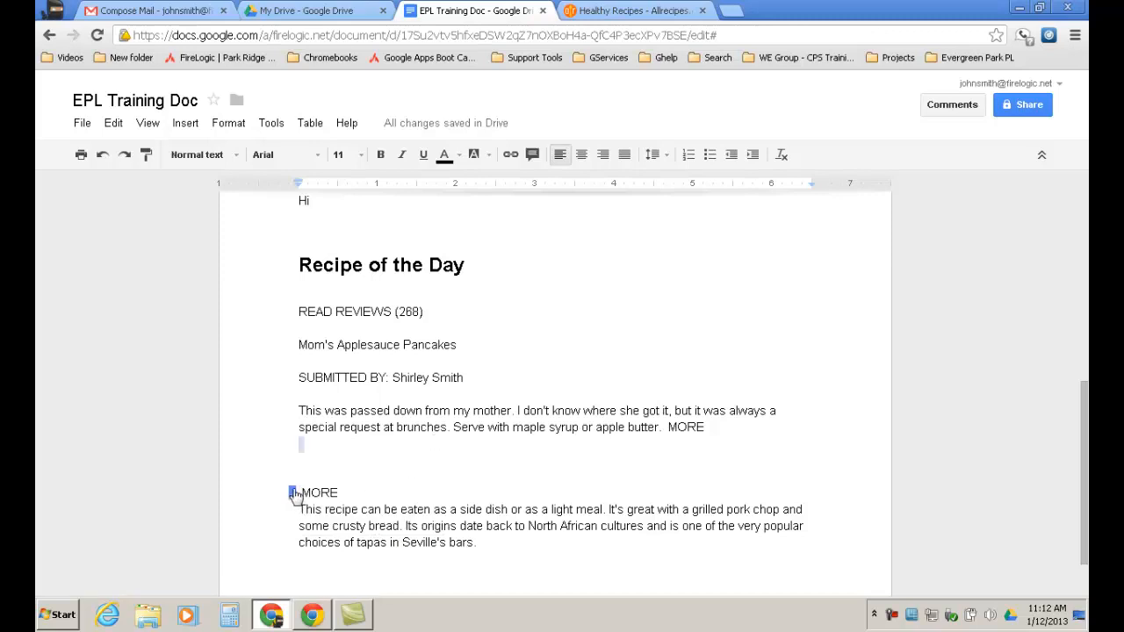
{"action": "left_click", "coordinate": [298, 492]}
{"action": "left_click", "coordinate": [371, 519]}
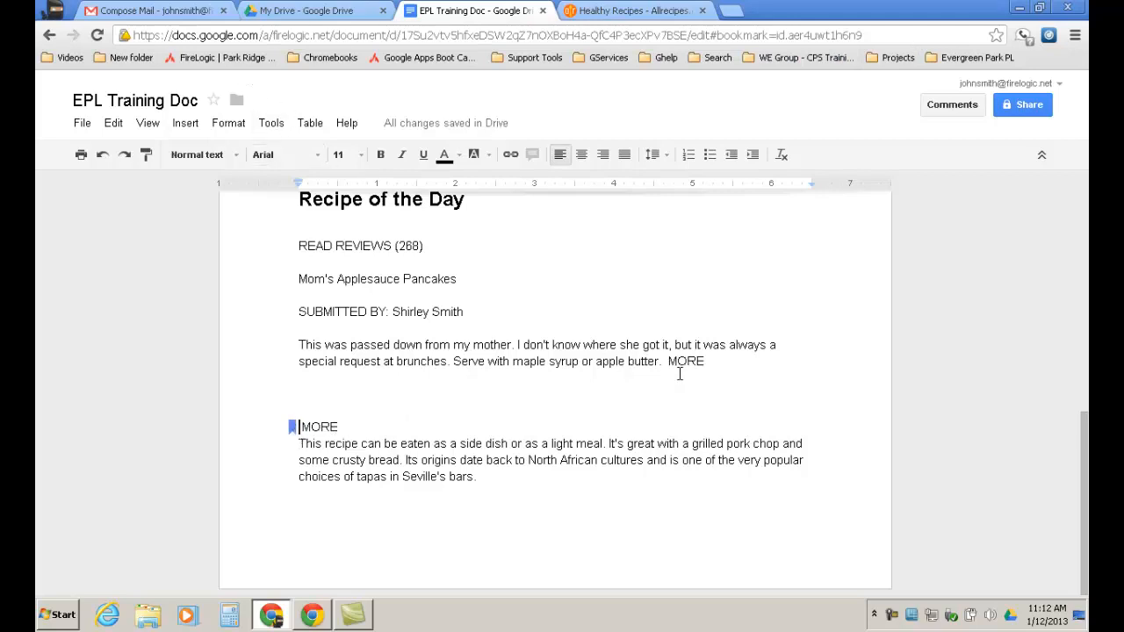
Link the MORE ending the applesauce paragraph to 'Bookmark 1: MORE' and follow the link to test it.
{"action": "left_click_drag", "start_coordinate": [704, 361], "coordinate": [668, 361]}
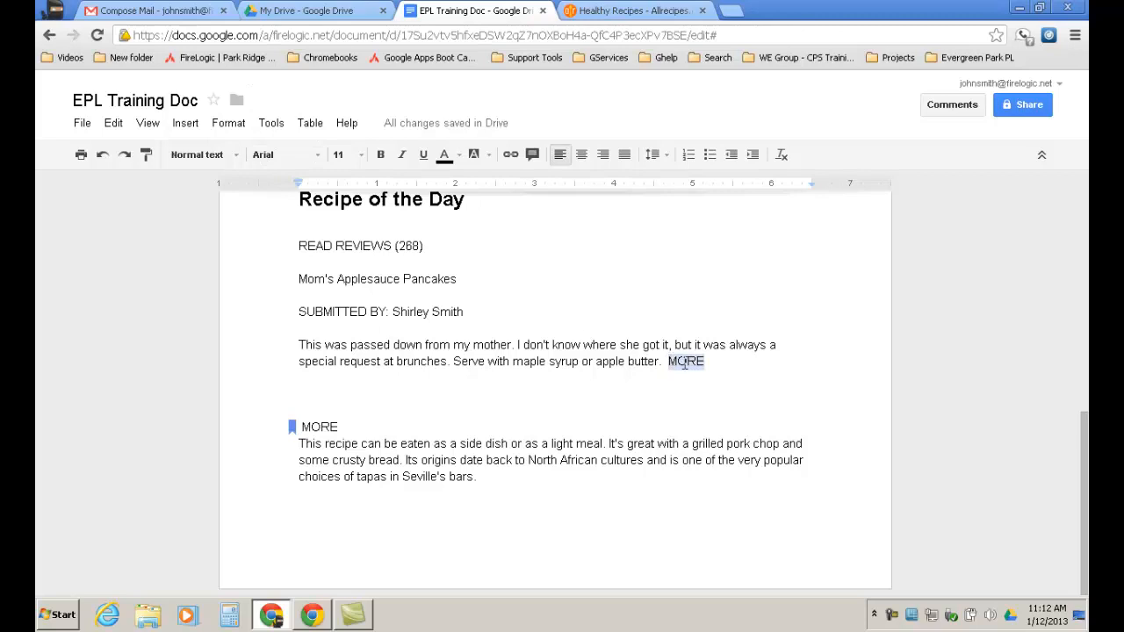
{"action": "right_click", "coordinate": [690, 363]}
{"action": "key", "text": "Escape"}
{"action": "left_click", "coordinate": [513, 155]}
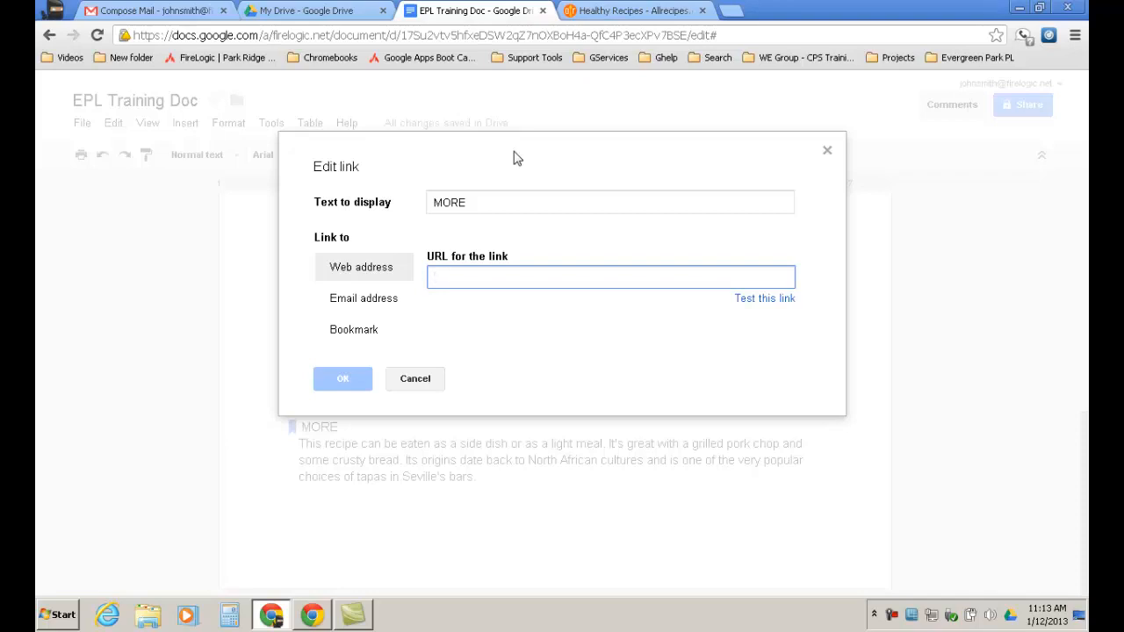
{"action": "left_click", "coordinate": [360, 331]}
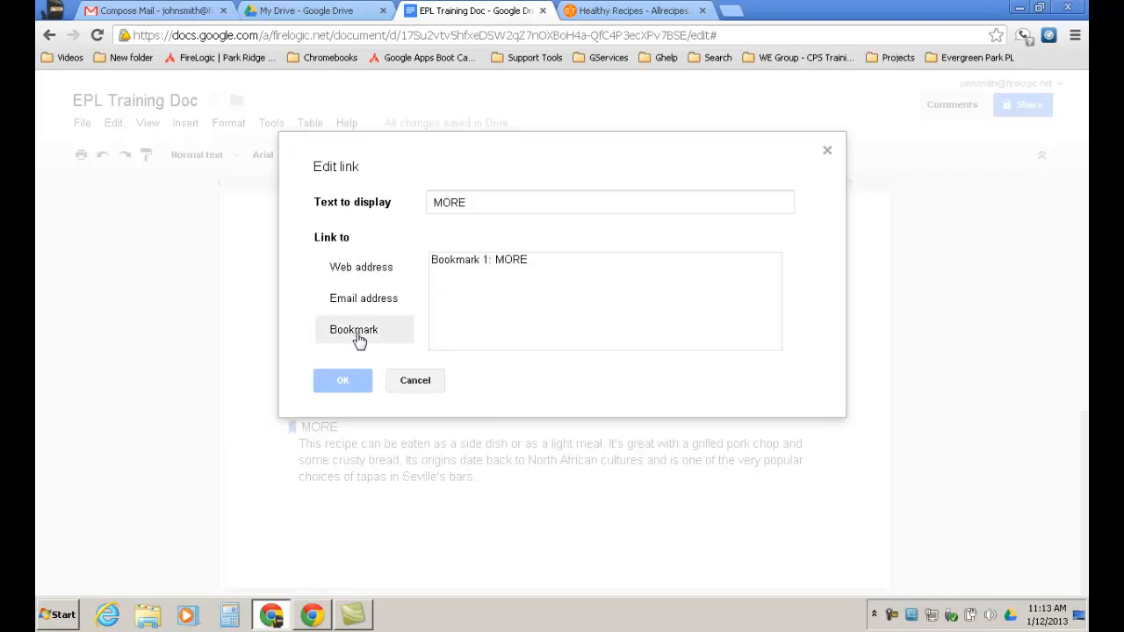
{"action": "left_click", "coordinate": [514, 260]}
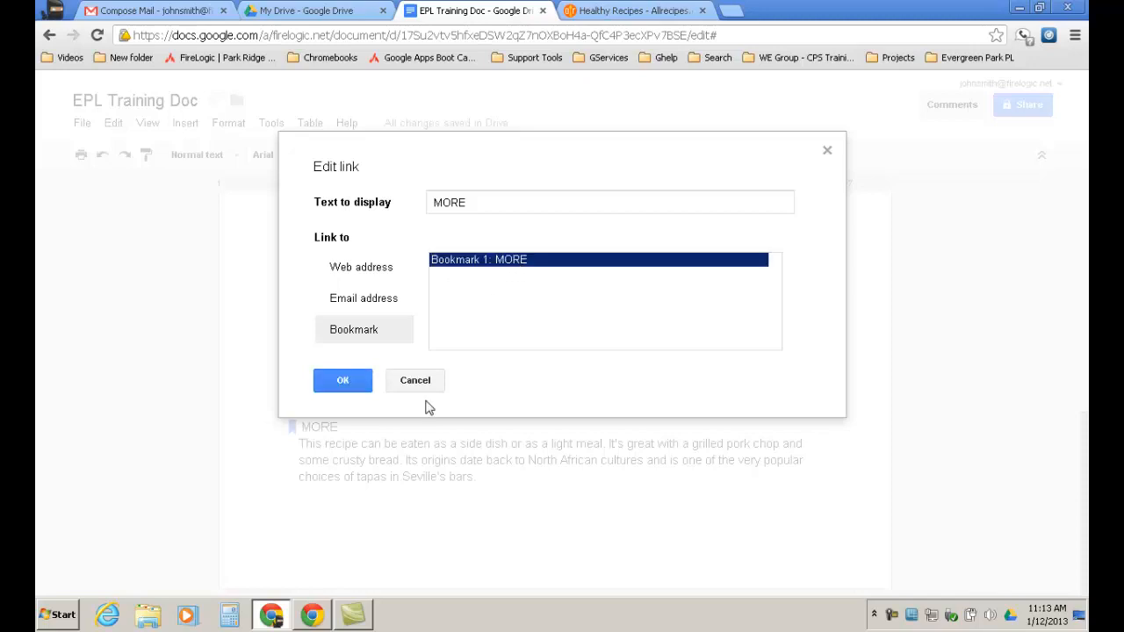
{"action": "left_click", "coordinate": [351, 395]}
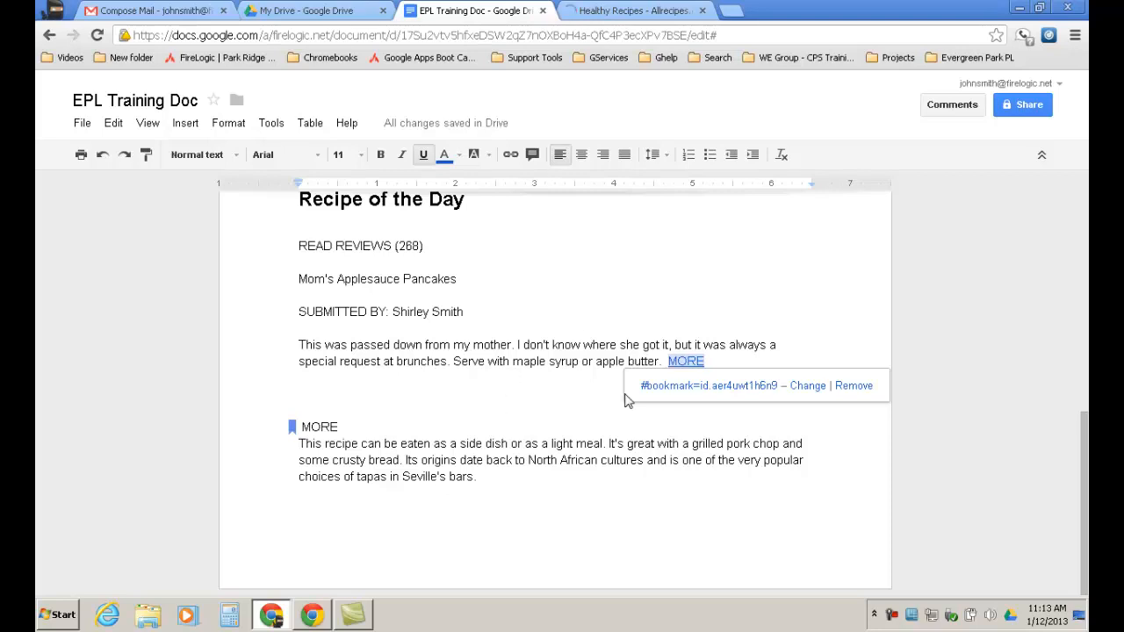
{"action": "left_click", "coordinate": [707, 386]}
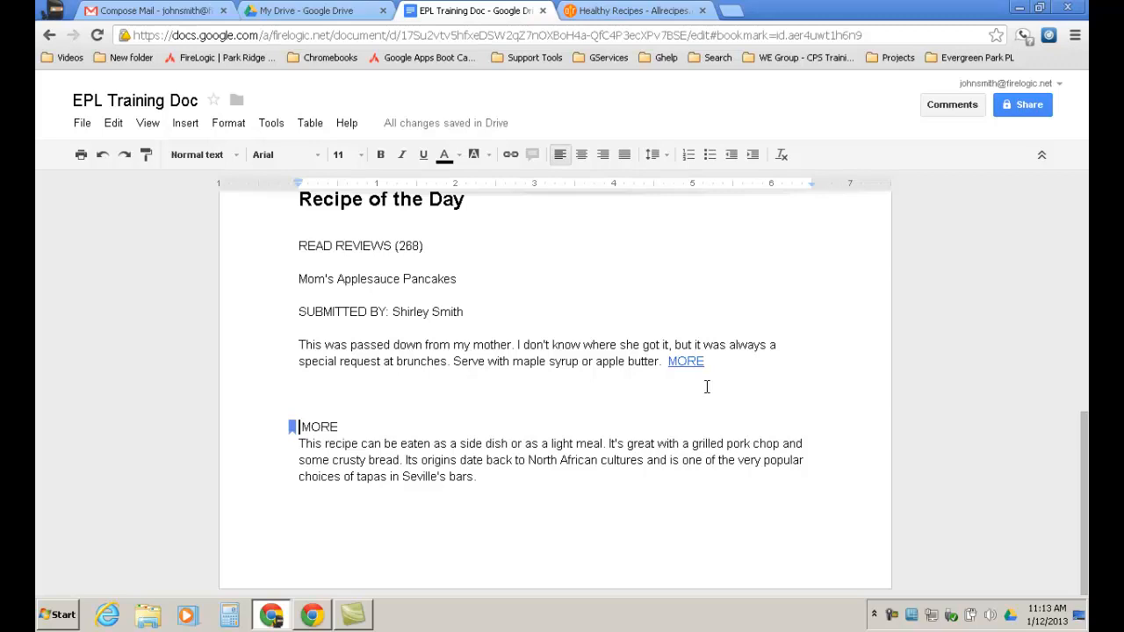
Open the Insert menu, then move across to the Format menu.
{"action": "left_click", "coordinate": [186, 123]}
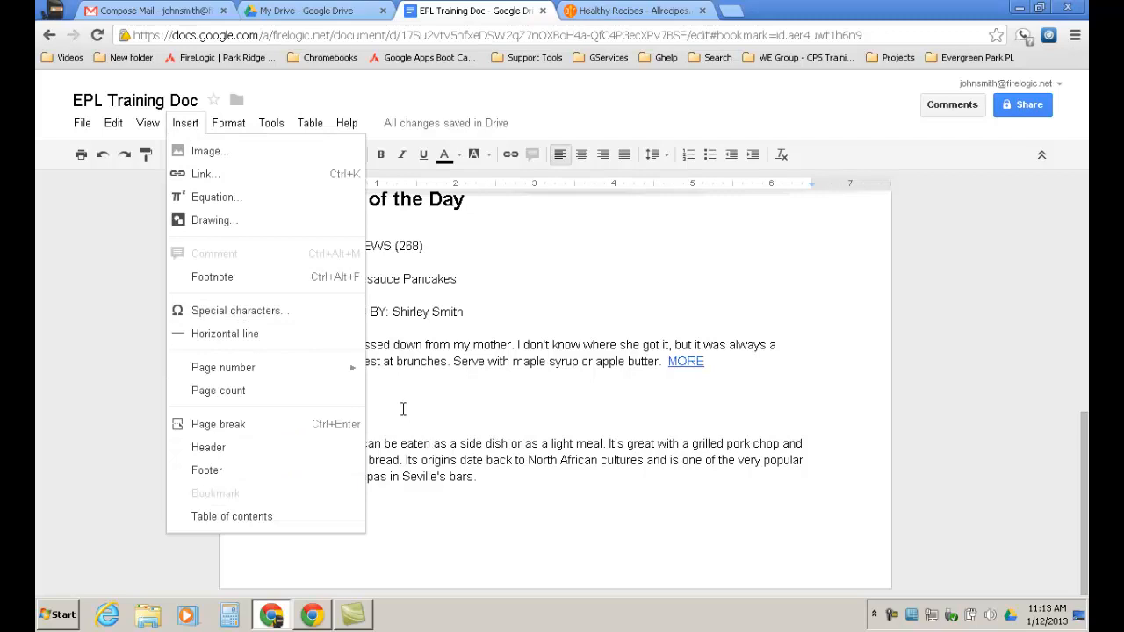
{"action": "mouse_move", "coordinate": [234, 124]}
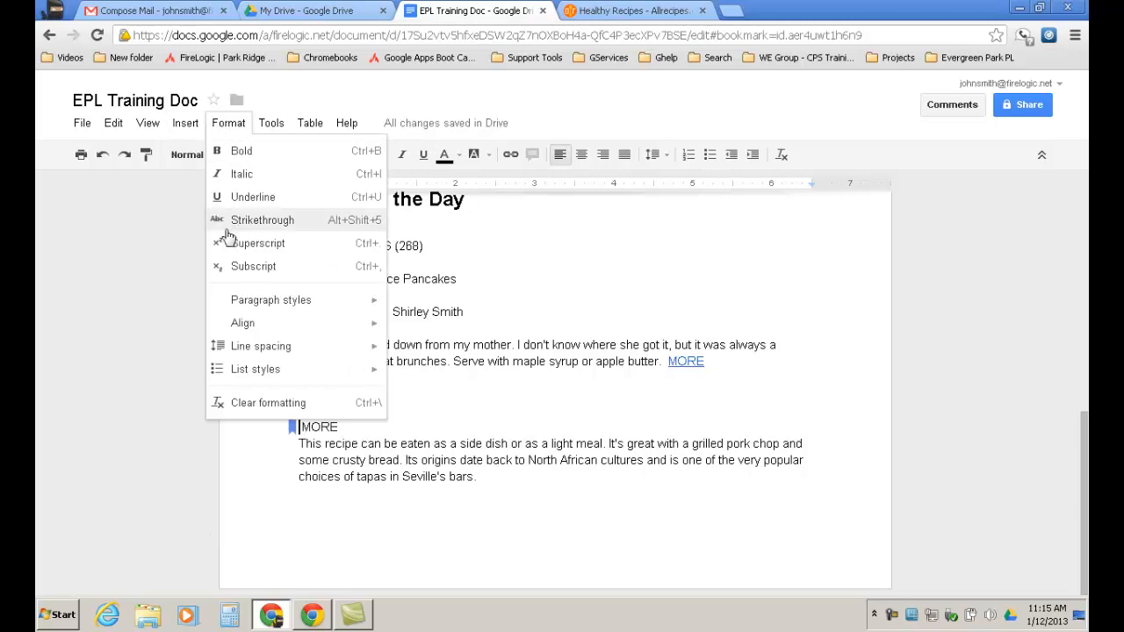
Browse the Format menu's Paragraph styles, Options, Align, Line spacing and List styles submenus.
{"action": "mouse_move", "coordinate": [292, 303]}
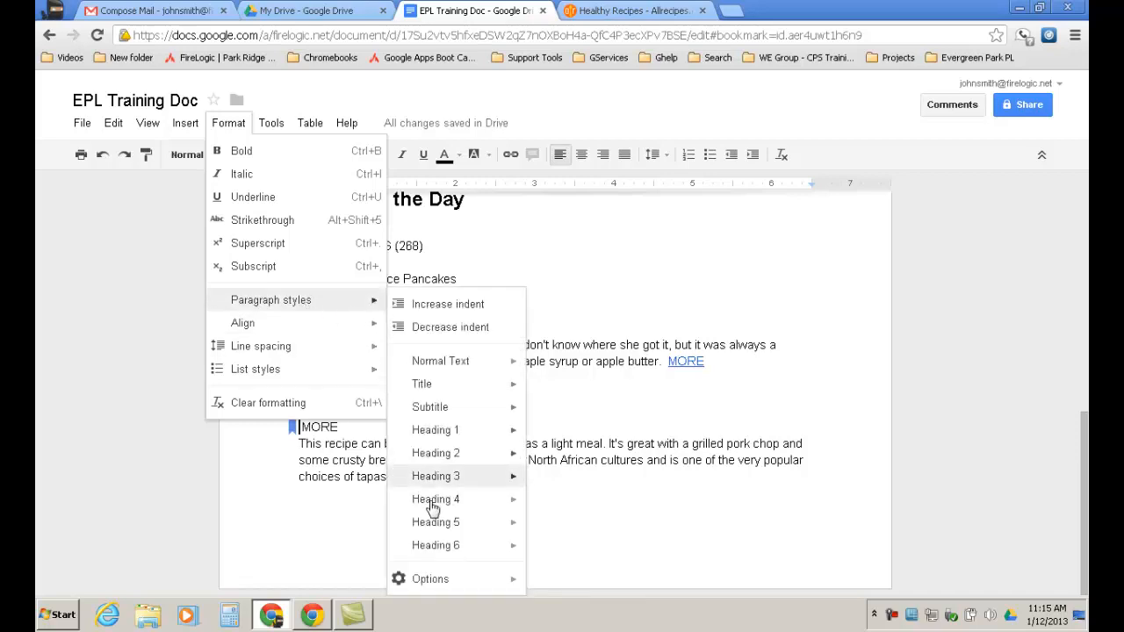
{"action": "mouse_move", "coordinate": [439, 582]}
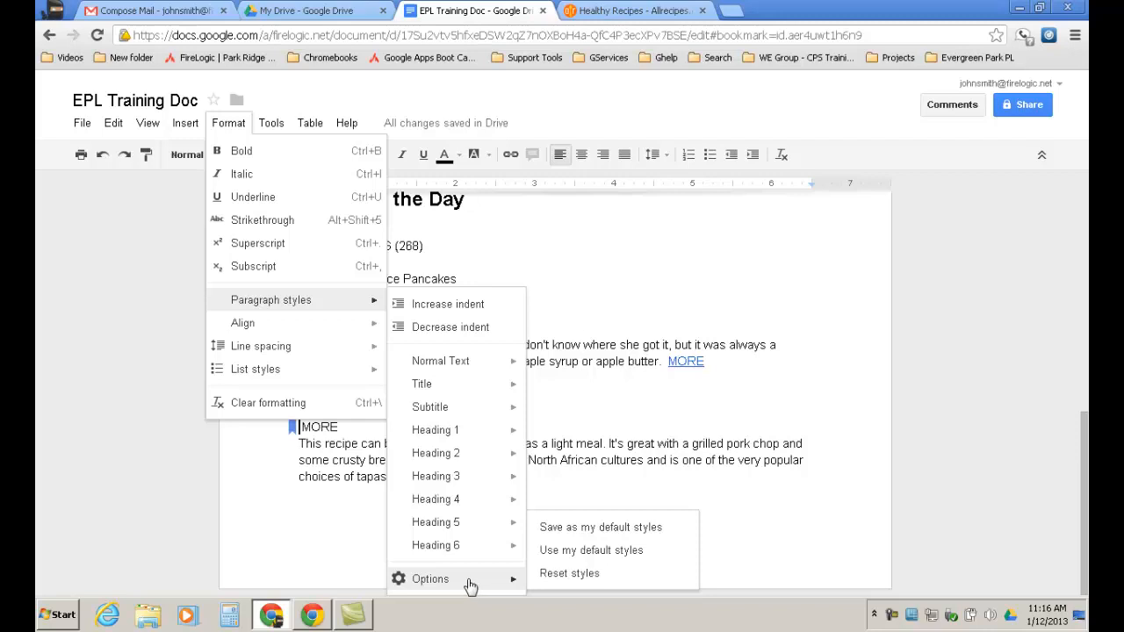
{"action": "mouse_move", "coordinate": [248, 329]}
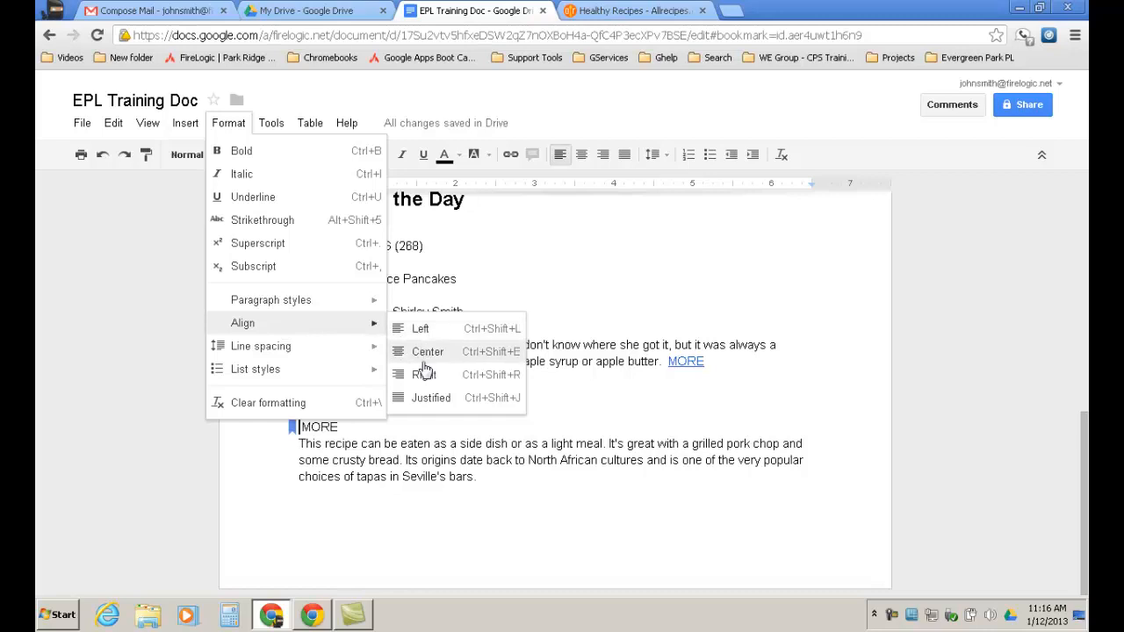
{"action": "mouse_move", "coordinate": [263, 347]}
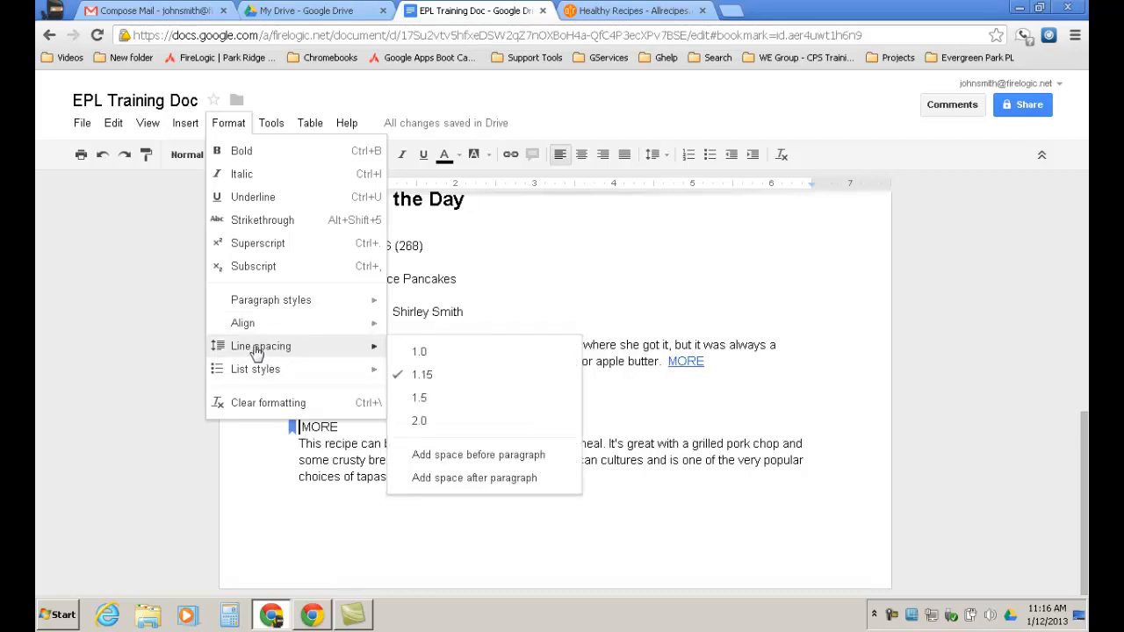
Make the pancake recipe lines, from title to MORE link, a numbered list, then a bulleted list.
{"action": "mouse_move", "coordinate": [268, 376]}
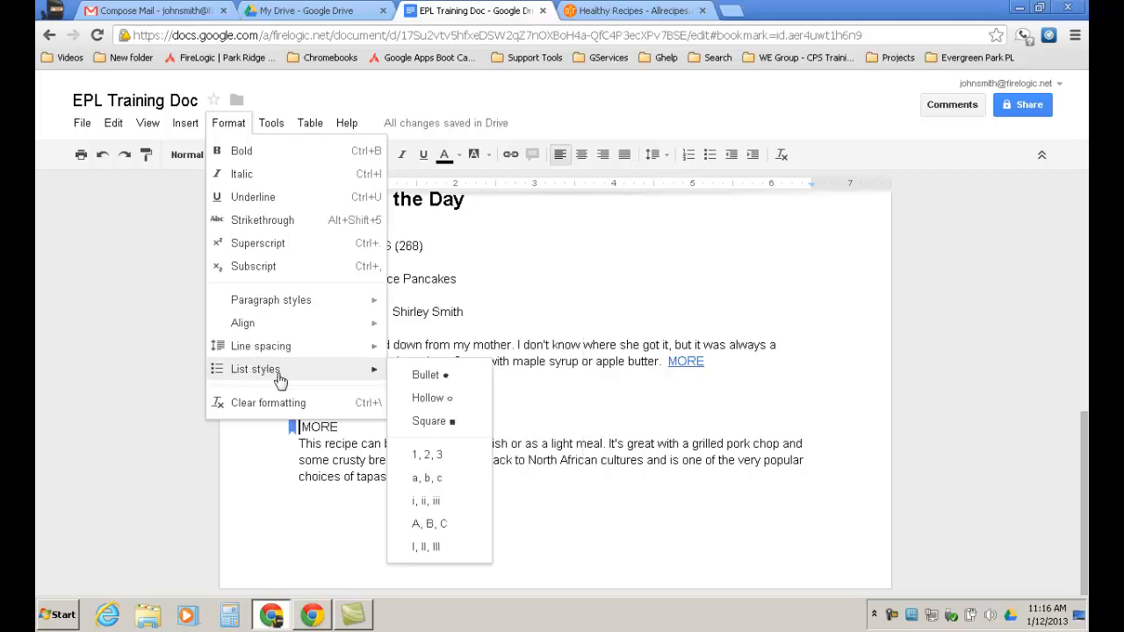
{"action": "left_click", "coordinate": [559, 414]}
{"action": "left_click_drag", "start_coordinate": [296, 273], "coordinate": [633, 381]}
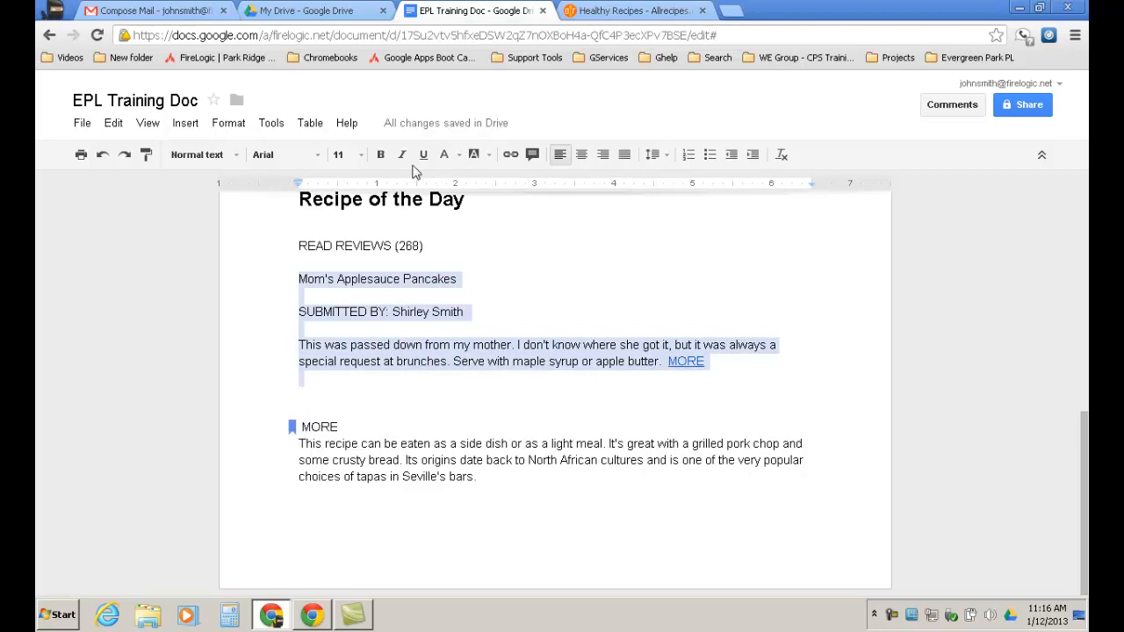
{"action": "left_click", "coordinate": [230, 128]}
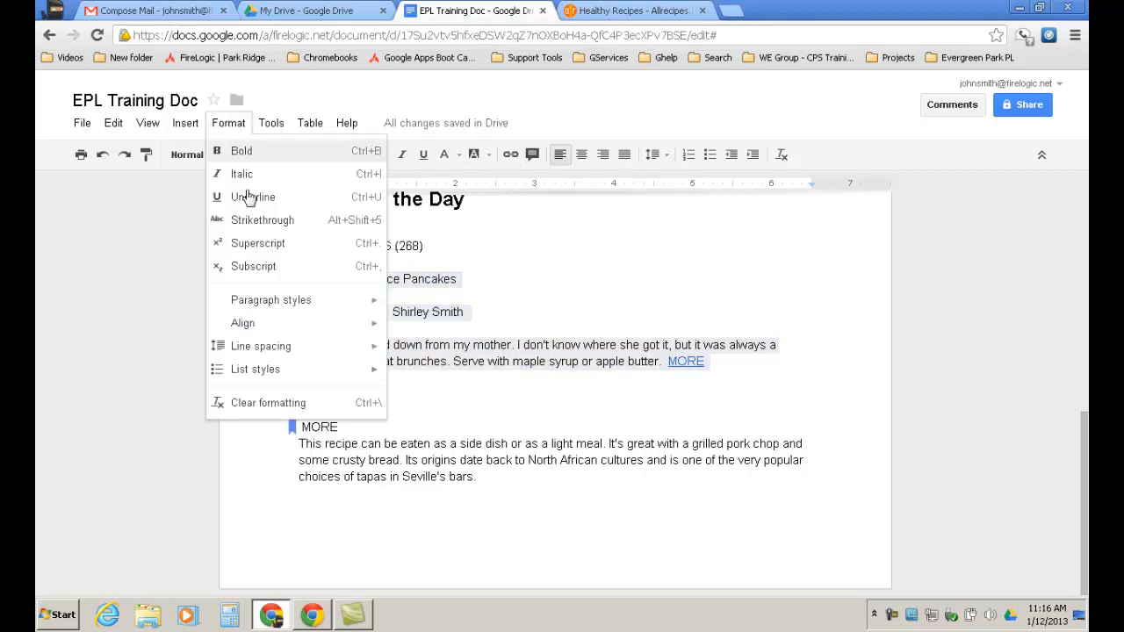
{"action": "mouse_move", "coordinate": [264, 377]}
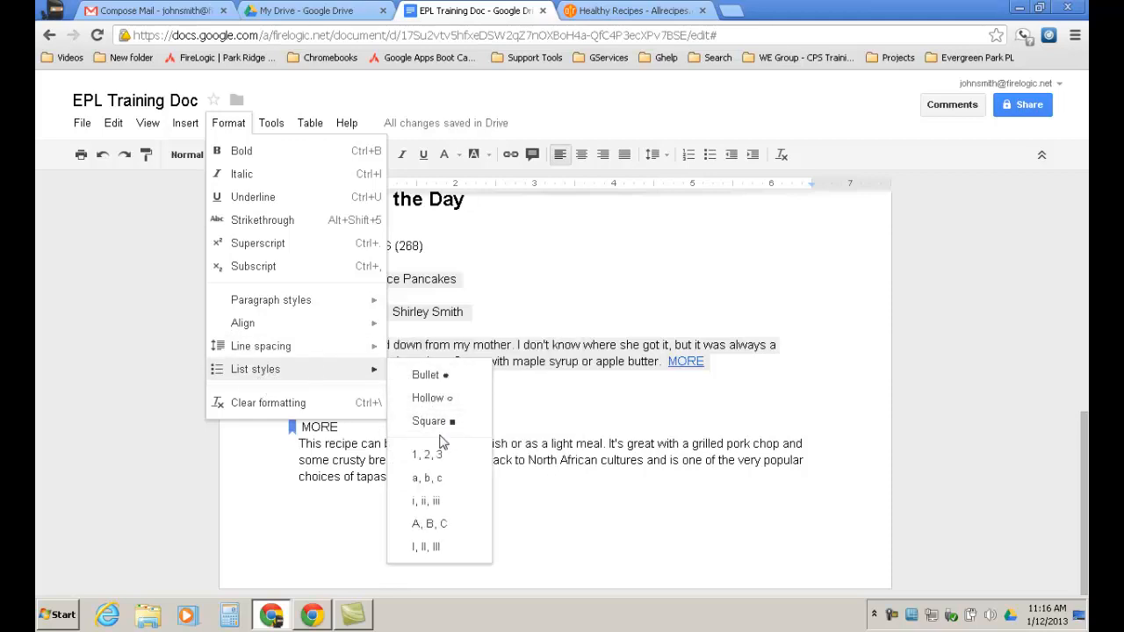
{"action": "mouse_move", "coordinate": [389, 351]}
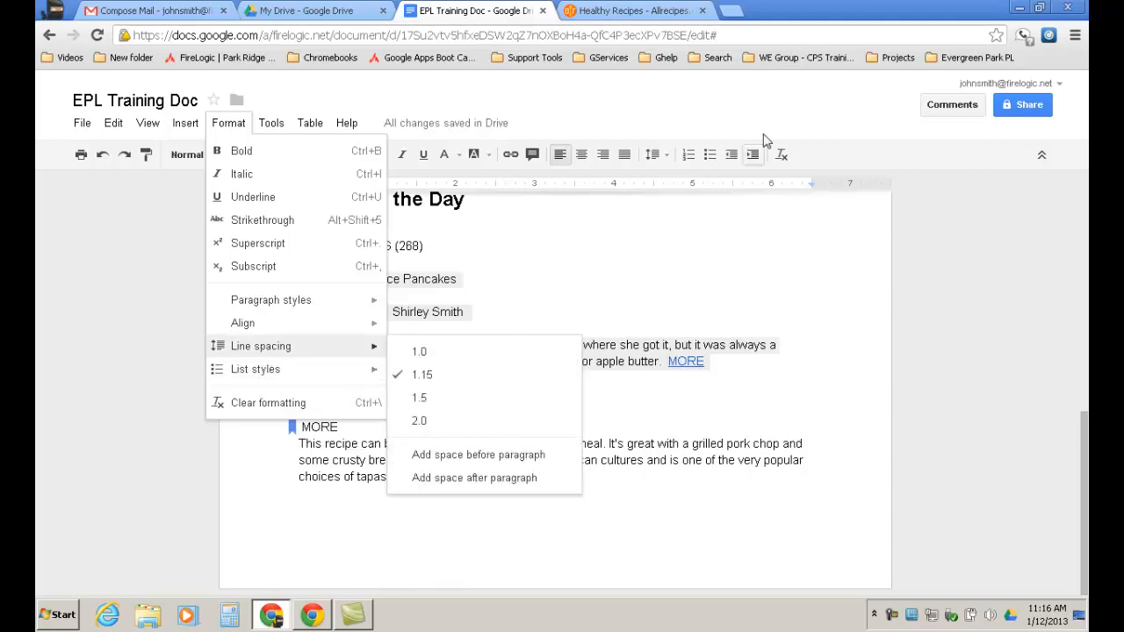
{"action": "left_click", "coordinate": [690, 157]}
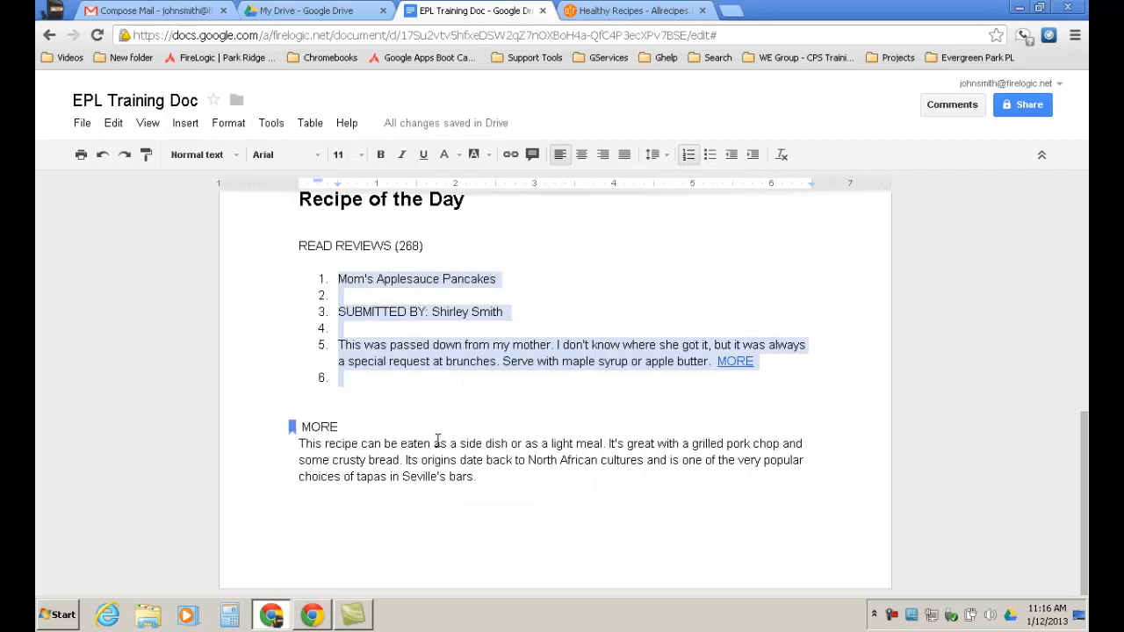
{"action": "left_click", "coordinate": [710, 155]}
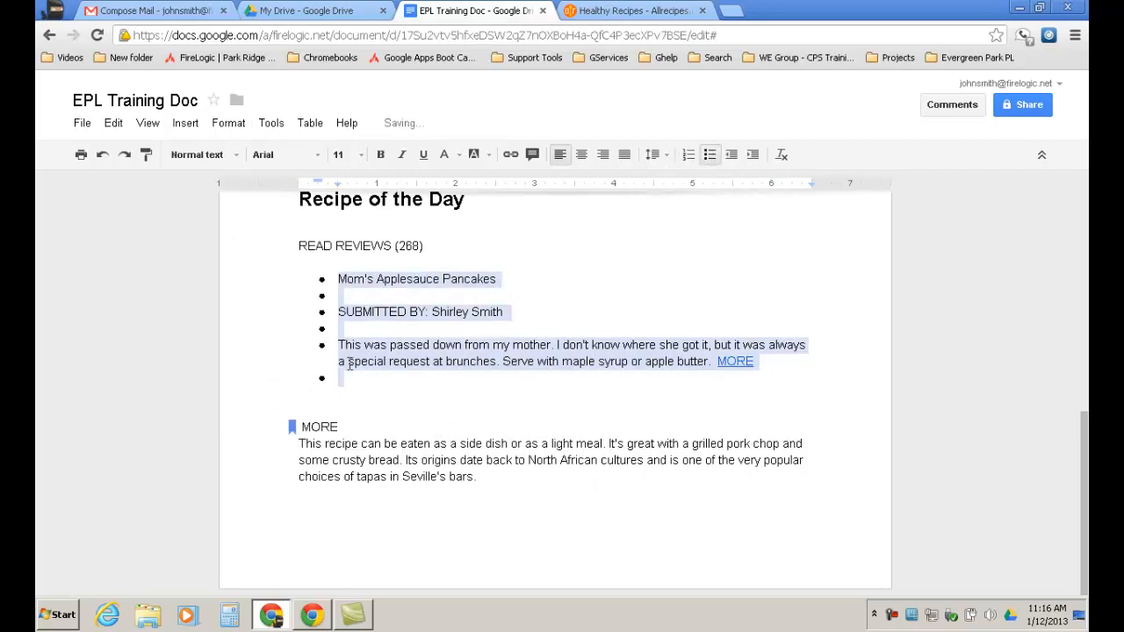
Clear formatting from the bulleted recipe list, then select the whole document.
{"action": "left_click", "coordinate": [230, 127]}
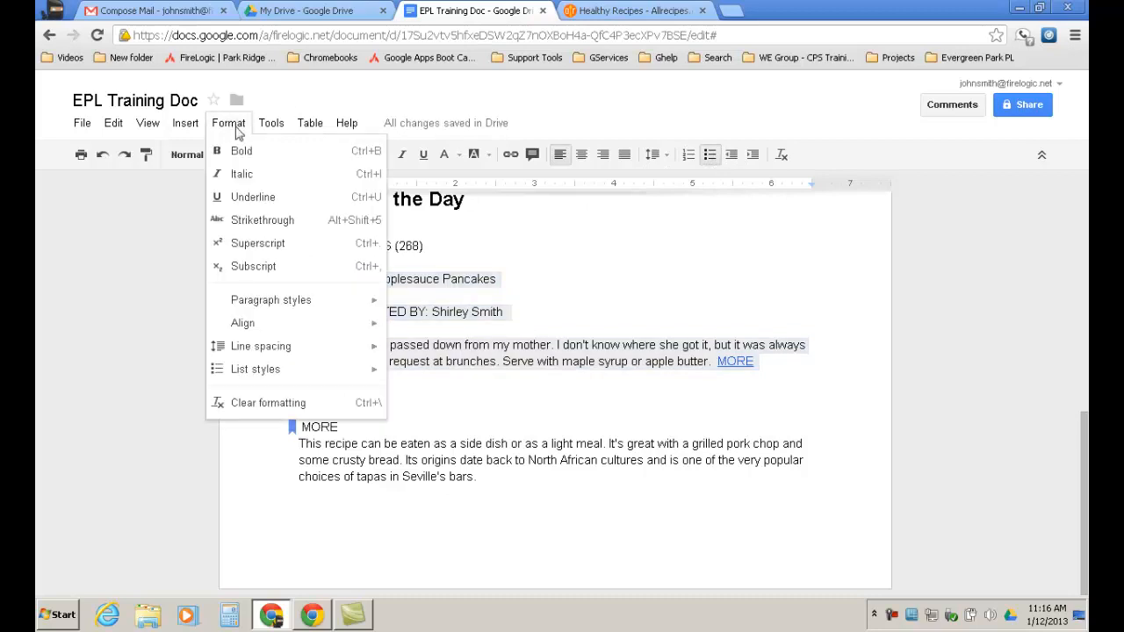
{"action": "left_click", "coordinate": [275, 402]}
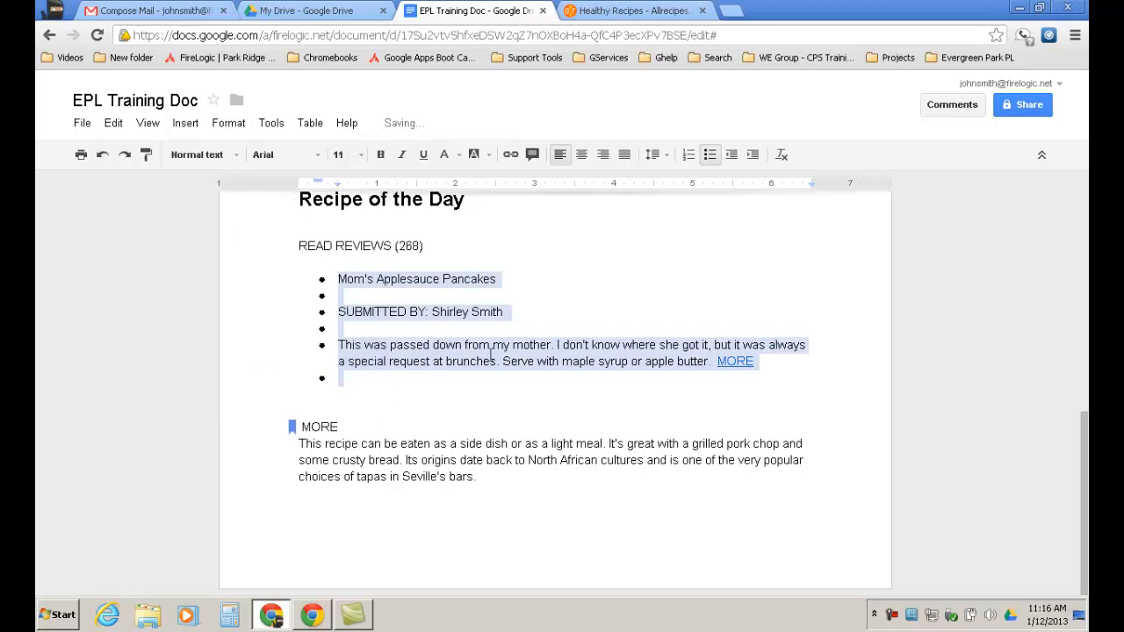
{"action": "left_click", "coordinate": [484, 400]}
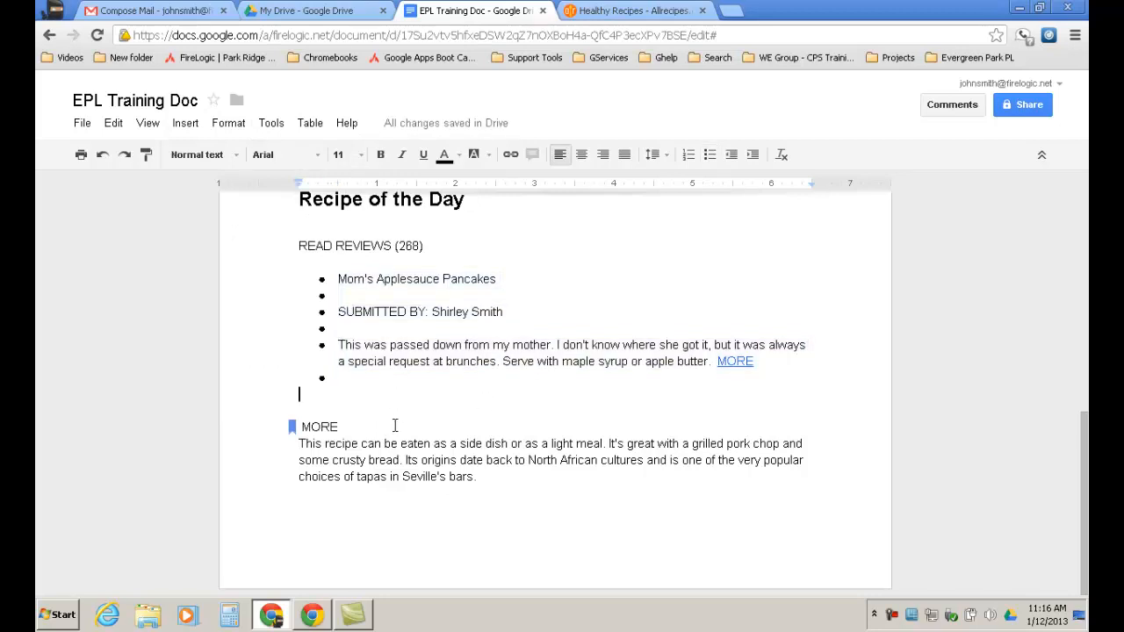
{"action": "key", "text": "ctrl+a"}
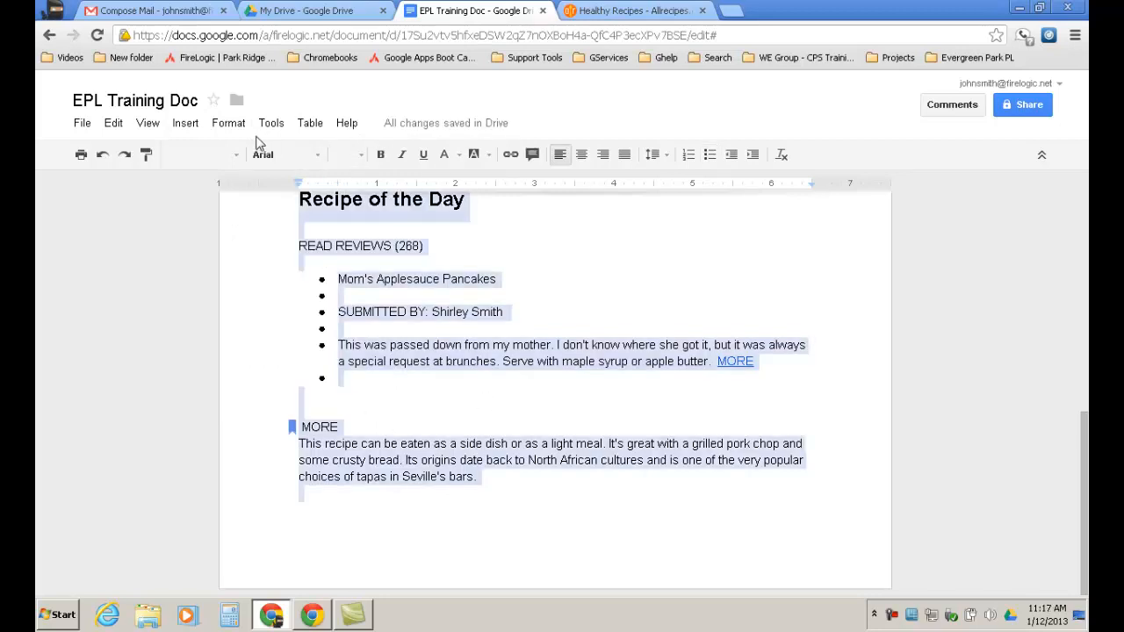
{"action": "left_click", "coordinate": [227, 125]}
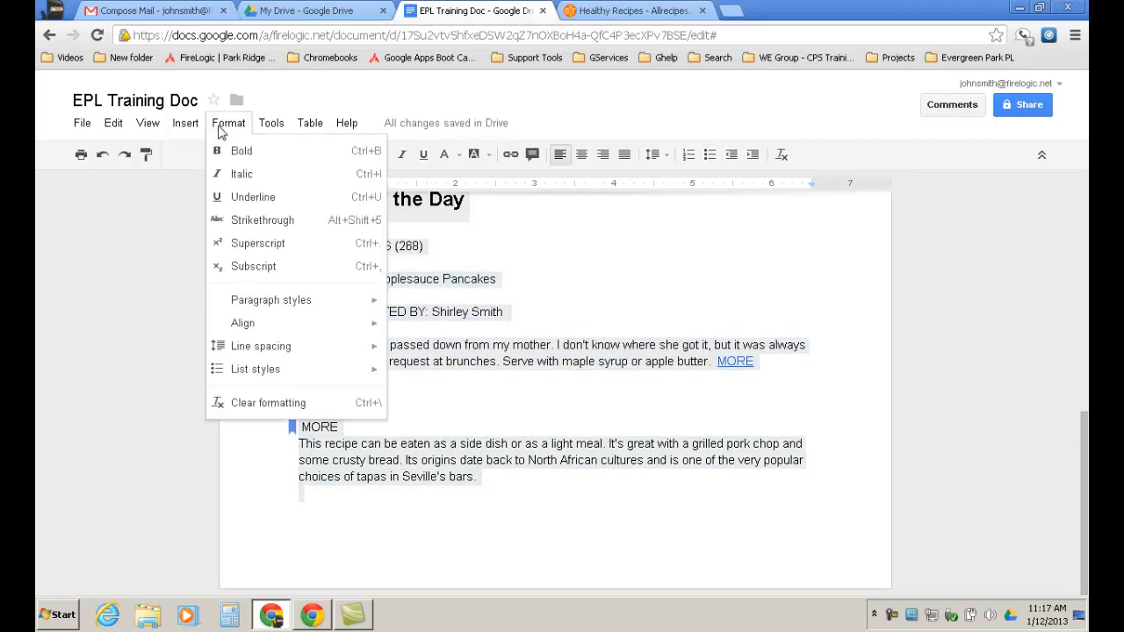
Clear formatting from the entire document, then select the bulleted recipe lines.
{"action": "left_click", "coordinate": [268, 403]}
{"action": "scroll", "coordinate": [458, 416], "scroll_direction": "up", "scroll_amount": 5}
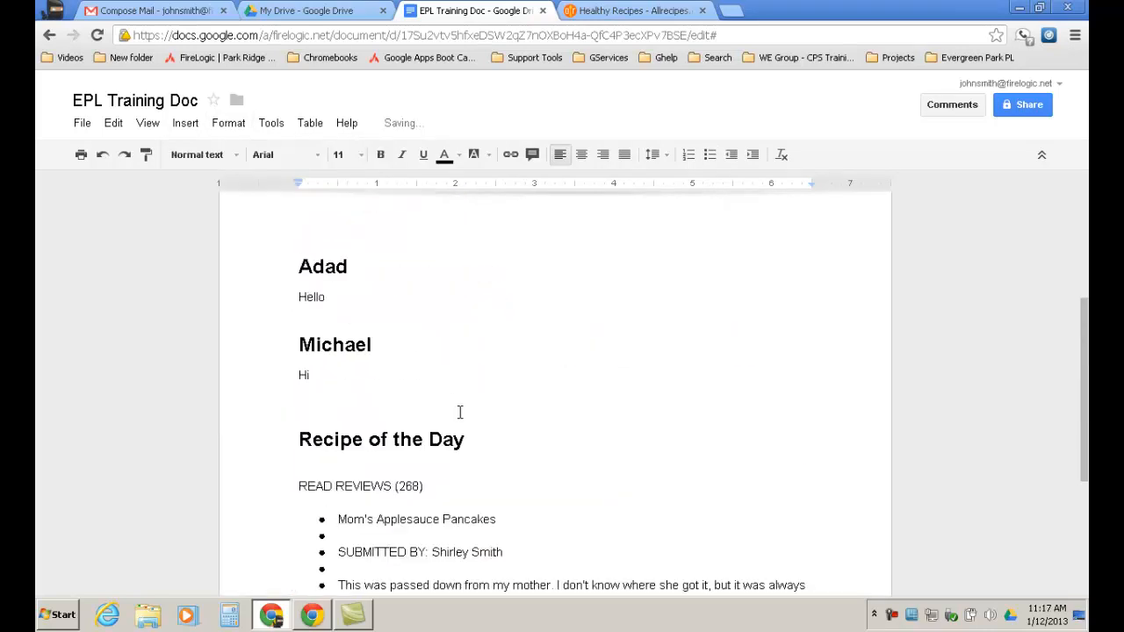
{"action": "scroll", "coordinate": [456, 408], "scroll_direction": "down", "scroll_amount": 4}
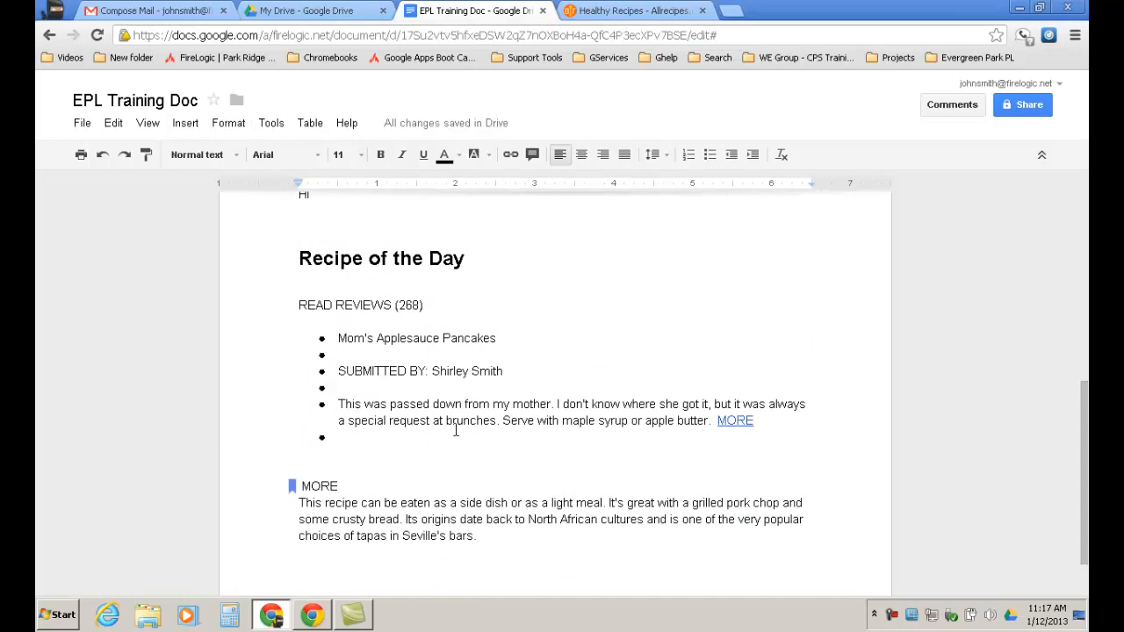
{"action": "left_click_drag", "start_coordinate": [327, 330], "coordinate": [813, 420]}
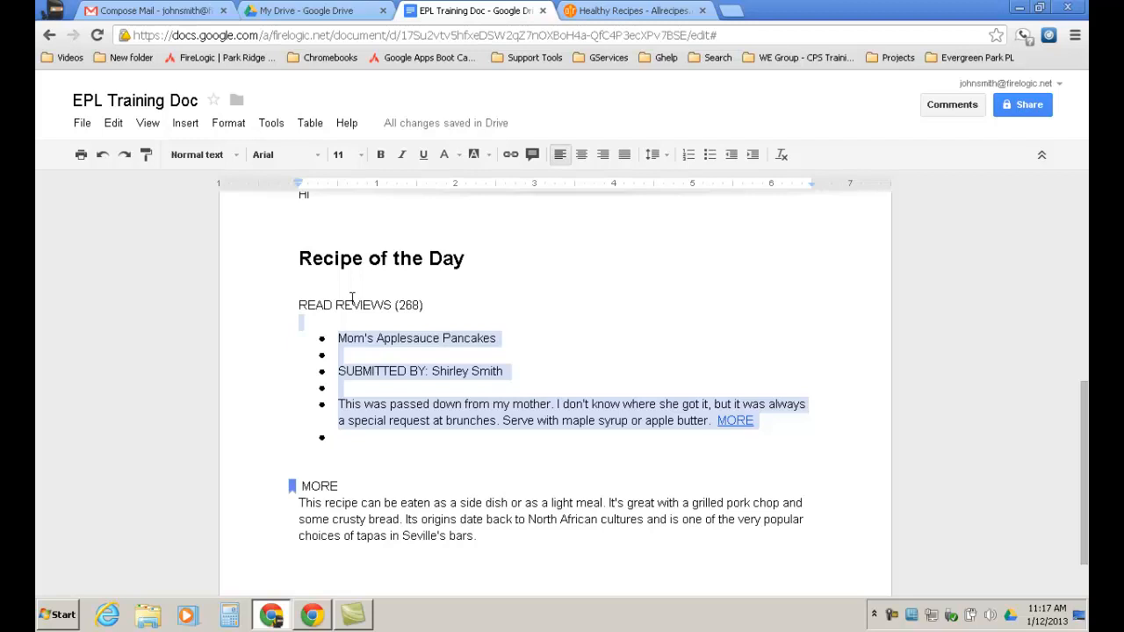
{"action": "left_click", "coordinate": [272, 124]}
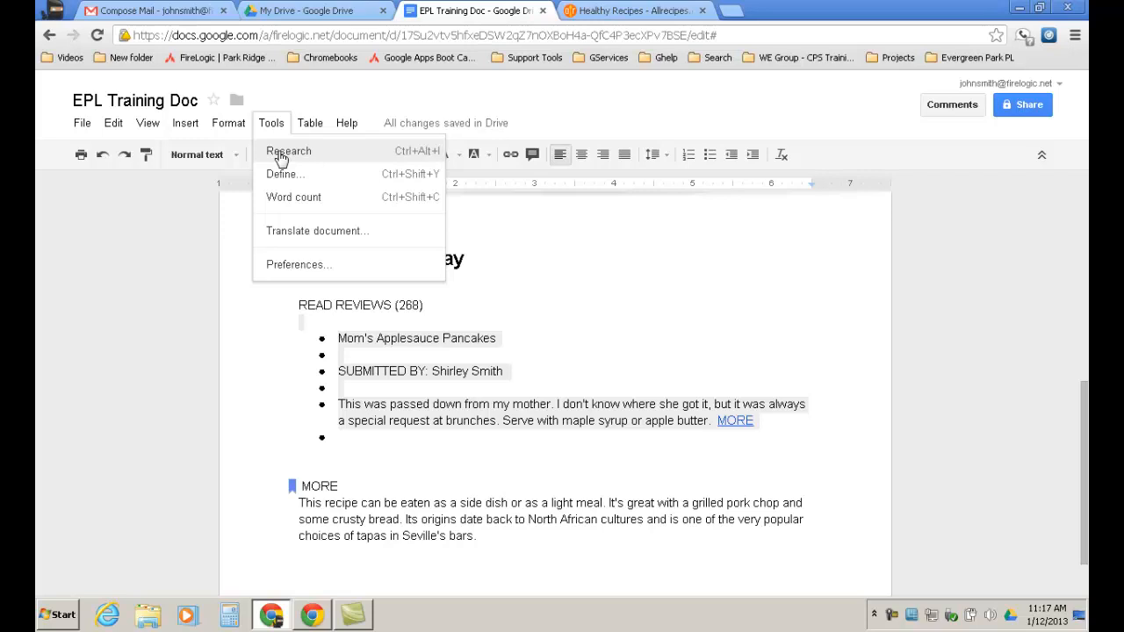
Insert a page break after 'Seville's bars.' with Ctrl+Enter.
{"action": "left_click", "coordinate": [421, 355]}
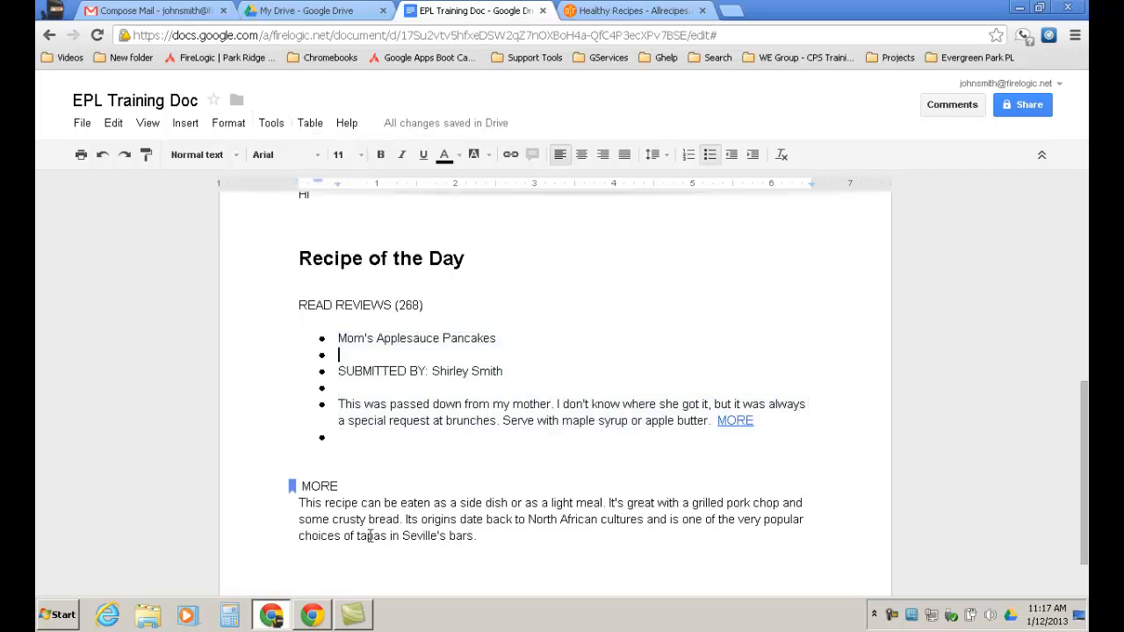
{"action": "left_click", "coordinate": [477, 538]}
{"action": "key", "text": "ctrl+Return"}
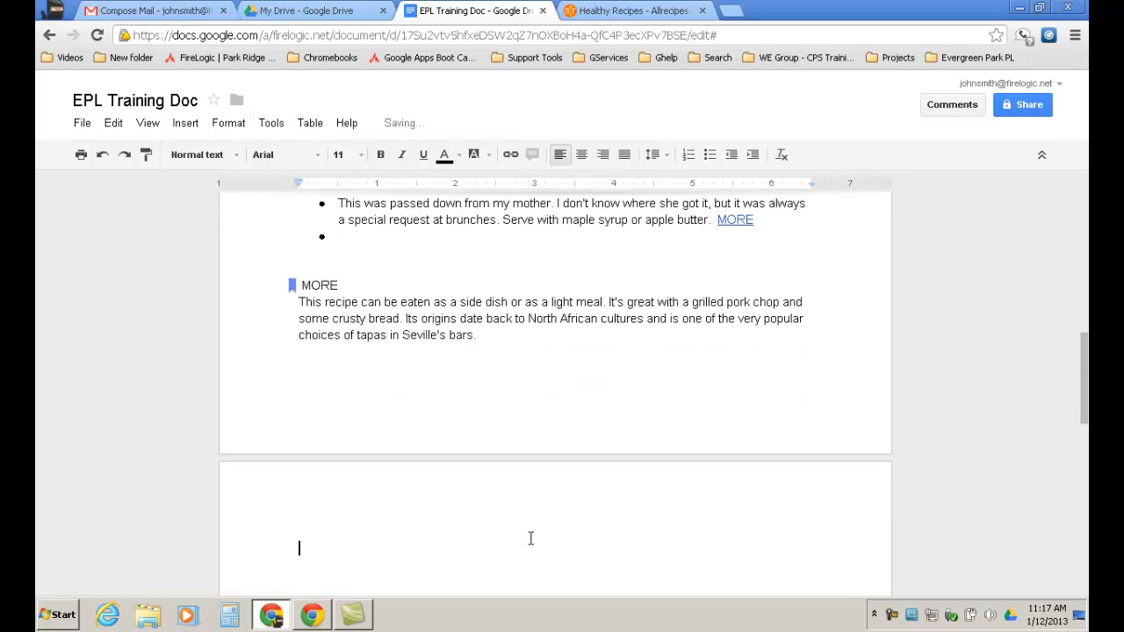
Search Research for 'Abe li', browse the Abraham Lincoln results, then close the panel.
{"action": "left_click", "coordinate": [271, 124]}
{"action": "left_click", "coordinate": [290, 152]}
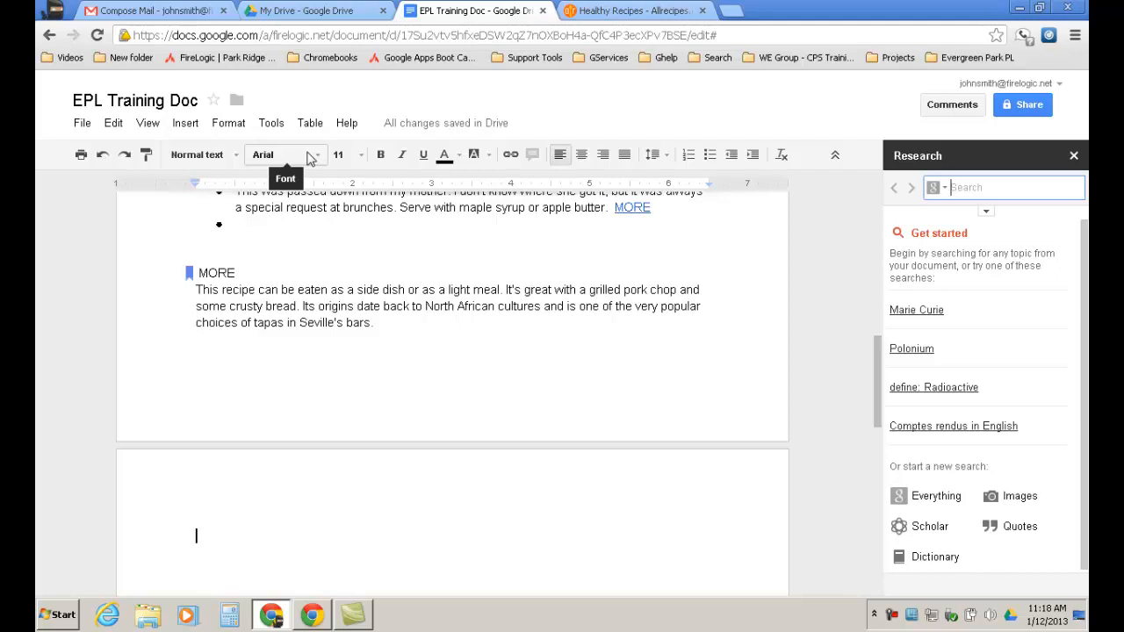
{"action": "type", "text": "Abe"}
{"action": "key", "text": "Return"}
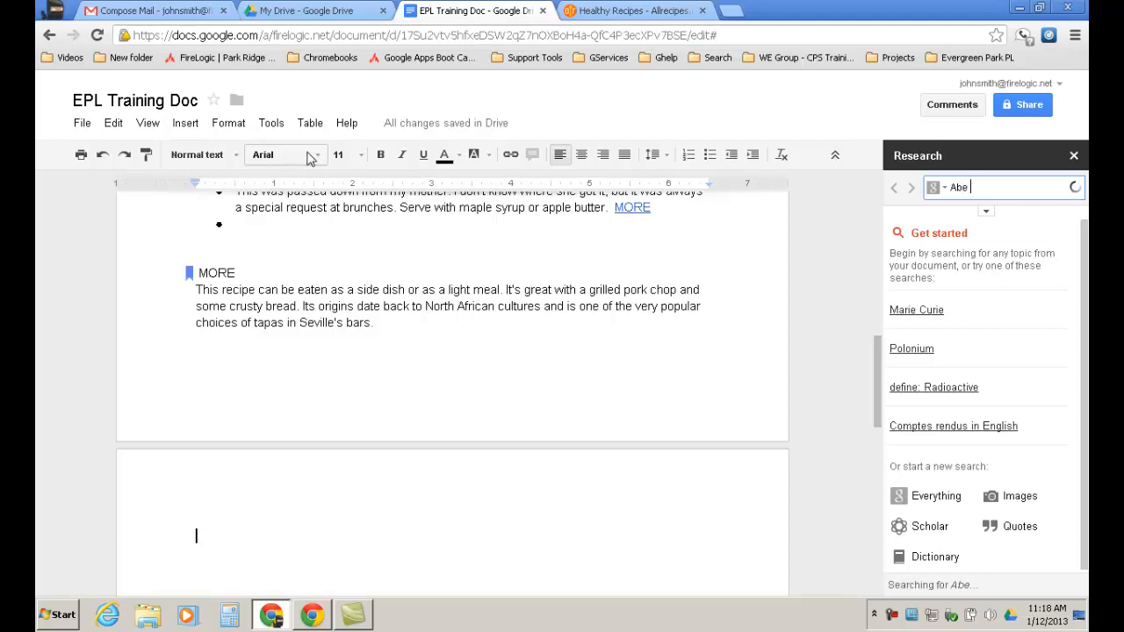
{"action": "type", "text": "lin"}
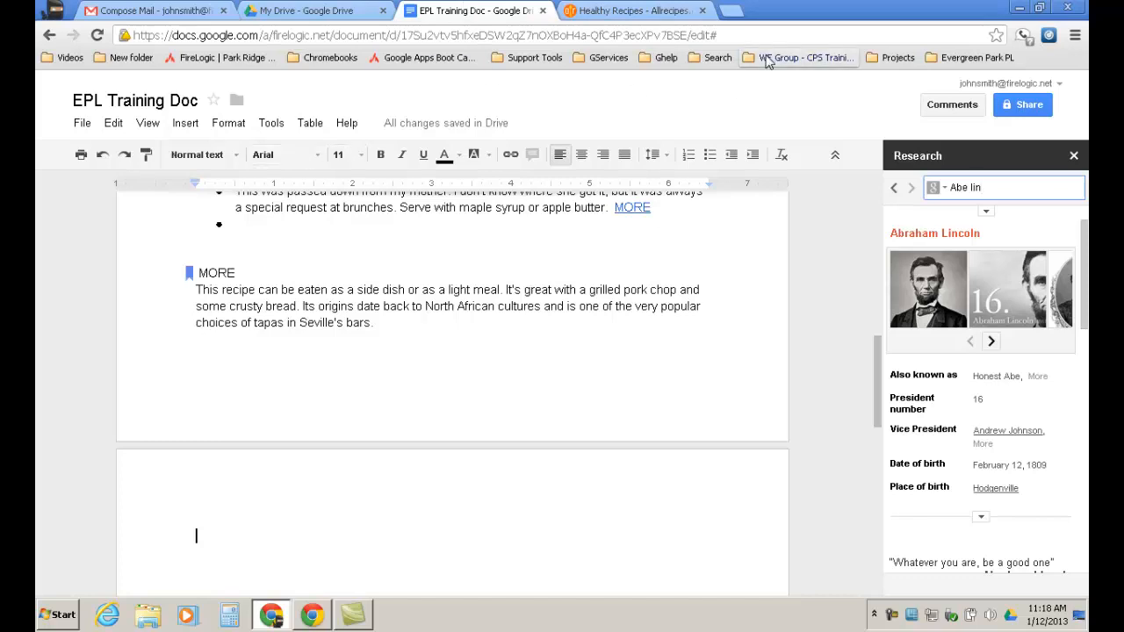
{"action": "left_click", "coordinate": [992, 343]}
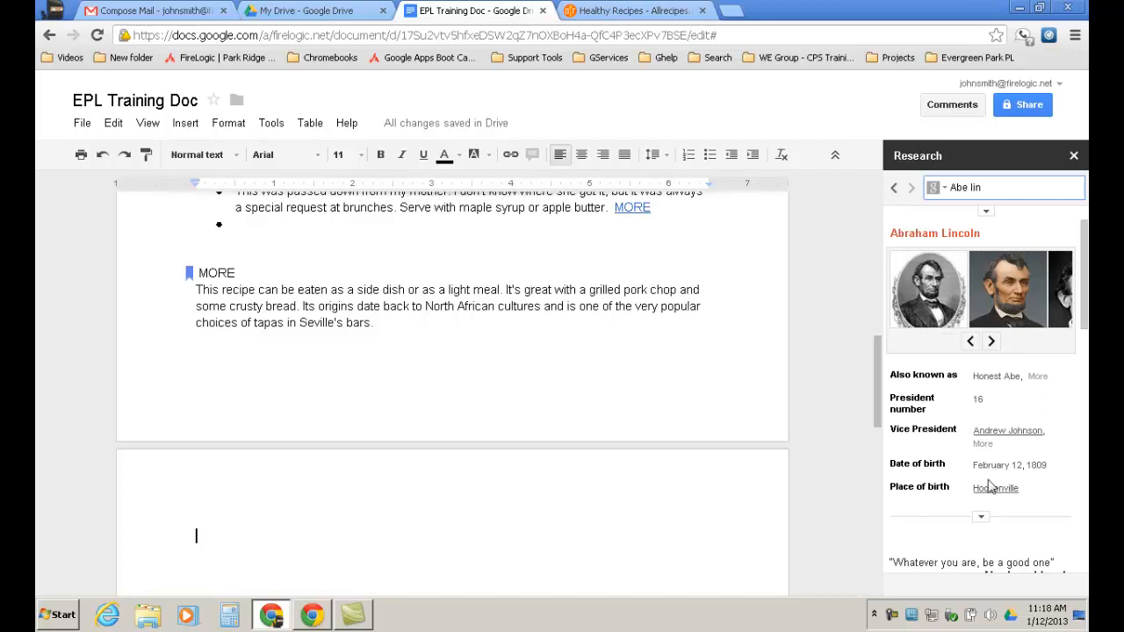
{"action": "mouse_move", "coordinate": [1085, 299]}
{"action": "left_mouse_down"}
{"action": "mouse_move", "coordinate": [1086, 546]}
{"action": "mouse_move", "coordinate": [1087, 290]}
{"action": "left_mouse_up"}
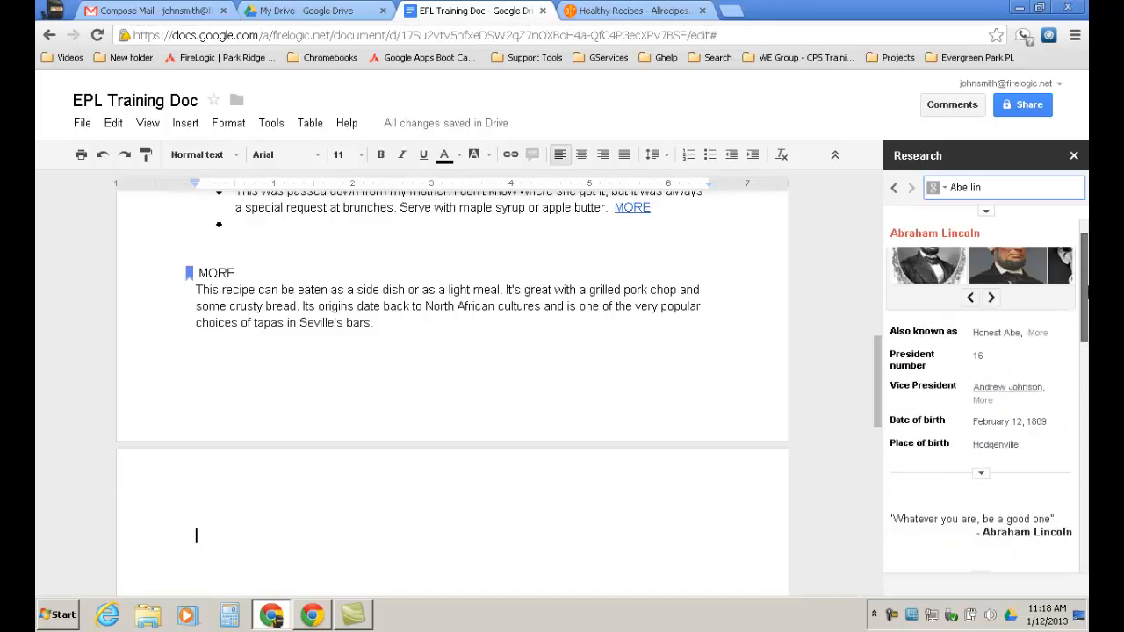
{"action": "left_click", "coordinate": [1075, 157]}
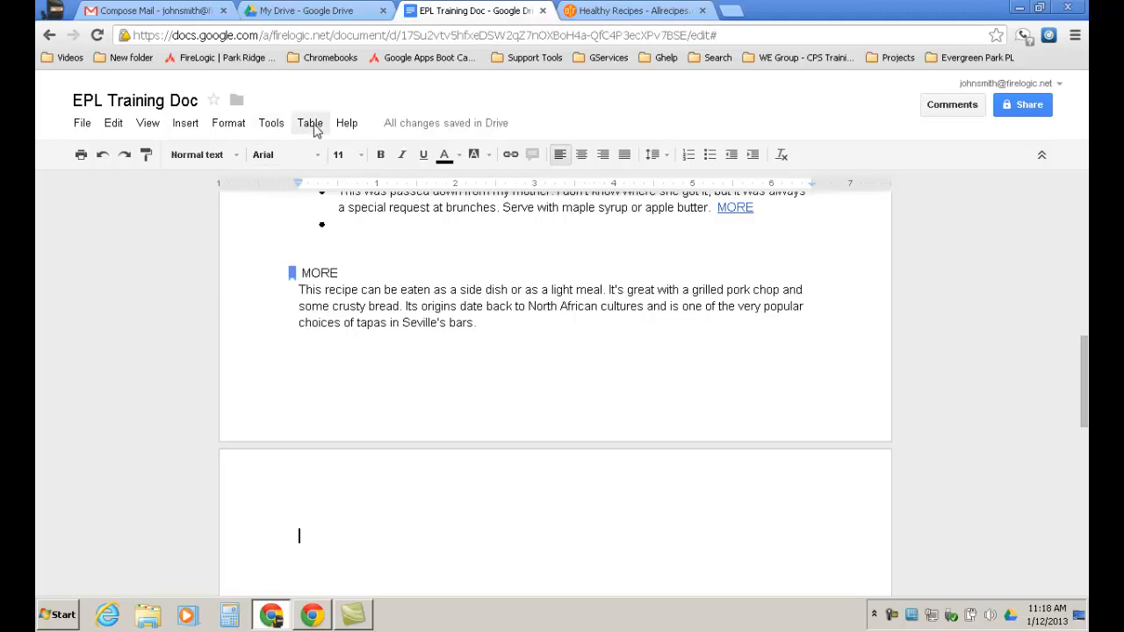
{"action": "left_click", "coordinate": [279, 129]}
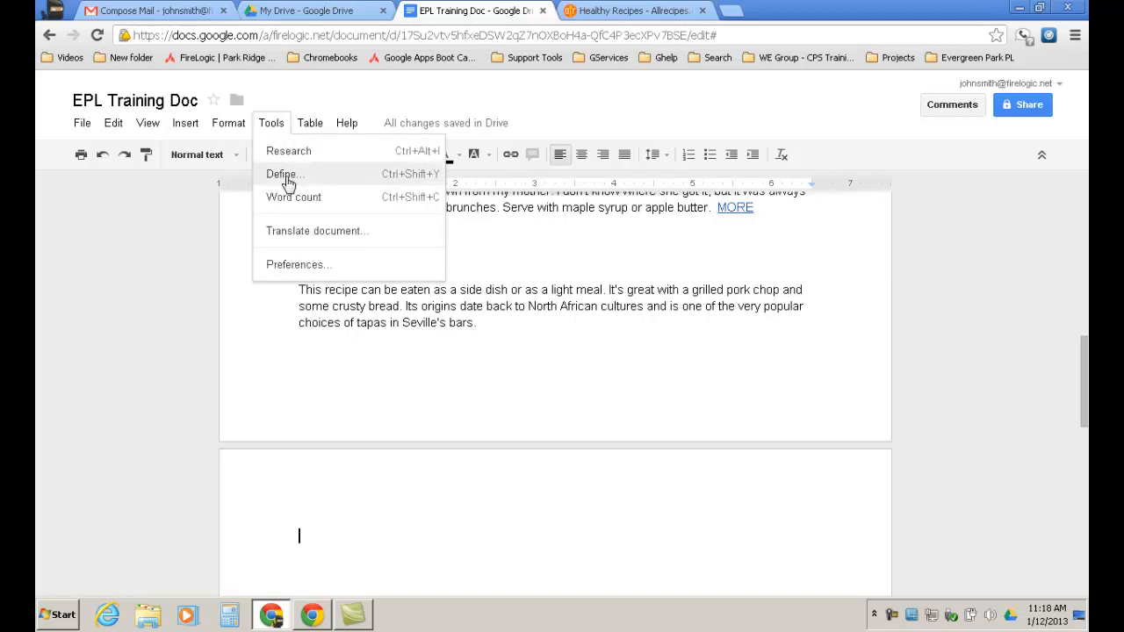
{"action": "left_click", "coordinate": [469, 347]}
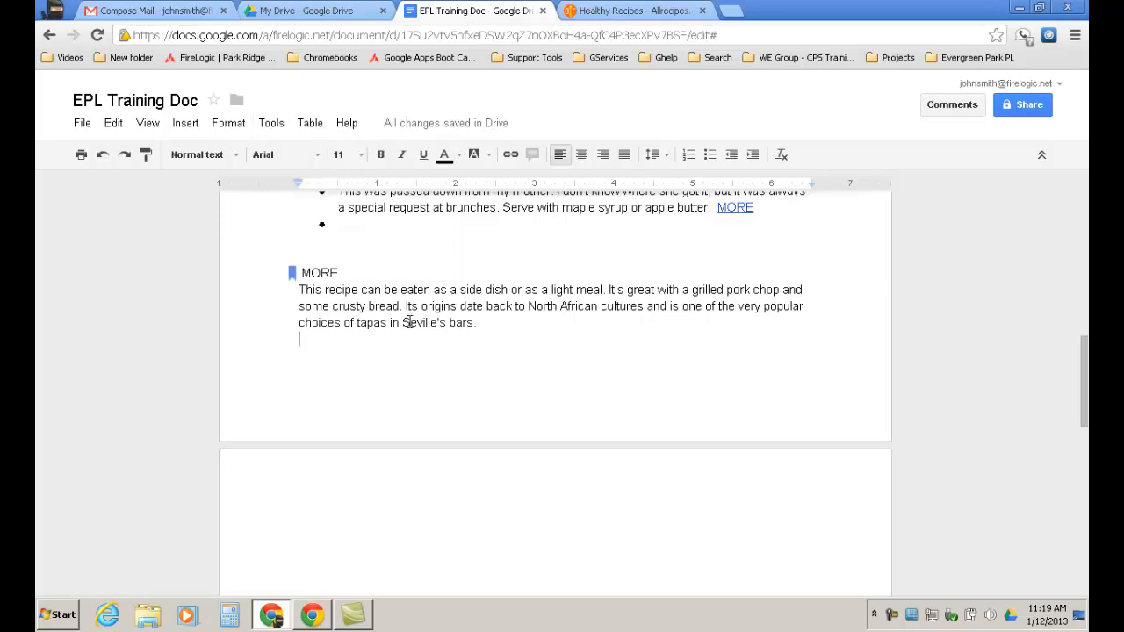
{"action": "left_click_drag", "start_coordinate": [447, 322], "coordinate": [474, 322]}
{"action": "left_click", "coordinate": [271, 123]}
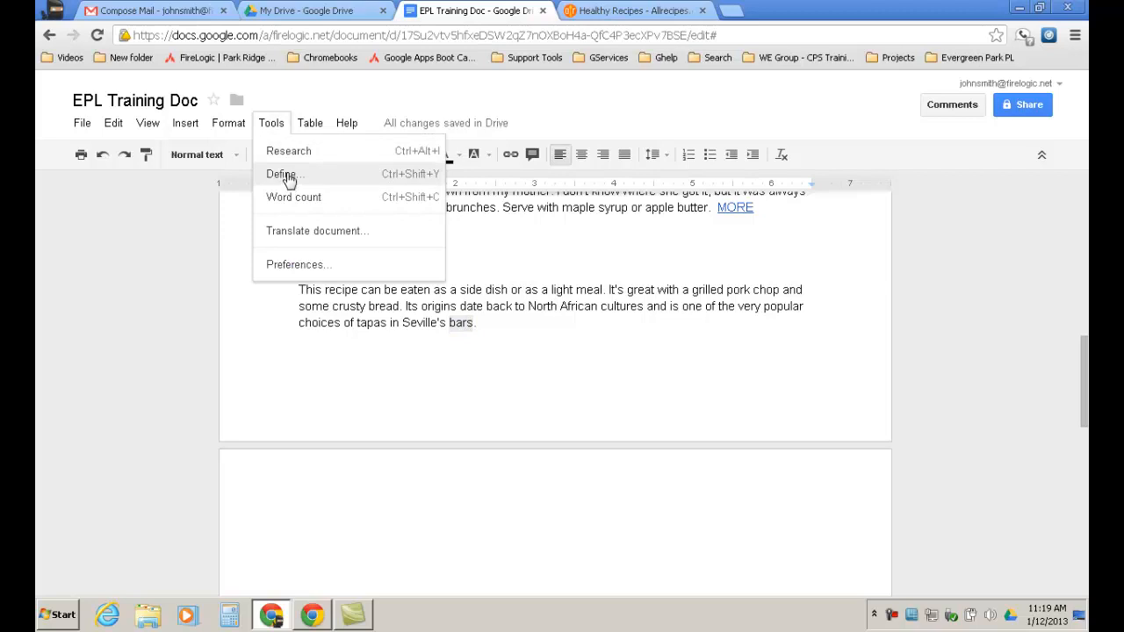
{"action": "left_click", "coordinate": [287, 170]}
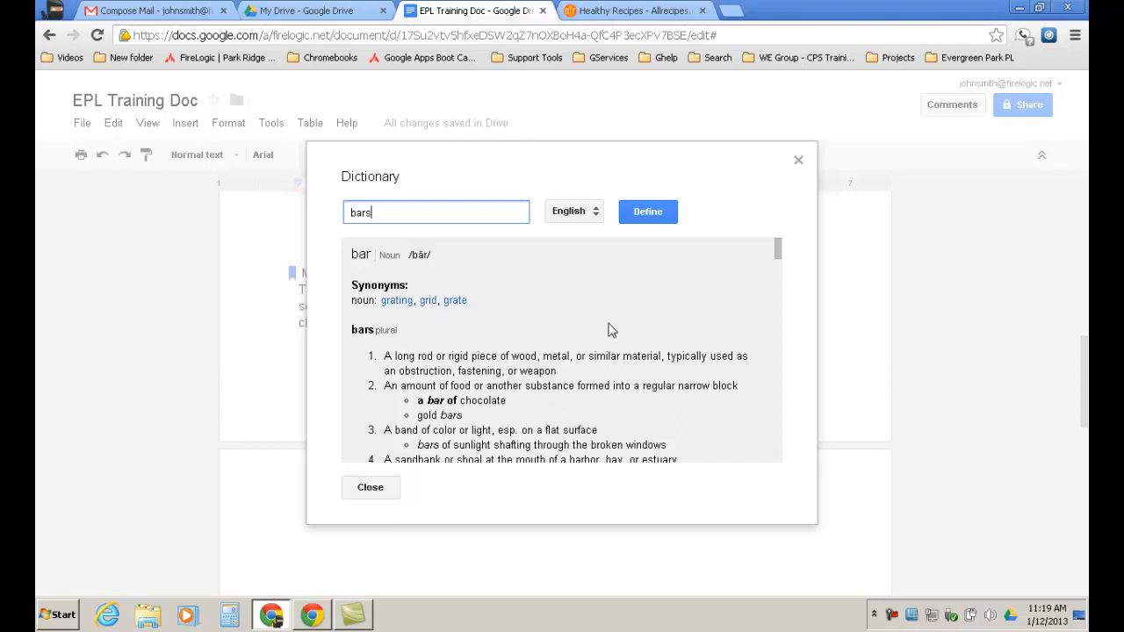
{"action": "left_click", "coordinate": [798, 160]}
{"action": "left_click", "coordinate": [487, 324]}
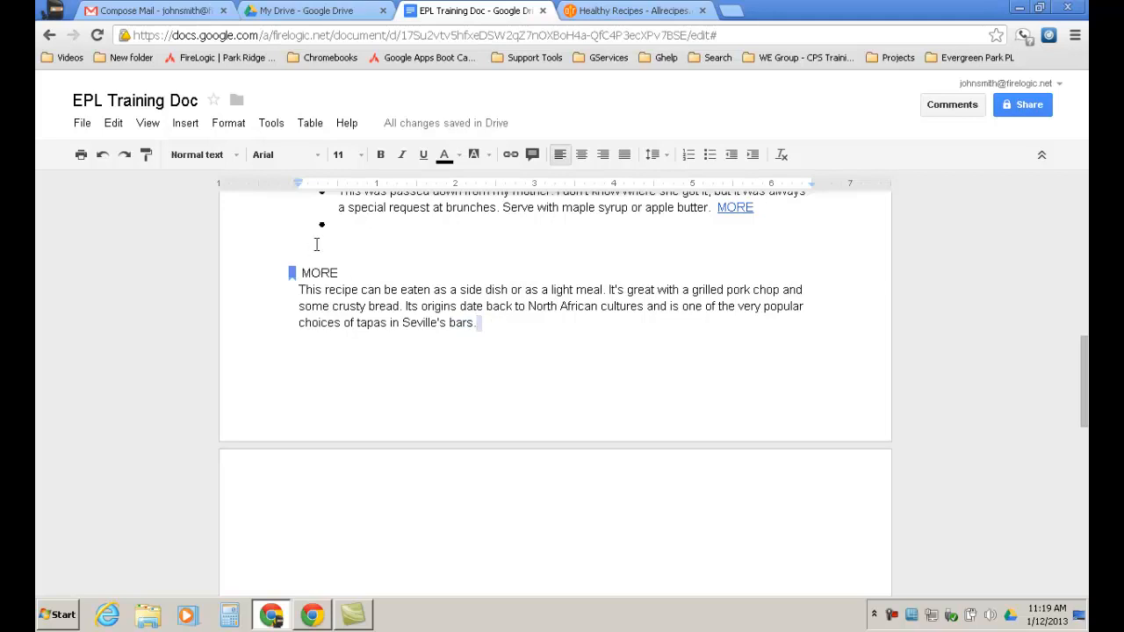
{"action": "left_click", "coordinate": [271, 123]}
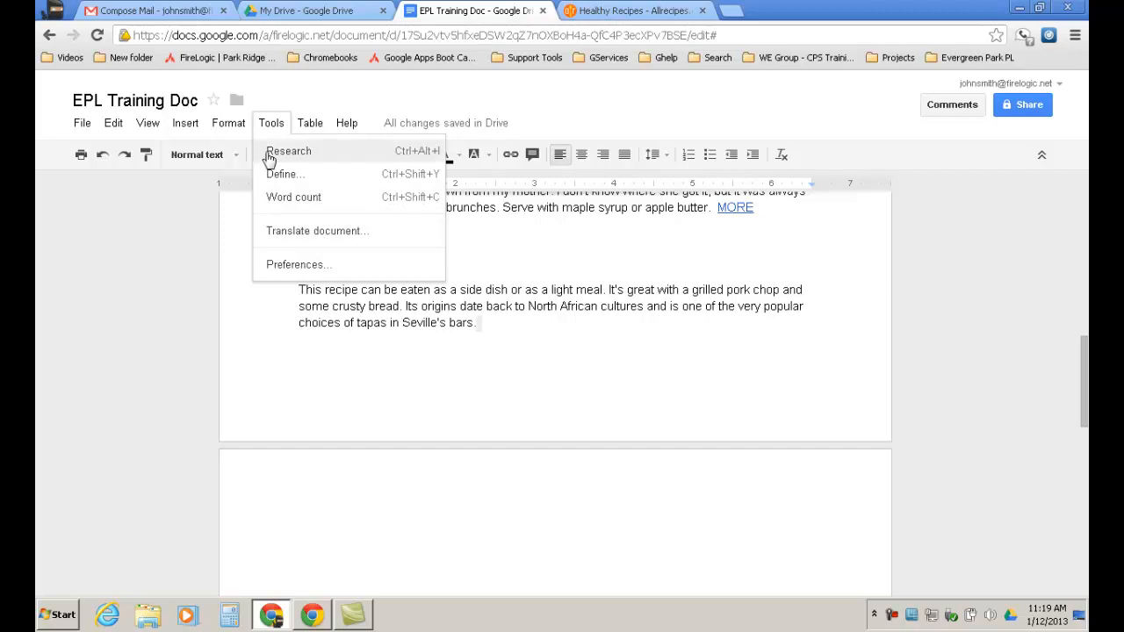
Start a new page with a page break and type the heading Frijoles.
{"action": "left_click", "coordinate": [562, 323]}
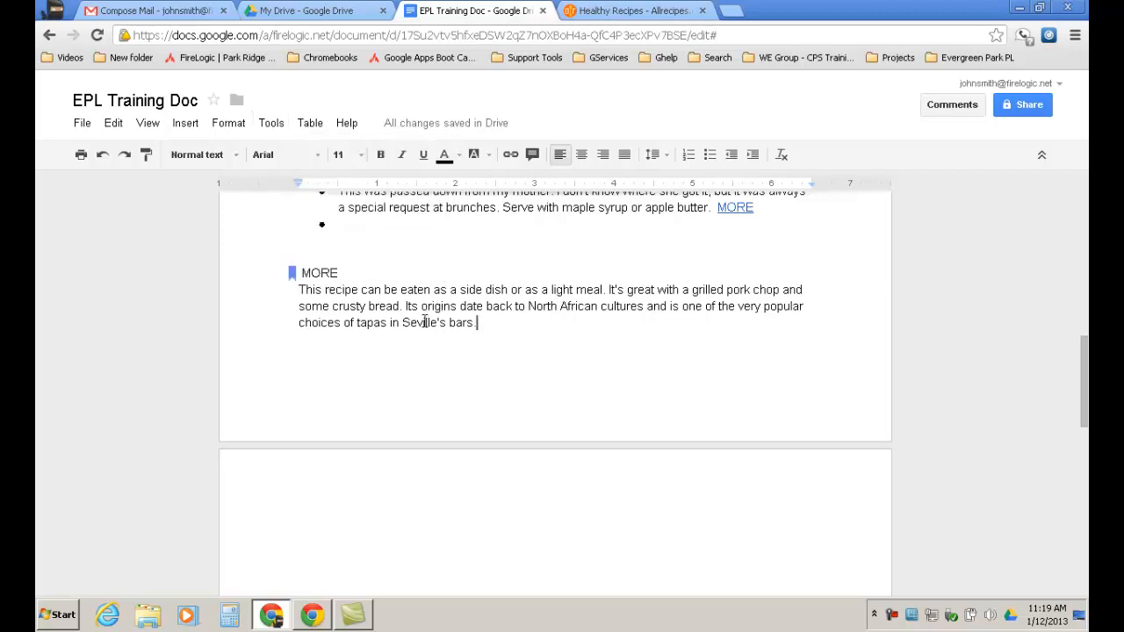
{"action": "key", "text": "ctrl+Return"}
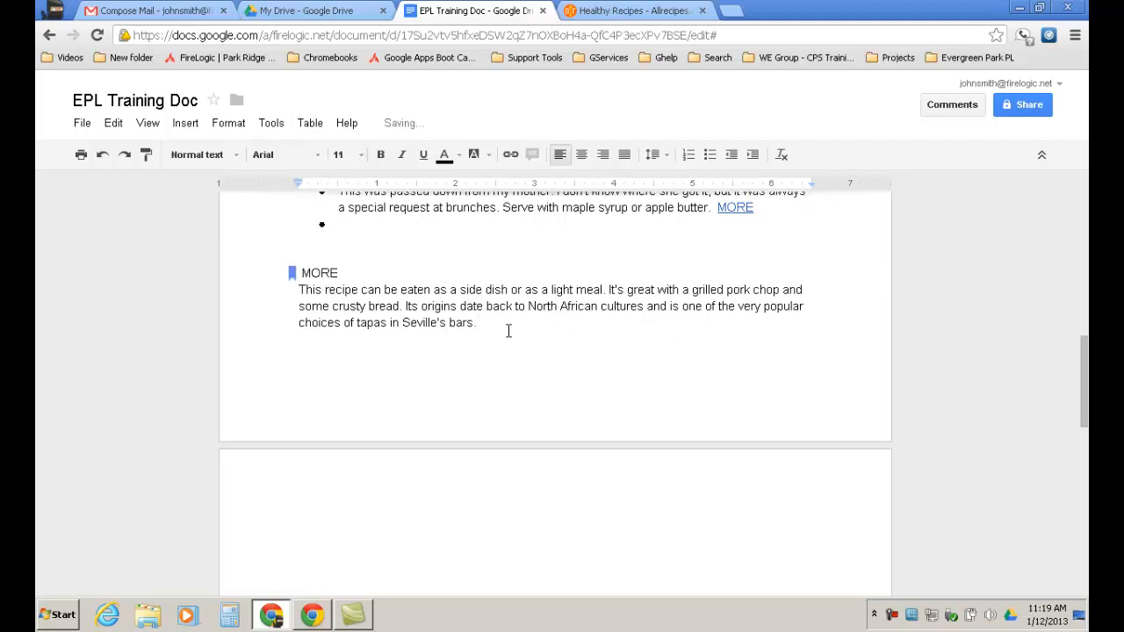
{"action": "type", "text": "Frijoles"}
{"action": "left_click_drag", "start_coordinate": [339, 535], "coordinate": [285, 536]}
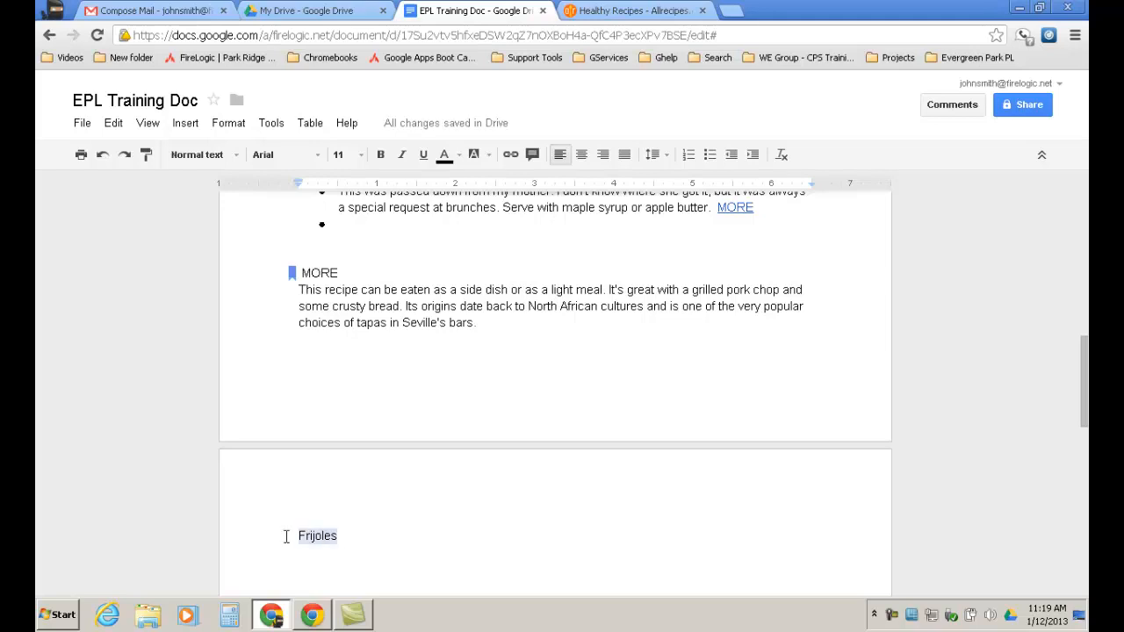
Create a Spanish translated copy of EPL Training Doc with Tools > Translate document.
{"action": "left_click", "coordinate": [272, 123]}
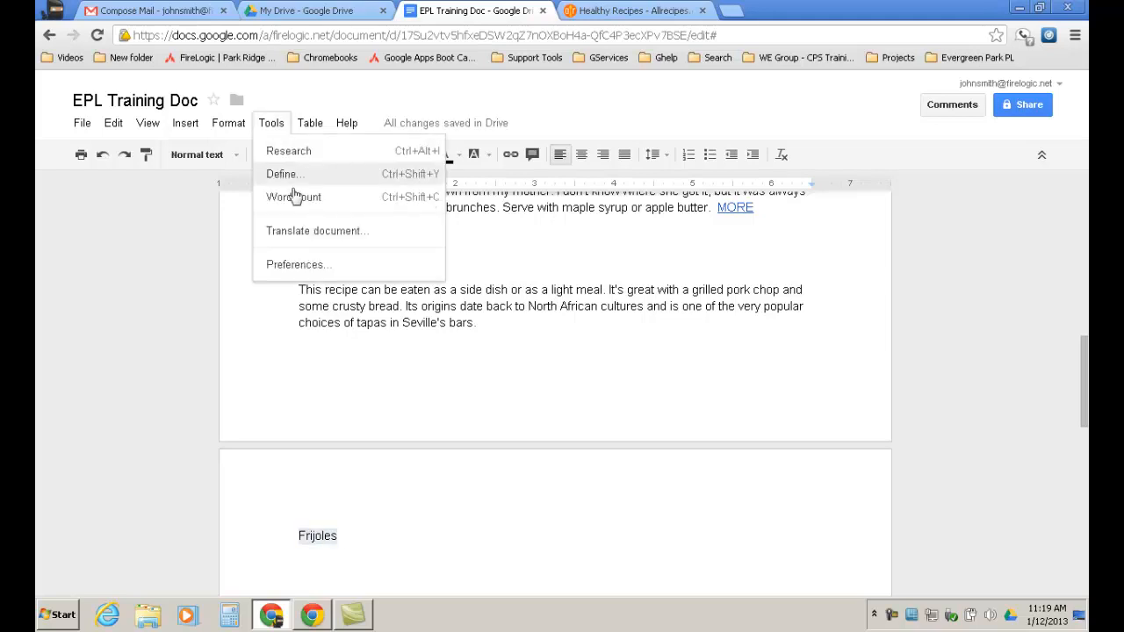
{"action": "left_click", "coordinate": [332, 232]}
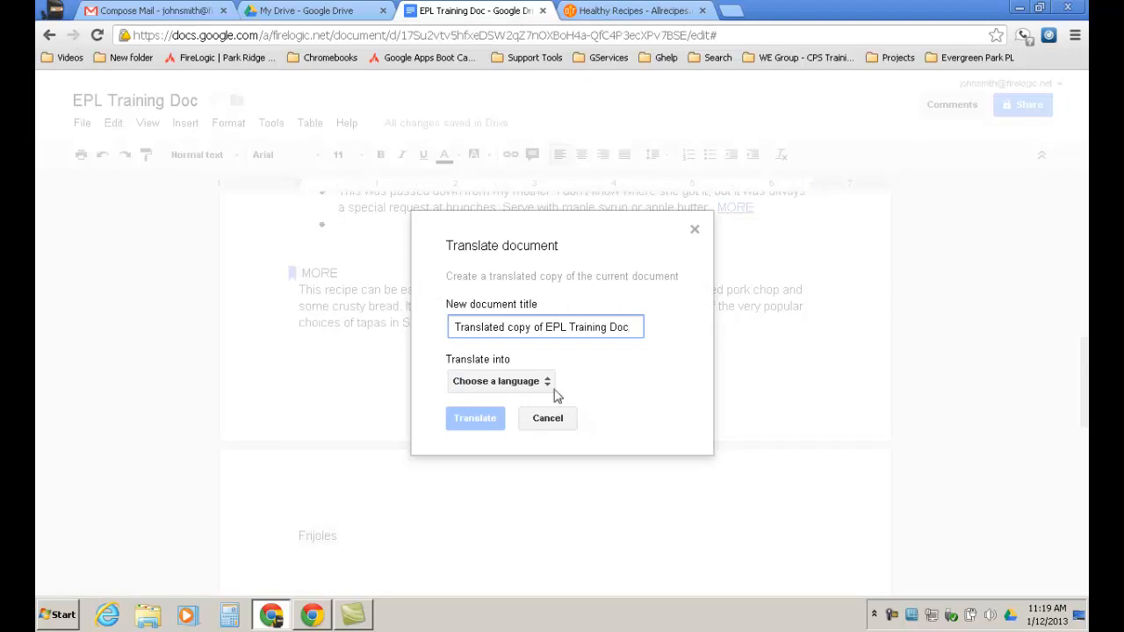
{"action": "left_click", "coordinate": [549, 387]}
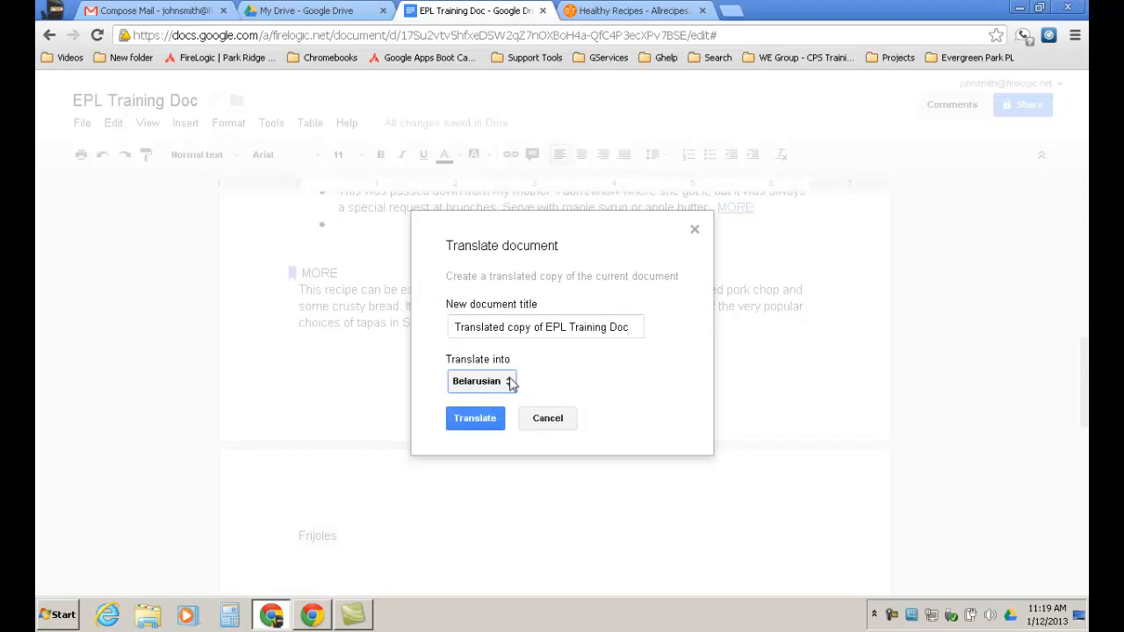
{"action": "left_click", "coordinate": [512, 381]}
{"action": "left_click_drag", "start_coordinate": [641, 356], "coordinate": [603, 594]}
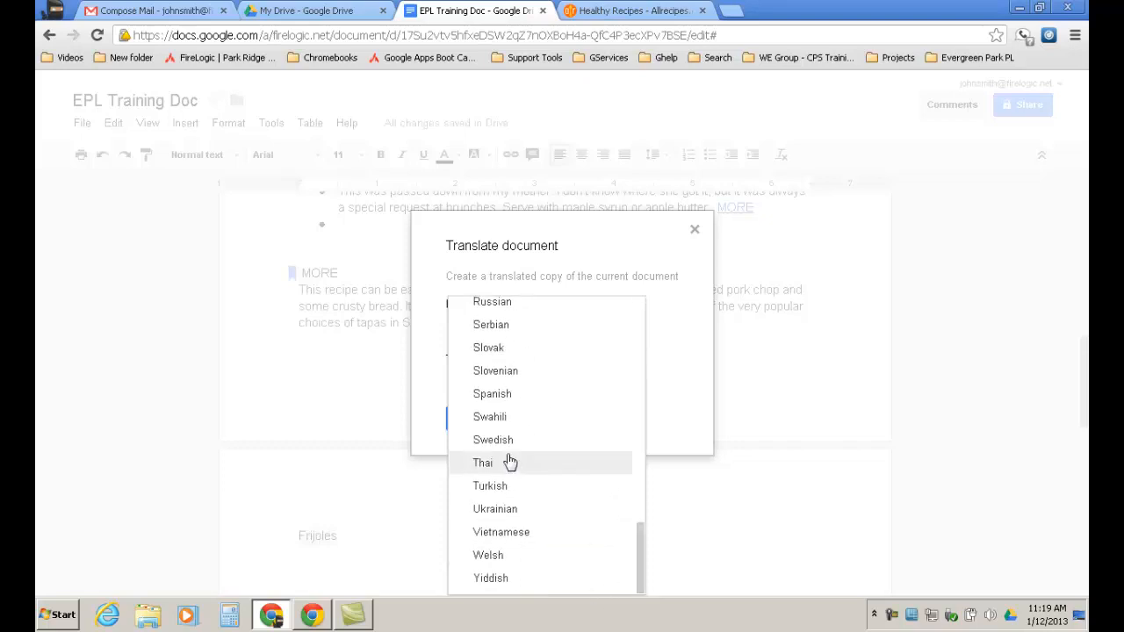
{"action": "left_click", "coordinate": [499, 398]}
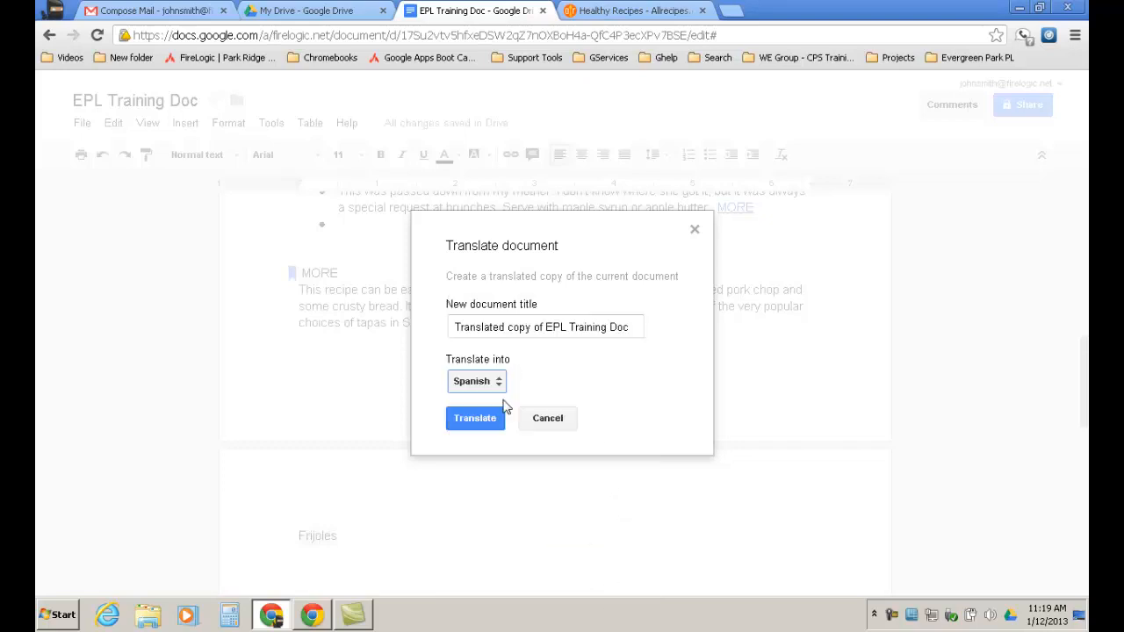
{"action": "left_click", "coordinate": [477, 421]}
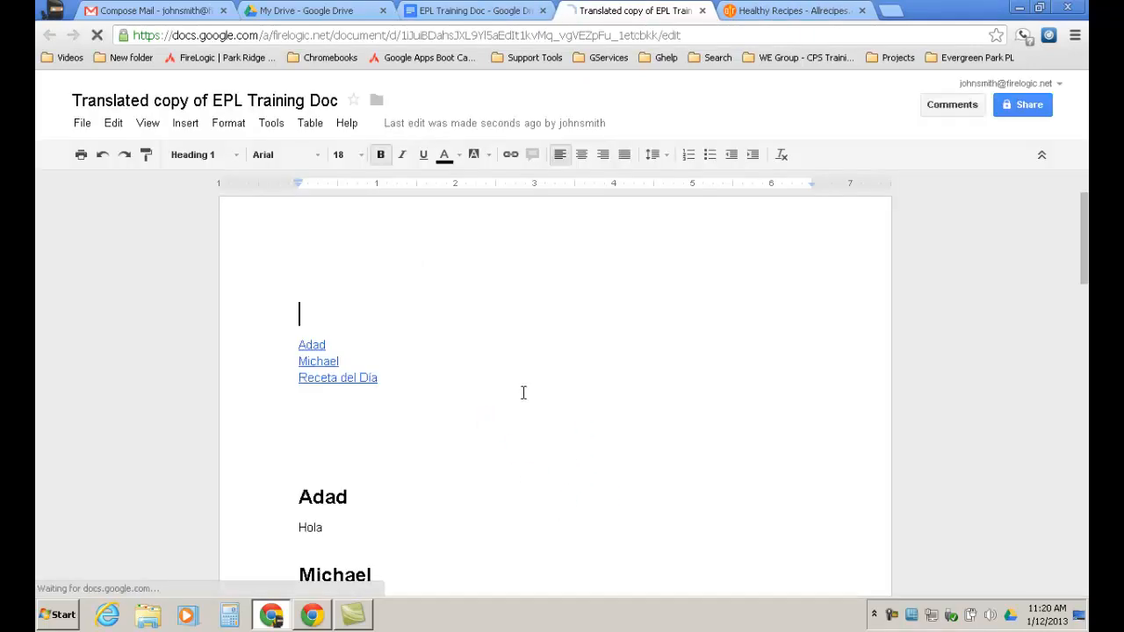
Scroll through the Spanish translated copy, then close its tab to return to EPL Training Doc.
{"action": "scroll", "coordinate": [532, 417], "scroll_direction": "down", "scroll_amount": 3}
{"action": "scroll", "coordinate": [485, 437], "scroll_direction": "down", "scroll_amount": 4}
{"action": "scroll", "coordinate": [490, 439], "scroll_direction": "down", "scroll_amount": 2}
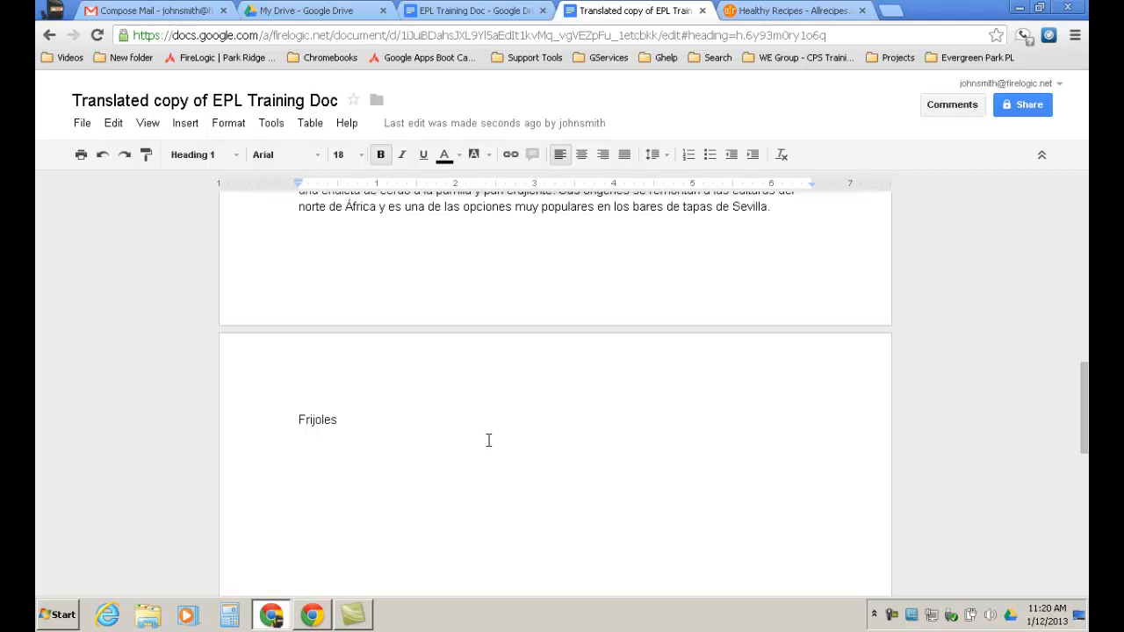
{"action": "scroll", "coordinate": [489, 440], "scroll_direction": "up", "scroll_amount": 5}
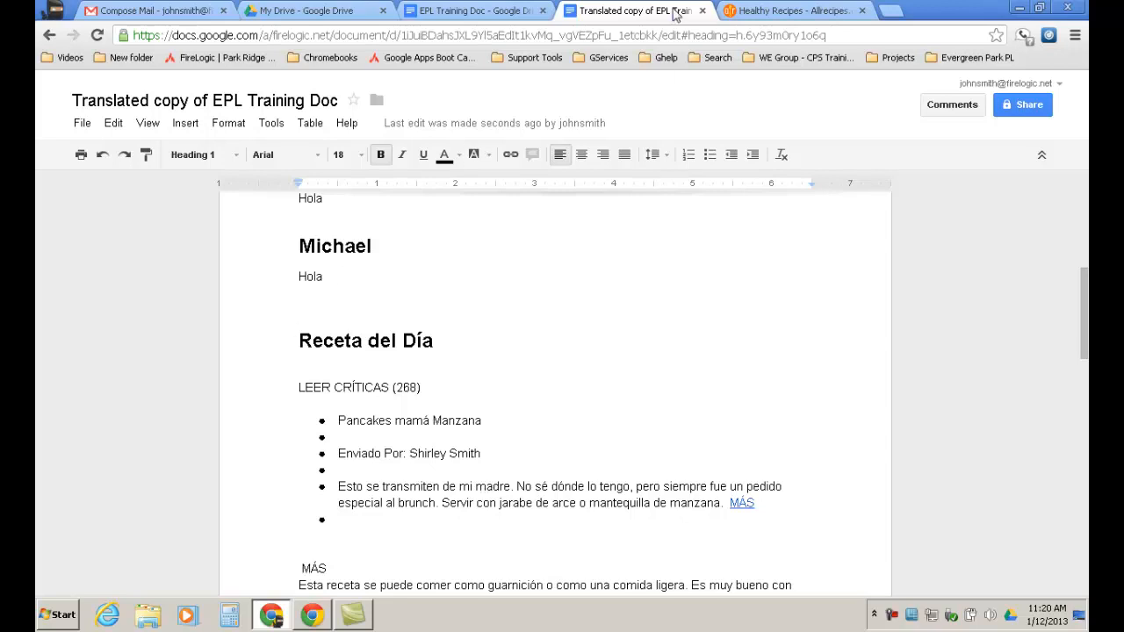
{"action": "left_click", "coordinate": [702, 11]}
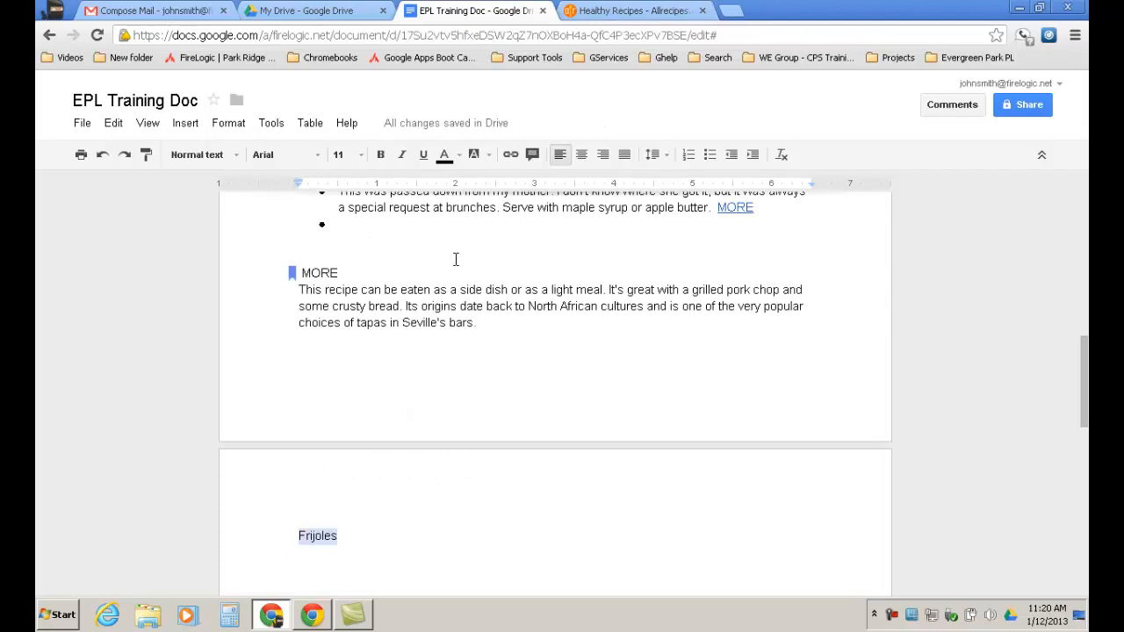
Open Tools > Preferences to show the smart quotes, link detection and substitution settings.
{"action": "left_click", "coordinate": [281, 127]}
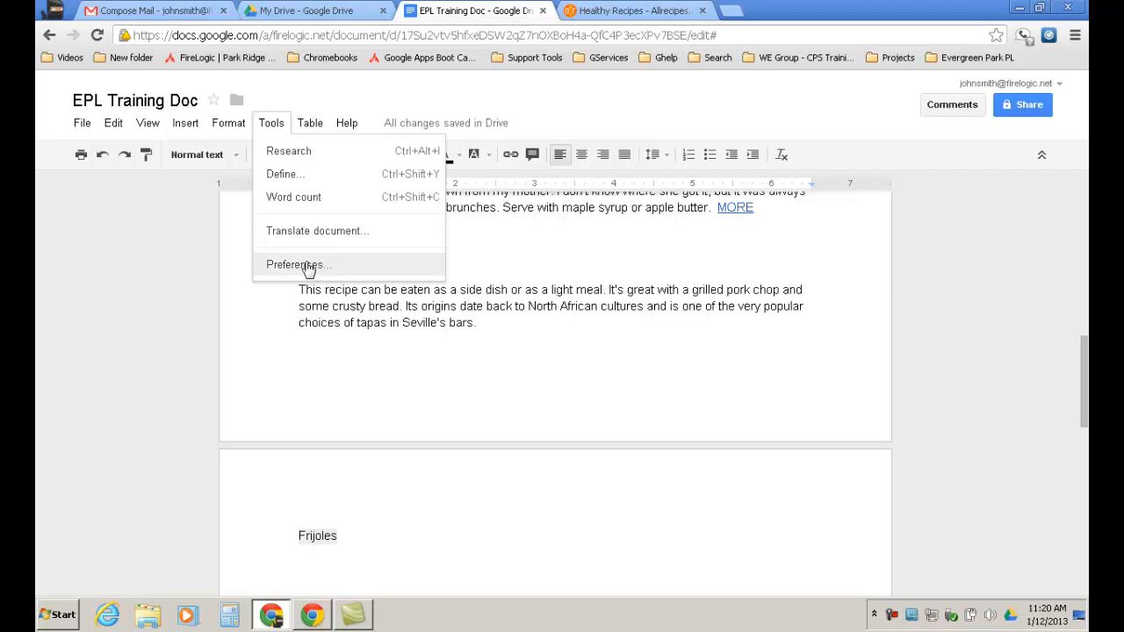
{"action": "left_click", "coordinate": [512, 358]}
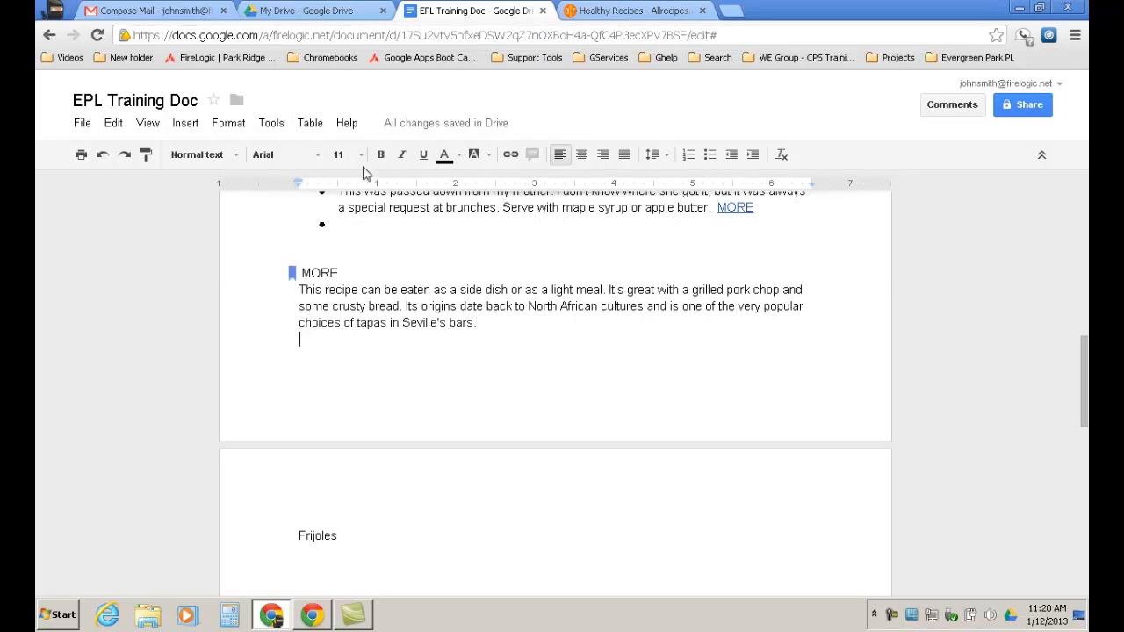
{"action": "left_click", "coordinate": [272, 123]}
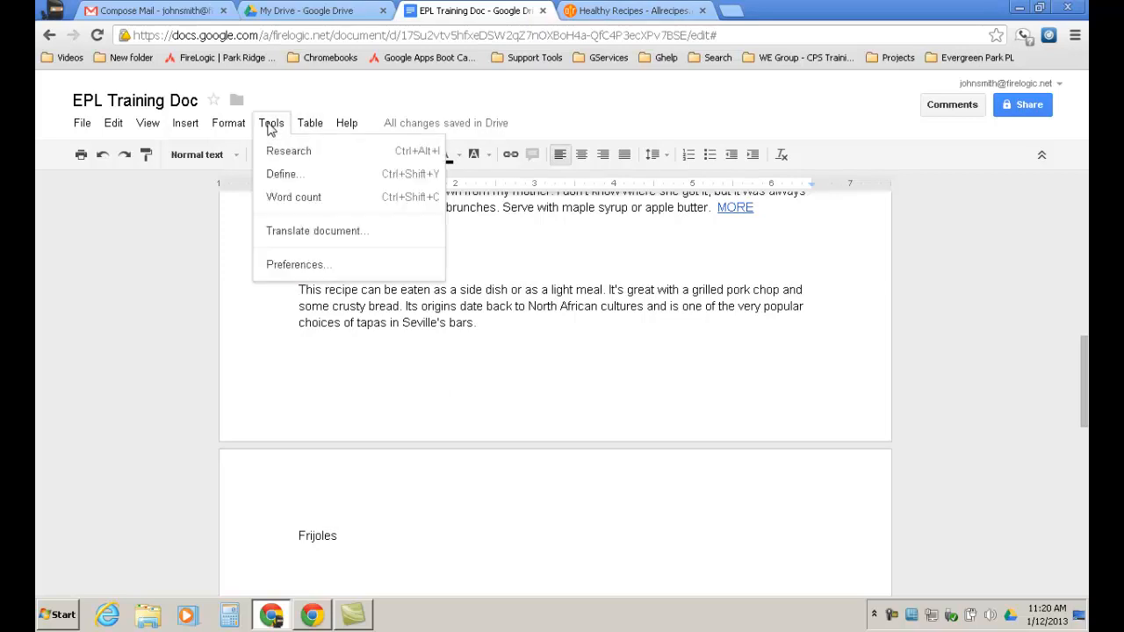
{"action": "left_click", "coordinate": [292, 267]}
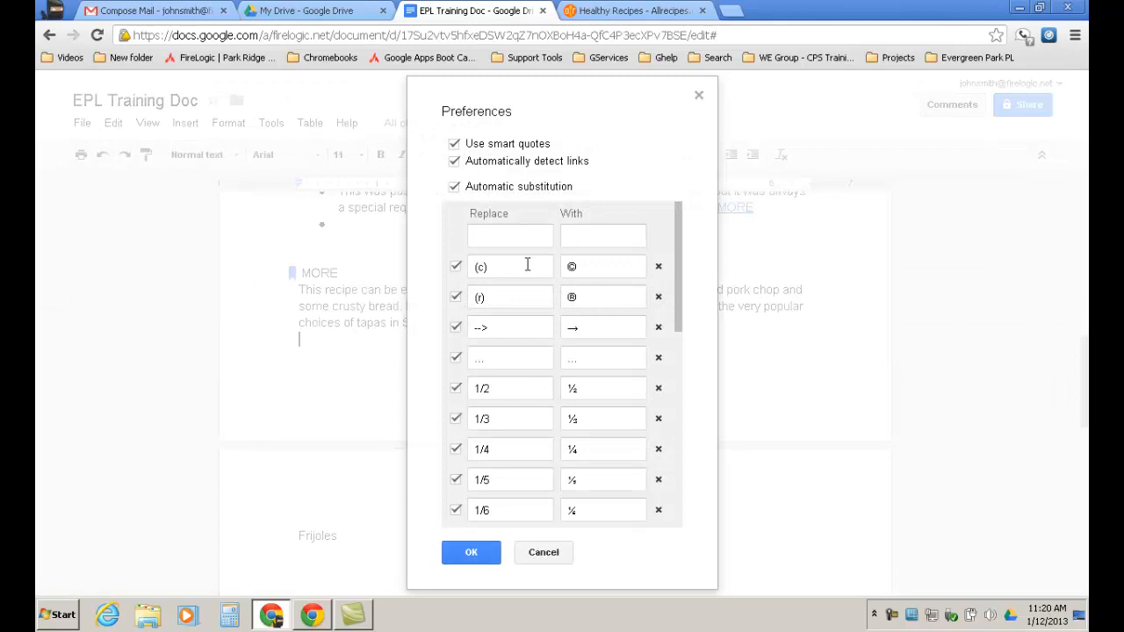
Cancel Preferences without saving, then browse the Table > Insert table submenu and the Help menu.
{"action": "left_click", "coordinate": [552, 555]}
{"action": "left_click", "coordinate": [308, 125]}
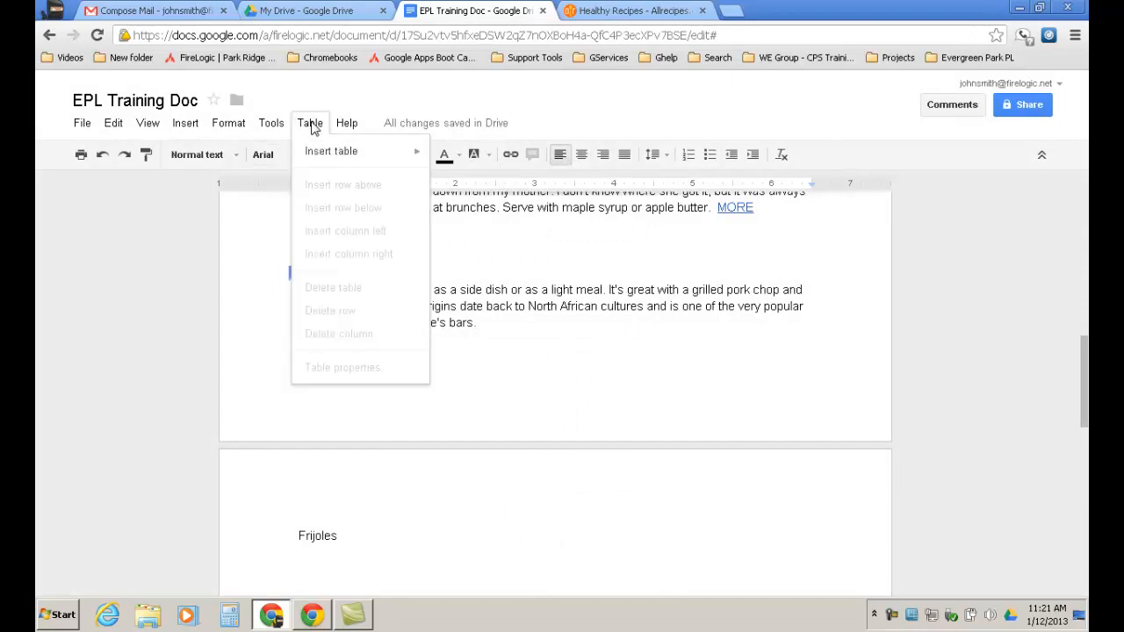
{"action": "mouse_move", "coordinate": [334, 157]}
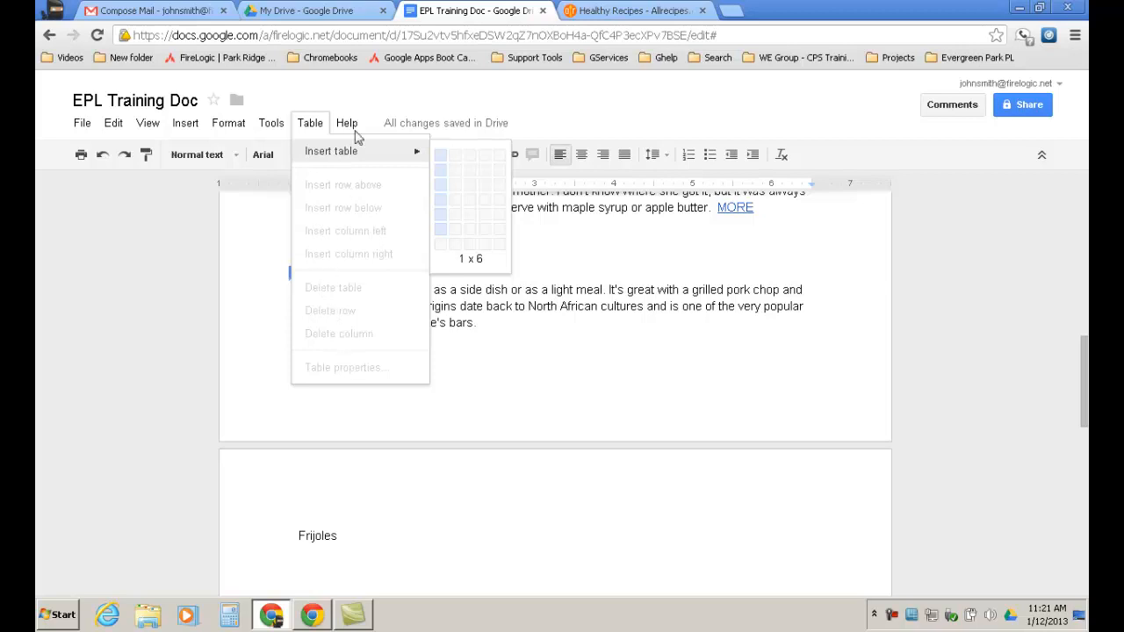
{"action": "left_click", "coordinate": [361, 100]}
{"action": "left_click", "coordinate": [347, 124]}
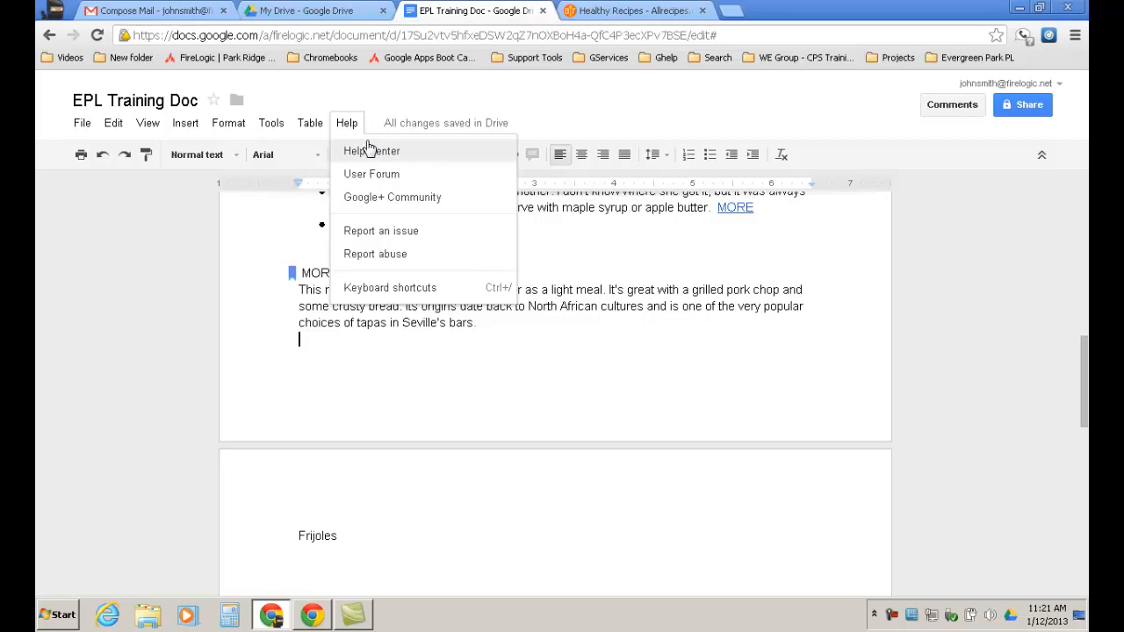
{"action": "left_click", "coordinate": [612, 104]}
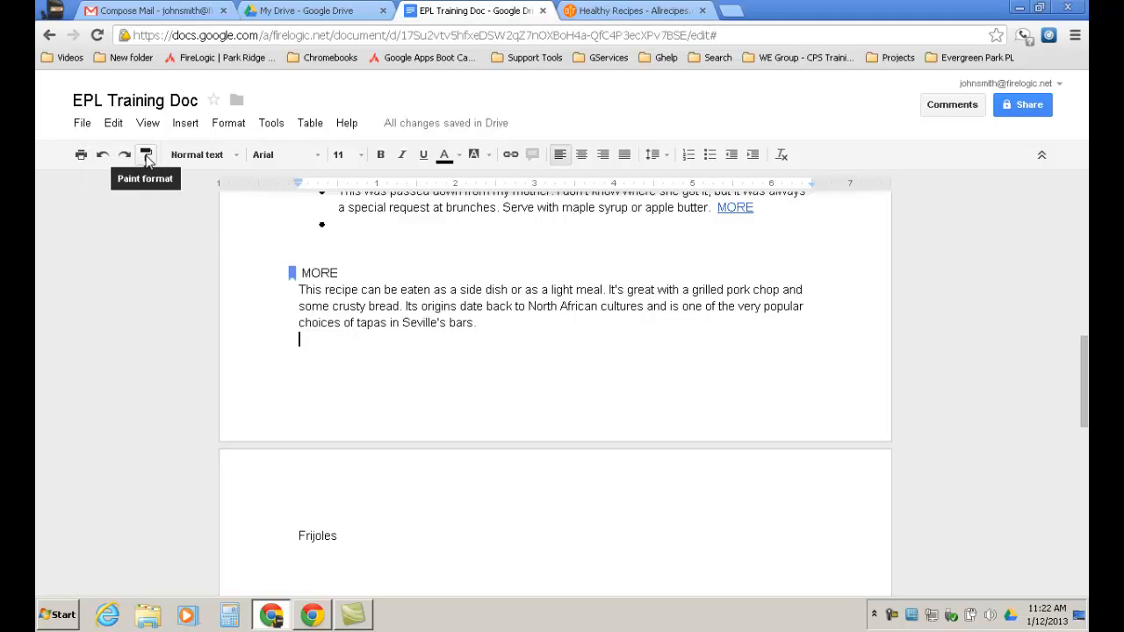
{"action": "scroll", "coordinate": [569, 352], "scroll_direction": "up", "scroll_amount": 3}
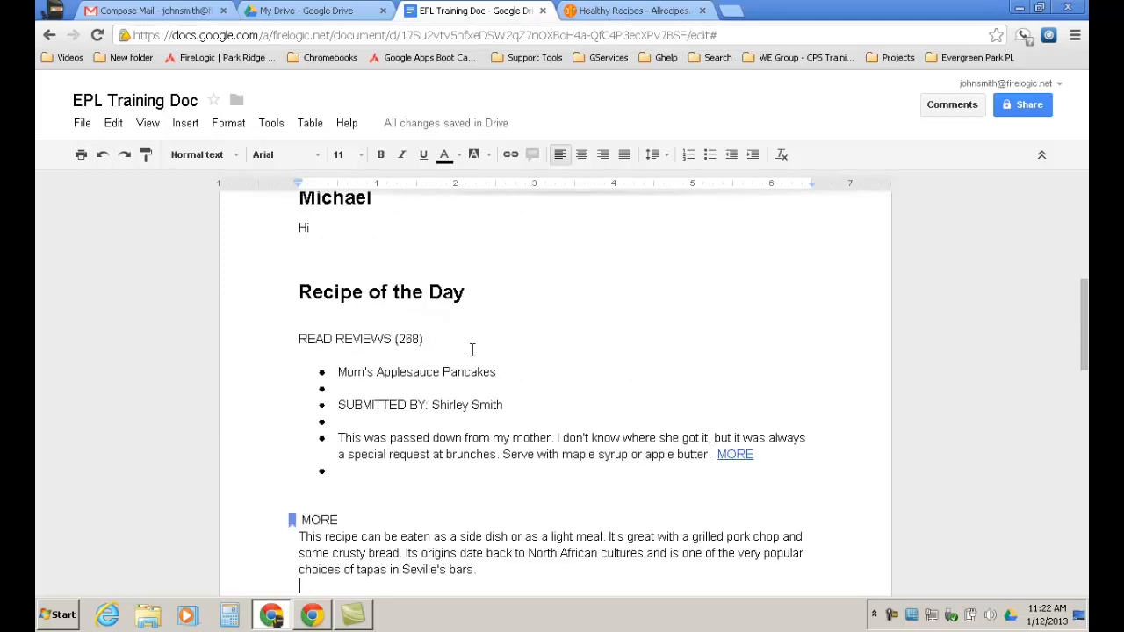
{"action": "left_click_drag", "start_coordinate": [467, 295], "coordinate": [251, 319]}
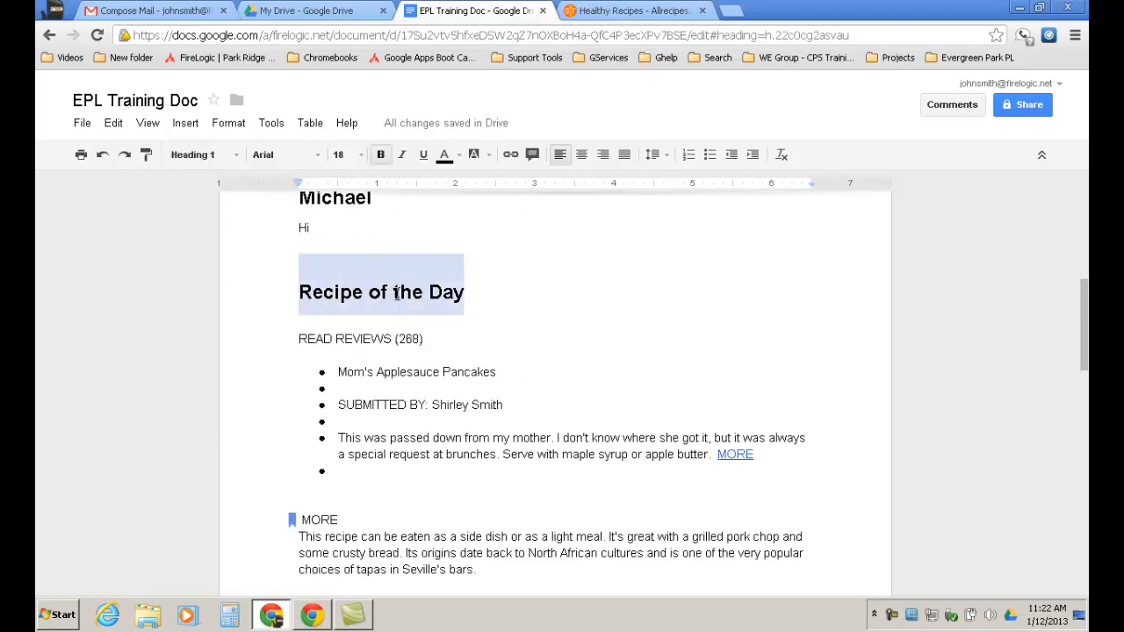
{"action": "left_click", "coordinate": [147, 158]}
{"action": "left_click", "coordinate": [426, 405]}
{"action": "left_click_drag", "start_coordinate": [426, 404], "coordinate": [336, 405]}
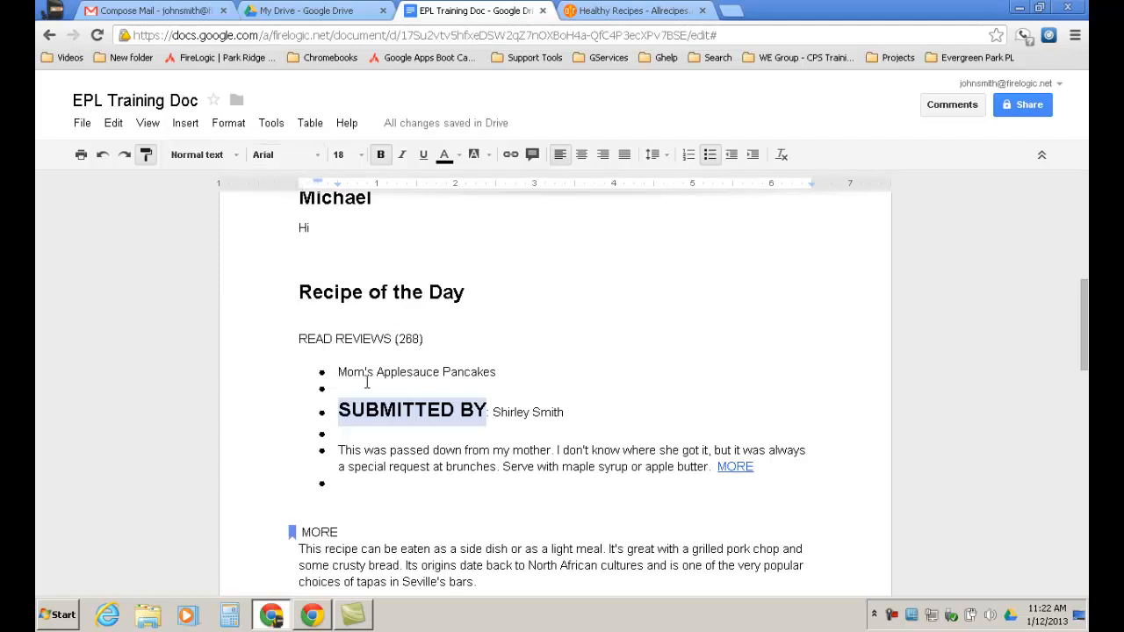
{"action": "left_click_drag", "start_coordinate": [340, 373], "coordinate": [498, 374]}
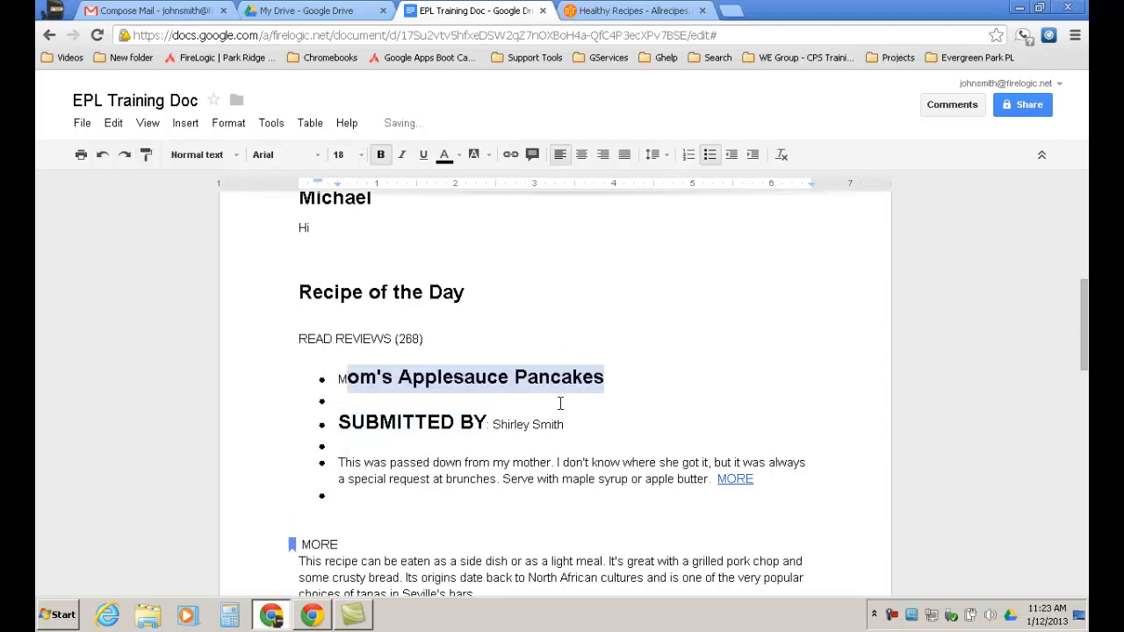
{"action": "key", "text": "ctrl+z"}
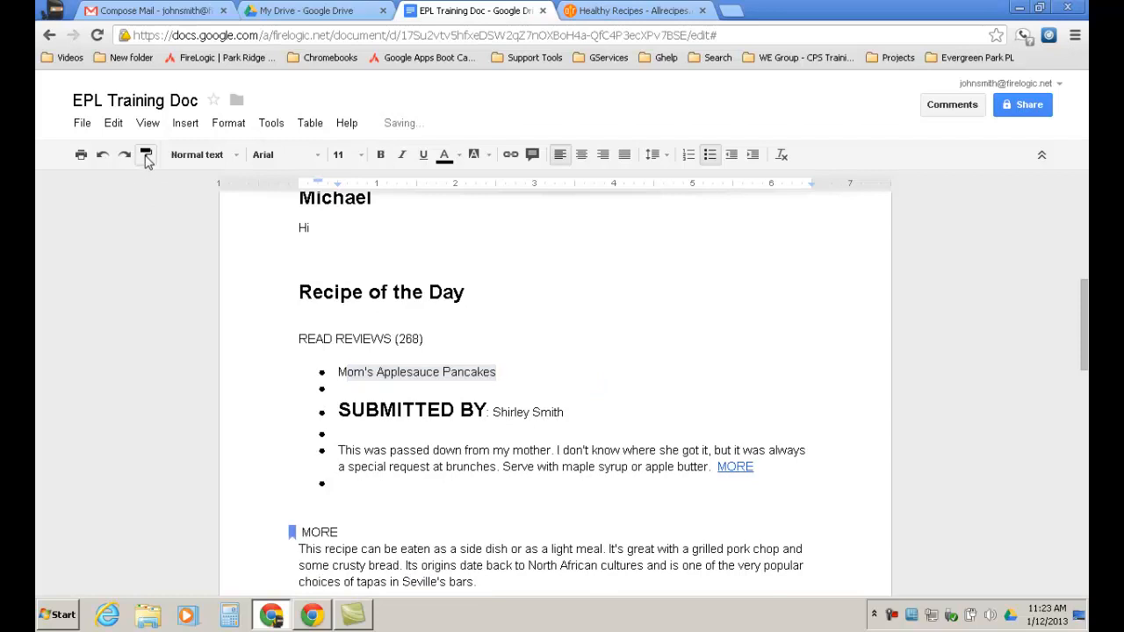
{"action": "left_click", "coordinate": [510, 379]}
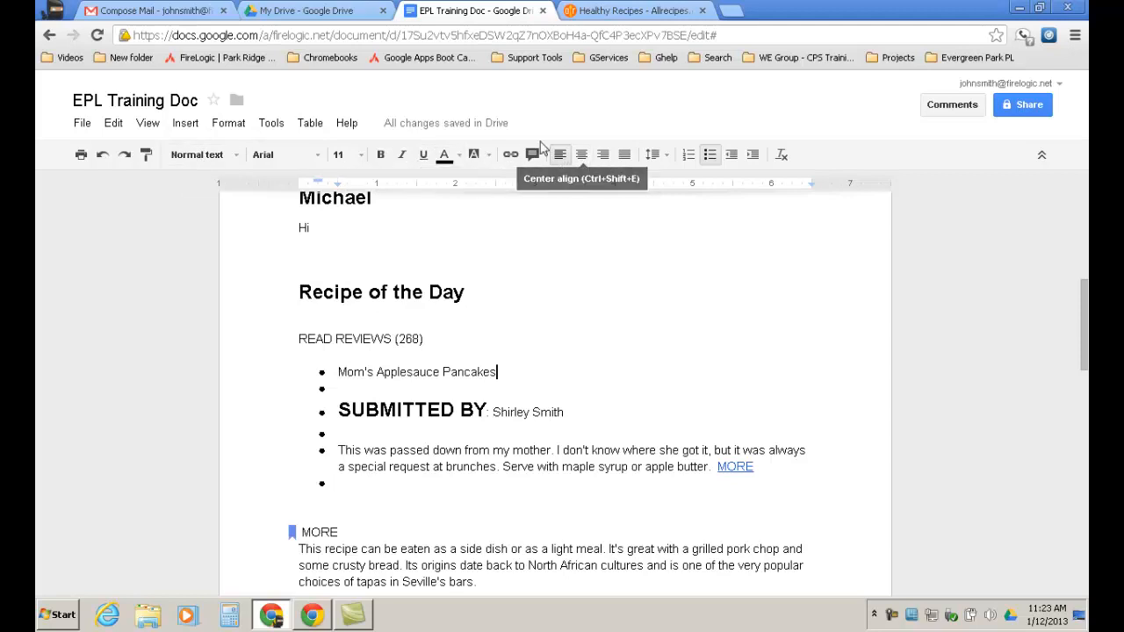
{"action": "left_click_drag", "start_coordinate": [338, 372], "coordinate": [523, 378]}
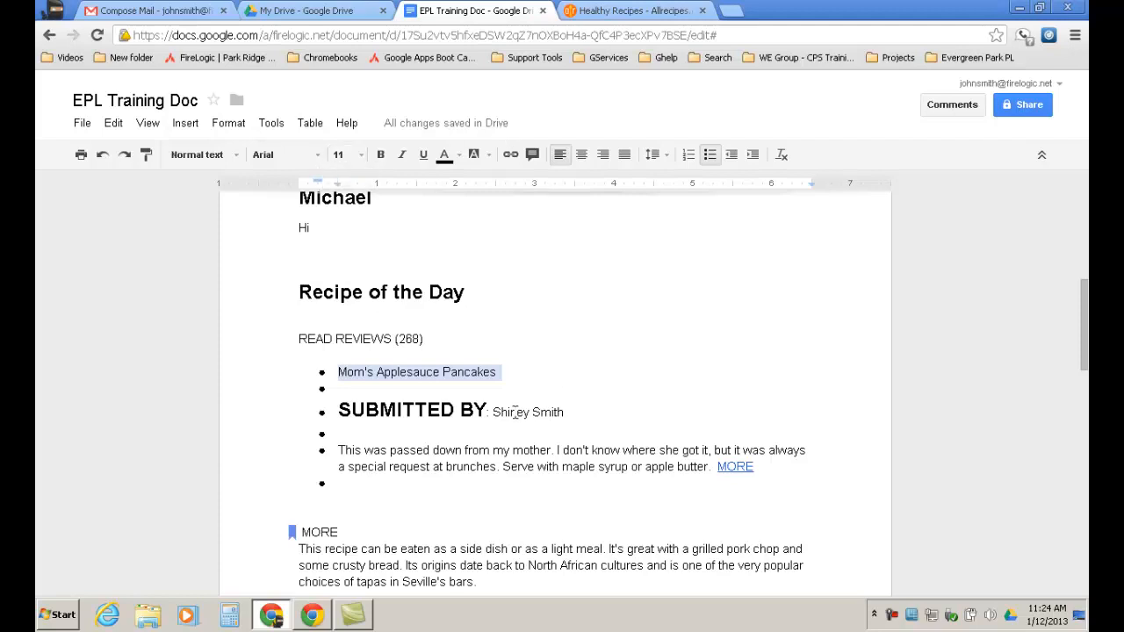
{"action": "left_click", "coordinate": [565, 412]}
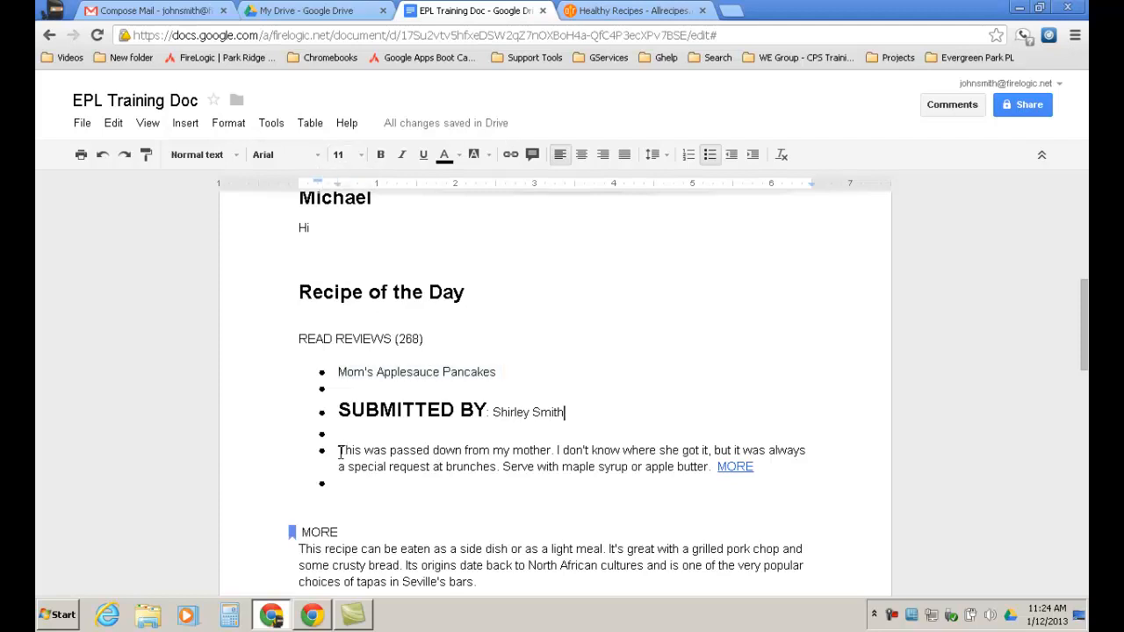
{"action": "left_click_drag", "start_coordinate": [339, 451], "coordinate": [468, 450]}
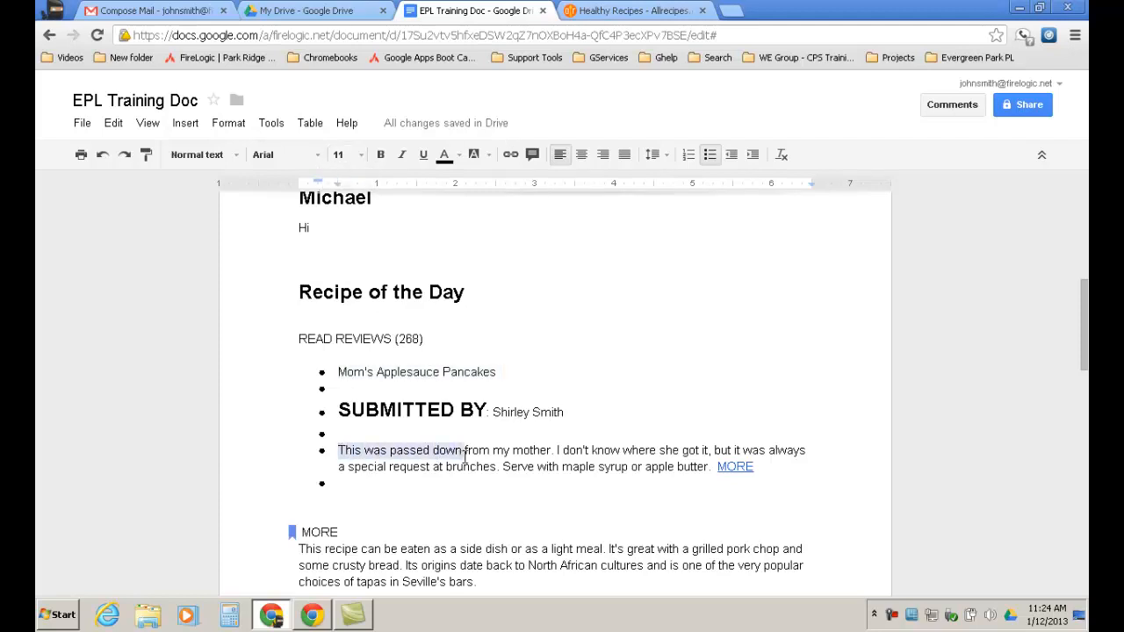
{"action": "left_click", "coordinate": [511, 155]}
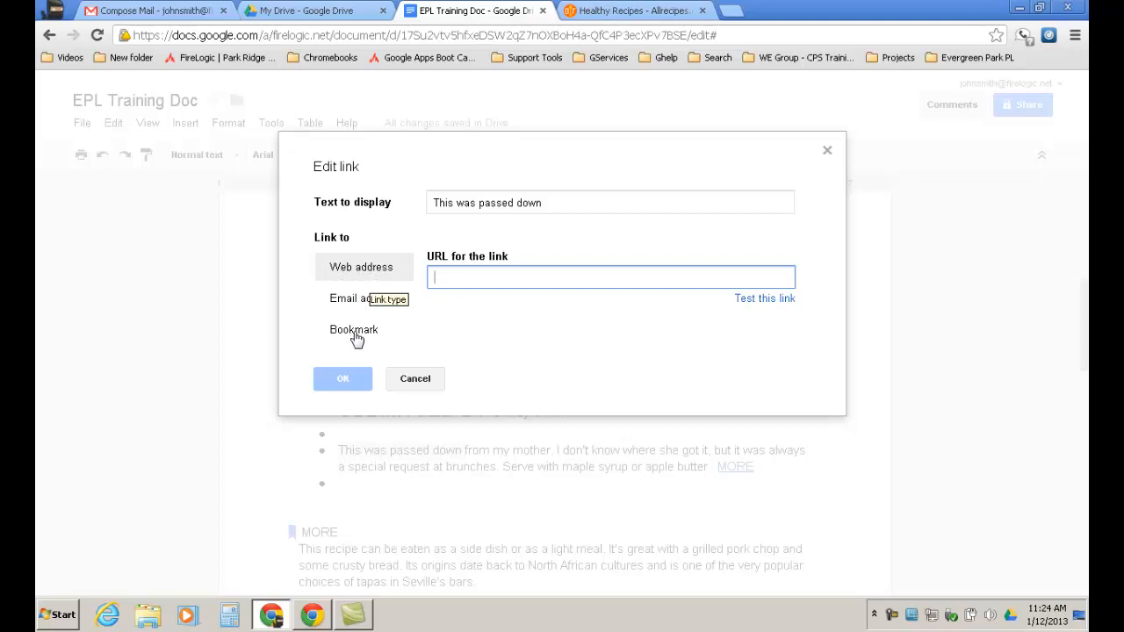
{"action": "left_click", "coordinate": [424, 386]}
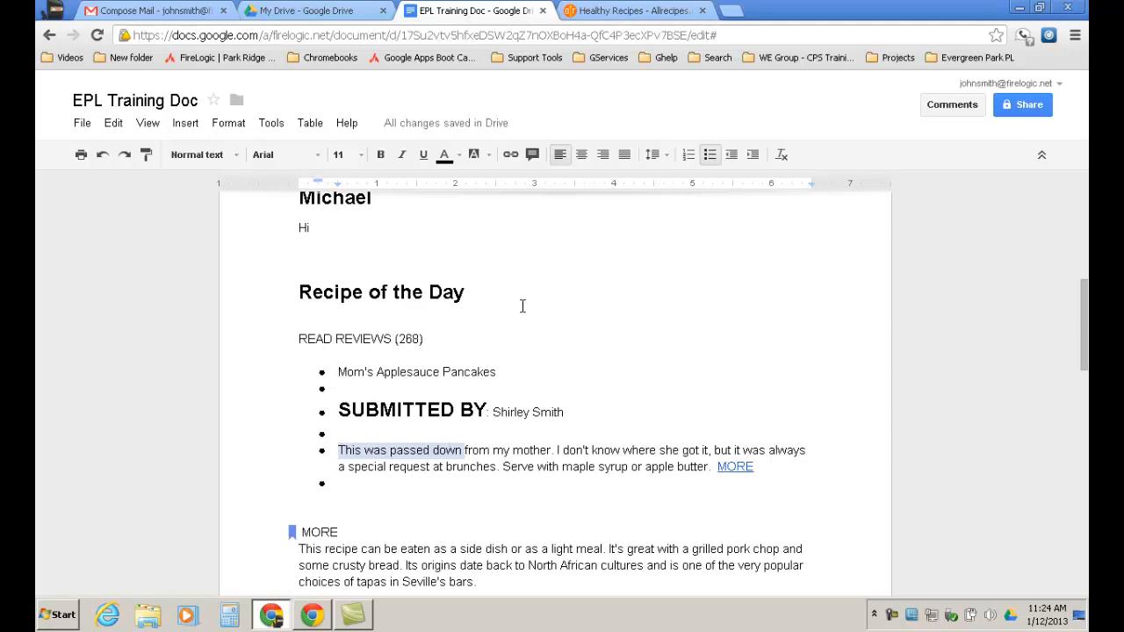
Post a comment reading 'Spelling' on the selected phrase 'This was passed down'.
{"action": "left_click", "coordinate": [532, 156]}
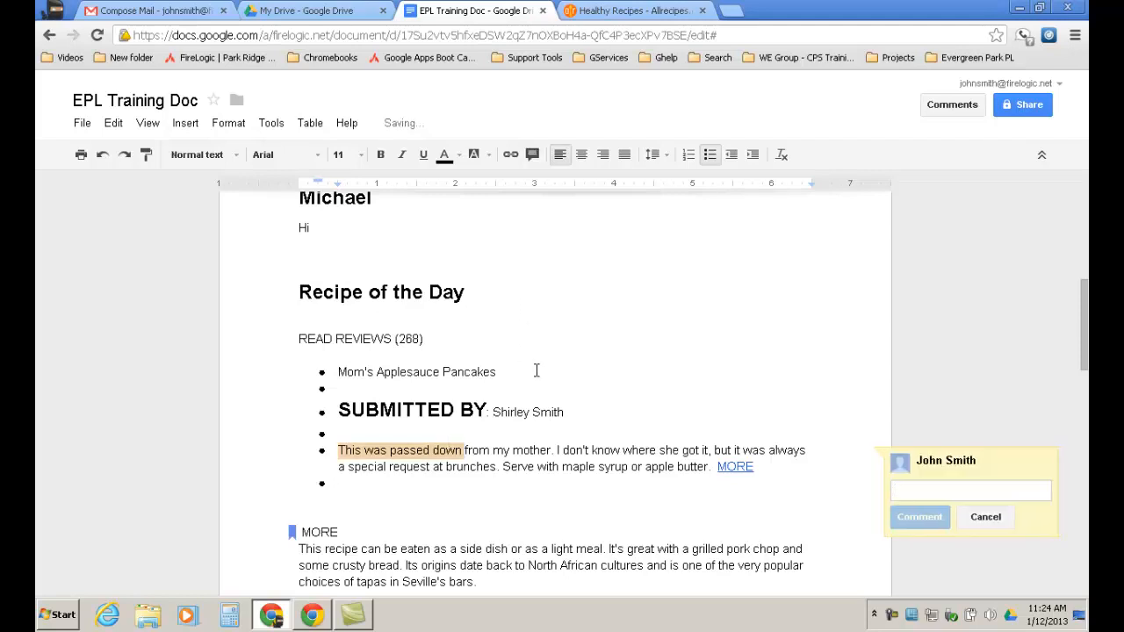
{"action": "type", "text": "Spe"}
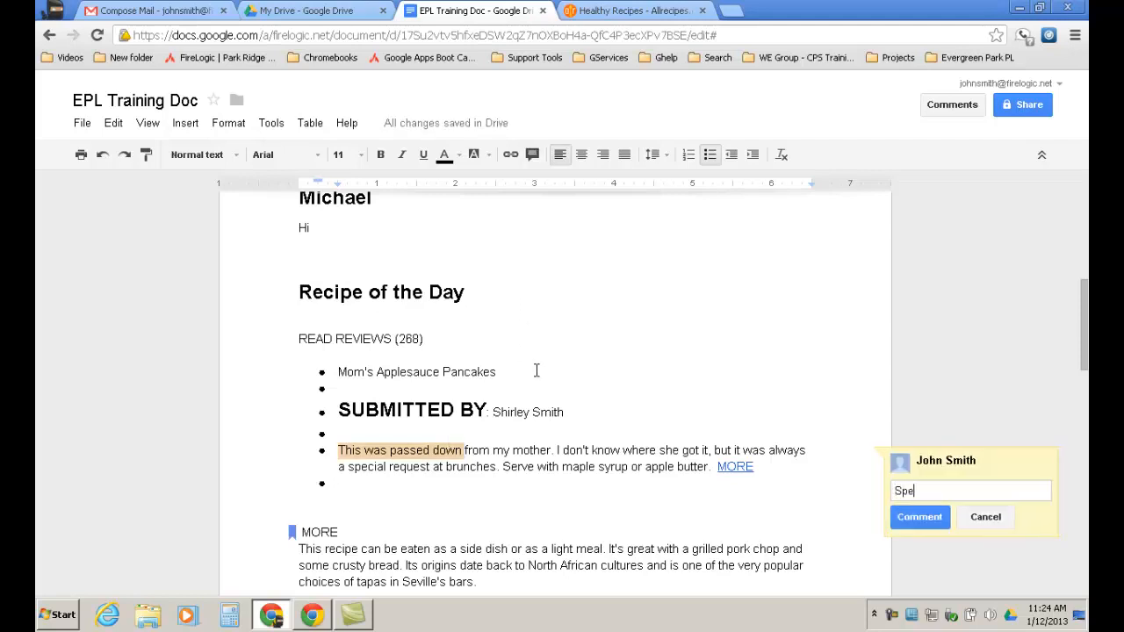
{"action": "type", "text": "lling"}
{"action": "left_click", "coordinate": [920, 518]}
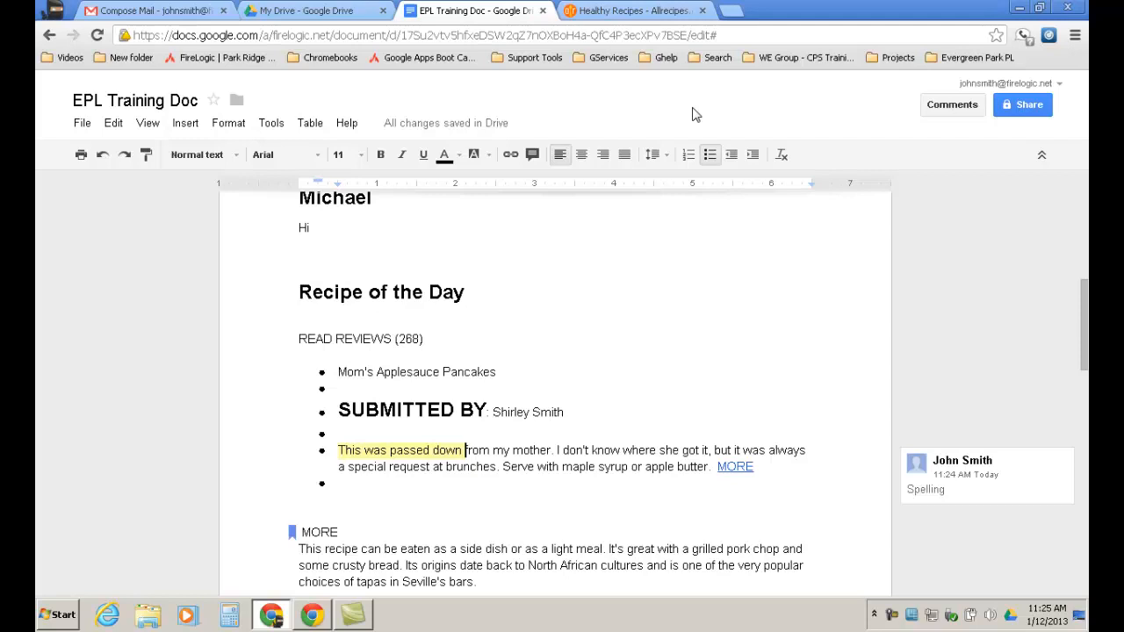
Review the document's sharing access and cancel adding people, keeping it private, then go to My Drive.
{"action": "left_click", "coordinate": [1025, 105]}
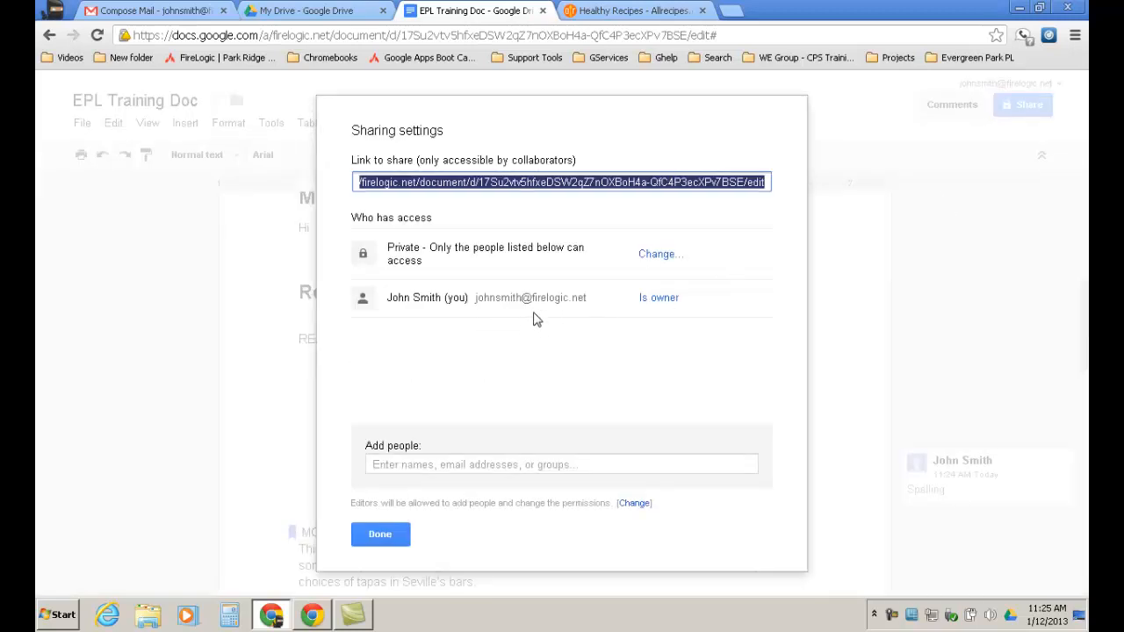
{"action": "left_click", "coordinate": [379, 538]}
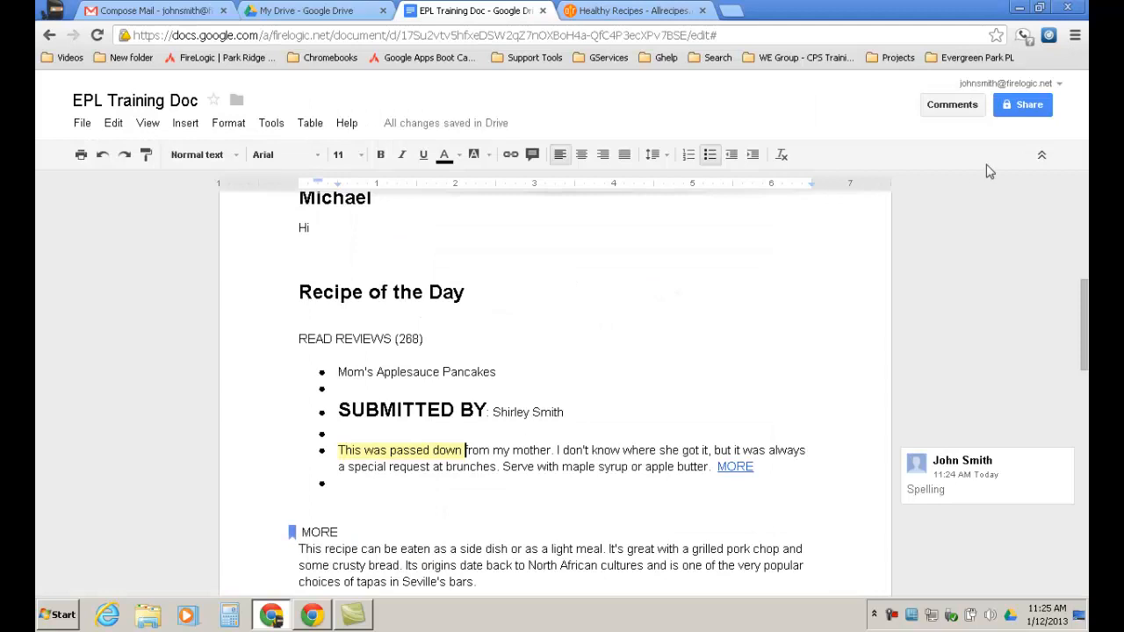
{"action": "left_click", "coordinate": [1029, 107]}
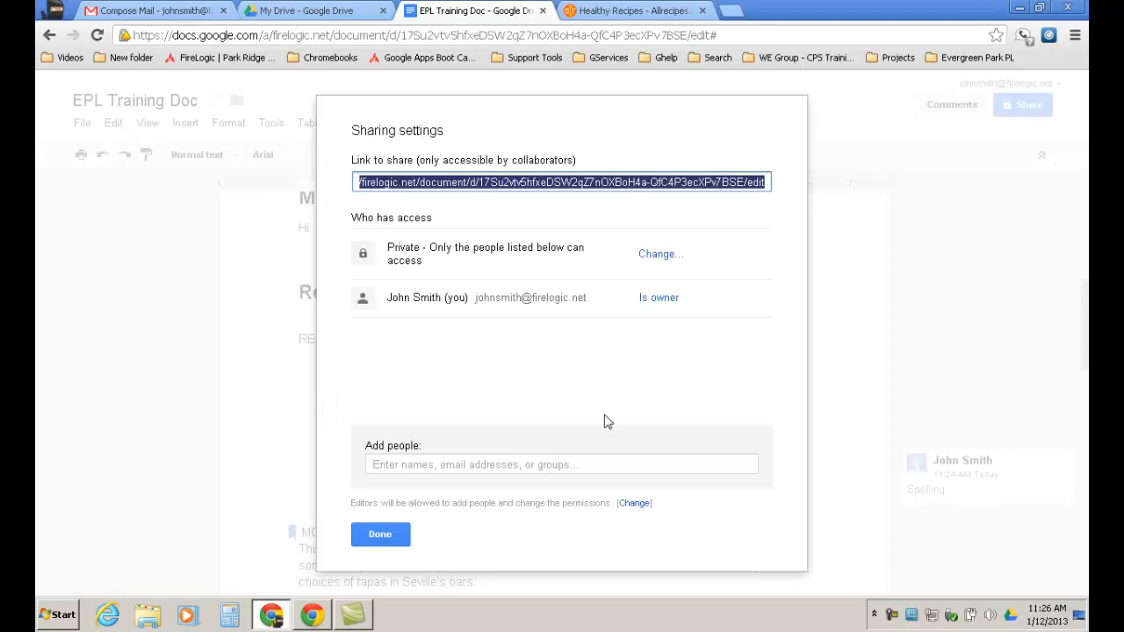
{"action": "left_click", "coordinate": [406, 465]}
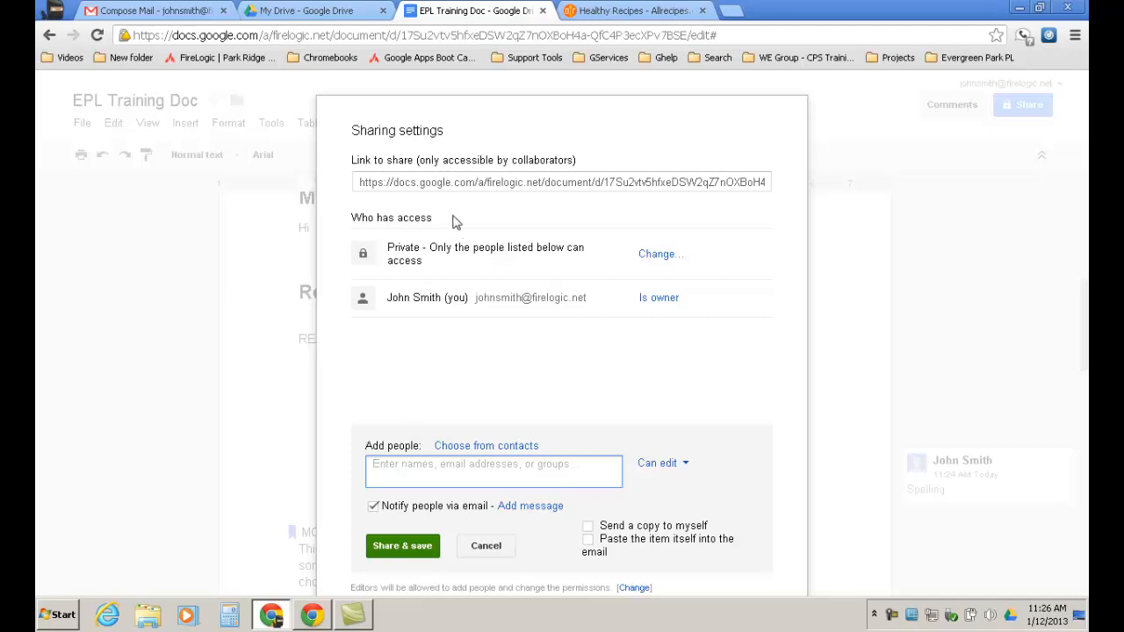
{"action": "left_click", "coordinate": [489, 550]}
{"action": "left_click", "coordinate": [381, 535]}
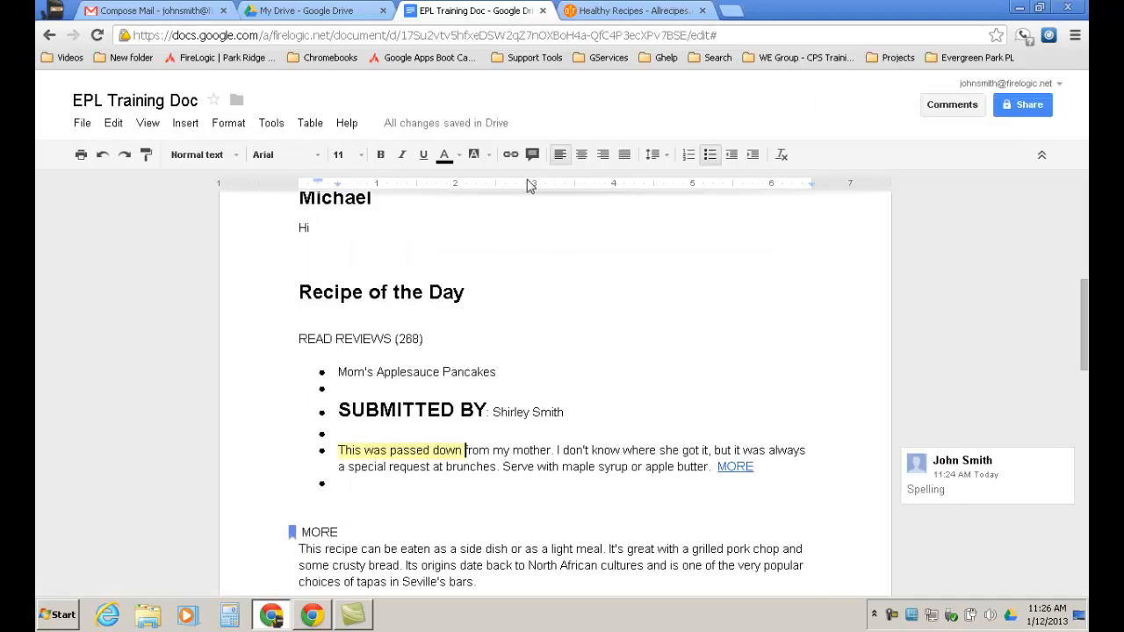
{"action": "left_click", "coordinate": [308, 11]}
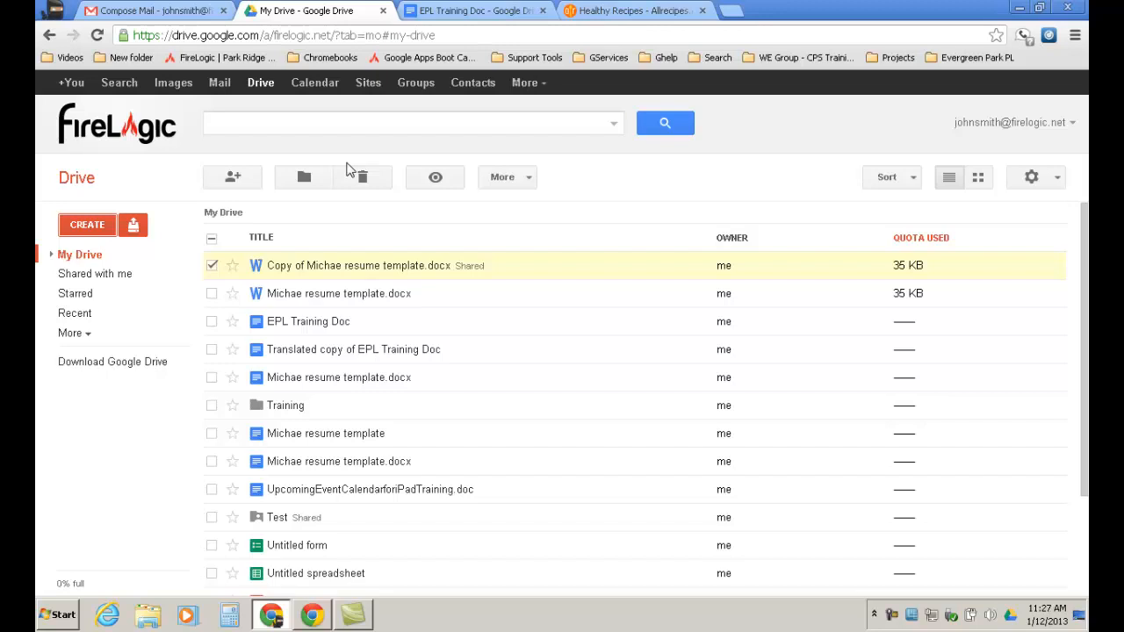
List the files others have shared via Drive's 'Shared with me' sidebar entry.
{"action": "left_click", "coordinate": [123, 275]}
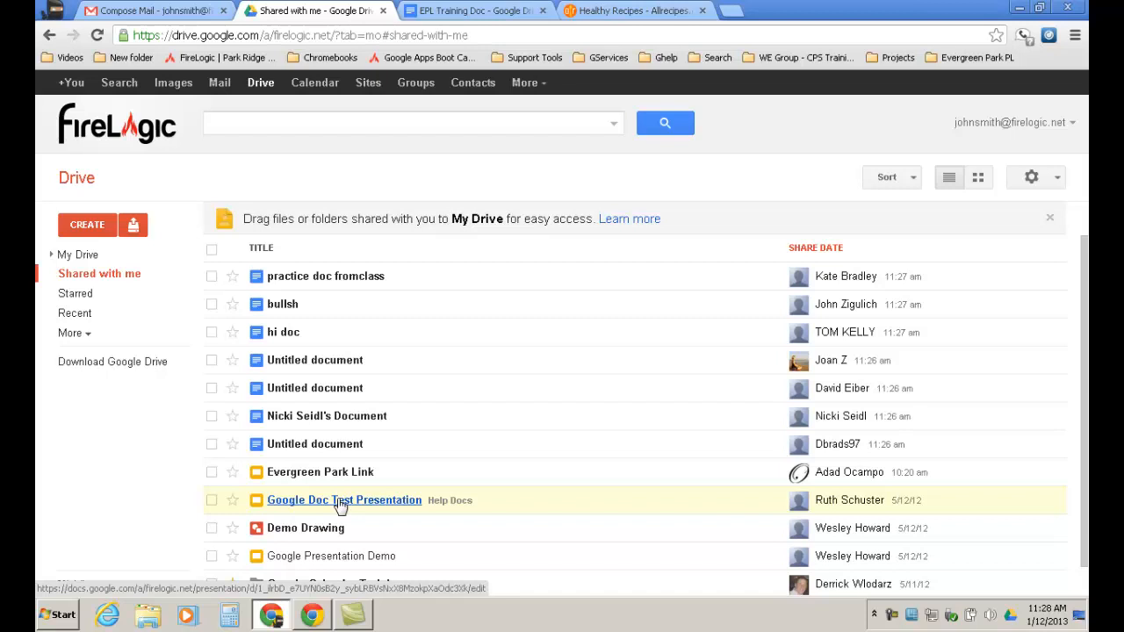
{"action": "left_click_drag", "start_coordinate": [288, 391], "coordinate": [292, 396]}
Open the shared Untitled document from the Shared with me list in the Docs editor.
{"action": "left_click", "coordinate": [299, 393]}
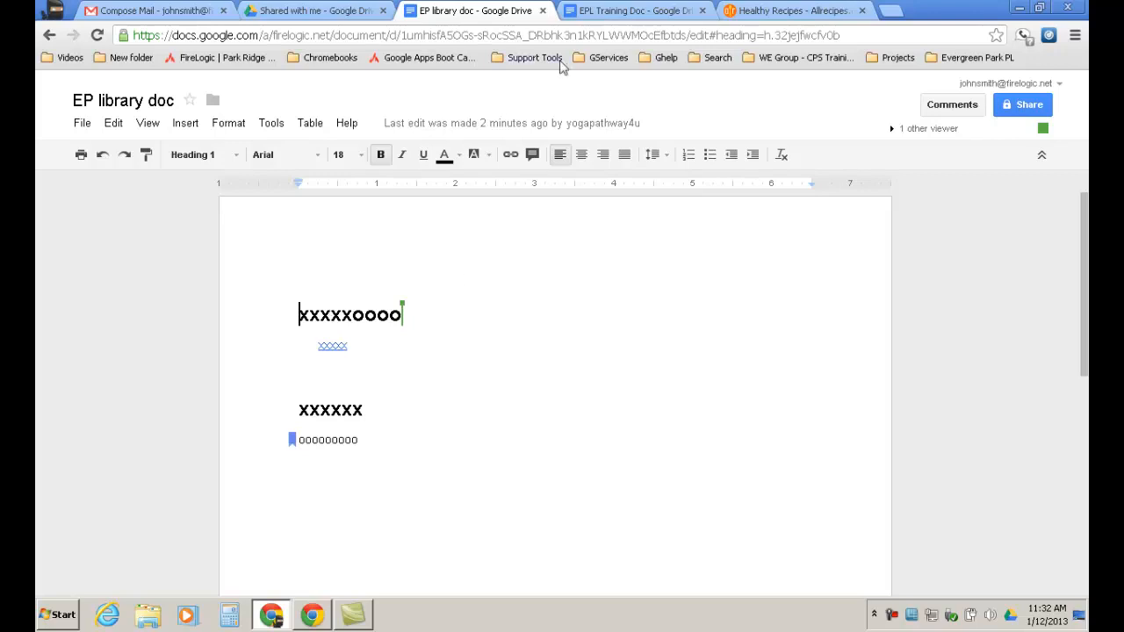
Open the Help menu of the EP library doc.
{"action": "left_click", "coordinate": [347, 126]}
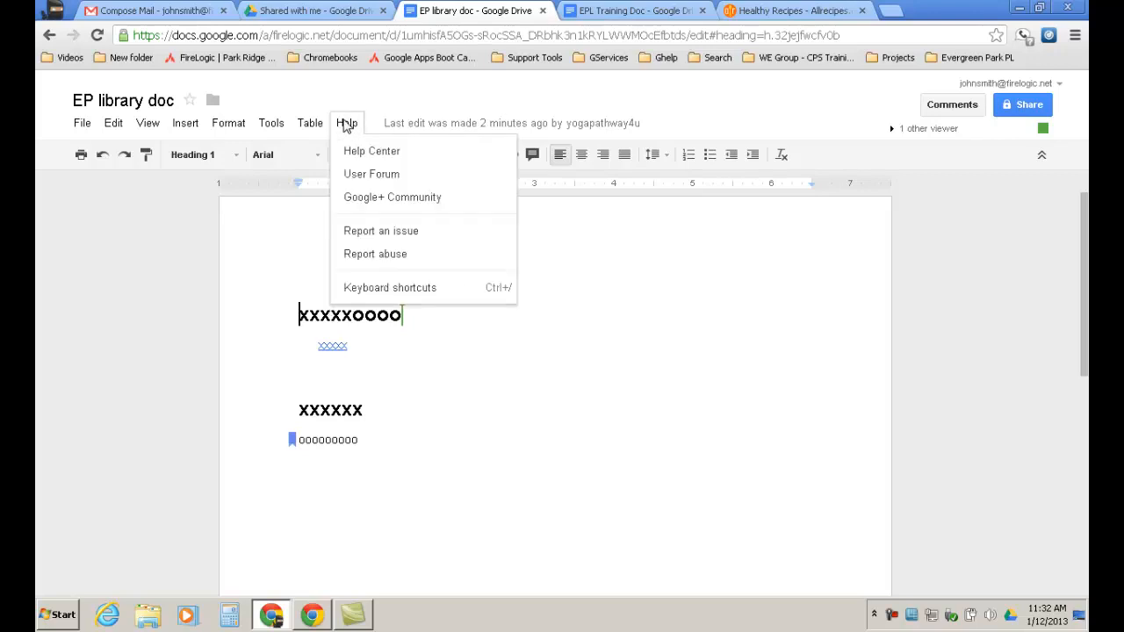
Type a new line 'This is a revision :-)' after the bookmarked ooooooooo line.
{"action": "left_click", "coordinate": [82, 125]}
{"action": "left_click", "coordinate": [82, 125]}
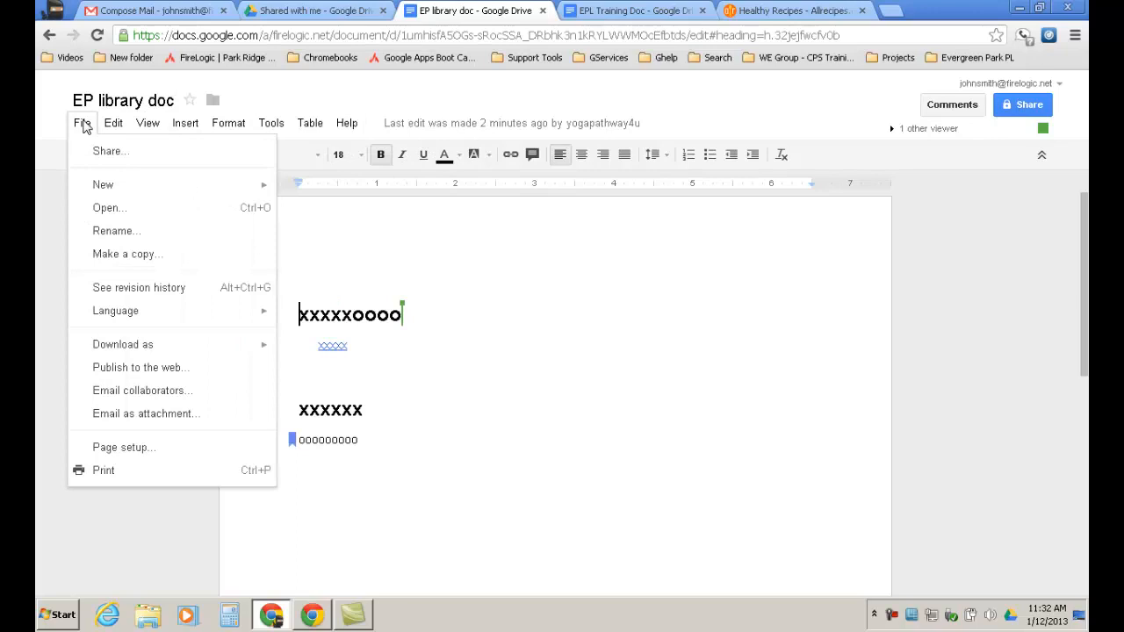
{"action": "left_click", "coordinate": [366, 402]}
{"action": "left_click", "coordinate": [367, 439]}
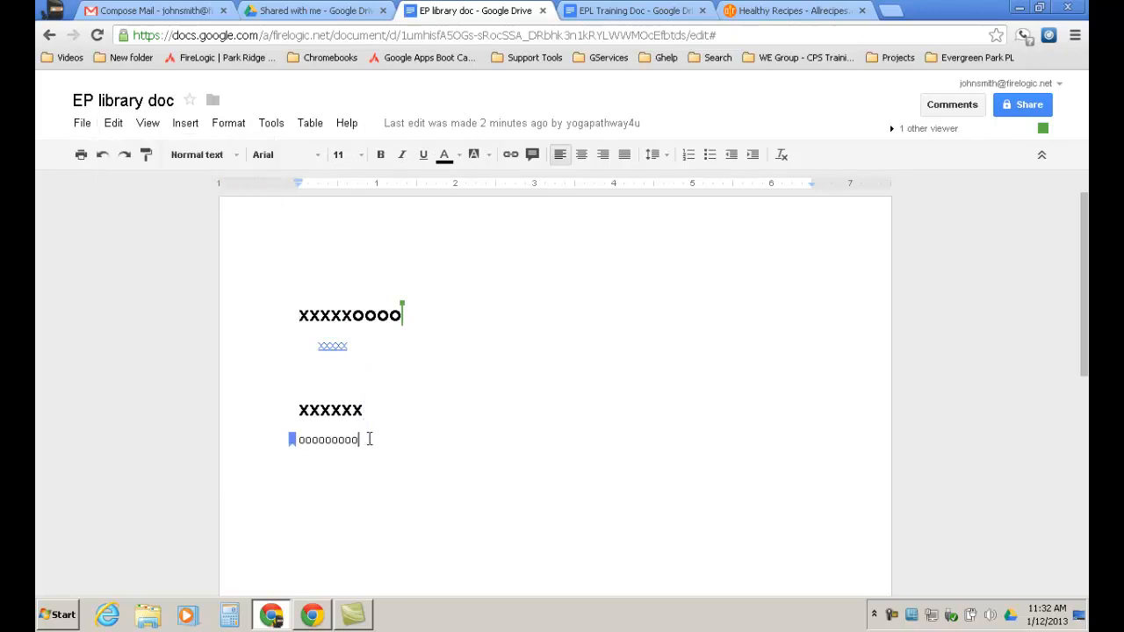
{"action": "key", "text": "Return"}
{"action": "type", "text": "Th"}
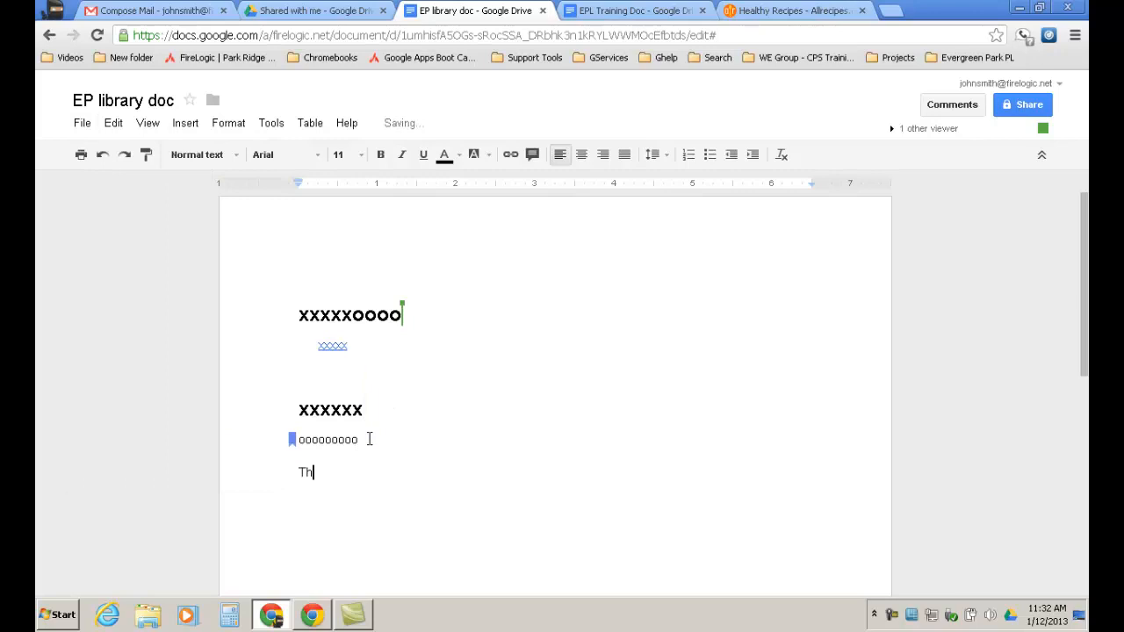
{"action": "type", "text": "is is a revision :-)"}
{"action": "key", "text": "Return"}
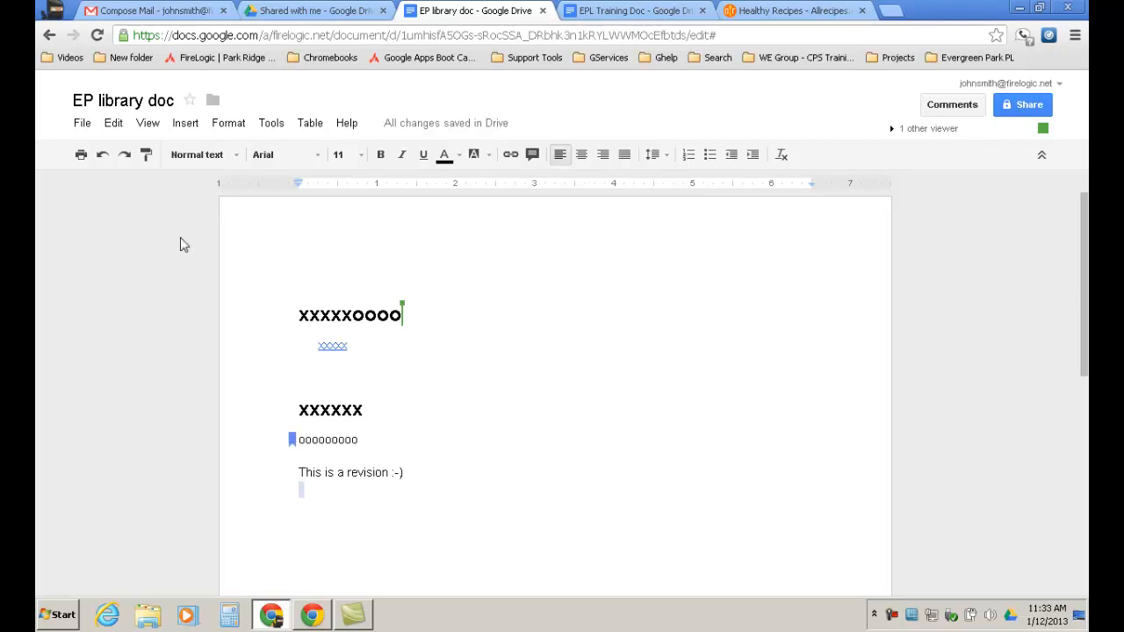
Restore the Today, 11:30 AM version from File > See revision history.
{"action": "left_click", "coordinate": [78, 128]}
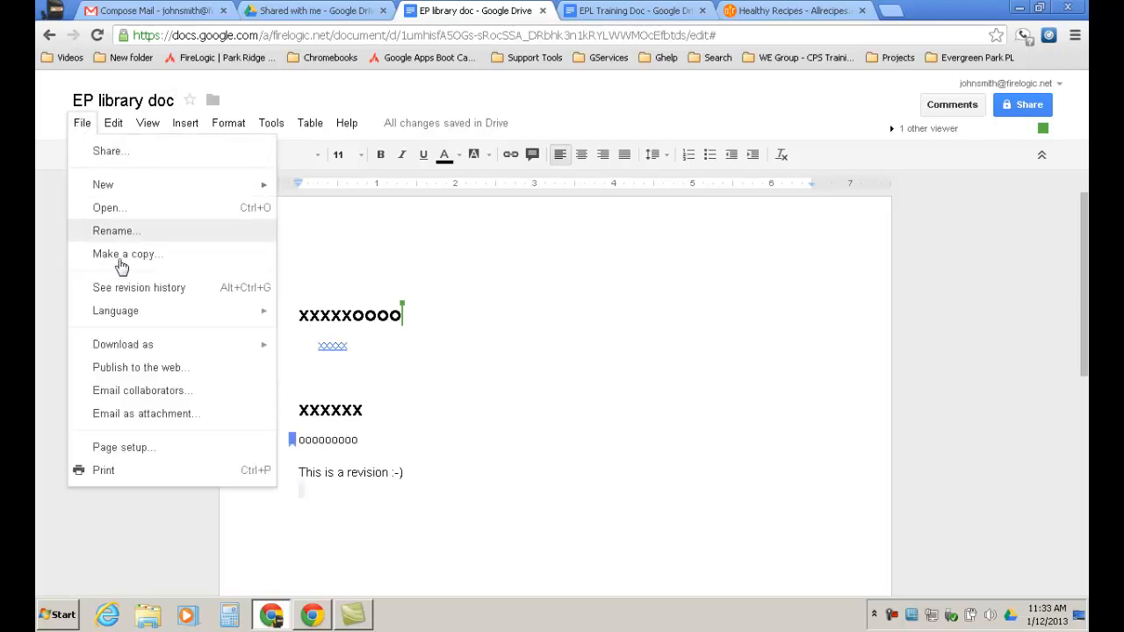
{"action": "left_click", "coordinate": [156, 295]}
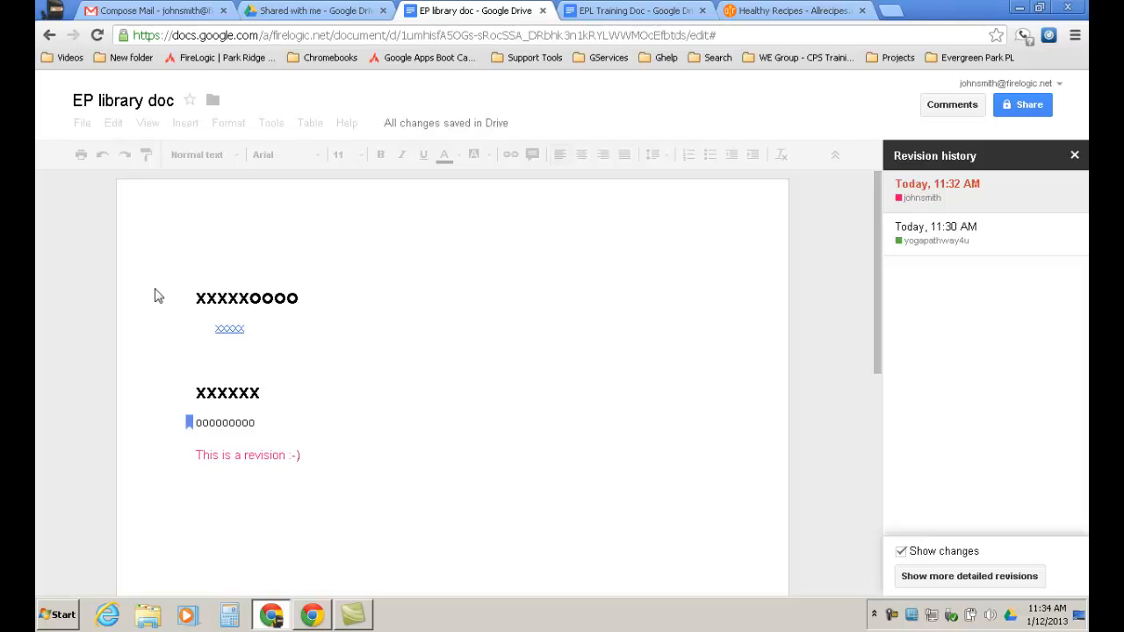
{"action": "left_click", "coordinate": [938, 237]}
{"action": "left_click", "coordinate": [935, 256]}
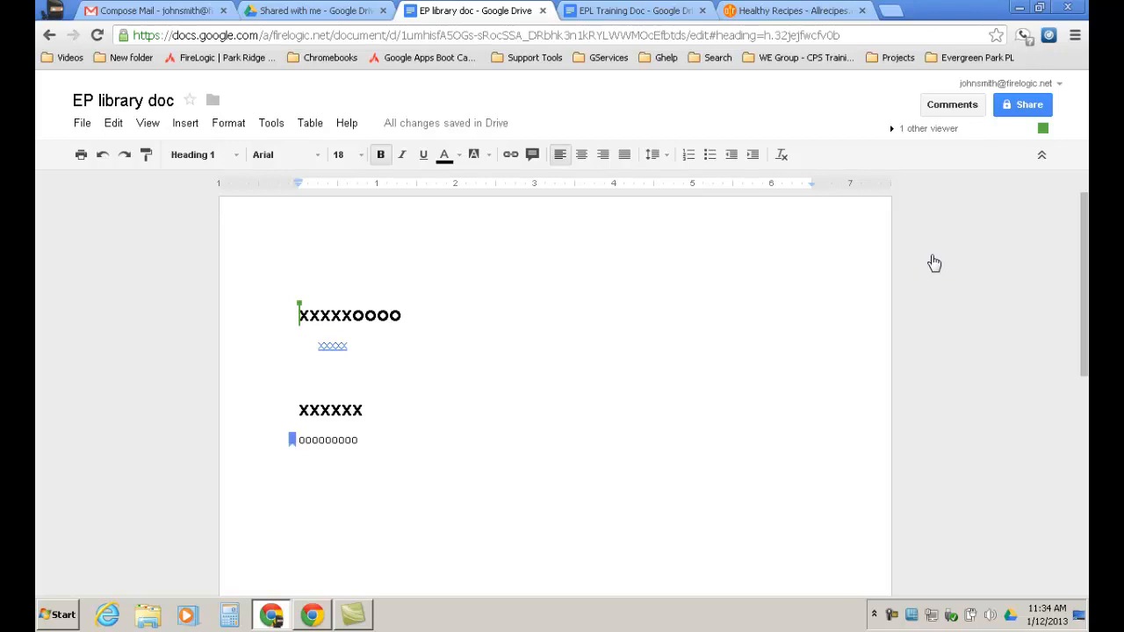
Restore the 11:32 AM version from revision history, bringing back 'This is a revision :-)'.
{"action": "left_click", "coordinate": [83, 123]}
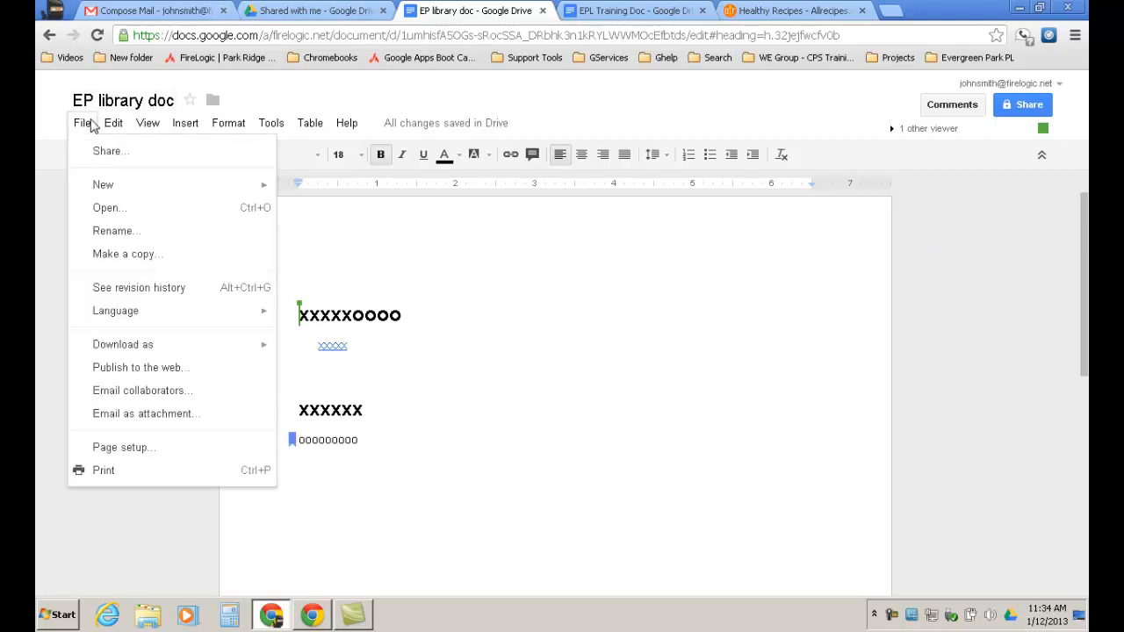
{"action": "left_click", "coordinate": [136, 294]}
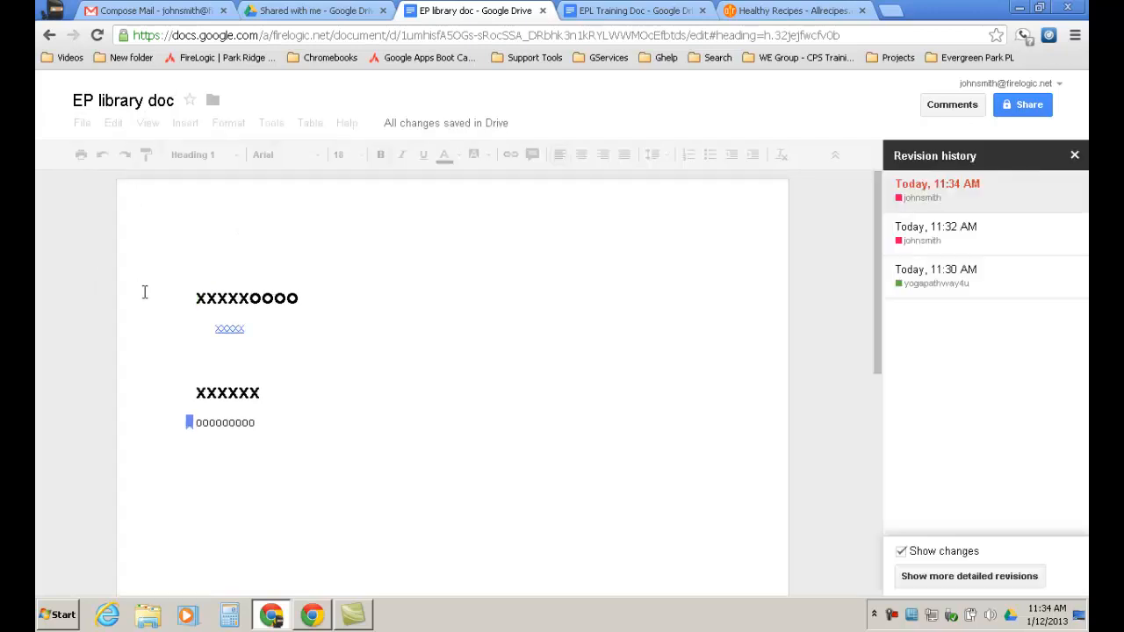
{"action": "left_click", "coordinate": [926, 242]}
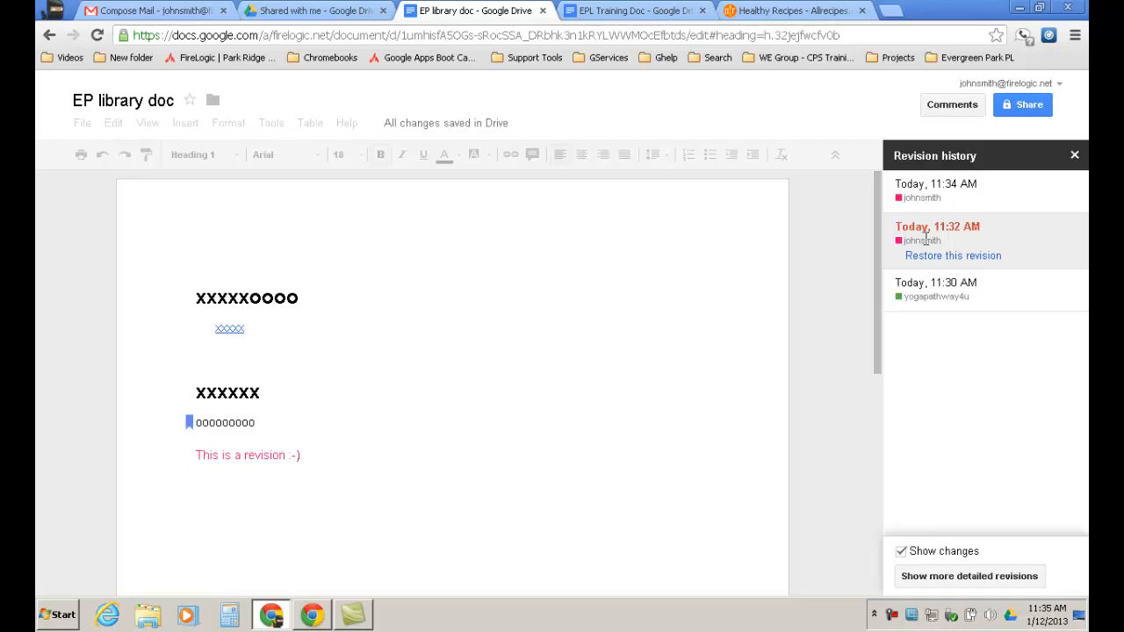
{"action": "left_click", "coordinate": [945, 256]}
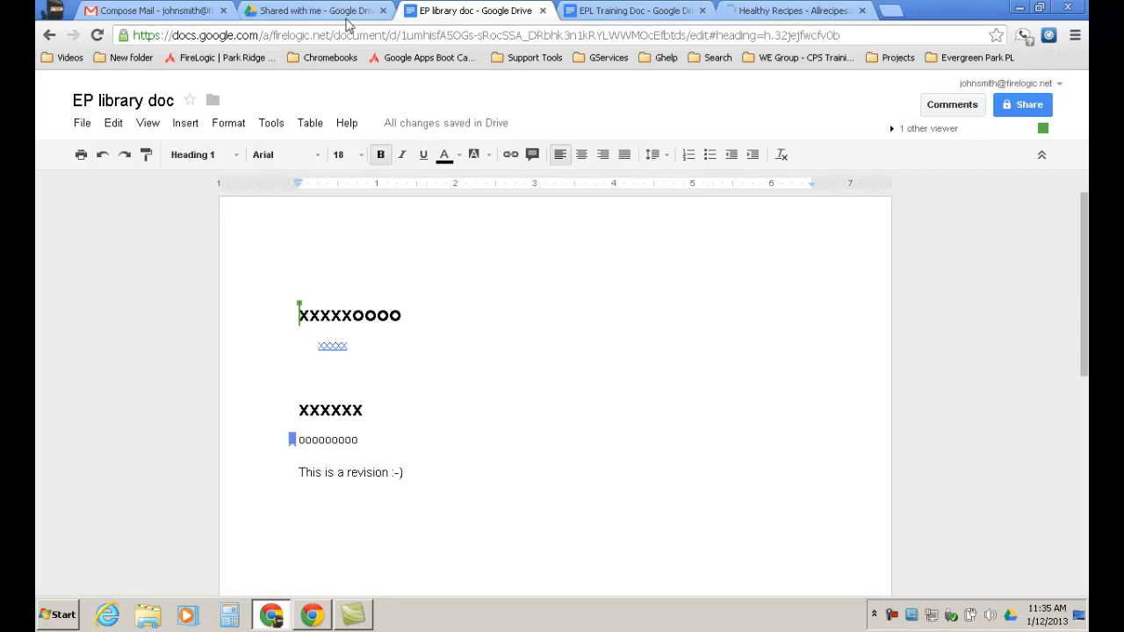
Preview the 11:32 AM and three 11:34 AM revisions, ending on the 11:30 AM version.
{"action": "left_click", "coordinate": [84, 127]}
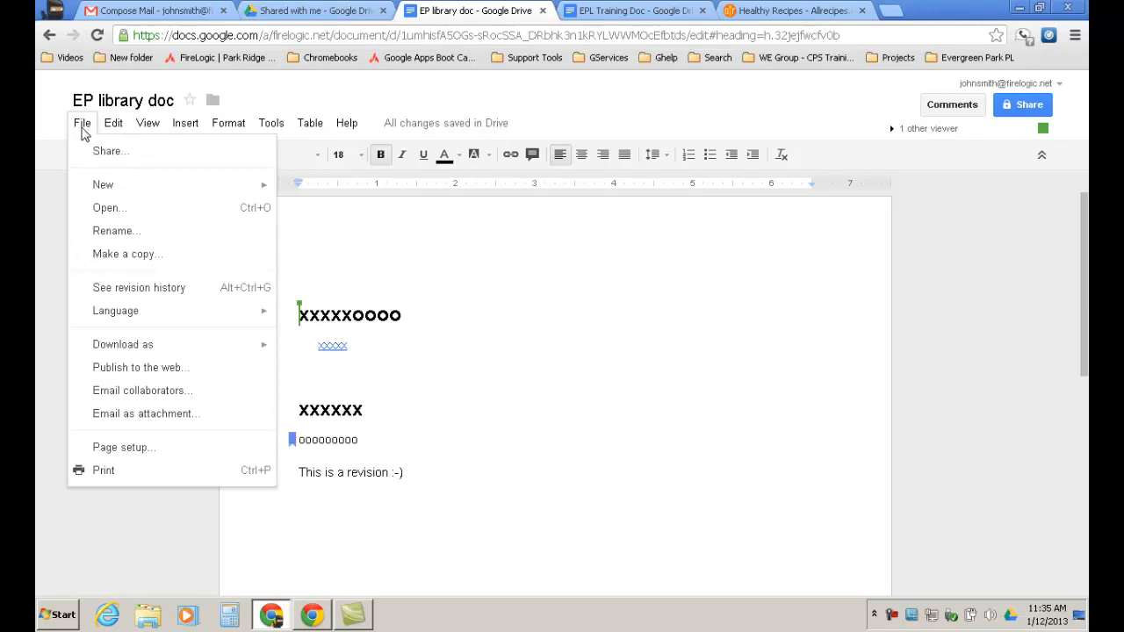
{"action": "left_click", "coordinate": [136, 290]}
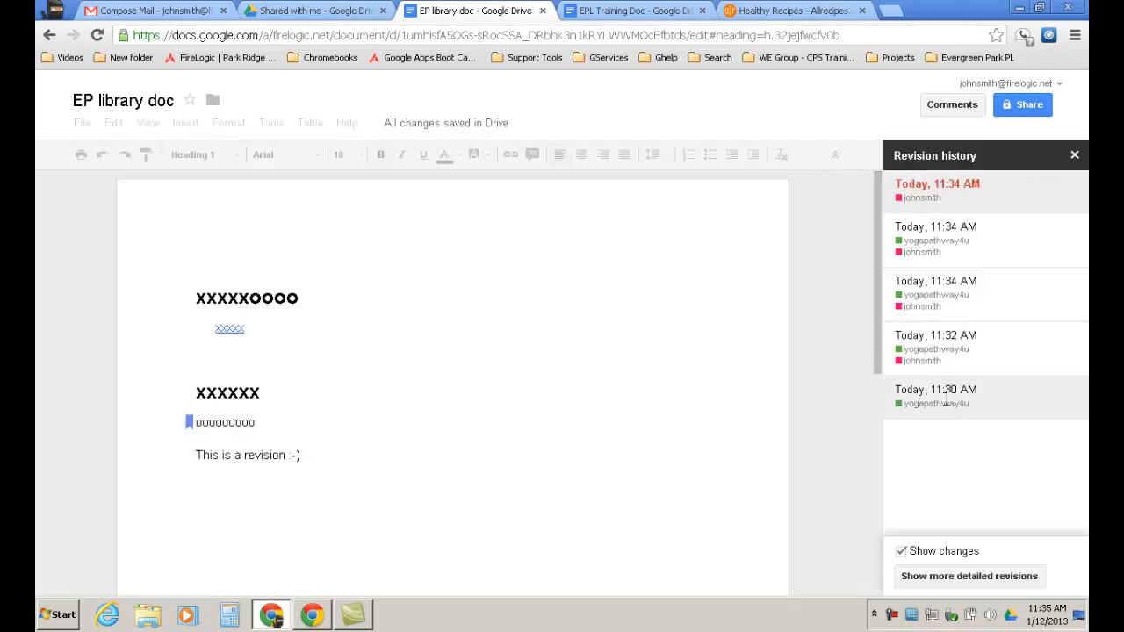
{"action": "left_click", "coordinate": [933, 351]}
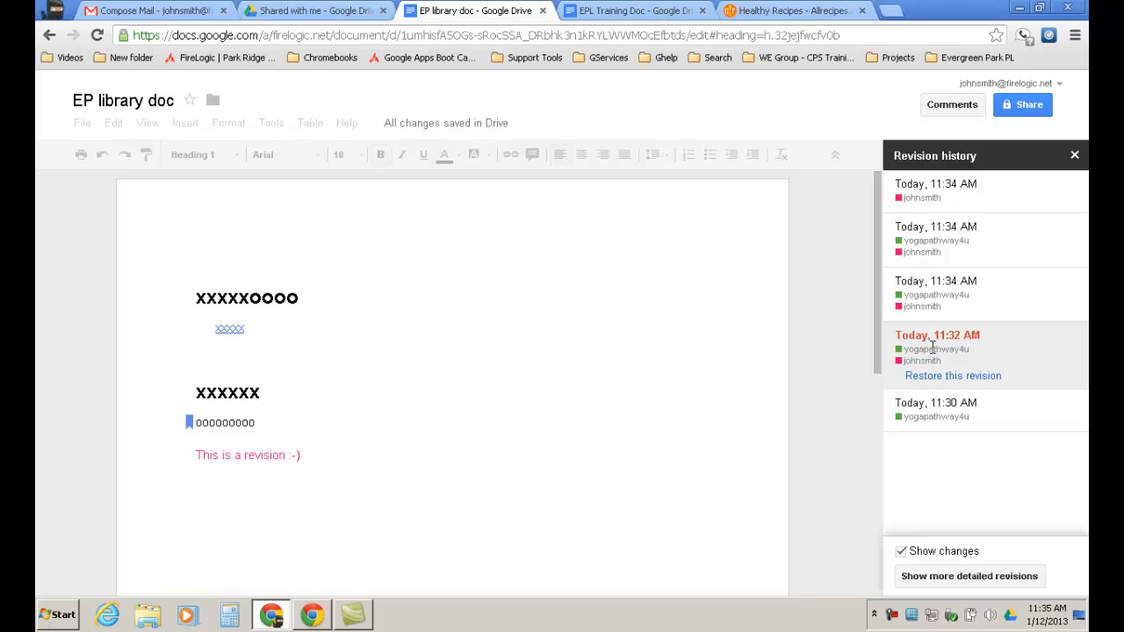
{"action": "left_click", "coordinate": [930, 297]}
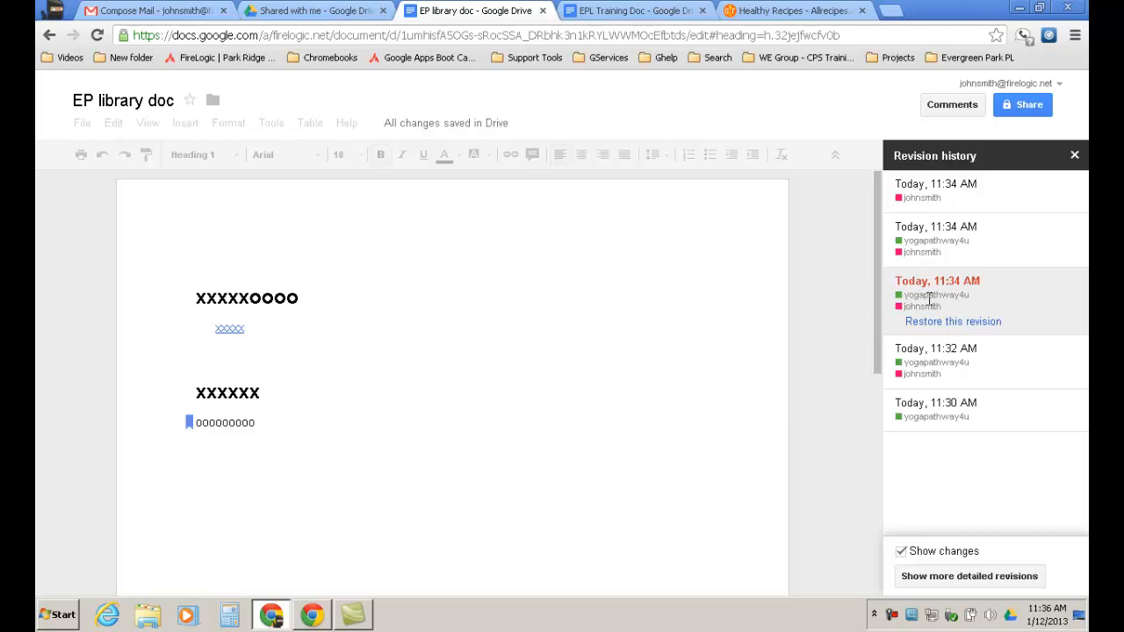
{"action": "left_click", "coordinate": [960, 242]}
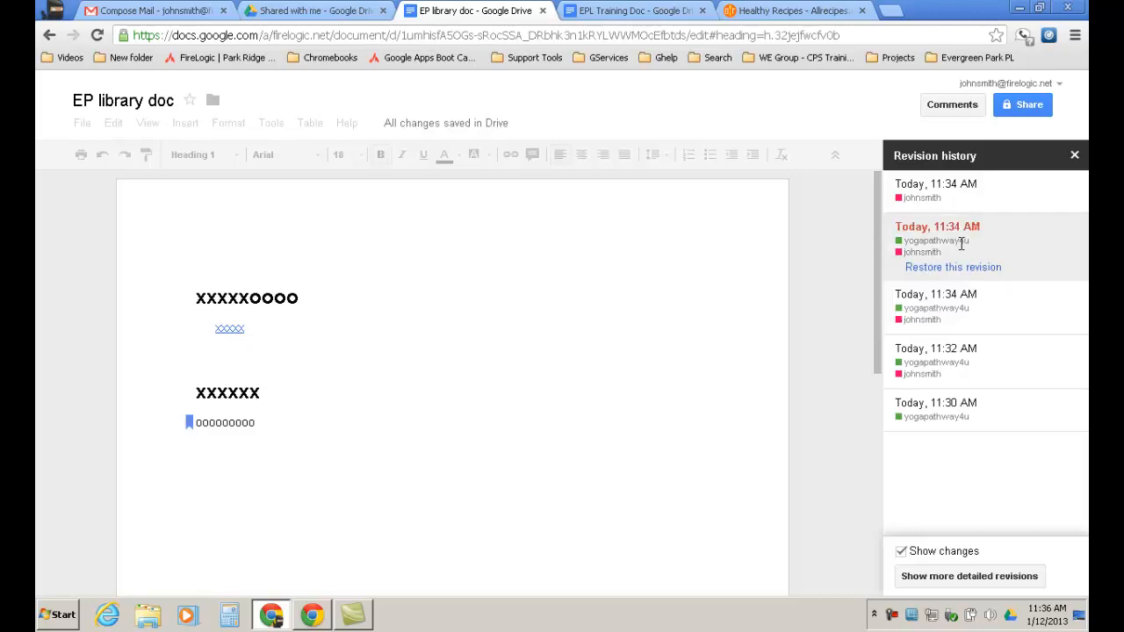
{"action": "left_click", "coordinate": [935, 195]}
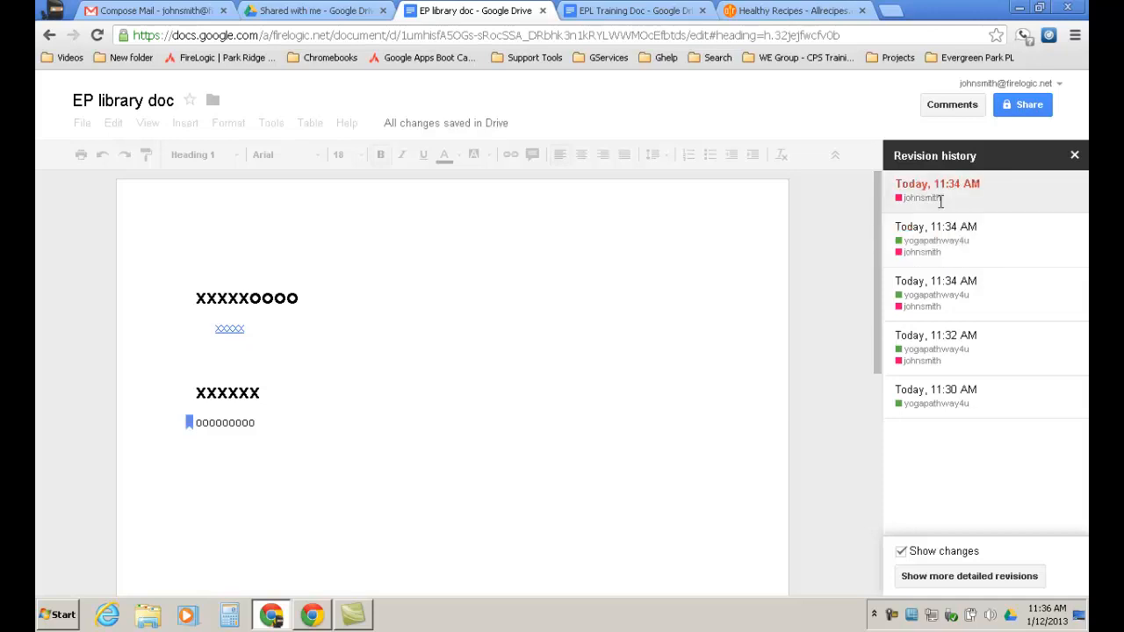
{"action": "left_click", "coordinate": [946, 393]}
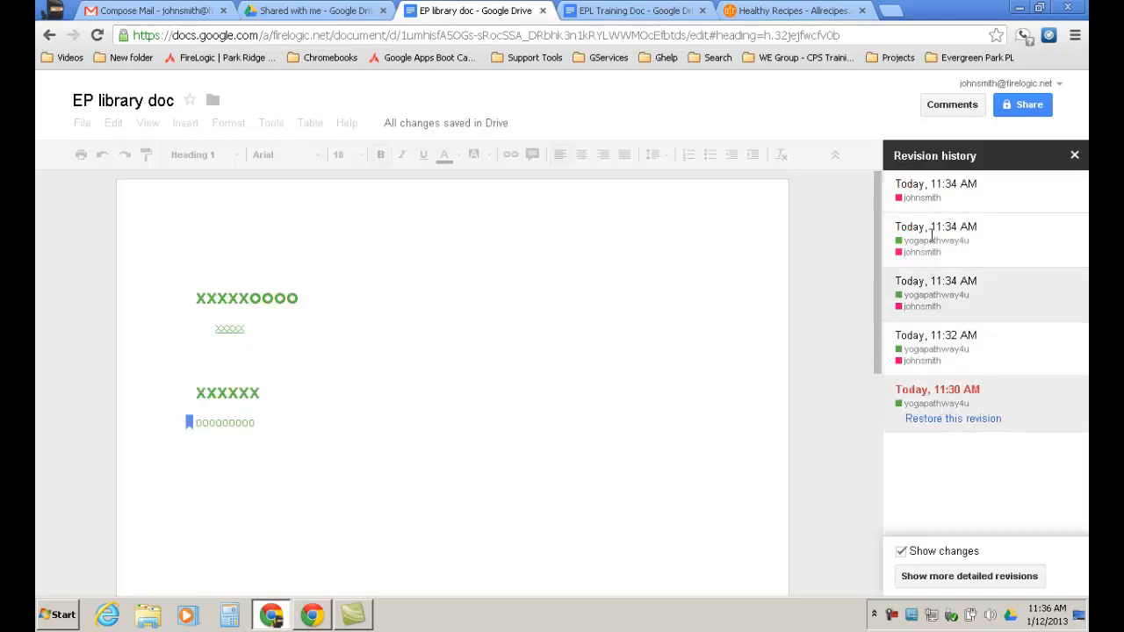
{"action": "left_click", "coordinate": [935, 189]}
{"action": "left_click", "coordinate": [948, 401]}
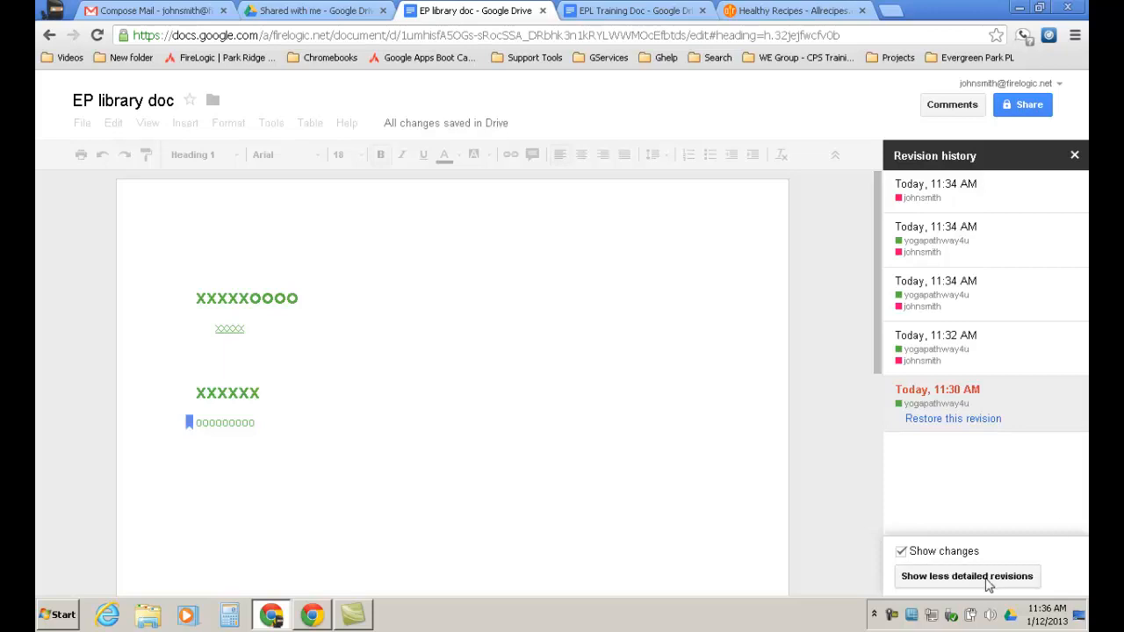
{"action": "left_click", "coordinate": [991, 578]}
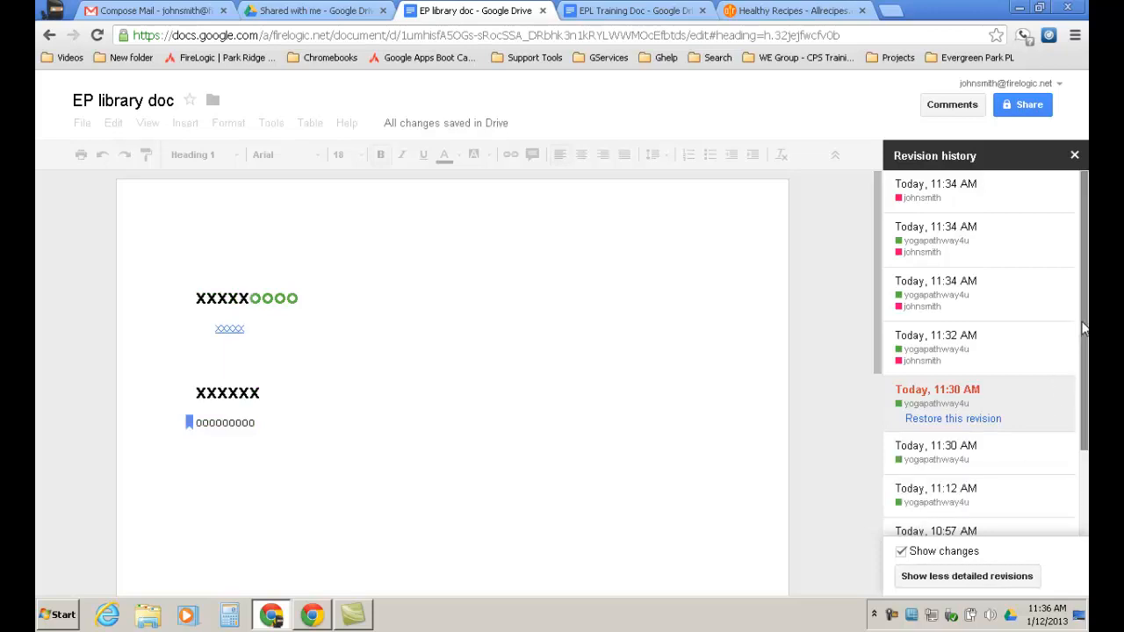
{"action": "left_click_drag", "start_coordinate": [1086, 353], "coordinate": [1086, 447]}
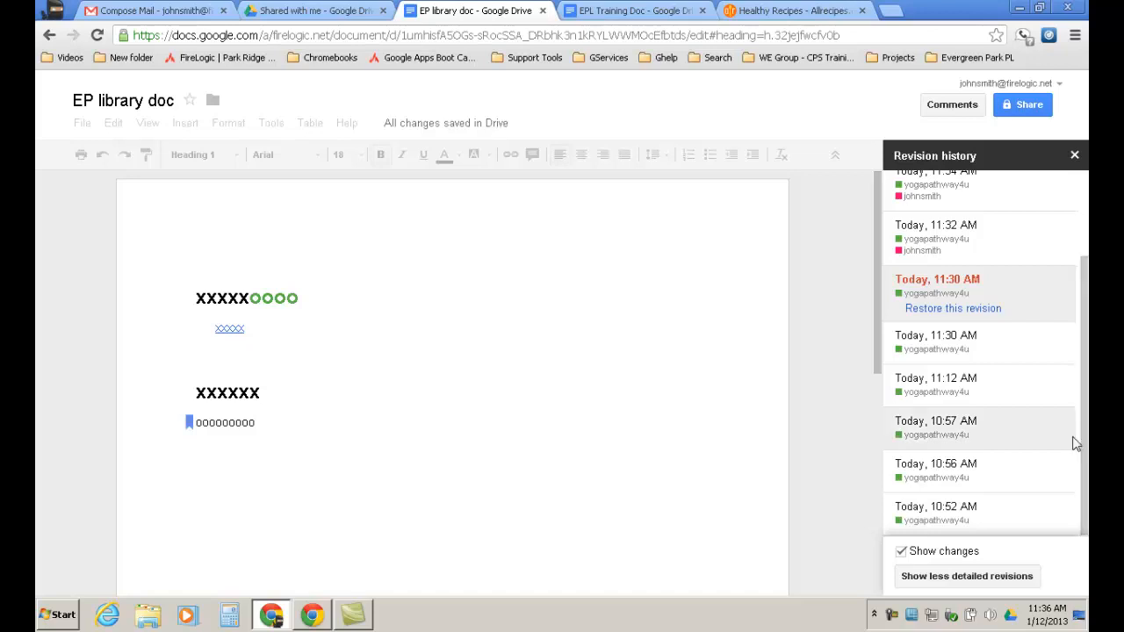
{"action": "left_click", "coordinate": [967, 518]}
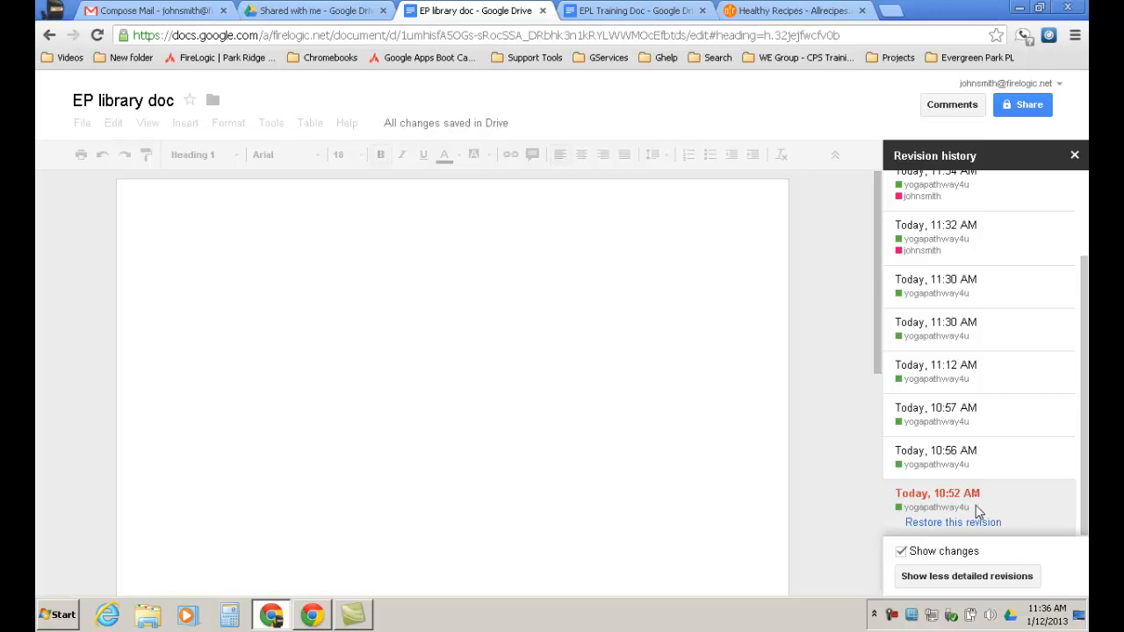
{"action": "left_click", "coordinate": [955, 463]}
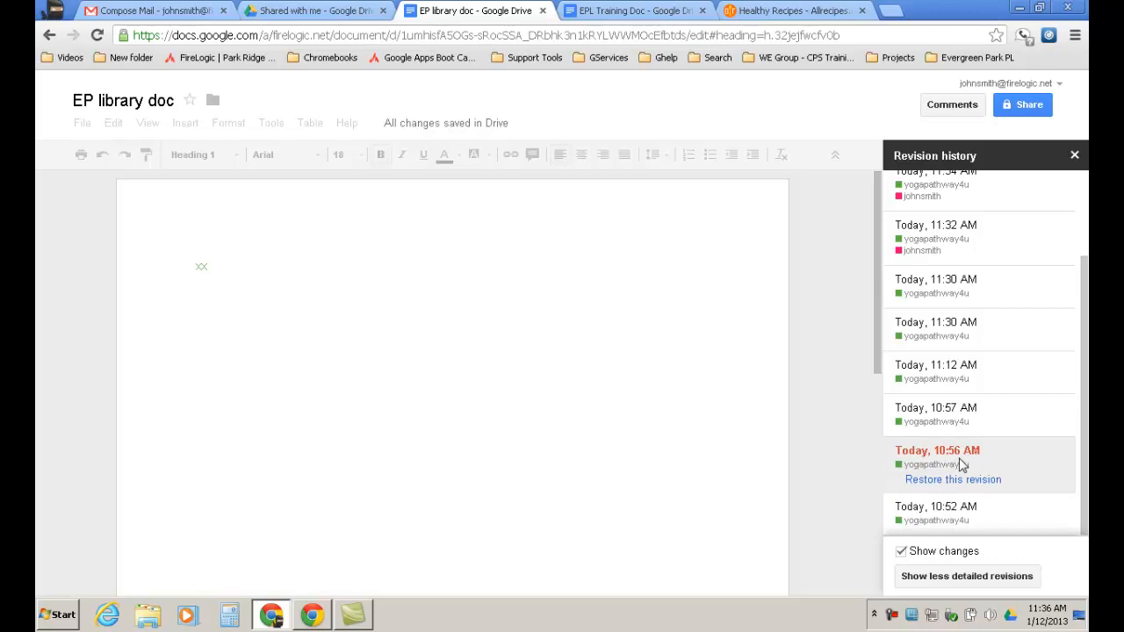
{"action": "left_click", "coordinate": [938, 420]}
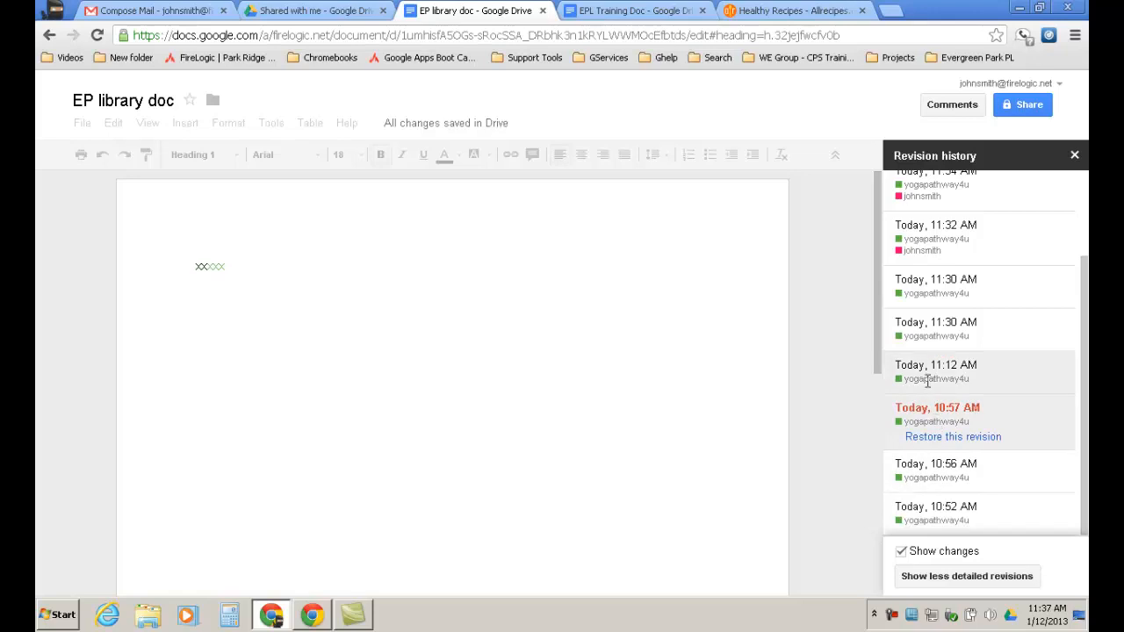
{"action": "left_click", "coordinate": [939, 376]}
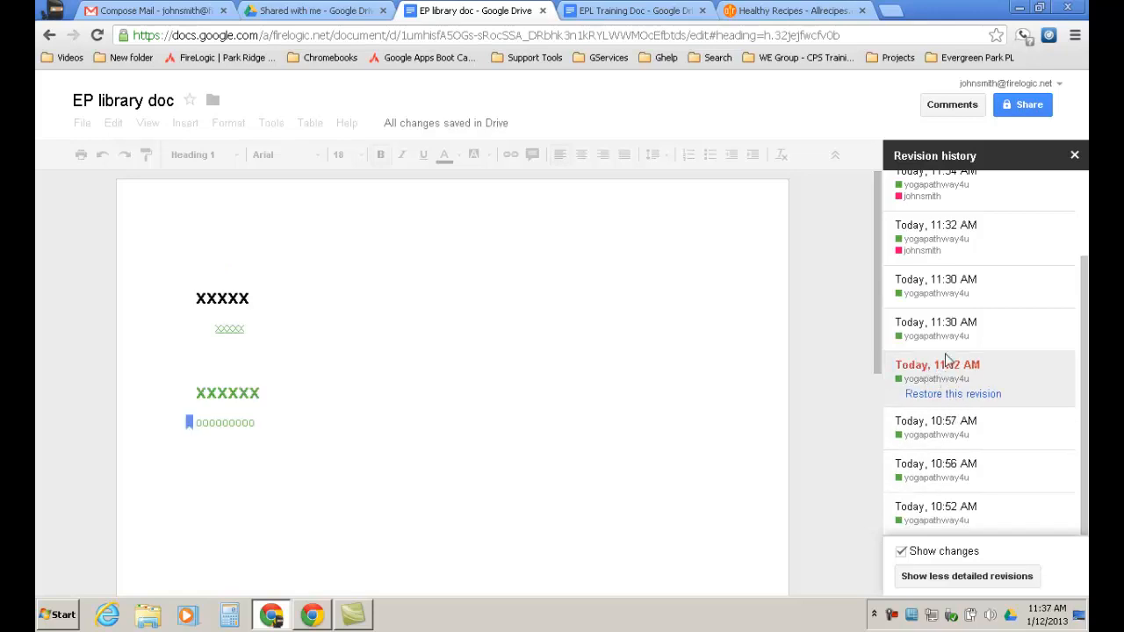
{"action": "left_click", "coordinate": [937, 326]}
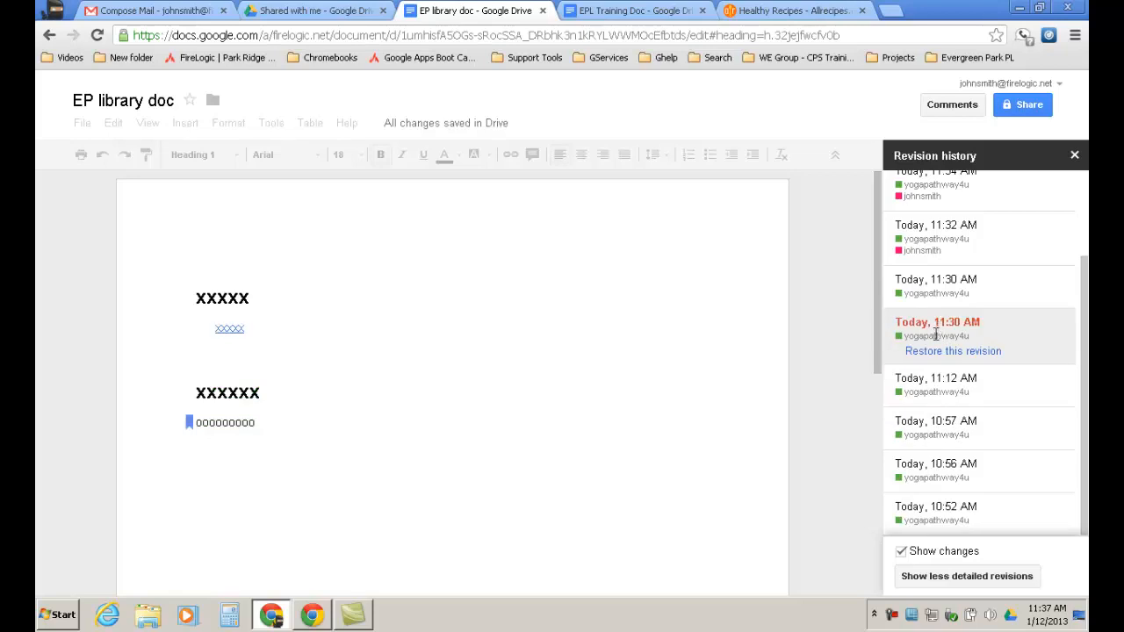
{"action": "left_click", "coordinate": [936, 576]}
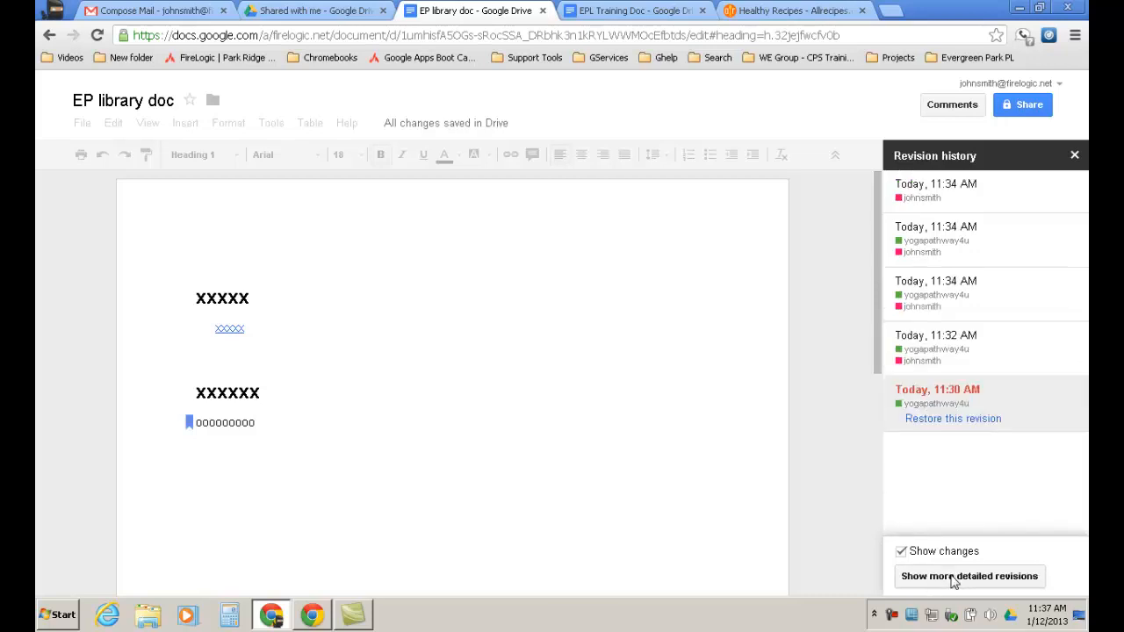
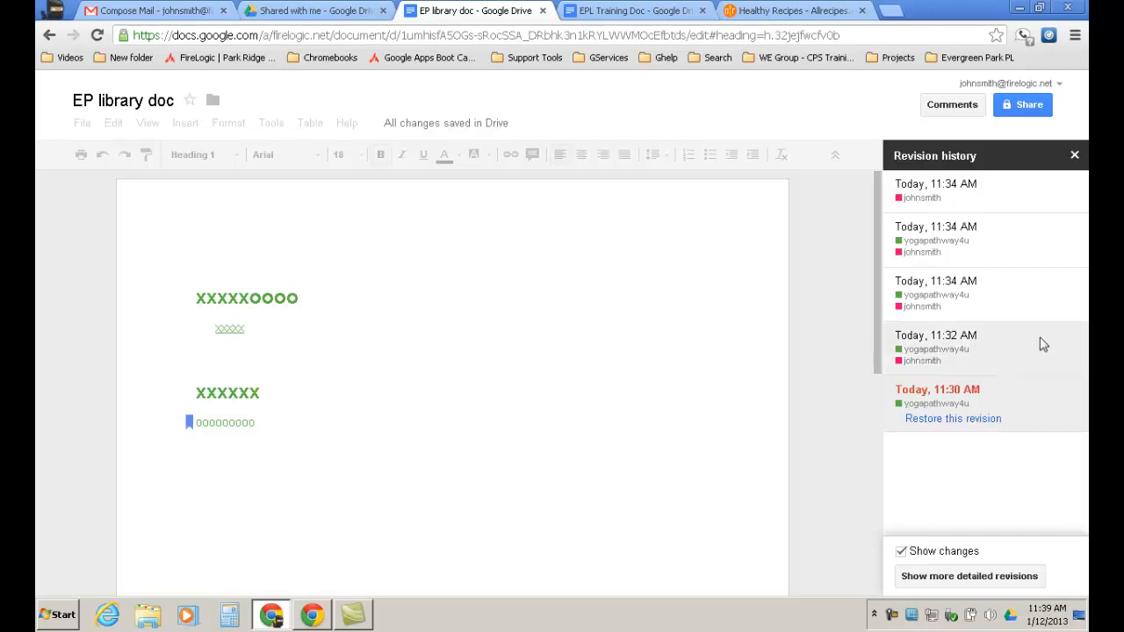
Preview the 11:32 AM revision, then each 11:34 AM revision up to the most recent one.
{"action": "left_click", "coordinate": [961, 352]}
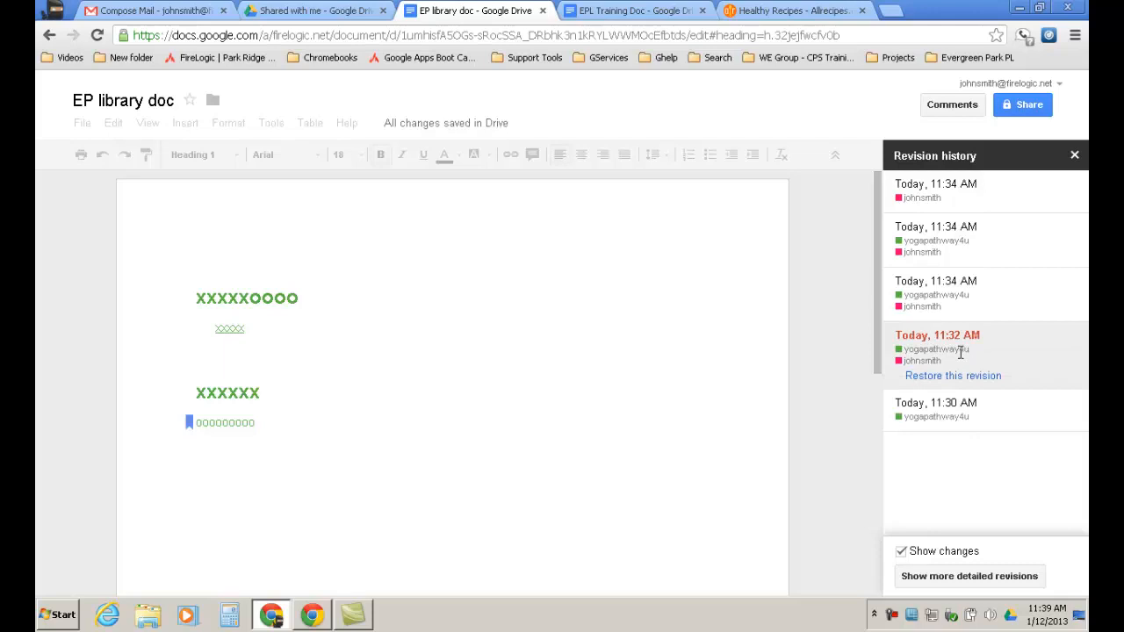
{"action": "left_click", "coordinate": [940, 285]}
{"action": "left_click", "coordinate": [947, 242]}
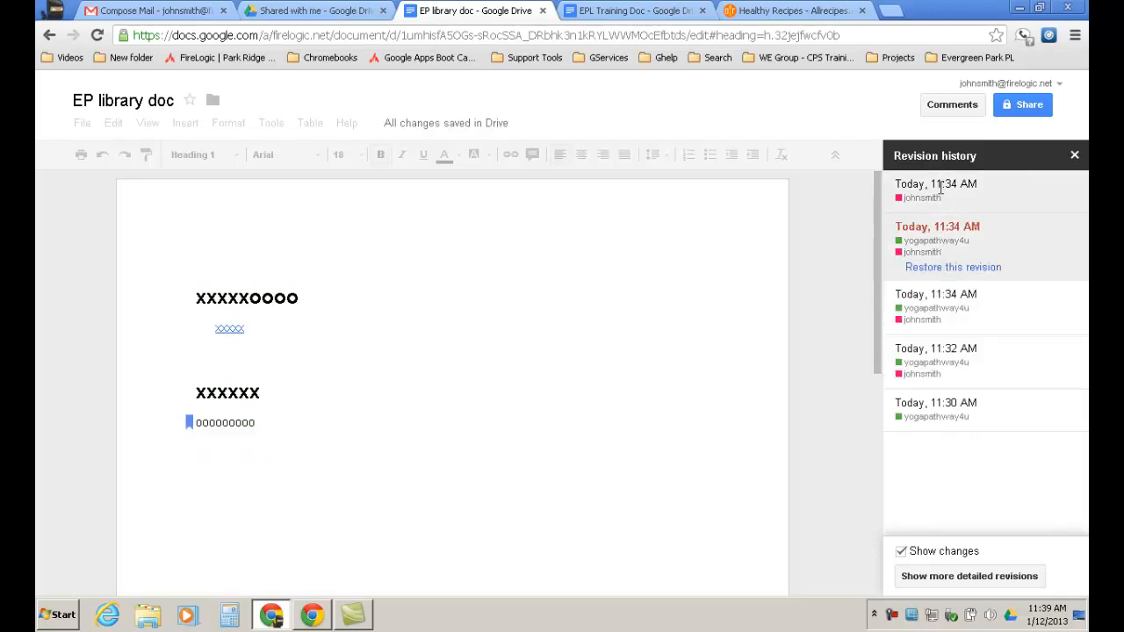
{"action": "left_click", "coordinate": [940, 188]}
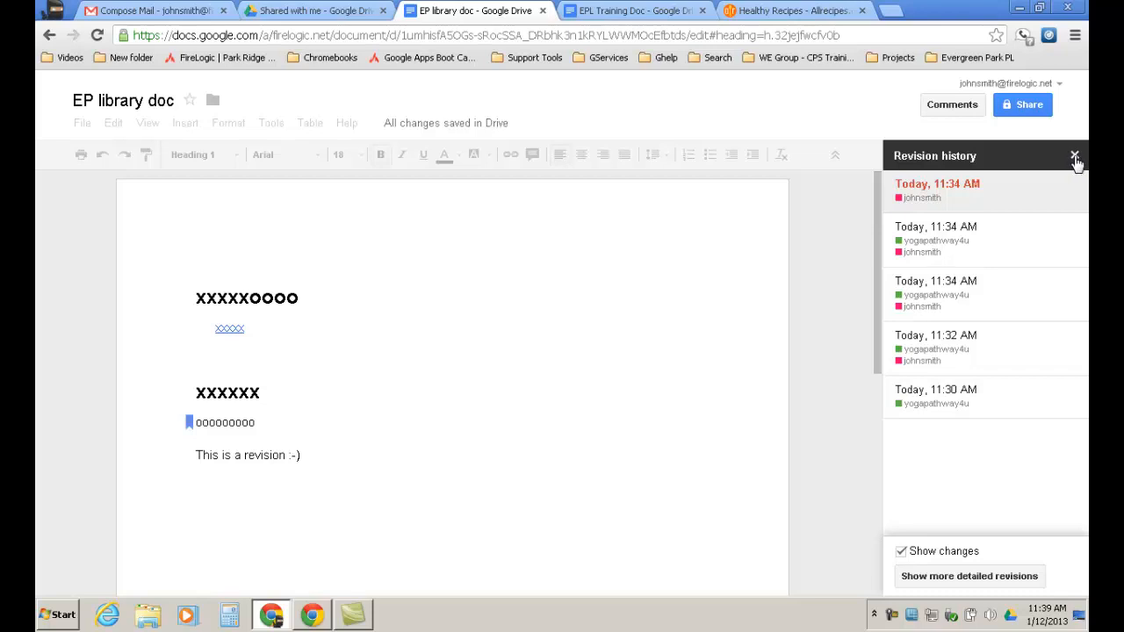
Close the revision history panel of EP library doc to resume editing.
{"action": "left_click", "coordinate": [1076, 158]}
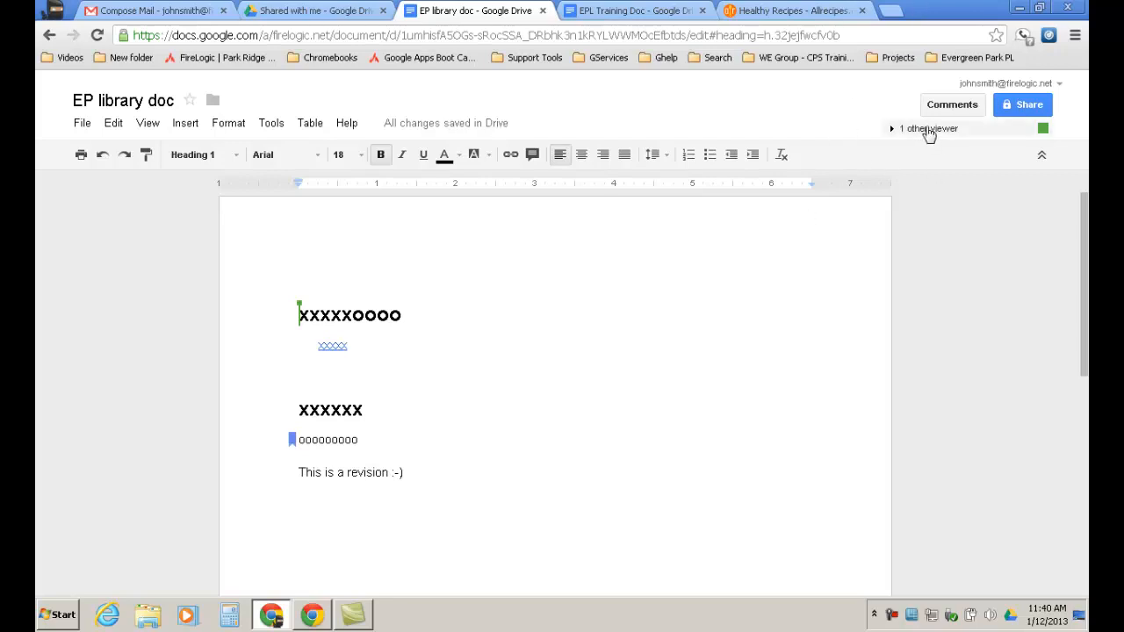
{"action": "mouse_move", "coordinate": [1045, 132]}
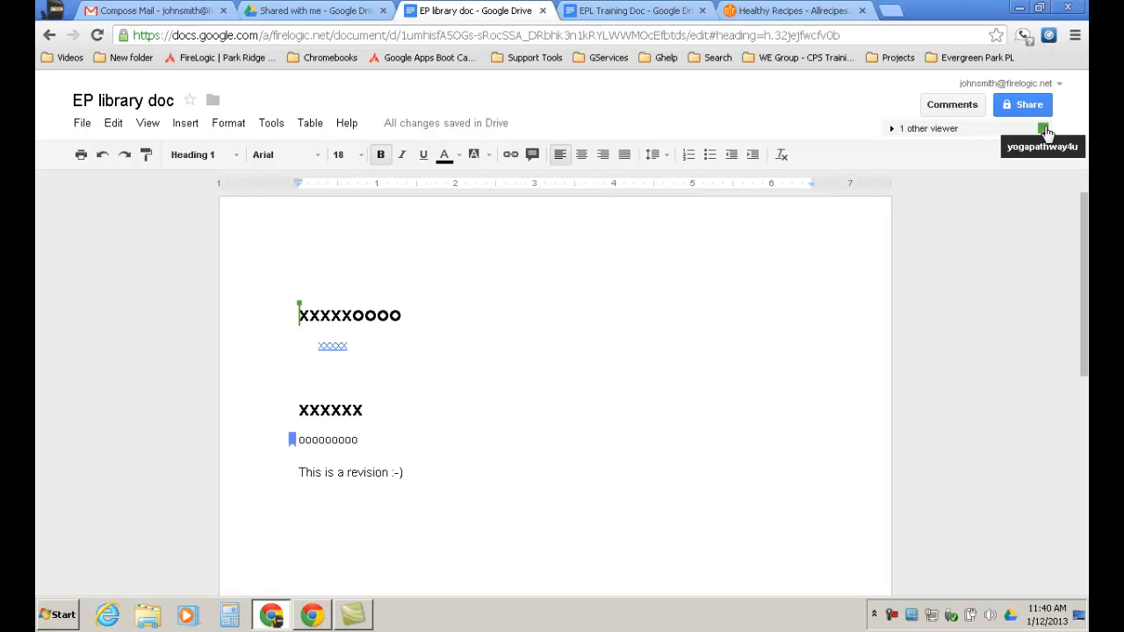
{"action": "left_click", "coordinate": [1030, 105]}
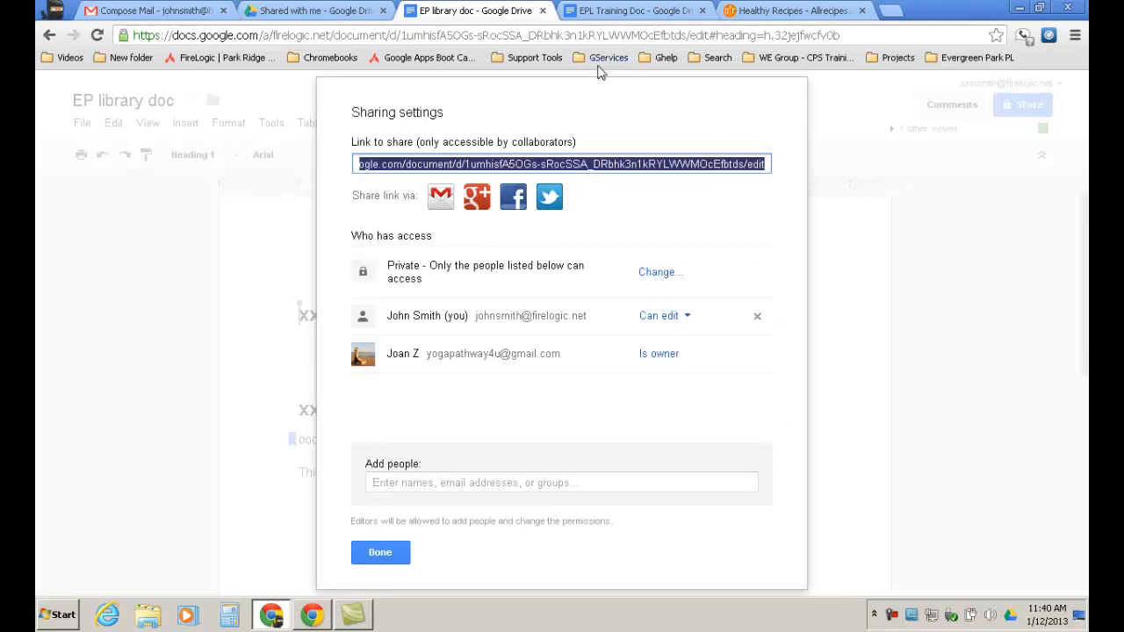
{"action": "left_click", "coordinate": [688, 318]}
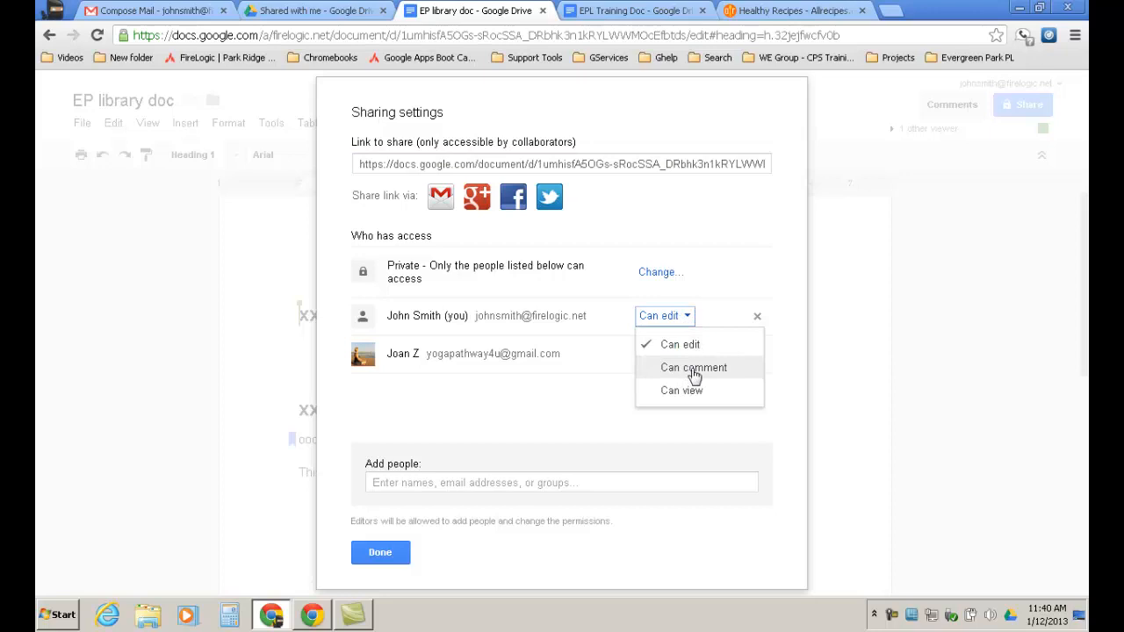
{"action": "left_click", "coordinate": [381, 556]}
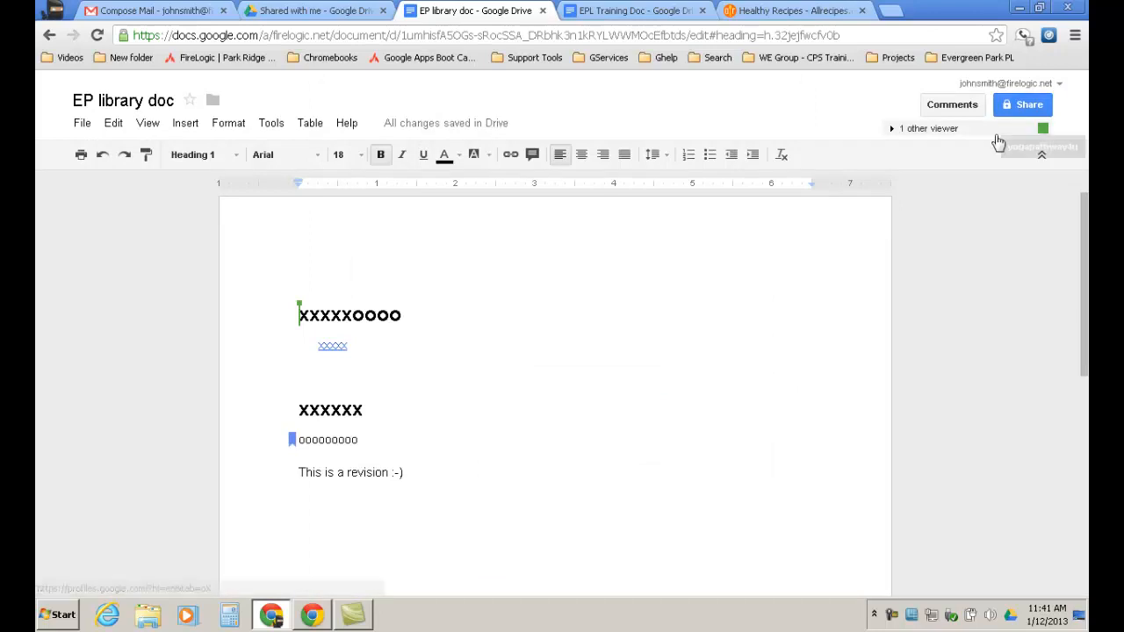
Reload the EP library doc page in the browser.
{"action": "mouse_move", "coordinate": [1044, 130]}
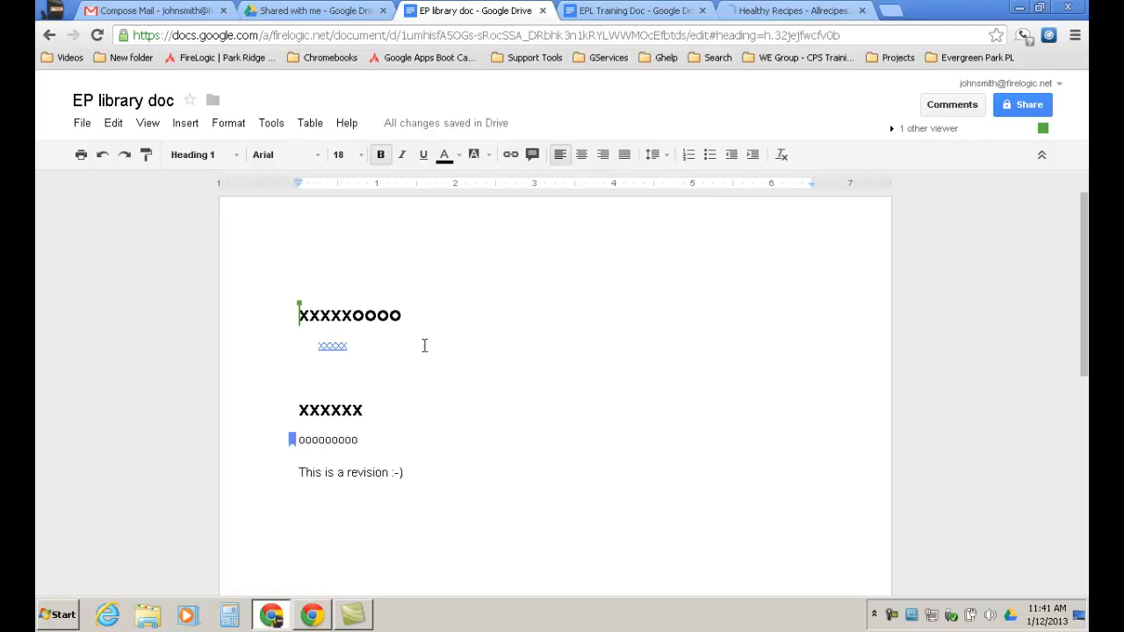
{"action": "left_click", "coordinate": [96, 36]}
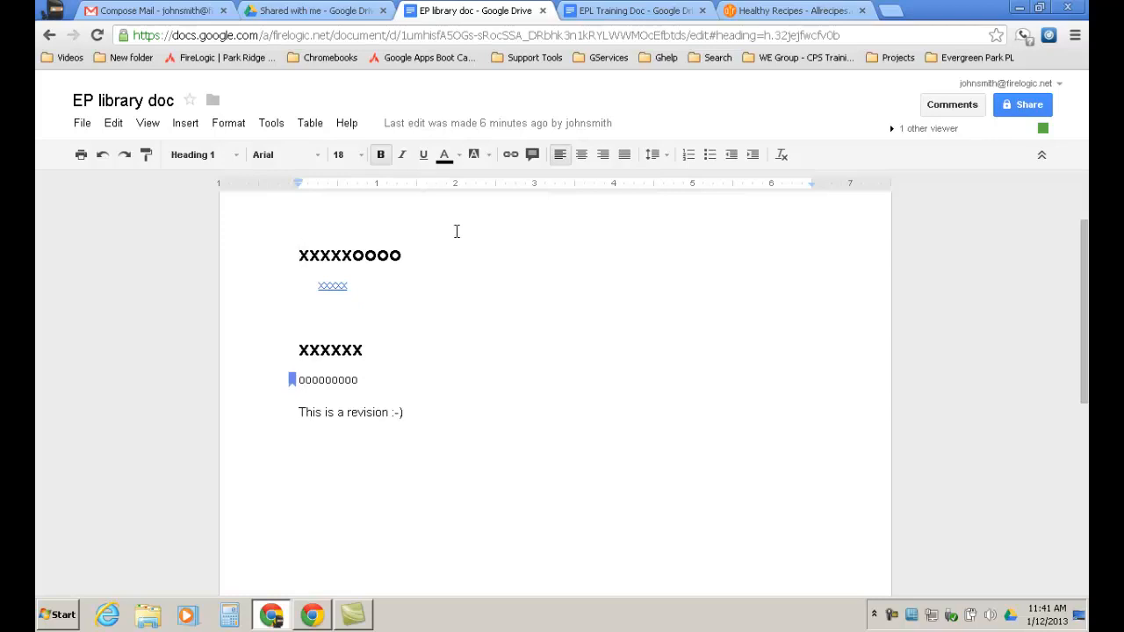
Try sharing EP library doc, dismiss the error, and reload to the access-denied page.
{"action": "left_click", "coordinate": [1042, 107]}
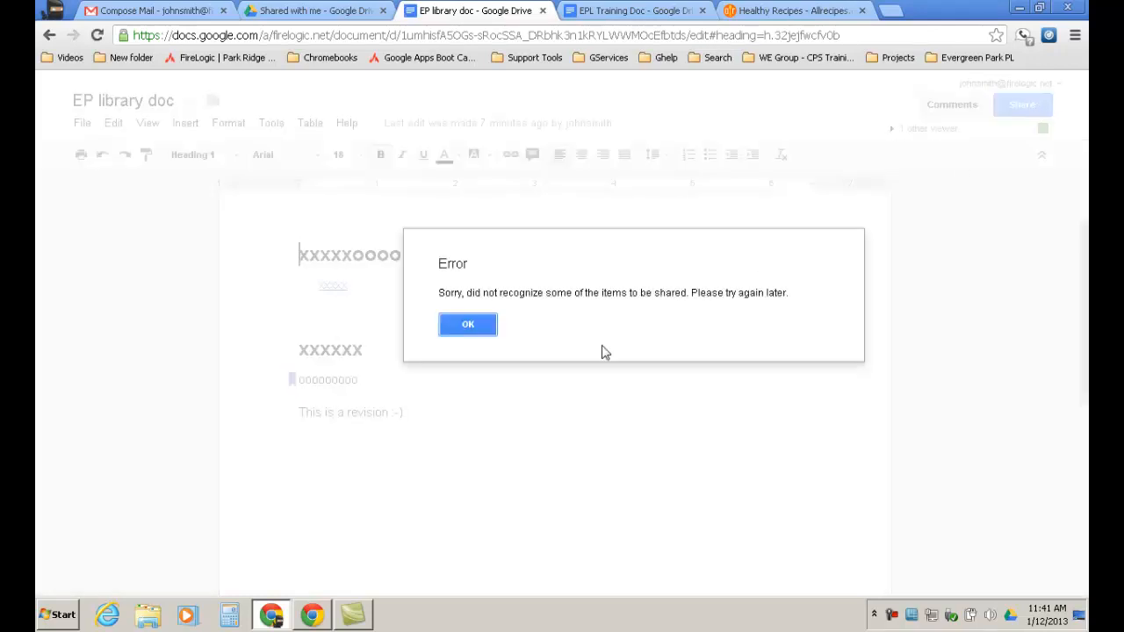
{"action": "left_click", "coordinate": [468, 325]}
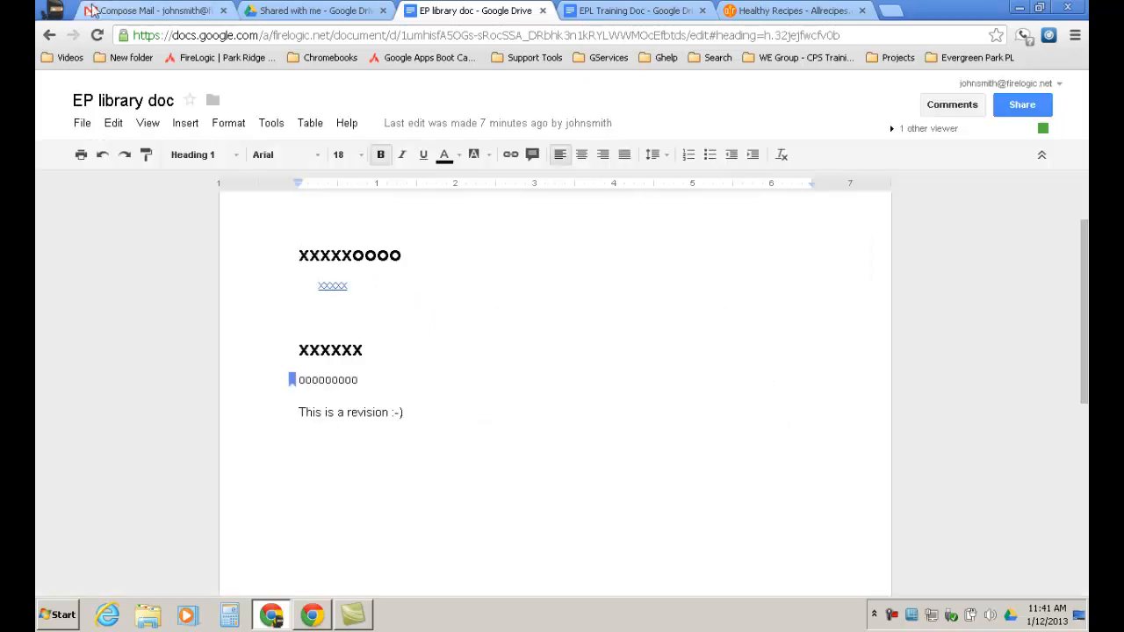
{"action": "left_click", "coordinate": [97, 35]}
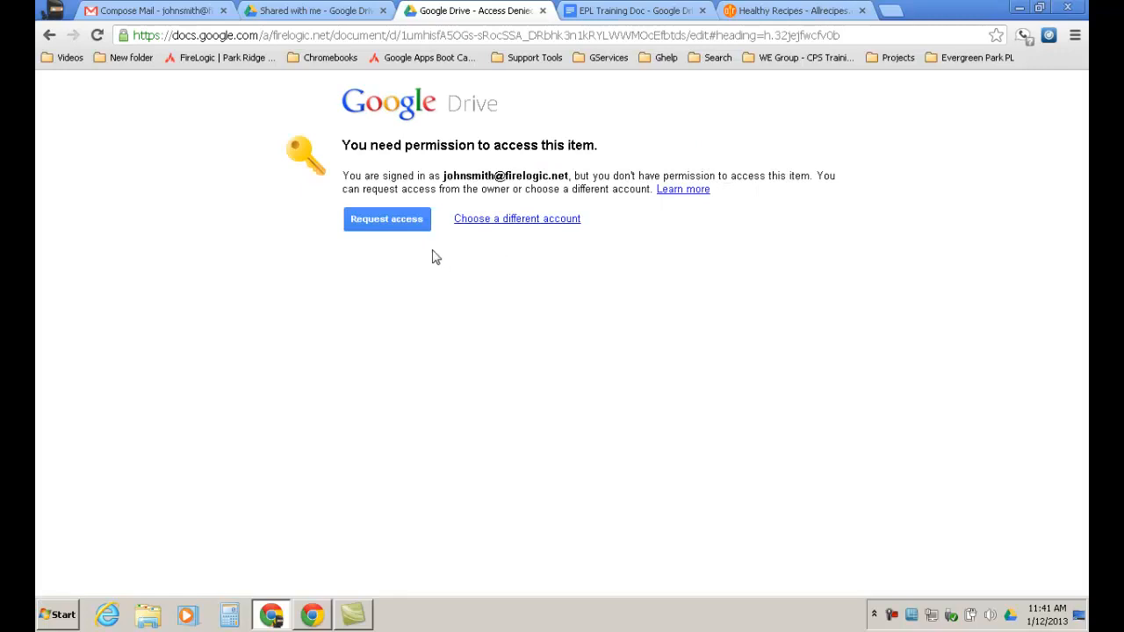
Close the access-denied tab to get back to Drive's Shared with me list.
{"action": "left_click", "coordinate": [542, 11]}
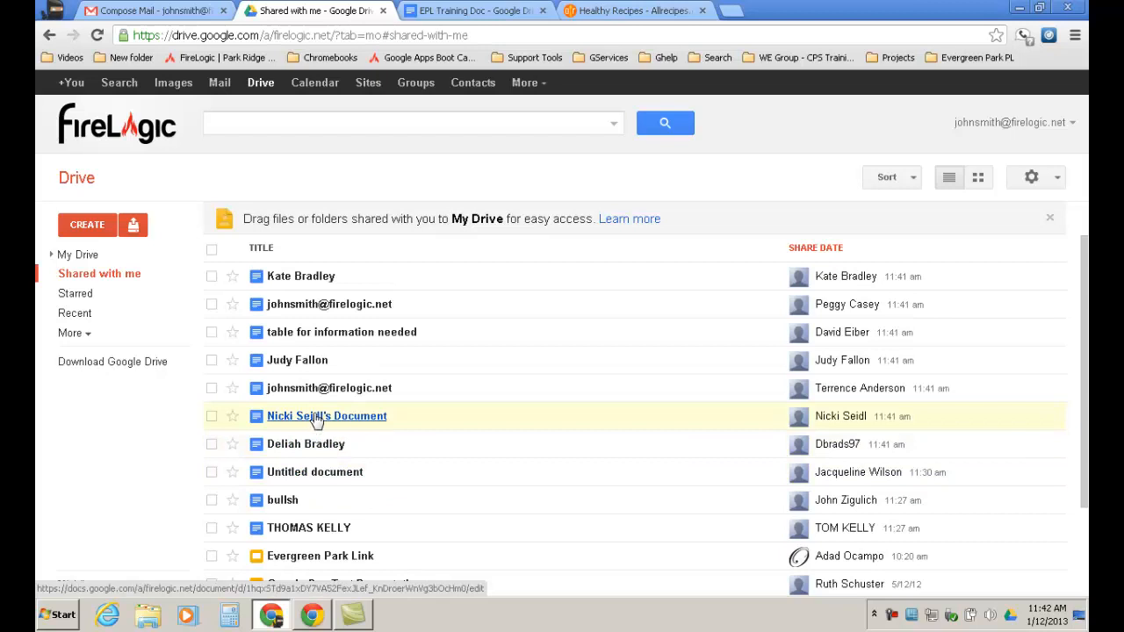
Open the colleague's comment-only document and check its sharing settings before closing them.
{"action": "left_click", "coordinate": [322, 416]}
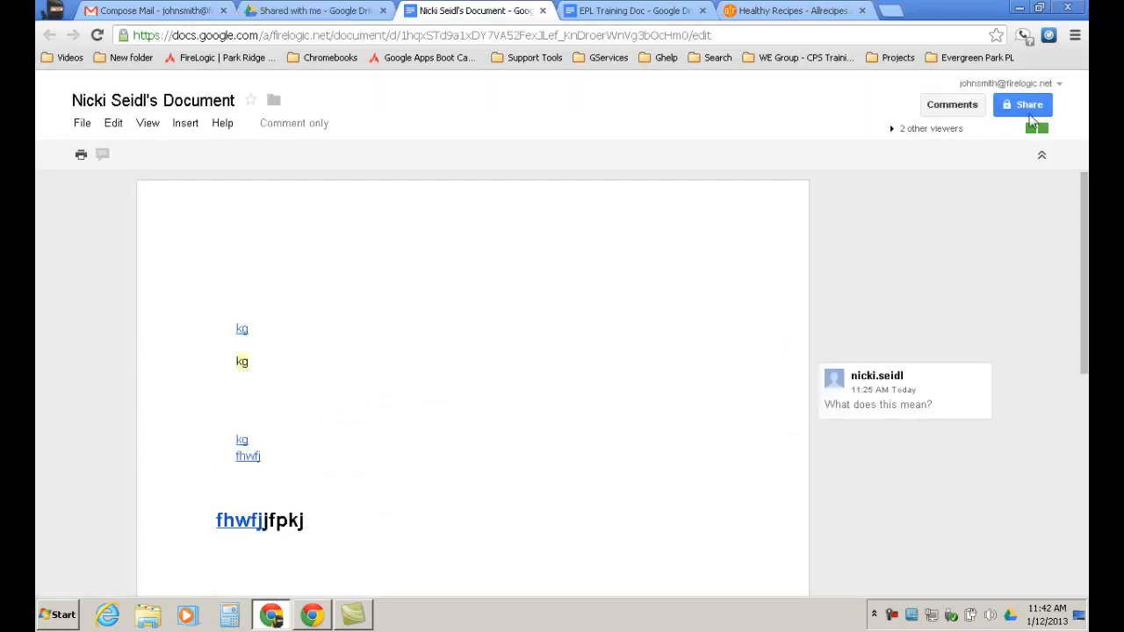
{"action": "left_click", "coordinate": [1035, 111]}
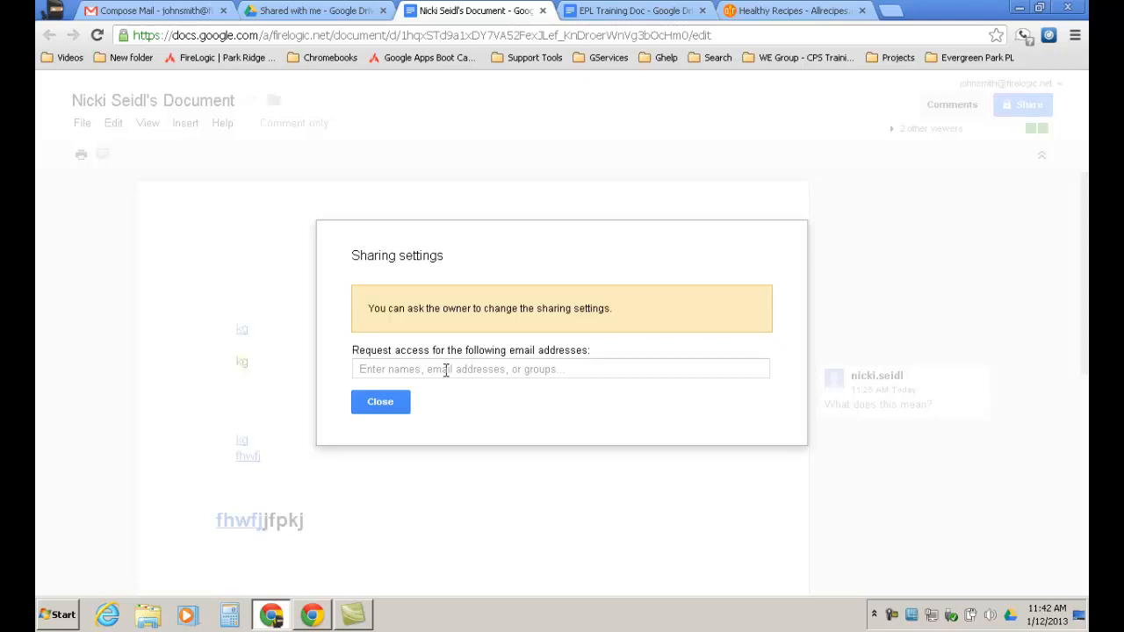
{"action": "left_click", "coordinate": [381, 405]}
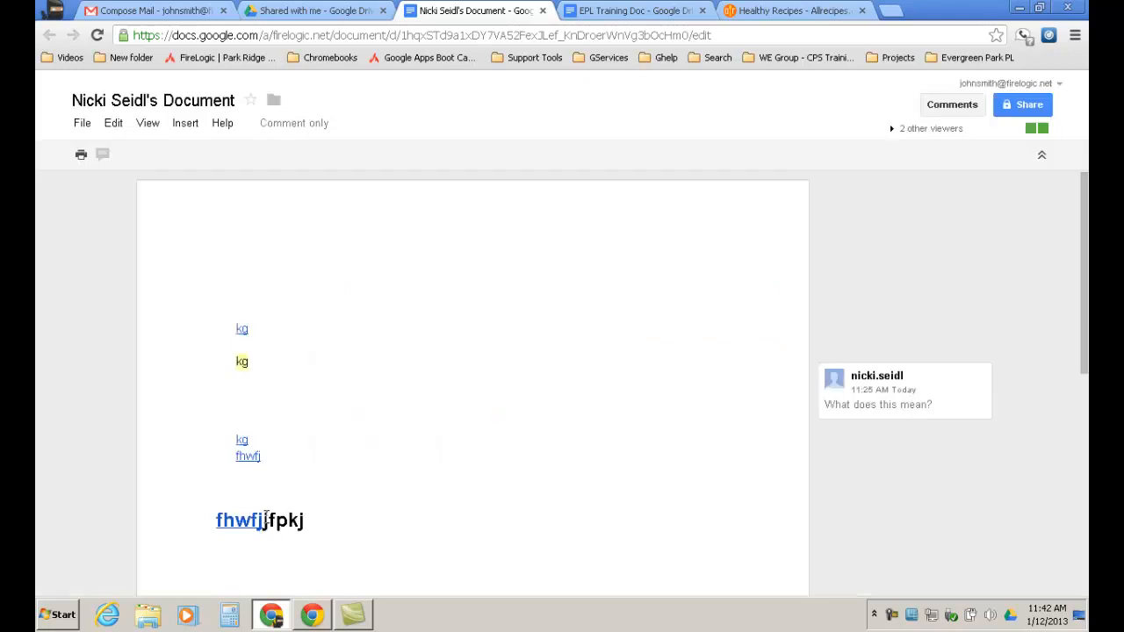
Select 'jfpkj' at the end of the large heading and try adding a comment via Insert.
{"action": "left_click_drag", "start_coordinate": [308, 520], "coordinate": [263, 520]}
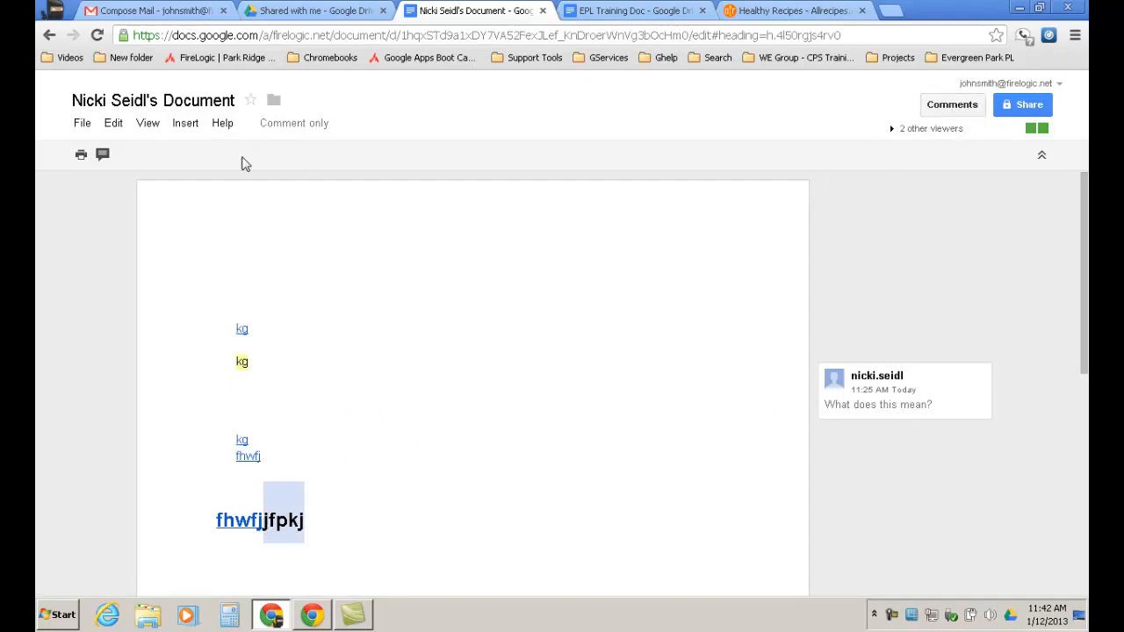
{"action": "left_click", "coordinate": [185, 128]}
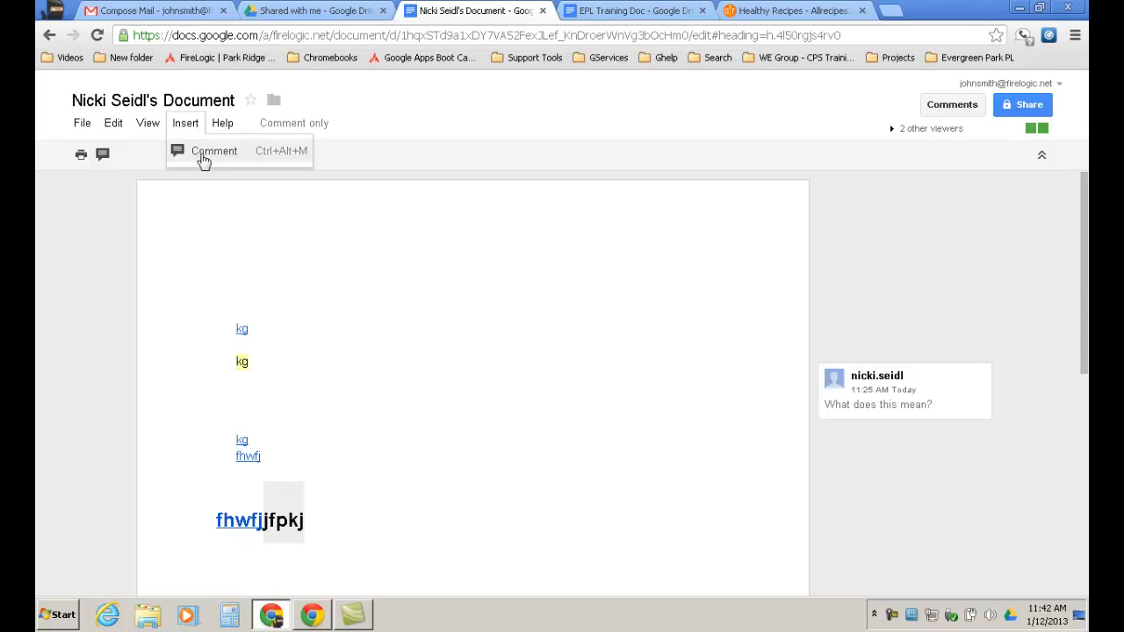
{"action": "left_click", "coordinate": [200, 153]}
{"action": "left_click", "coordinate": [186, 128]}
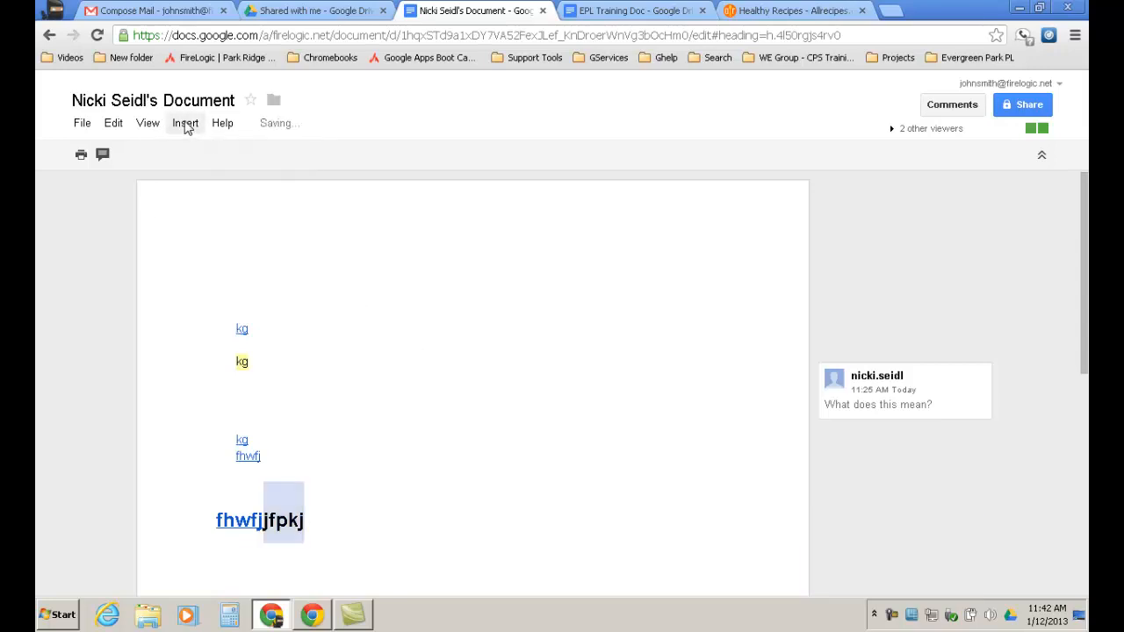
{"action": "left_click", "coordinate": [188, 129]}
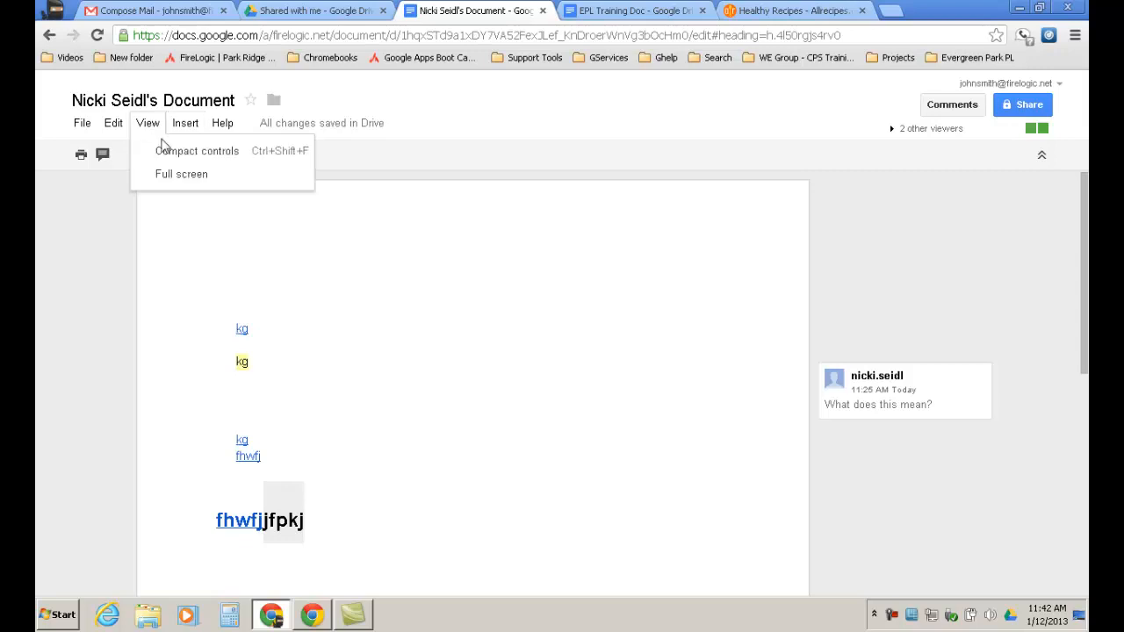
Post a comment reading 'Spelling' on the selected jfpkj text.
{"action": "left_click", "coordinate": [200, 152]}
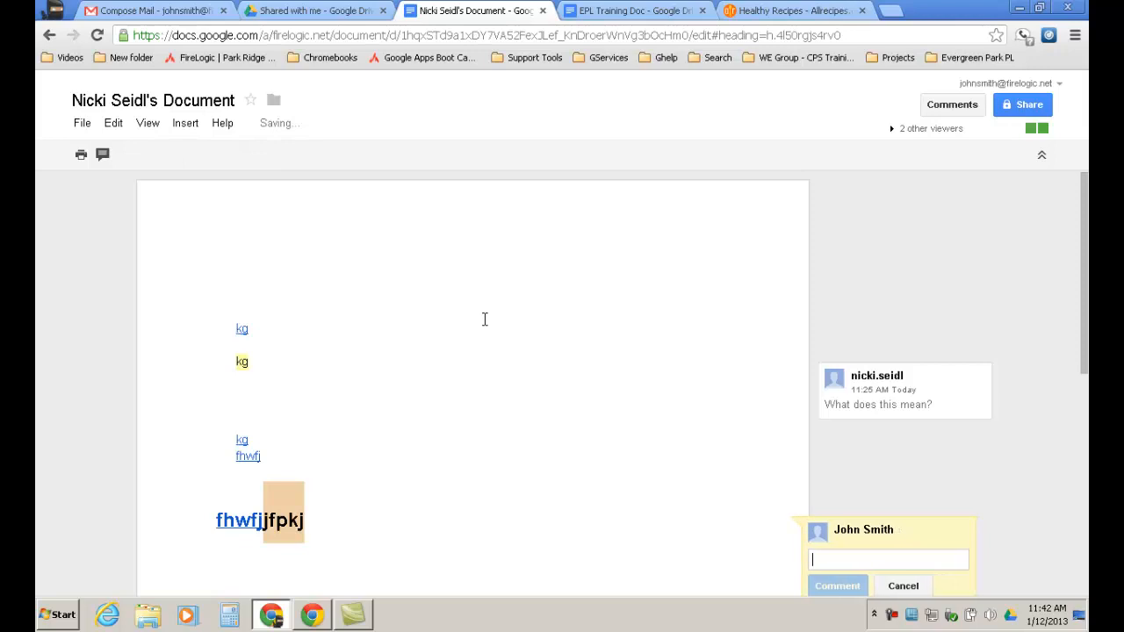
{"action": "type", "text": "Spelling"}
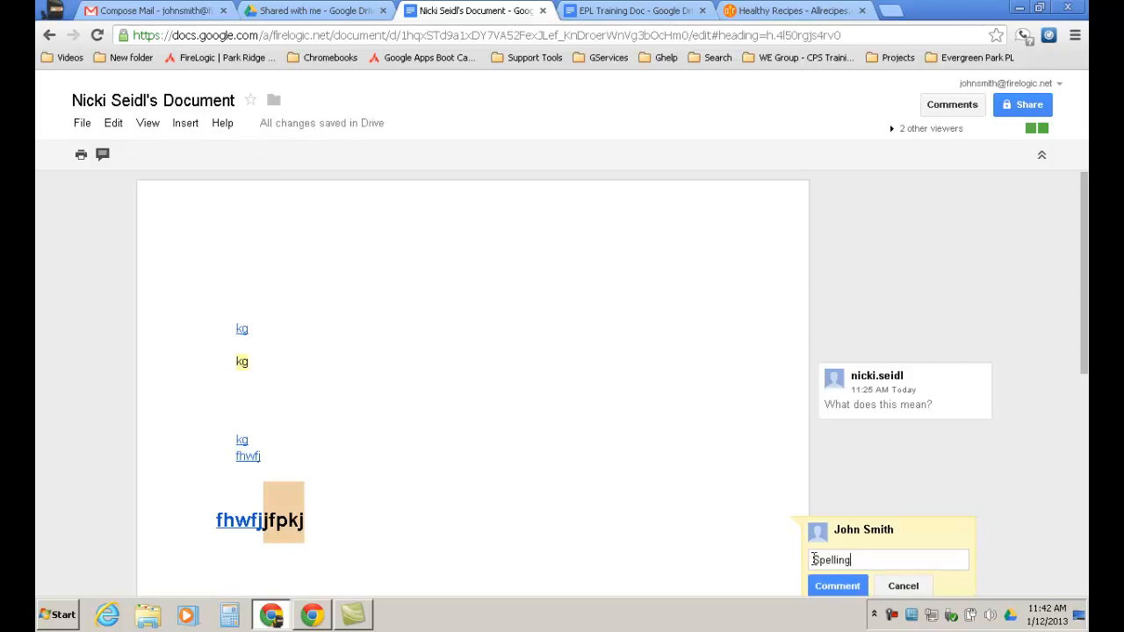
{"action": "left_click", "coordinate": [838, 587]}
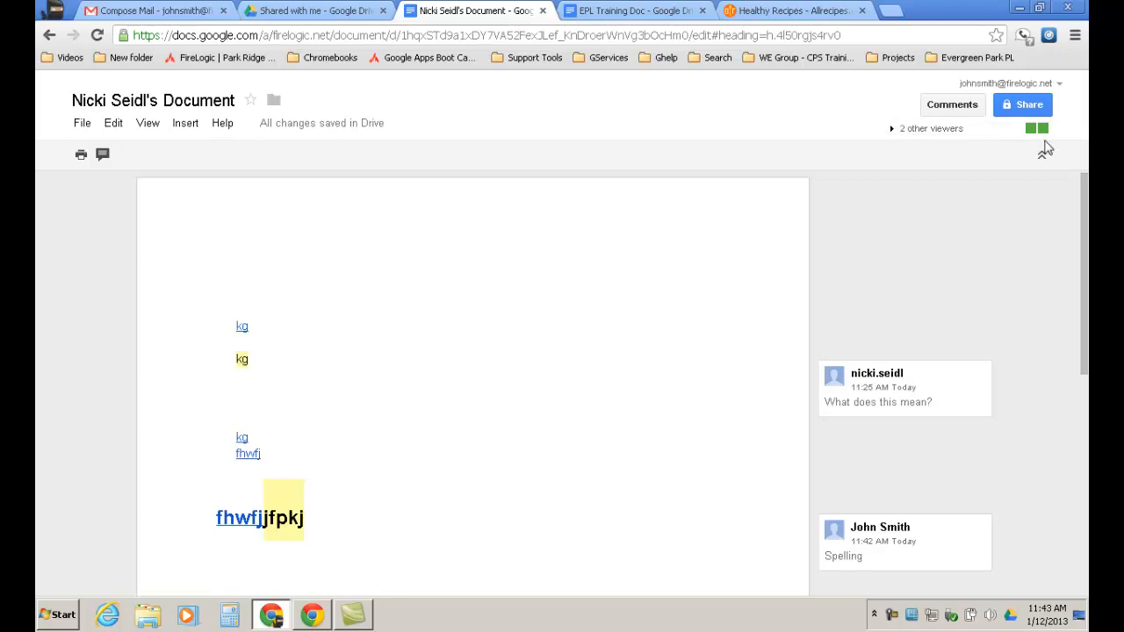
Open chat with the two other viewers, review sharing settings, then switch to Shared with me.
{"action": "left_click", "coordinate": [894, 131]}
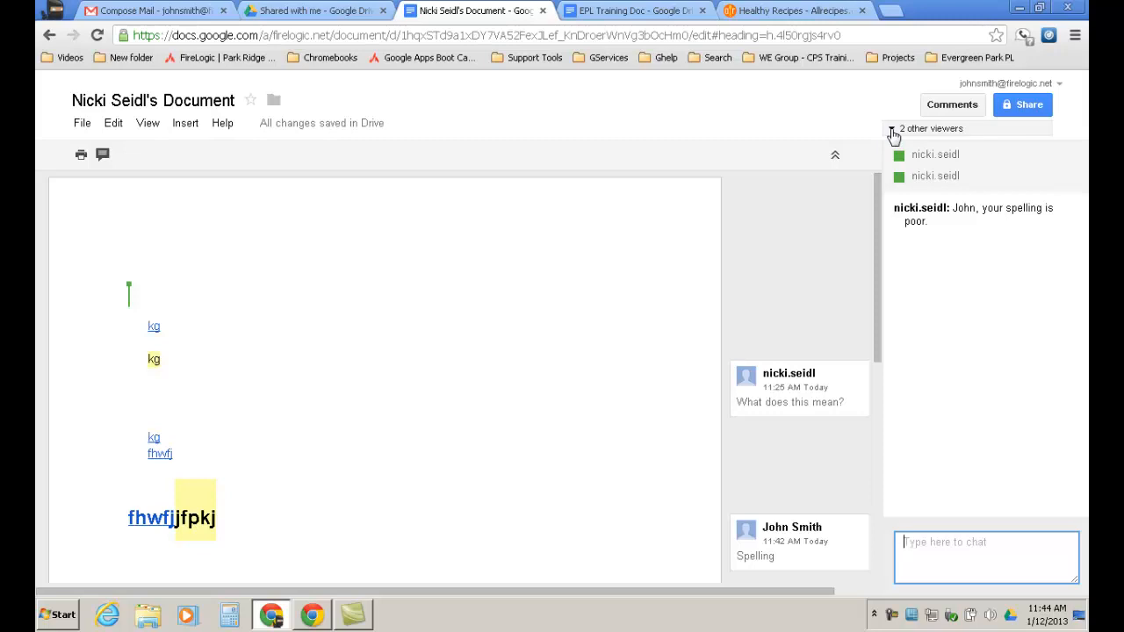
{"action": "left_click", "coordinate": [1030, 106]}
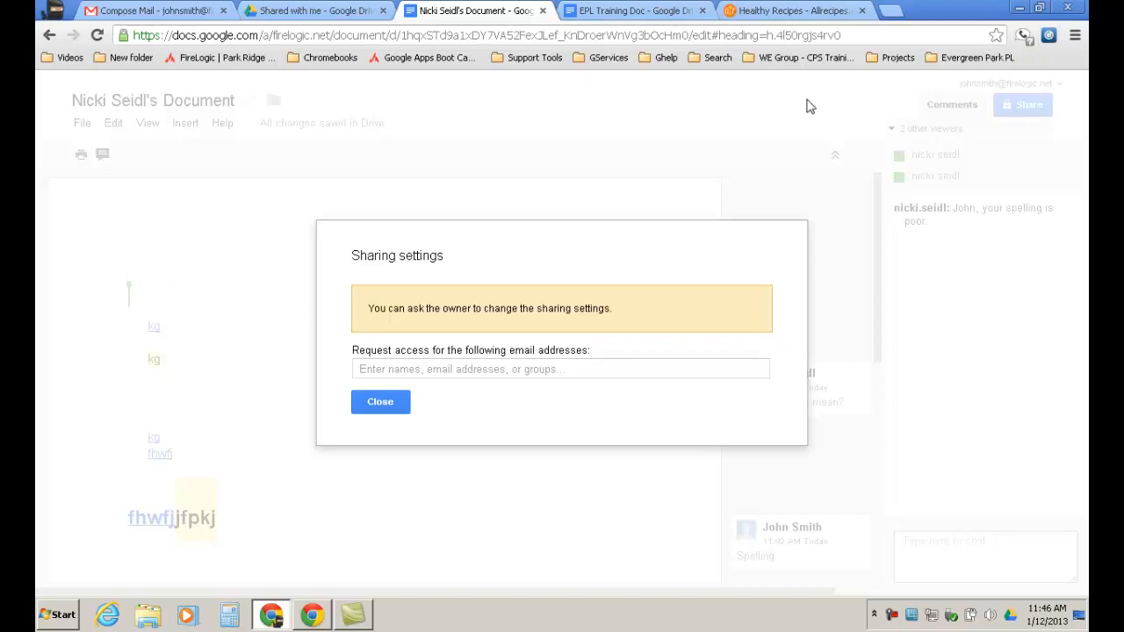
{"action": "left_click", "coordinate": [401, 406]}
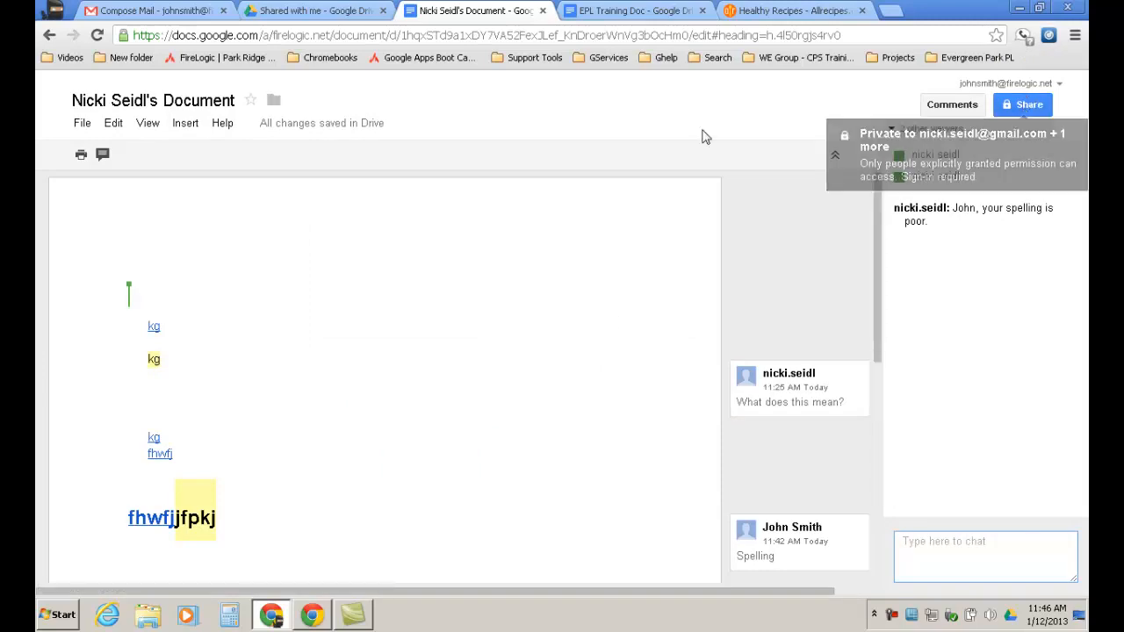
{"action": "left_click", "coordinate": [312, 10]}
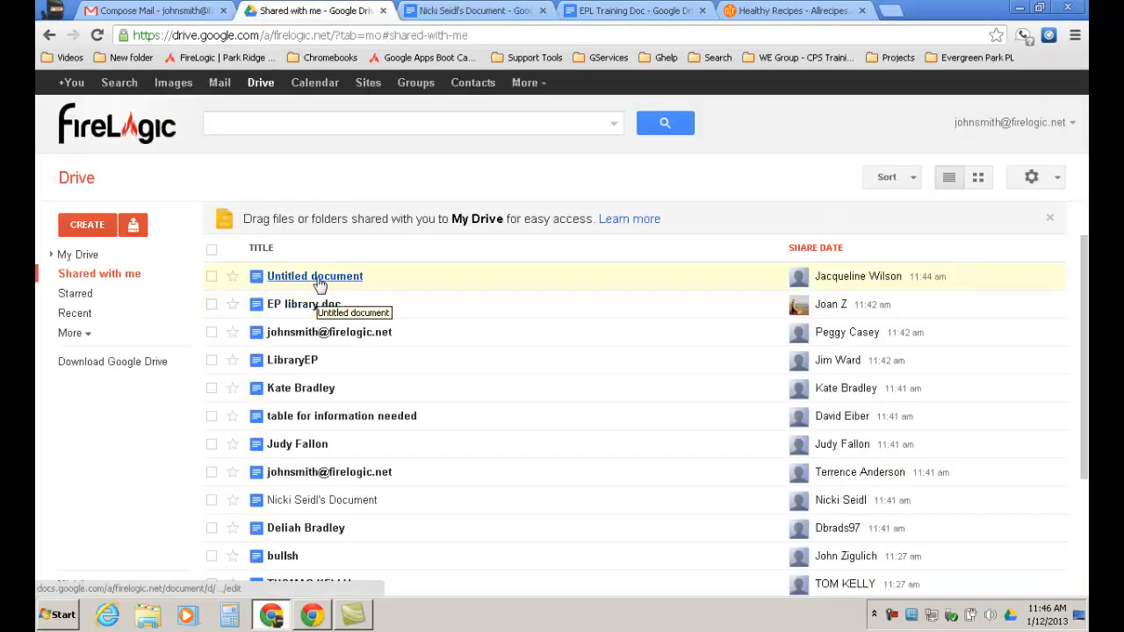
Scroll the Shared with me list and open a shared presentation in a new tab.
{"action": "scroll", "coordinate": [585, 394], "scroll_direction": "down", "scroll_amount": 3}
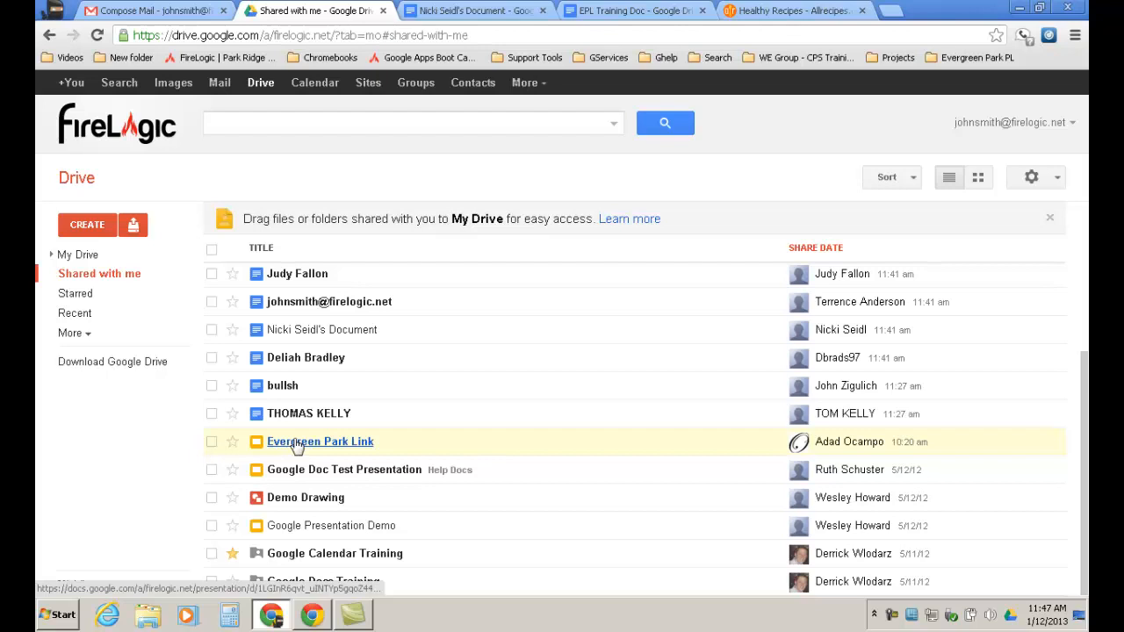
{"action": "scroll", "coordinate": [296, 446], "scroll_direction": "up", "scroll_amount": 3}
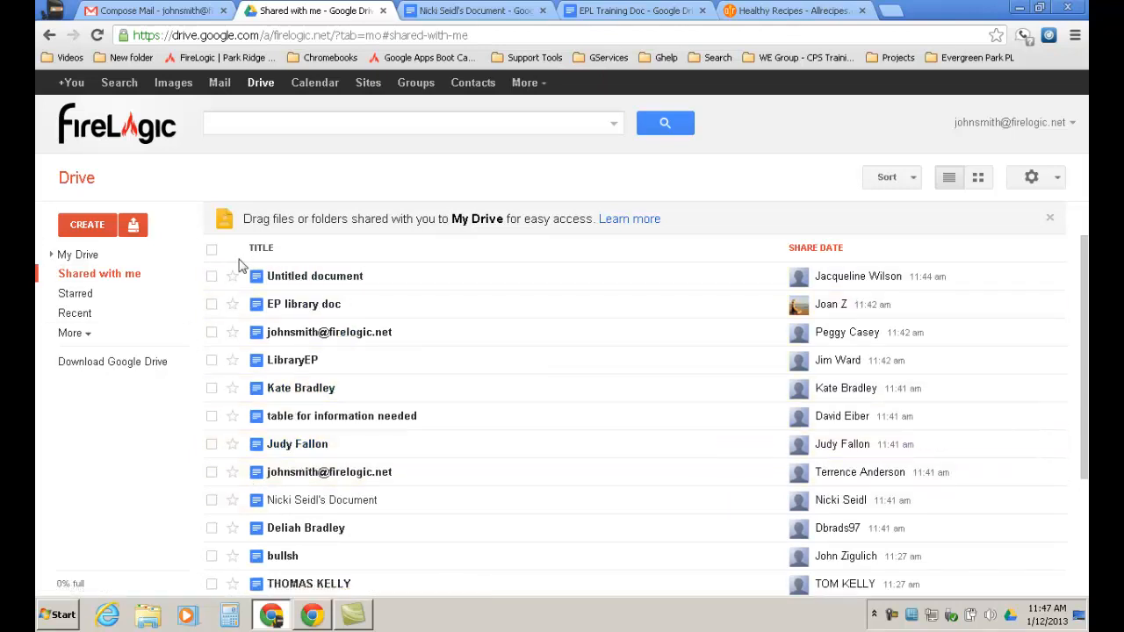
{"action": "scroll", "coordinate": [330, 417], "scroll_direction": "down", "scroll_amount": 2}
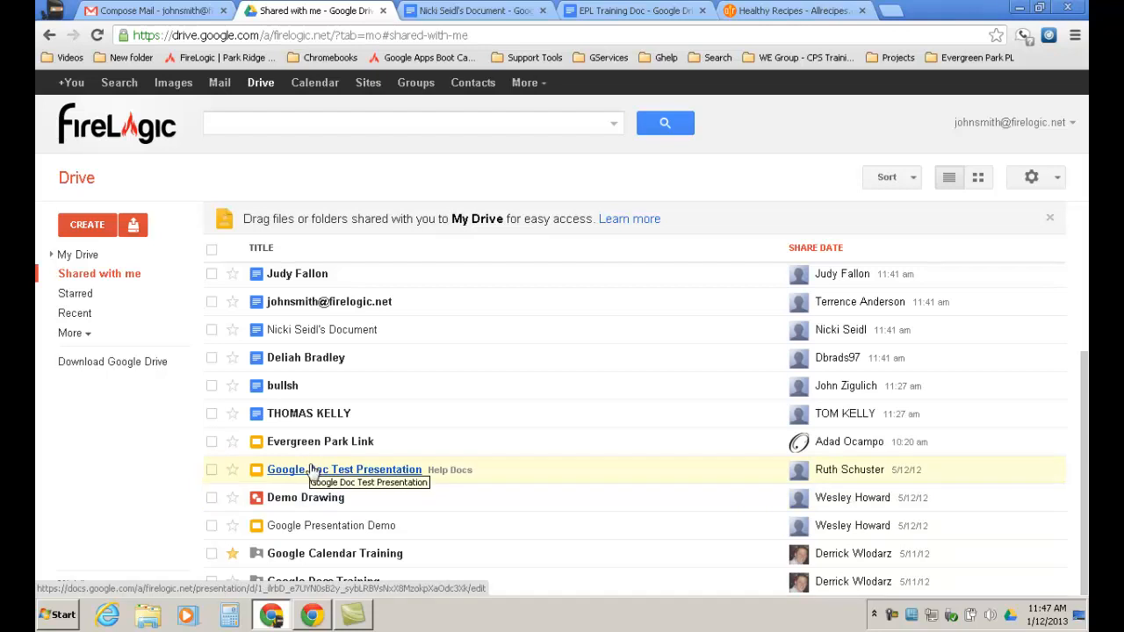
{"action": "left_click", "coordinate": [314, 446]}
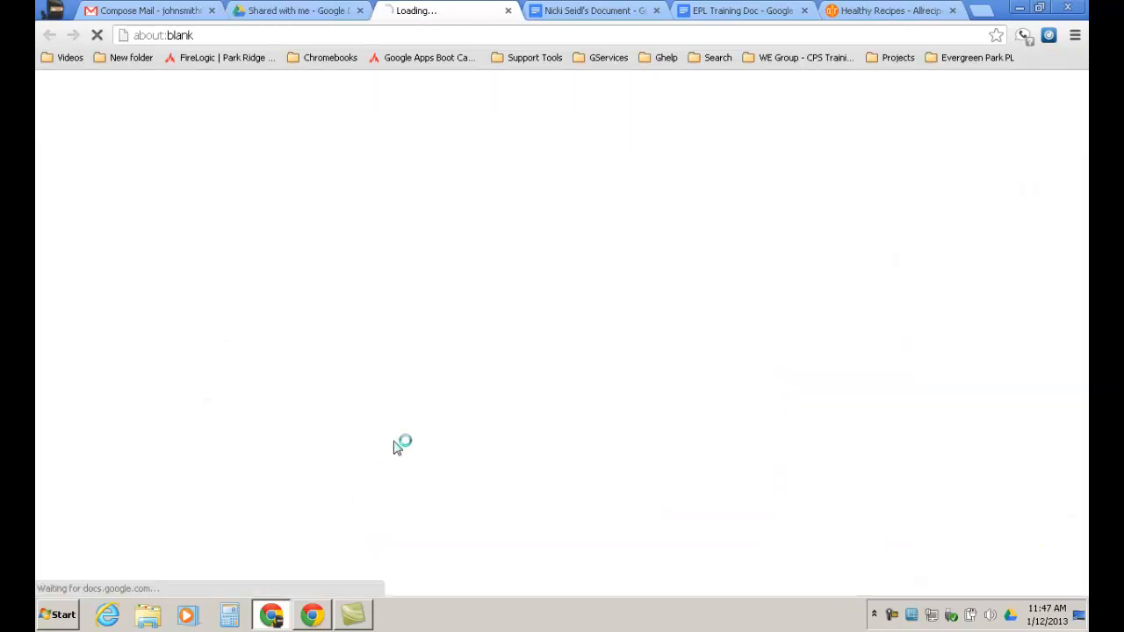
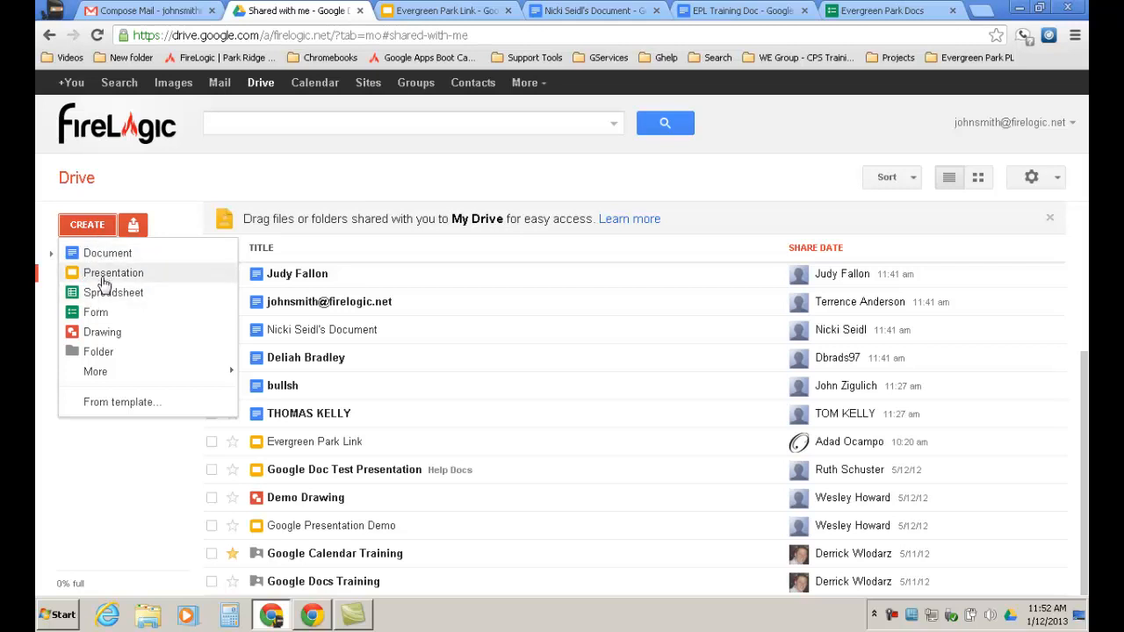
Create a new blank Google Form from Drive's Create menu.
{"action": "left_click", "coordinate": [98, 314]}
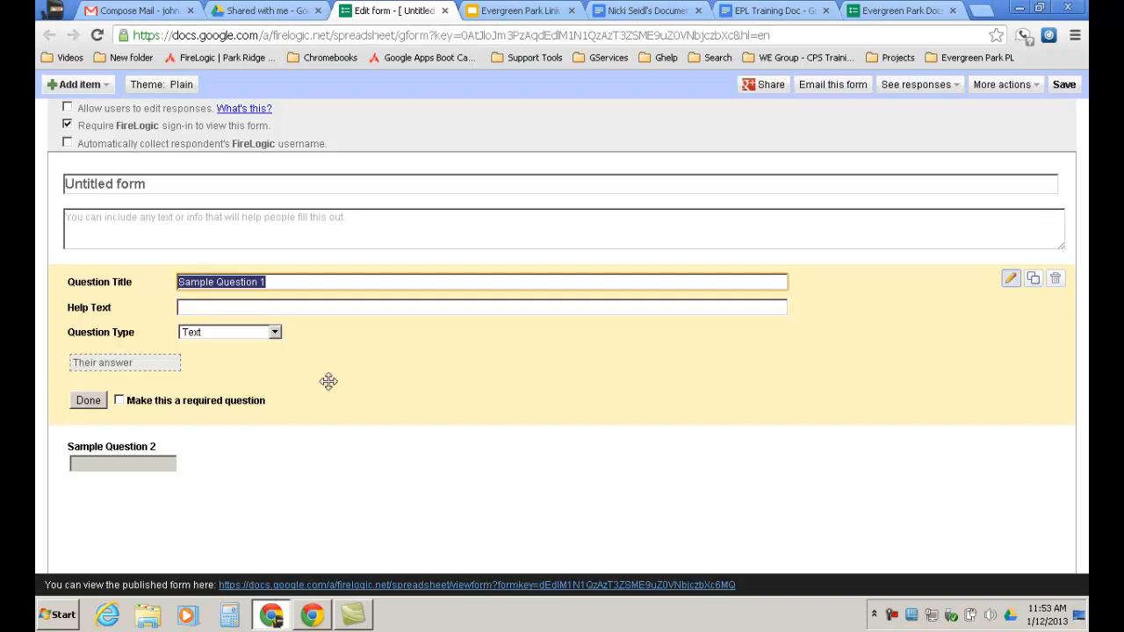
{"action": "left_click", "coordinate": [274, 332]}
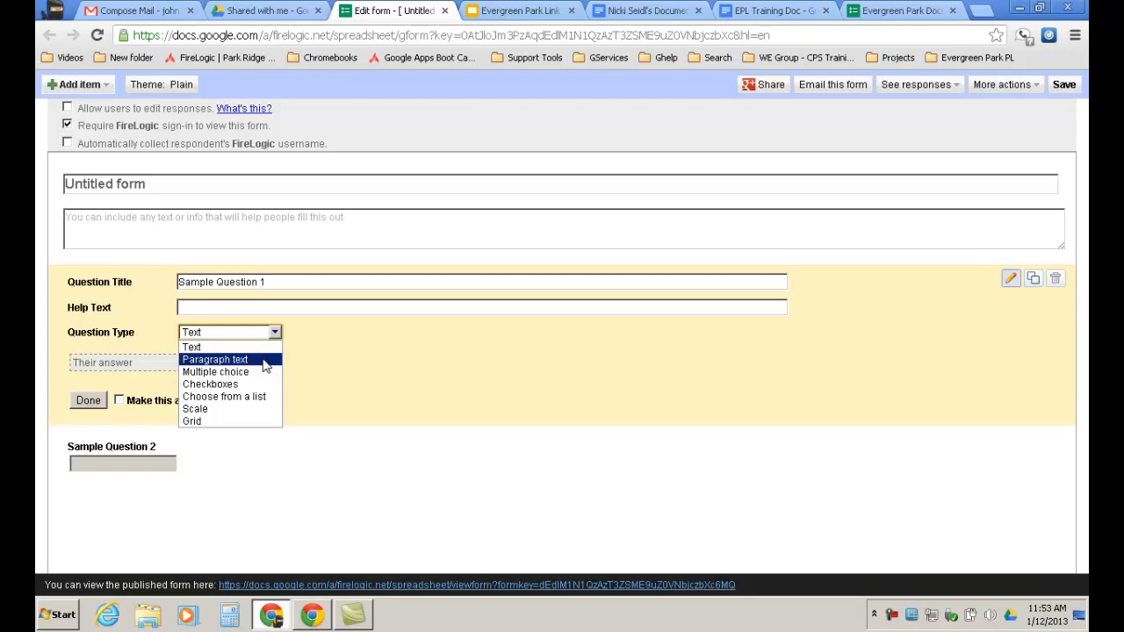
Try Sample Question 1 as Paragraph text, then Multiple choice, then Checkboxes.
{"action": "left_click", "coordinate": [246, 361]}
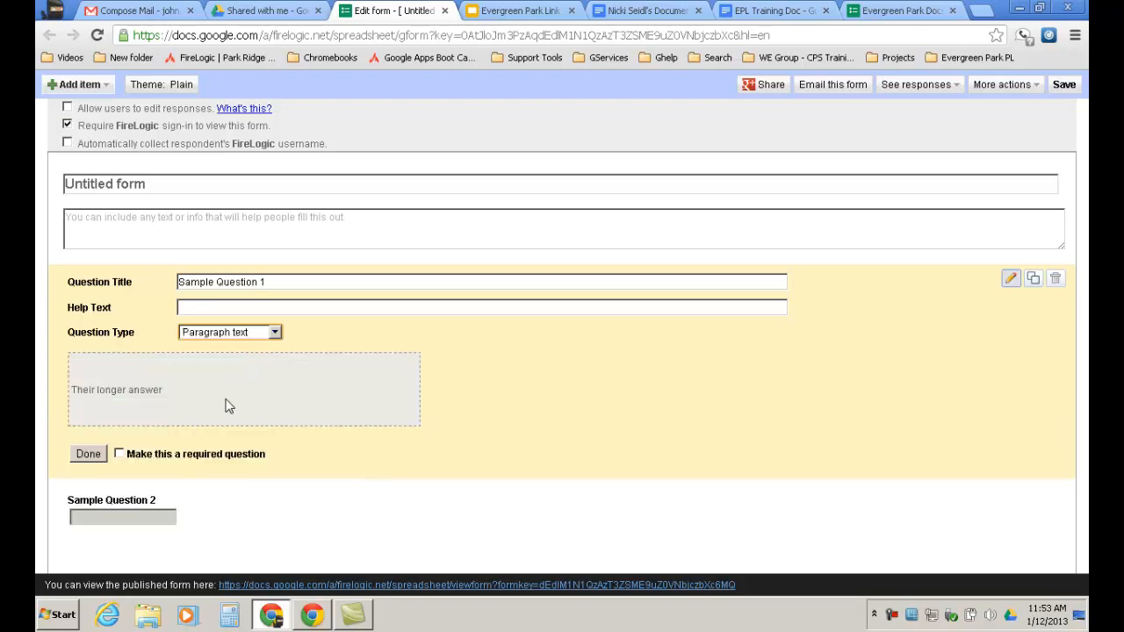
{"action": "left_click", "coordinate": [275, 334]}
{"action": "left_click", "coordinate": [257, 372]}
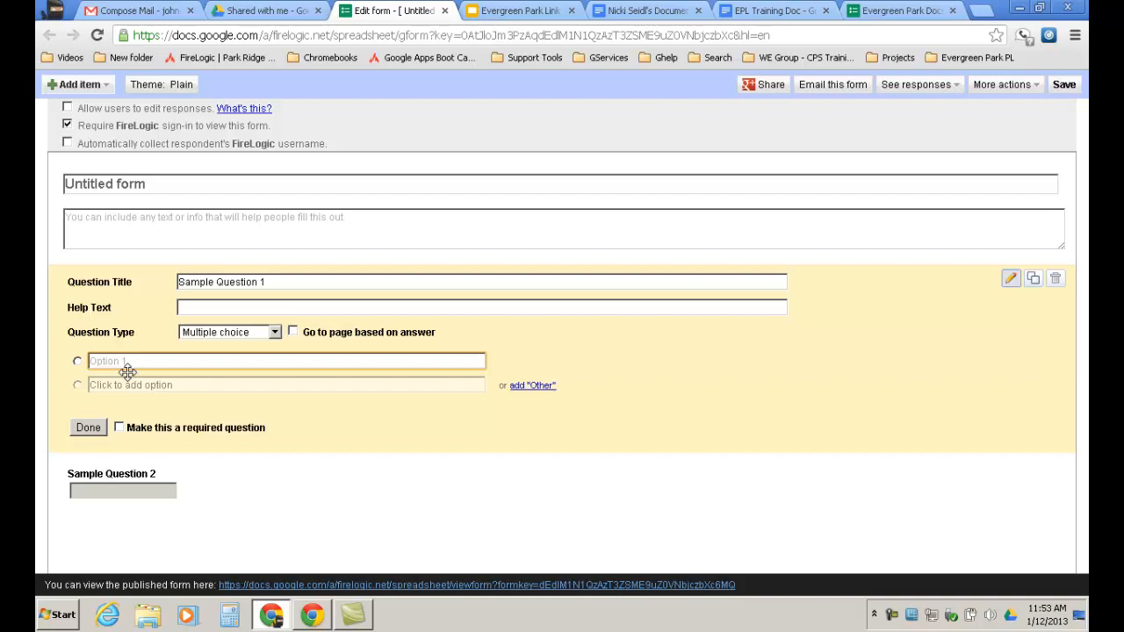
{"action": "left_click", "coordinate": [275, 335]}
{"action": "left_click", "coordinate": [249, 384]}
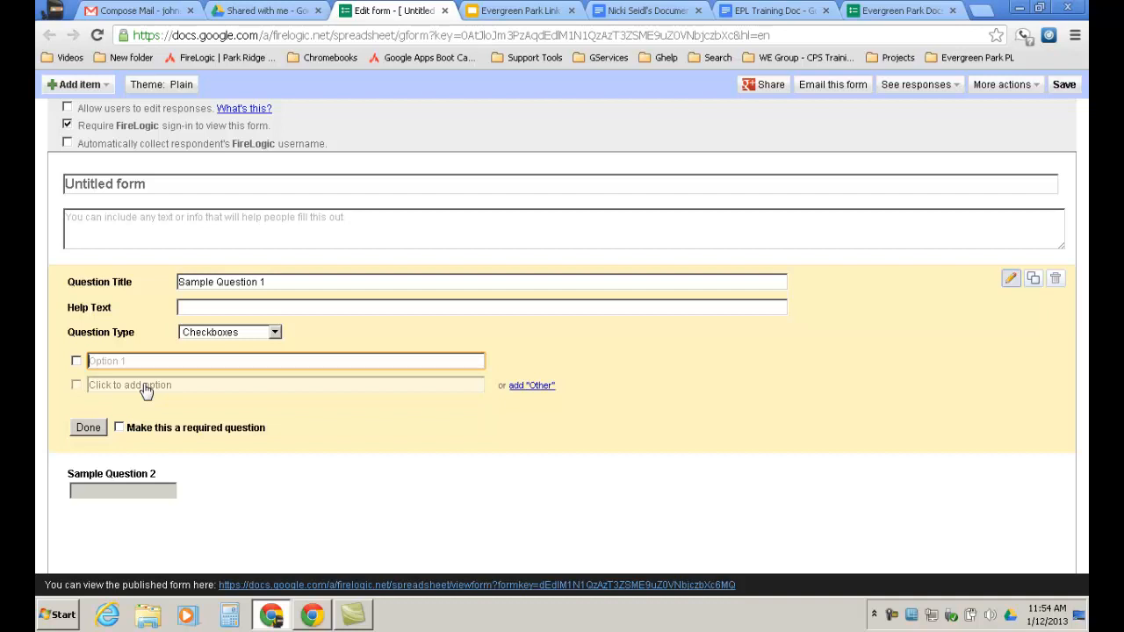
{"action": "left_click", "coordinate": [275, 333]}
Make Sample Question 1 a Choose from a list question with four options.
{"action": "left_click", "coordinate": [264, 398]}
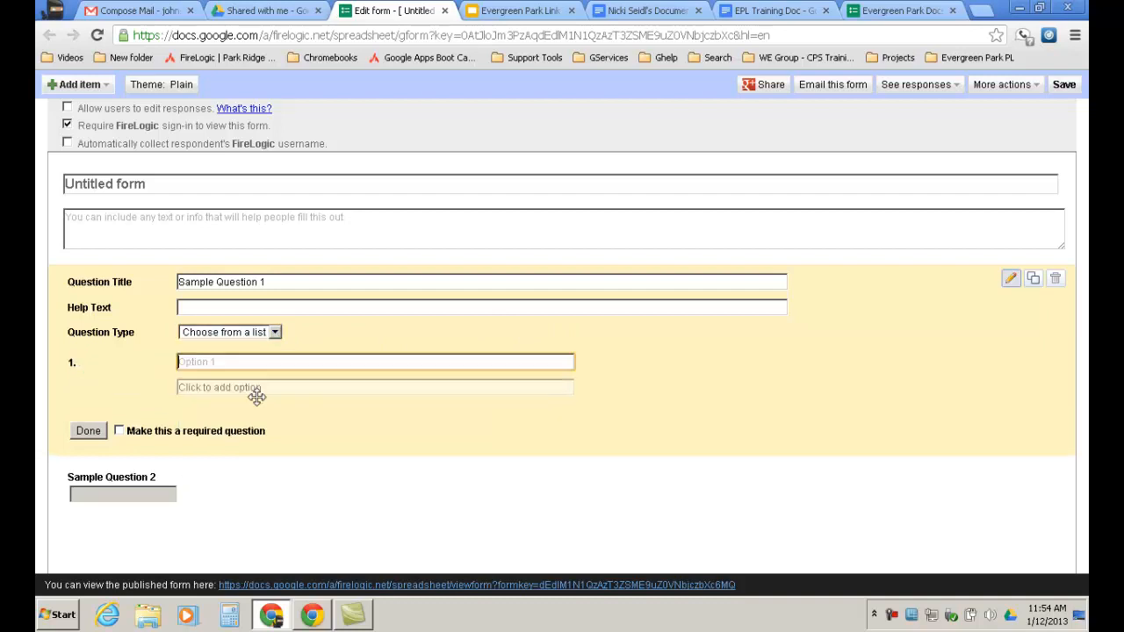
{"action": "left_click", "coordinate": [275, 333]}
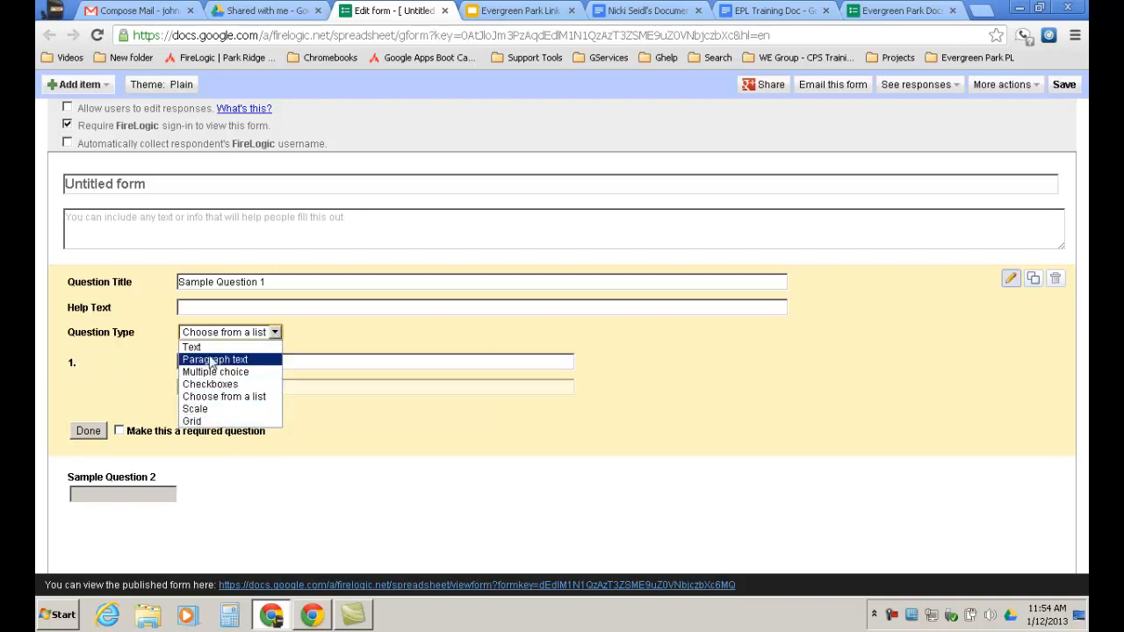
{"action": "left_click", "coordinate": [244, 399]}
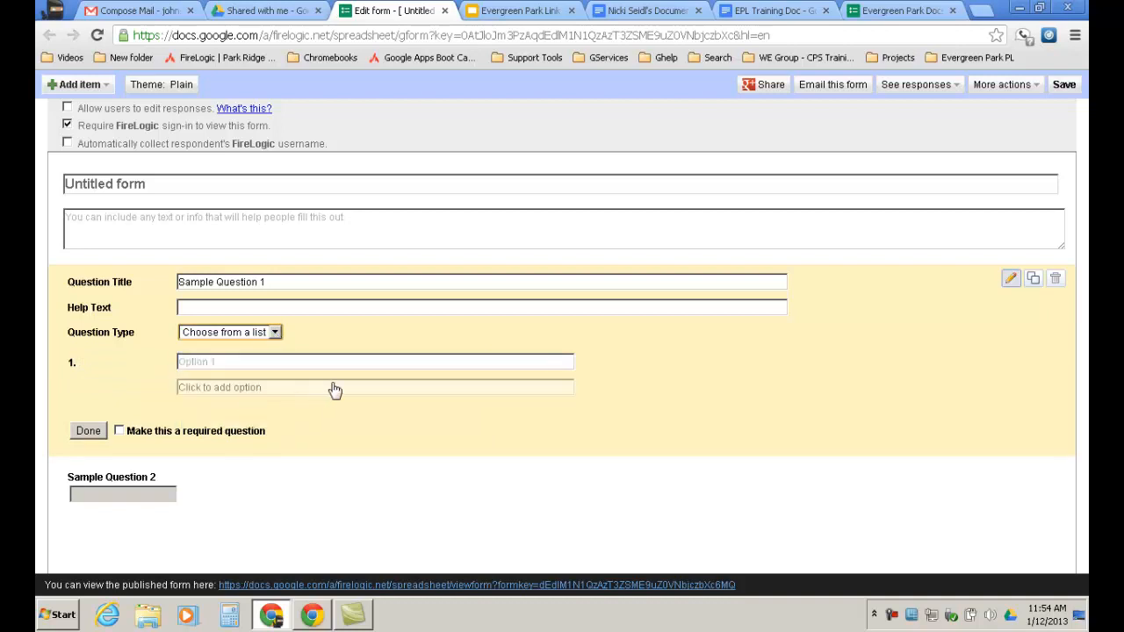
{"action": "left_click", "coordinate": [203, 362]}
{"action": "left_click", "coordinate": [198, 388]}
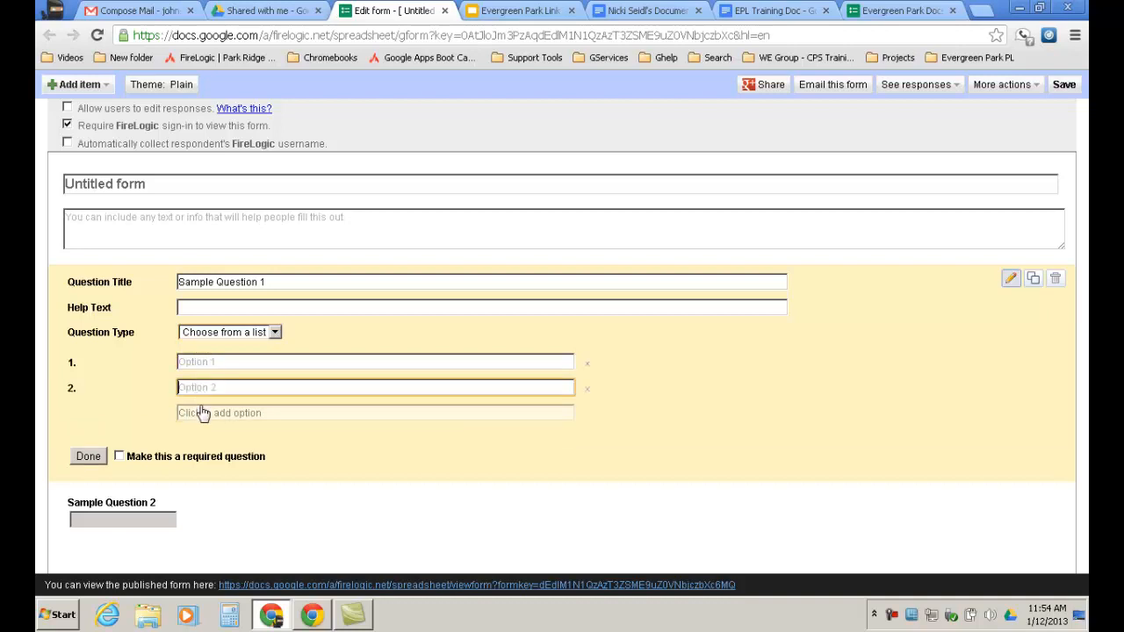
{"action": "left_click", "coordinate": [201, 414]}
{"action": "left_click", "coordinate": [201, 438]}
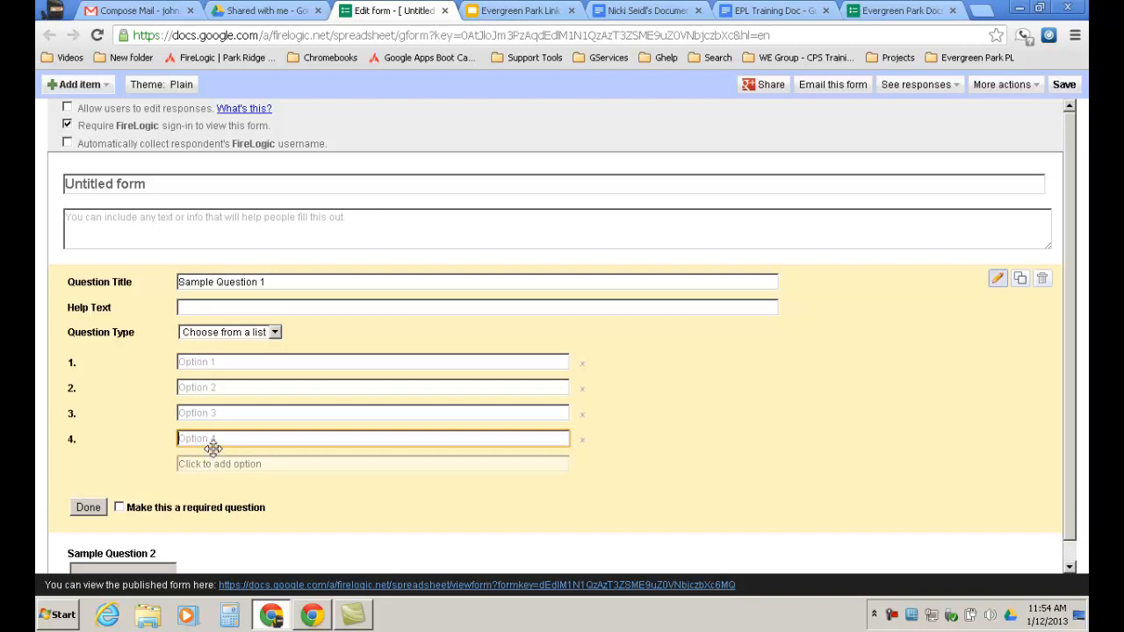
Switch it to a 1-to-10 Scale with end labels 'Lowest' and 'highest'.
{"action": "left_click", "coordinate": [275, 334]}
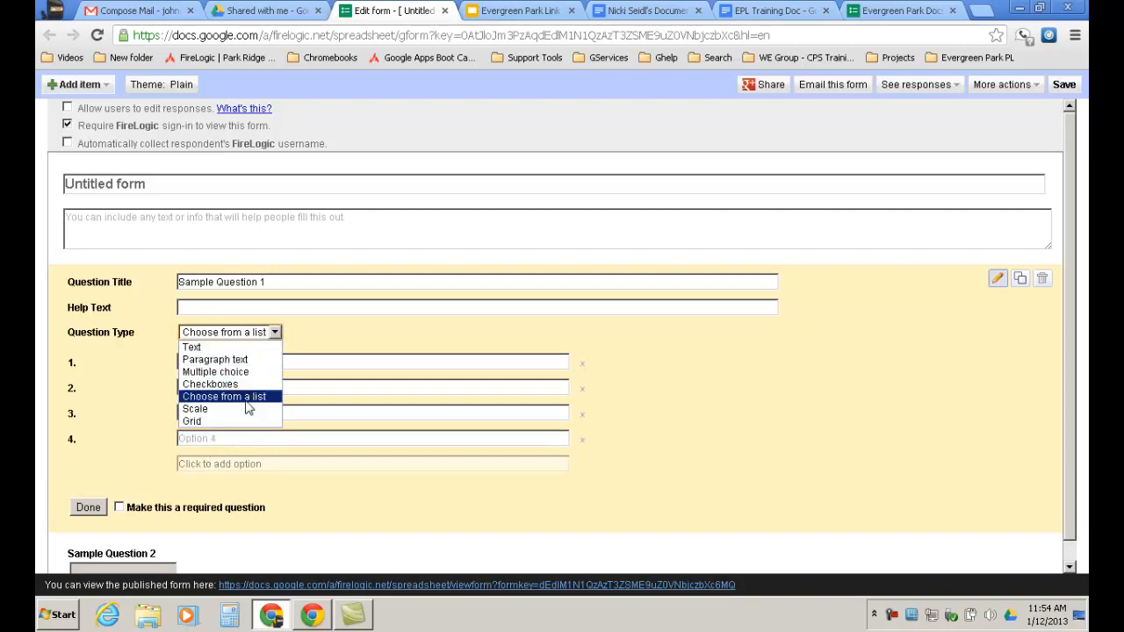
{"action": "left_click", "coordinate": [195, 409]}
{"action": "left_click", "coordinate": [117, 362]}
{"action": "left_click", "coordinate": [173, 362]}
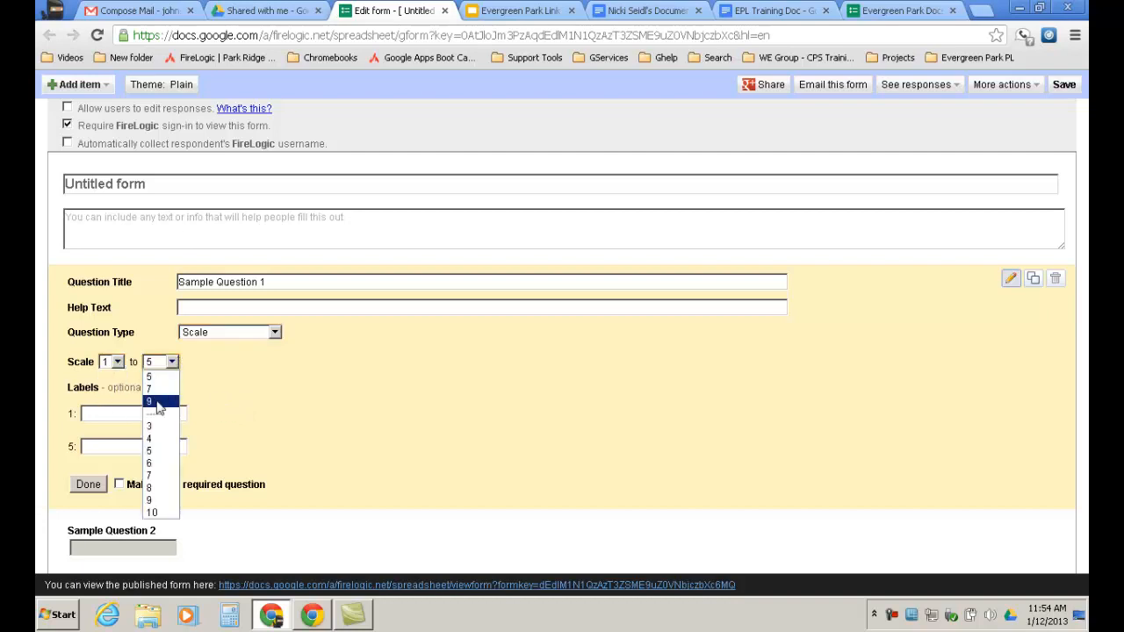
{"action": "left_click", "coordinate": [155, 504]}
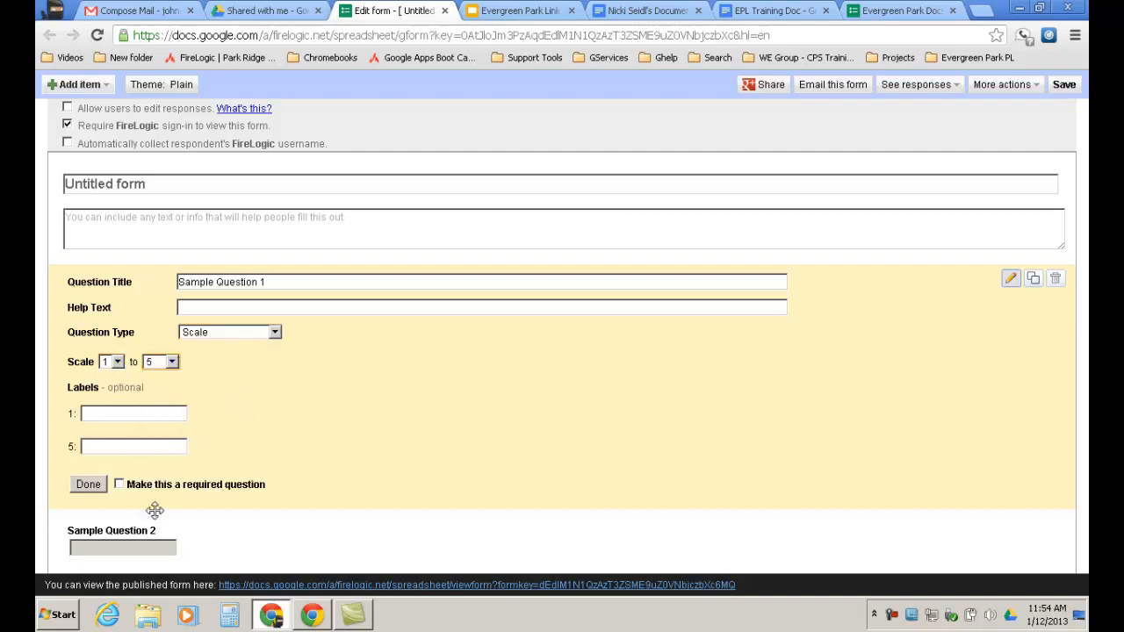
{"action": "left_click", "coordinate": [100, 414]}
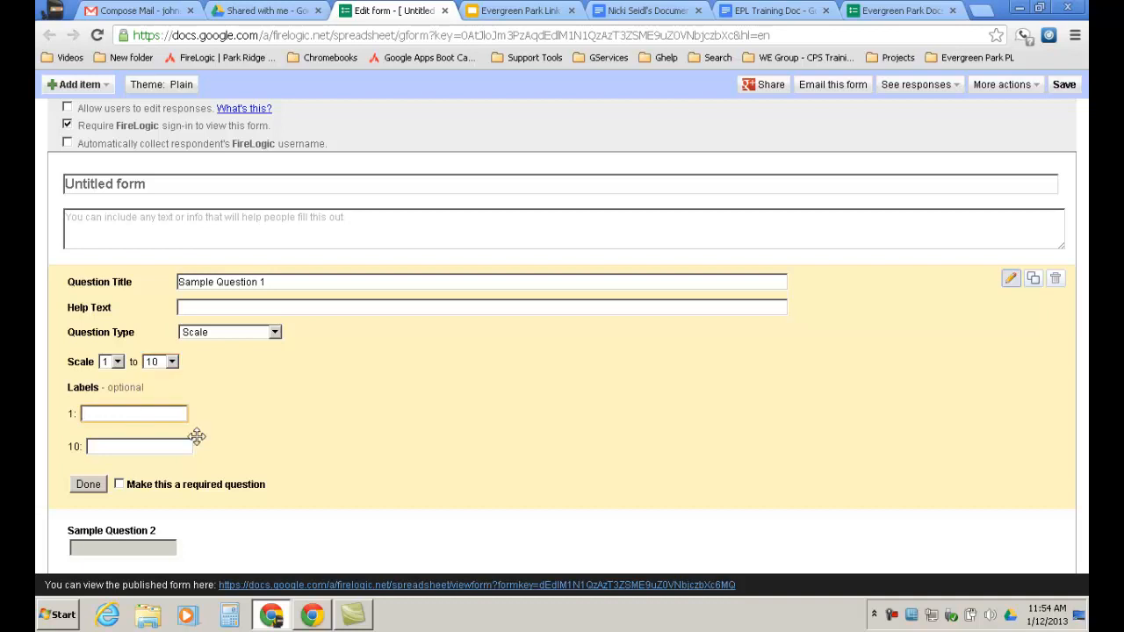
{"action": "type", "text": "Lowest"}
{"action": "left_click", "coordinate": [175, 448]}
{"action": "type", "text": "highest"}
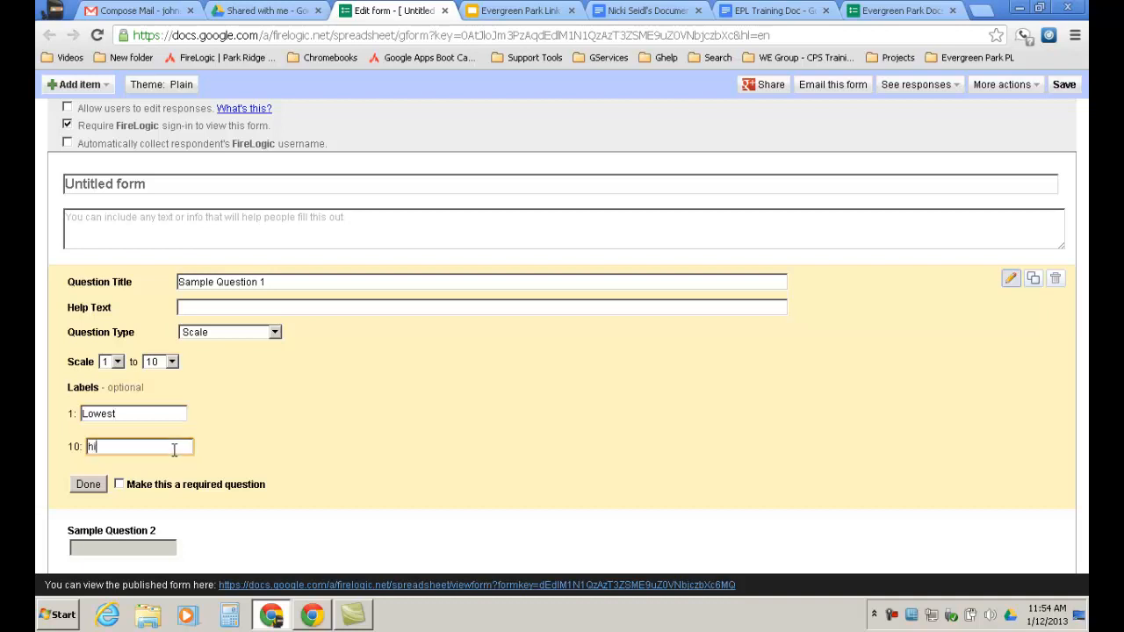
{"action": "left_click", "coordinate": [377, 445]}
Turn Sample Question 1 into a Grid with 5 columns and start the Row 1 label.
{"action": "left_click", "coordinate": [275, 334]}
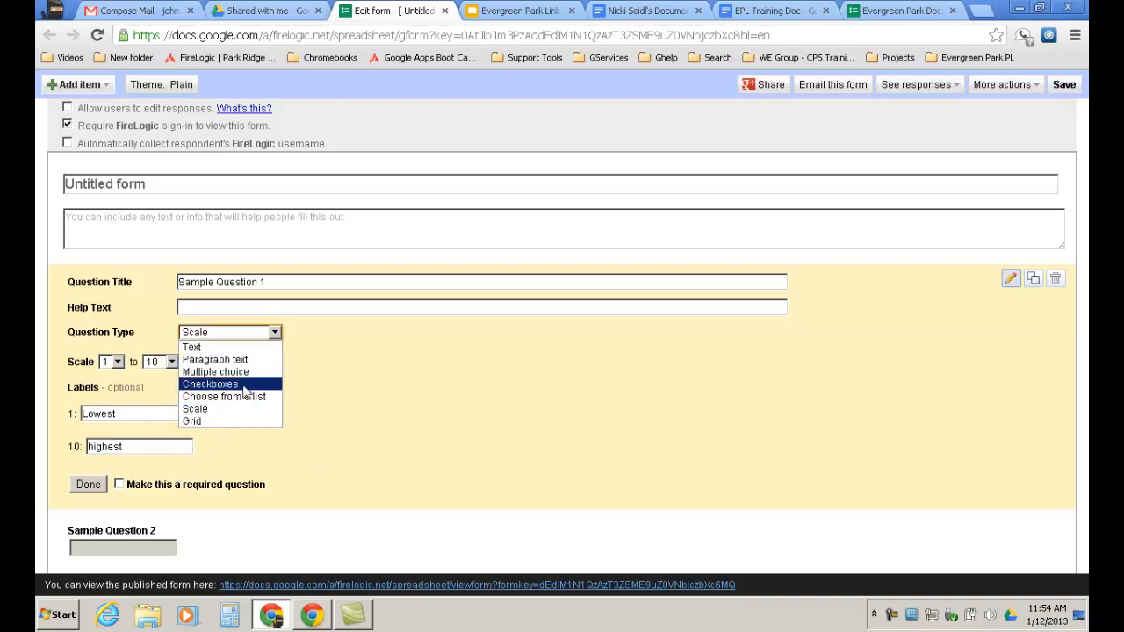
{"action": "left_click", "coordinate": [200, 429]}
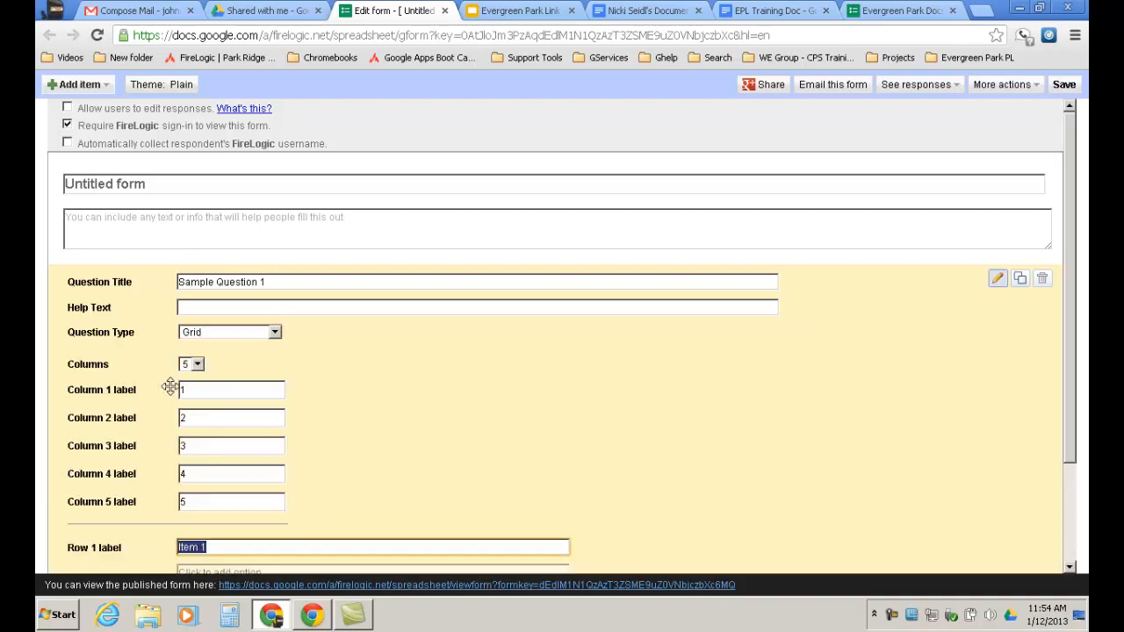
{"action": "left_click", "coordinate": [199, 365]}
{"action": "left_click", "coordinate": [359, 400]}
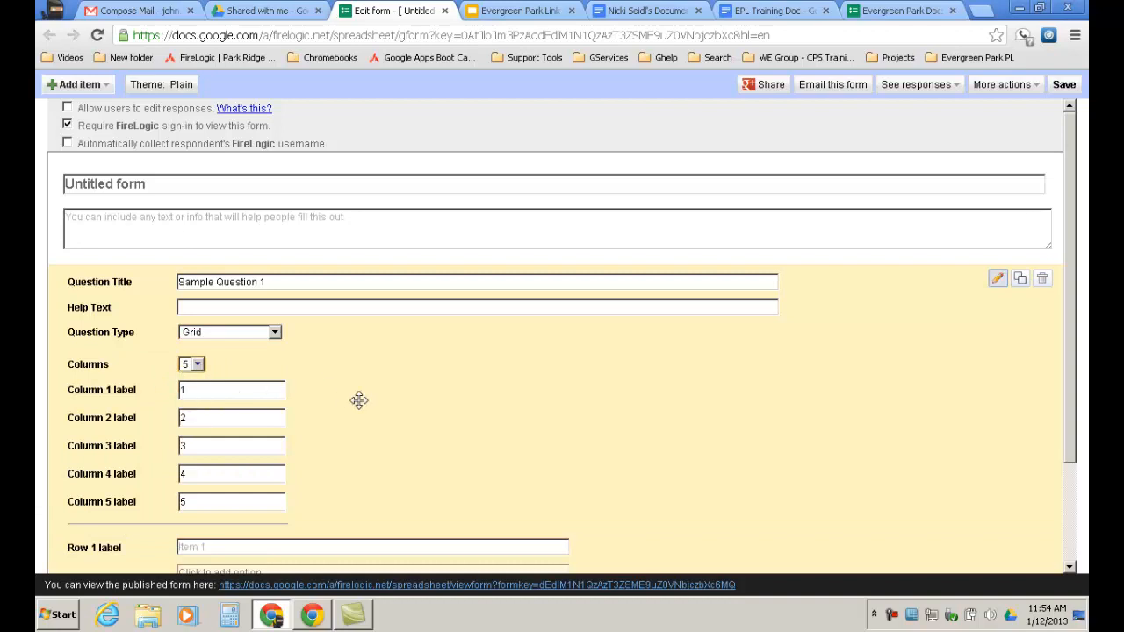
{"action": "scroll", "coordinate": [230, 393], "scroll_direction": "down", "scroll_amount": 2}
{"action": "left_click", "coordinate": [186, 418]}
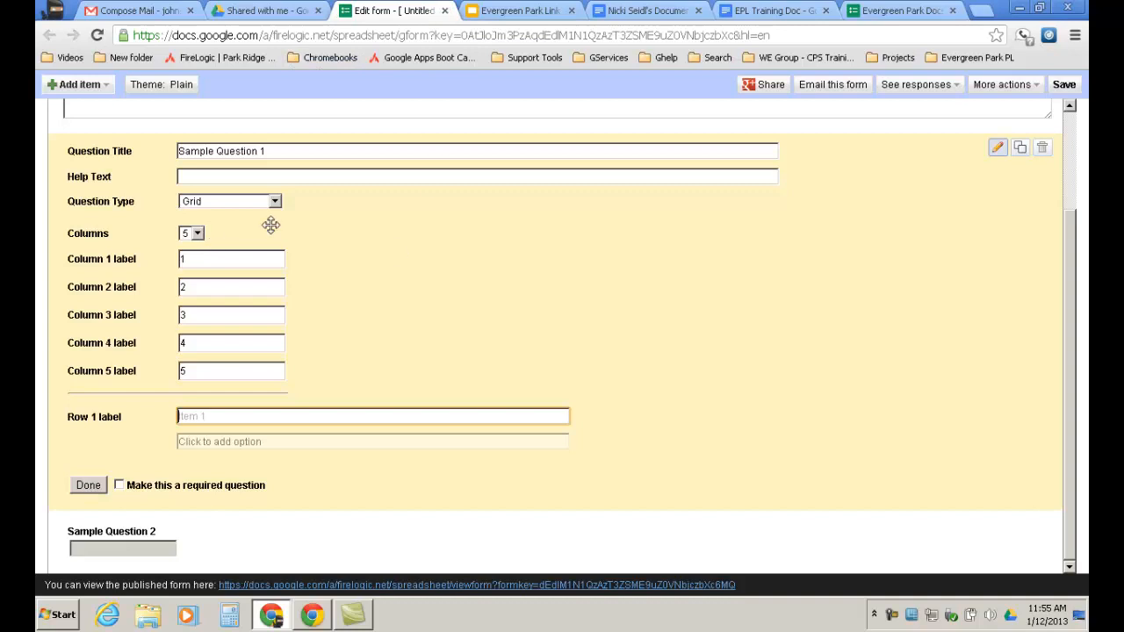
Close the form editor and open the Untitled form's response spreadsheet from My Drive.
{"action": "left_click", "coordinate": [445, 11]}
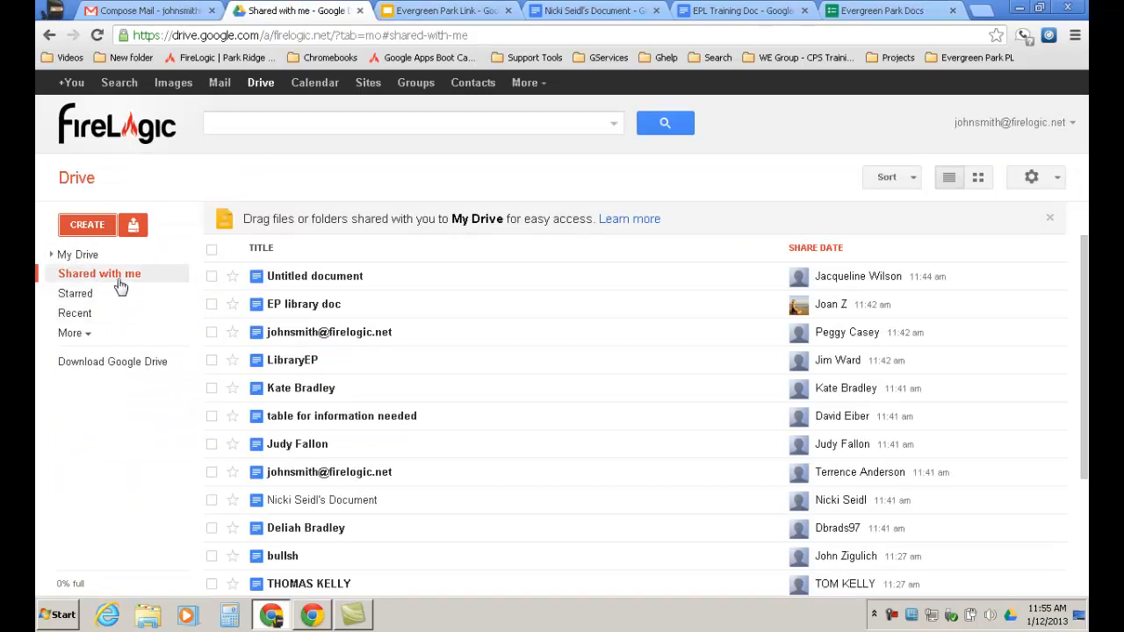
{"action": "left_click", "coordinate": [77, 255]}
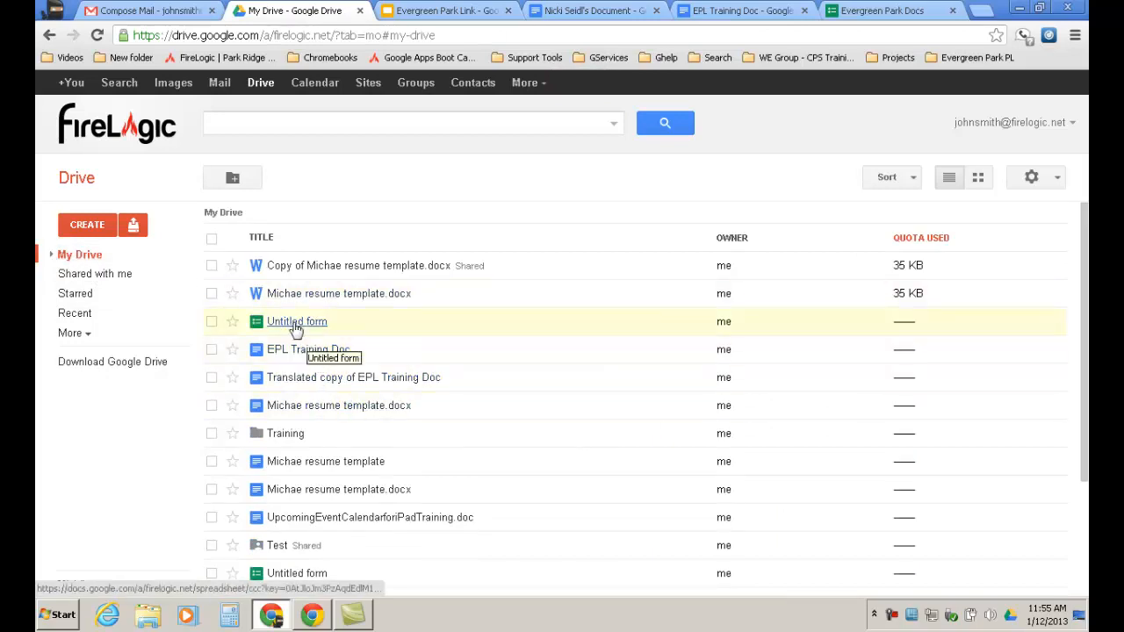
{"action": "left_click", "coordinate": [297, 323]}
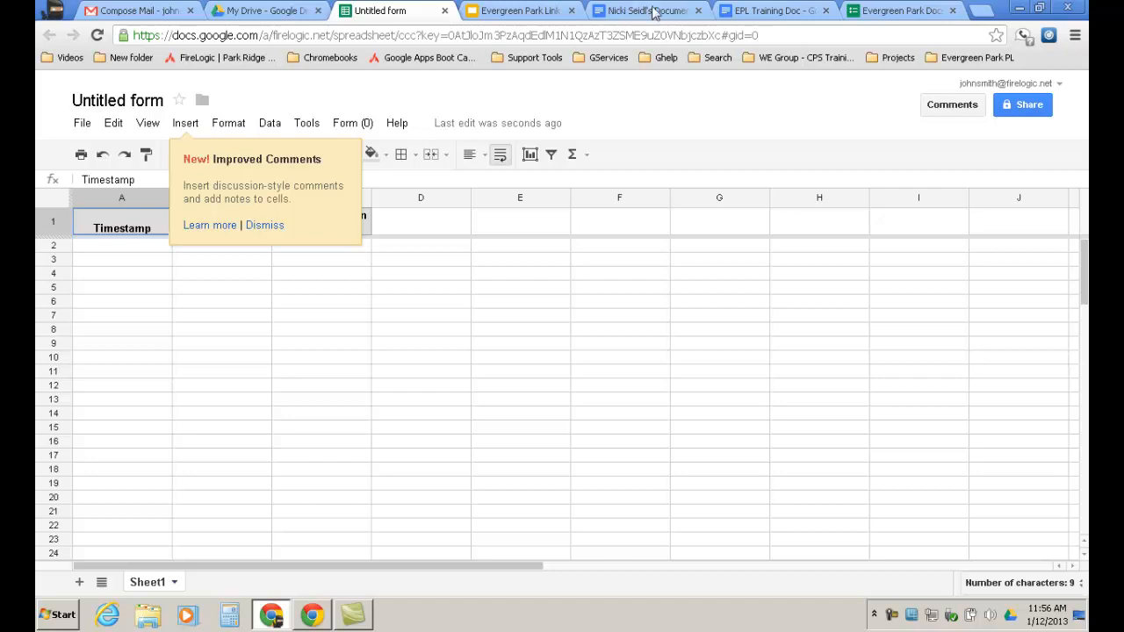
Open the Evergreen Park Docs spreadsheet from Drive's Shared with me list.
{"action": "left_click", "coordinate": [224, 12]}
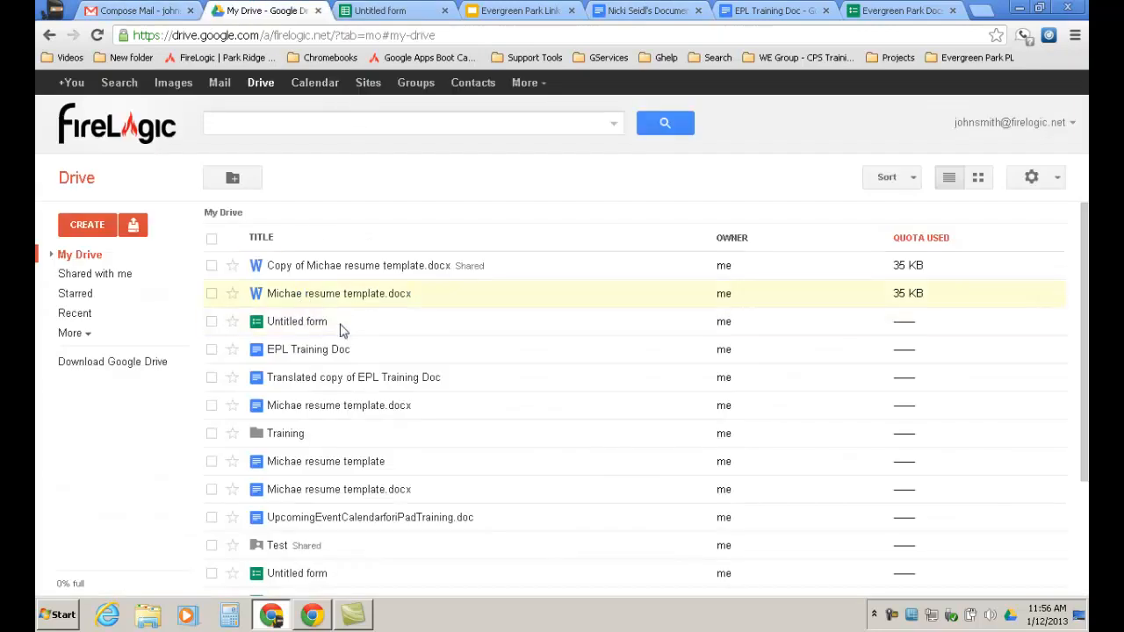
{"action": "left_click", "coordinate": [80, 276]}
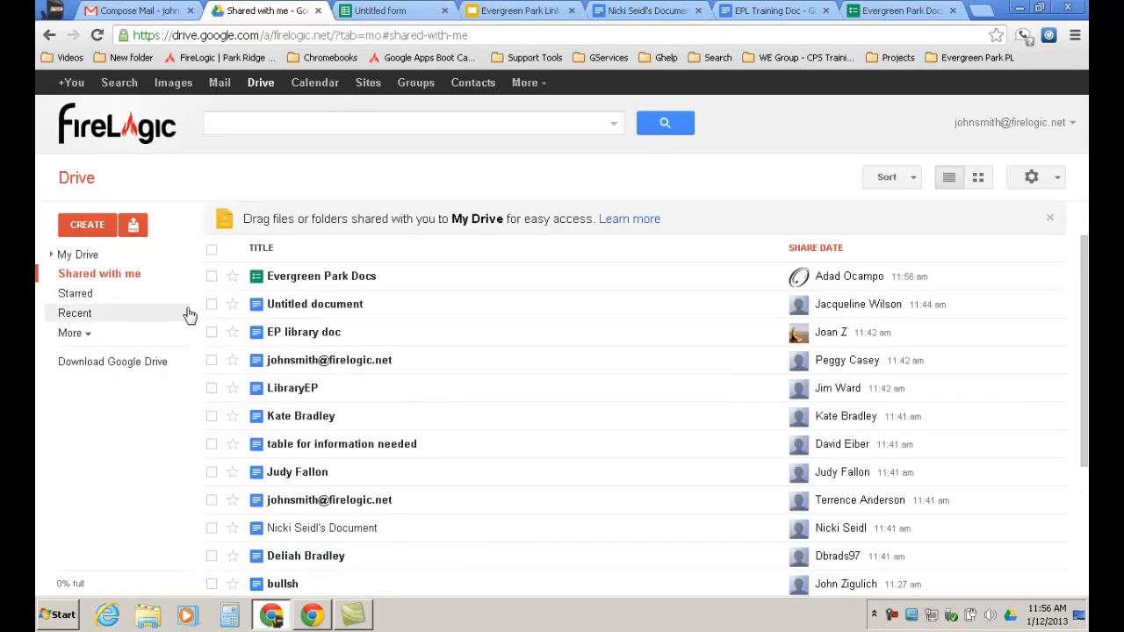
{"action": "left_click", "coordinate": [295, 279]}
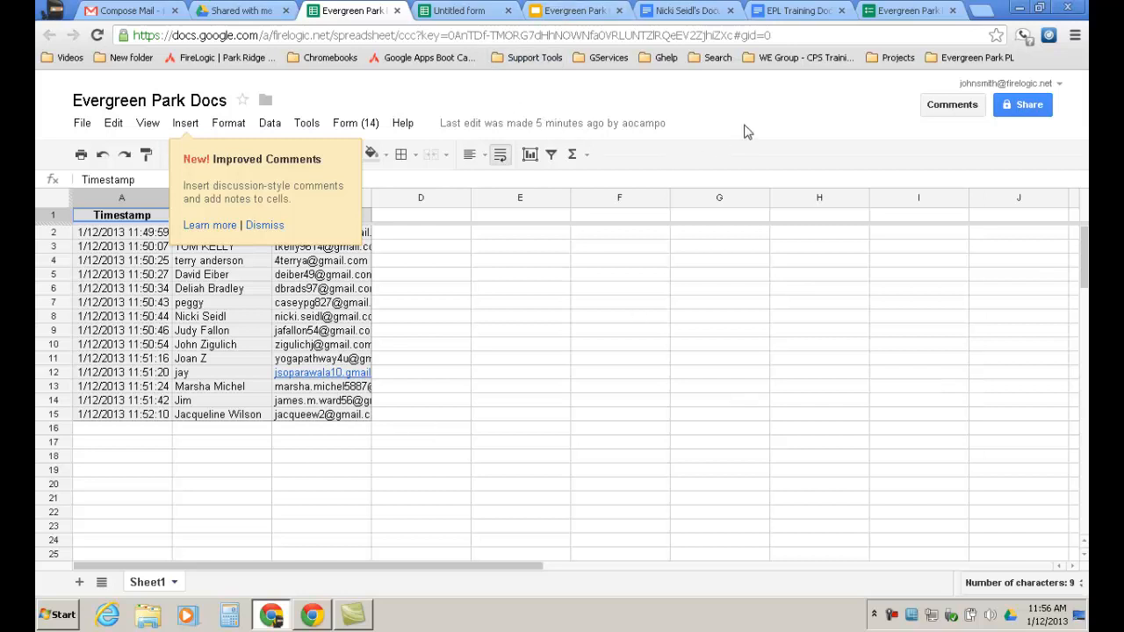
Widen Gmail Account column C and copy the addresses in C2:C15.
{"action": "left_click", "coordinate": [265, 224]}
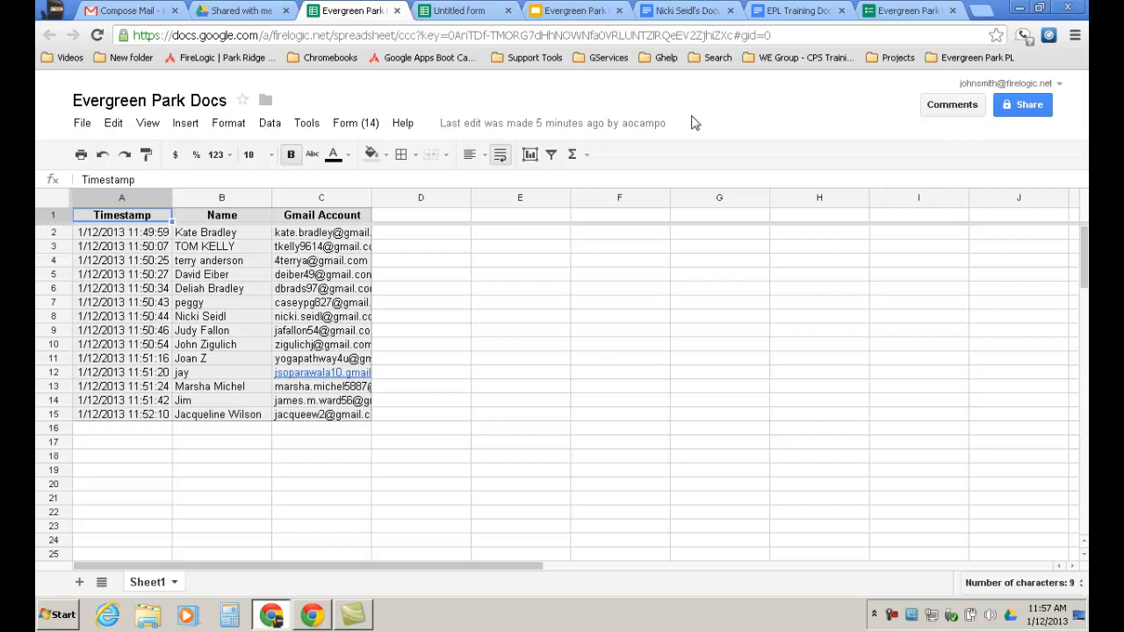
{"action": "left_click_drag", "start_coordinate": [370, 200], "coordinate": [422, 396]}
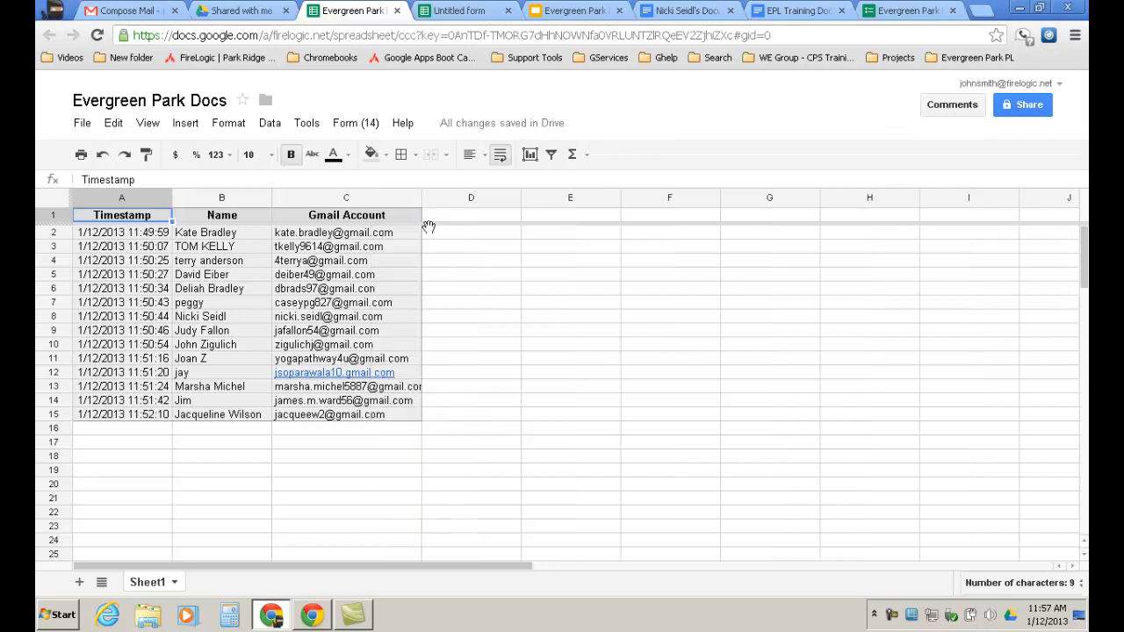
{"action": "left_click_drag", "start_coordinate": [421, 198], "coordinate": [471, 198]}
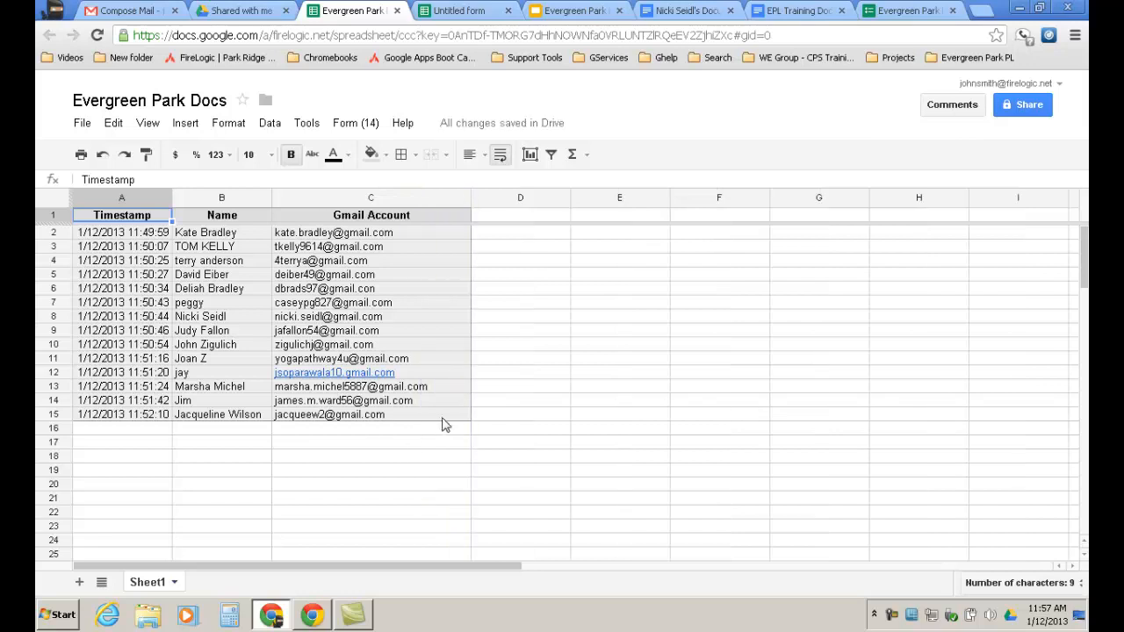
{"action": "left_click_drag", "start_coordinate": [460, 418], "coordinate": [306, 235]}
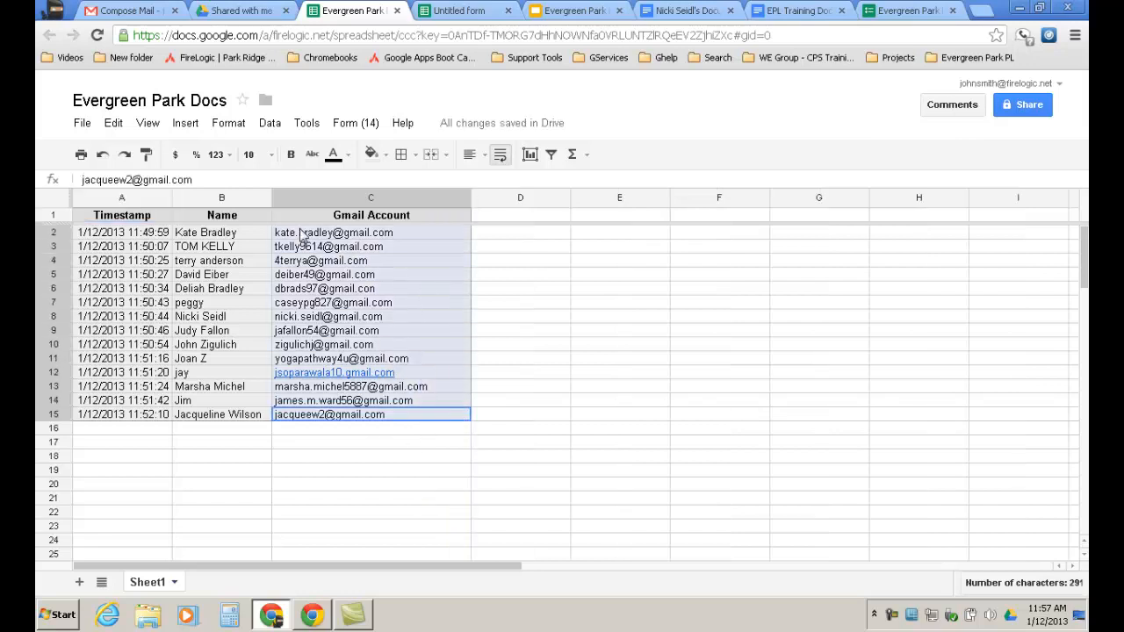
{"action": "right_click", "coordinate": [293, 235]}
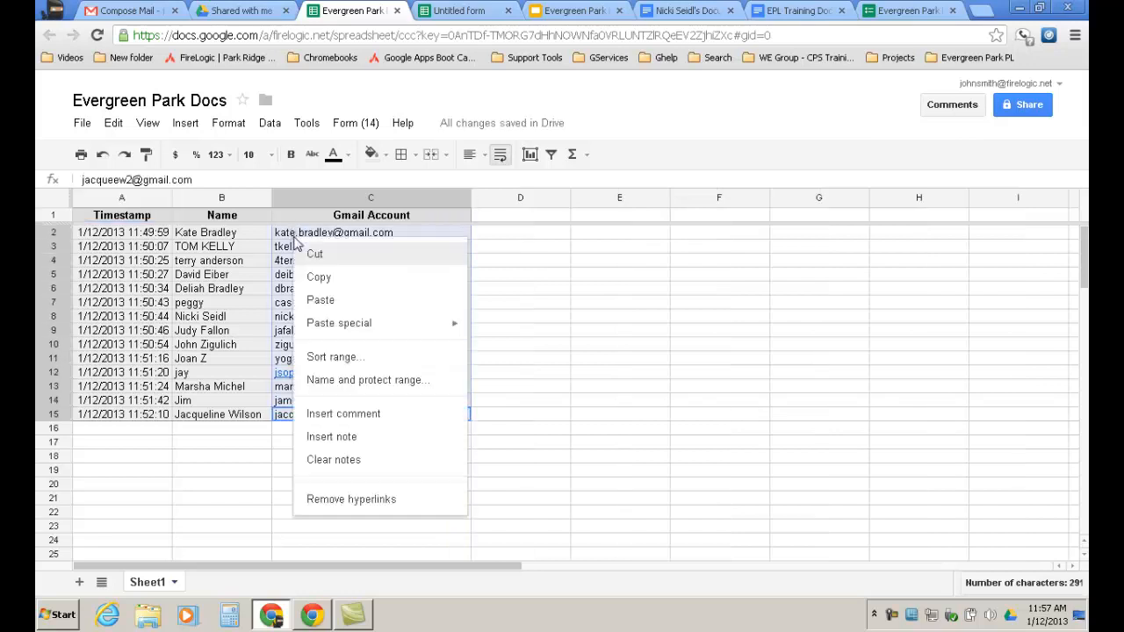
{"action": "left_click", "coordinate": [326, 285]}
Switch browser tabs back to Drive's Shared with me list.
{"action": "left_click", "coordinate": [454, 14]}
{"action": "left_click", "coordinate": [573, 10]}
{"action": "left_click", "coordinate": [239, 11]}
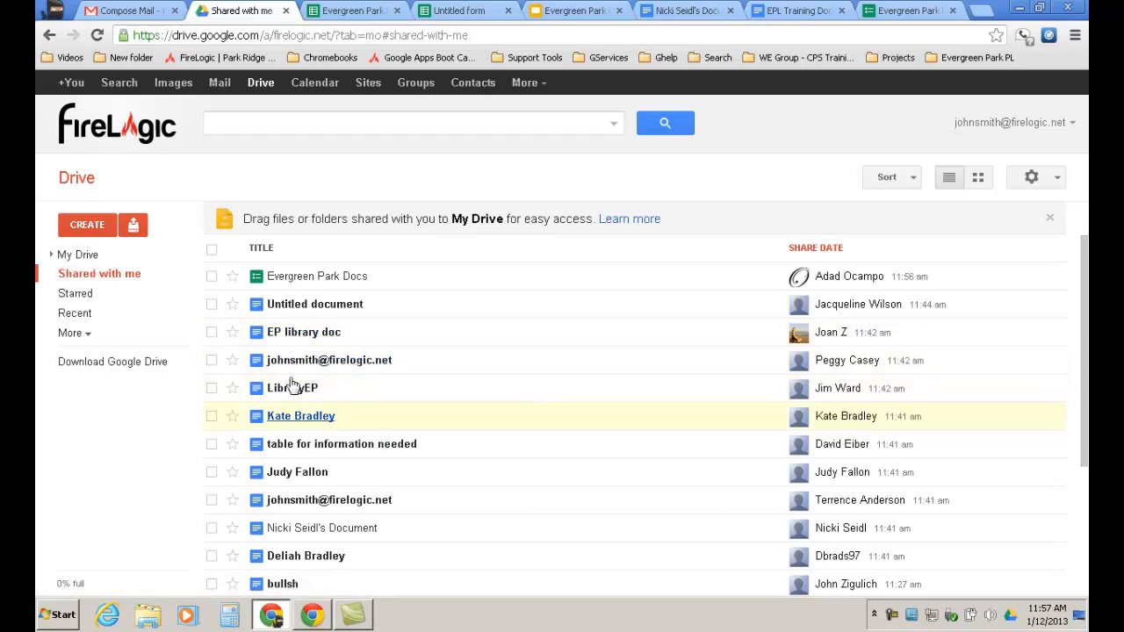
Bring the Evergreen Park Docs Training document window to the front.
{"action": "left_click", "coordinate": [227, 131]}
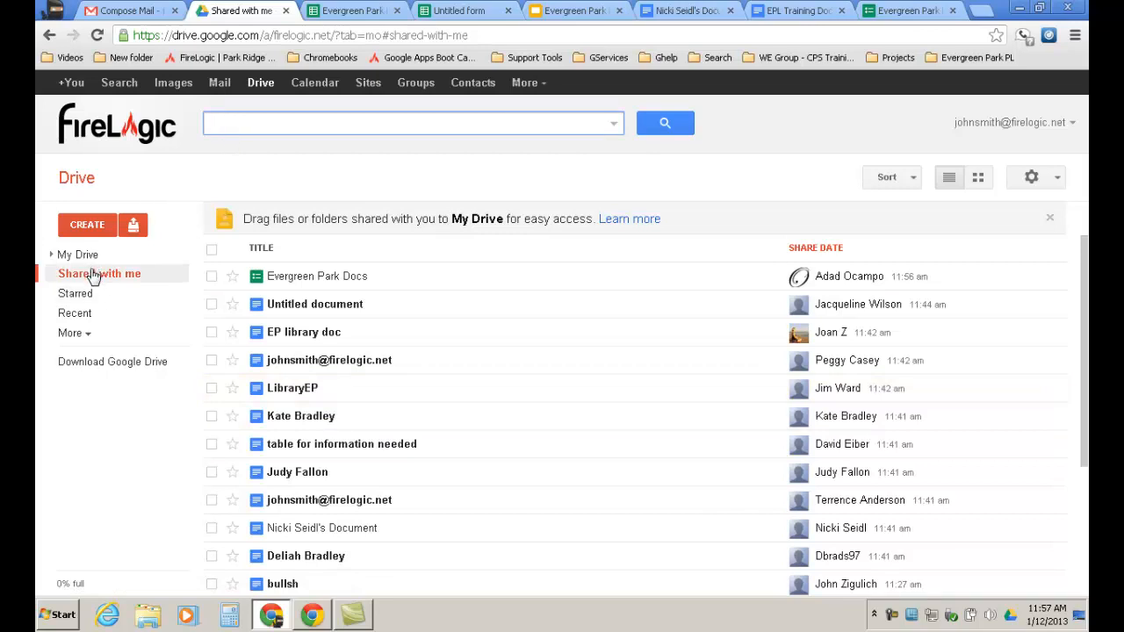
{"action": "left_click", "coordinate": [314, 620]}
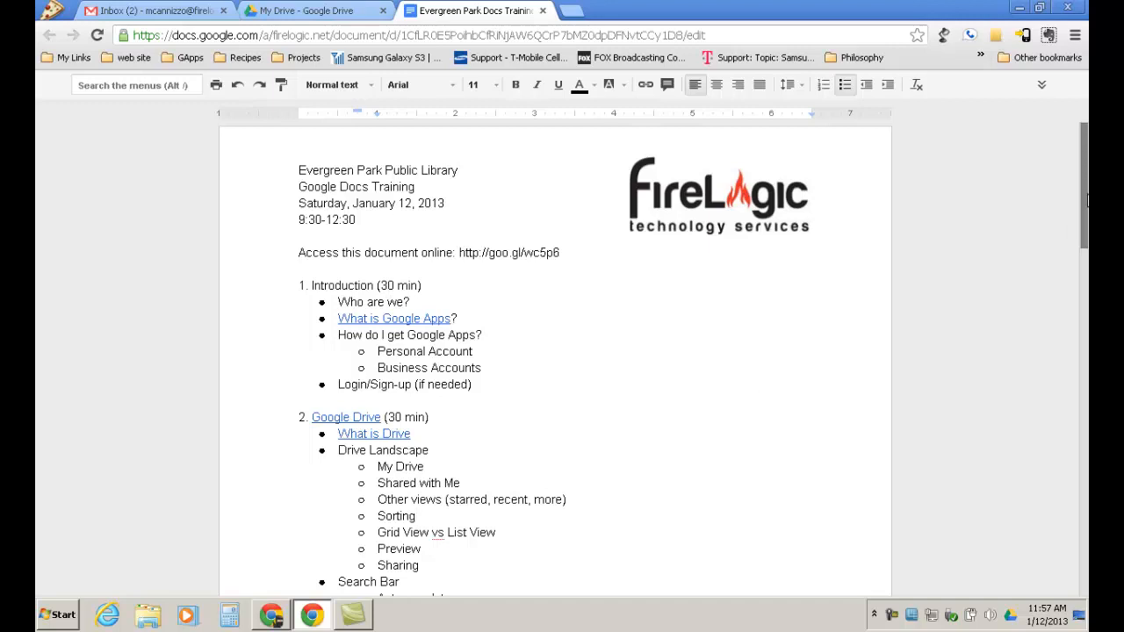
Open the training document's sharing settings, paste then delete a link, and cancel.
{"action": "left_click", "coordinate": [1042, 84]}
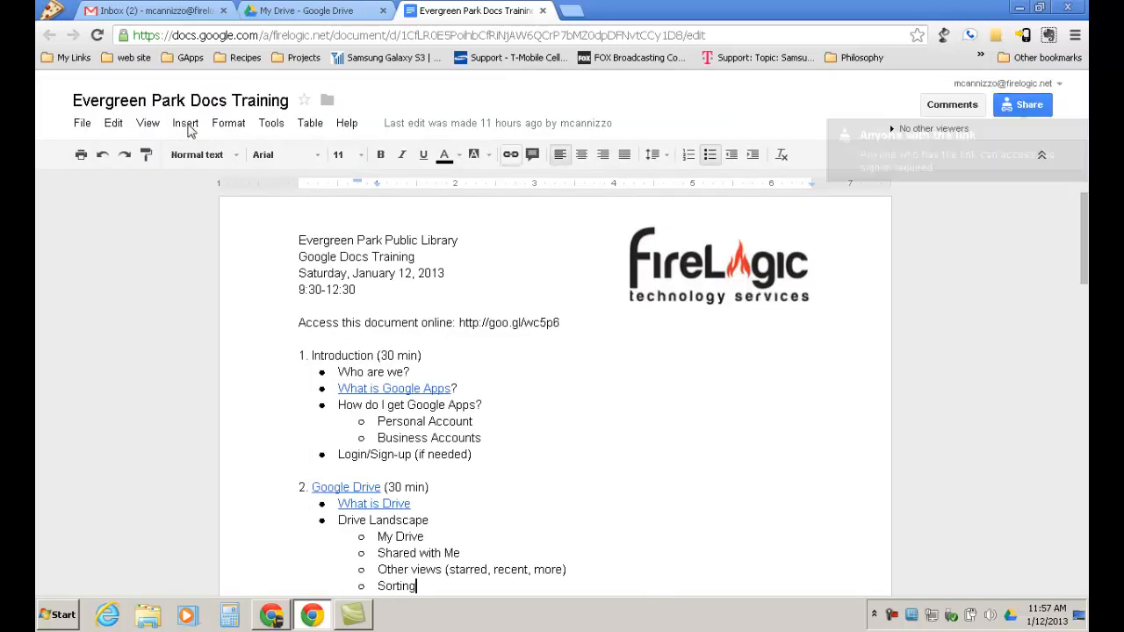
{"action": "left_click", "coordinate": [1019, 107]}
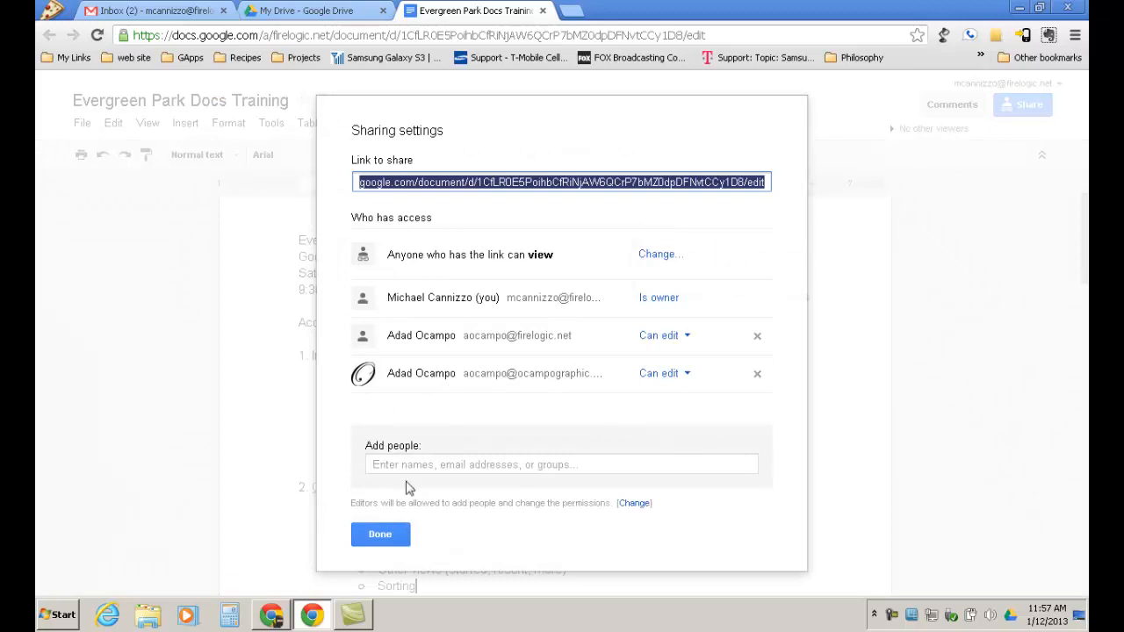
{"action": "left_click", "coordinate": [380, 466]}
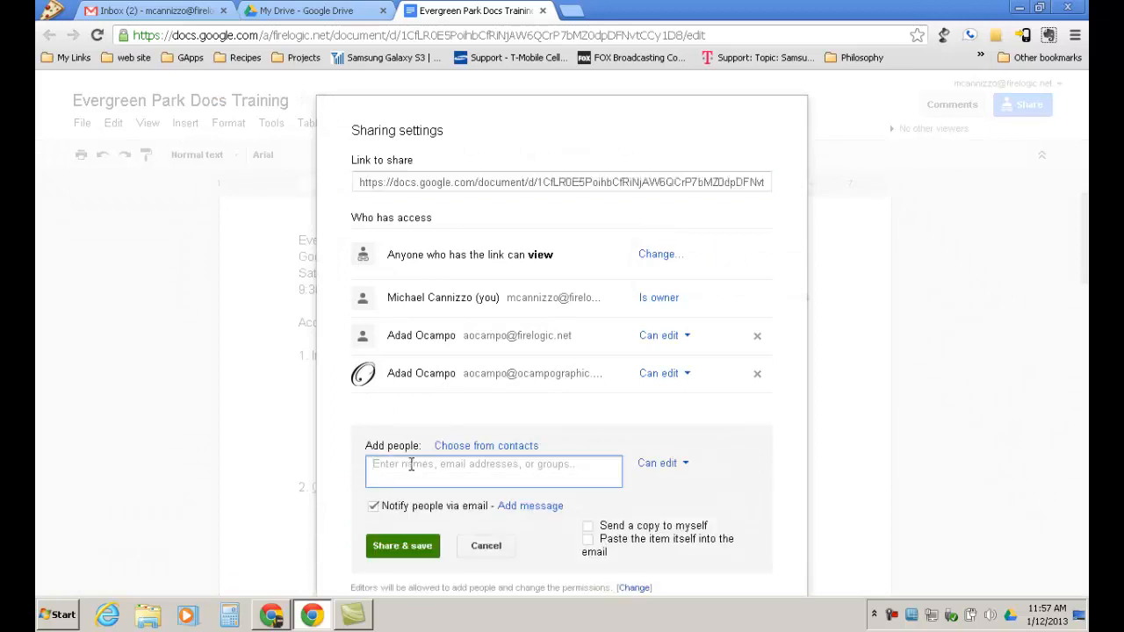
{"action": "key", "text": "ctrl+v"}
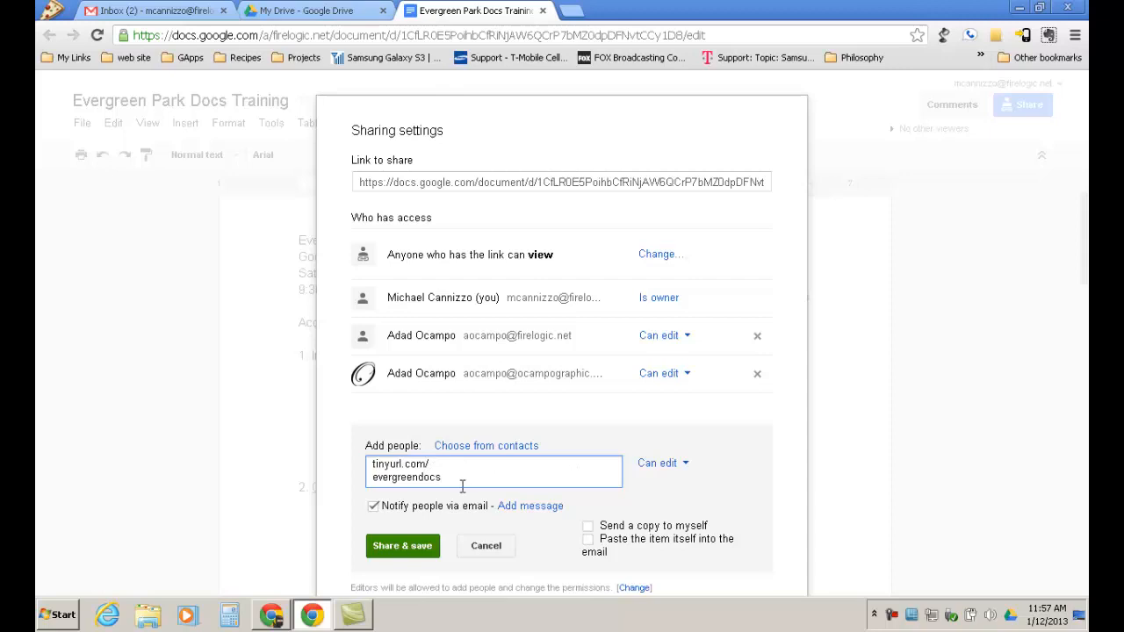
{"action": "left_click_drag", "start_coordinate": [457, 477], "coordinate": [334, 456]}
{"action": "key", "text": "BackSpace"}
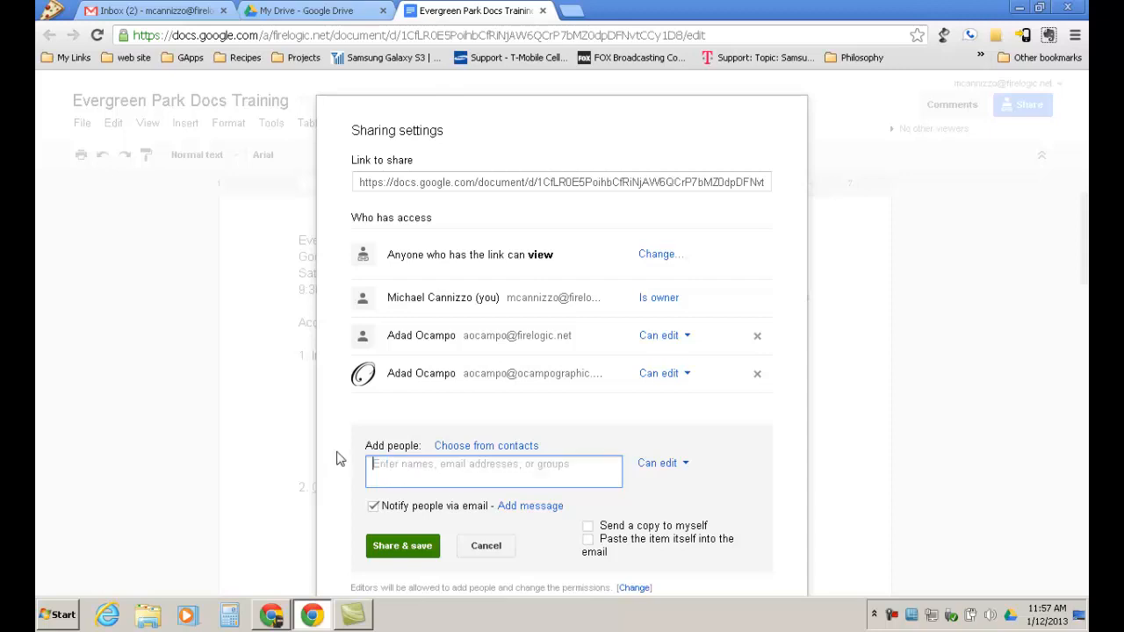
{"action": "left_click", "coordinate": [499, 546]}
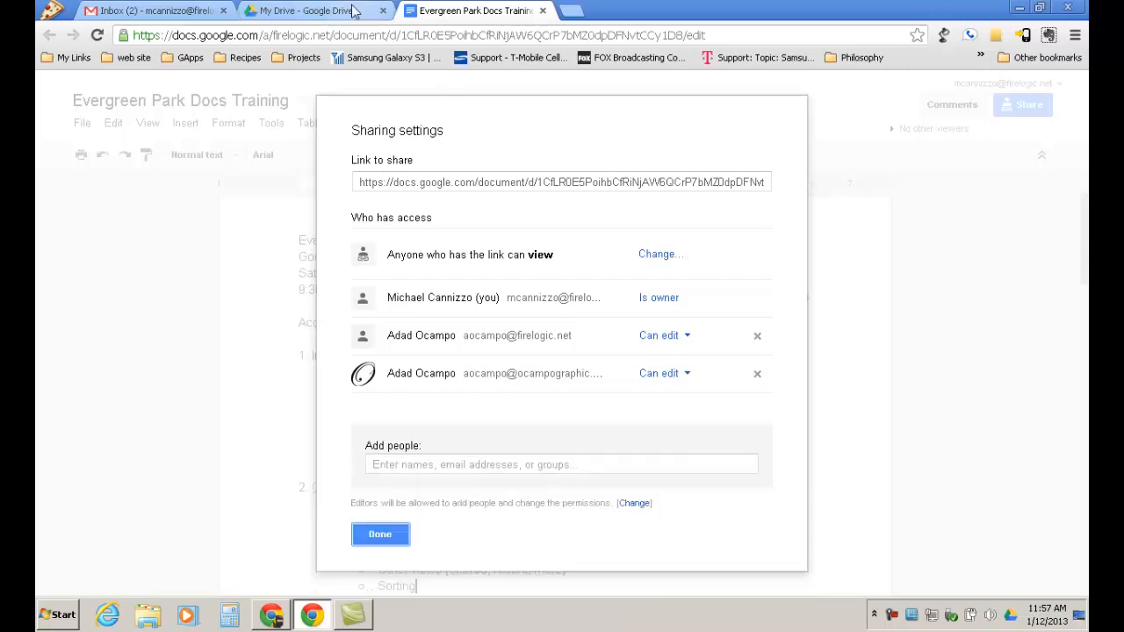
Return to the Evergreen Park Docs spreadsheet and reselect addresses C2:C15.
{"action": "left_click", "coordinate": [277, 574]}
{"action": "left_click", "coordinate": [314, 275]}
{"action": "left_click_drag", "start_coordinate": [439, 418], "coordinate": [304, 225]}
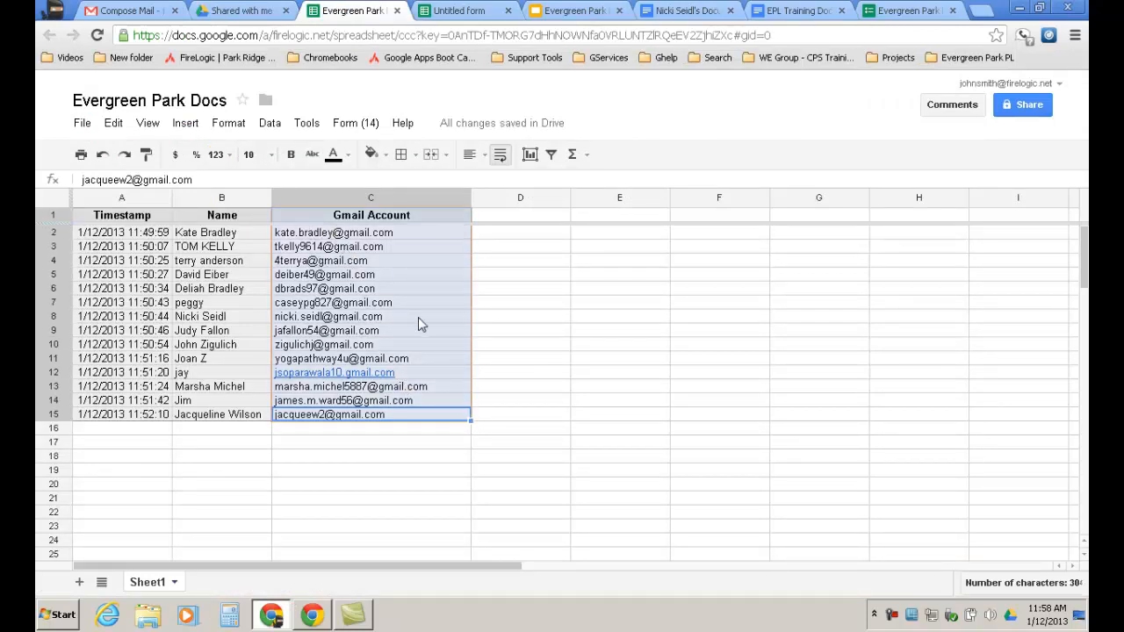
Replace the Gmail draft's body with the copied Gmail Account addresses.
{"action": "left_click", "coordinate": [147, 12]}
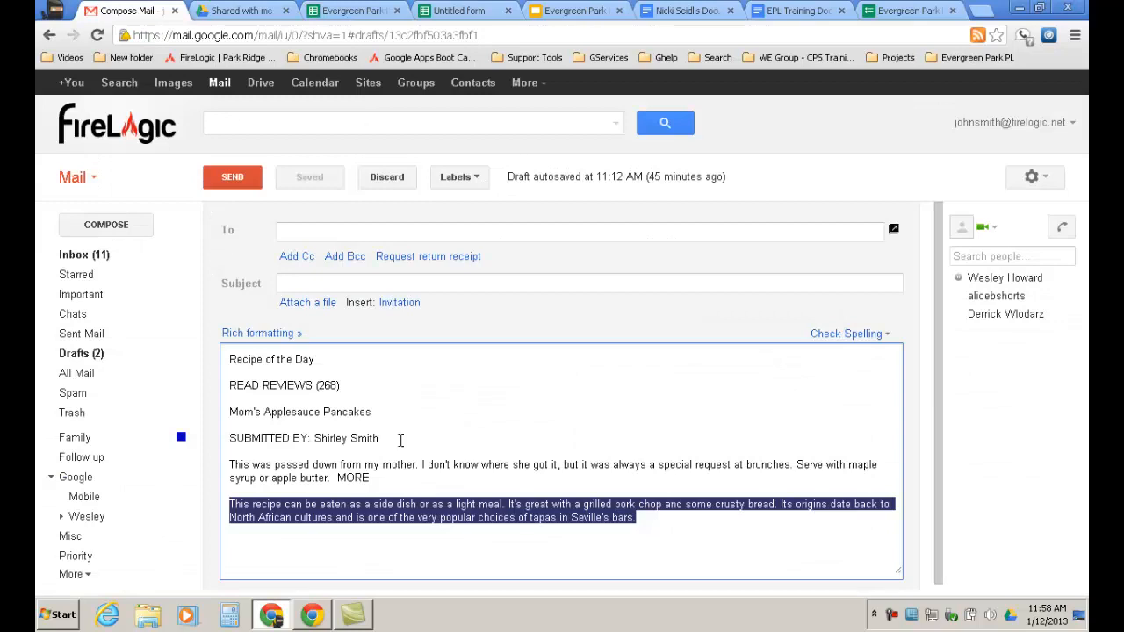
{"action": "left_click", "coordinate": [480, 488]}
{"action": "left_click_drag", "start_coordinate": [641, 527], "coordinate": [175, 330]}
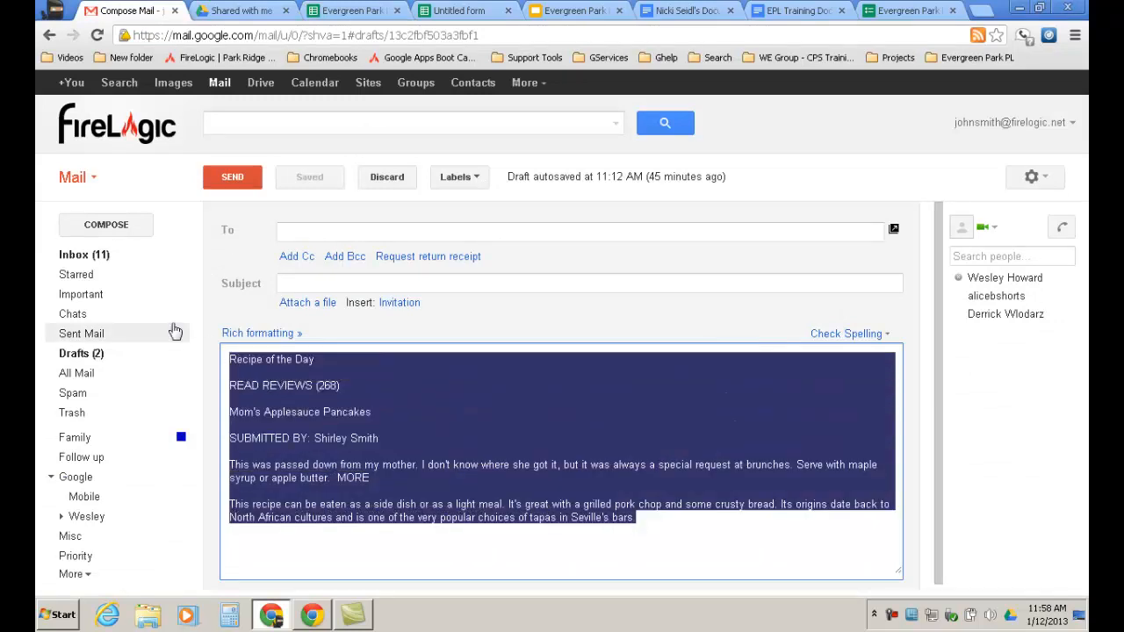
{"action": "key", "text": "Delete"}
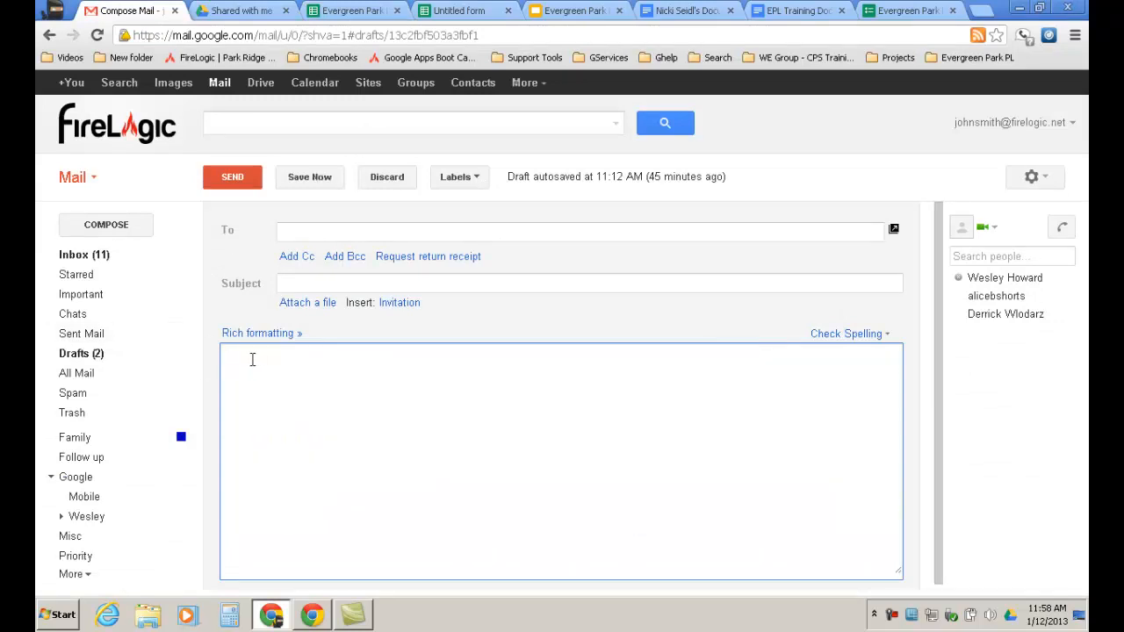
{"action": "key", "text": "ctrl+v"}
Select the pasted address list and return to the training document's sharing settings.
{"action": "left_click_drag", "start_coordinate": [343, 547], "coordinate": [225, 347]}
{"action": "left_click", "coordinate": [386, 461]}
{"action": "left_click_drag", "start_coordinate": [357, 540], "coordinate": [225, 387]}
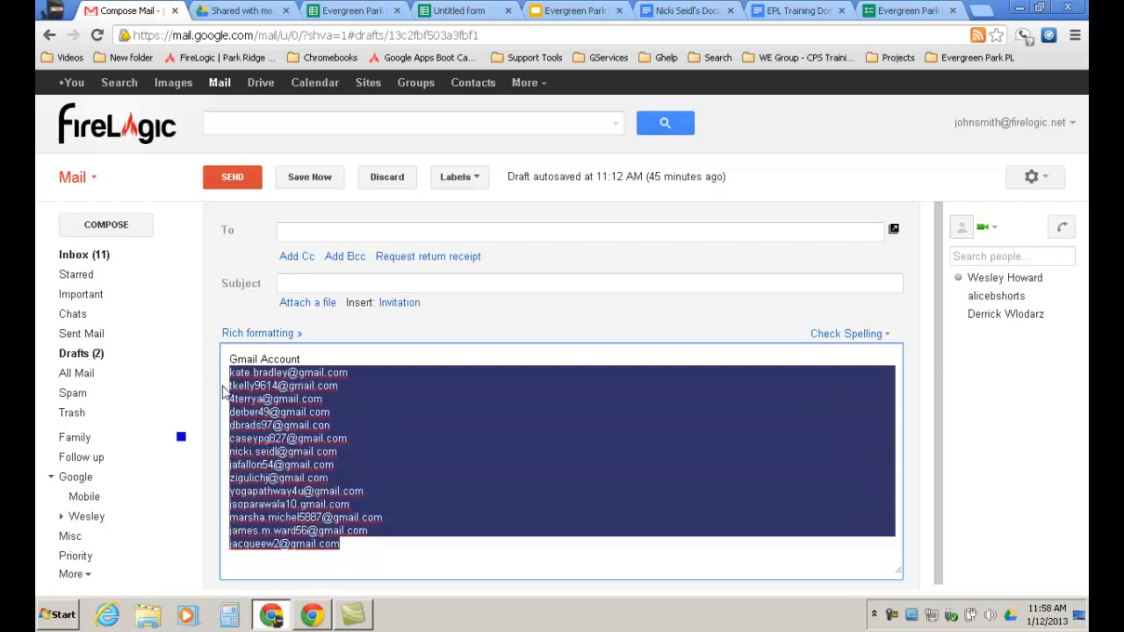
{"action": "left_click", "coordinate": [902, 16]}
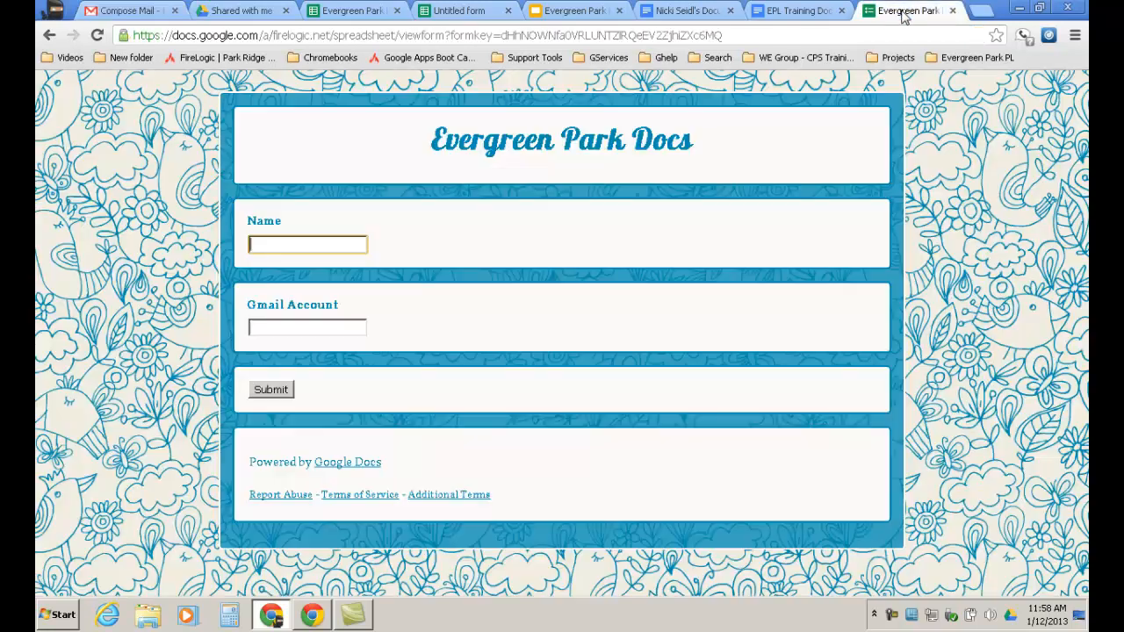
{"action": "left_click", "coordinate": [313, 606]}
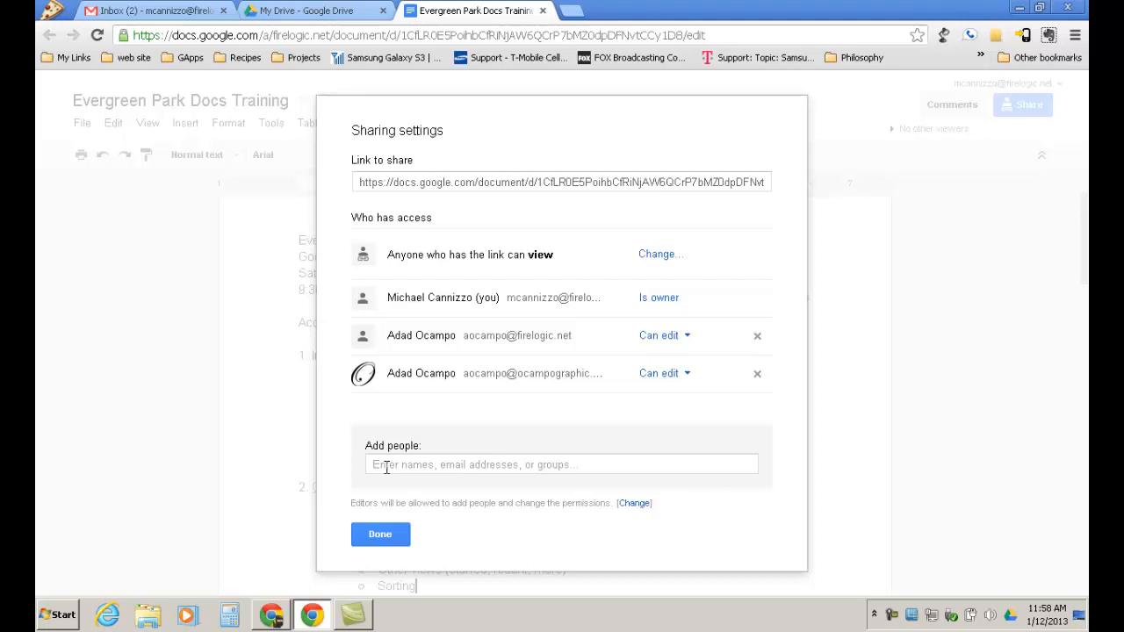
Paste the attendees' e-mail addresses as view-only collaborators and try sharing the document.
{"action": "left_click", "coordinate": [426, 463]}
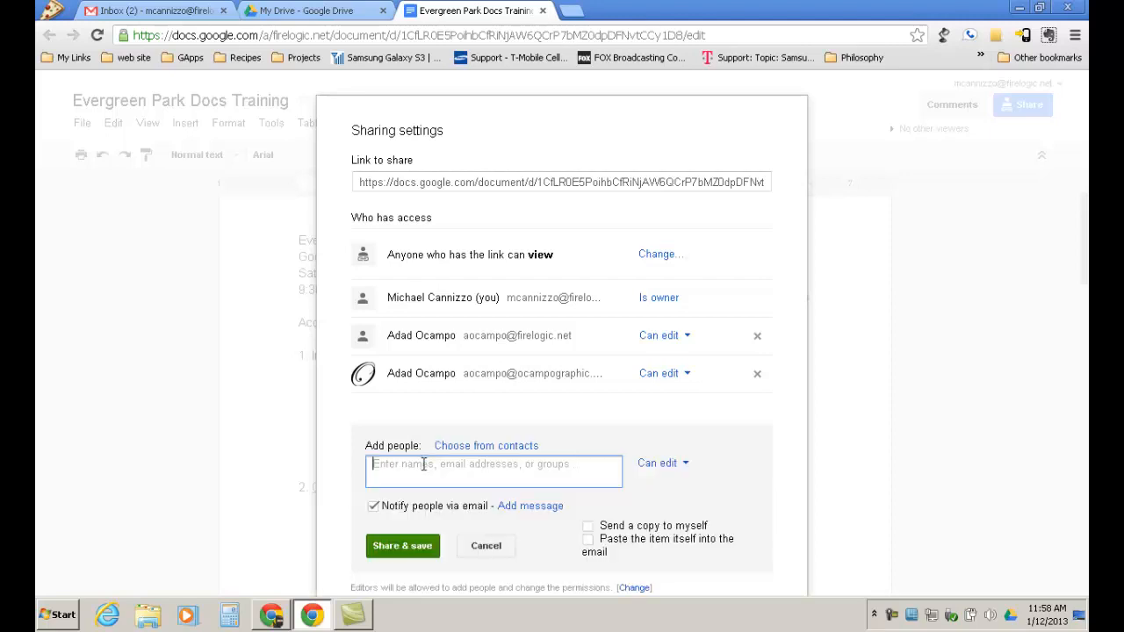
{"action": "left_click", "coordinate": [690, 464]}
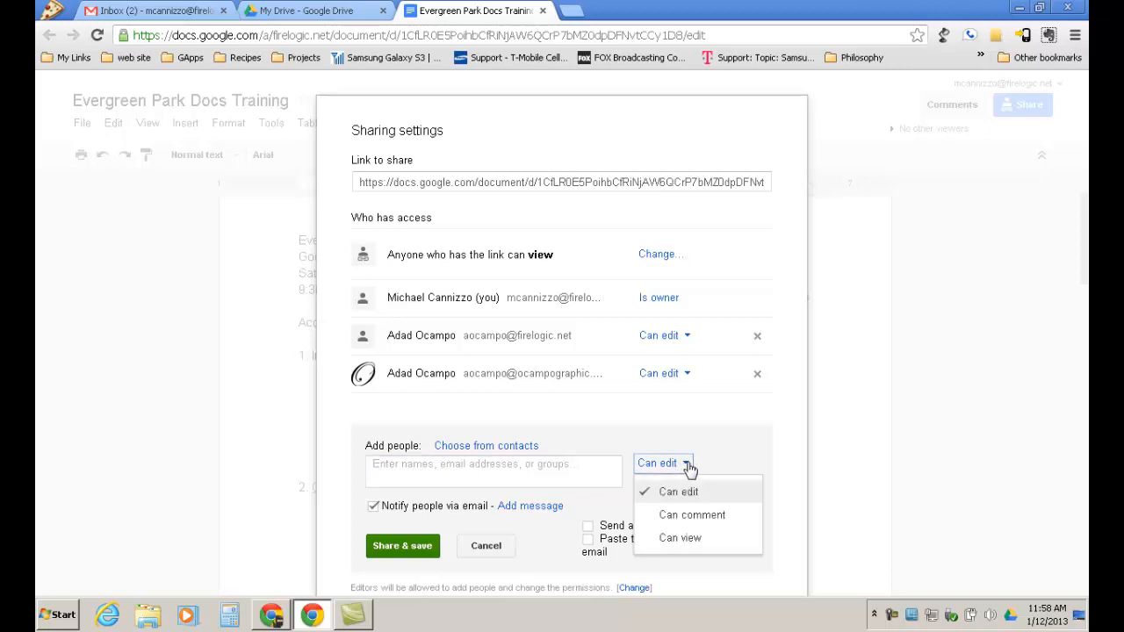
{"action": "left_click", "coordinate": [685, 538]}
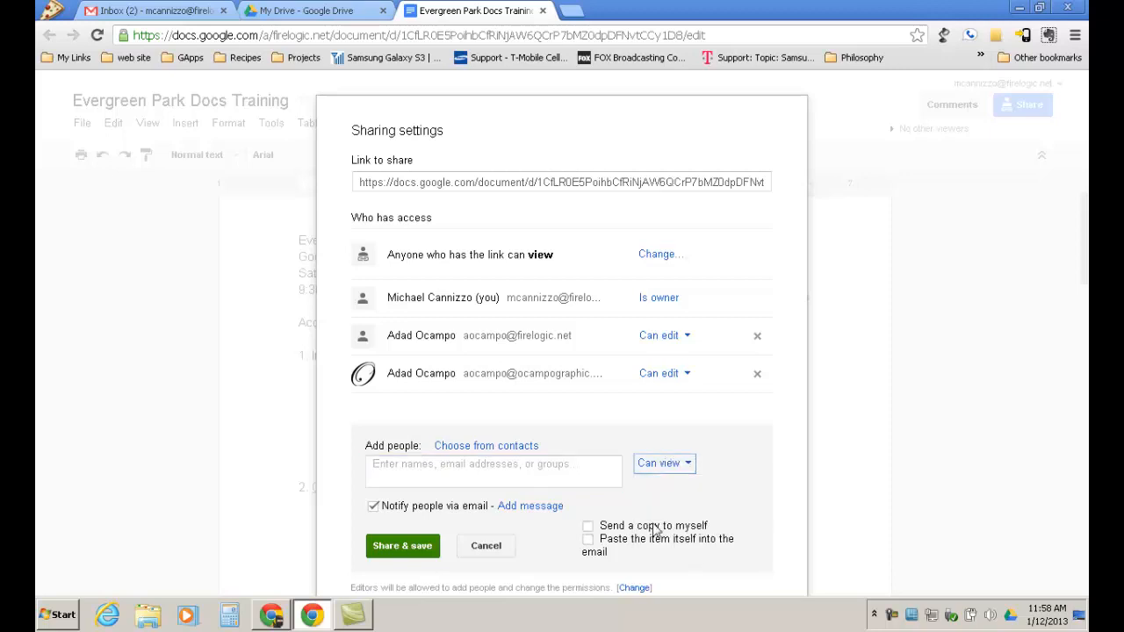
{"action": "left_click", "coordinate": [406, 473]}
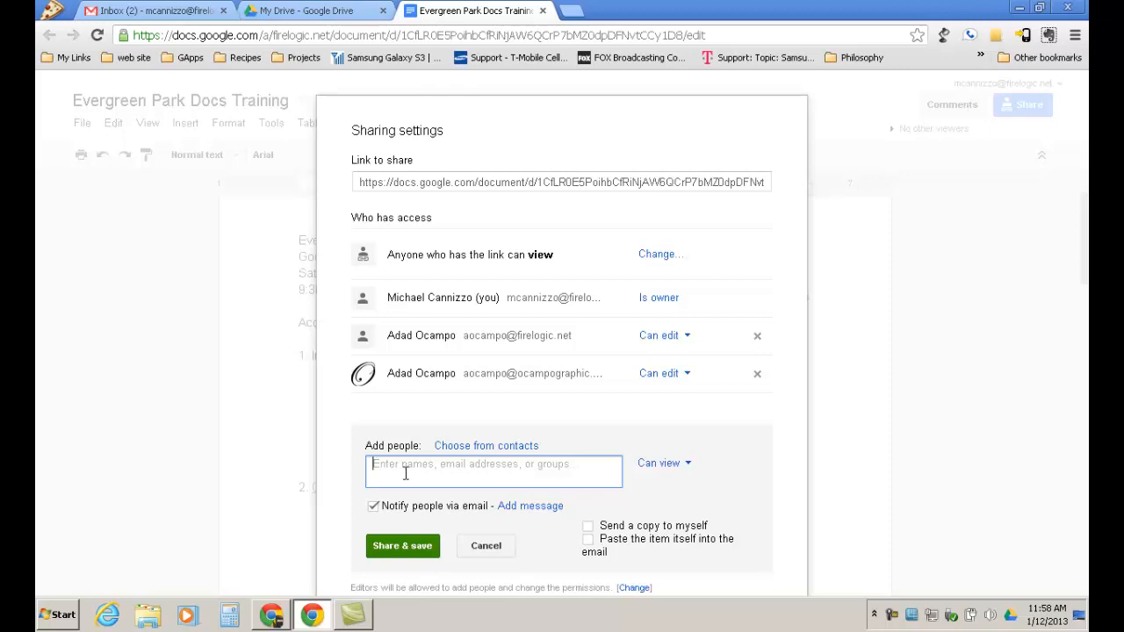
{"action": "key", "text": "ctrl+v"}
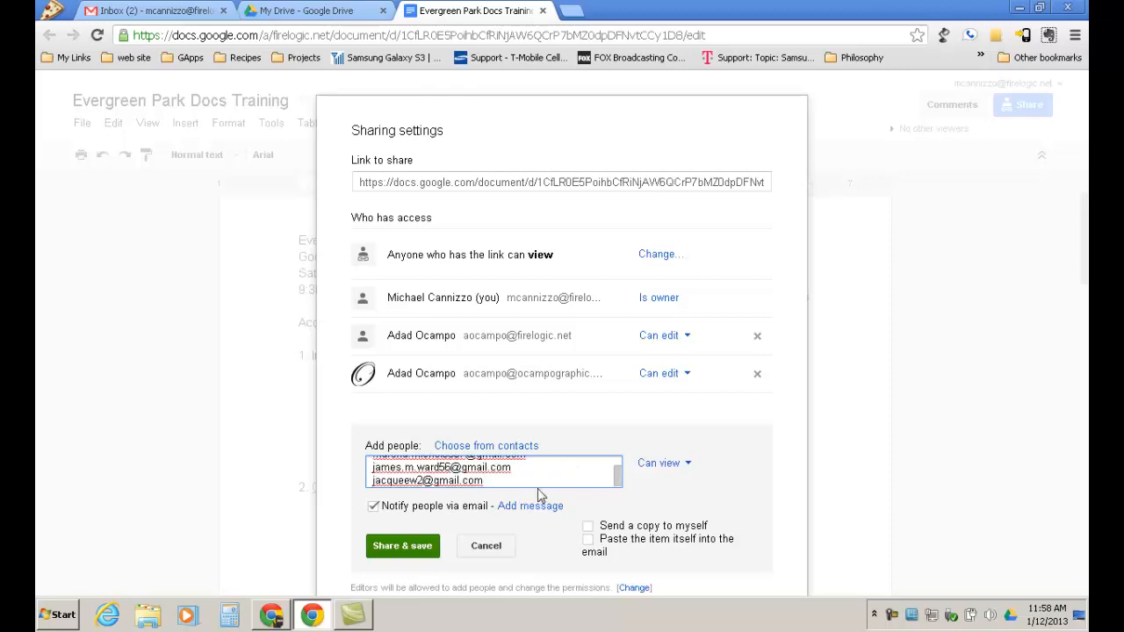
{"action": "left_click", "coordinate": [399, 546]}
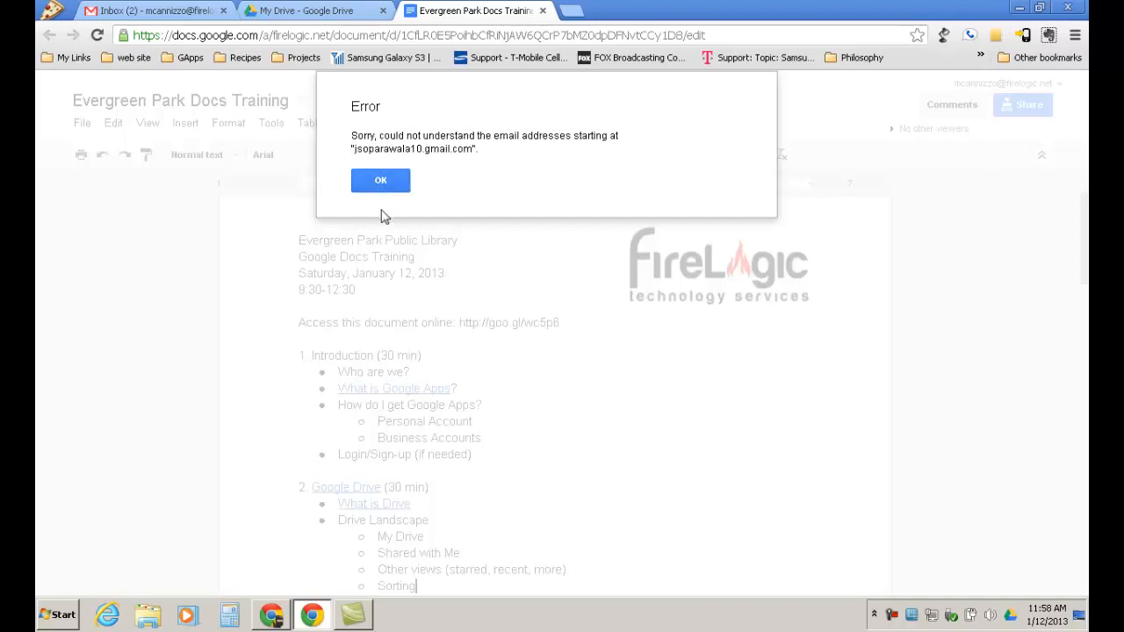
Fix the malformed attendee address by replacing its stray '.' with '@'.
{"action": "left_click", "coordinate": [389, 183]}
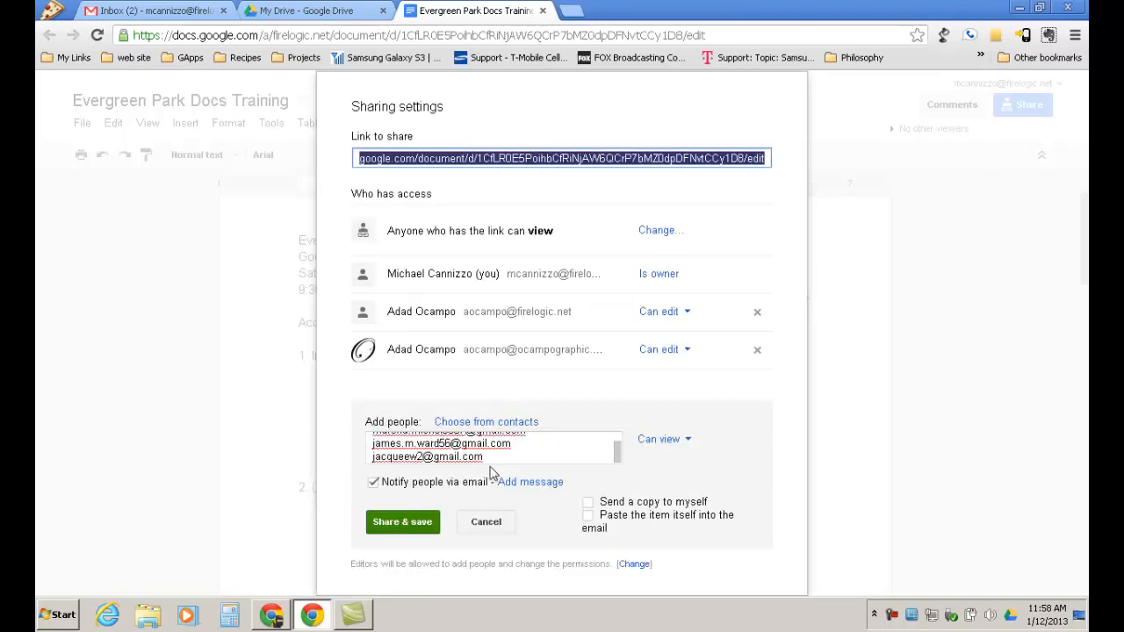
{"action": "left_click", "coordinate": [489, 463]}
{"action": "left_click_drag", "start_coordinate": [618, 454], "coordinate": [620, 441]}
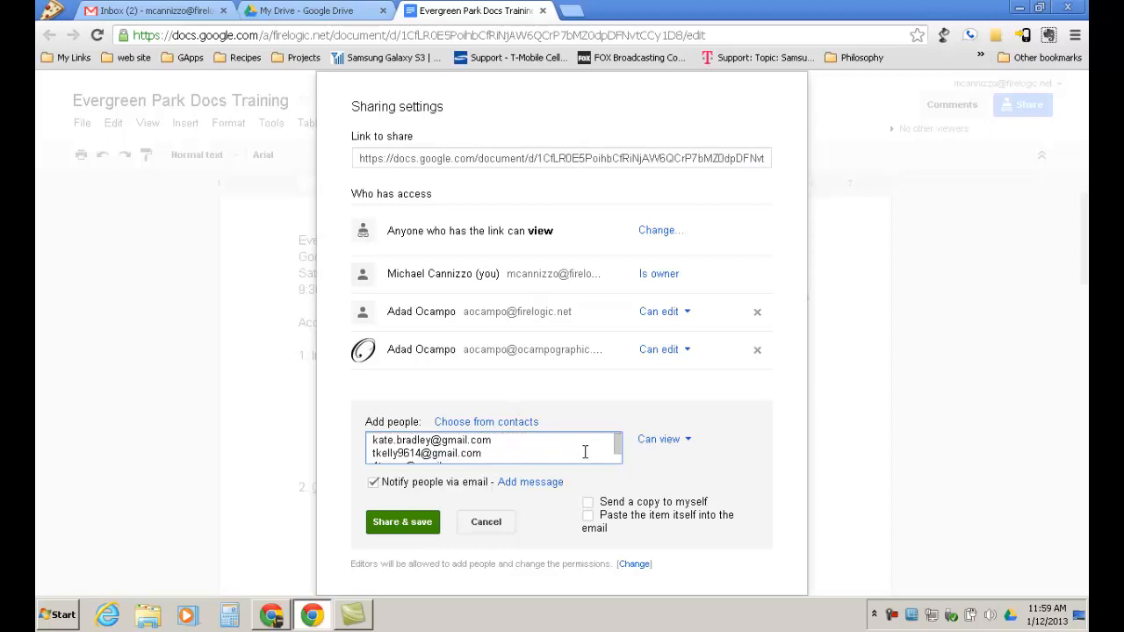
{"action": "left_click_drag", "start_coordinate": [619, 442], "coordinate": [618, 452]}
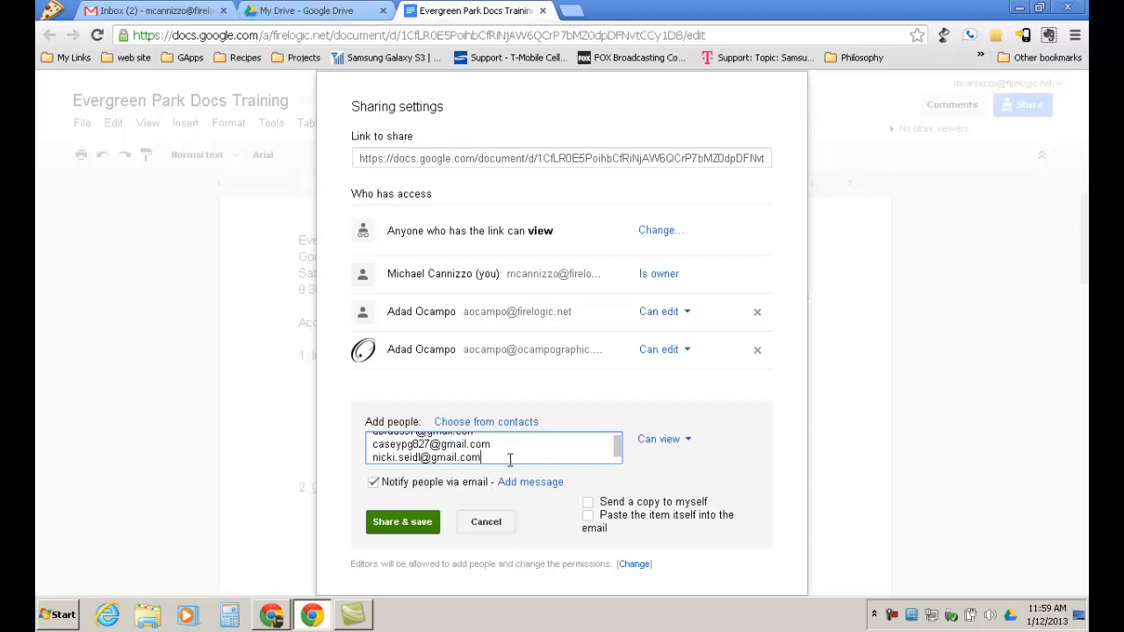
{"action": "key", "text": "Up"}
{"action": "key", "text": "Up"}
{"action": "key", "text": "Down"}
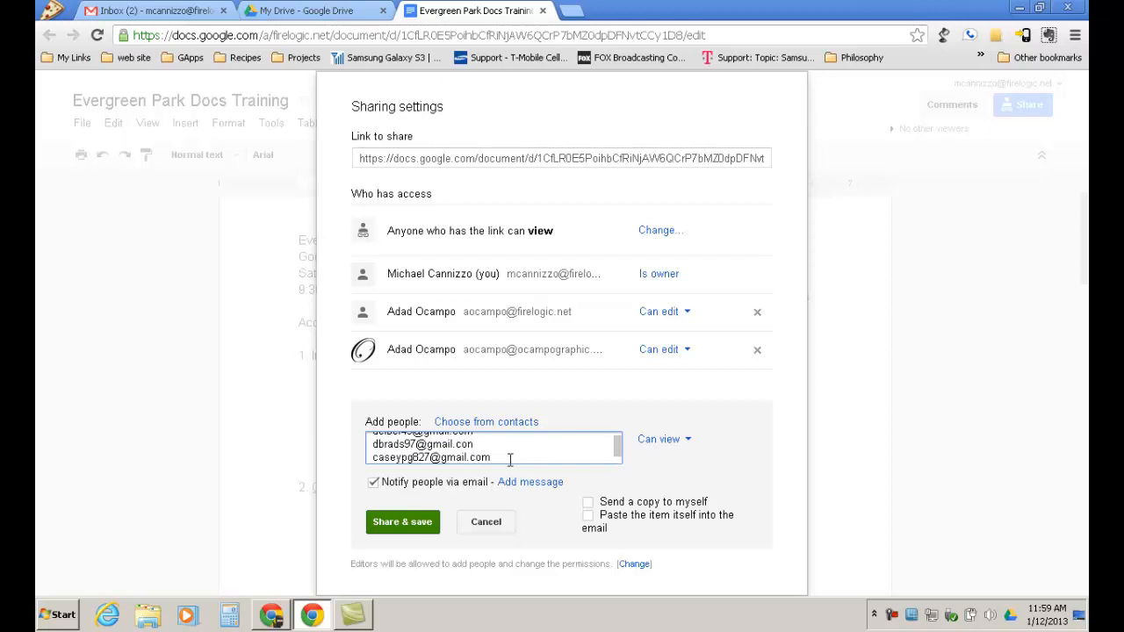
{"action": "key", "text": "Up"}
{"action": "key", "text": "Up"}
{"action": "key", "text": "Up"}
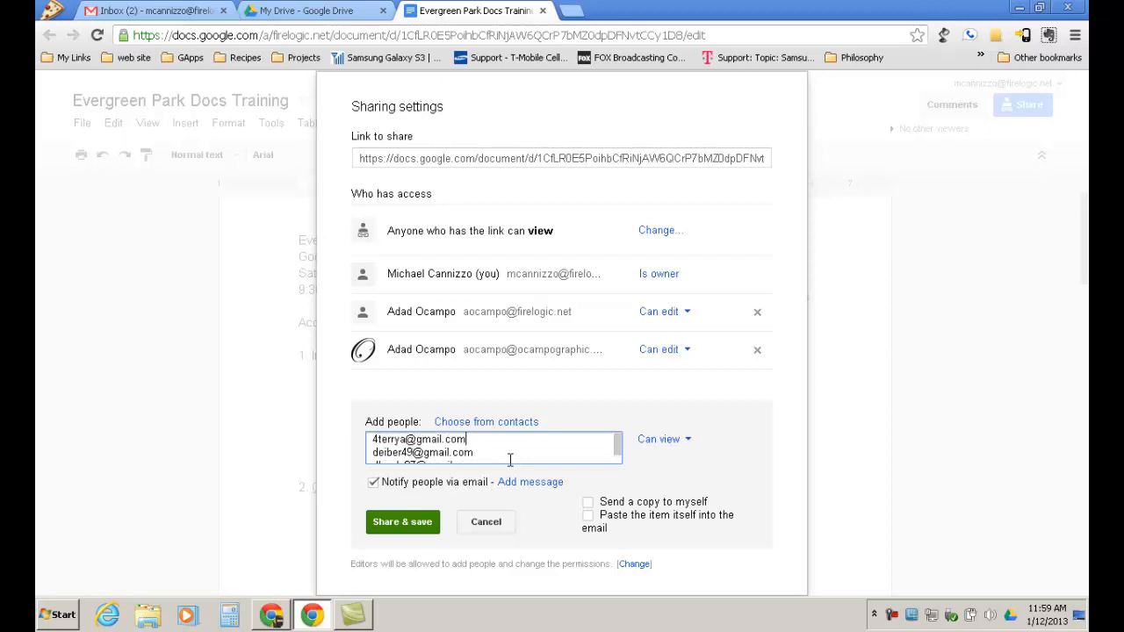
{"action": "key", "text": "Up"}
{"action": "key", "text": "Up"}
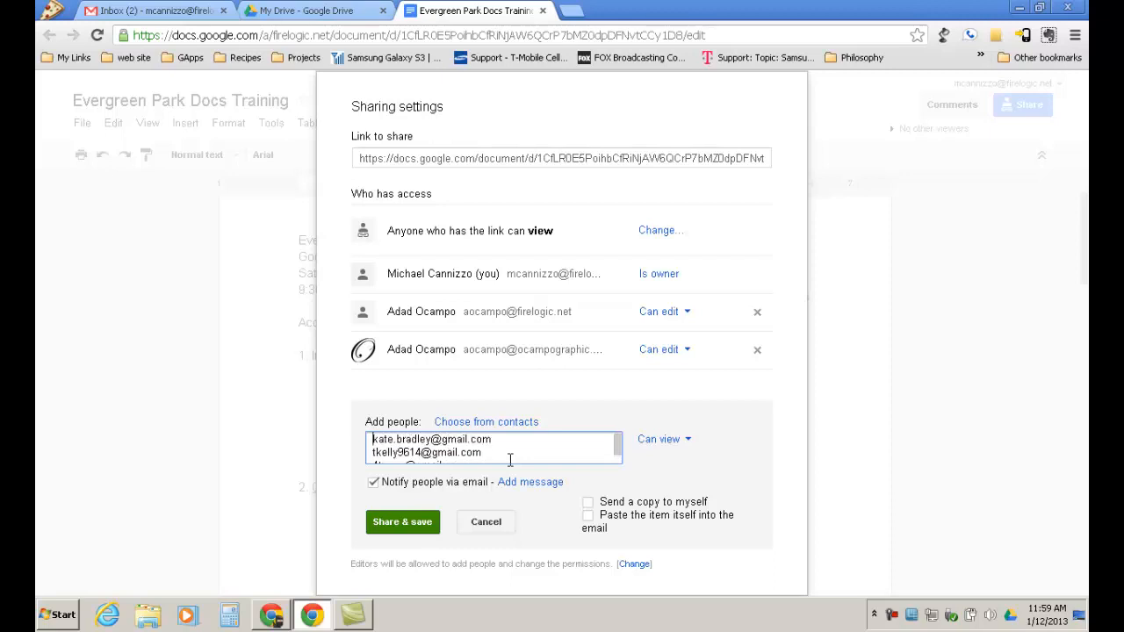
{"action": "key", "text": "Down"}
{"action": "key", "text": "Down"}
{"action": "key", "text": "Down"}
{"action": "key", "text": "Down"}
{"action": "key", "text": "Down"}
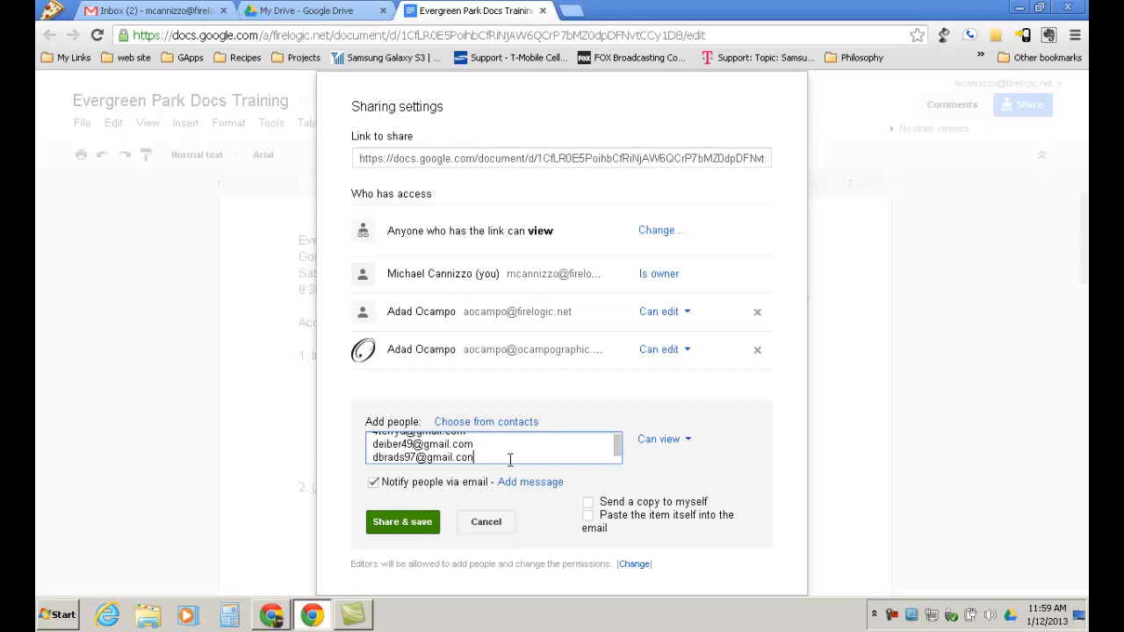
{"action": "key", "text": "Down"}
{"action": "key", "text": "Down"}
{"action": "key", "text": "Down"}
{"action": "key", "text": "Down"}
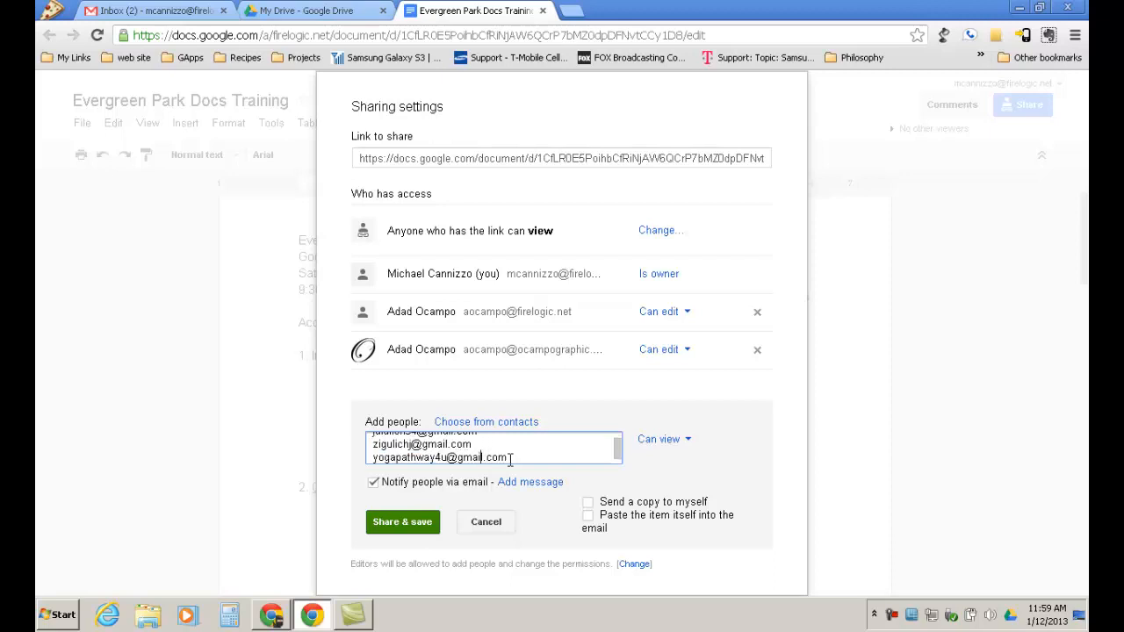
{"action": "key", "text": "Down"}
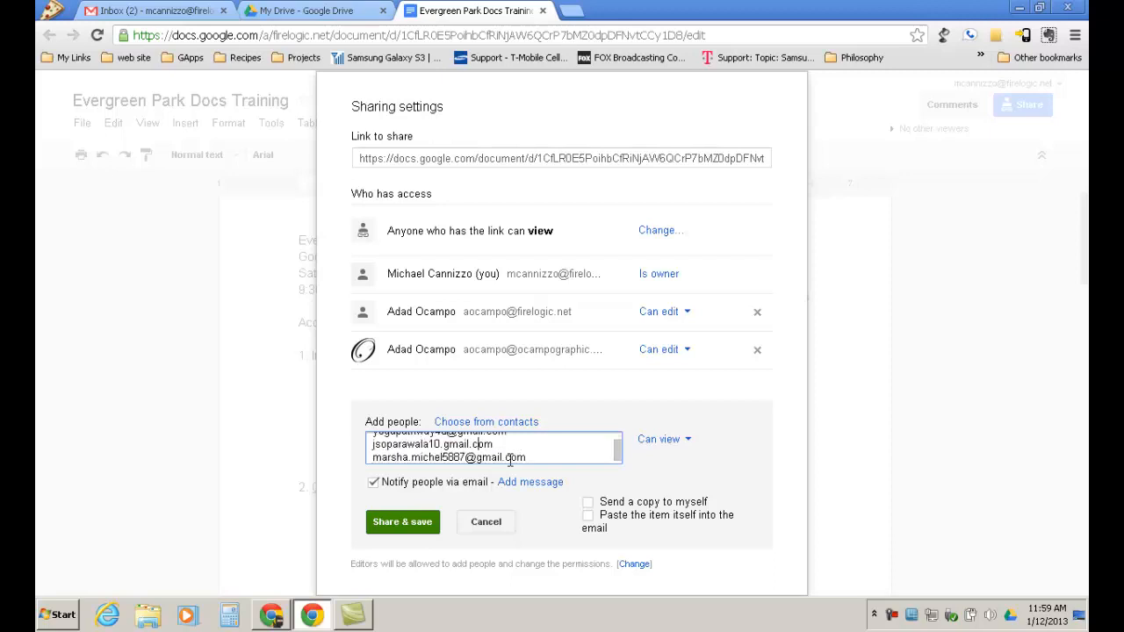
{"action": "key", "text": "Up"}
{"action": "key", "text": "Left"}
{"action": "key", "text": "Left"}
{"action": "key", "text": "Left"}
{"action": "key", "text": "Left"}
{"action": "key", "text": "Left"}
{"action": "key", "text": "Left"}
{"action": "key", "text": "BackSpace"}
{"action": "type", "text": "@"}
Share with the corrected addresses, confirm sharing outside the organization, and close sharing settings.
{"action": "left_click", "coordinate": [413, 524]}
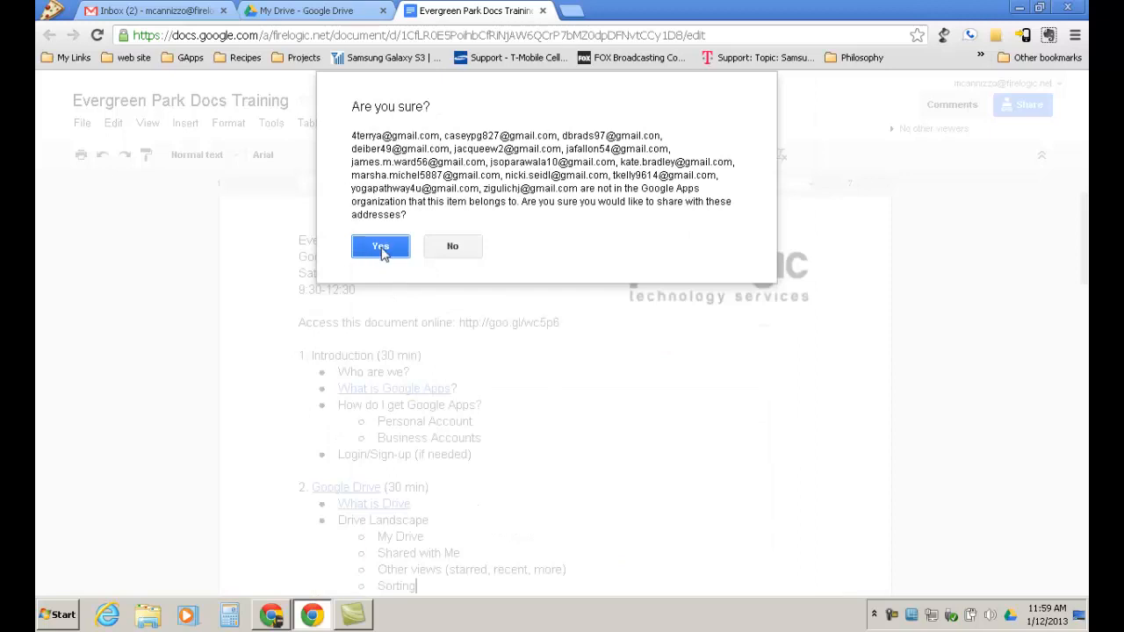
{"action": "left_click", "coordinate": [380, 247]}
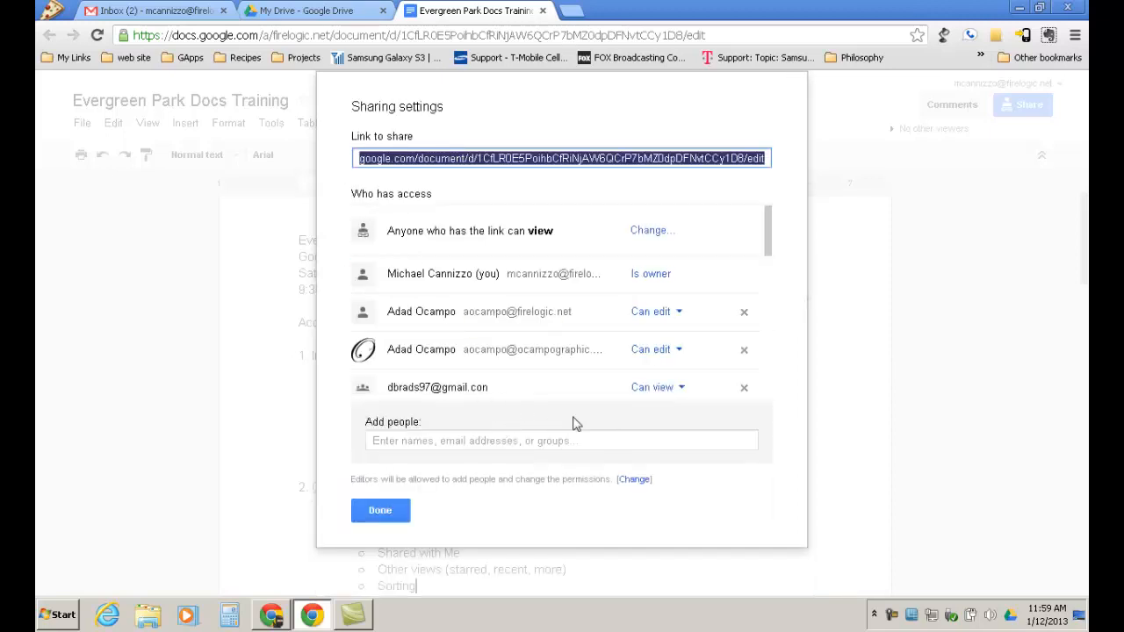
{"action": "left_click_drag", "start_coordinate": [768, 244], "coordinate": [761, 402]}
{"action": "left_click", "coordinate": [381, 510]}
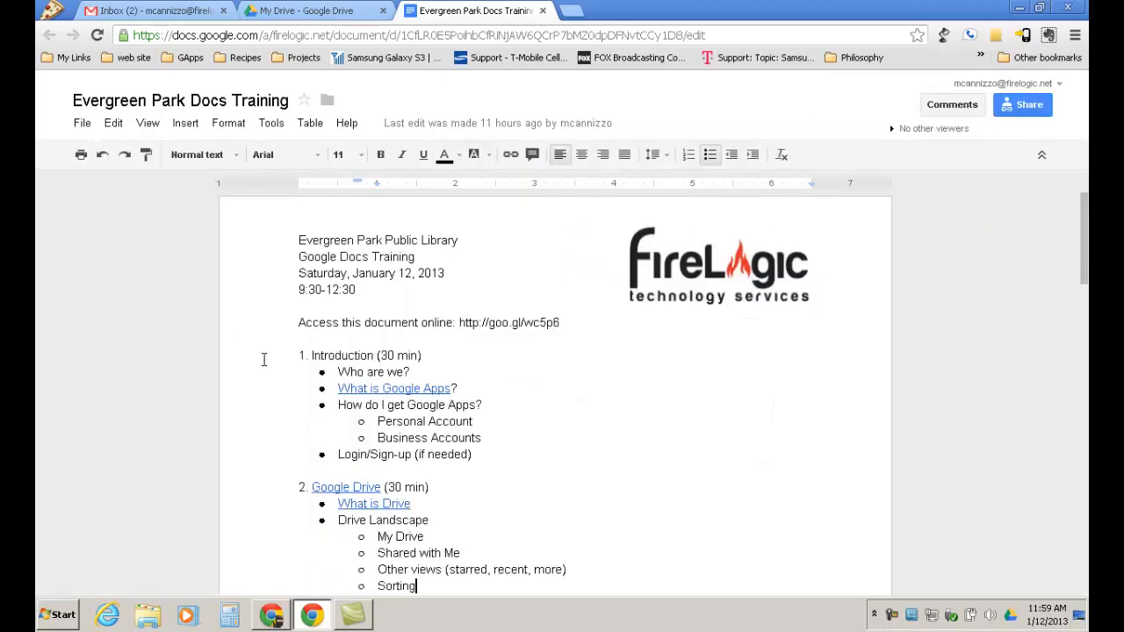
Switch to Google Drive and display the Shared with me file list.
{"action": "left_click", "coordinate": [301, 13]}
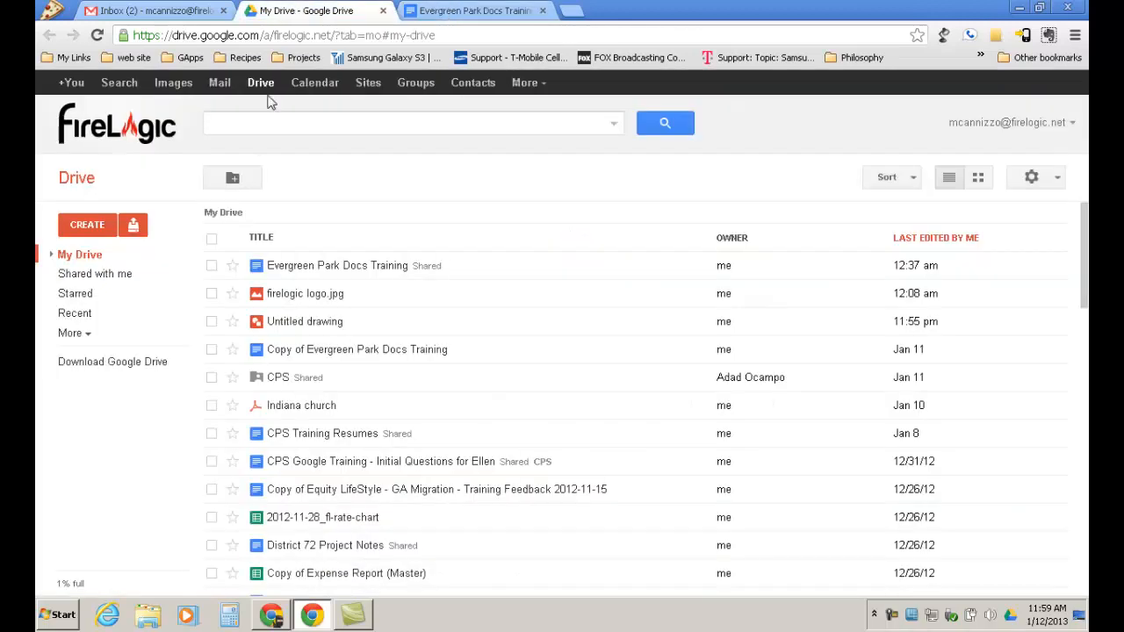
{"action": "left_click", "coordinate": [93, 273]}
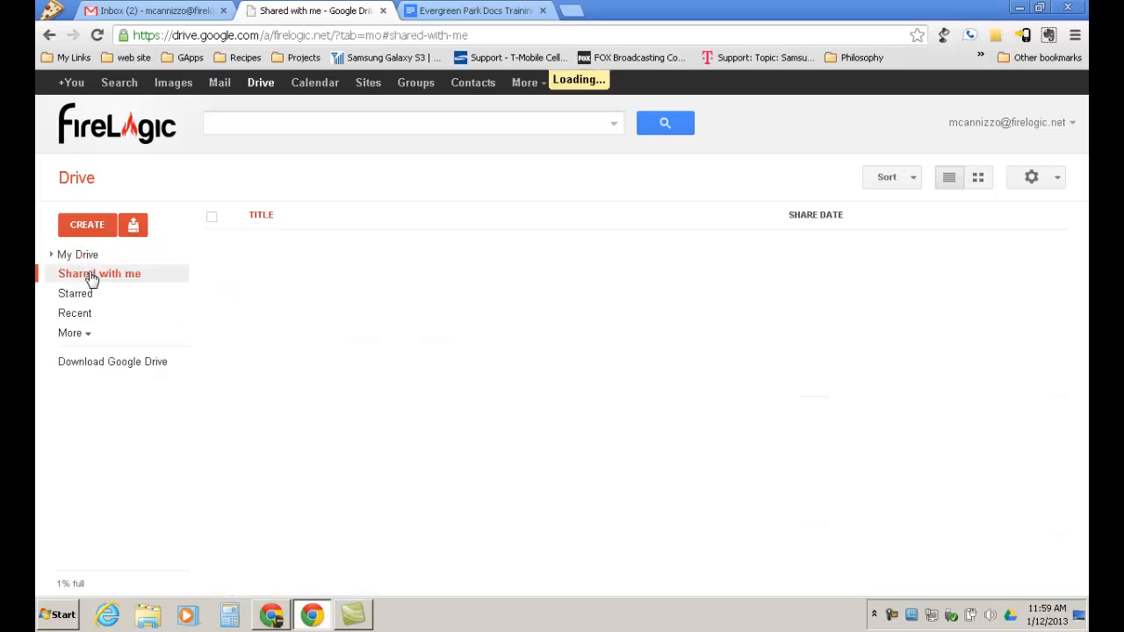
{"action": "left_click", "coordinate": [89, 257]}
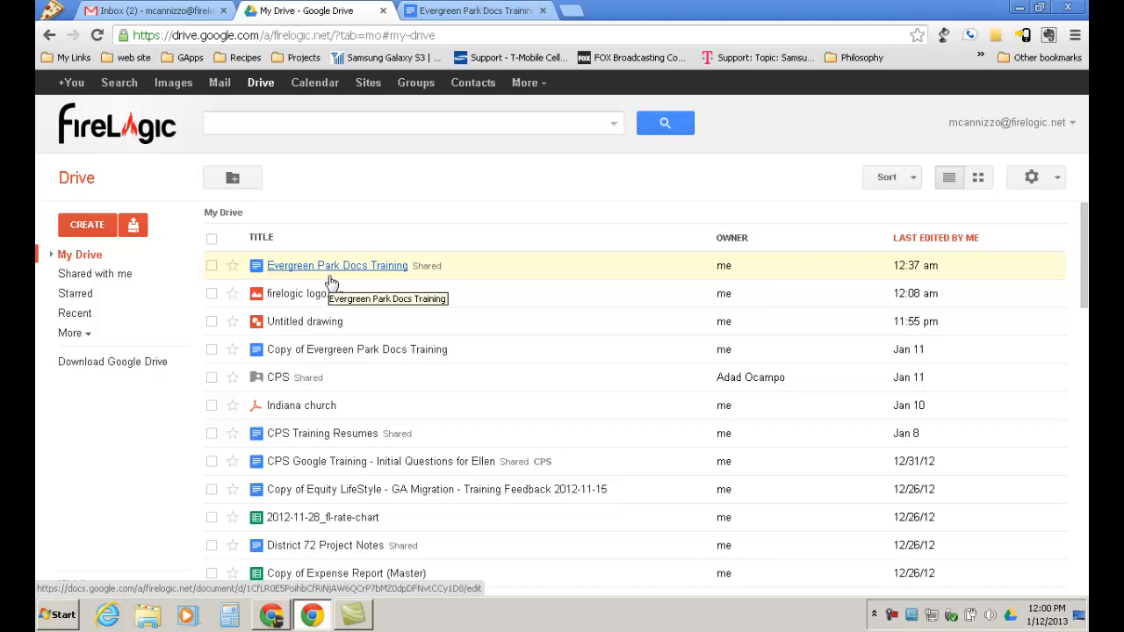
{"action": "left_click", "coordinate": [84, 278]}
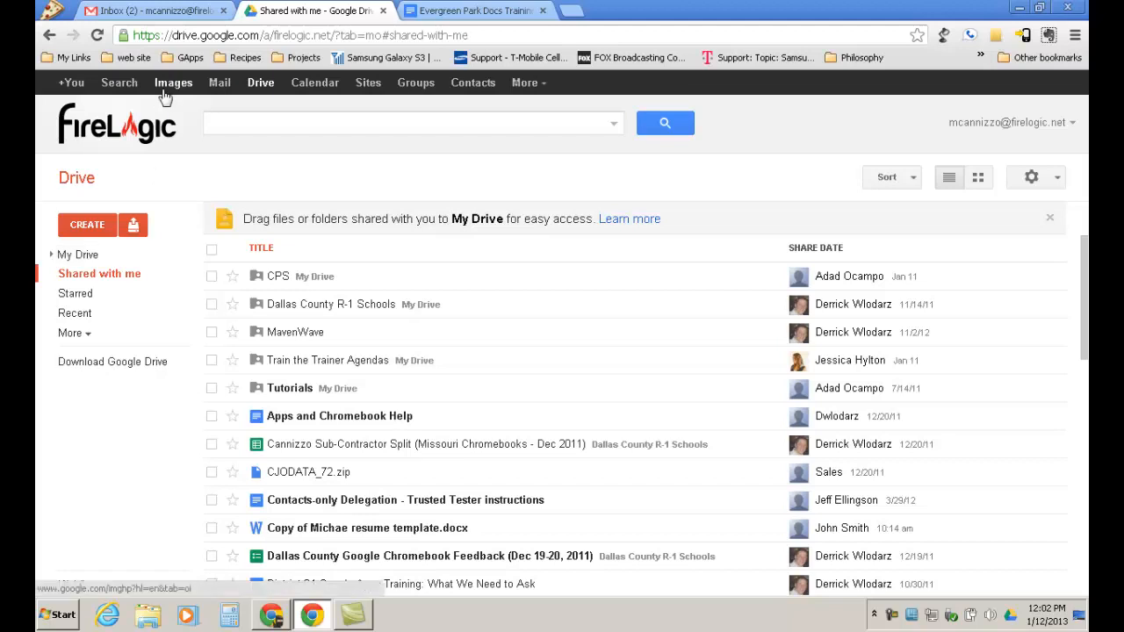
Switch to the Gmail Inbox tab.
{"action": "left_click", "coordinate": [168, 11]}
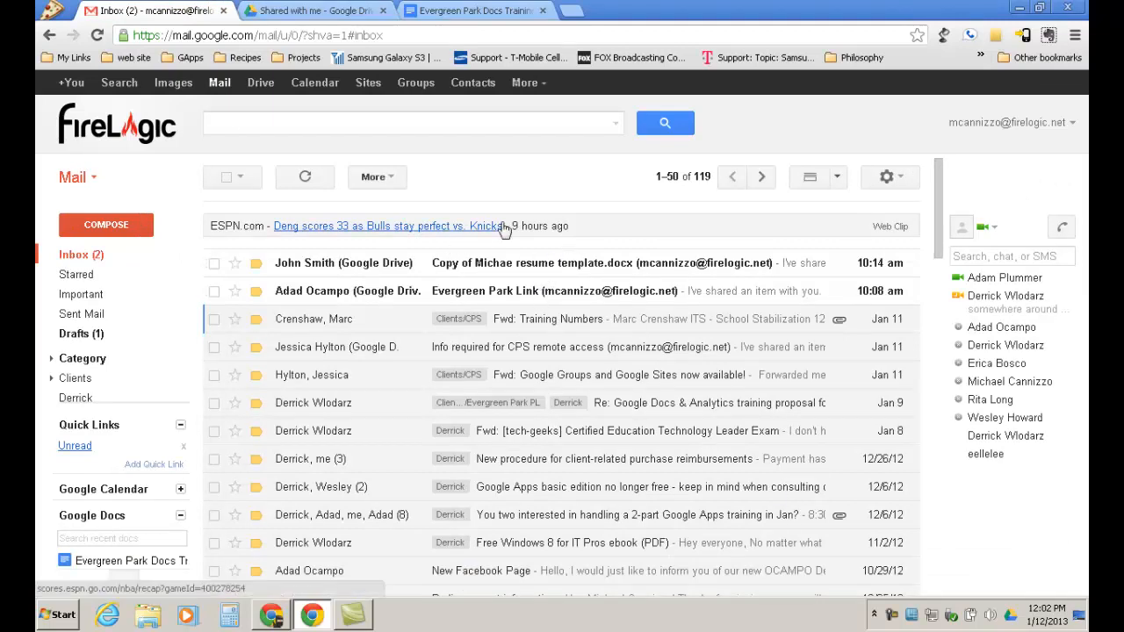
Check the sign-up form and response sheet, then return to the Evergreen Park Docs Training document.
{"action": "left_click", "coordinate": [272, 615]}
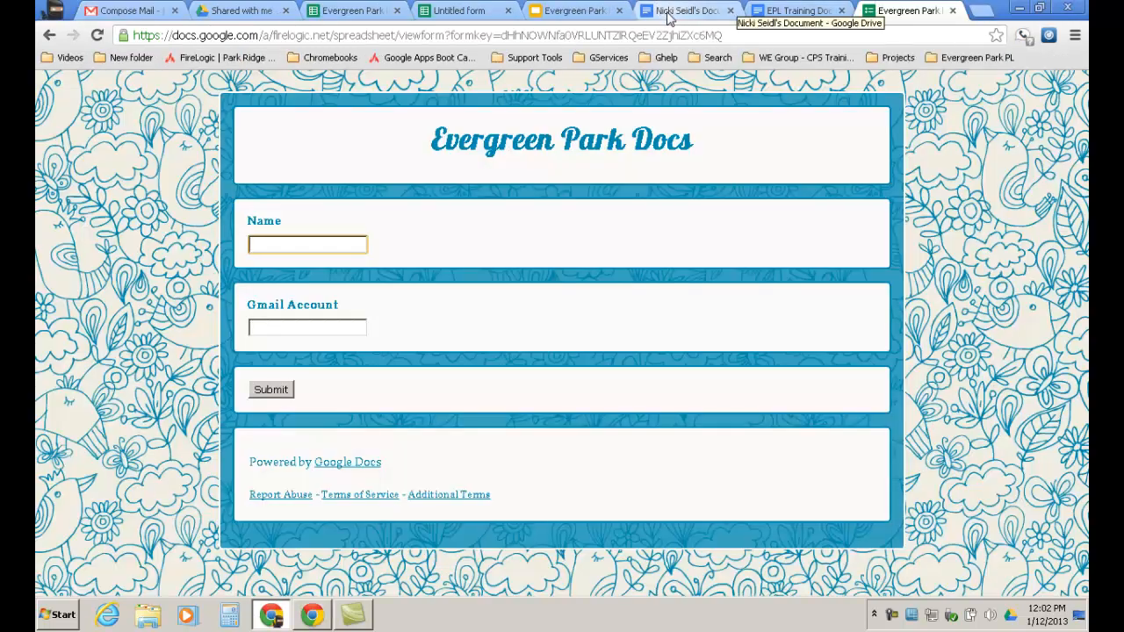
{"action": "left_click", "coordinate": [351, 9]}
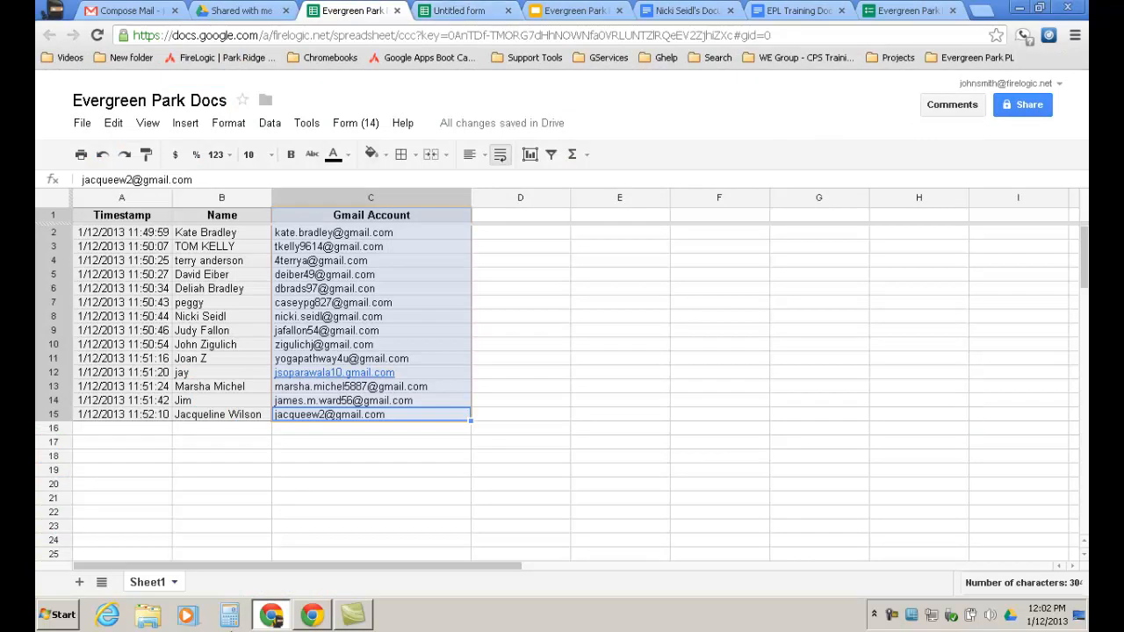
{"action": "left_click", "coordinate": [312, 615]}
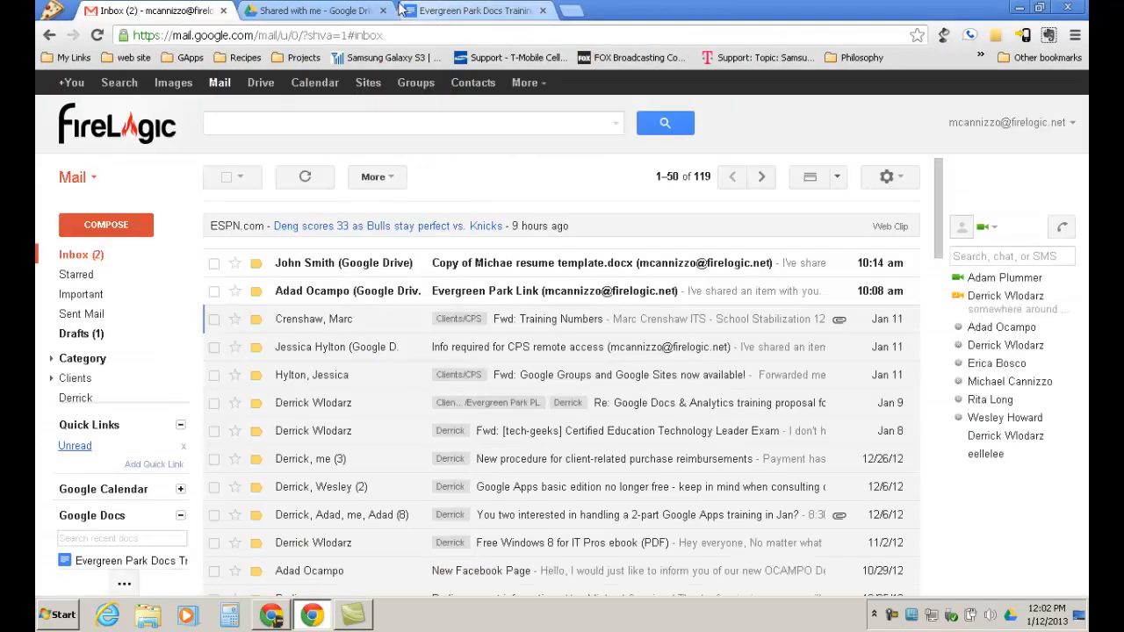
{"action": "left_click", "coordinate": [468, 9]}
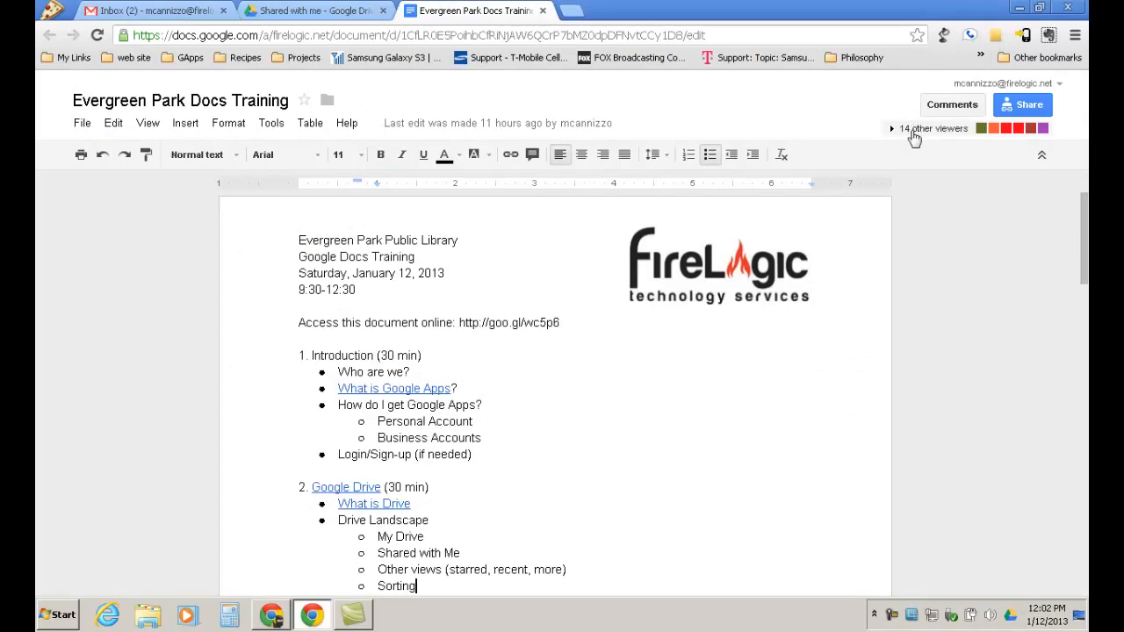
{"action": "left_click", "coordinate": [891, 128]}
{"action": "left_click_drag", "start_coordinate": [1085, 191], "coordinate": [1088, 404]}
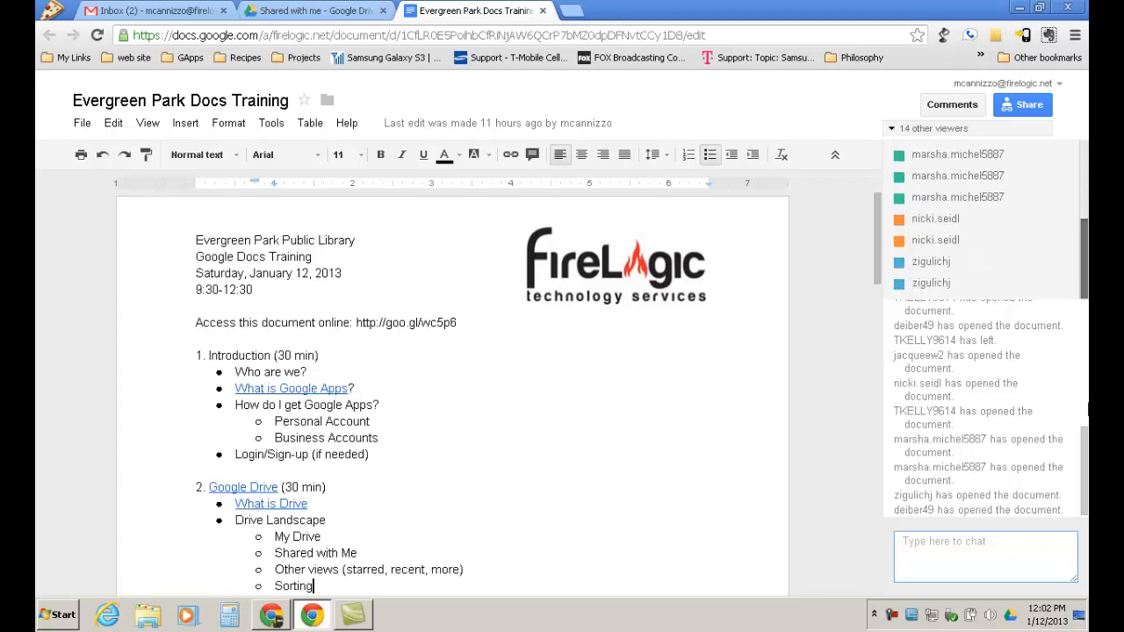
{"action": "left_click_drag", "start_coordinate": [1087, 298], "coordinate": [1081, 182]}
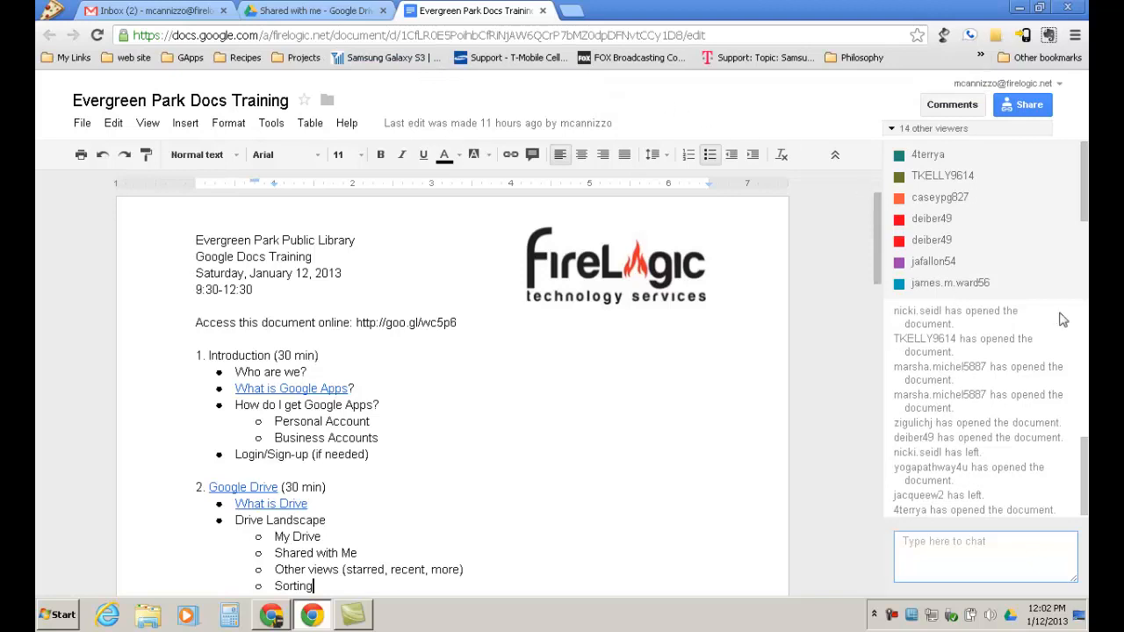
{"action": "left_click", "coordinate": [1034, 545]}
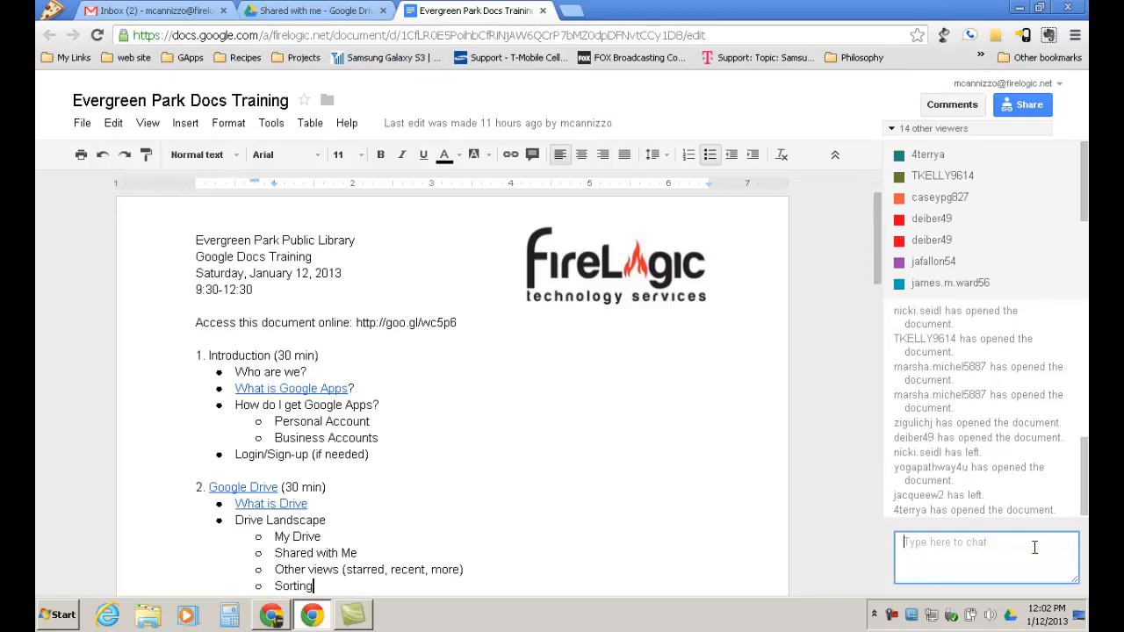
Post 'Hello Everyone' in the document chat, then toggle the viewers panel and check the What is Google Apps link.
{"action": "type", "text": "Hello Everyone"}
{"action": "key", "text": "Return"}
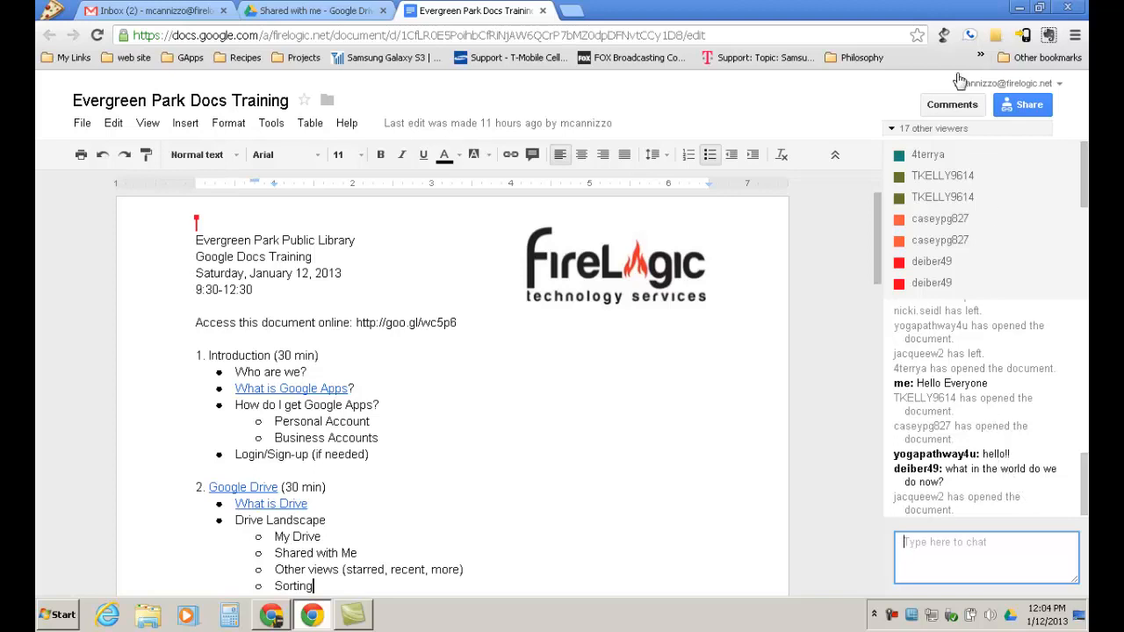
{"action": "left_click", "coordinate": [907, 133]}
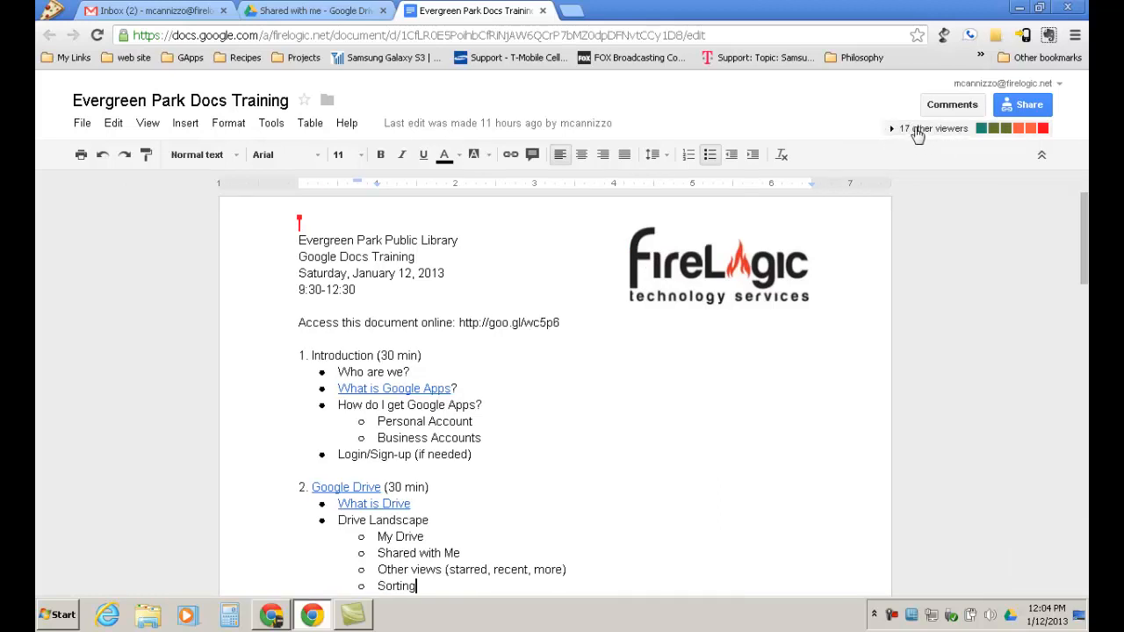
{"action": "left_click", "coordinate": [901, 132]}
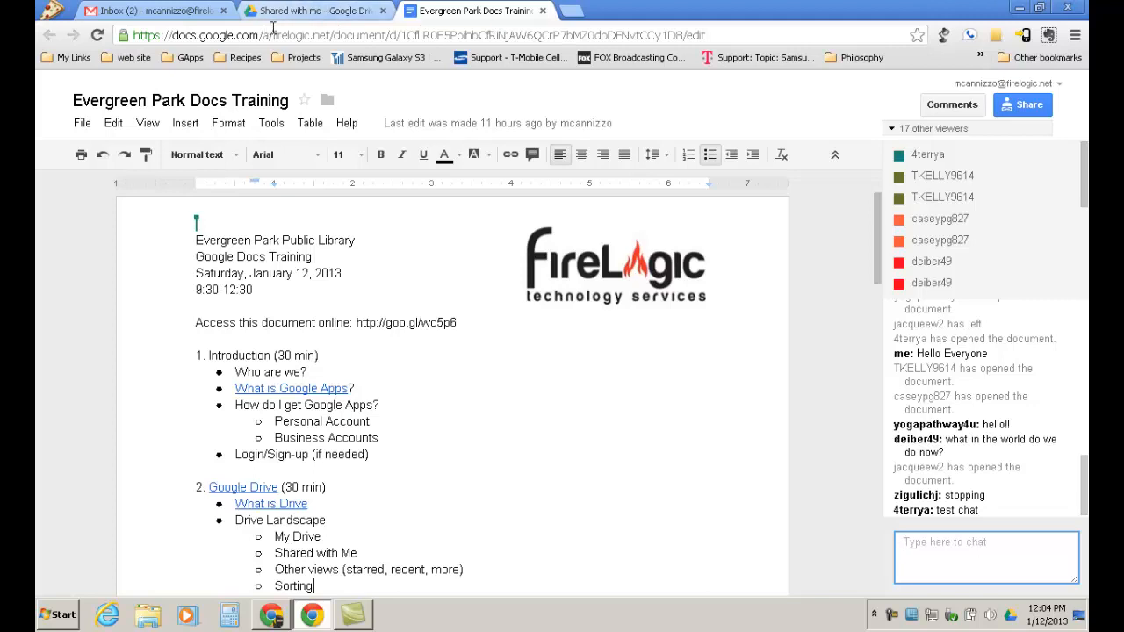
{"action": "left_click", "coordinate": [303, 389]}
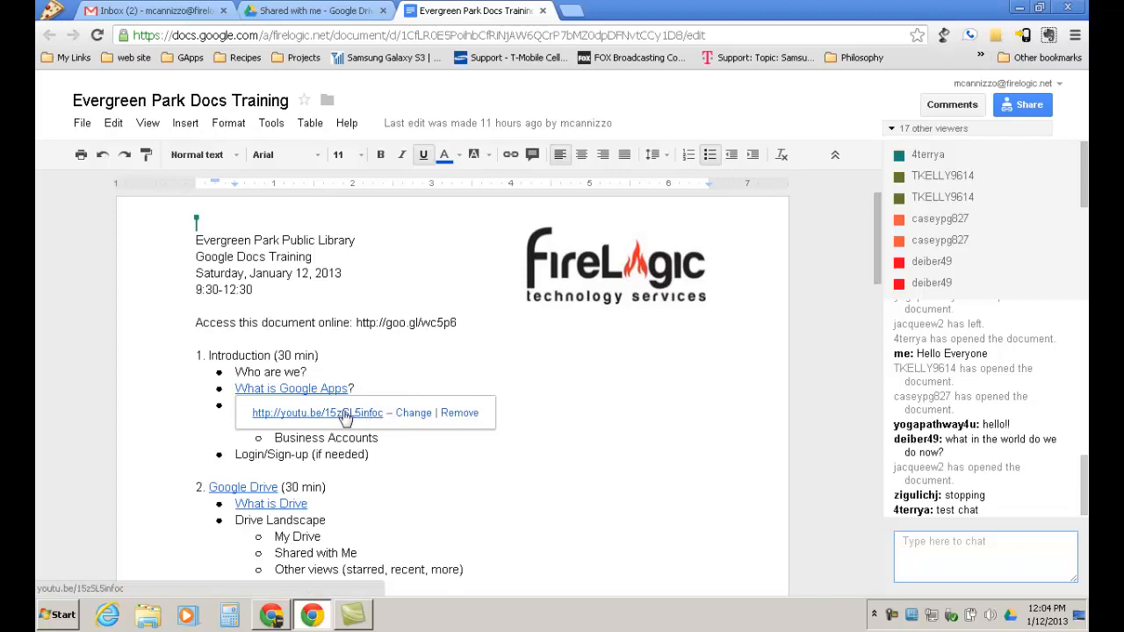
{"action": "left_click", "coordinate": [365, 372]}
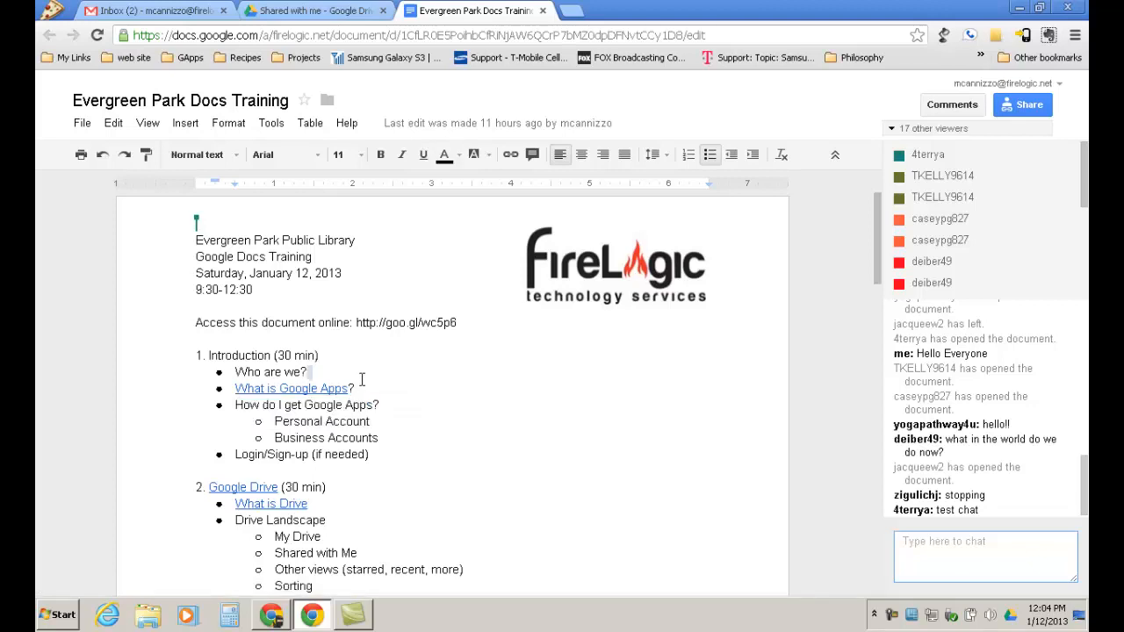
Scroll the training outline down to the Spreadsheets section, then switch to the Shared with me tab.
{"action": "scroll", "coordinate": [424, 395], "scroll_direction": "down", "scroll_amount": 5}
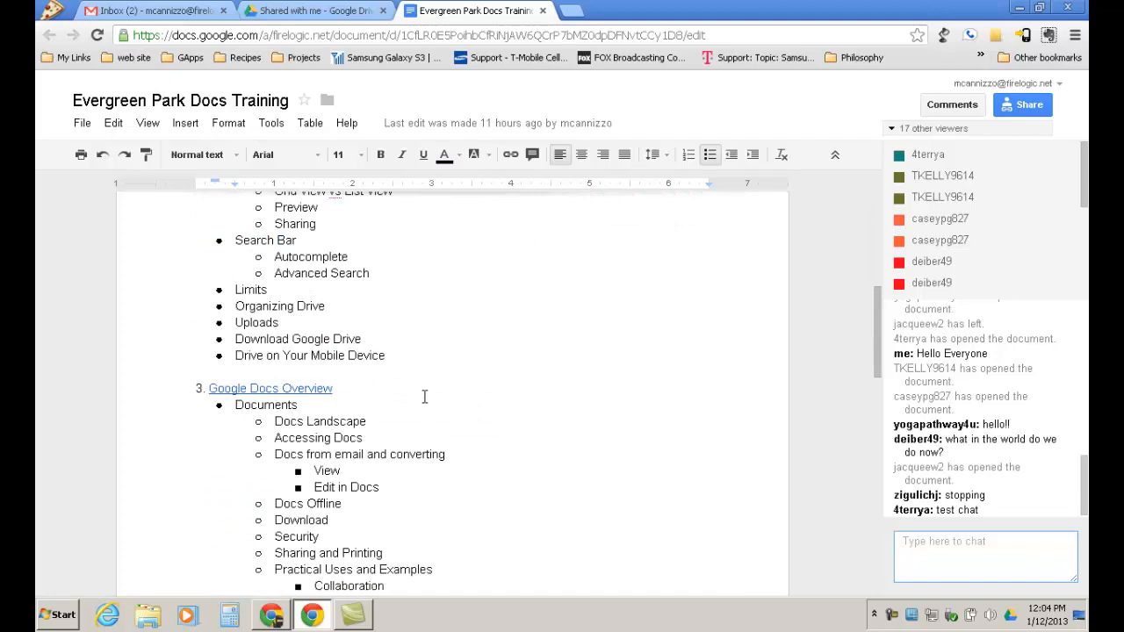
{"action": "scroll", "coordinate": [425, 398], "scroll_direction": "down", "scroll_amount": 1}
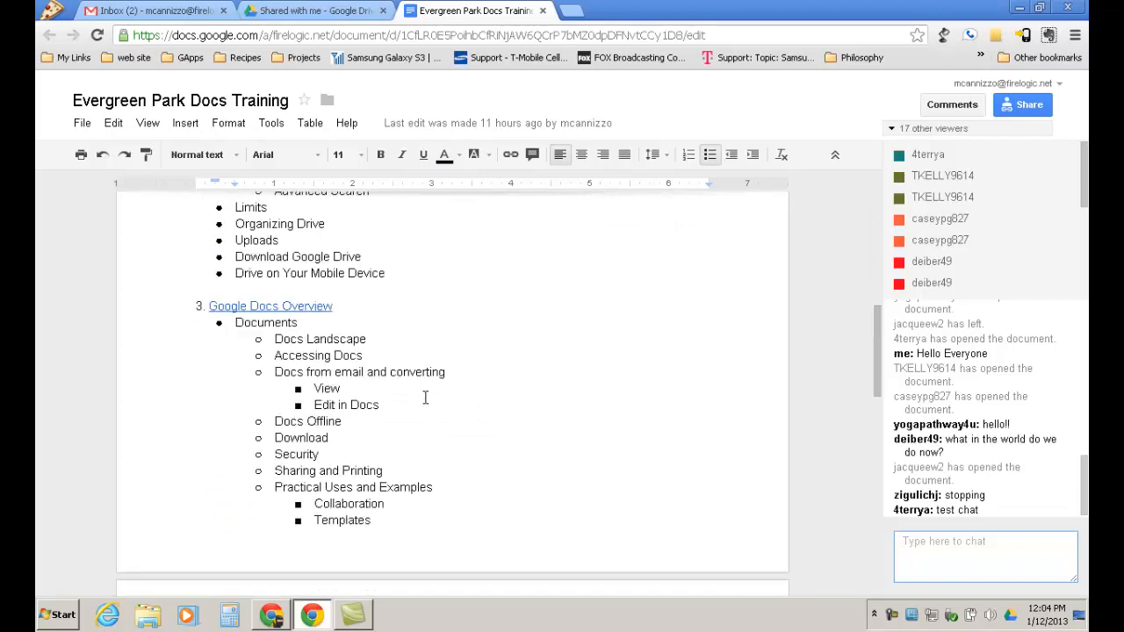
{"action": "scroll", "coordinate": [425, 398], "scroll_direction": "down", "scroll_amount": 4}
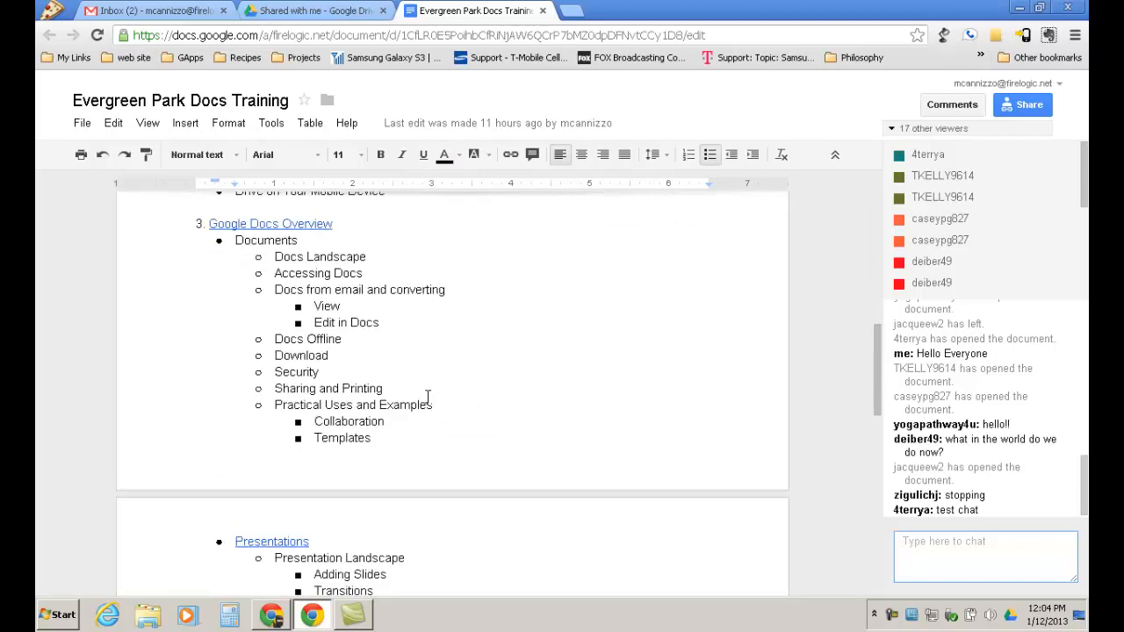
{"action": "scroll", "coordinate": [428, 397], "scroll_direction": "down", "scroll_amount": 1}
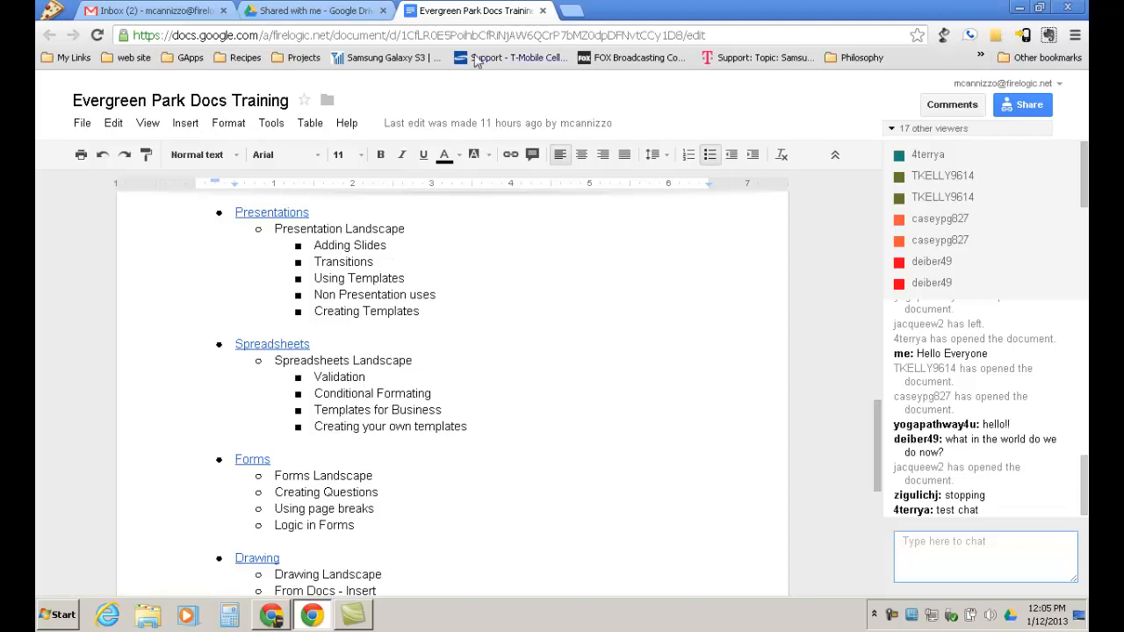
{"action": "left_click", "coordinate": [322, 11]}
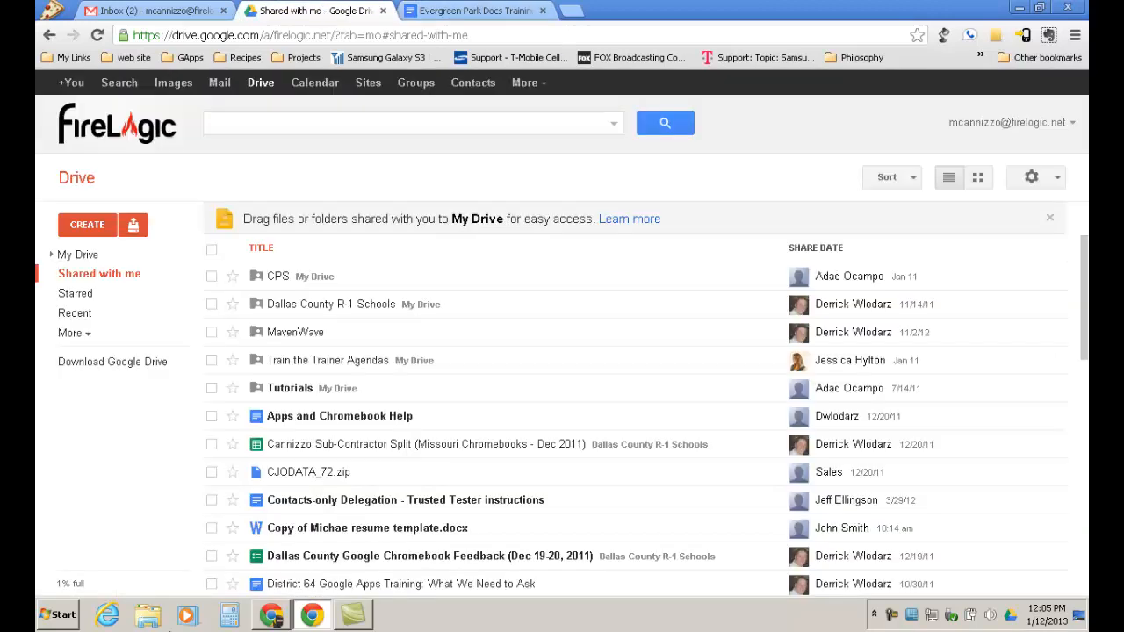
Close the six leftover spreadsheet, form and document tabs in the second Chrome window.
{"action": "left_click", "coordinate": [288, 617]}
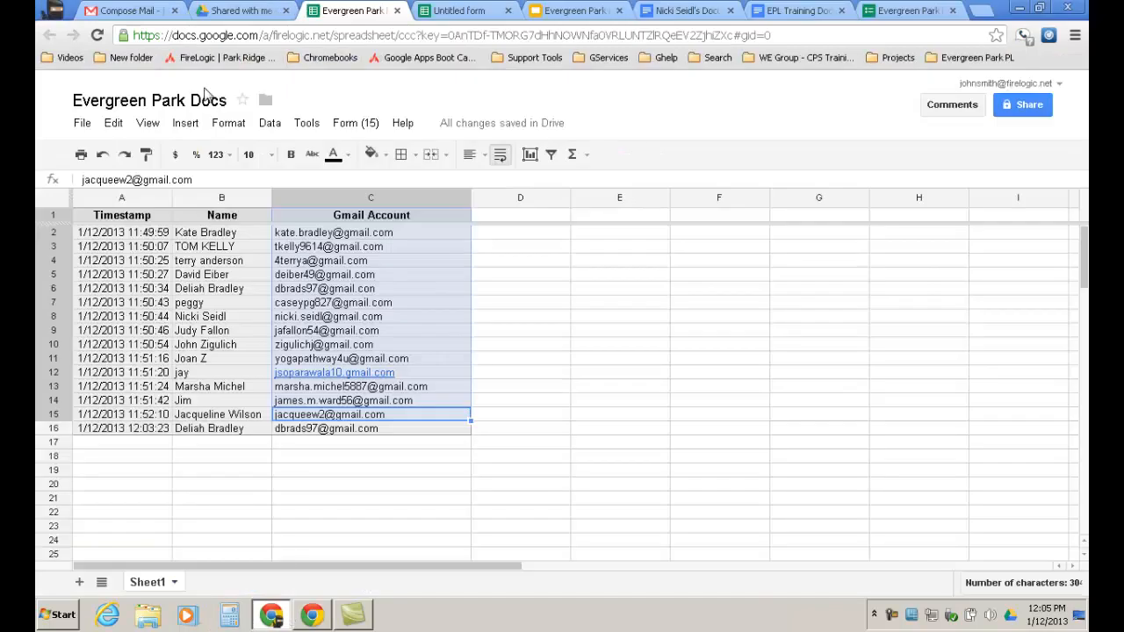
{"action": "left_click", "coordinate": [398, 12]}
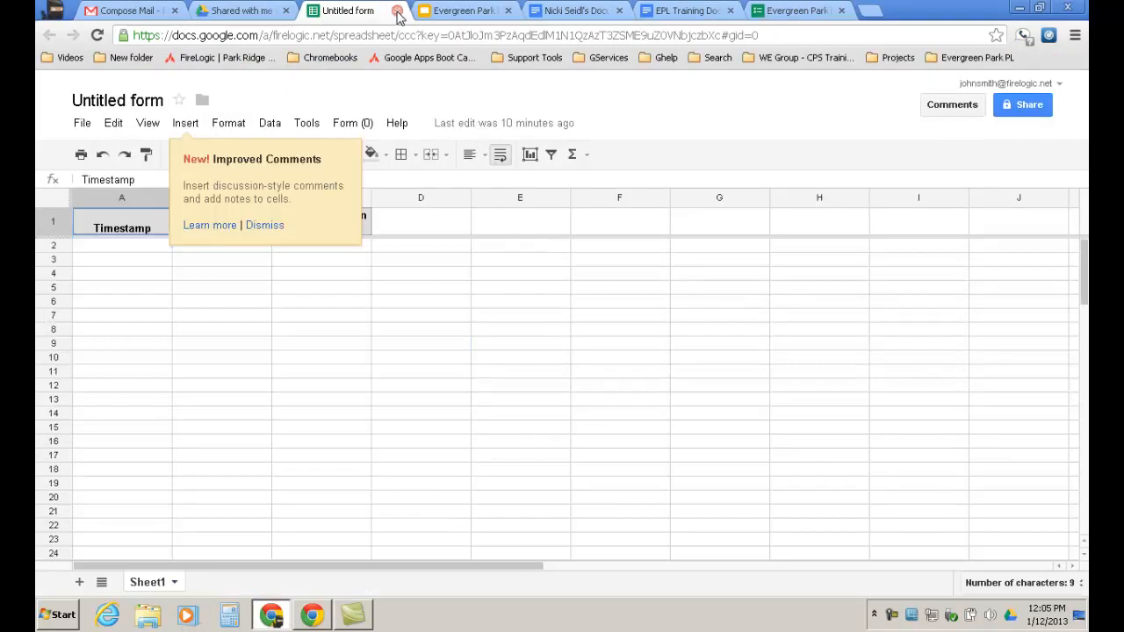
{"action": "left_click", "coordinate": [398, 12]}
{"action": "left_click", "coordinate": [398, 12]}
{"action": "left_click", "coordinate": [398, 12]}
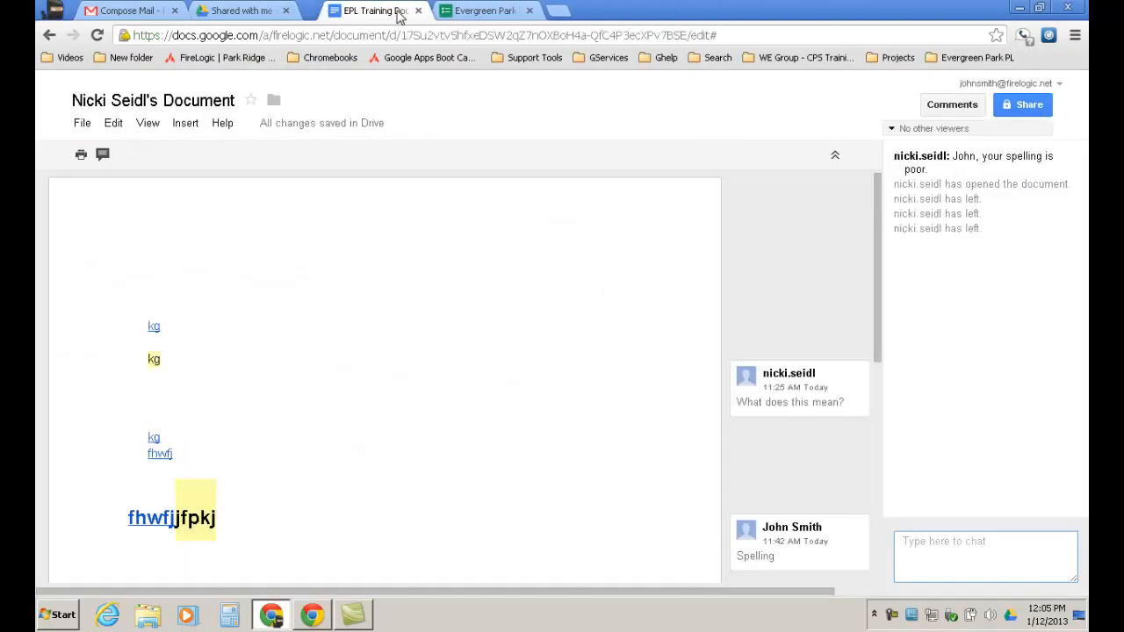
{"action": "left_click", "coordinate": [398, 12]}
{"action": "left_click", "coordinate": [398, 13]}
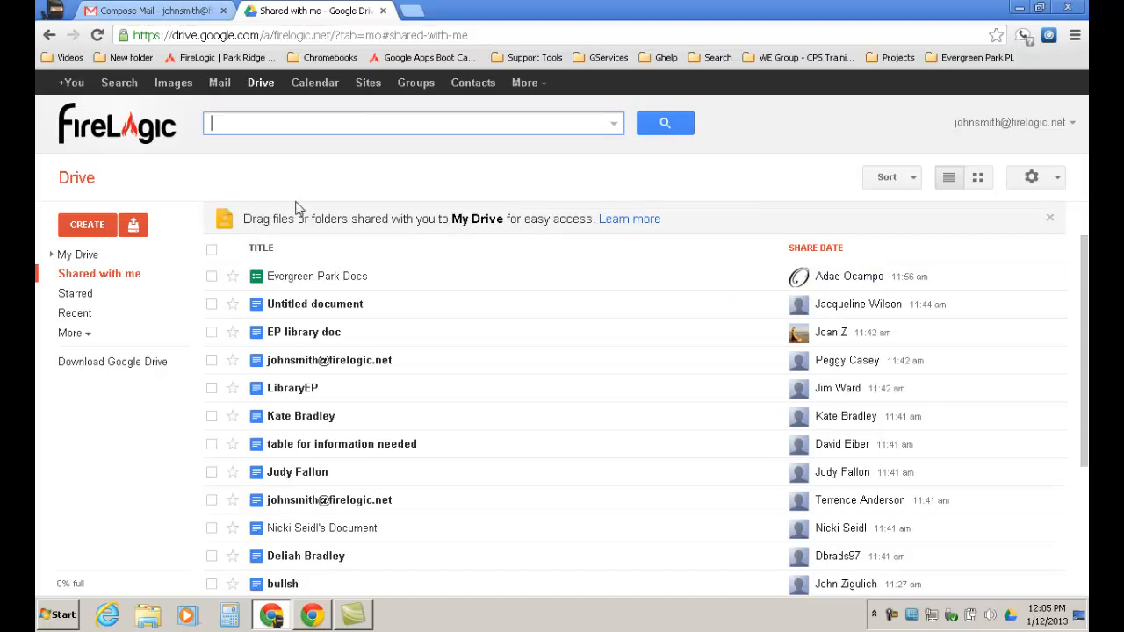
{"action": "left_click", "coordinate": [87, 226]}
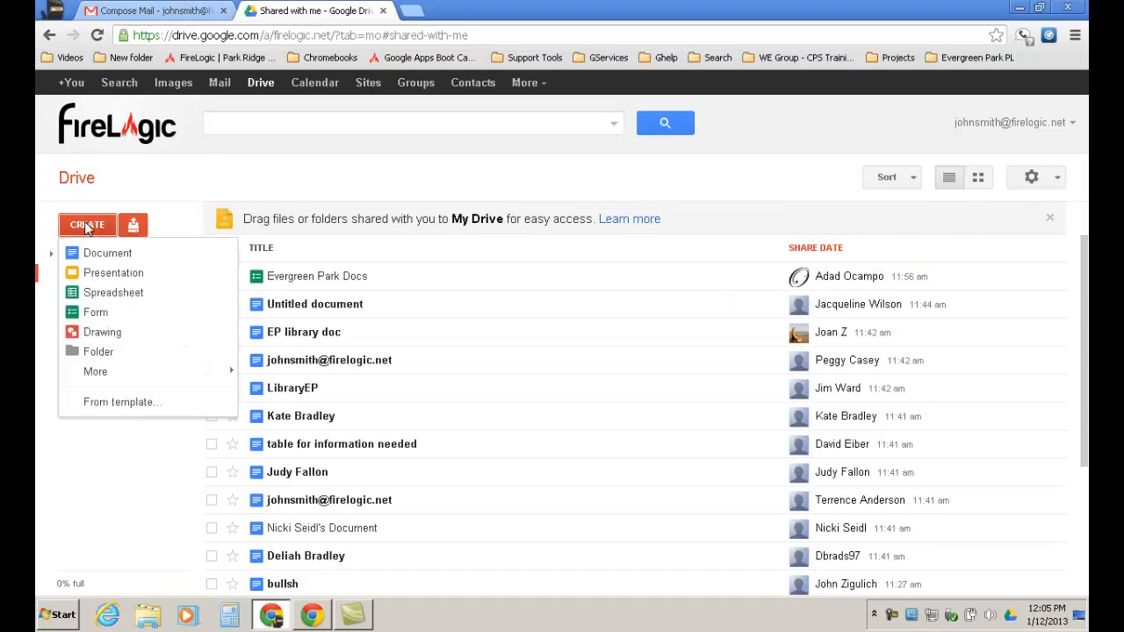
{"action": "left_click", "coordinate": [156, 176]}
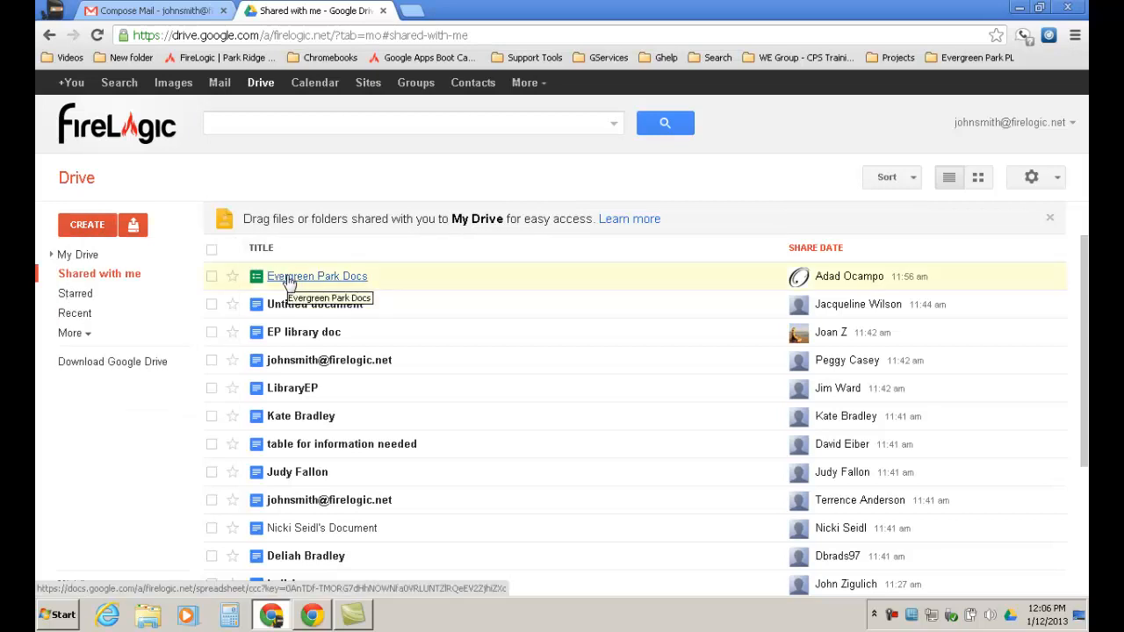
Open Evergreen Park Docs, then return to Drive and create a new blank spreadsheet.
{"action": "left_click", "coordinate": [290, 278]}
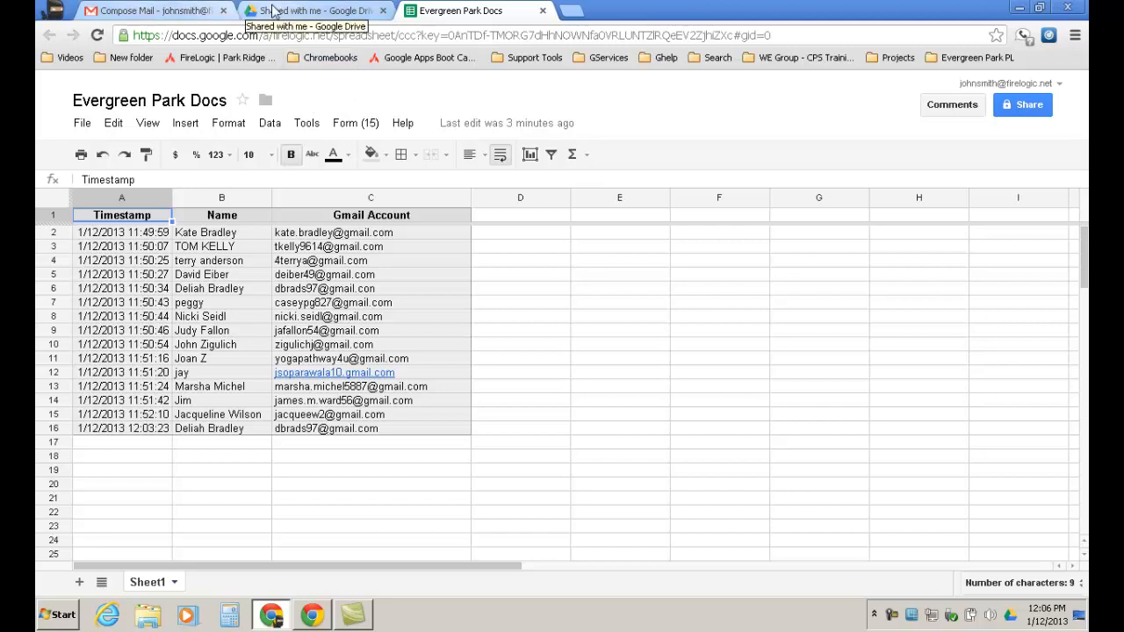
{"action": "left_click", "coordinate": [299, 11]}
{"action": "left_click", "coordinate": [88, 225]}
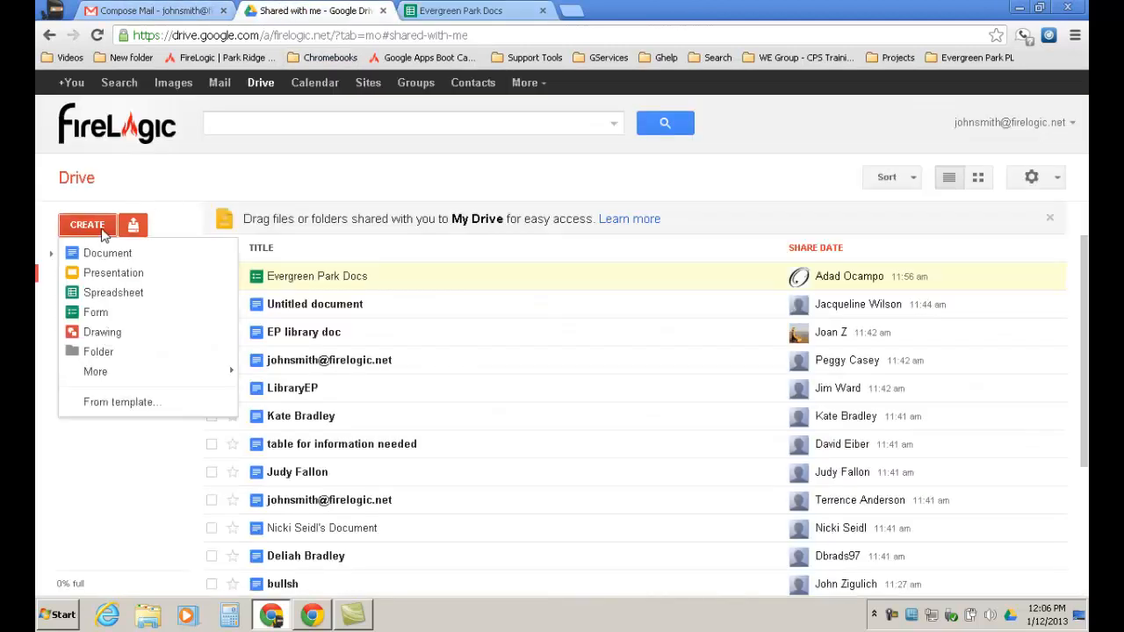
{"action": "left_click", "coordinate": [110, 295]}
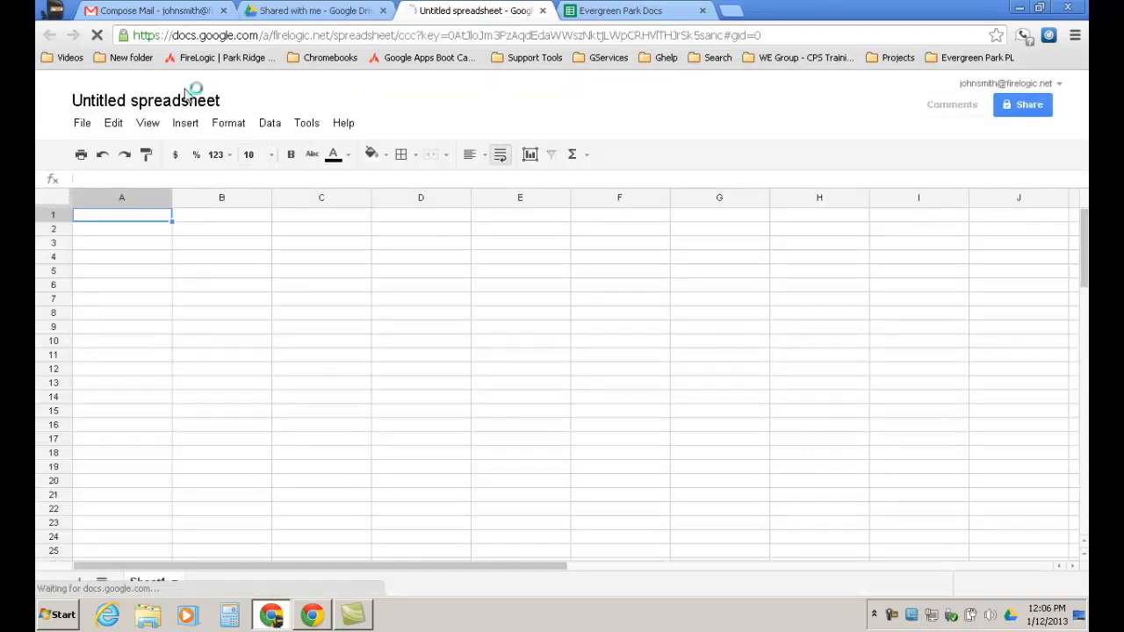
{"action": "left_click", "coordinate": [182, 102]}
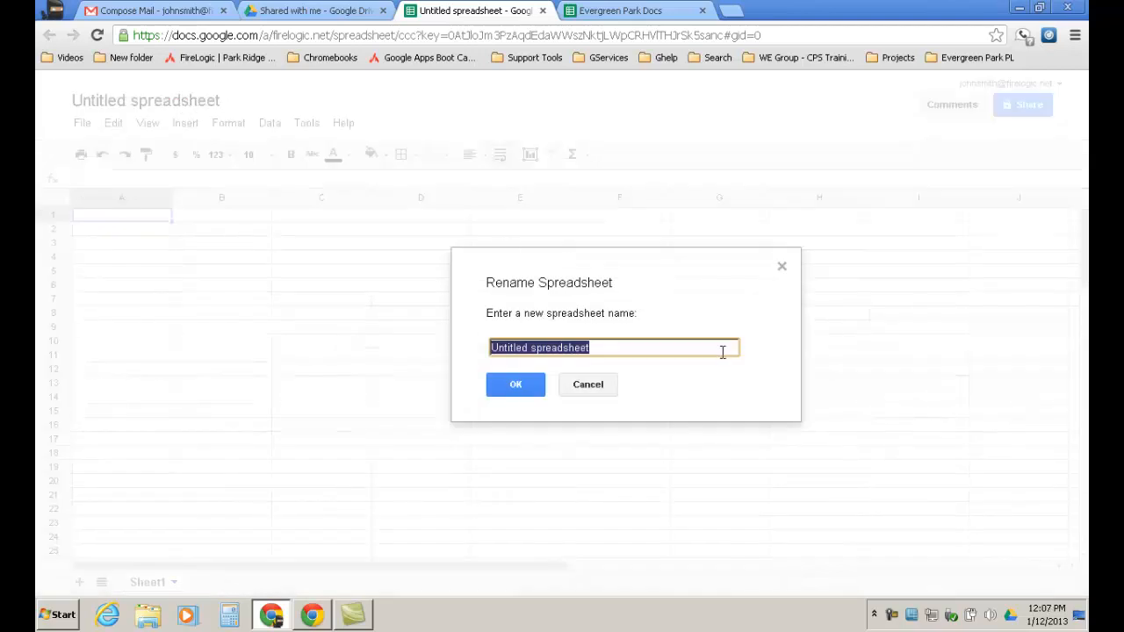
{"action": "type", "text": "Test Spreadsheet"}
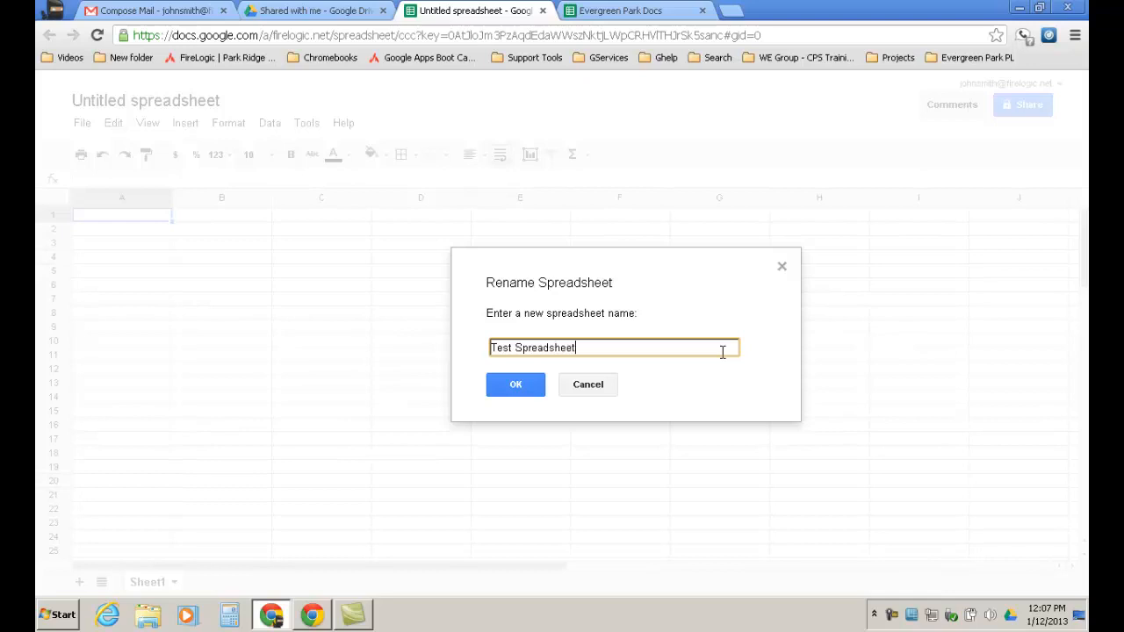
{"action": "key", "text": "Return"}
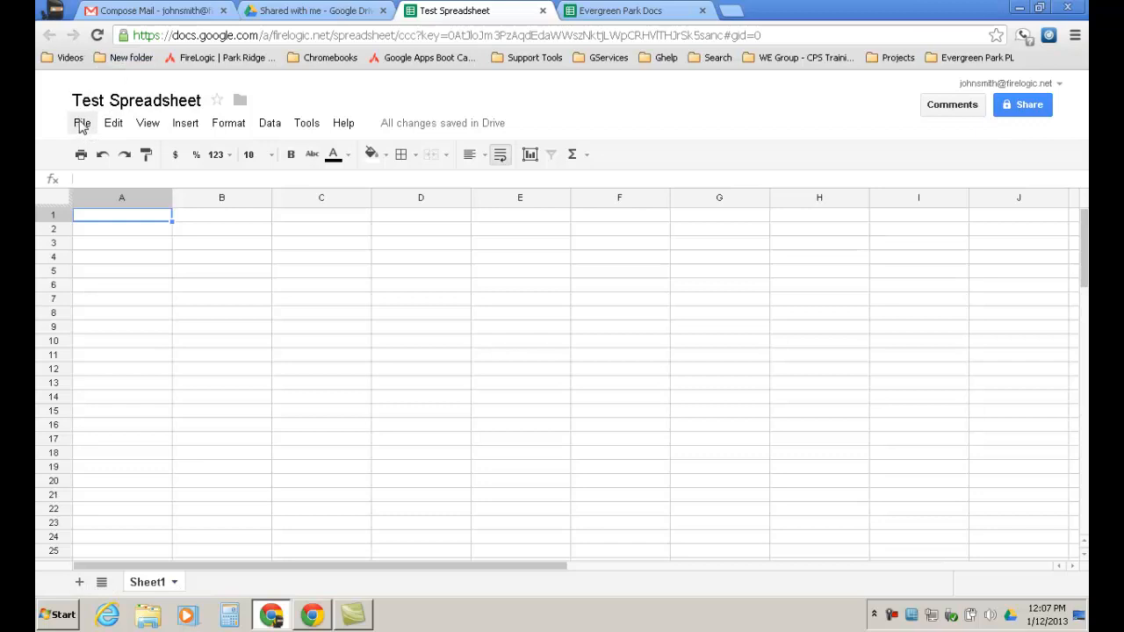
Open the spreadsheet's folder options and pick Training, then close without moving.
{"action": "left_click", "coordinate": [243, 103]}
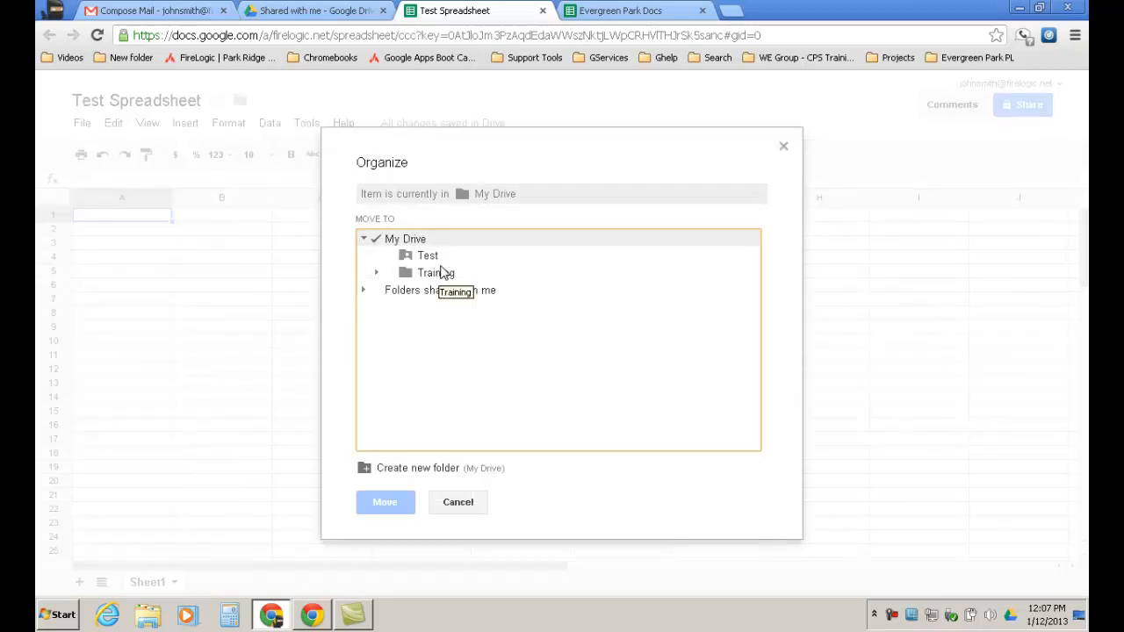
{"action": "left_click", "coordinate": [430, 273]}
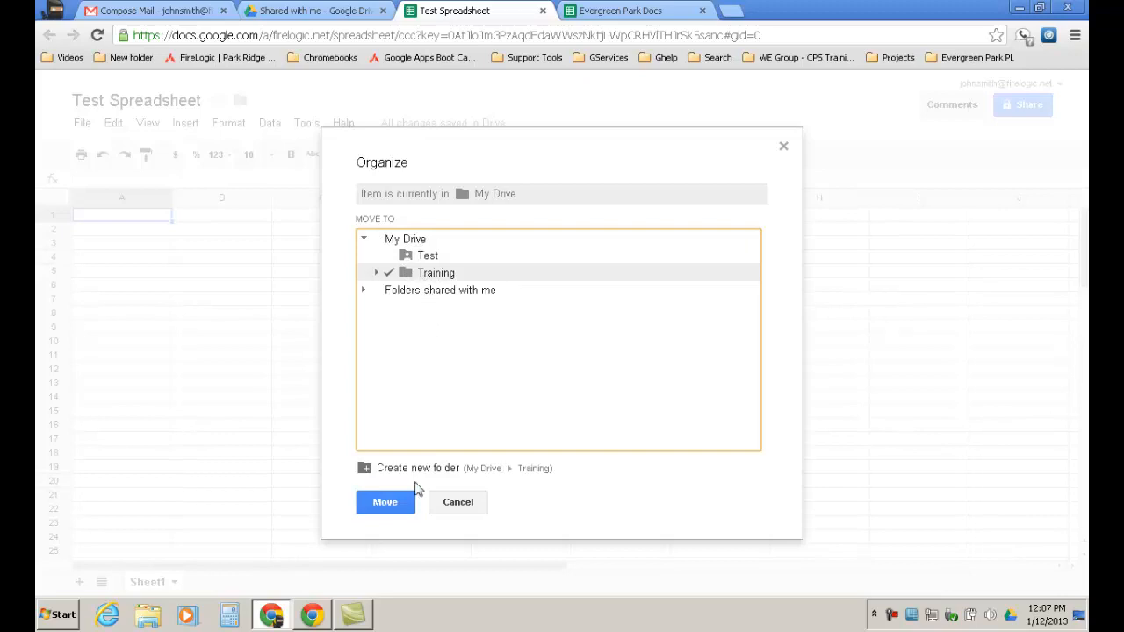
{"action": "left_click", "coordinate": [453, 501]}
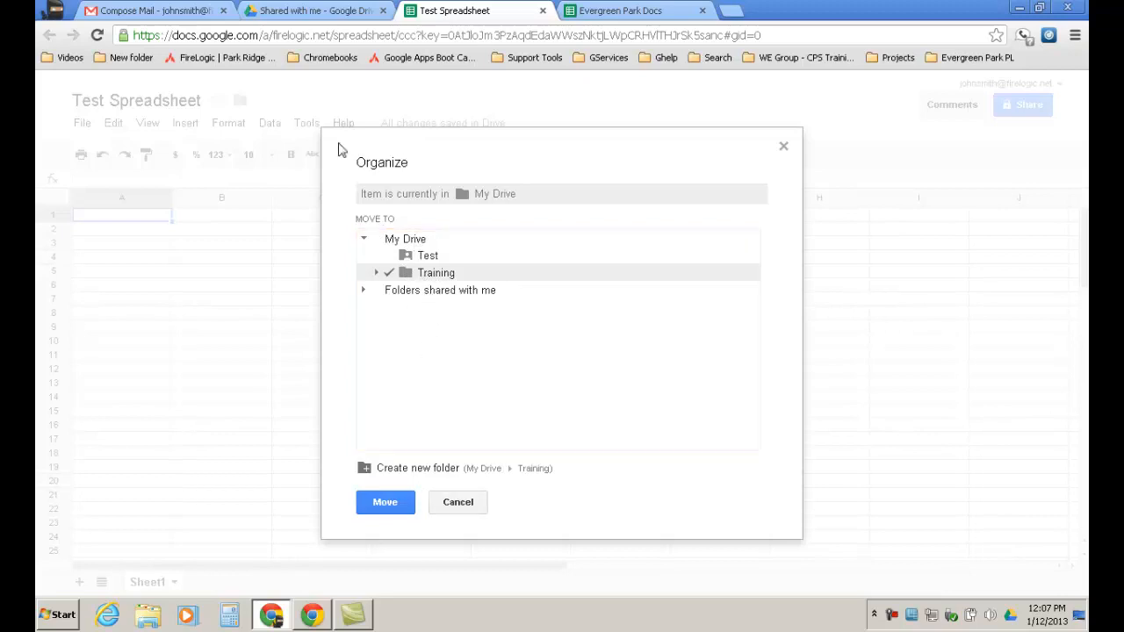
{"action": "left_click", "coordinate": [460, 502]}
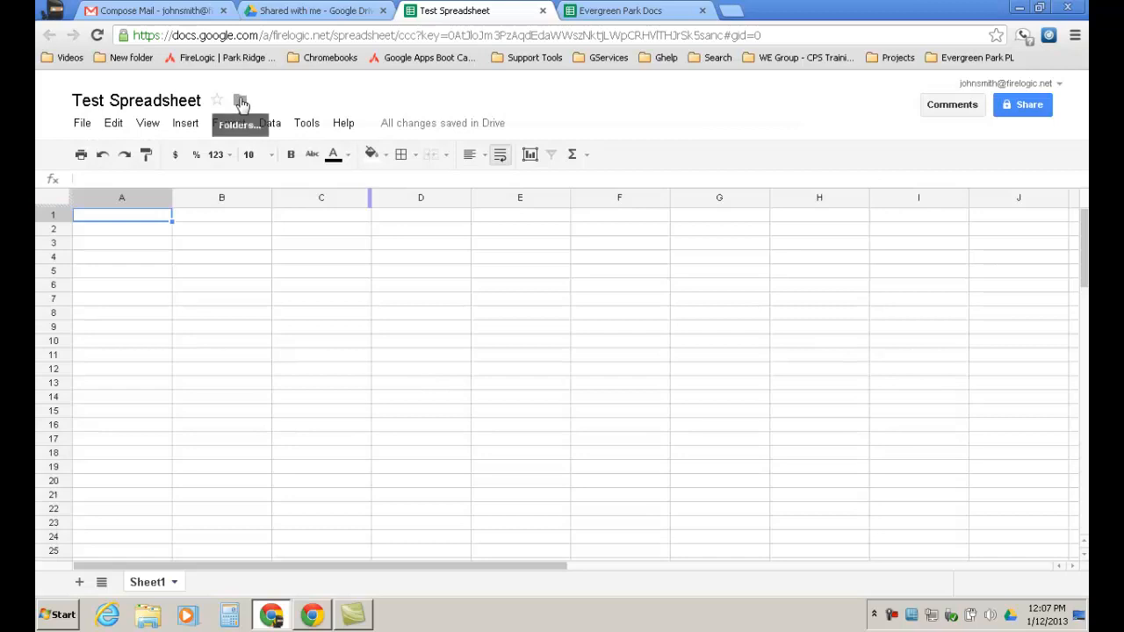
Select the Test and Training folders, leaving Help Docs unchecked, and move the spreadsheet.
{"action": "left_click", "coordinate": [240, 102]}
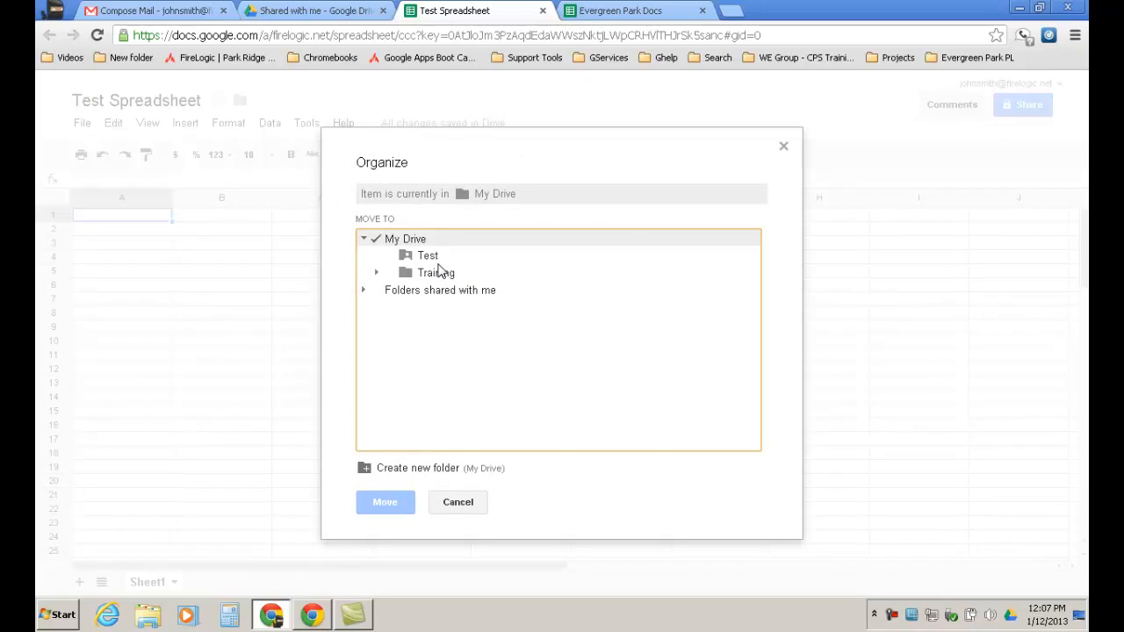
{"action": "left_click", "coordinate": [379, 274]}
{"action": "left_click", "coordinate": [435, 275]}
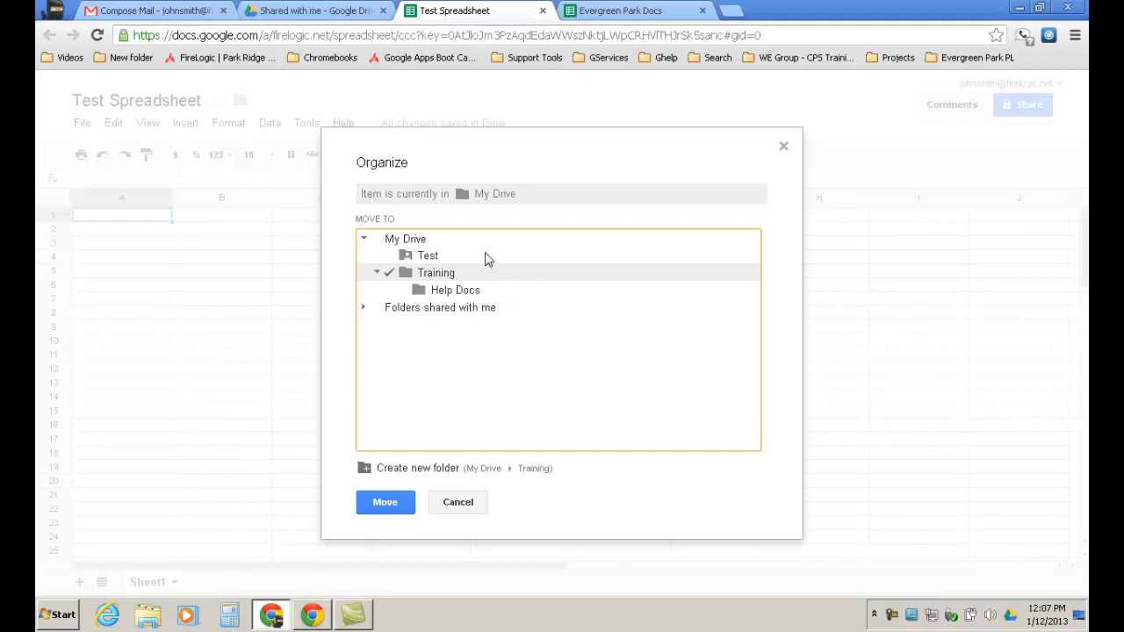
{"action": "left_click", "coordinate": [434, 258]}
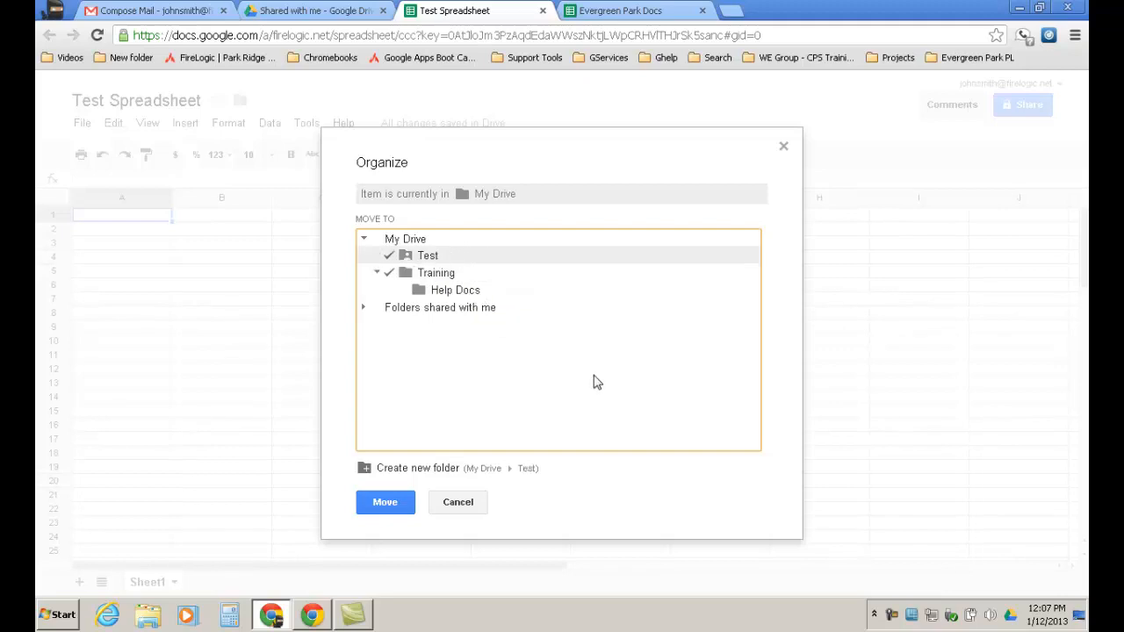
{"action": "left_click", "coordinate": [456, 293]}
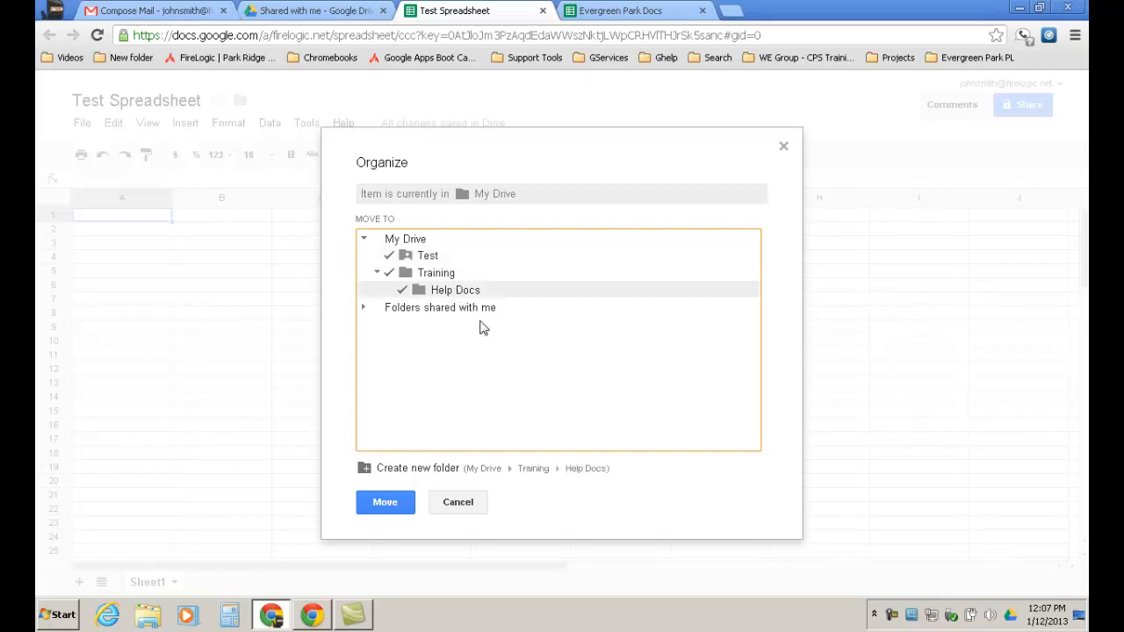
{"action": "left_click", "coordinate": [445, 274]}
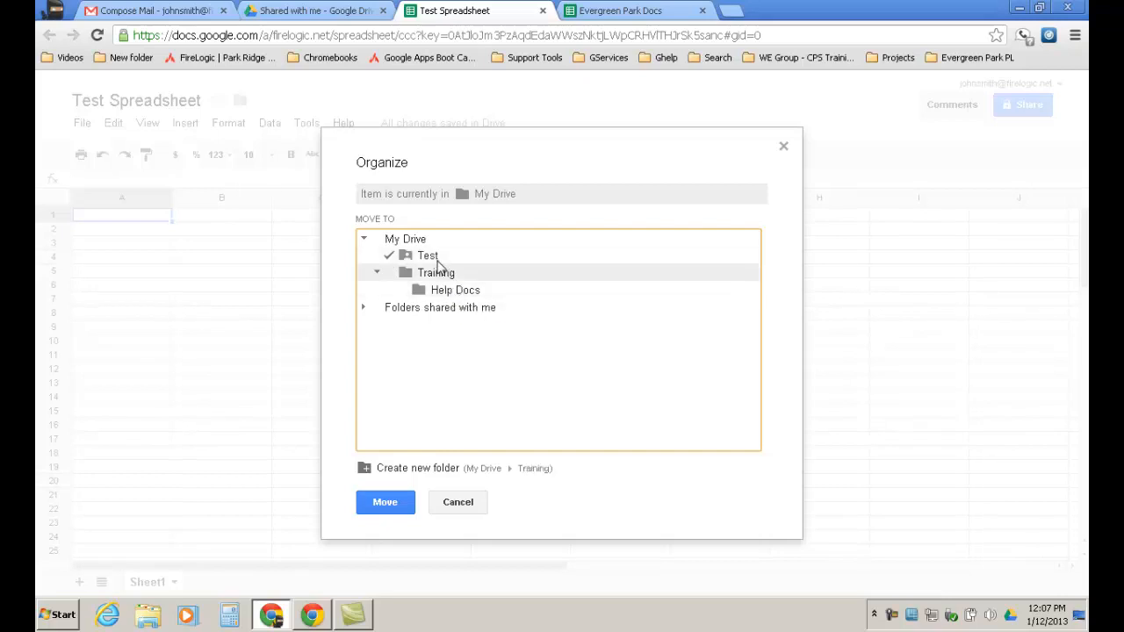
{"action": "left_click", "coordinate": [436, 258]}
{"action": "left_click", "coordinate": [439, 272]}
{"action": "left_click", "coordinate": [446, 292]}
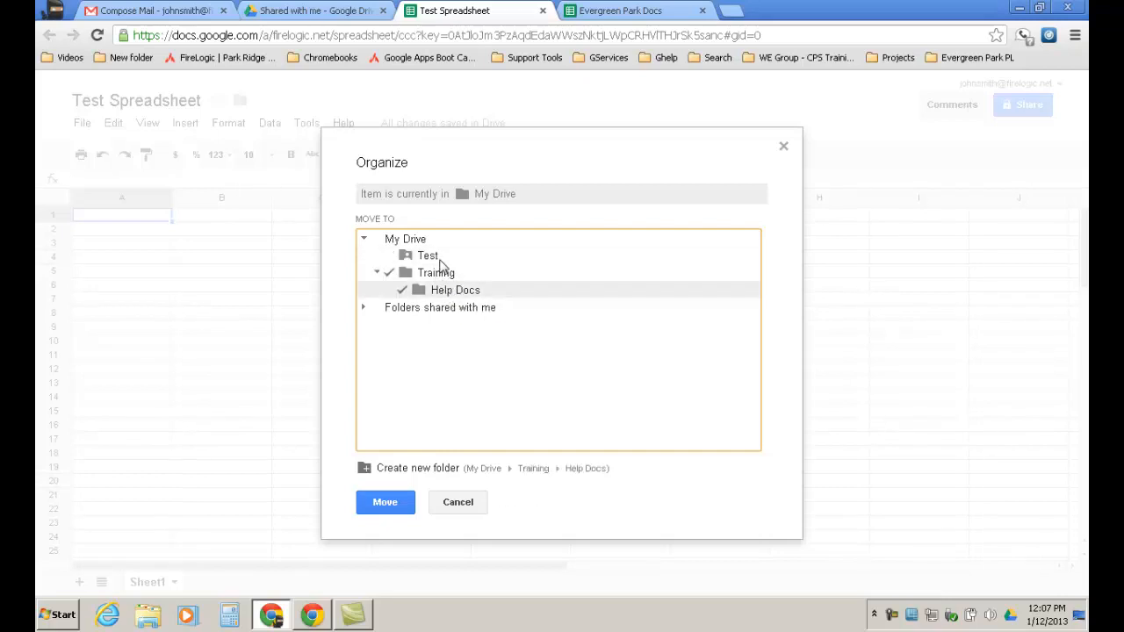
{"action": "left_click", "coordinate": [438, 256]}
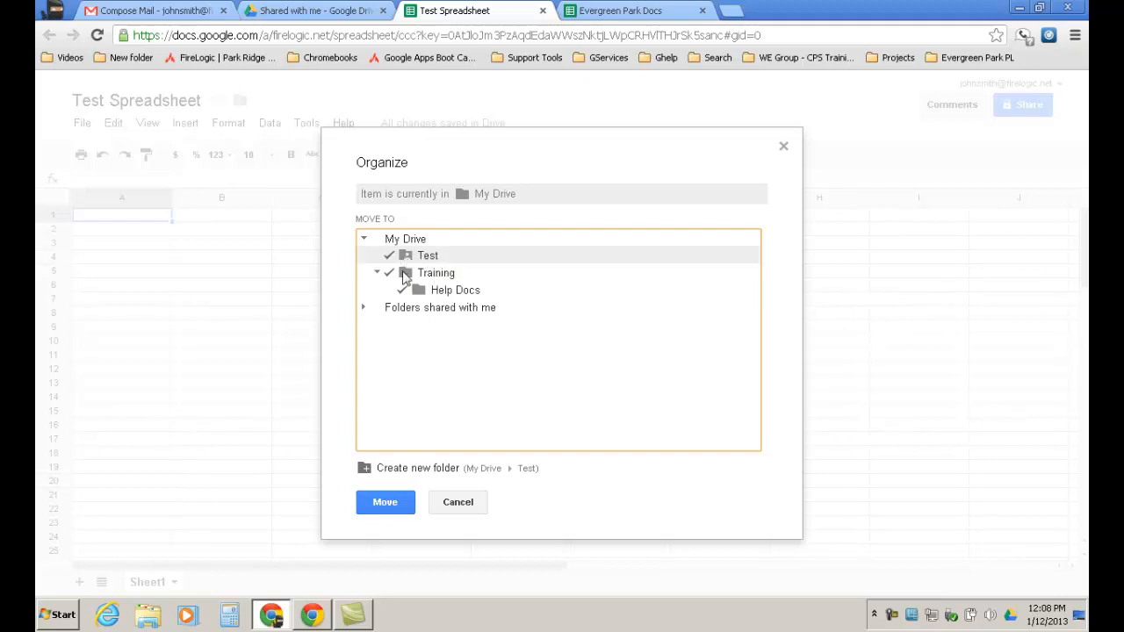
{"action": "left_click", "coordinate": [432, 295]}
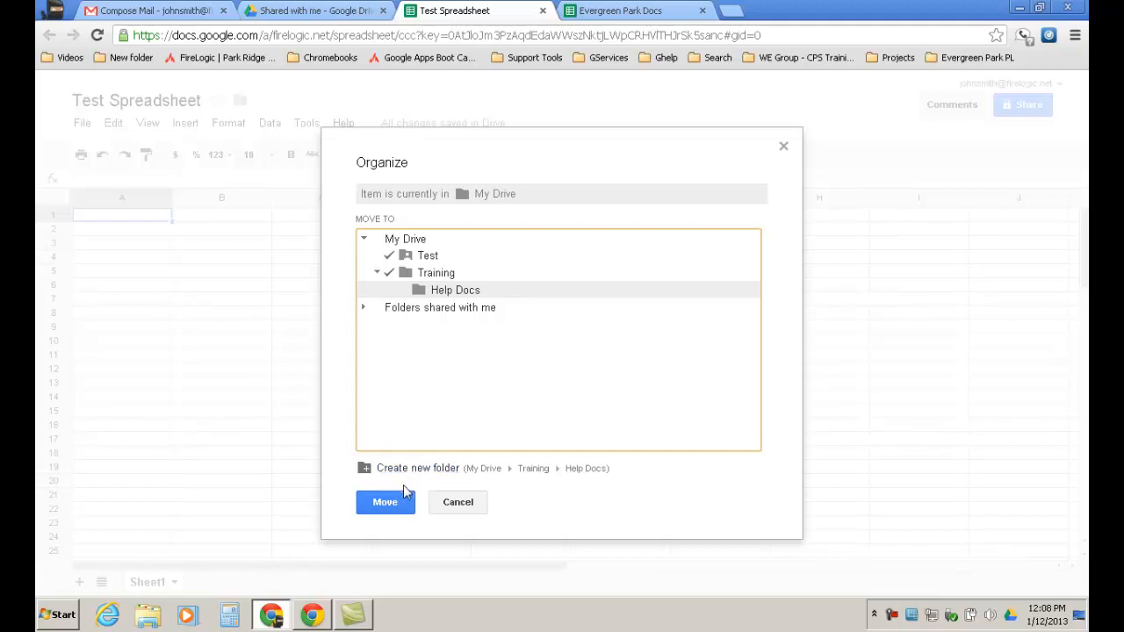
{"action": "left_click", "coordinate": [389, 508]}
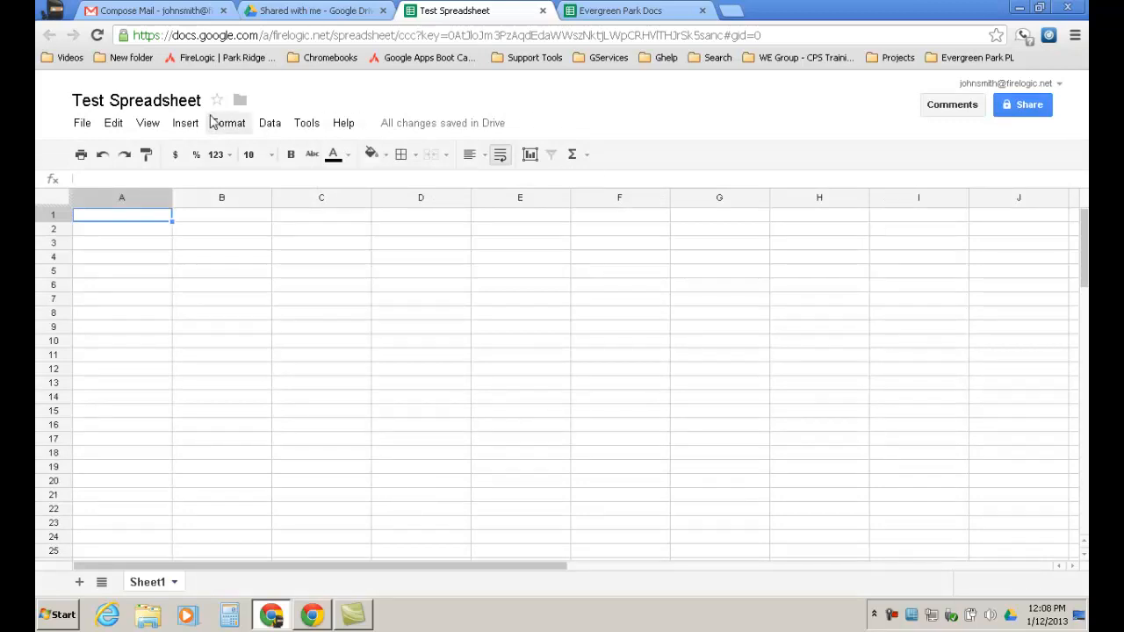
{"action": "left_click", "coordinate": [82, 123]}
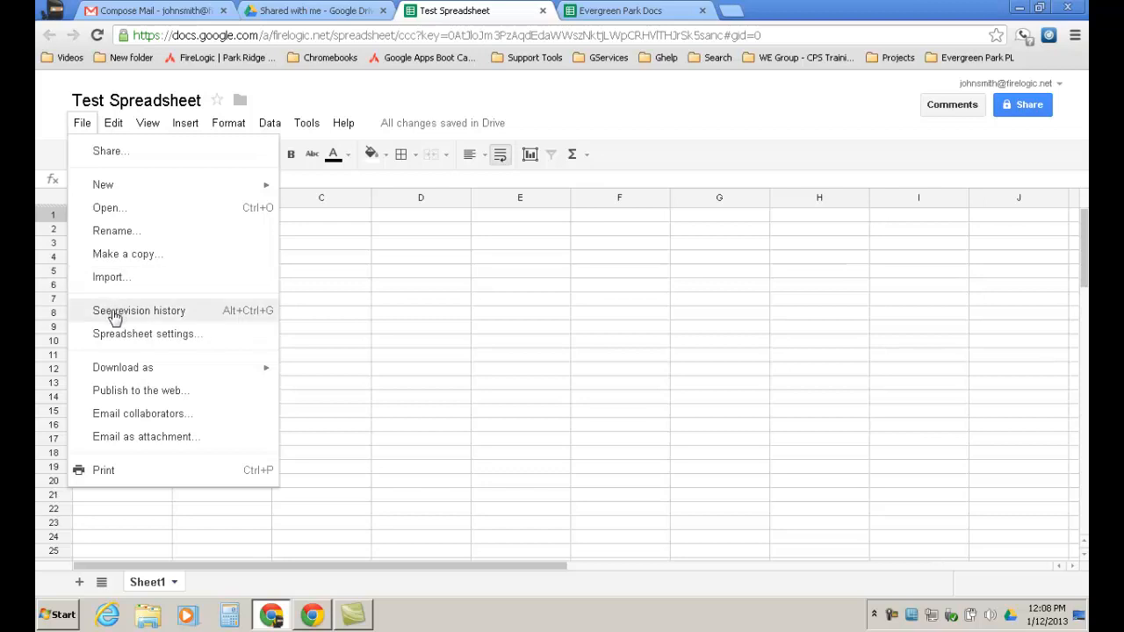
{"action": "mouse_move", "coordinate": [119, 371]}
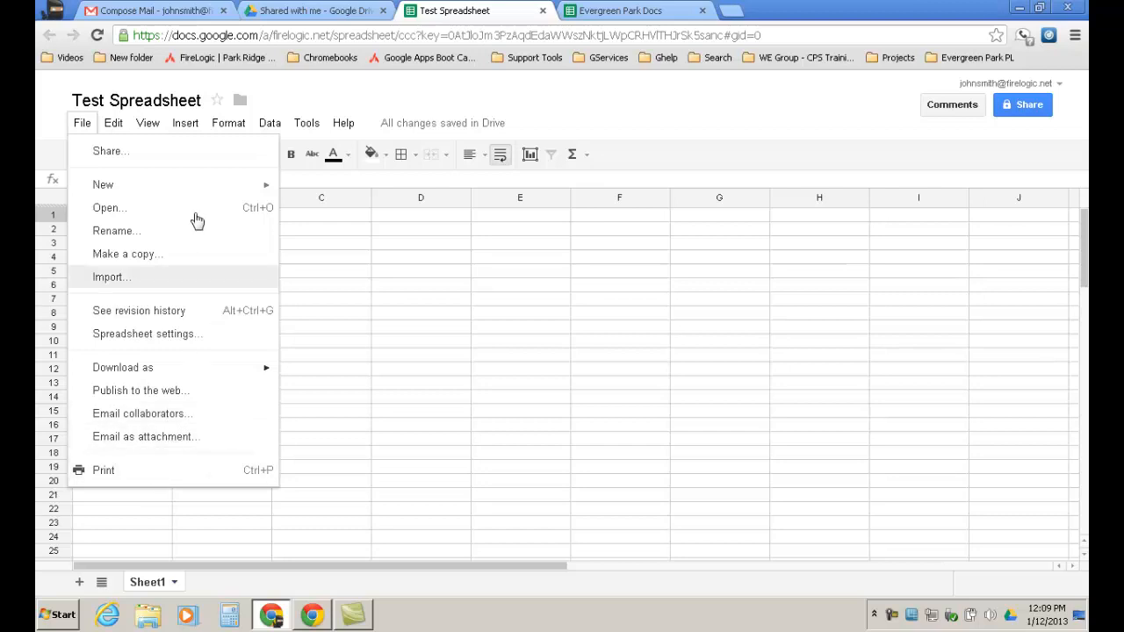
{"action": "mouse_move", "coordinate": [121, 127]}
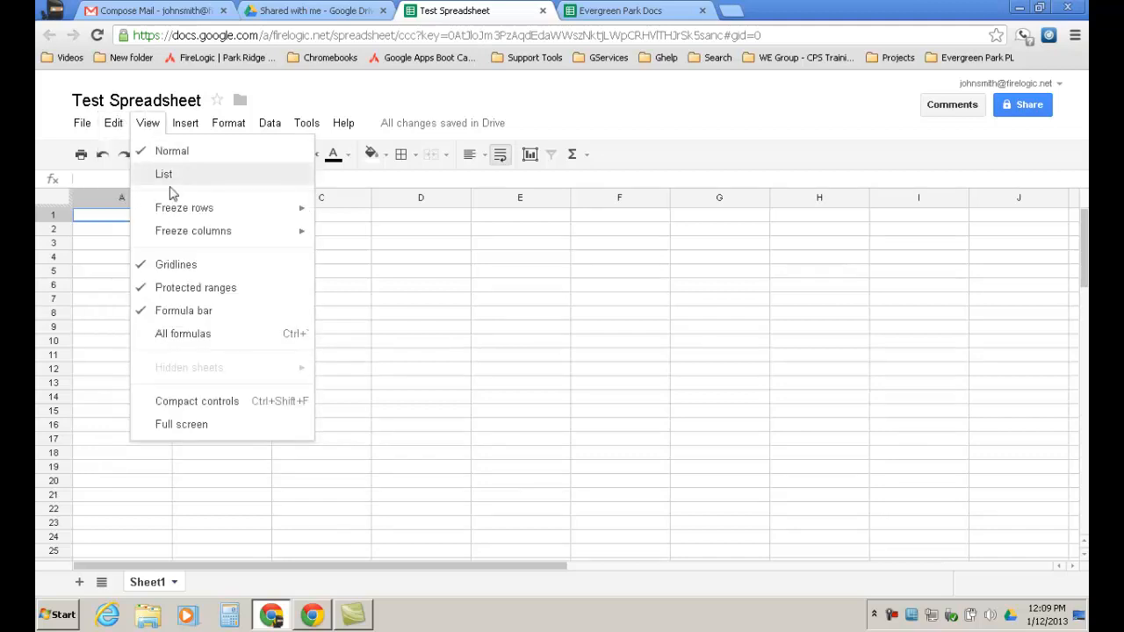
{"action": "mouse_move", "coordinate": [180, 215]}
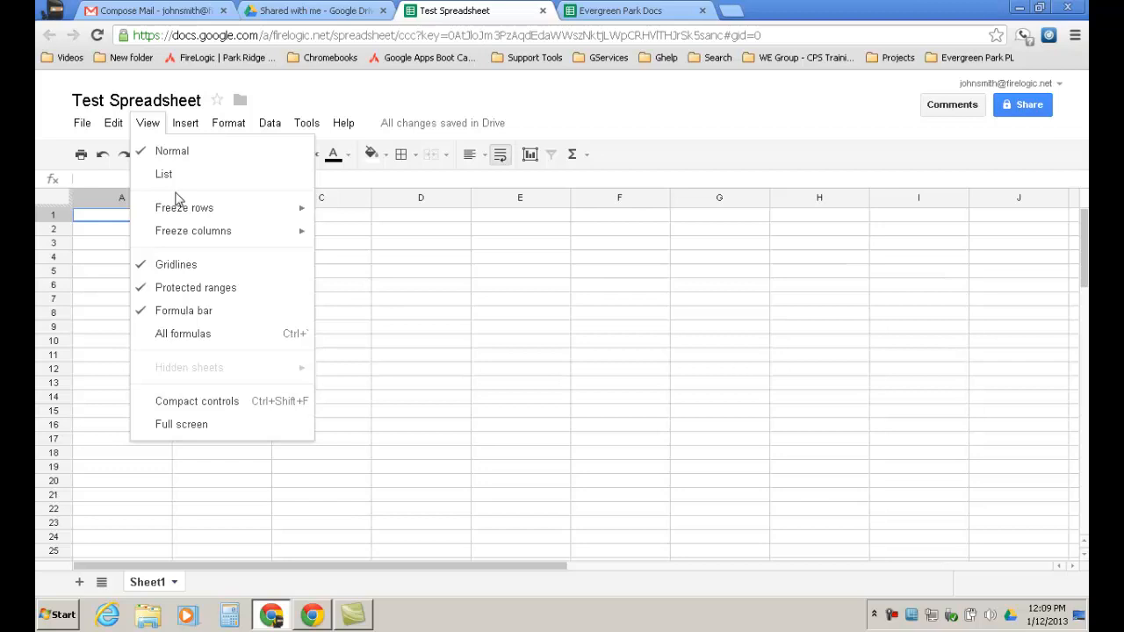
{"action": "left_click", "coordinate": [62, 215]}
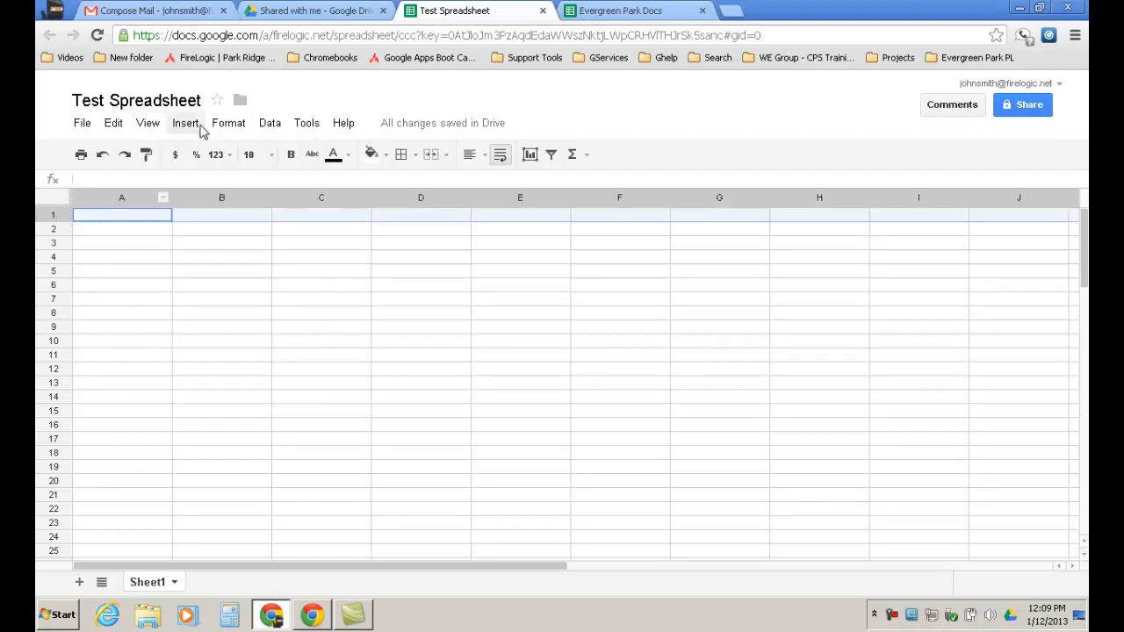
{"action": "left_click", "coordinate": [149, 128]}
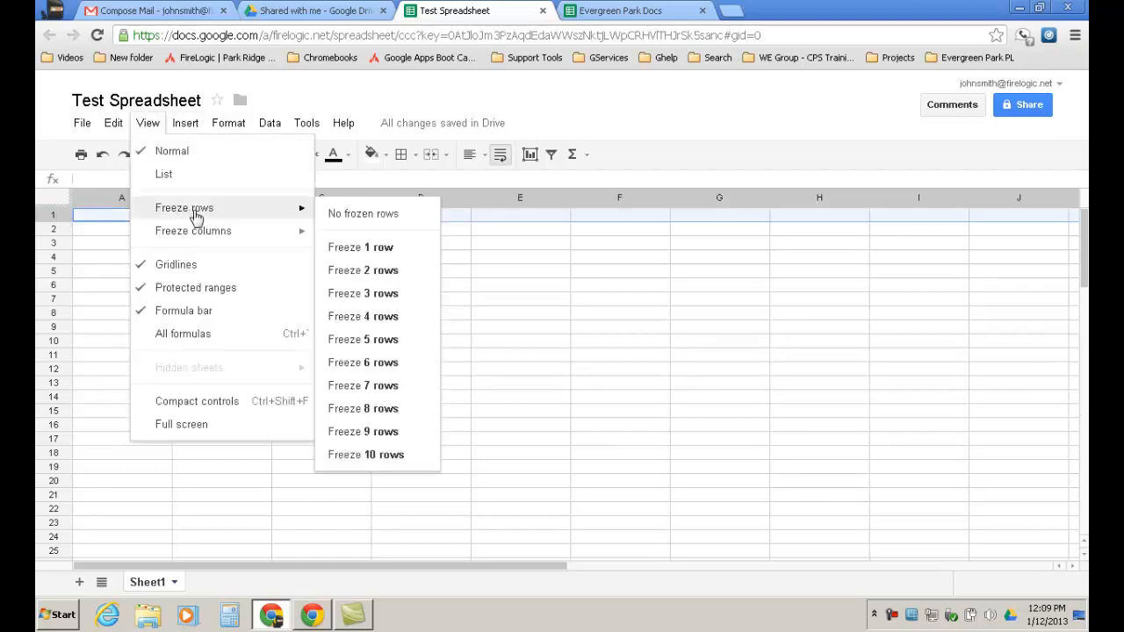
{"action": "left_click", "coordinate": [343, 248]}
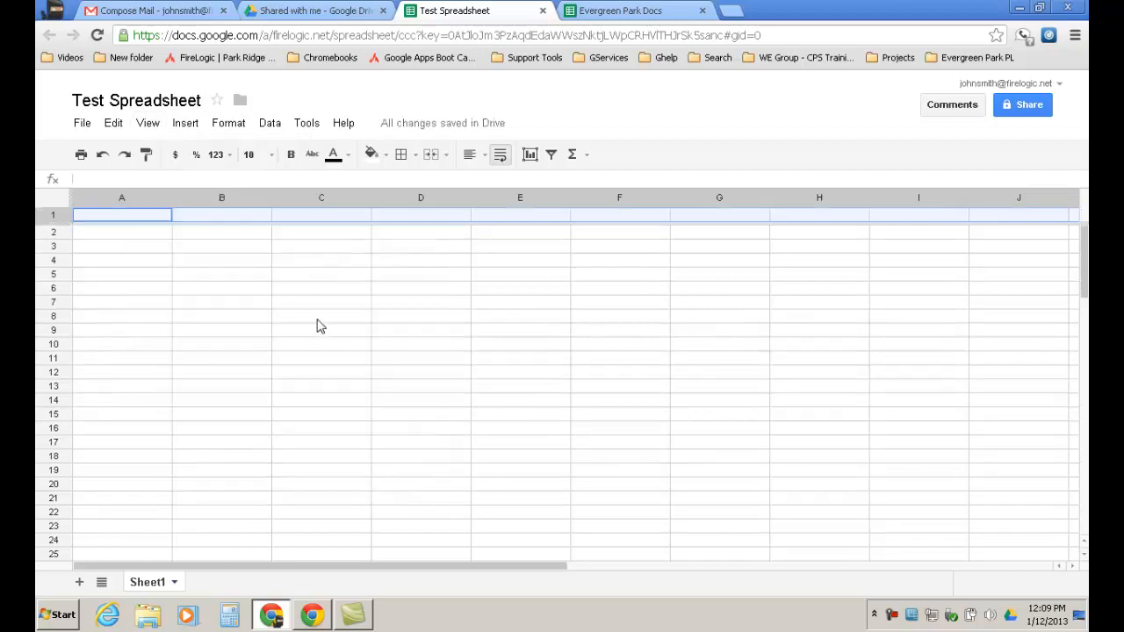
{"action": "scroll", "coordinate": [316, 342], "scroll_direction": "down", "scroll_amount": 15}
{"action": "scroll", "coordinate": [310, 338], "scroll_direction": "down", "scroll_amount": 2}
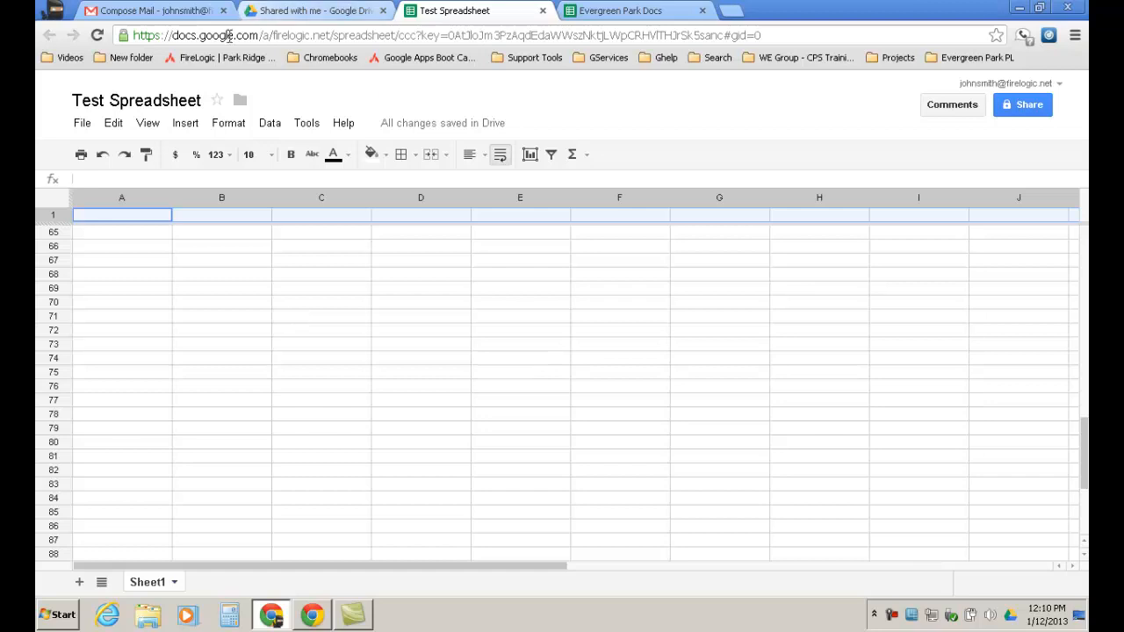
{"action": "left_click", "coordinate": [149, 125]}
{"action": "mouse_move", "coordinate": [180, 209]}
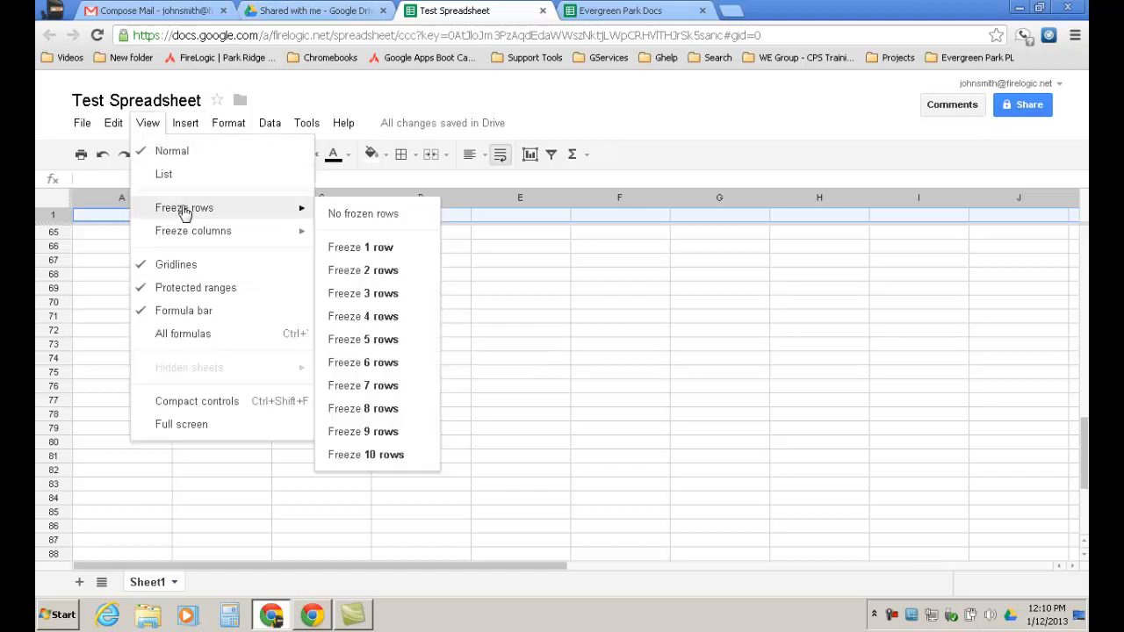
{"action": "left_click", "coordinate": [363, 216]}
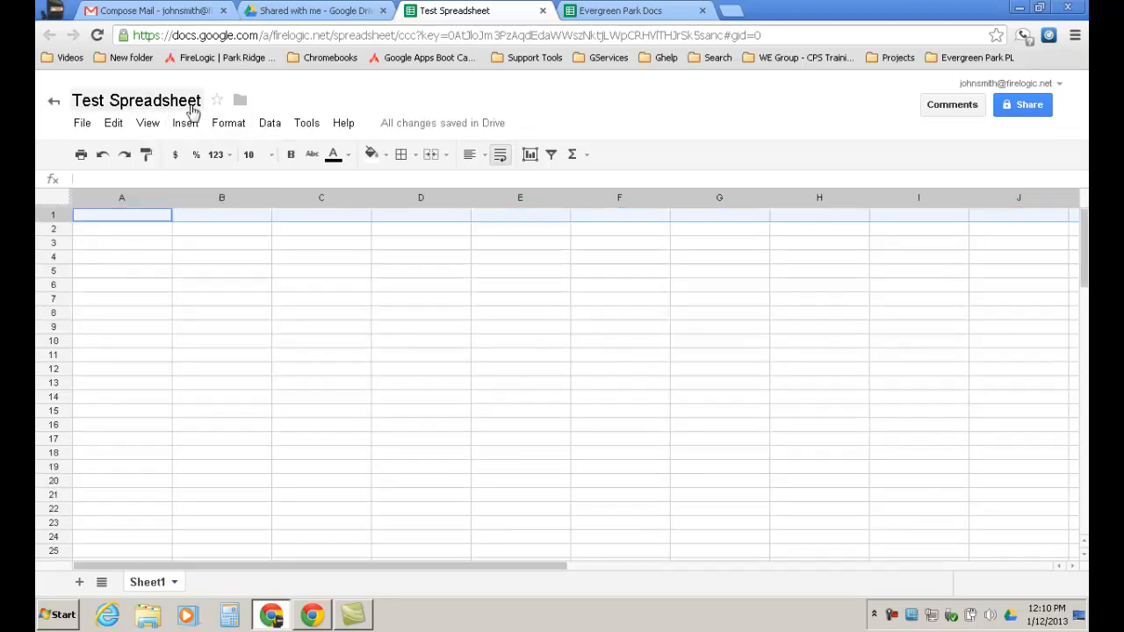
{"action": "left_click", "coordinate": [160, 130]}
{"action": "mouse_move", "coordinate": [234, 211]}
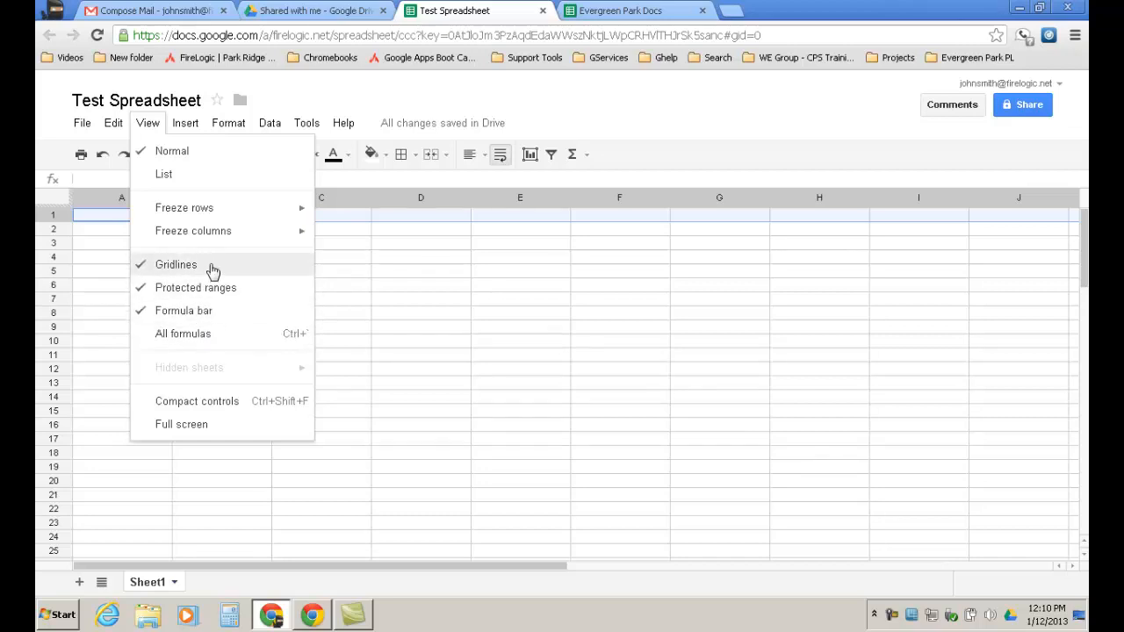
{"action": "left_click", "coordinate": [200, 335]}
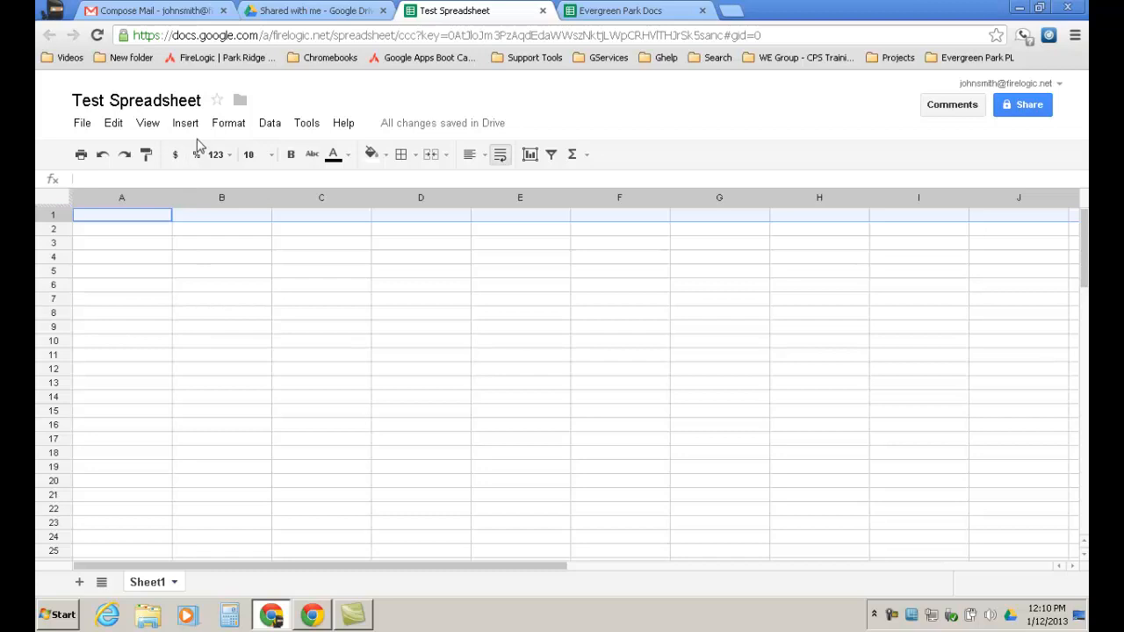
{"action": "left_click", "coordinate": [147, 123]}
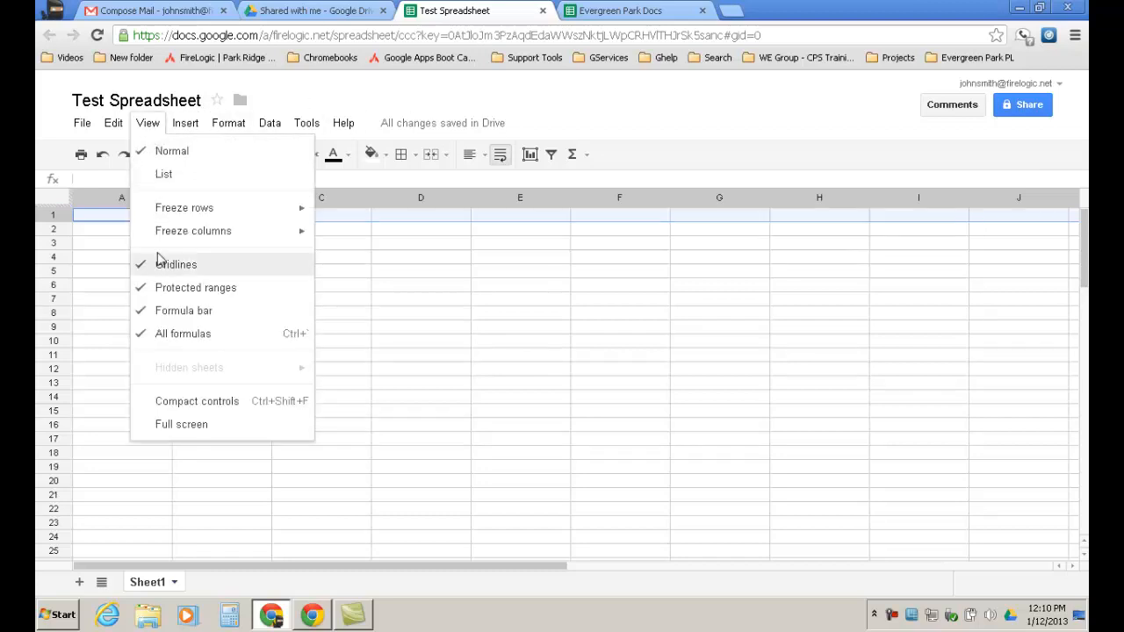
{"action": "mouse_move", "coordinate": [185, 128]}
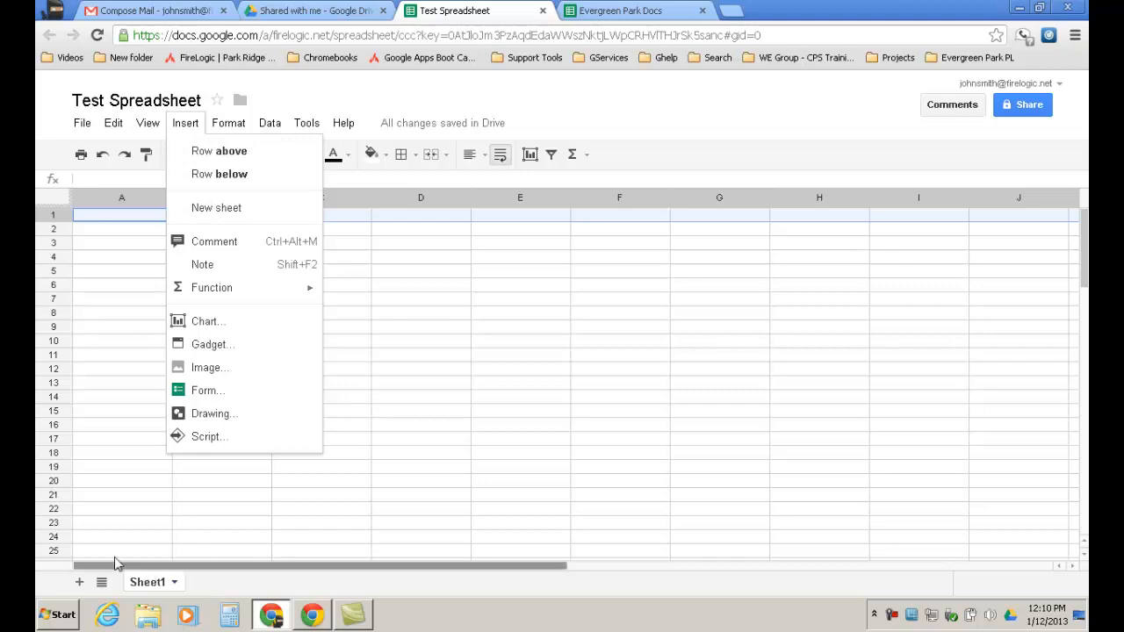
Rename Sheet1 to 2012.
{"action": "left_click", "coordinate": [177, 584]}
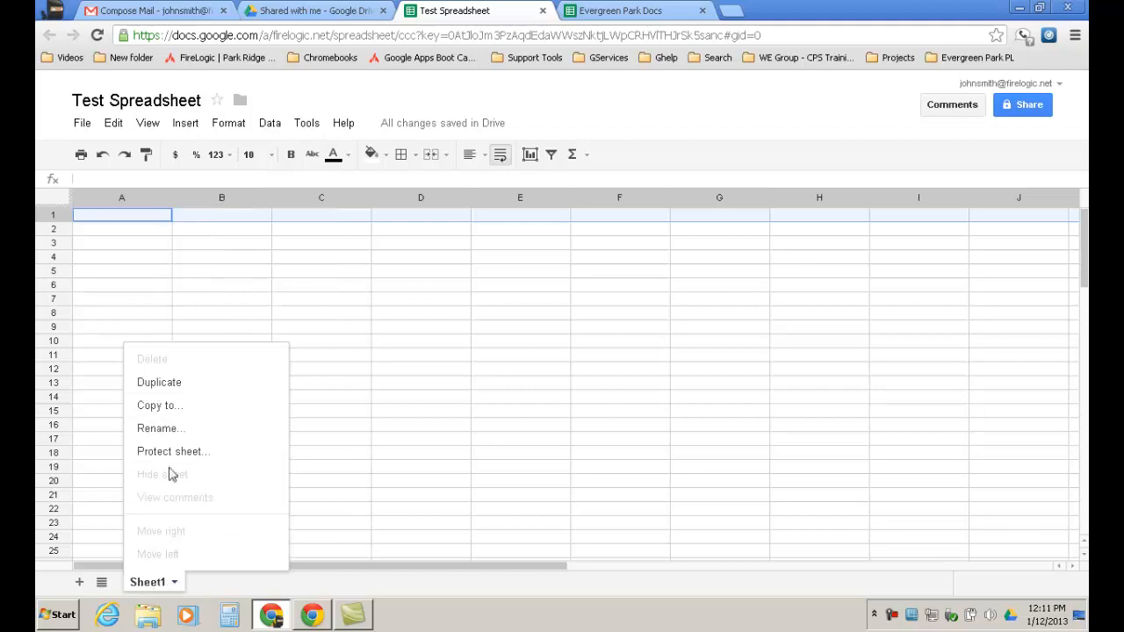
{"action": "left_click", "coordinate": [162, 429]}
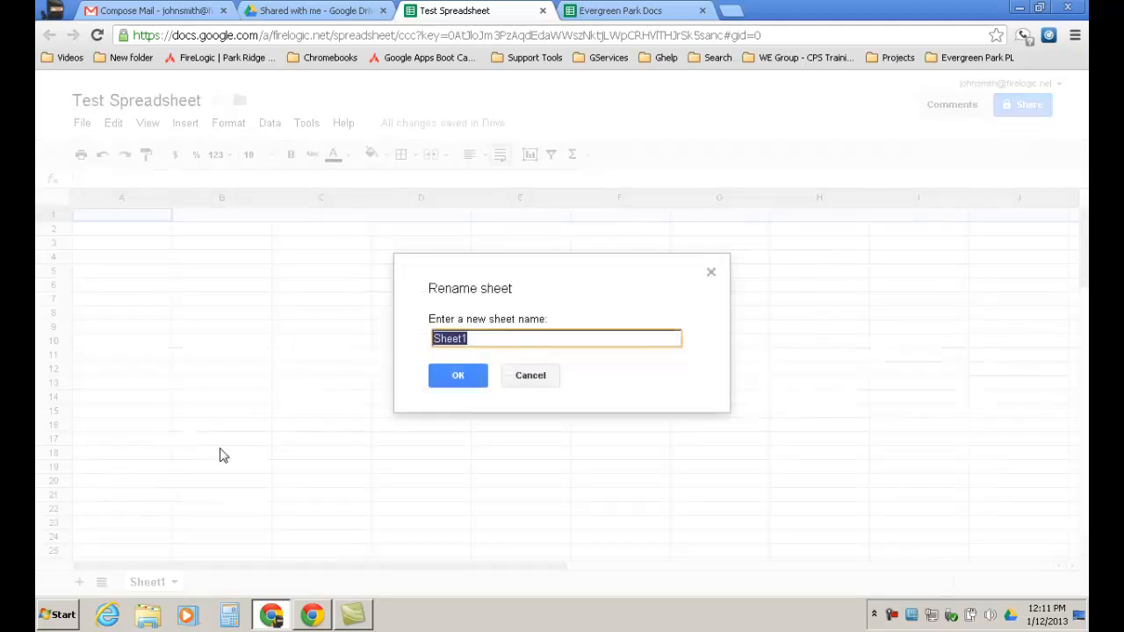
{"action": "type", "text": "2012"}
{"action": "left_click", "coordinate": [457, 378]}
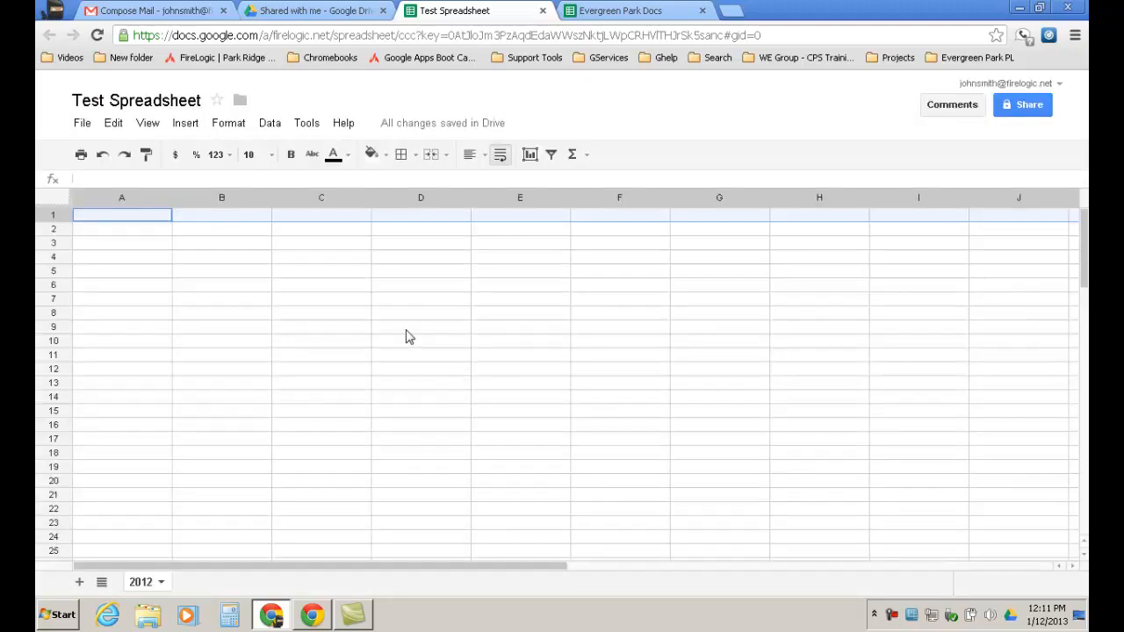
Insert a new sheet and rename it from Sheet2 to 2013.
{"action": "left_click", "coordinate": [185, 123]}
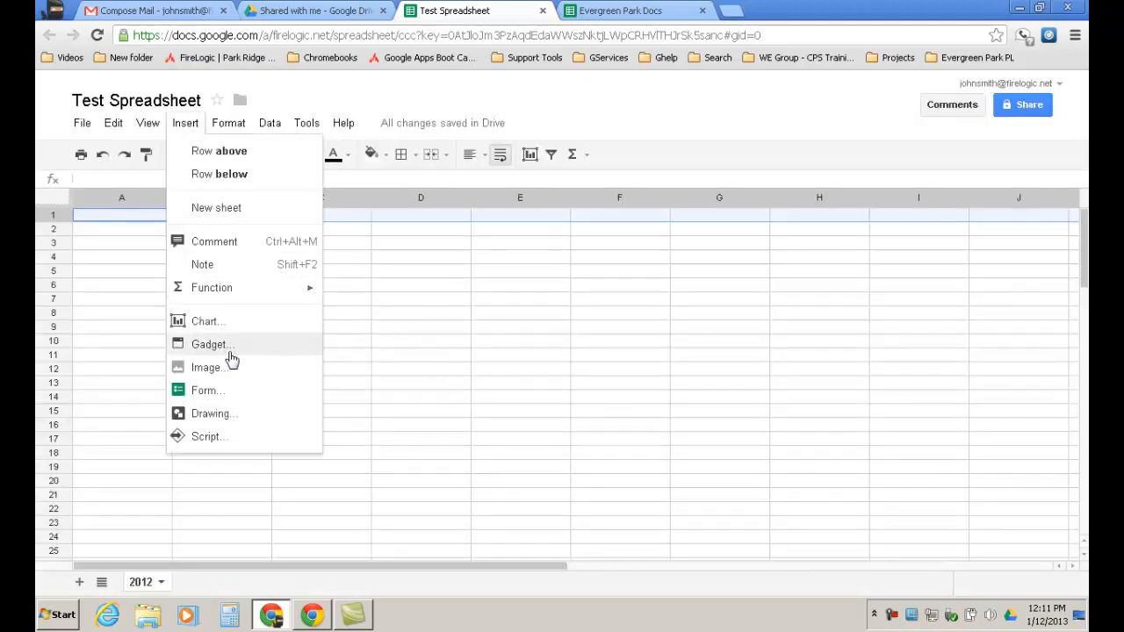
{"action": "left_click", "coordinate": [249, 216]}
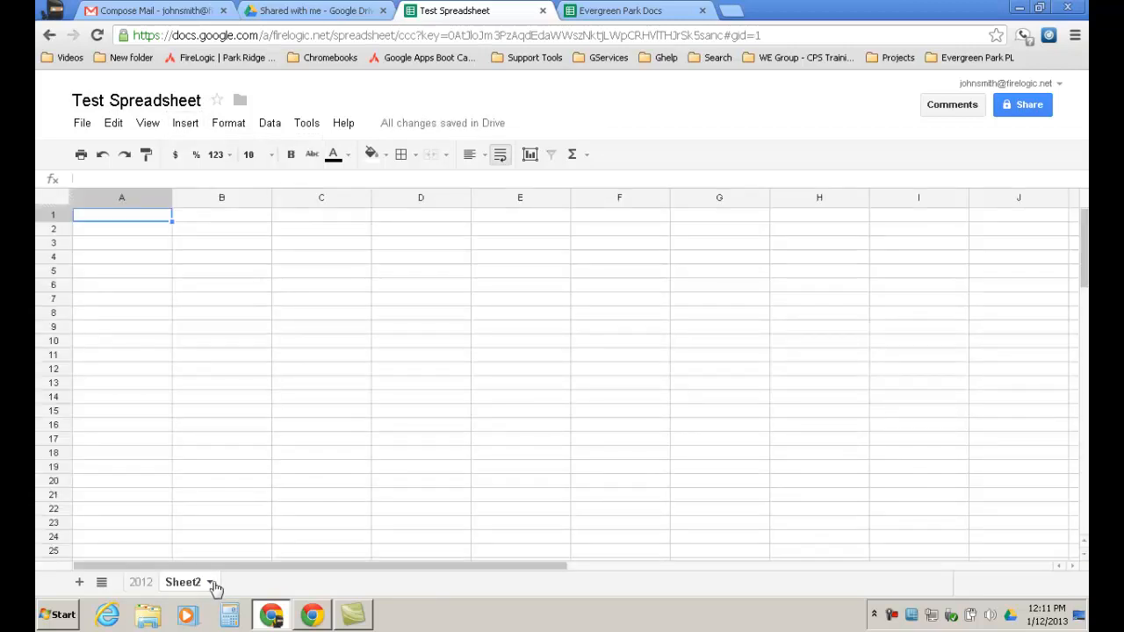
{"action": "left_click", "coordinate": [210, 583]}
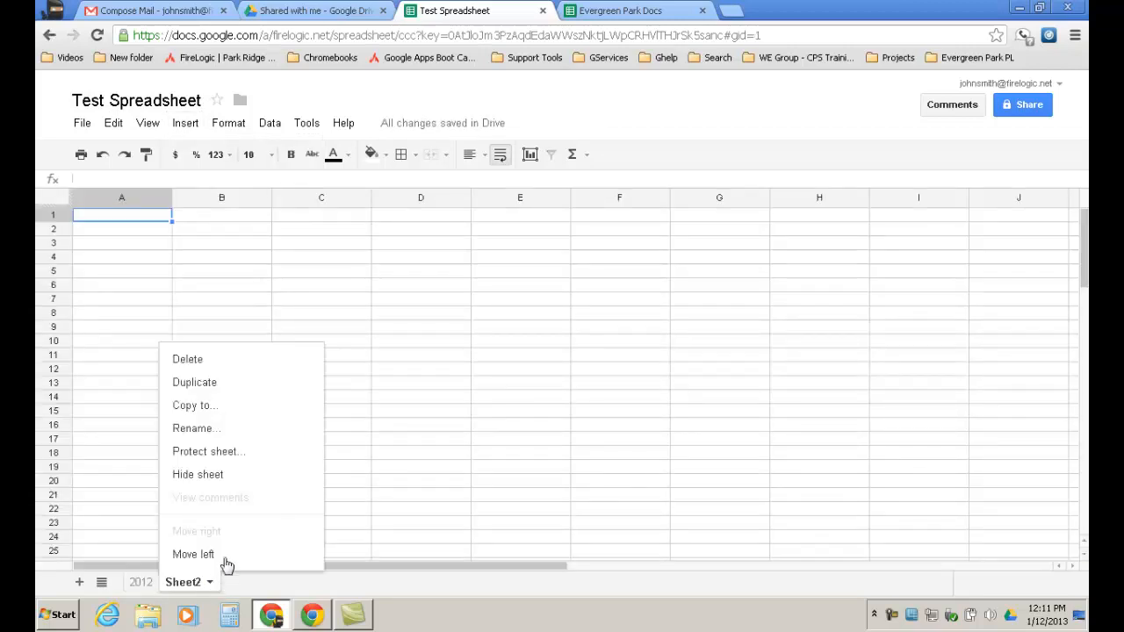
{"action": "left_click", "coordinate": [221, 434]}
{"action": "type", "text": "2013"}
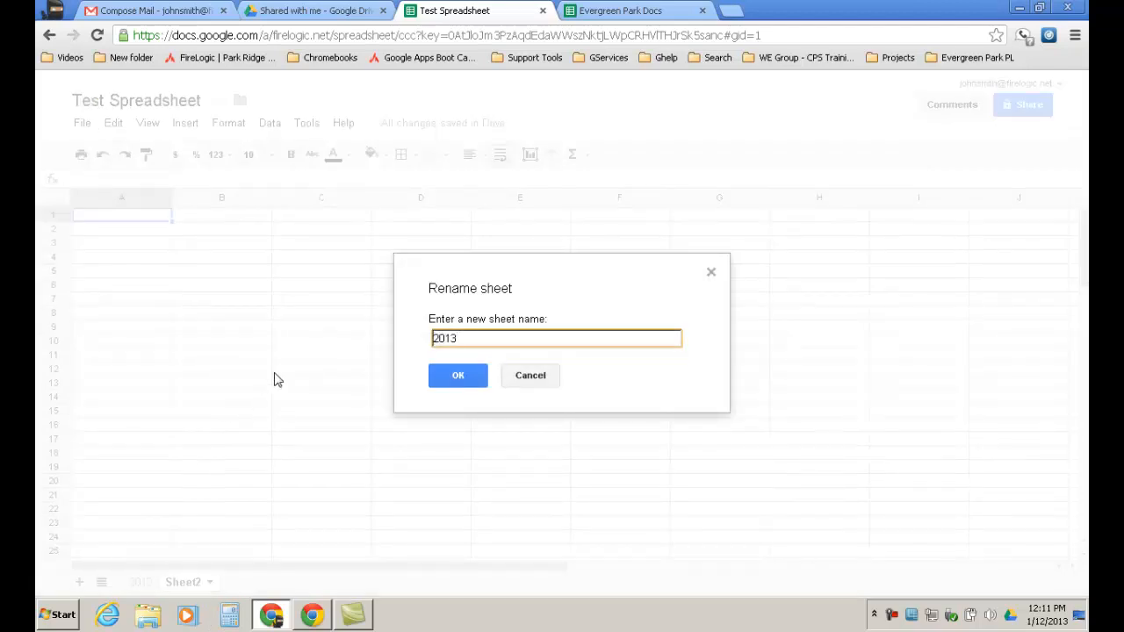
{"action": "left_click", "coordinate": [455, 387]}
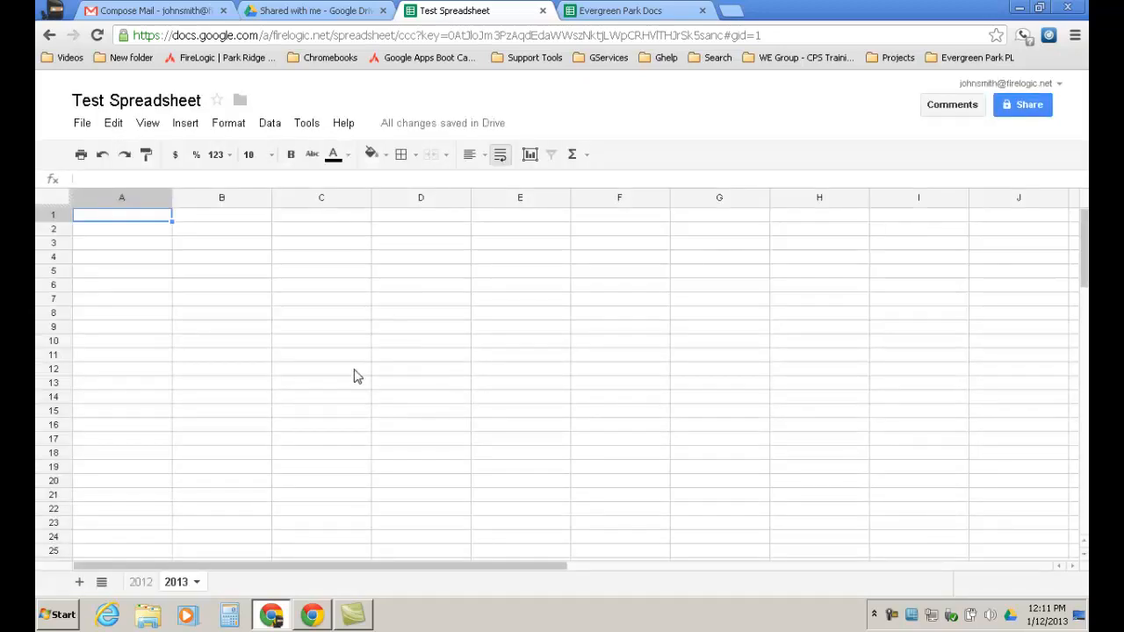
Open the Insert menu on the 2013 sheet.
{"action": "left_click", "coordinate": [186, 123]}
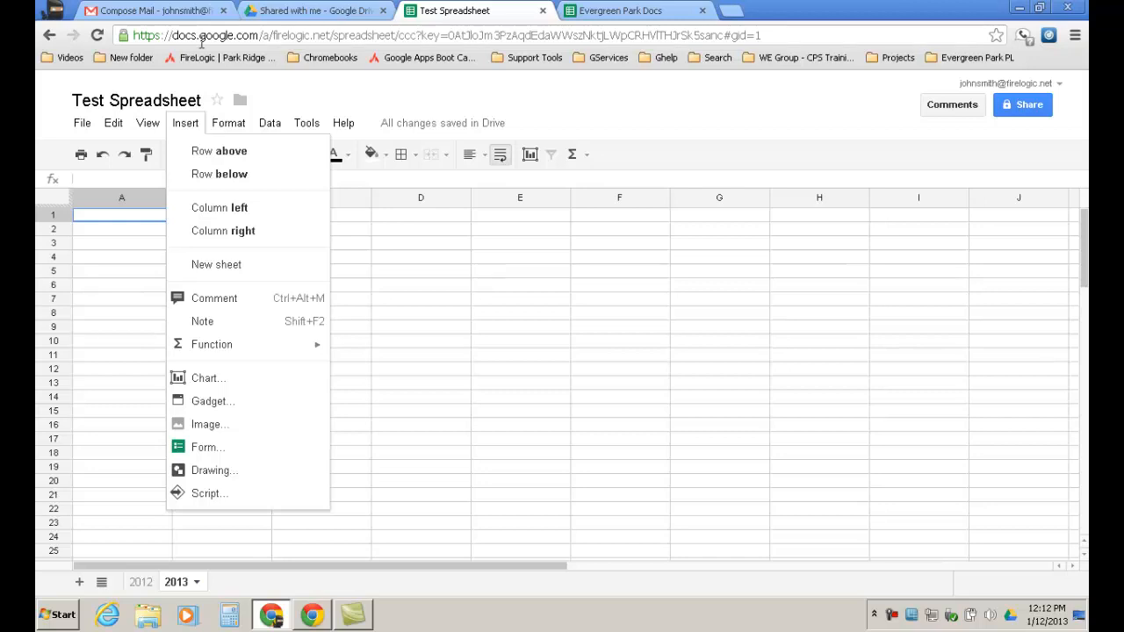
Browse across the menu bar until the Data menu's sorting, pivot table and validation options show.
{"action": "mouse_move", "coordinate": [212, 128]}
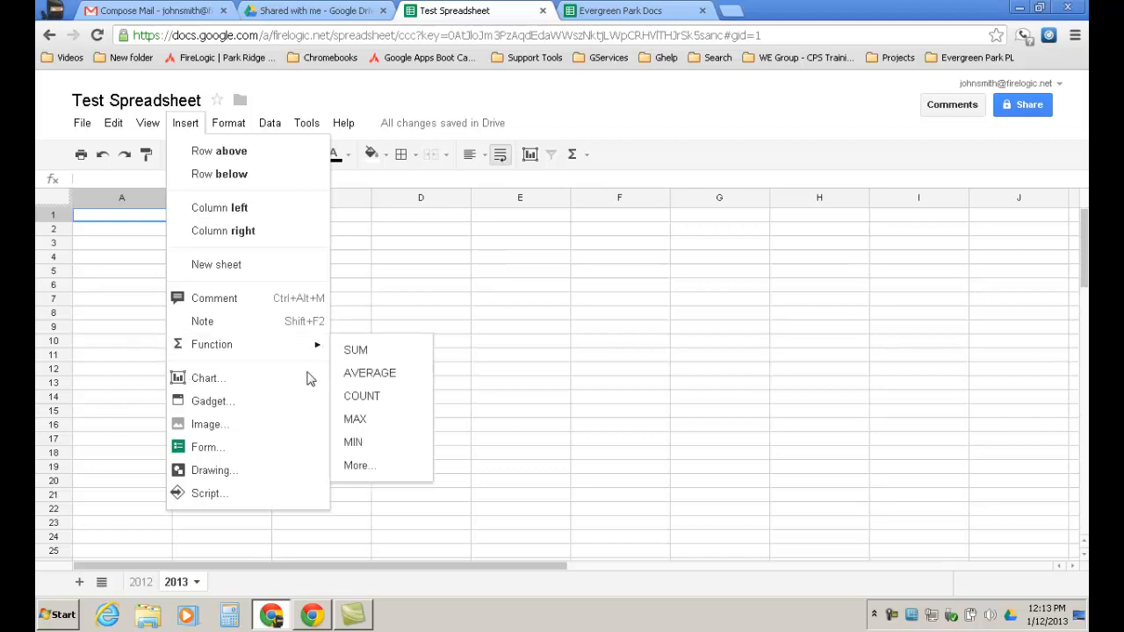
{"action": "mouse_move", "coordinate": [238, 126]}
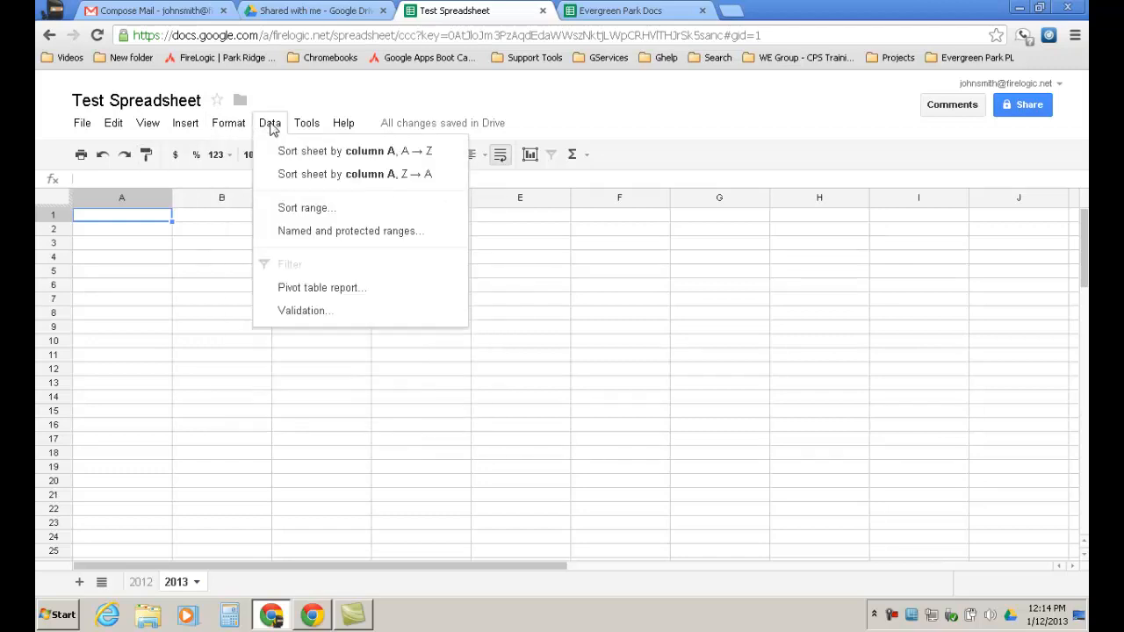
Look through the quick-functions and Format menus, then switch to the Evergreen Park Docs spreadsheet.
{"action": "mouse_move", "coordinate": [315, 128]}
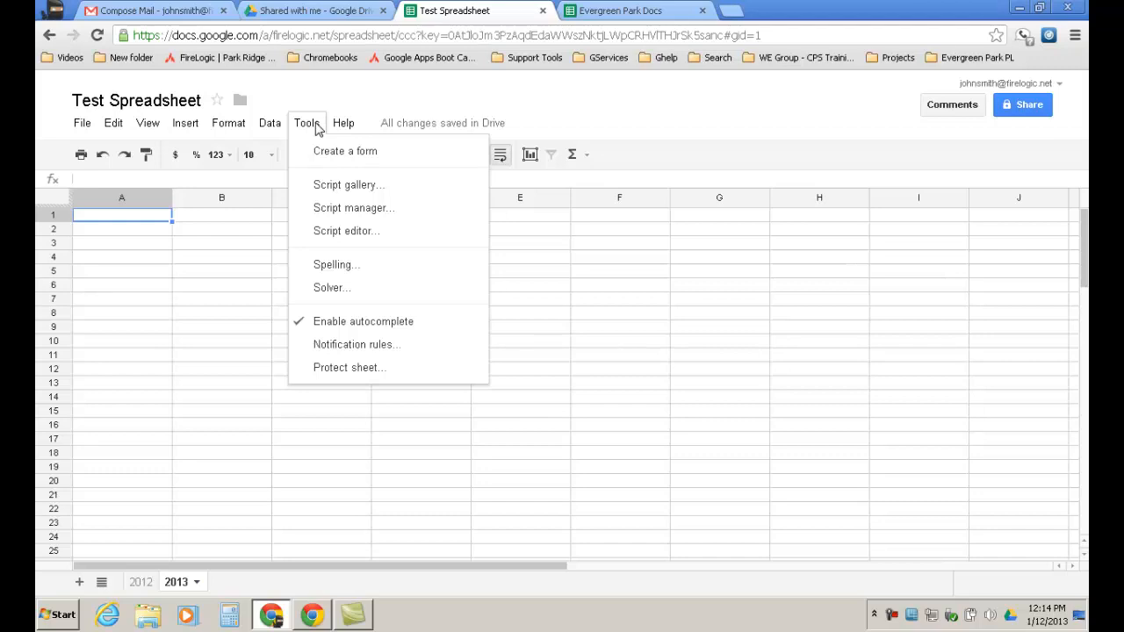
{"action": "left_click", "coordinate": [587, 158]}
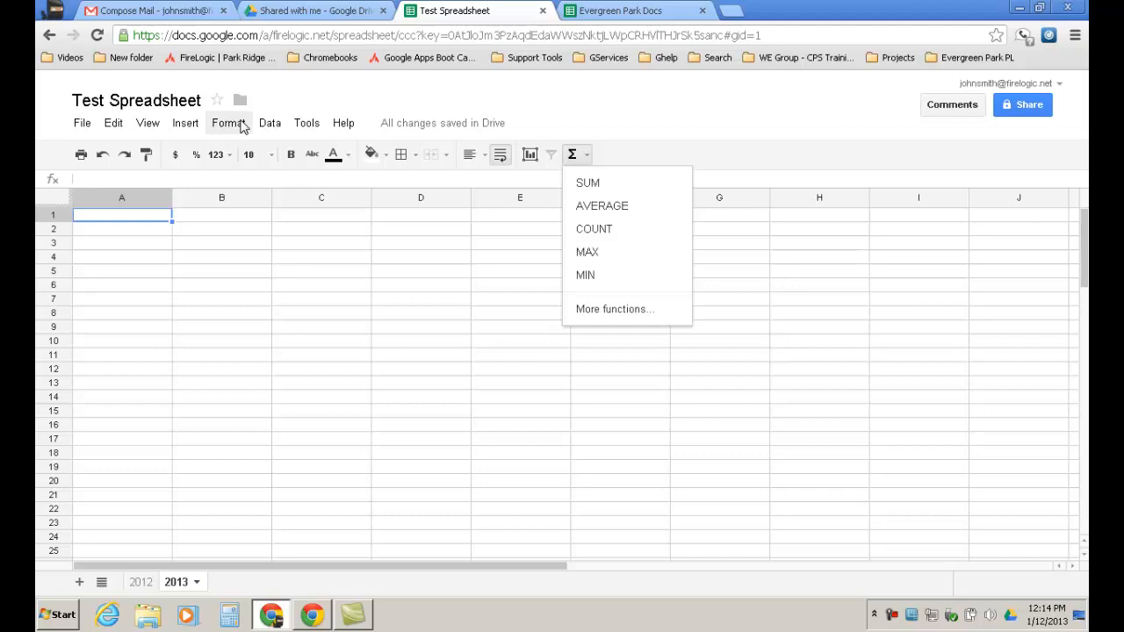
{"action": "left_click", "coordinate": [243, 128]}
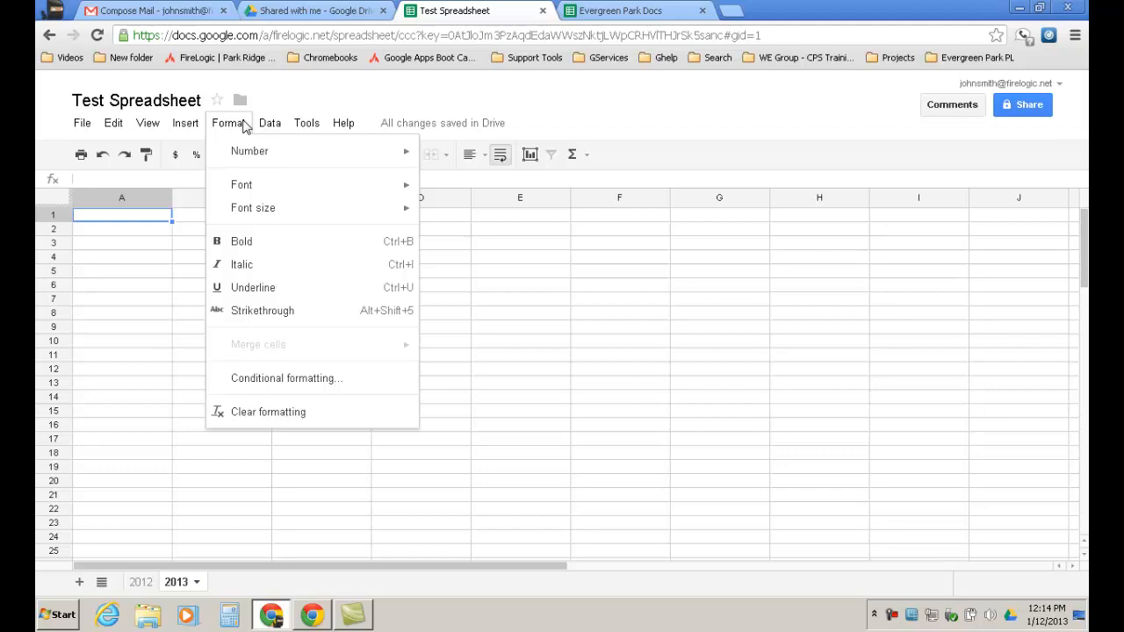
{"action": "mouse_move", "coordinate": [264, 124]}
{"action": "left_click", "coordinate": [606, 11]}
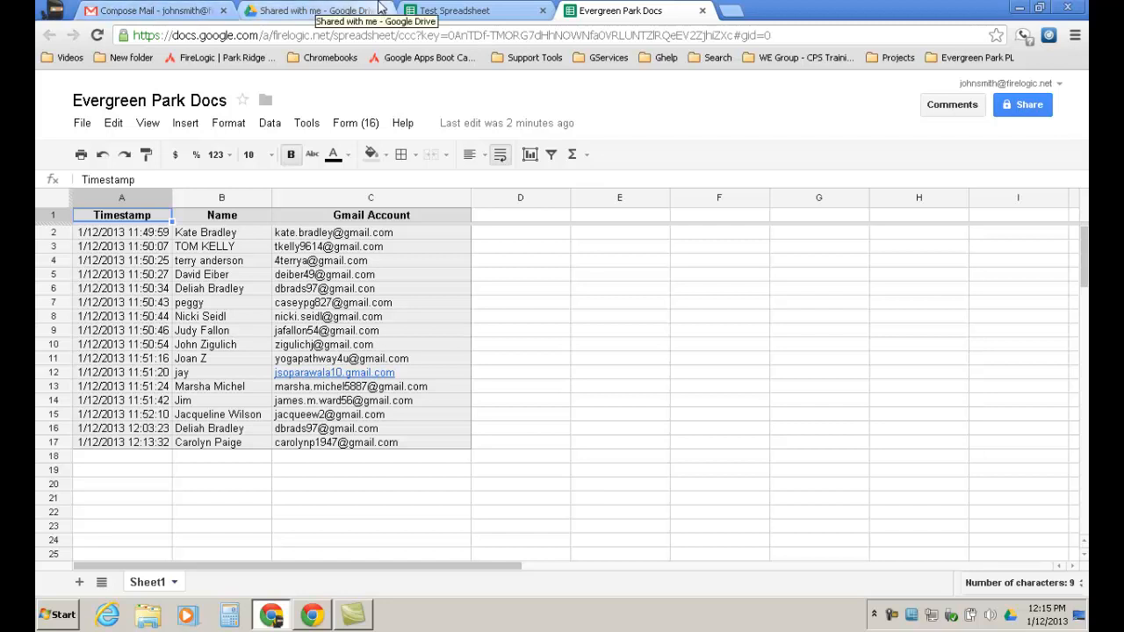
Go back to the Test Spreadsheet browser tab.
{"action": "left_click", "coordinate": [473, 12]}
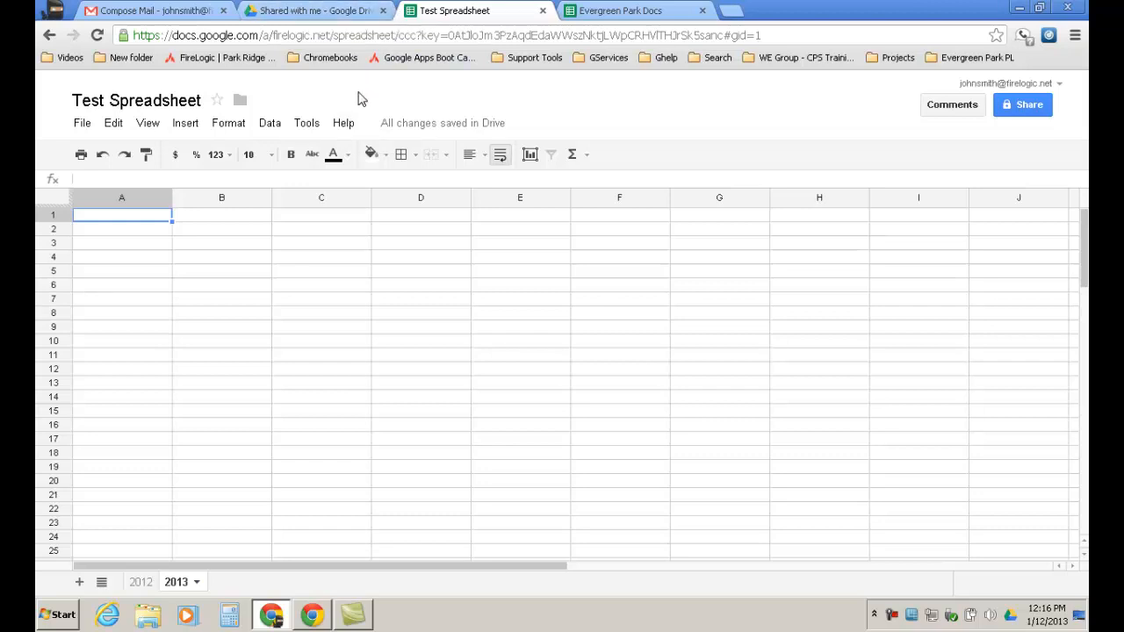
Choose Conditional formatting from the Format menu for the 2013 sheet.
{"action": "left_click", "coordinate": [240, 128]}
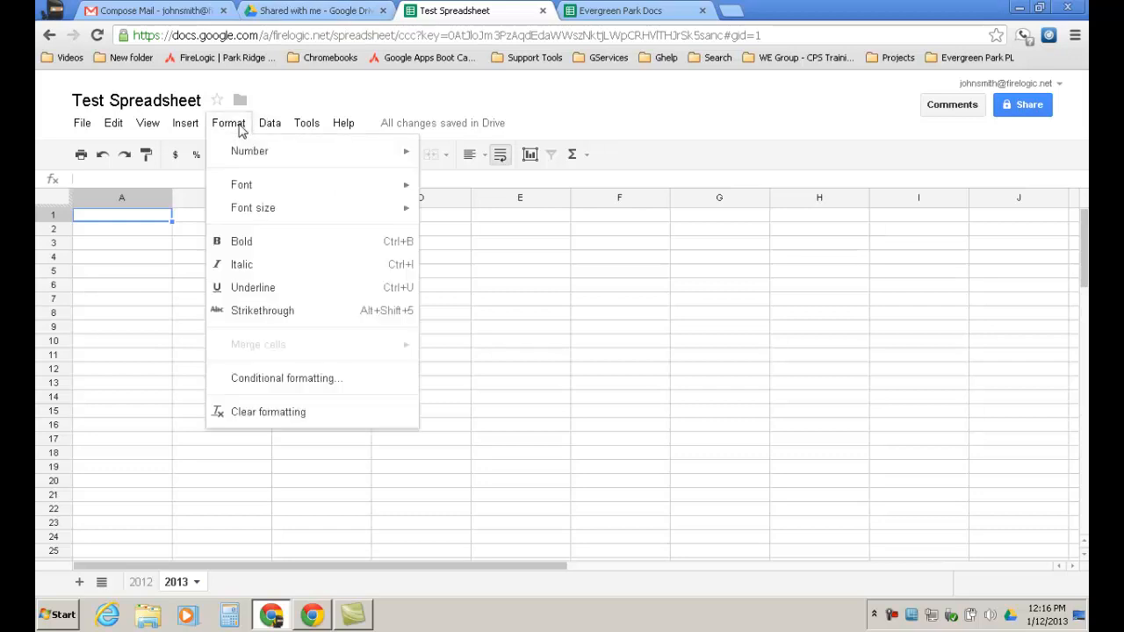
{"action": "mouse_move", "coordinate": [281, 162]}
Set the first rule's condition to Greater than and place the cursor in its value box.
{"action": "left_click", "coordinate": [351, 380]}
{"action": "left_click", "coordinate": [439, 312]}
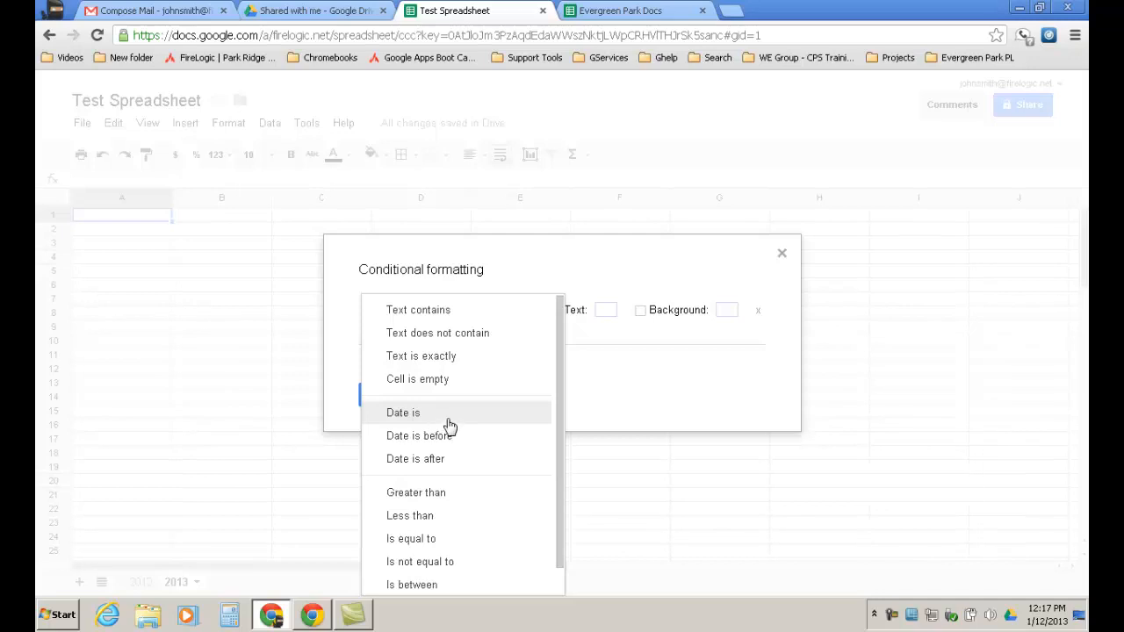
{"action": "left_click", "coordinate": [445, 494]}
{"action": "left_click", "coordinate": [500, 311]}
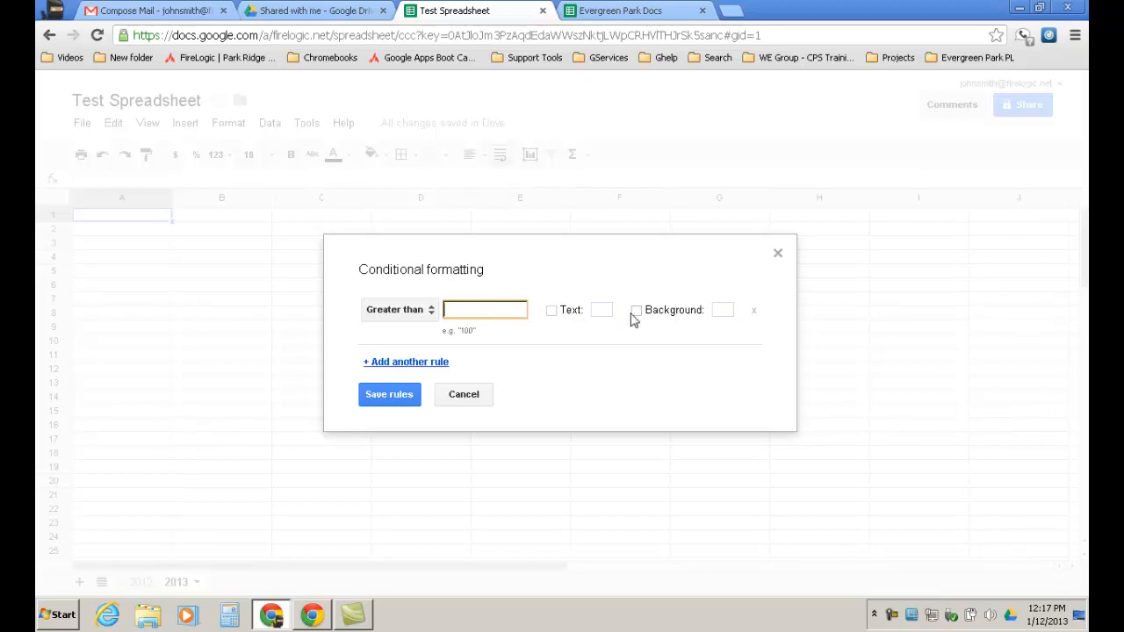
Turn on text and background colour for the Greater than rule, then cancel without saving.
{"action": "left_click", "coordinate": [552, 311]}
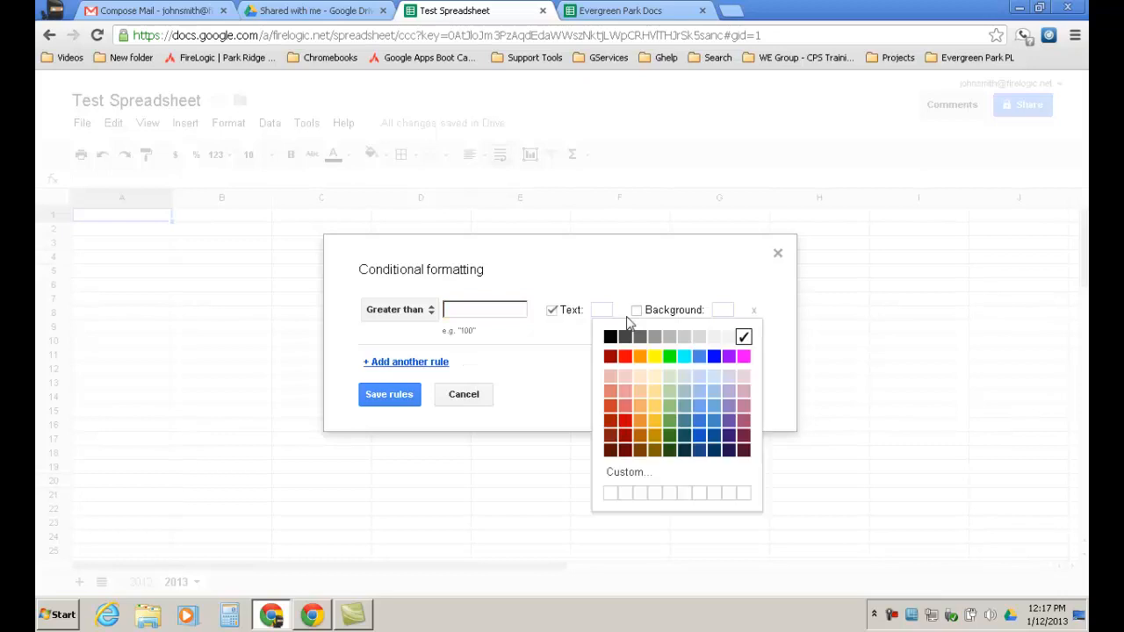
{"action": "left_click", "coordinate": [637, 311]}
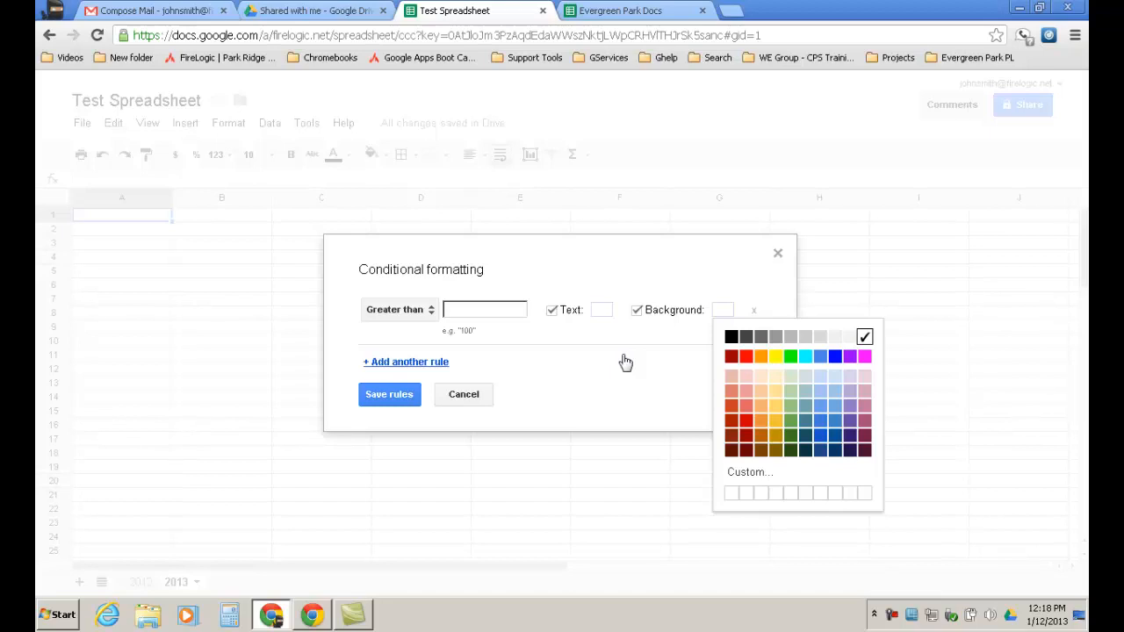
{"action": "left_click", "coordinate": [472, 402]}
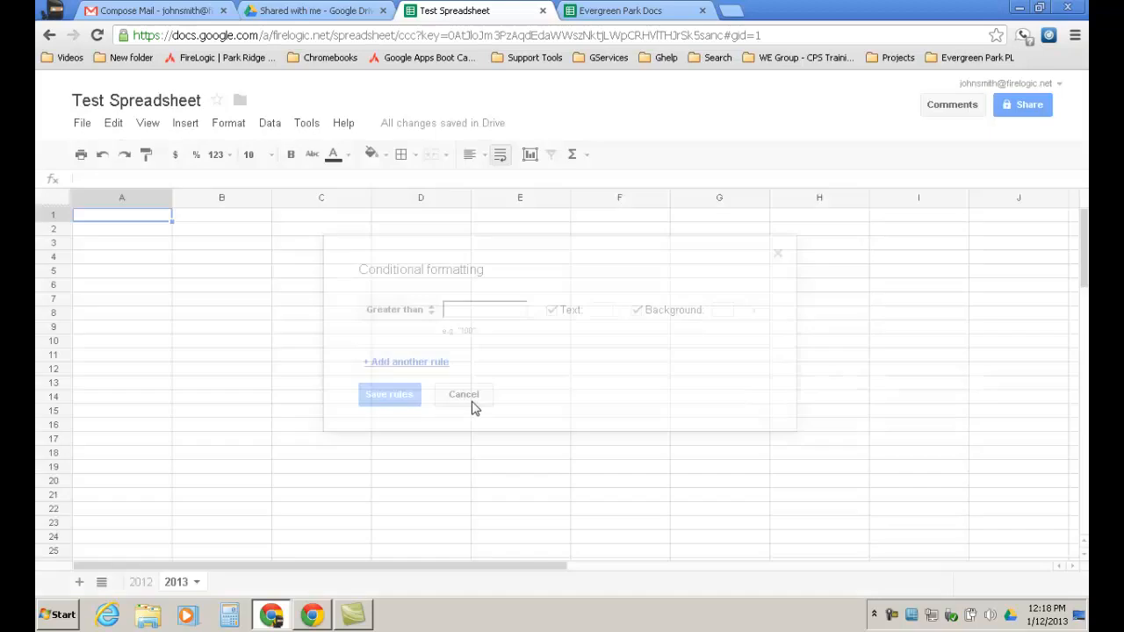
Look through the Format menu, then switch to the Evergreen Park Docs spreadsheet with its 16 responses.
{"action": "left_click", "coordinate": [226, 128]}
{"action": "mouse_move", "coordinate": [274, 128]}
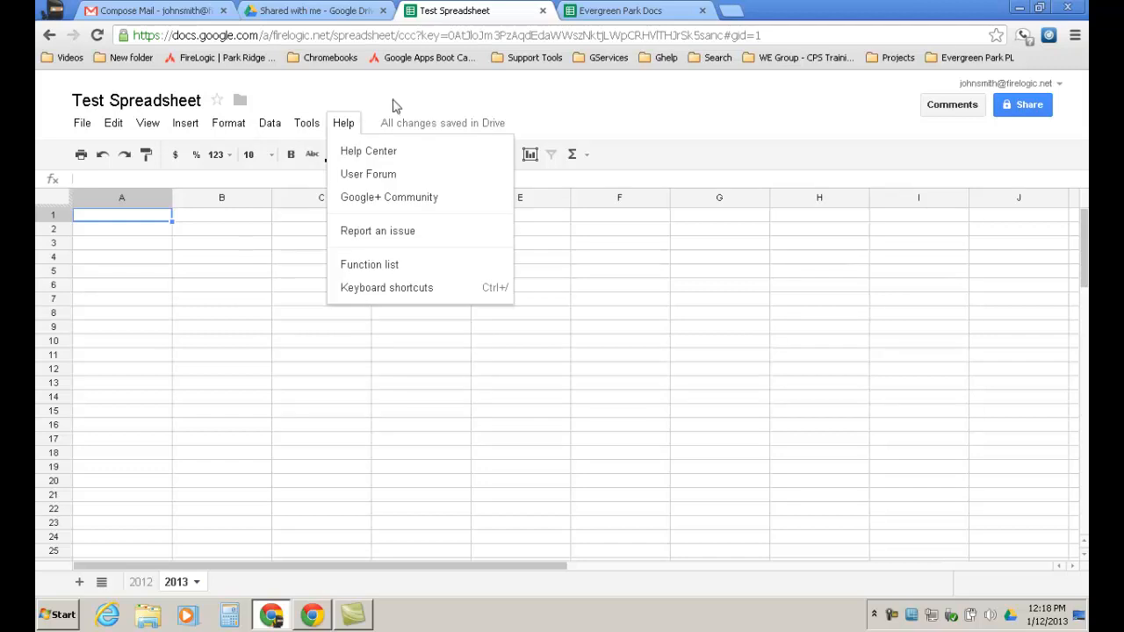
{"action": "left_click", "coordinate": [607, 10]}
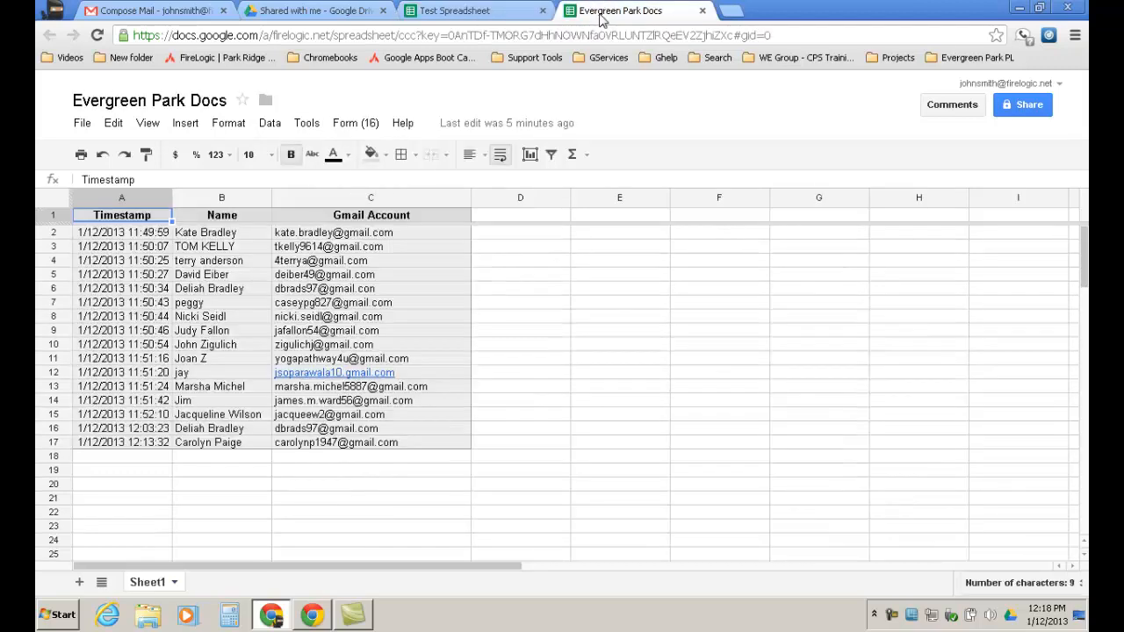
Select Gmail Account cells C2:C17 and start a conditional rule with Text contains @.
{"action": "left_click_drag", "start_coordinate": [414, 232], "coordinate": [416, 448]}
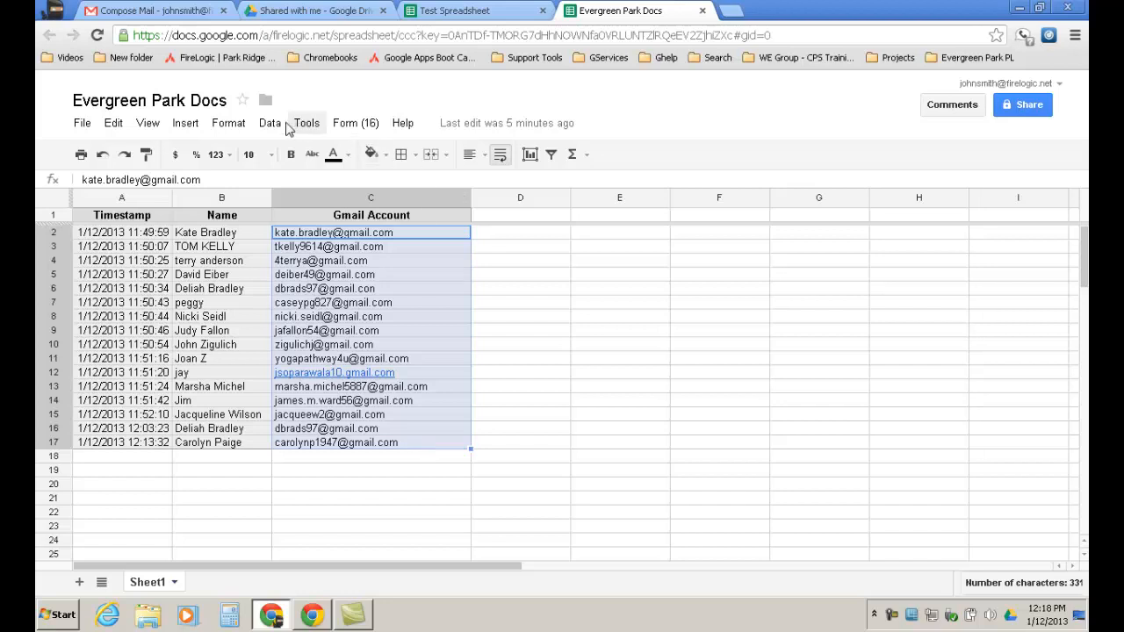
{"action": "left_click", "coordinate": [239, 127]}
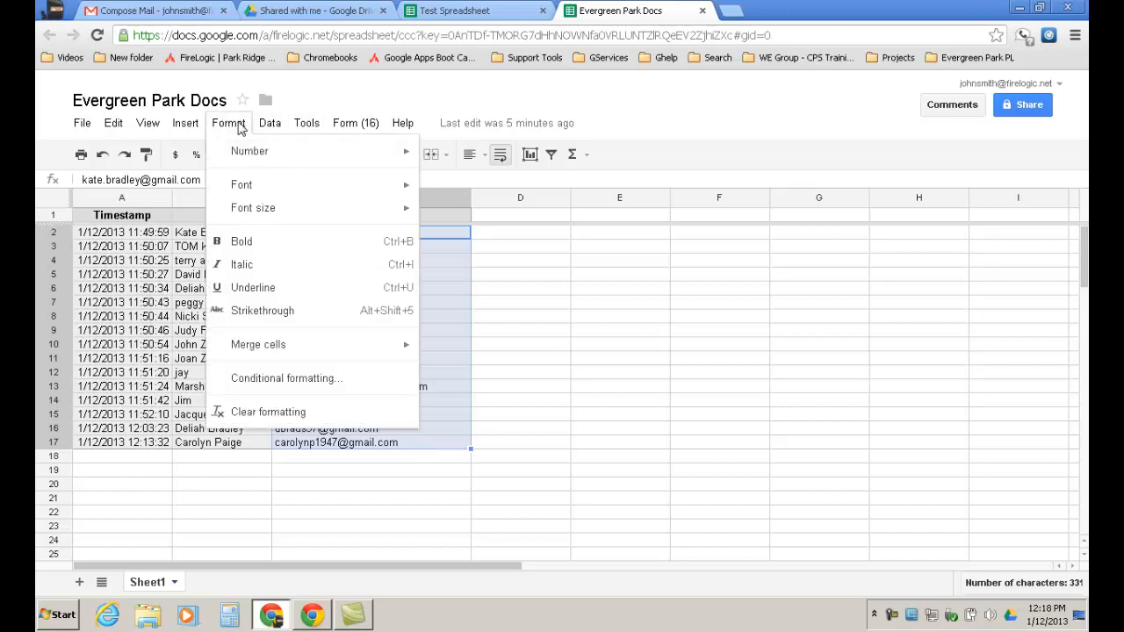
{"action": "left_click", "coordinate": [312, 383]}
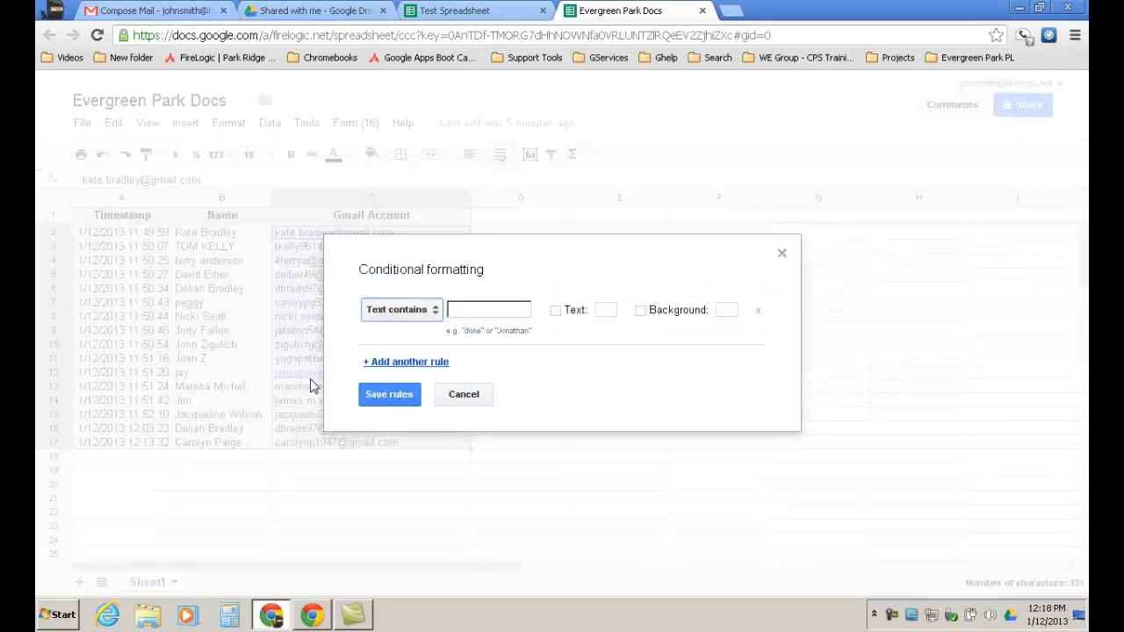
{"action": "left_click", "coordinate": [436, 312]}
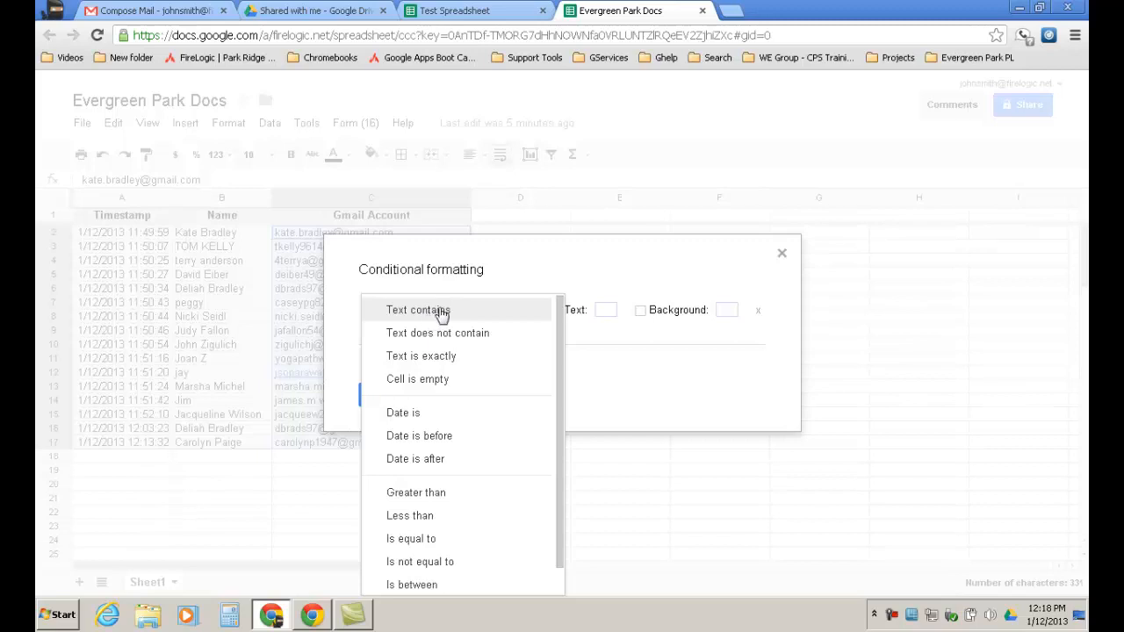
{"action": "left_click", "coordinate": [442, 311]}
{"action": "left_click", "coordinate": [459, 309]}
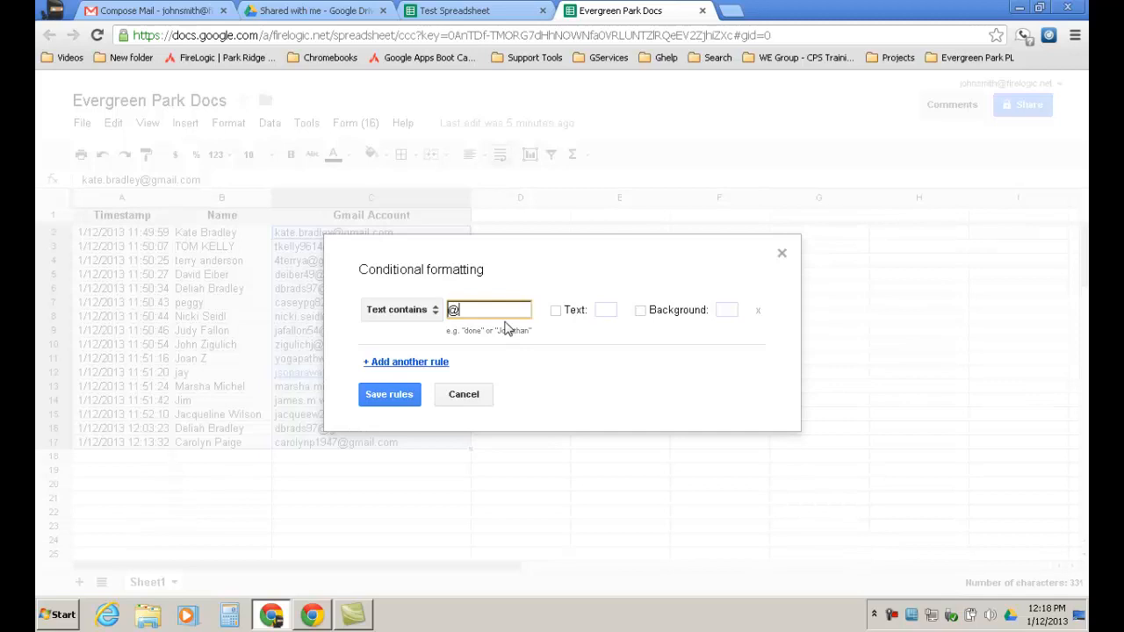
Give matching cells red text and a red background, and save the rule.
{"action": "left_click", "coordinate": [555, 311]}
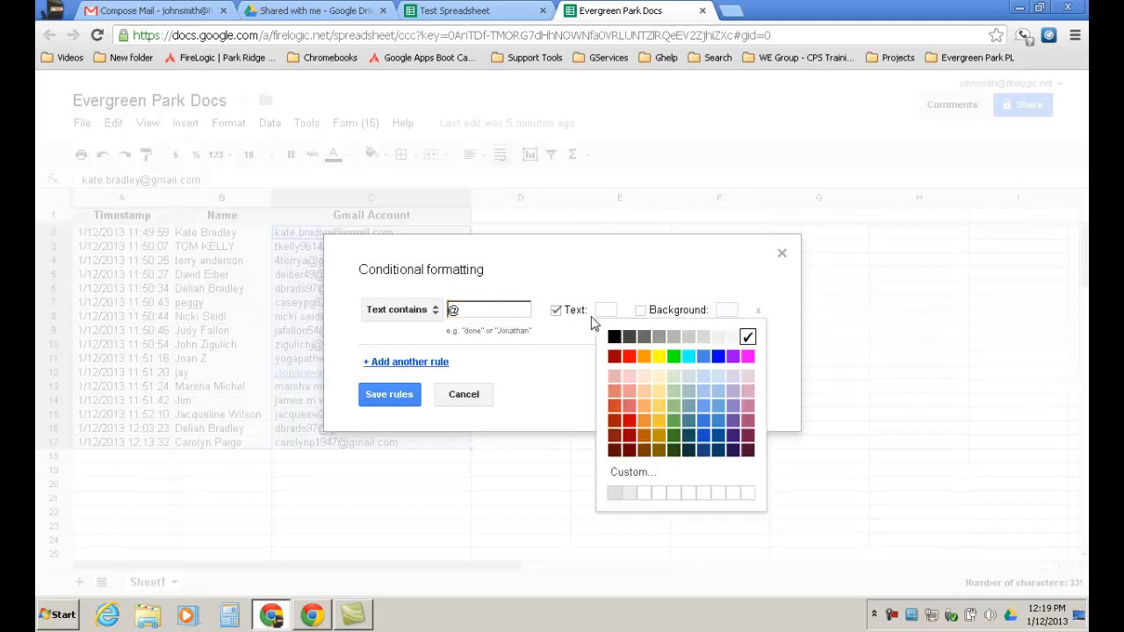
{"action": "left_click", "coordinate": [627, 358]}
{"action": "left_click", "coordinate": [642, 312]}
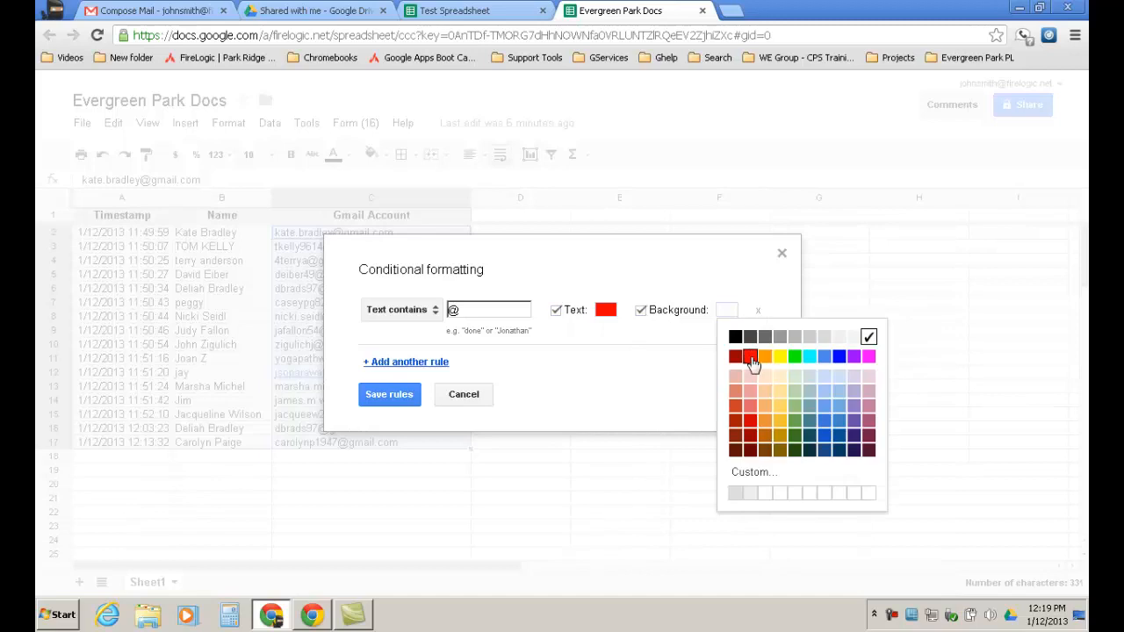
{"action": "left_click", "coordinate": [747, 358]}
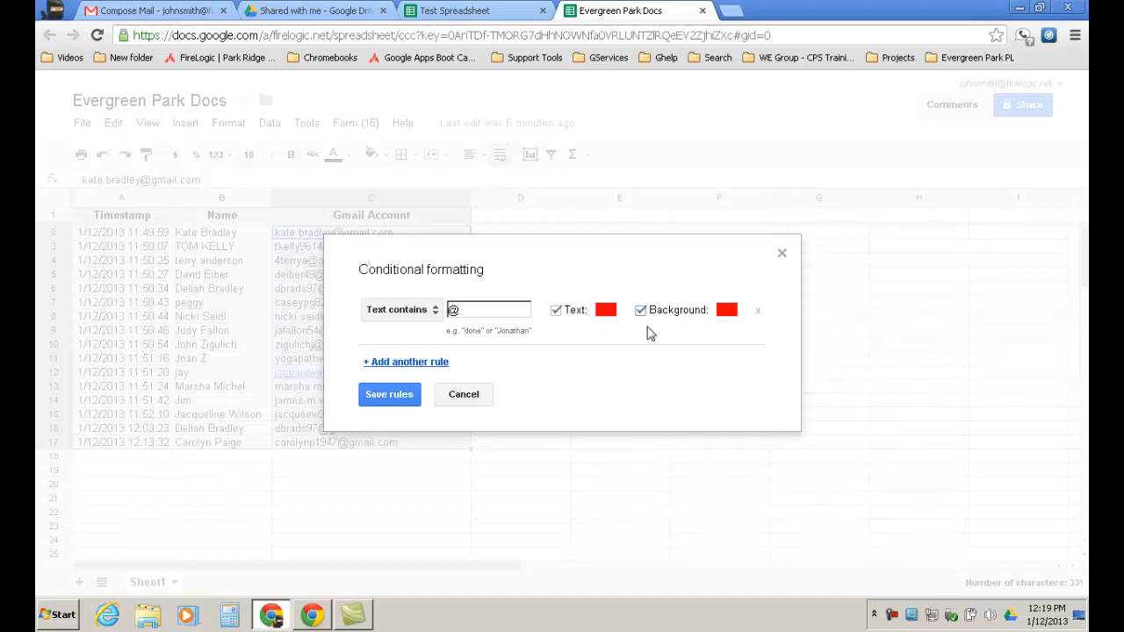
{"action": "left_click", "coordinate": [408, 397]}
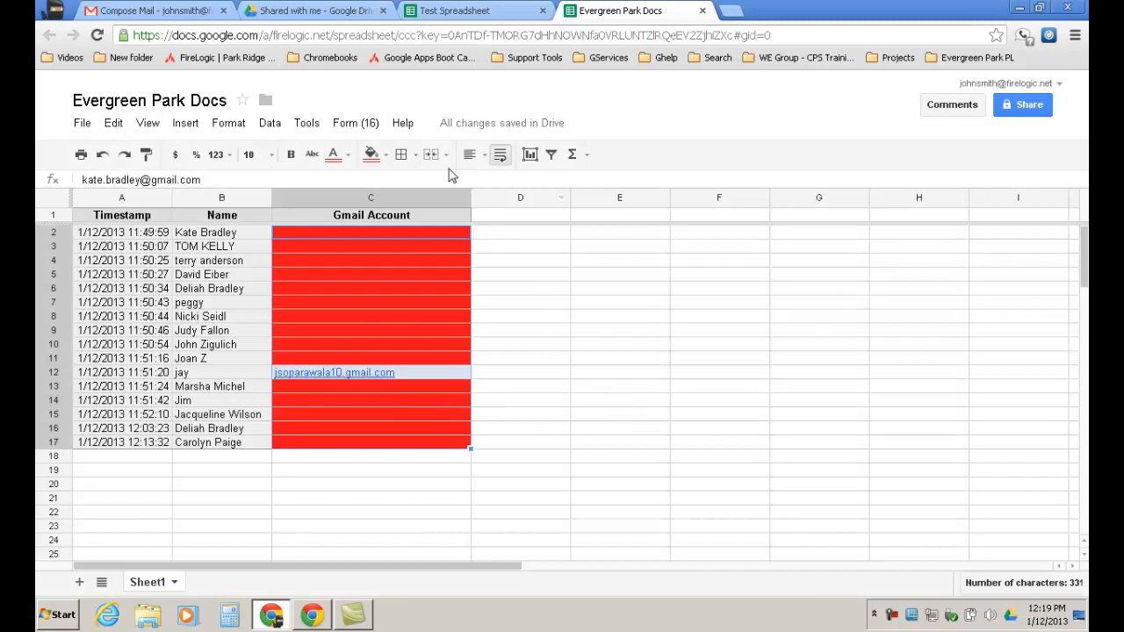
Change the conditional rule to Text does not contain @ and save it.
{"action": "left_click", "coordinate": [230, 128]}
{"action": "left_click", "coordinate": [286, 378]}
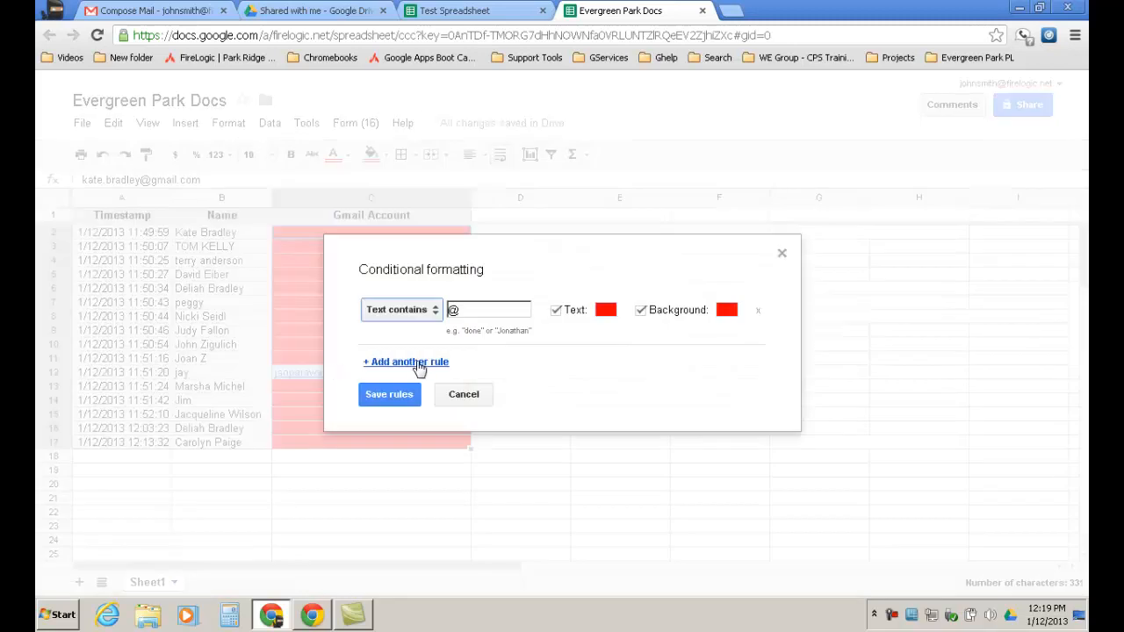
{"action": "left_click", "coordinate": [439, 311]}
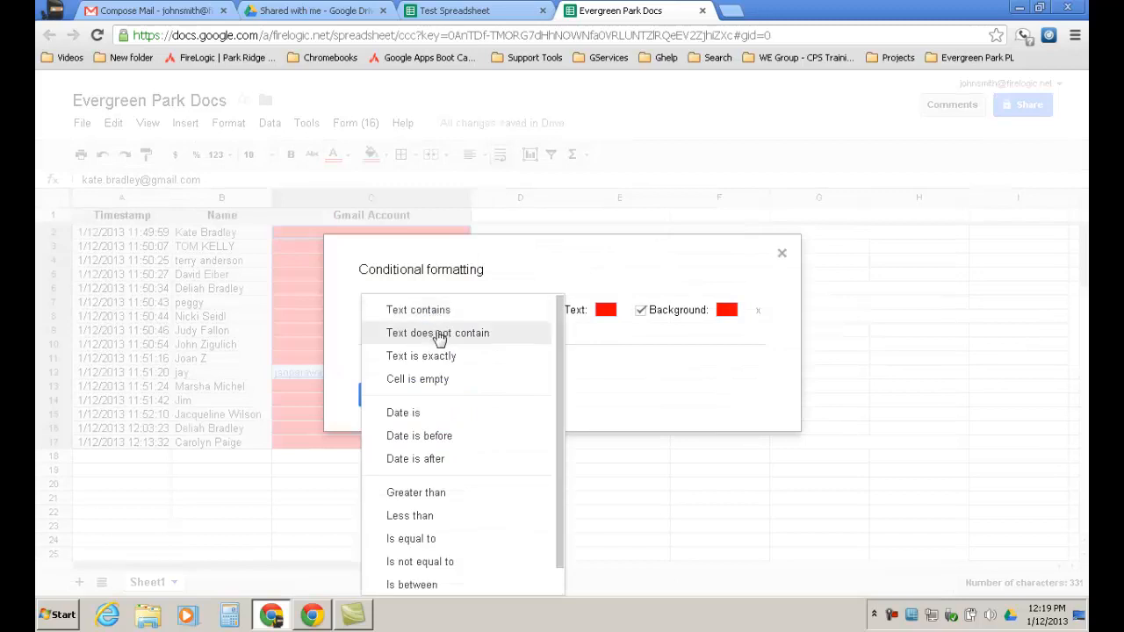
{"action": "left_click", "coordinate": [439, 334]}
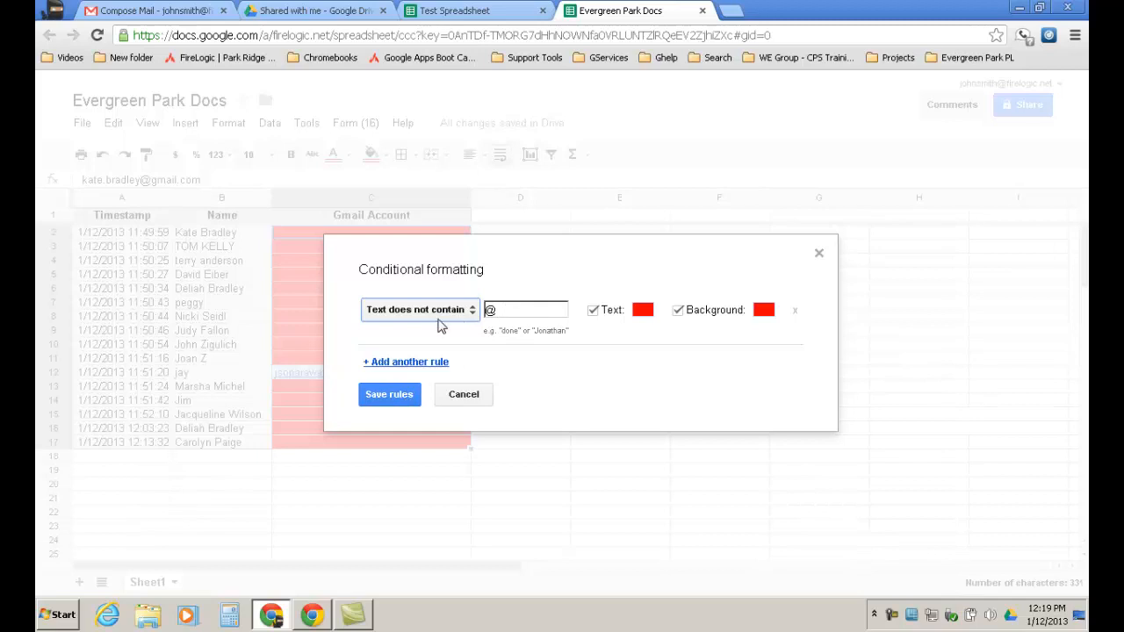
{"action": "left_click", "coordinate": [390, 400]}
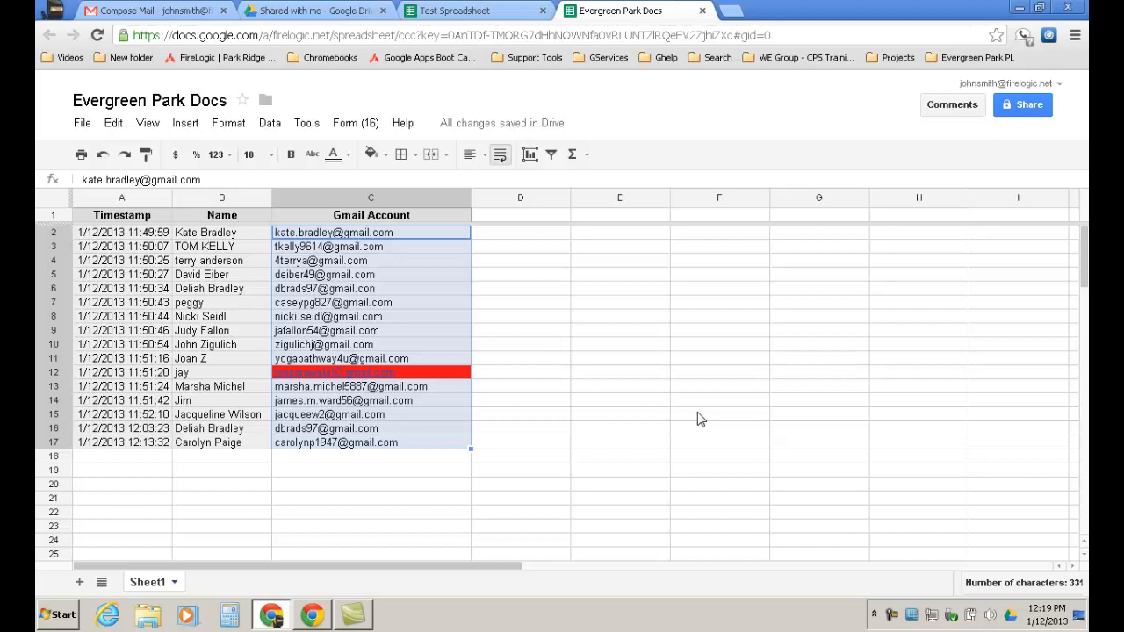
{"action": "left_click", "coordinate": [503, 10]}
{"action": "left_click", "coordinate": [239, 126]}
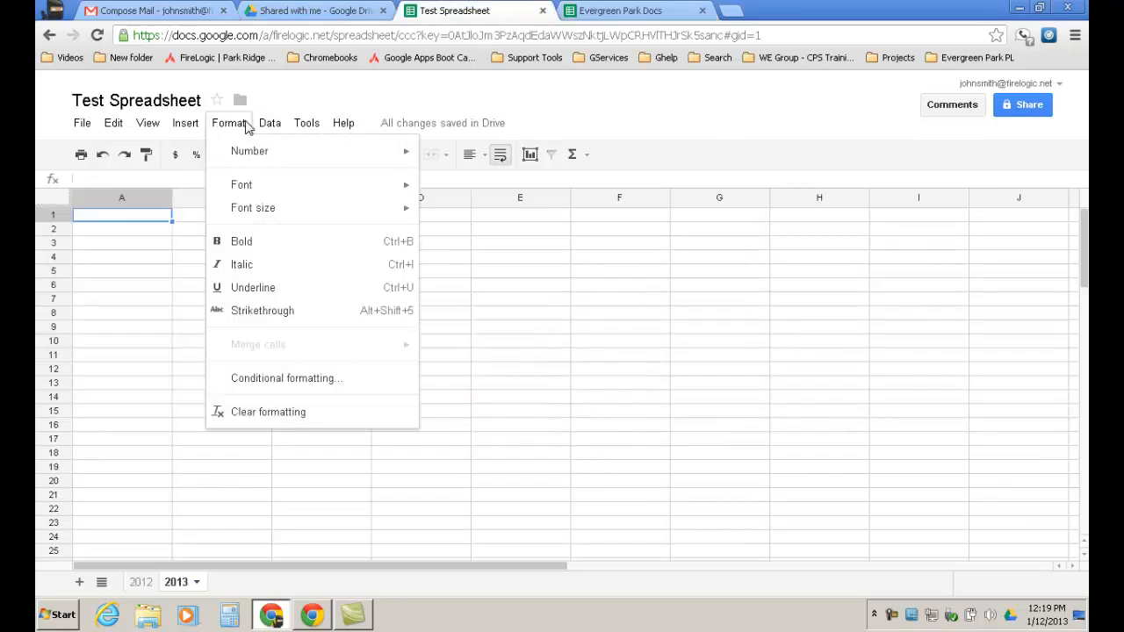
{"action": "mouse_move", "coordinate": [270, 124]}
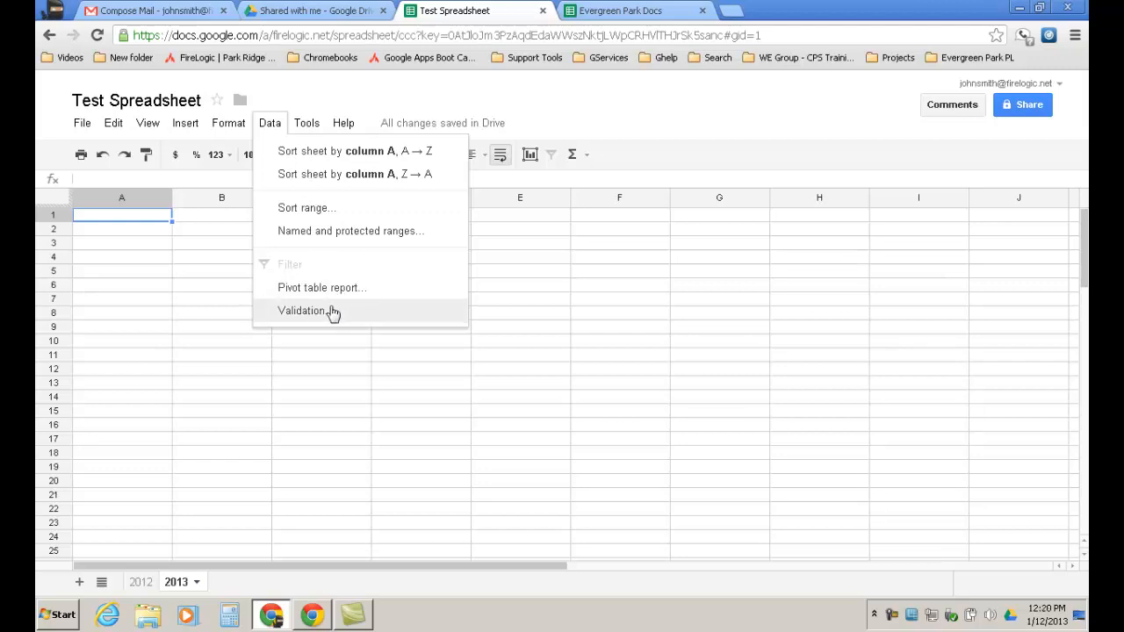
{"action": "left_click", "coordinate": [431, 79]}
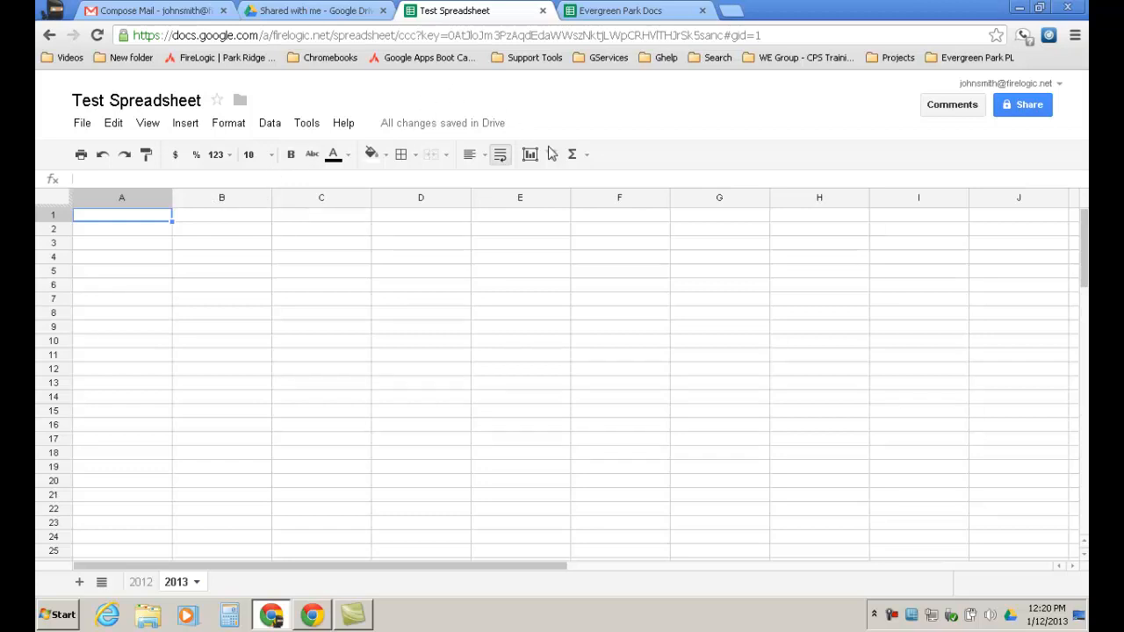
{"action": "left_click", "coordinate": [638, 12]}
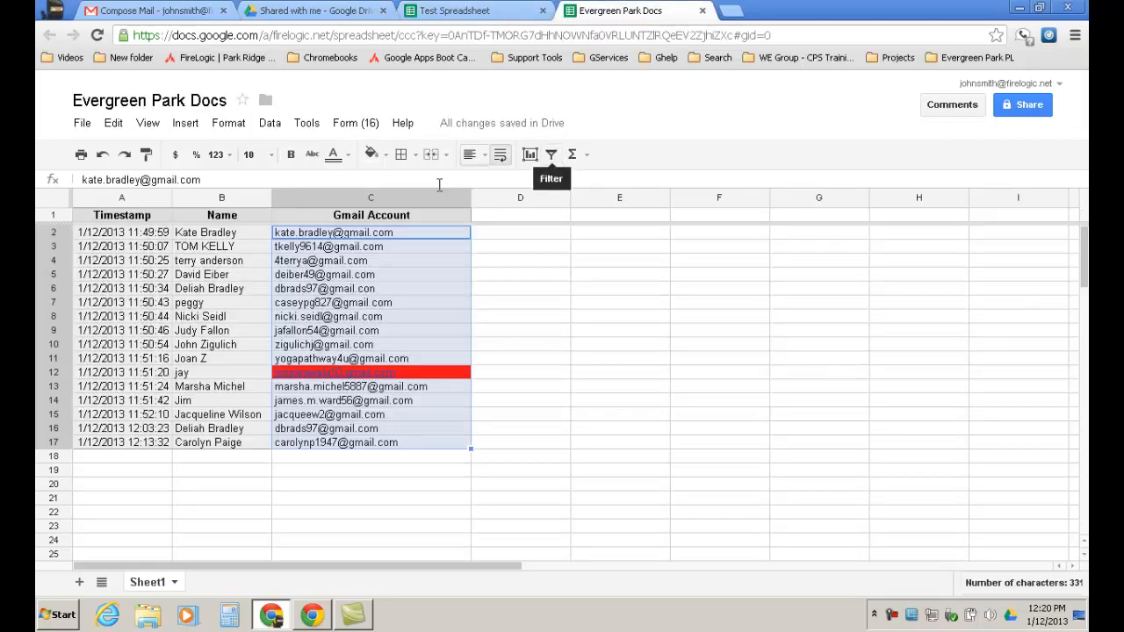
Add a filter to the header row and browse the Gmail Account filter list, cancelling without changes.
{"action": "left_click", "coordinate": [387, 215]}
{"action": "left_click", "coordinate": [549, 155]}
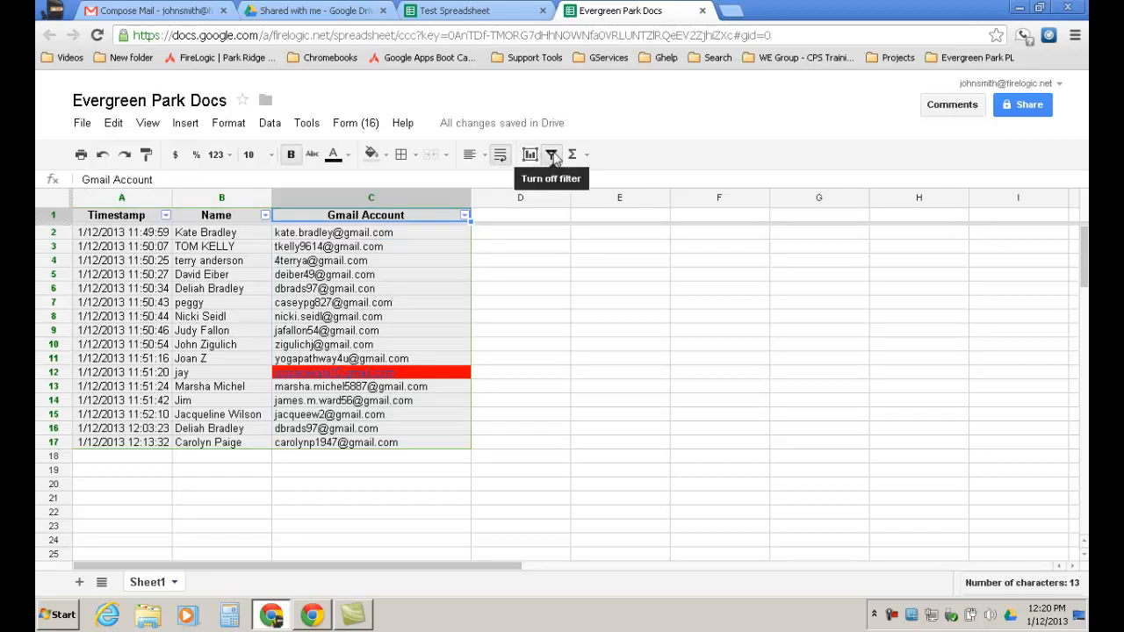
{"action": "left_click", "coordinate": [463, 215]}
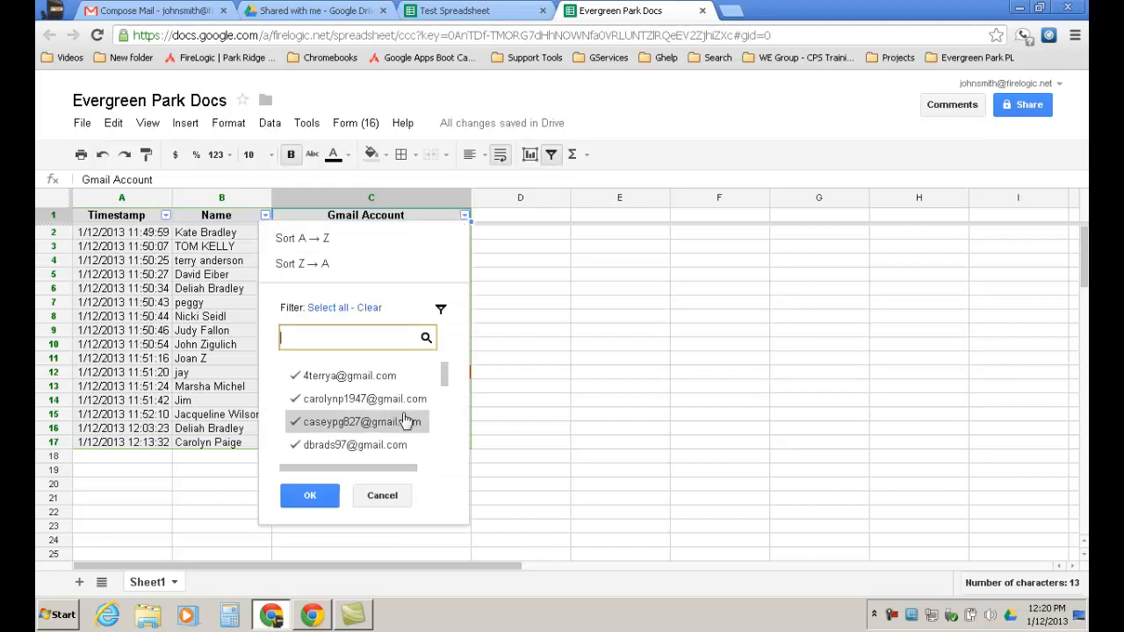
{"action": "scroll", "coordinate": [379, 400], "scroll_direction": "down", "scroll_amount": 3}
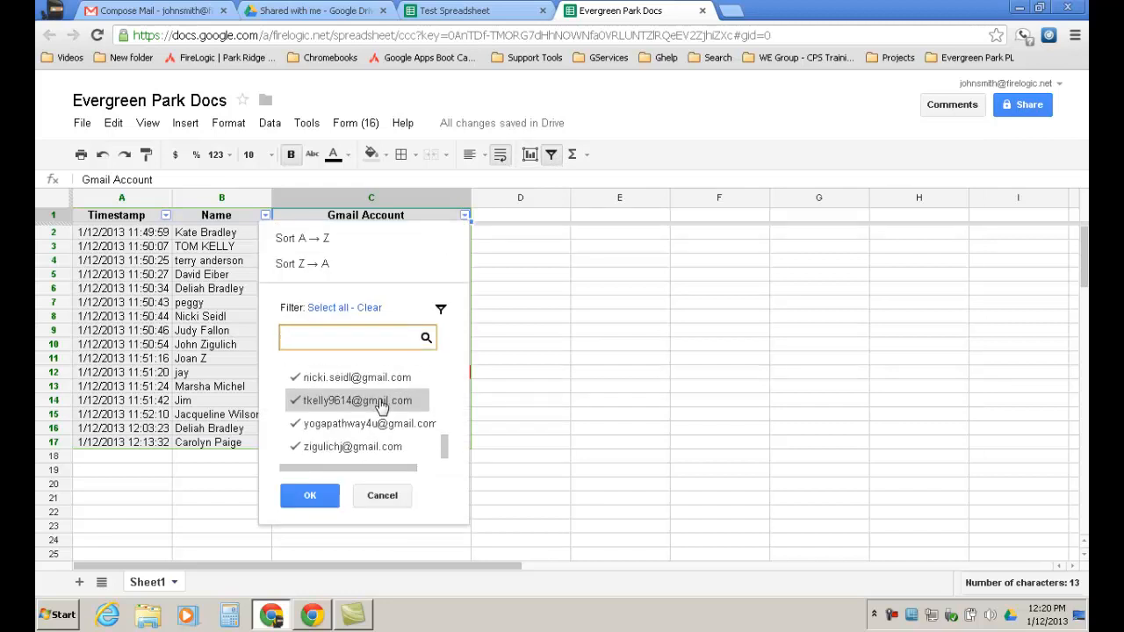
{"action": "scroll", "coordinate": [381, 408], "scroll_direction": "up", "scroll_amount": 5}
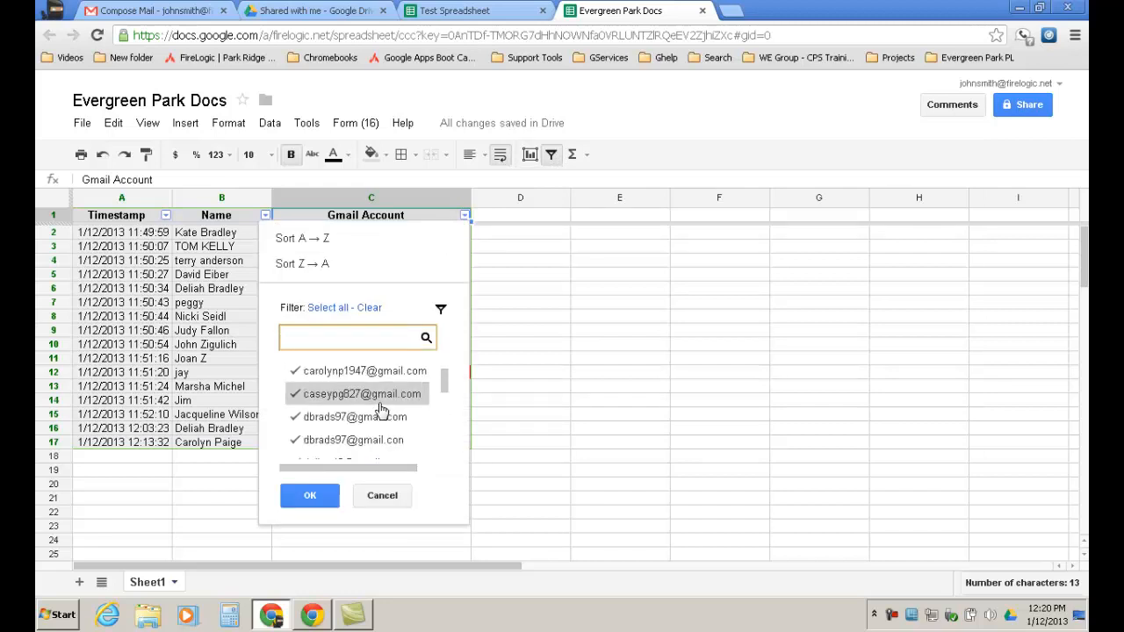
{"action": "scroll", "coordinate": [381, 408], "scroll_direction": "up", "scroll_amount": 1}
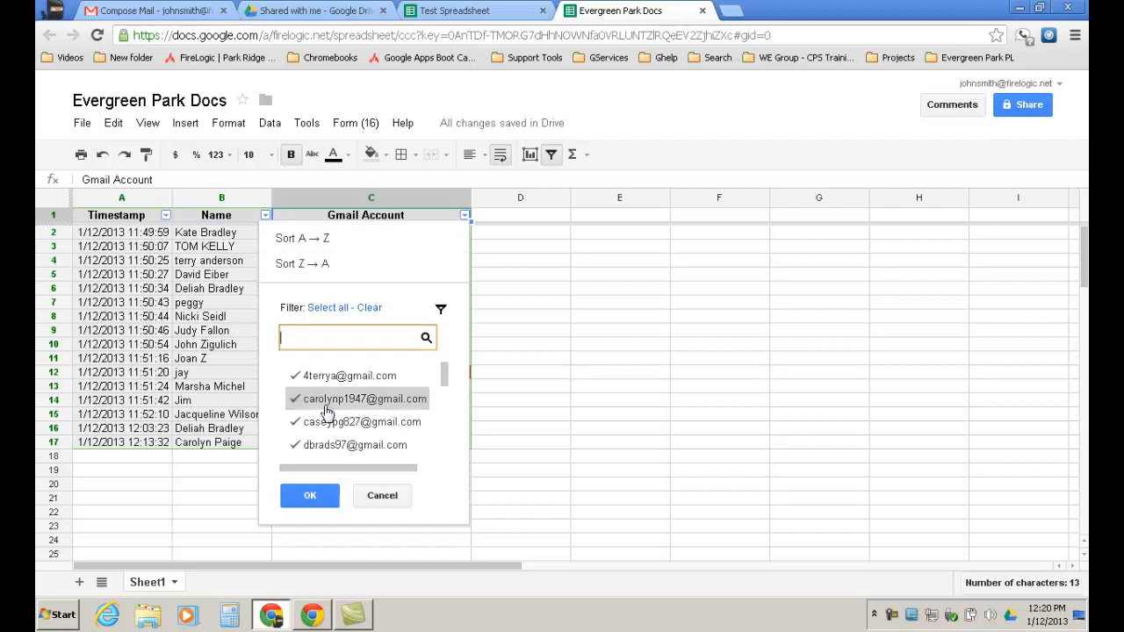
{"action": "left_click", "coordinate": [384, 498]}
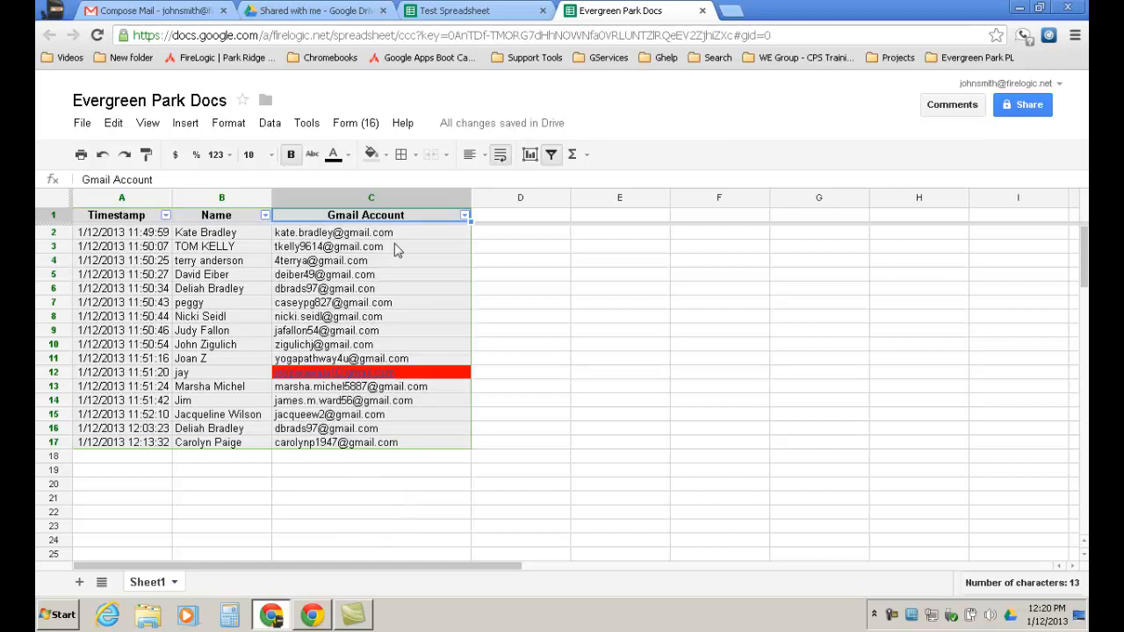
Return to the Test Spreadsheet, browse its Data through Help menus, and open then close the 123 format list.
{"action": "left_click", "coordinate": [449, 9]}
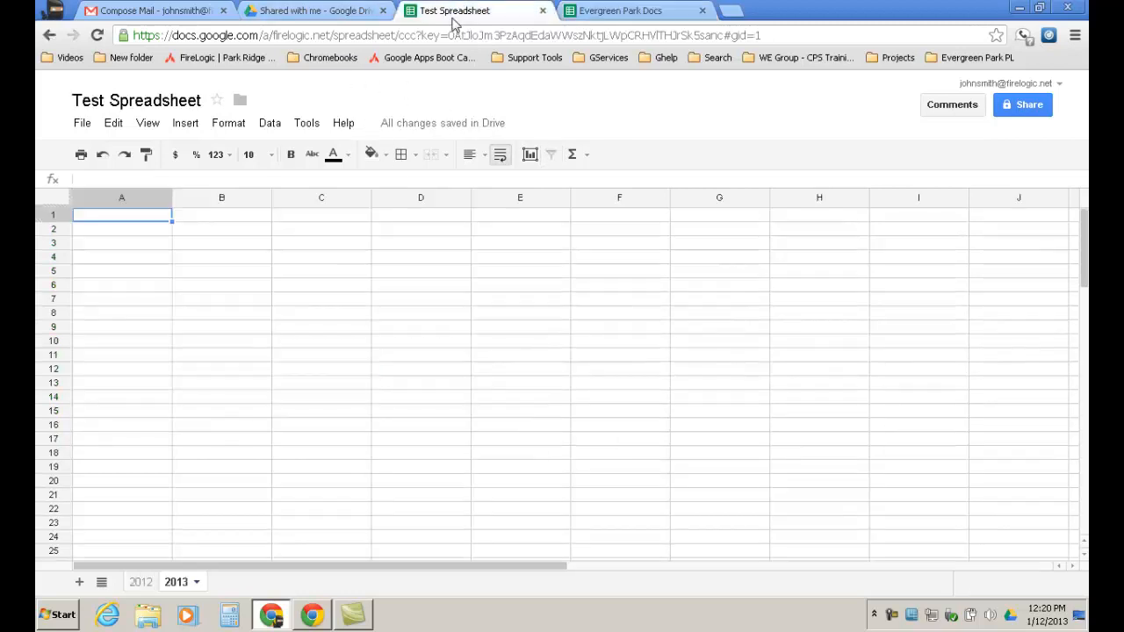
{"action": "left_click", "coordinate": [270, 124]}
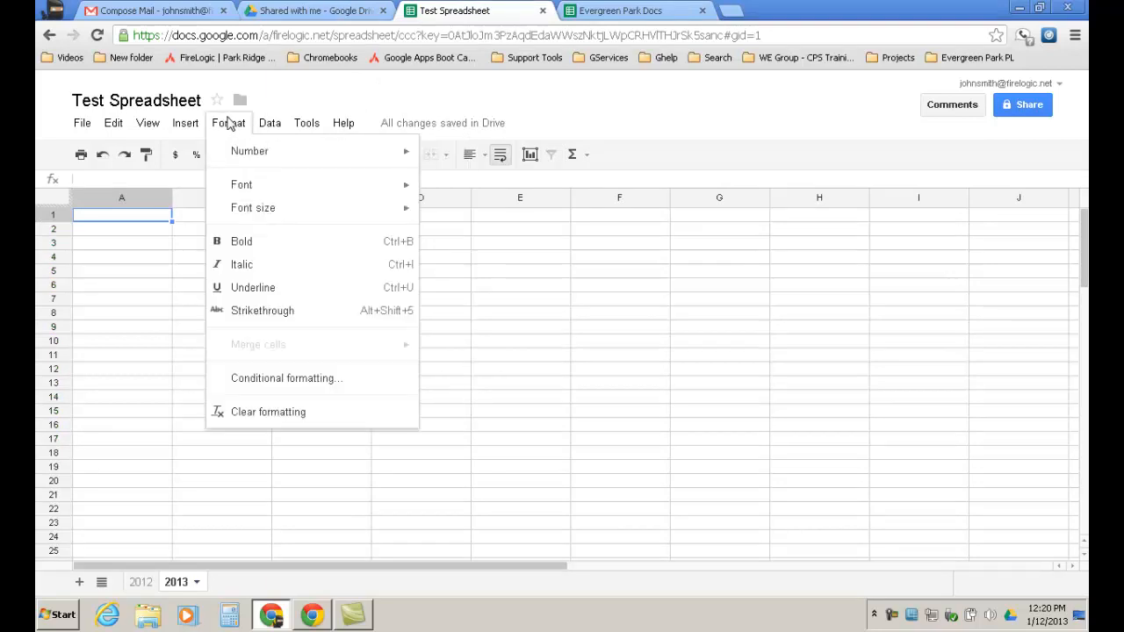
{"action": "mouse_move", "coordinate": [295, 128]}
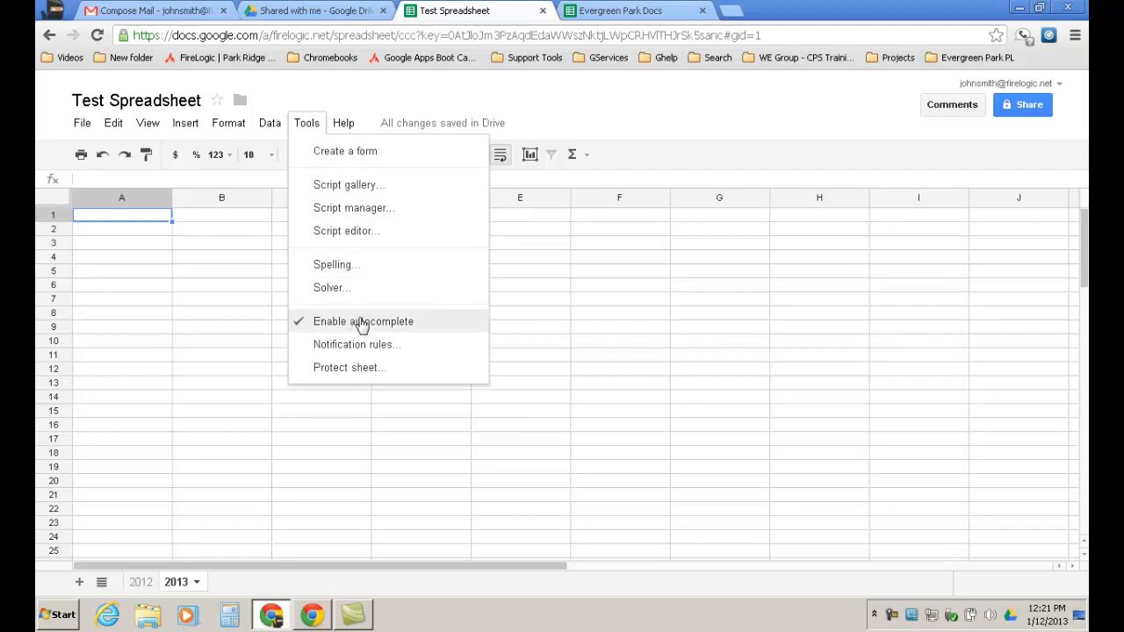
{"action": "mouse_move", "coordinate": [352, 128]}
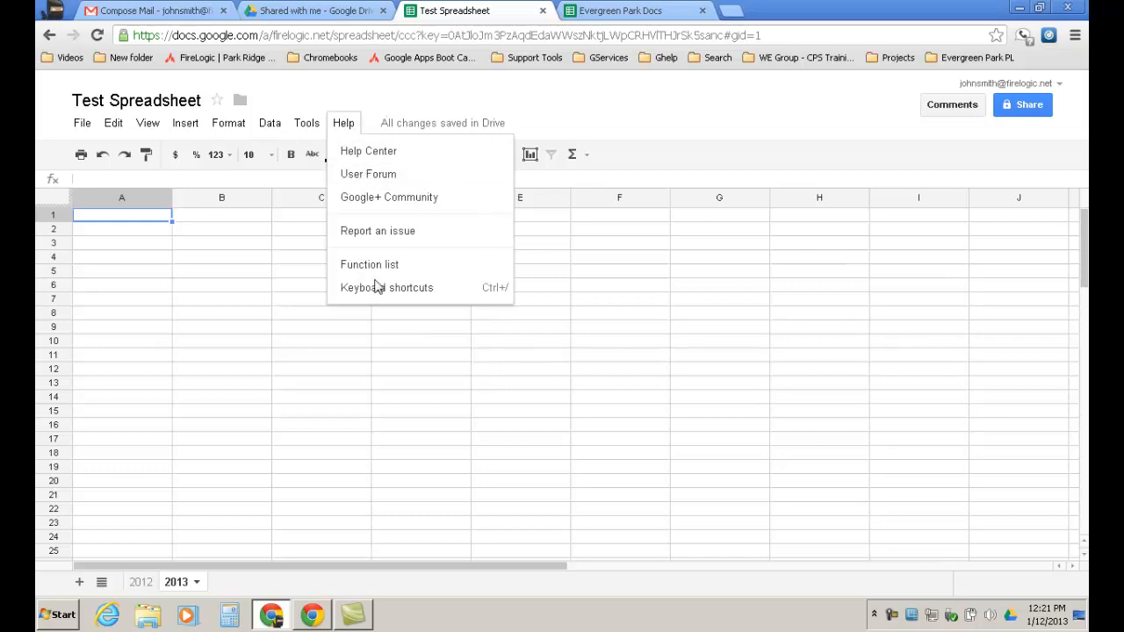
{"action": "left_click", "coordinate": [390, 103]}
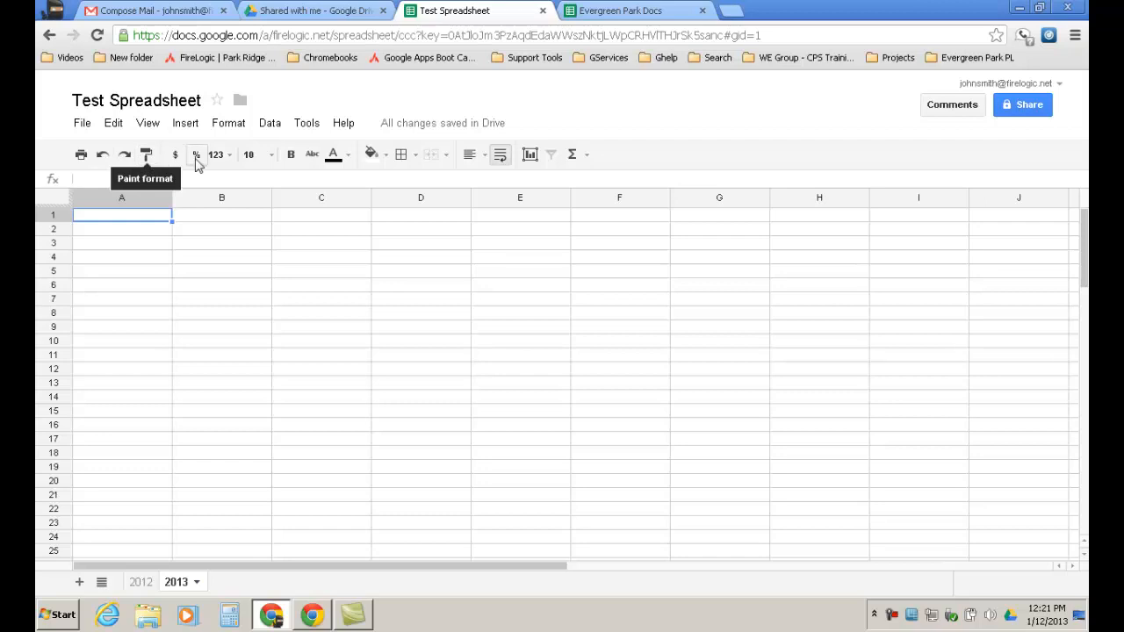
{"action": "left_click", "coordinate": [235, 162]}
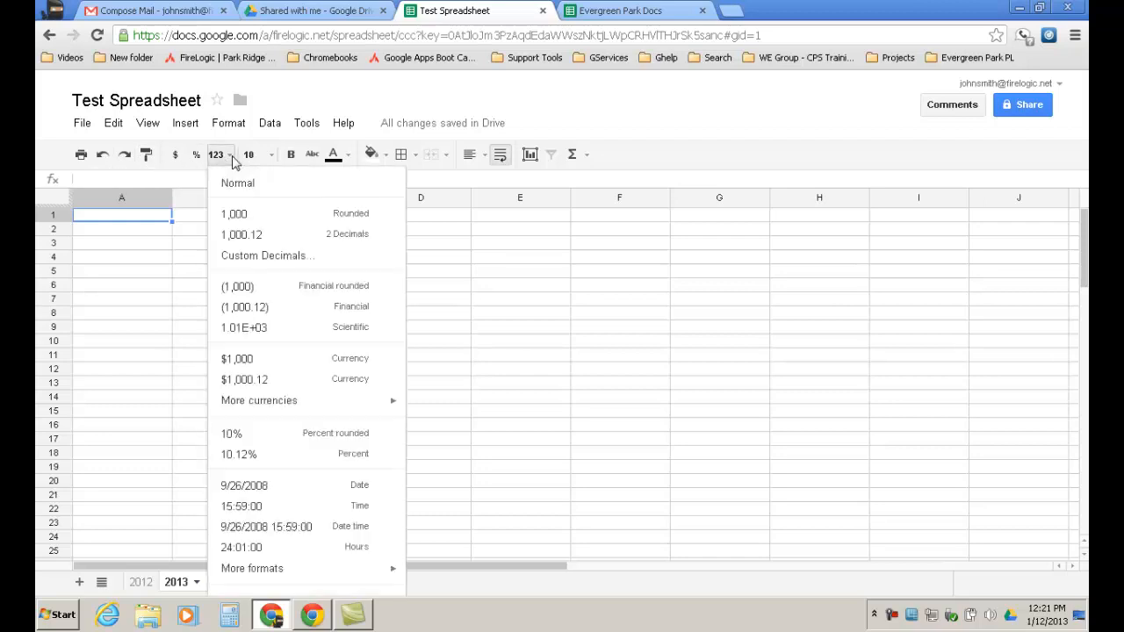
{"action": "left_click", "coordinate": [233, 161]}
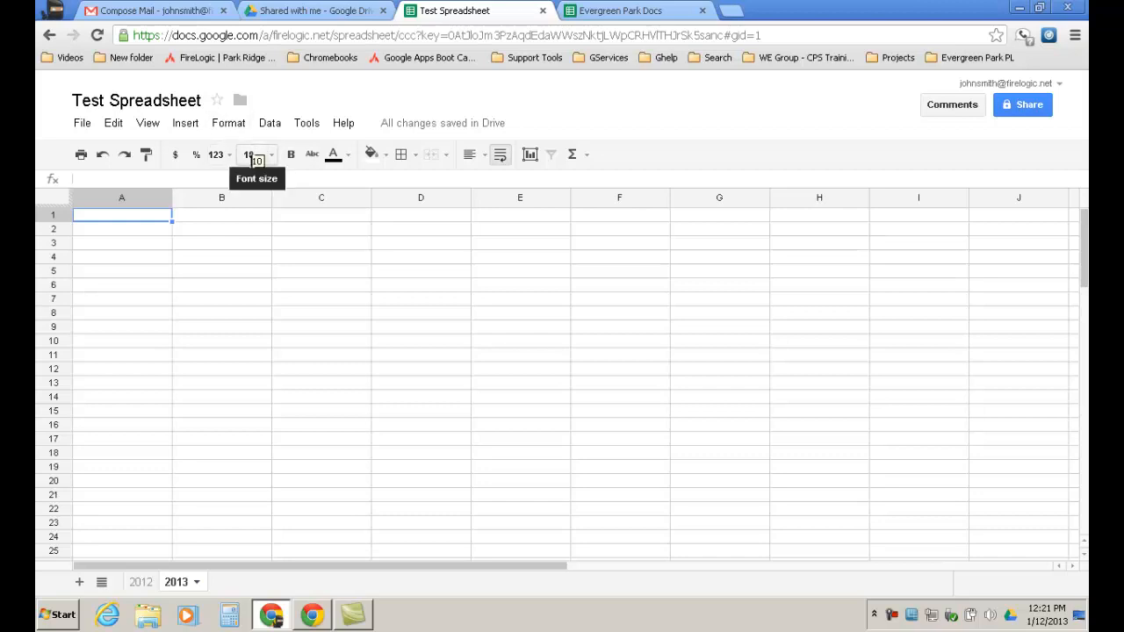
Enter 10, 23, 3456 and 43 into cells A1 through A4.
{"action": "left_click", "coordinate": [588, 158]}
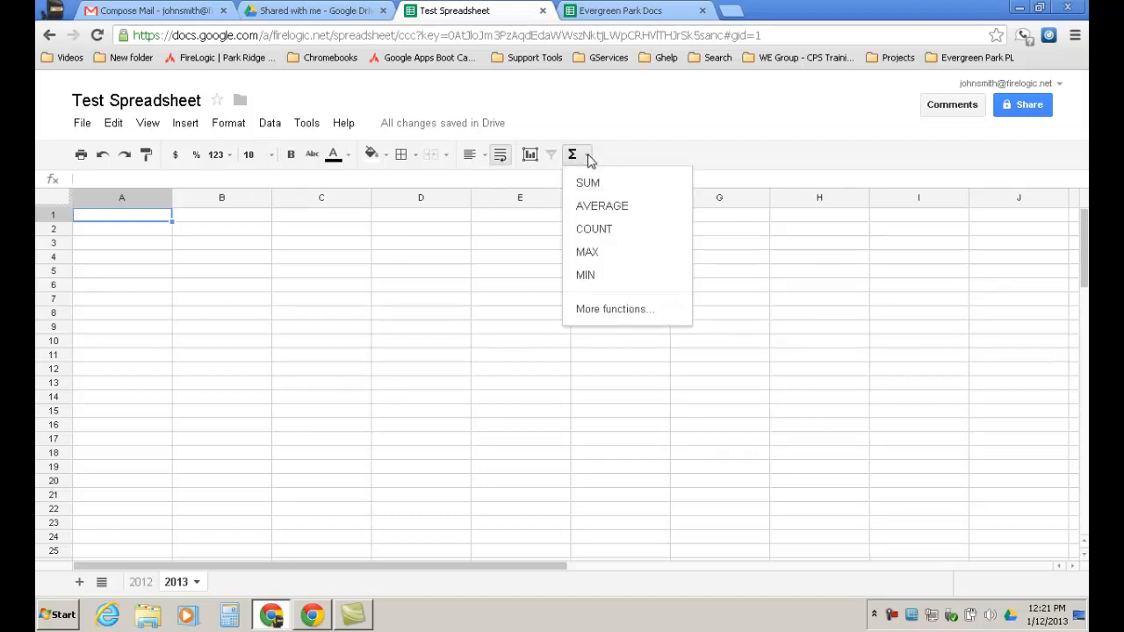
{"action": "left_click", "coordinate": [102, 221]}
{"action": "type", "text": "10"}
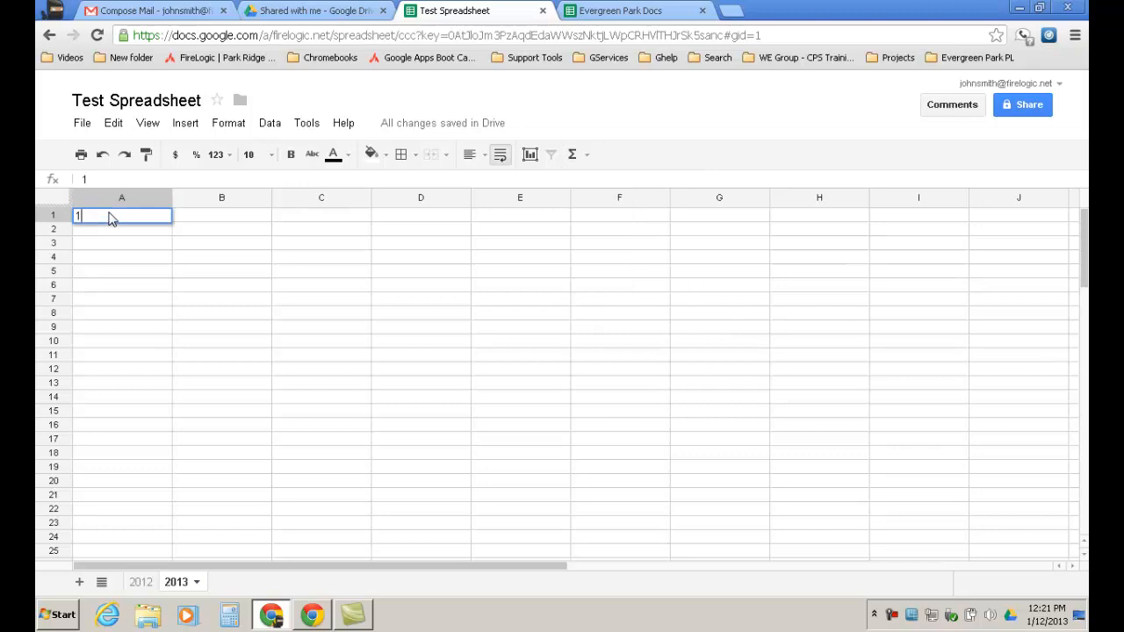
{"action": "key", "text": "Return"}
{"action": "type", "text": "23"}
{"action": "key", "text": "Return"}
{"action": "type", "text": "3456"}
{"action": "key", "text": "Return"}
{"action": "type", "text": "43"}
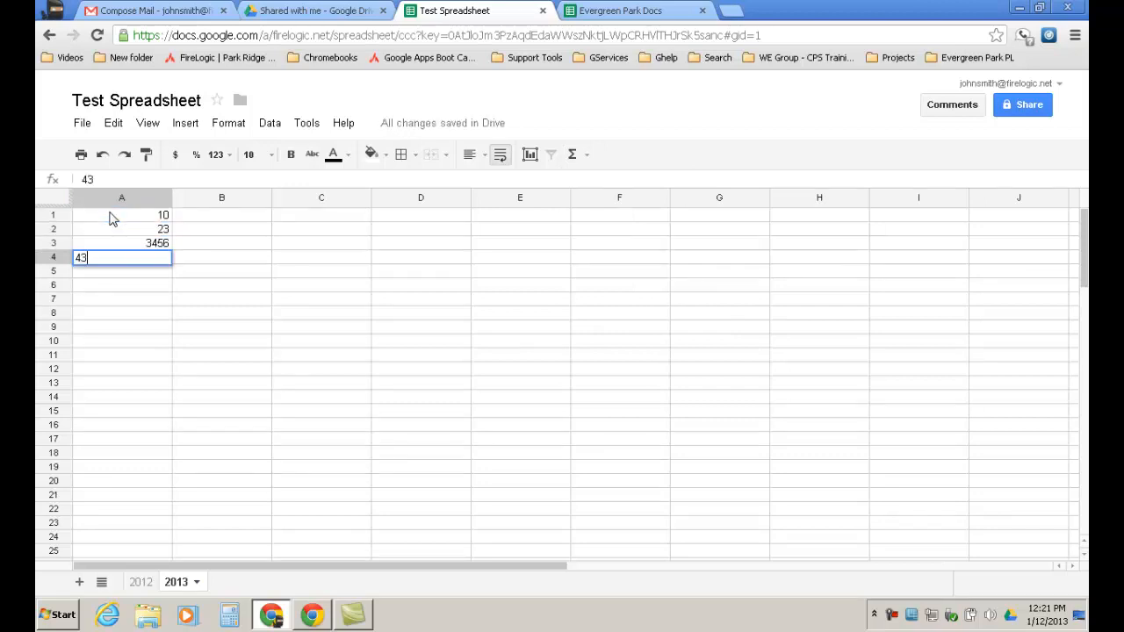
{"action": "key", "text": "Return"}
Insert a SUM of A1:A4 into A5 from the Σ quick functions menu.
{"action": "left_click_drag", "start_coordinate": [163, 216], "coordinate": [160, 259]}
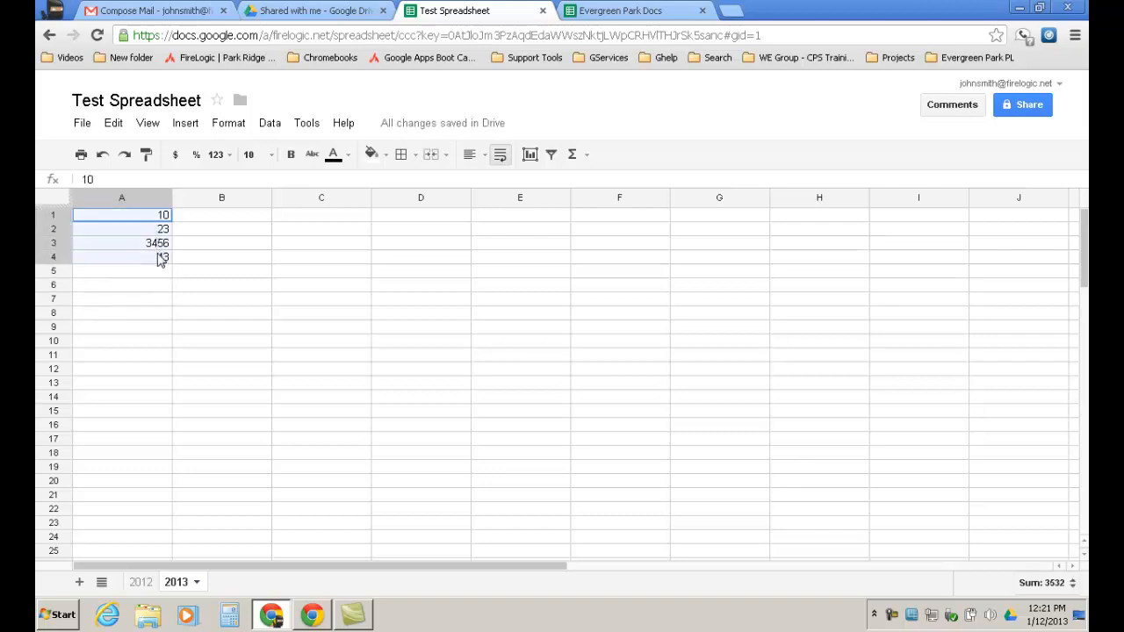
{"action": "left_click", "coordinate": [589, 157]}
{"action": "left_click", "coordinate": [594, 183]}
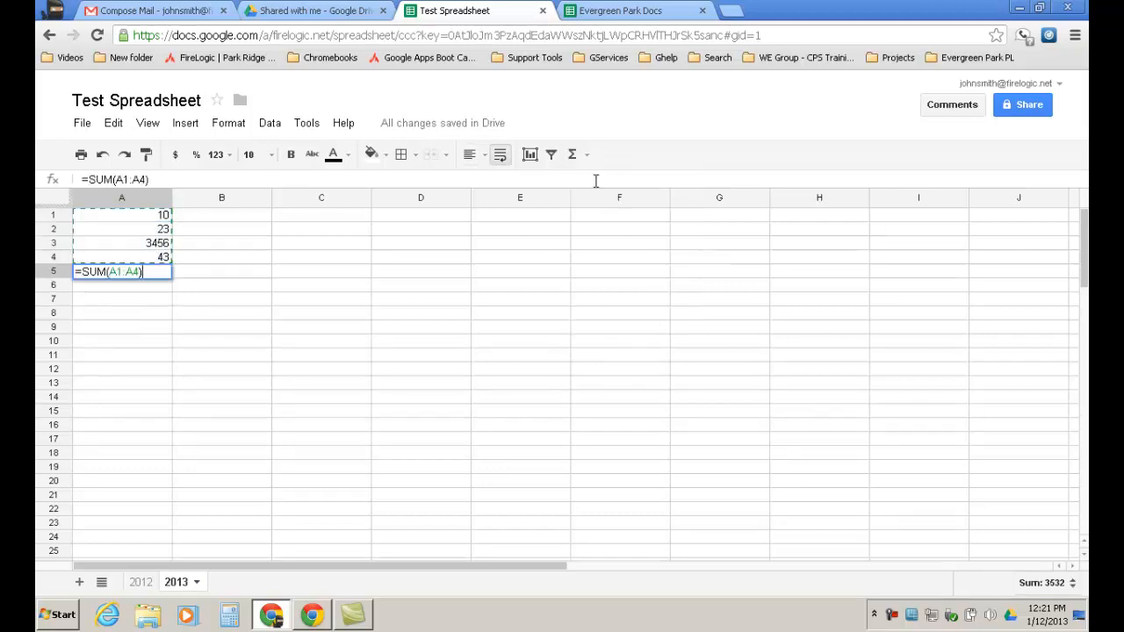
{"action": "key", "text": "Return"}
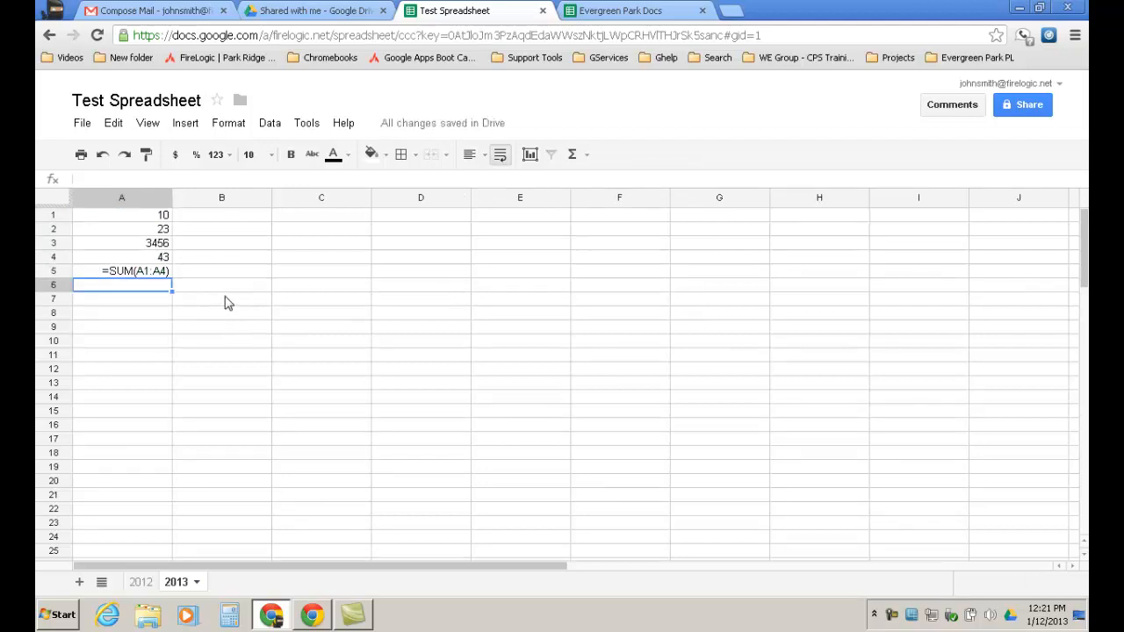
Inspect the total in A5, then clear it so A5 is empty and reselect A1:A4.
{"action": "left_click", "coordinate": [205, 275]}
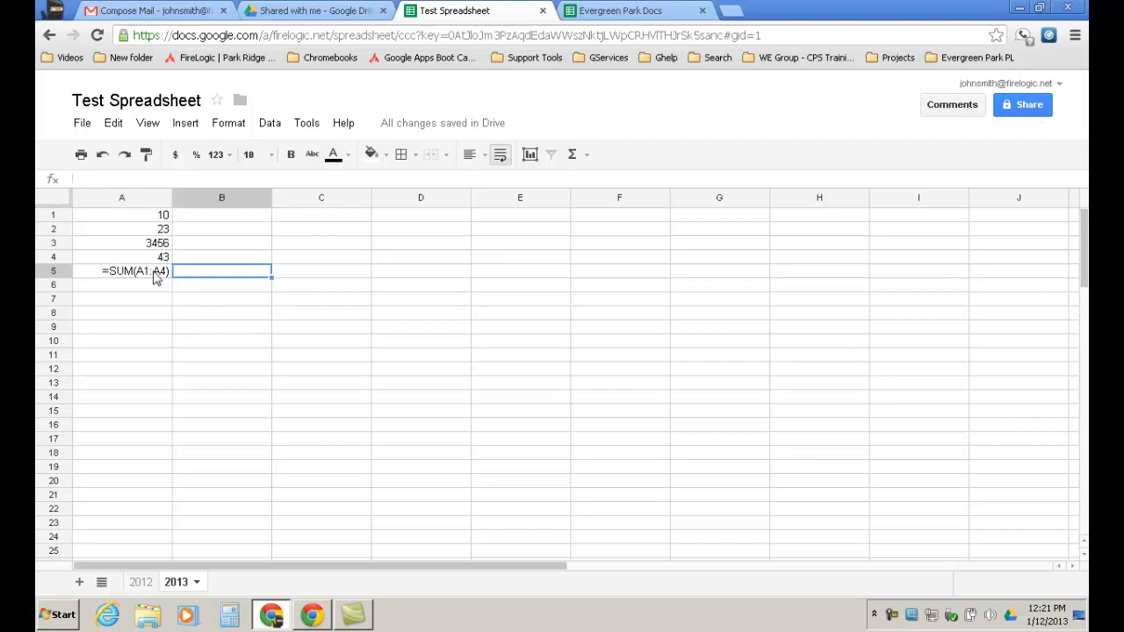
{"action": "left_click", "coordinate": [138, 275]}
{"action": "left_click", "coordinate": [278, 290]}
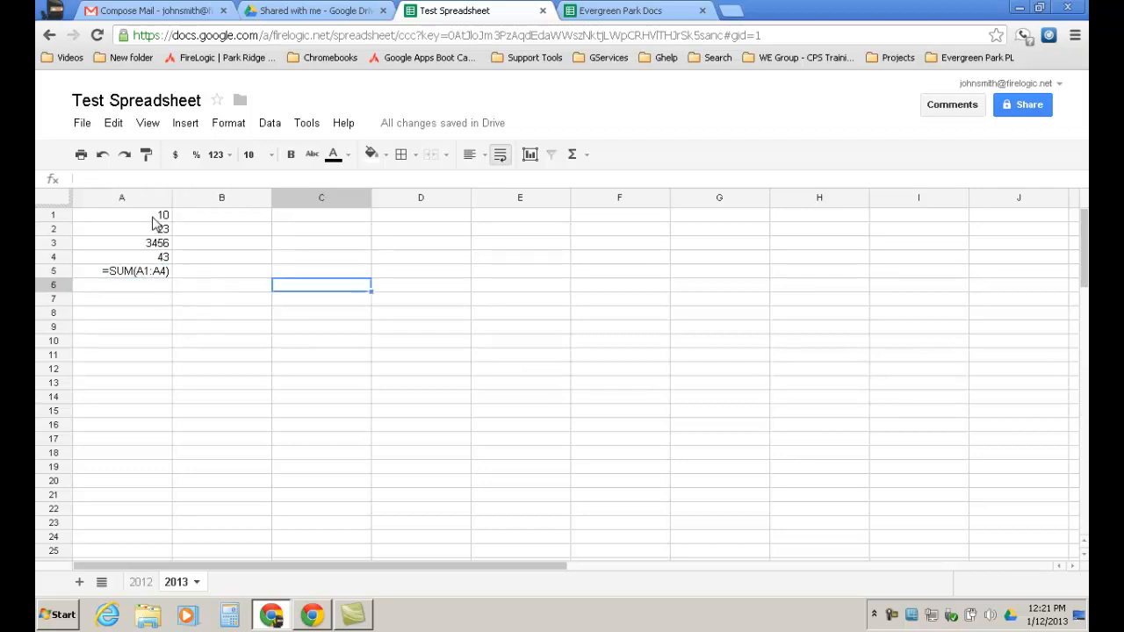
{"action": "left_click_drag", "start_coordinate": [152, 218], "coordinate": [153, 262]}
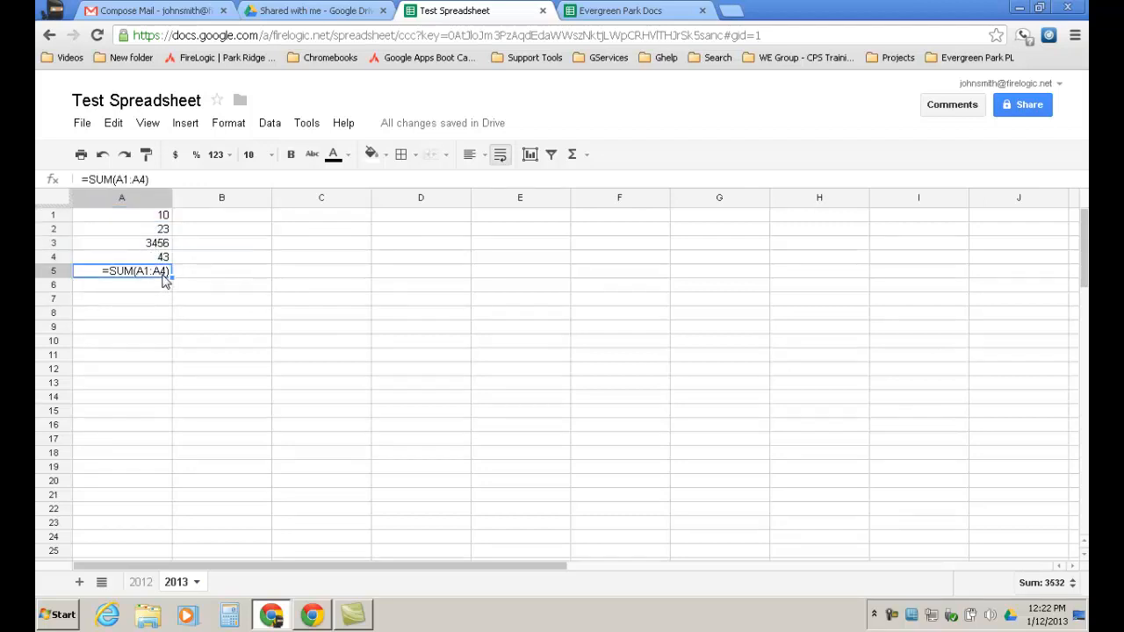
{"action": "key", "text": "Escape"}
{"action": "left_click_drag", "start_coordinate": [167, 217], "coordinate": [156, 272]}
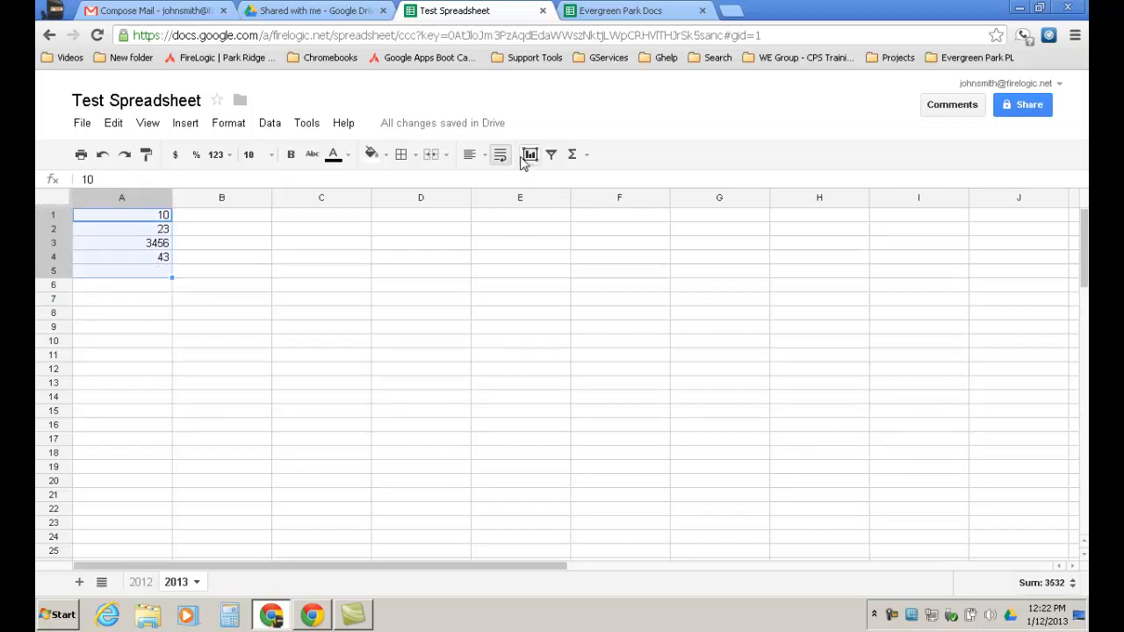
Insert a SUM of A1:A5 into A6 and check each column A value and the formula.
{"action": "left_click", "coordinate": [588, 155]}
{"action": "left_click", "coordinate": [598, 184]}
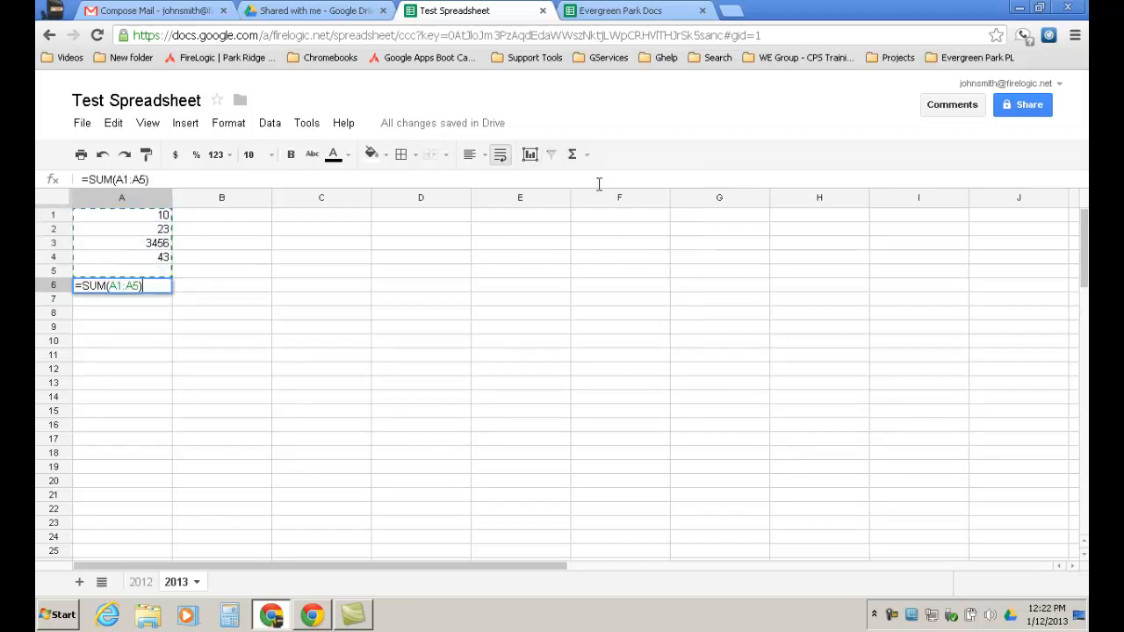
{"action": "key", "text": "Return"}
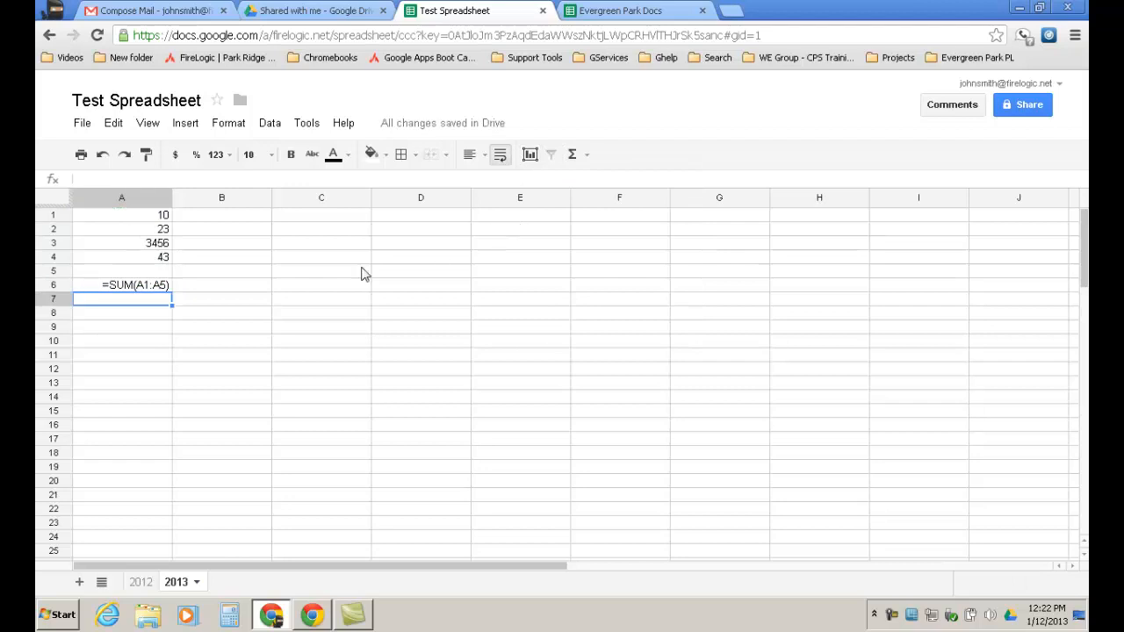
{"action": "left_click", "coordinate": [165, 220]}
{"action": "left_click", "coordinate": [159, 230]}
{"action": "left_click", "coordinate": [160, 243]}
{"action": "left_click", "coordinate": [162, 256]}
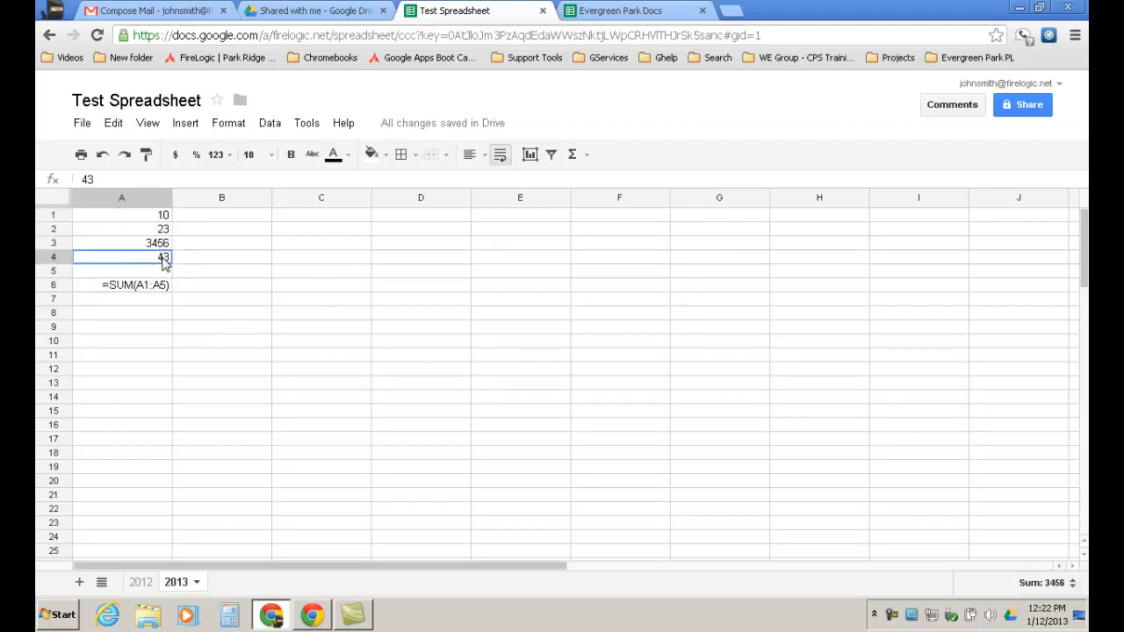
{"action": "left_click", "coordinate": [161, 219]}
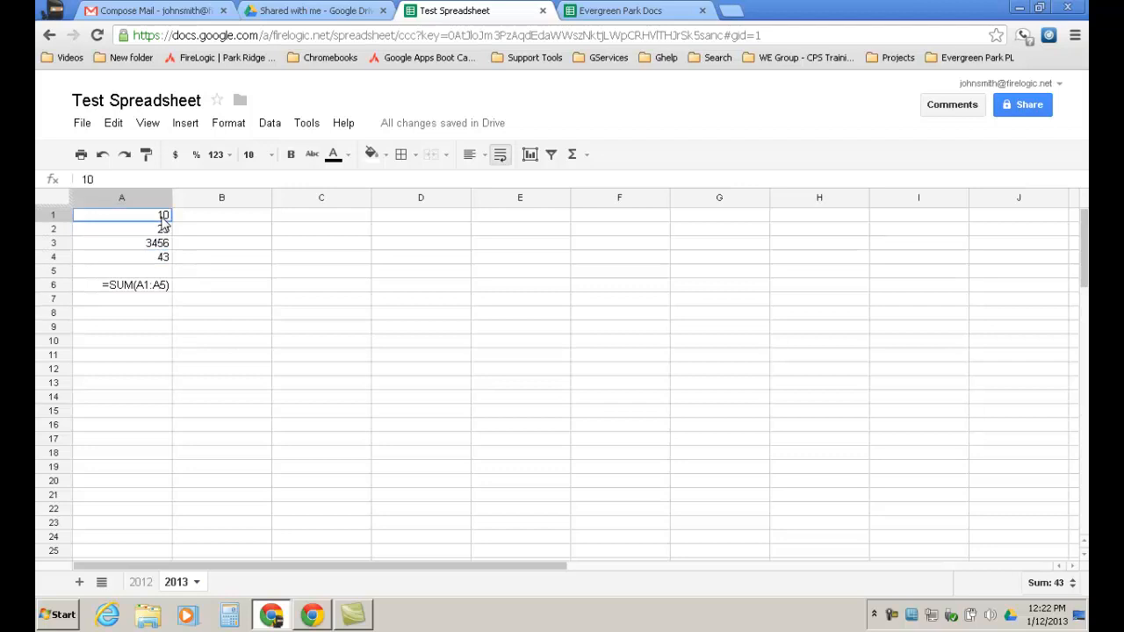
{"action": "left_click", "coordinate": [158, 288]}
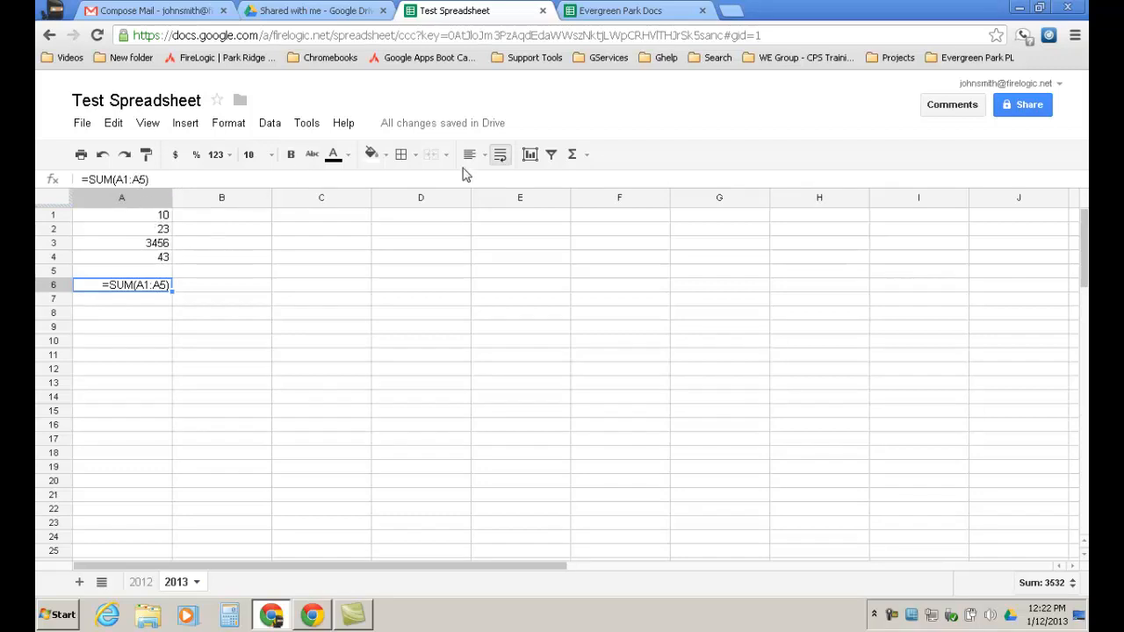
Replace the values in A1 through A5 with 2 each, then reload the page with F5.
{"action": "left_click", "coordinate": [587, 156]}
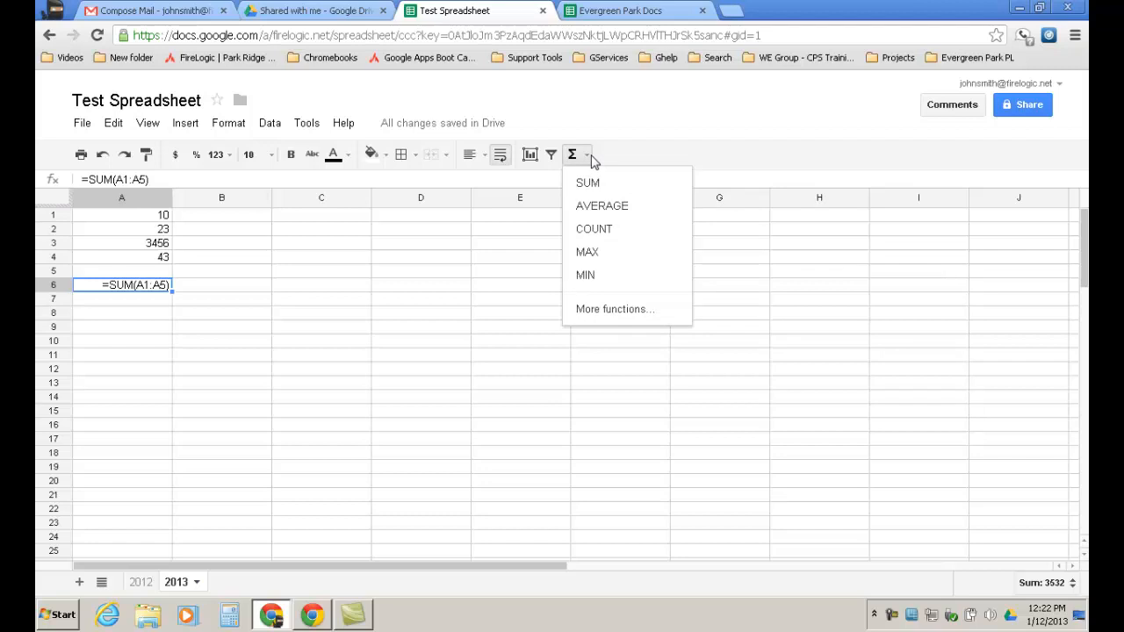
{"action": "left_click", "coordinate": [161, 216]}
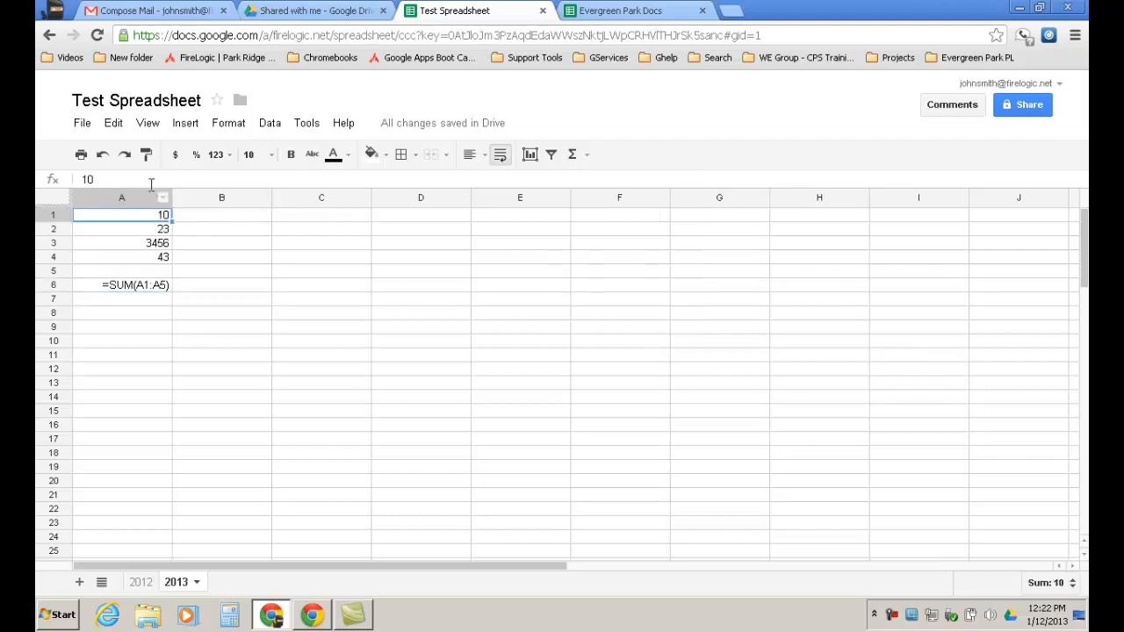
{"action": "left_click", "coordinate": [151, 184]}
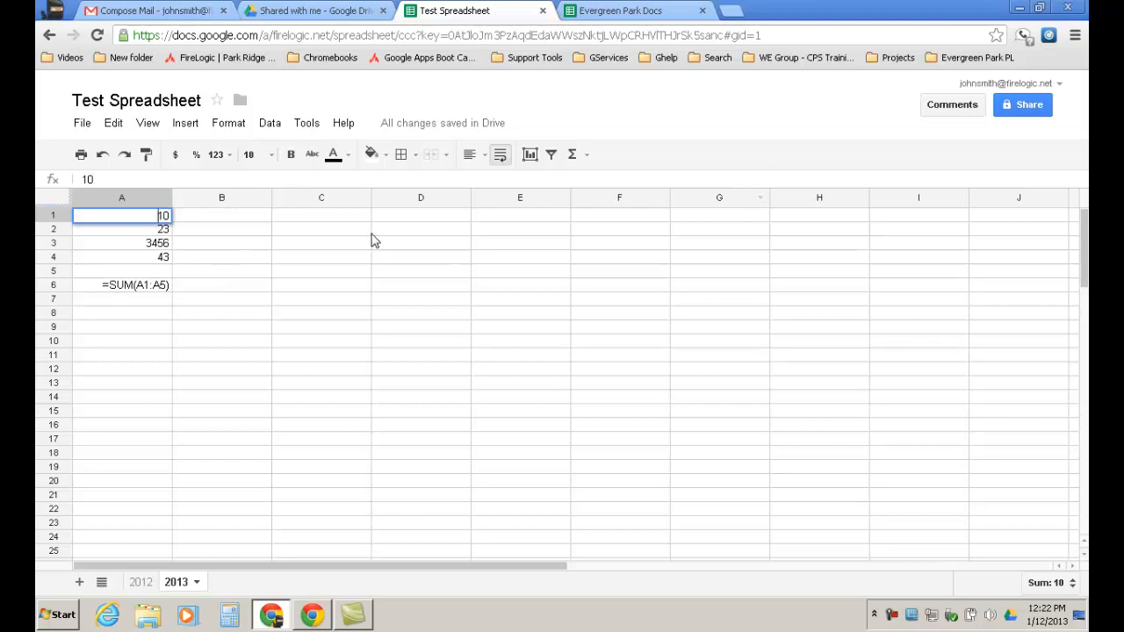
{"action": "left_click_drag", "start_coordinate": [370, 235], "coordinate": [367, 238]}
{"action": "left_click", "coordinate": [153, 218]}
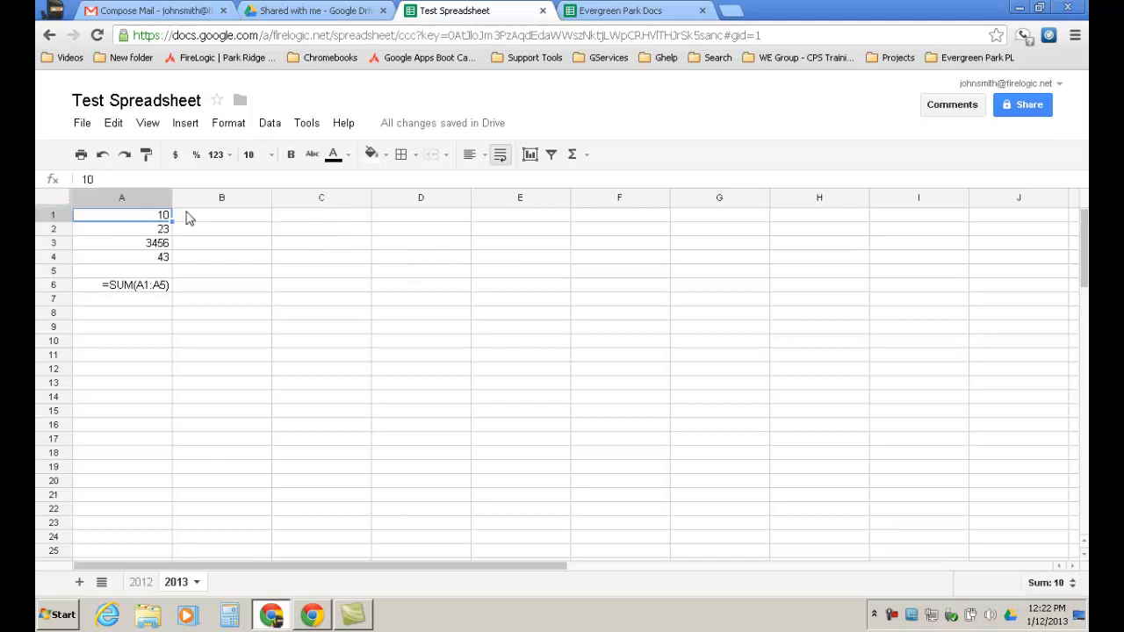
{"action": "type", "text": "2"}
{"action": "key", "text": "Return"}
{"action": "type", "text": "2"}
{"action": "key", "text": "Return"}
{"action": "type", "text": "2"}
{"action": "key", "text": "Return"}
{"action": "type", "text": "2"}
{"action": "key", "text": "Return"}
{"action": "type", "text": "2"}
{"action": "key", "text": "Return"}
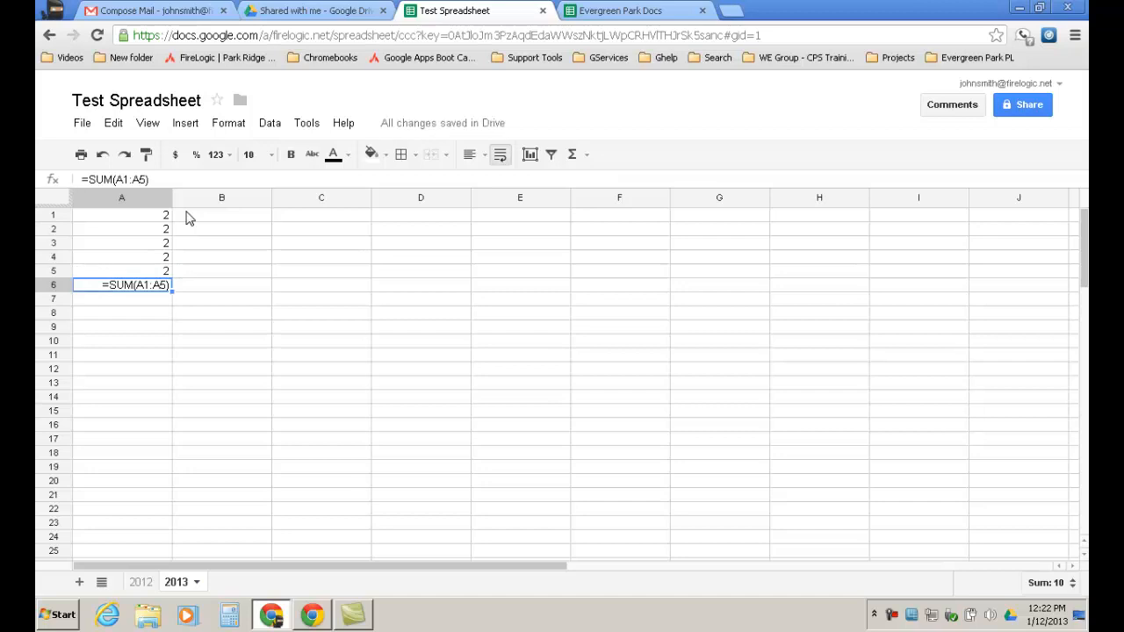
{"action": "key", "text": "Return"}
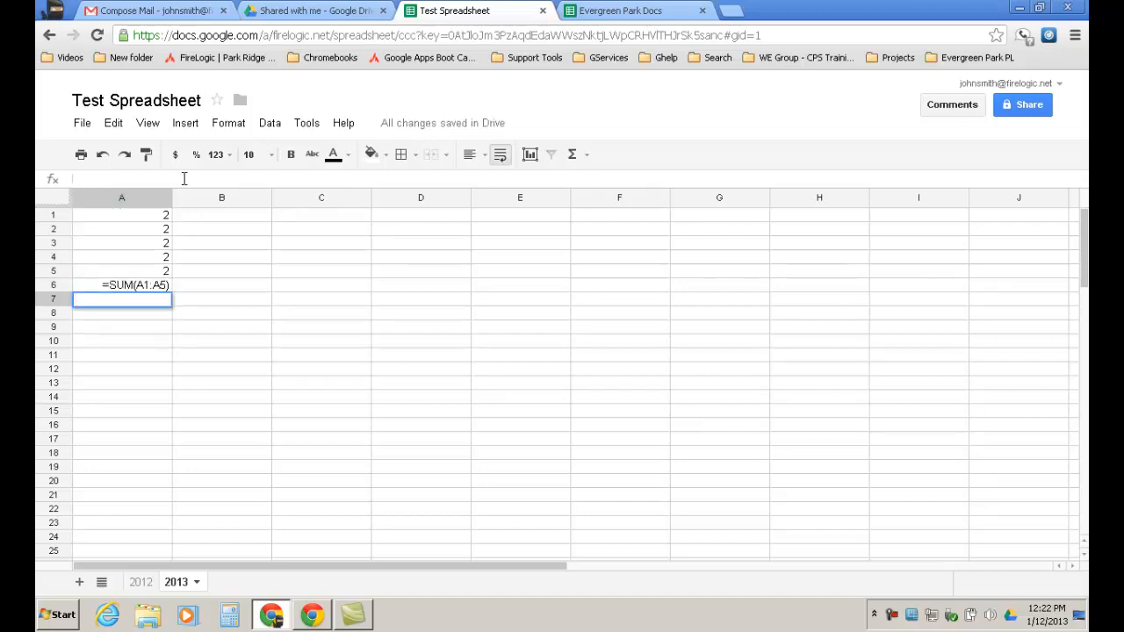
{"action": "key", "text": "F5"}
{"action": "left_click", "coordinate": [577, 336]}
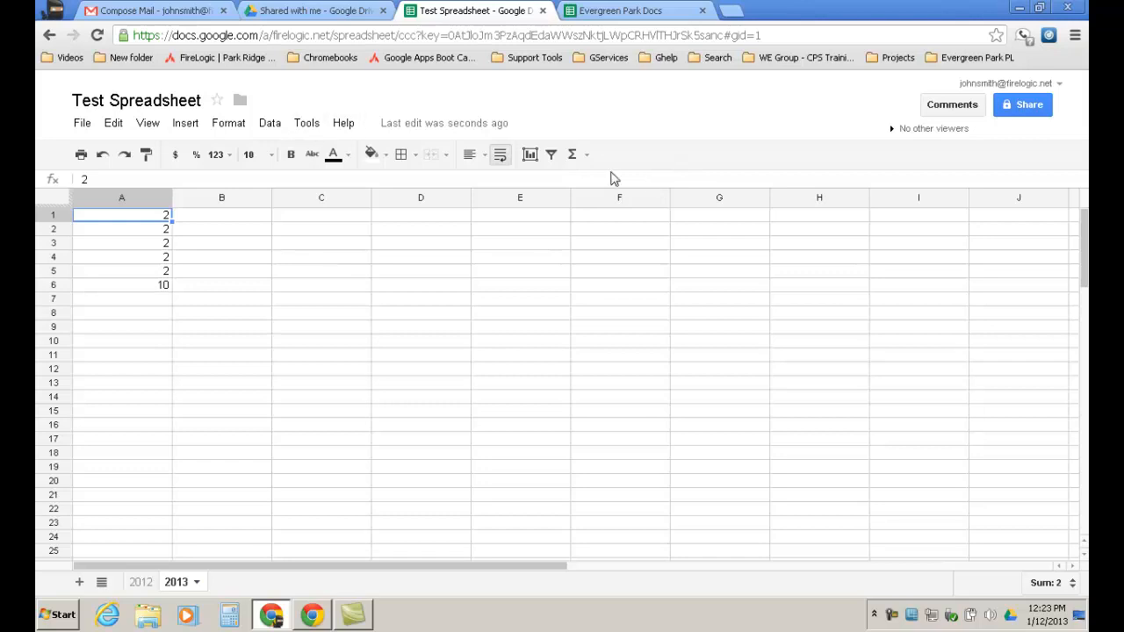
With A6 now totalling 10, open the Σ quick functions list.
{"action": "left_click", "coordinate": [589, 157]}
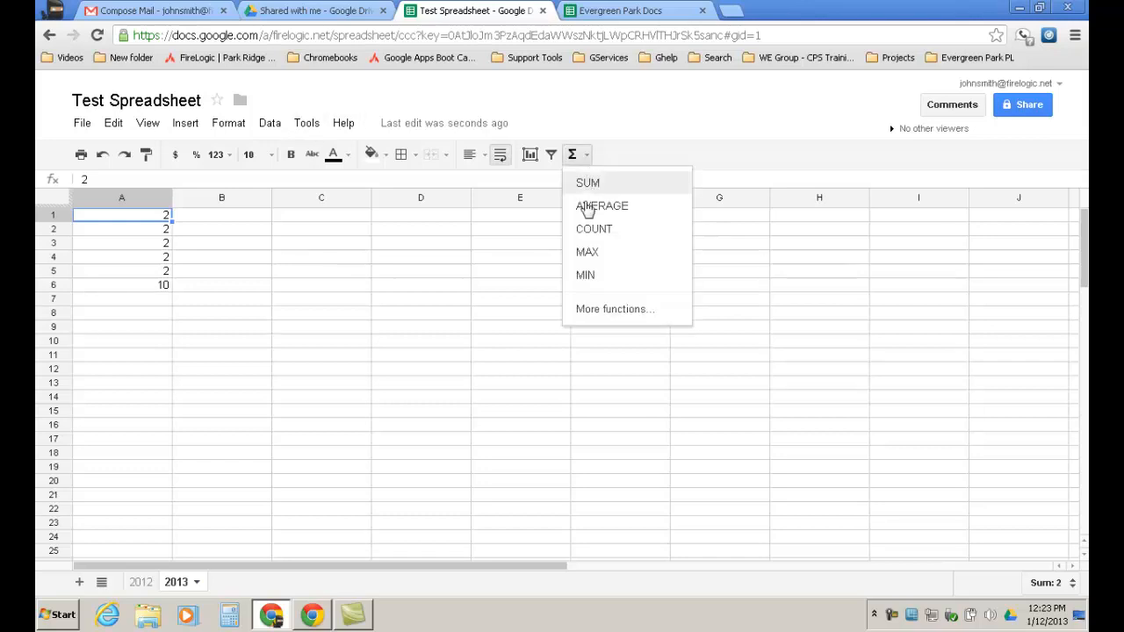
Scroll through the More functions help table, then go back to Test Spreadsheet and reopen the Σ list.
{"action": "left_click", "coordinate": [595, 312]}
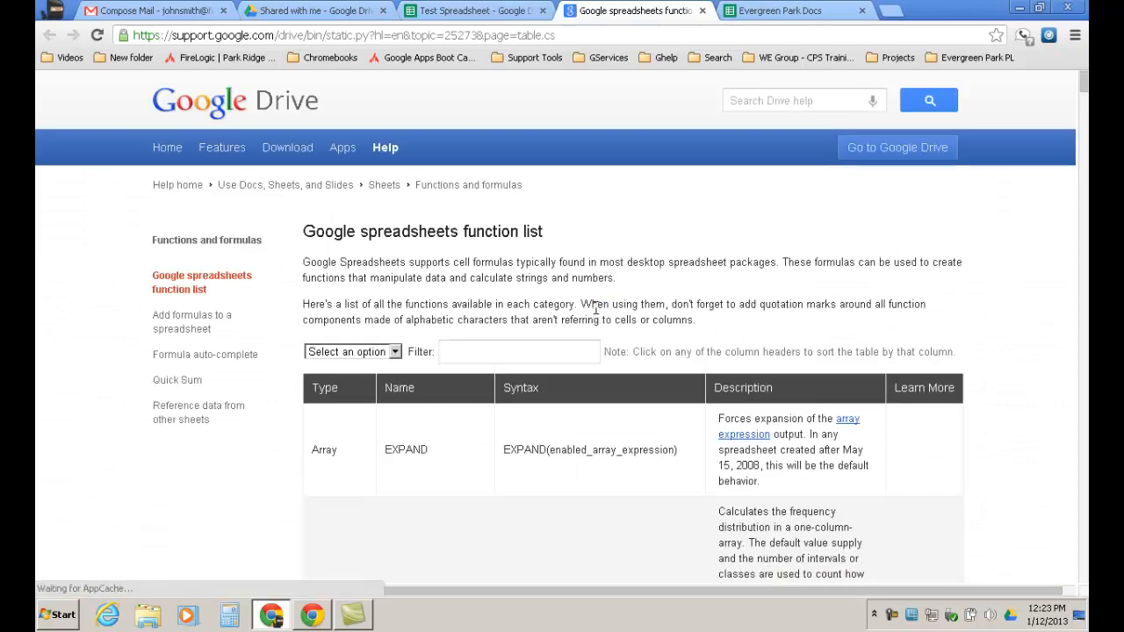
{"action": "scroll", "coordinate": [588, 296], "scroll_direction": "down", "scroll_amount": 10}
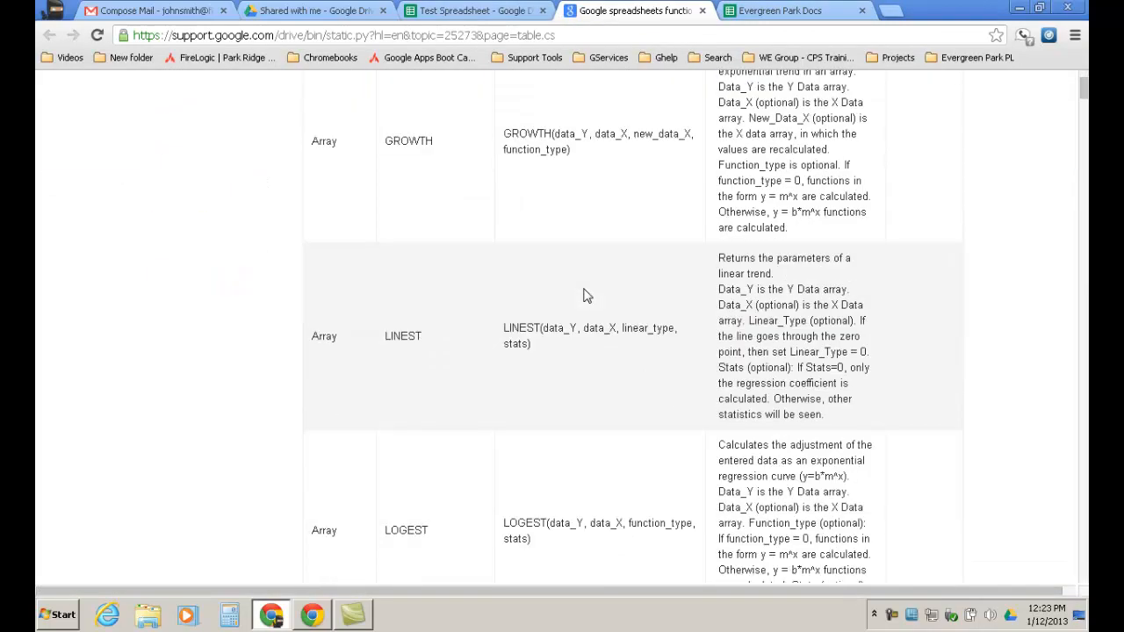
{"action": "scroll", "coordinate": [588, 296], "scroll_direction": "up", "scroll_amount": 6}
{"action": "scroll", "coordinate": [588, 296], "scroll_direction": "up", "scroll_amount": 4}
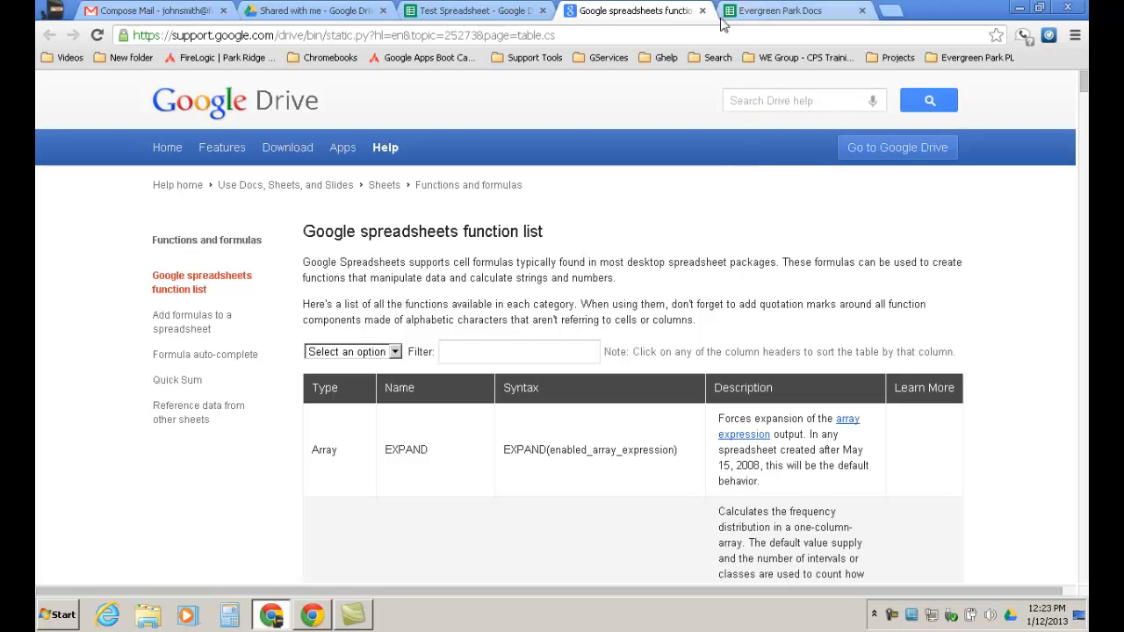
{"action": "scroll", "coordinate": [602, 299], "scroll_direction": "down", "scroll_amount": 10}
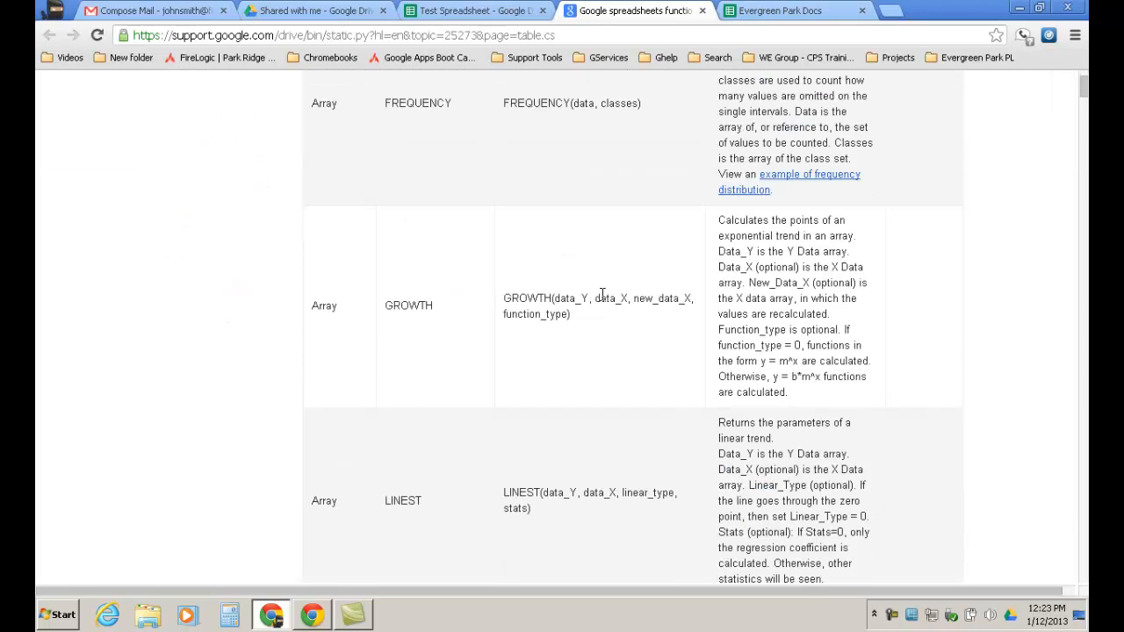
{"action": "scroll", "coordinate": [603, 302], "scroll_direction": "up", "scroll_amount": 2}
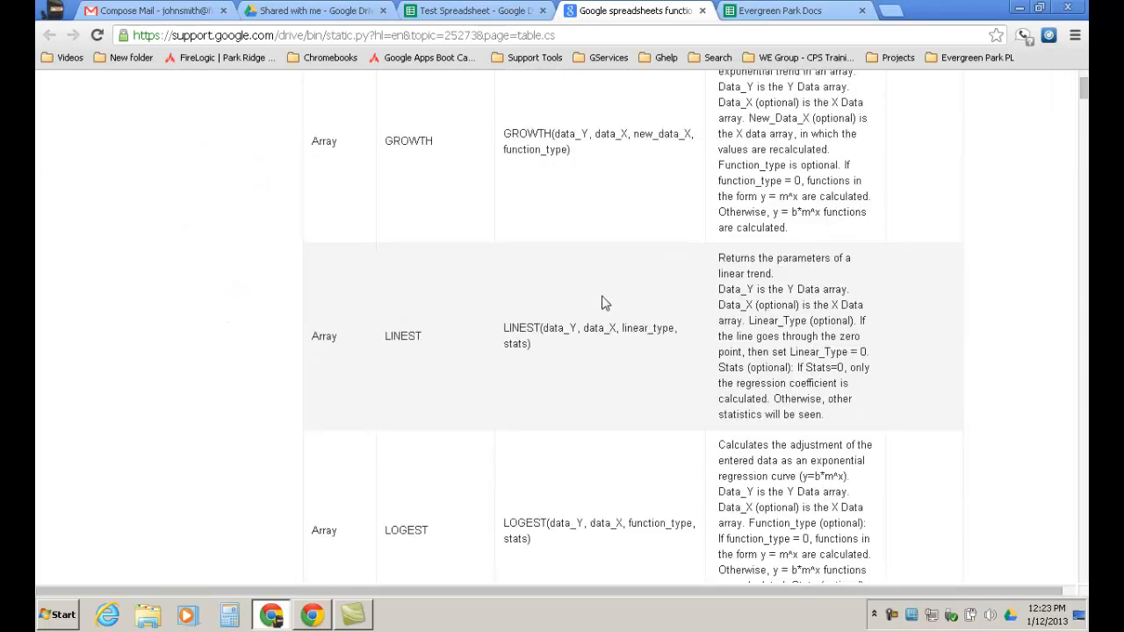
{"action": "scroll", "coordinate": [603, 302], "scroll_direction": "down", "scroll_amount": 5}
{"action": "scroll", "coordinate": [624, 253], "scroll_direction": "down", "scroll_amount": 11}
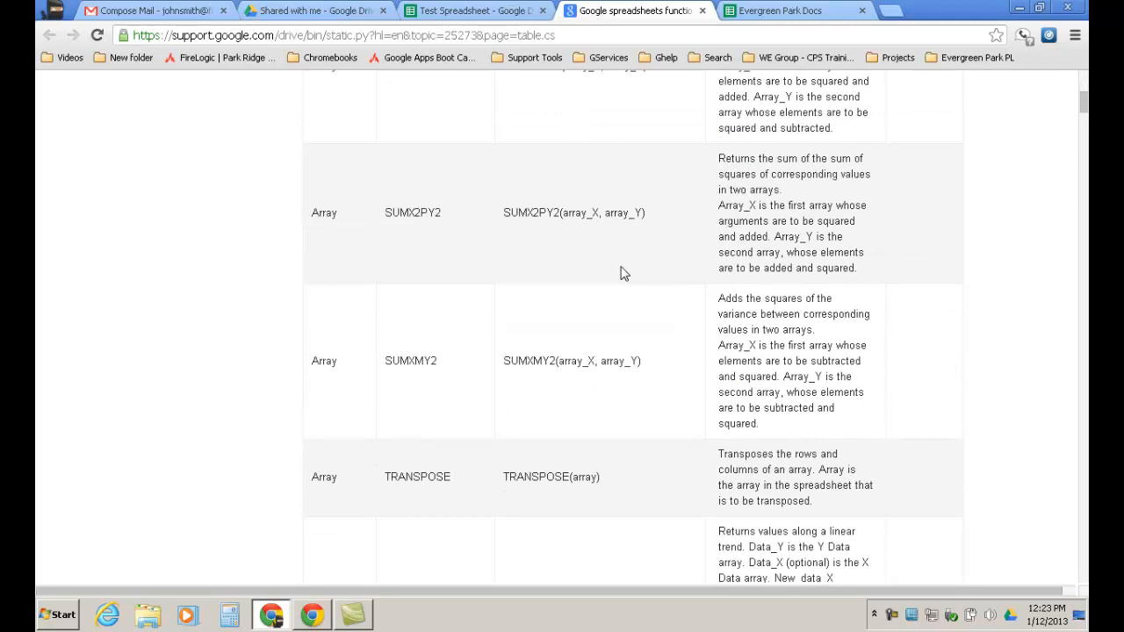
{"action": "scroll", "coordinate": [620, 273], "scroll_direction": "down", "scroll_amount": 4}
{"action": "left_click", "coordinate": [527, 11]}
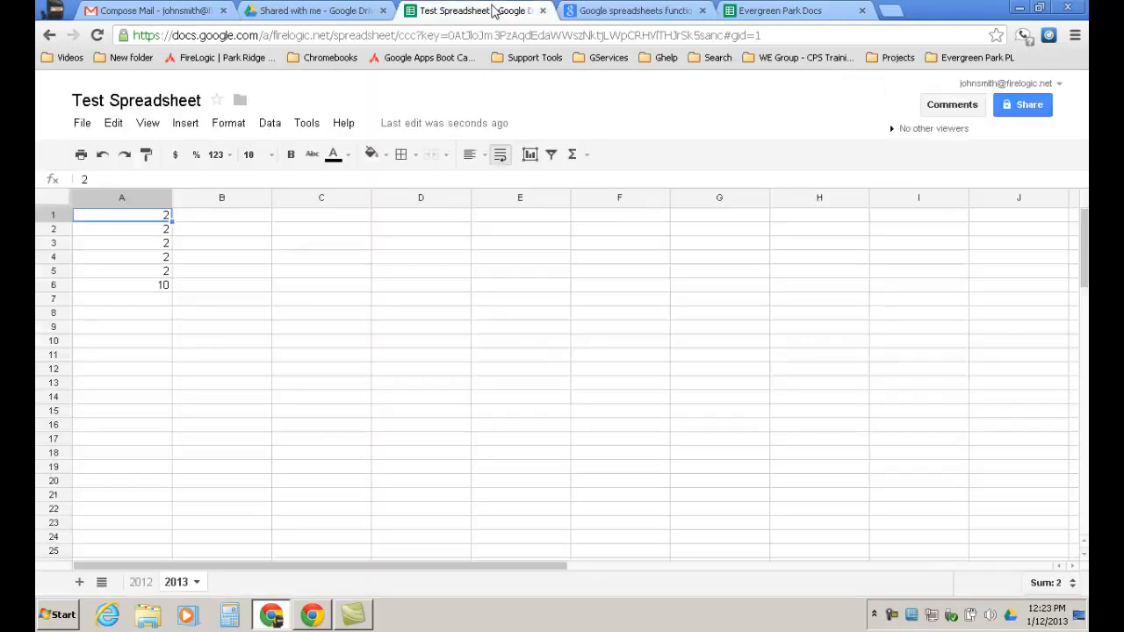
{"action": "left_click", "coordinate": [587, 156]}
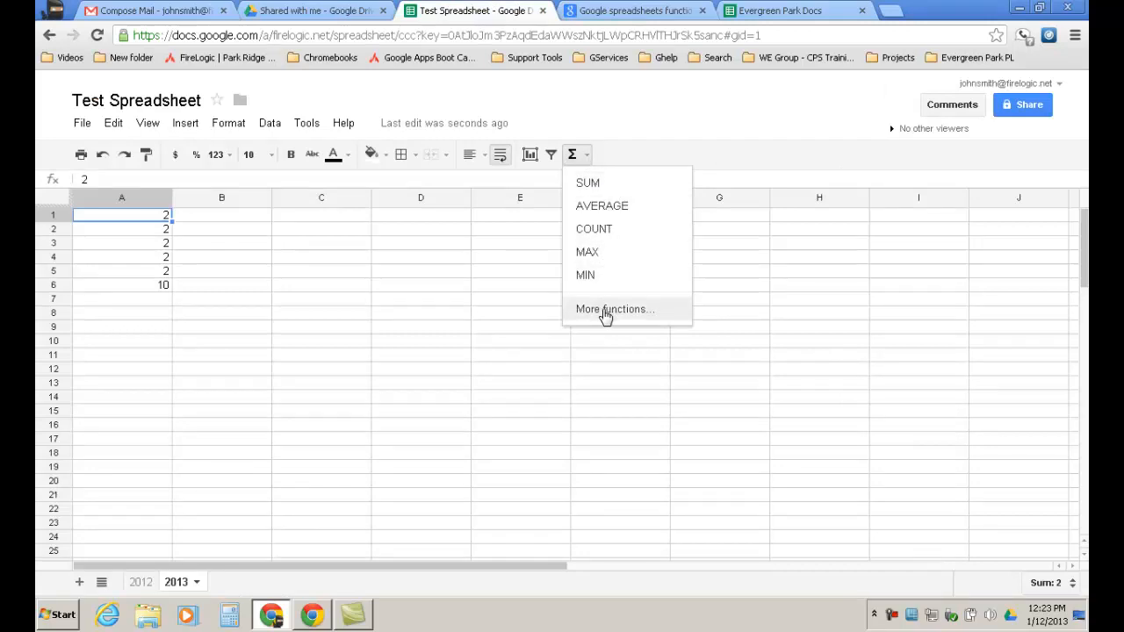
{"action": "left_click", "coordinate": [619, 7]}
{"action": "scroll", "coordinate": [590, 208], "scroll_direction": "down", "scroll_amount": 4}
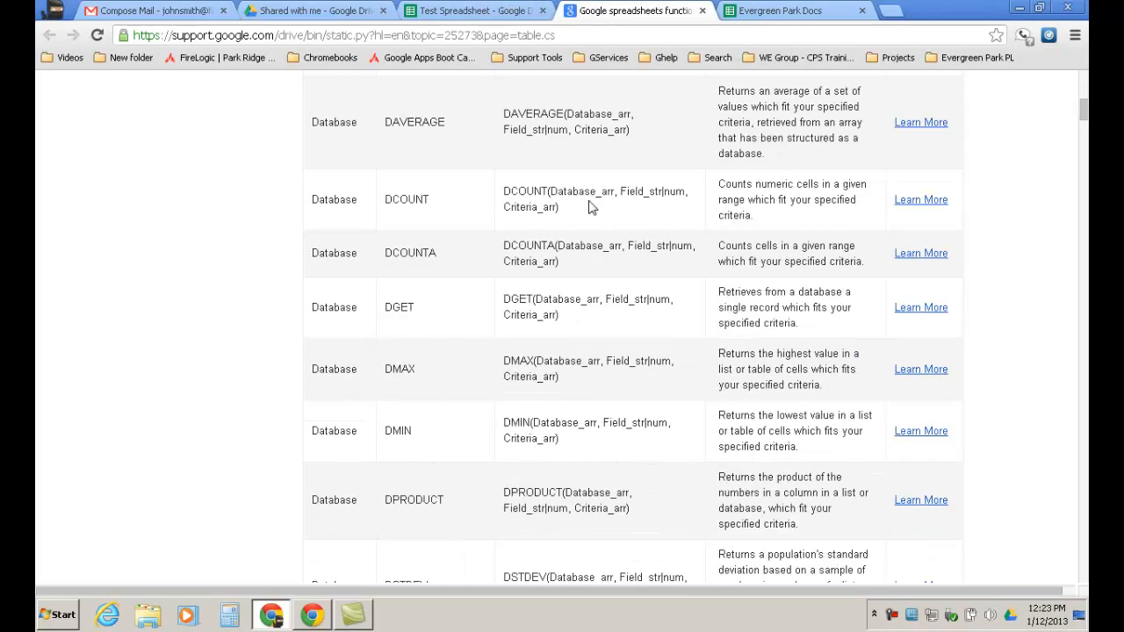
{"action": "scroll", "coordinate": [590, 207], "scroll_direction": "down", "scroll_amount": 8}
{"action": "scroll", "coordinate": [591, 211], "scroll_direction": "down", "scroll_amount": 15}
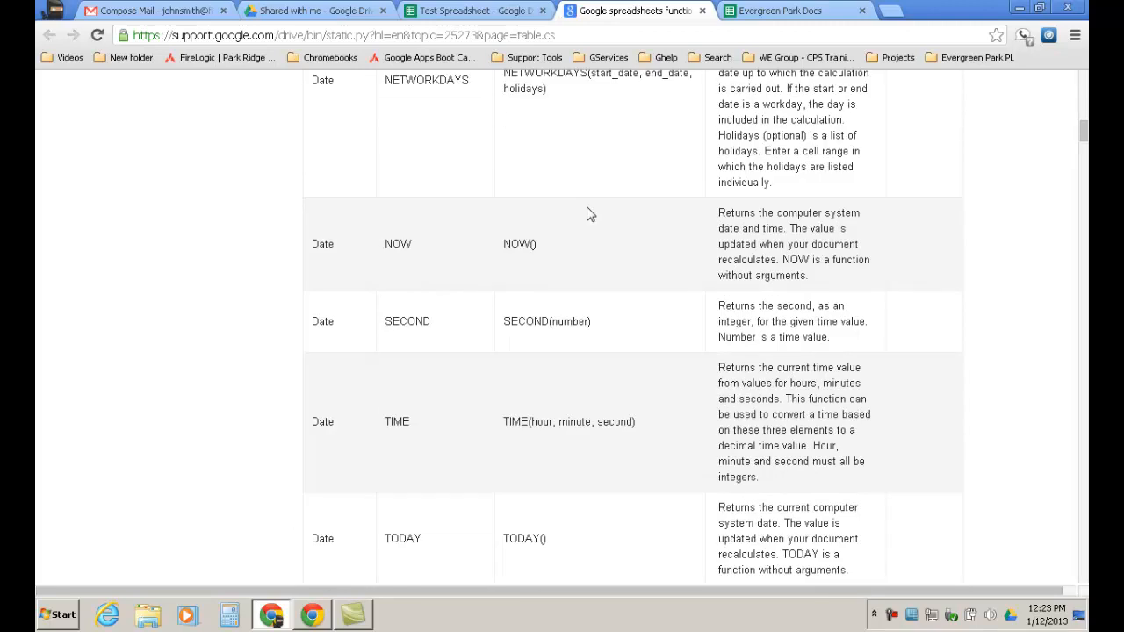
{"action": "scroll", "coordinate": [590, 214], "scroll_direction": "down", "scroll_amount": 4}
{"action": "scroll", "coordinate": [591, 214], "scroll_direction": "down", "scroll_amount": 8}
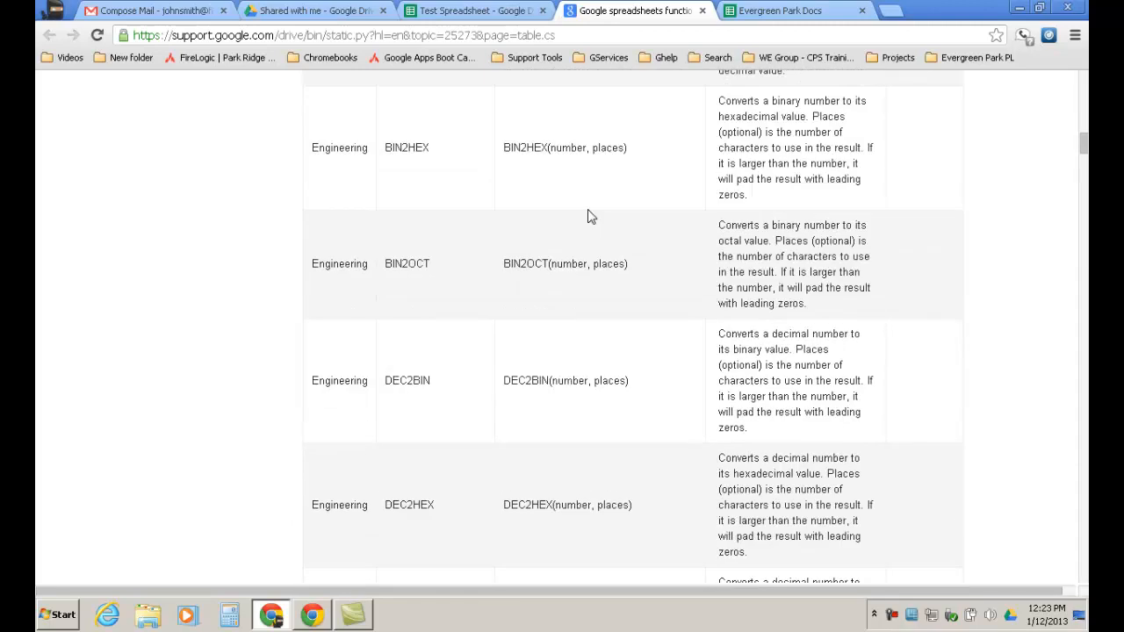
{"action": "scroll", "coordinate": [590, 216], "scroll_direction": "down", "scroll_amount": 12}
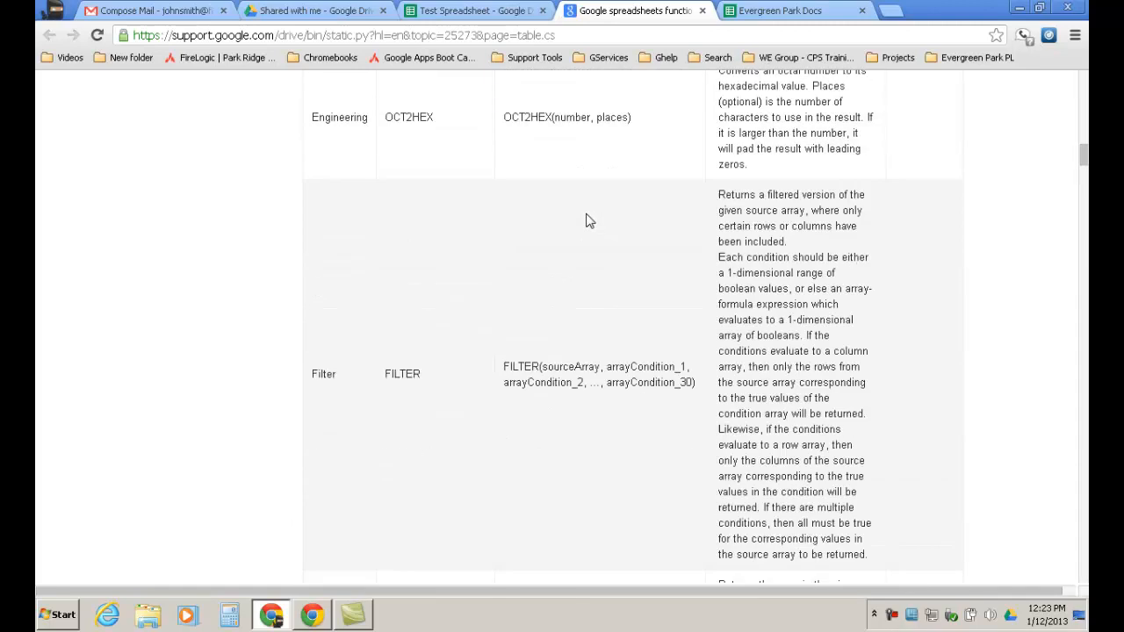
{"action": "scroll", "coordinate": [588, 220], "scroll_direction": "down", "scroll_amount": 12}
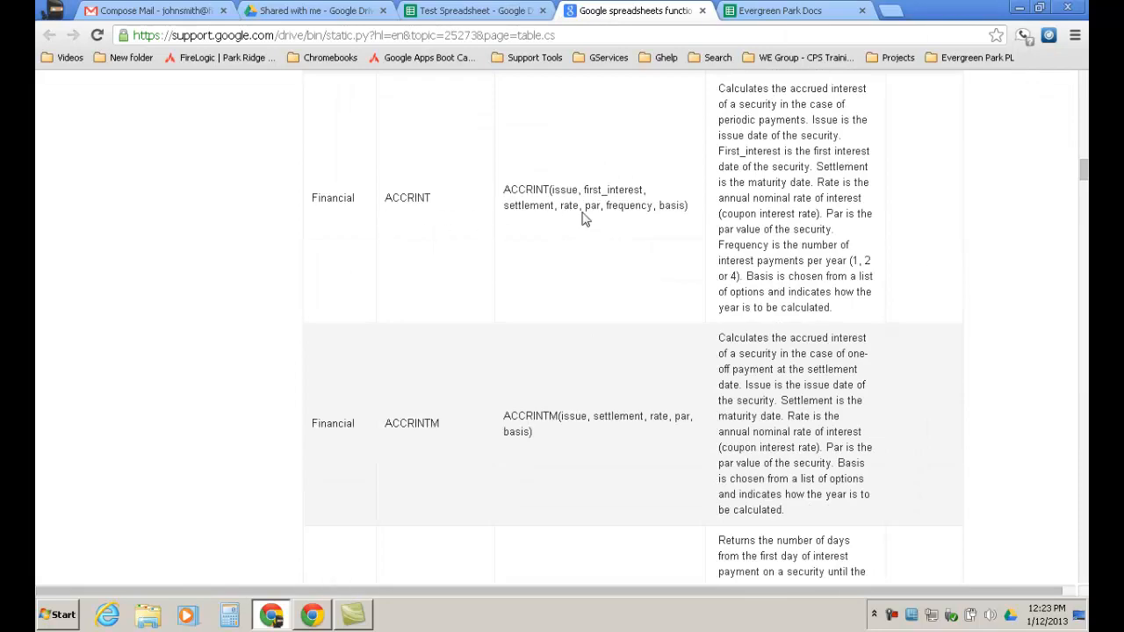
{"action": "scroll", "coordinate": [538, 222], "scroll_direction": "down", "scroll_amount": 3}
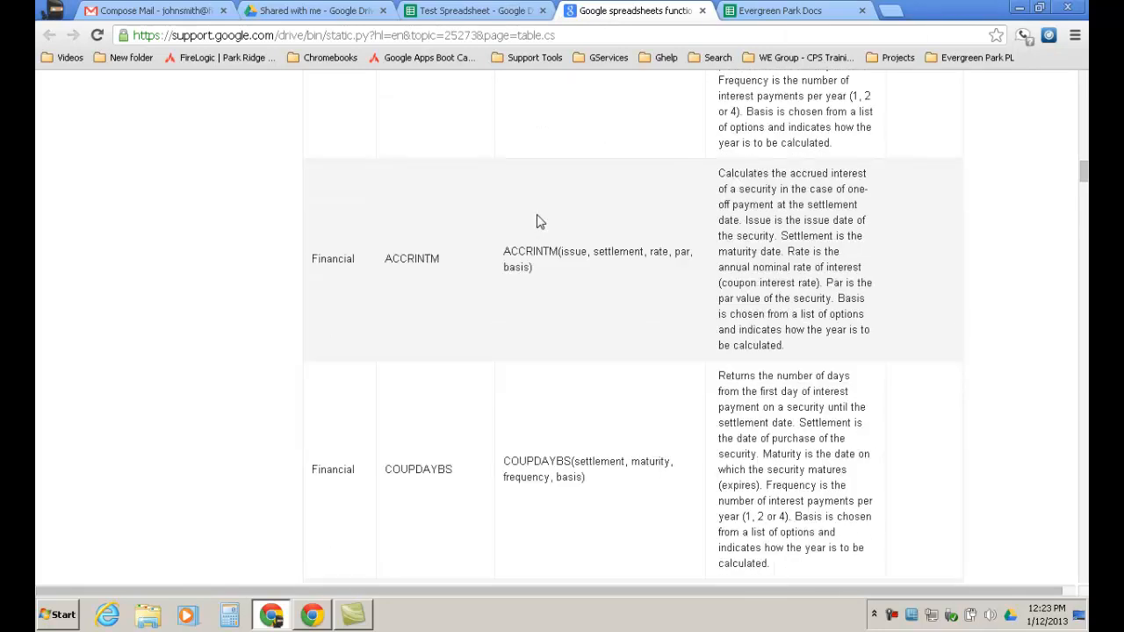
{"action": "scroll", "coordinate": [538, 222], "scroll_direction": "down", "scroll_amount": 3}
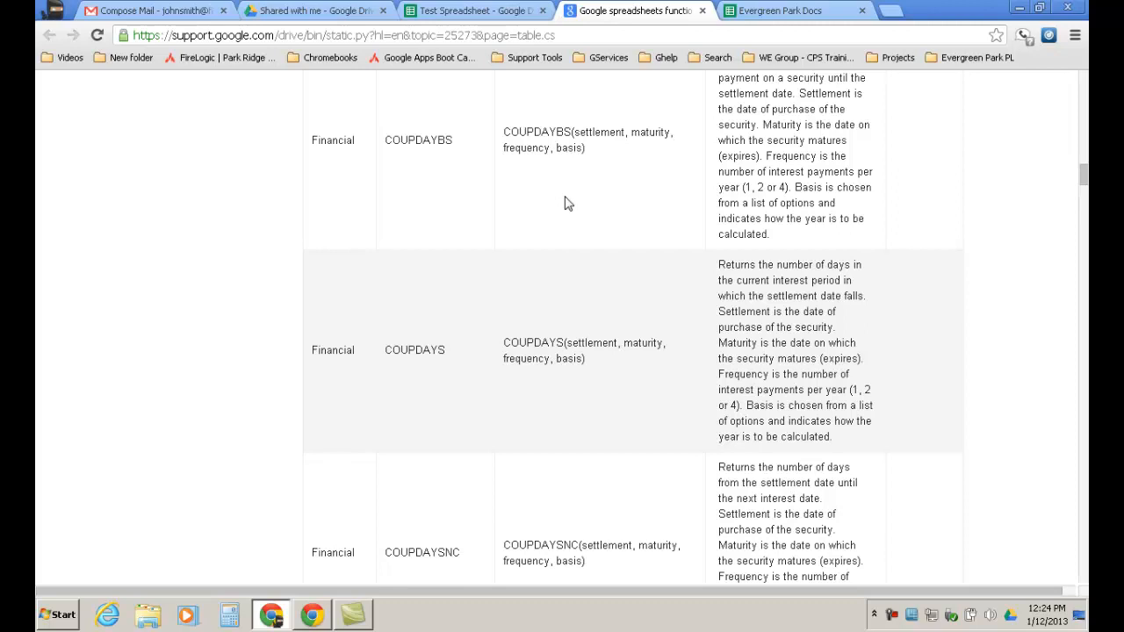
{"action": "scroll", "coordinate": [570, 206], "scroll_direction": "down", "scroll_amount": 9}
{"action": "scroll", "coordinate": [580, 204], "scroll_direction": "down", "scroll_amount": 15}
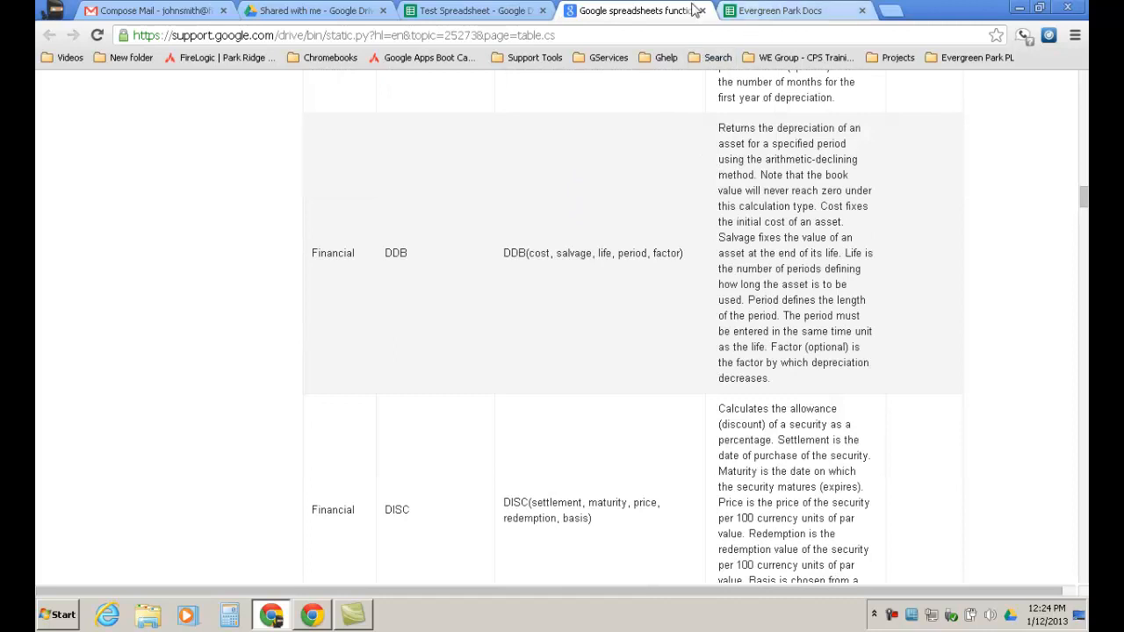
{"action": "left_click", "coordinate": [492, 11]}
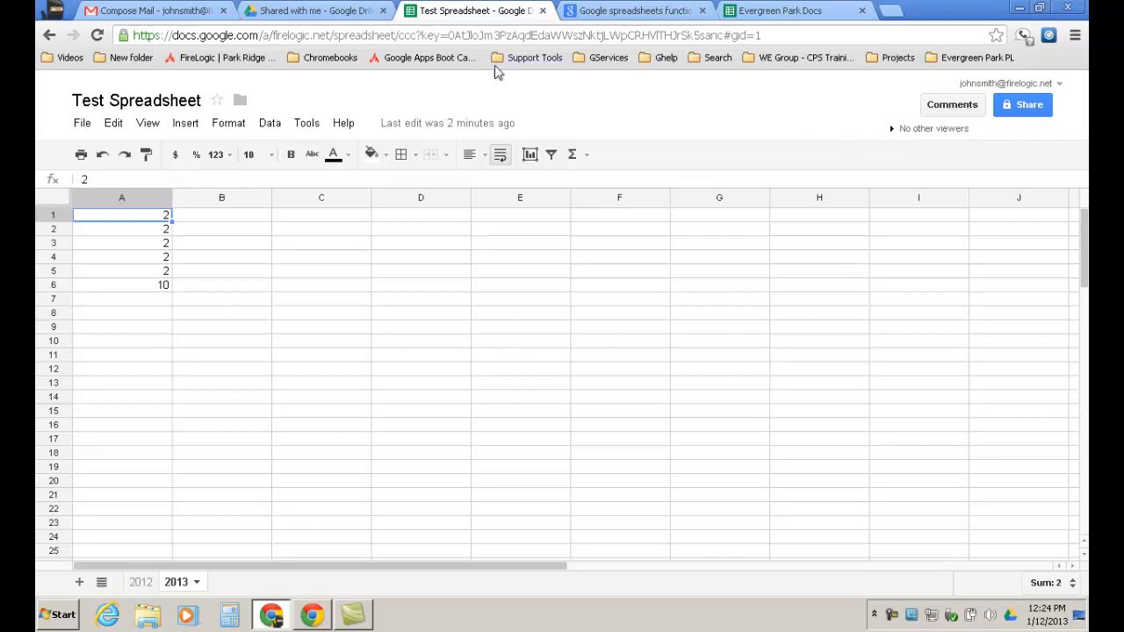
Back in Drive, expand My Drive, open the Training folder and show its actions menu.
{"action": "left_click", "coordinate": [310, 11]}
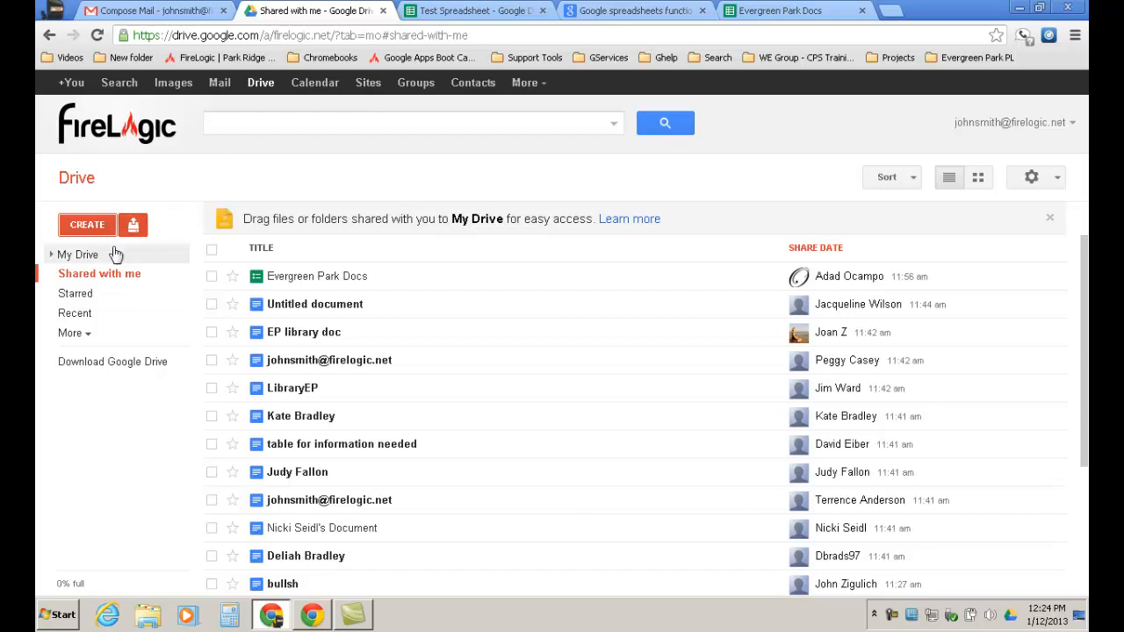
{"action": "left_click", "coordinate": [61, 257]}
{"action": "left_click", "coordinate": [53, 255]}
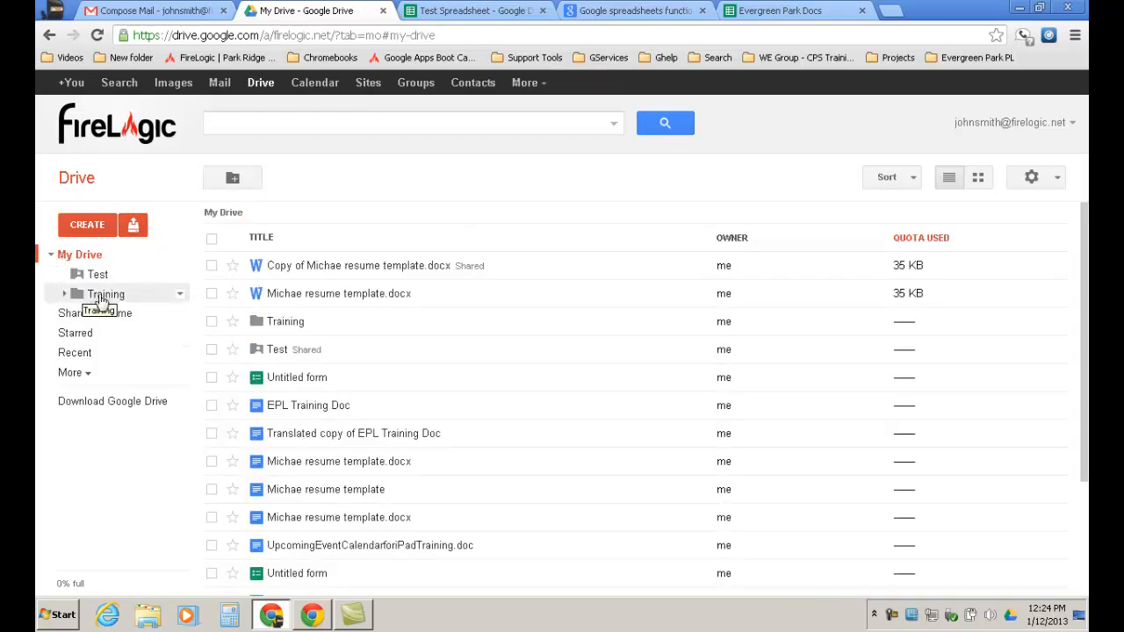
{"action": "left_click", "coordinate": [102, 300]}
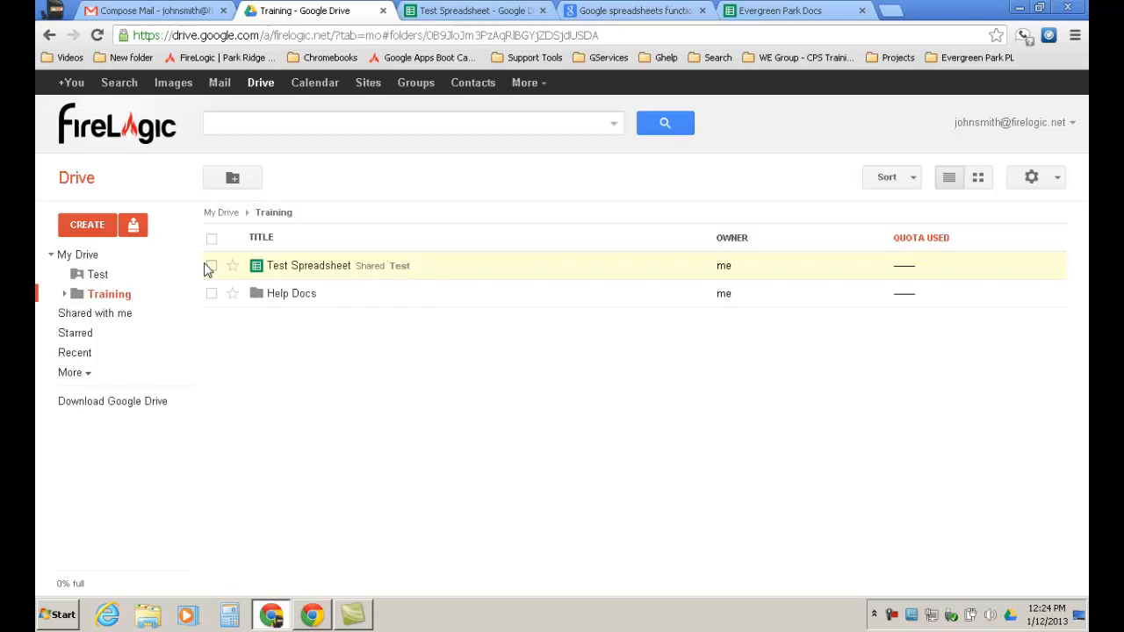
{"action": "left_click", "coordinate": [179, 294]}
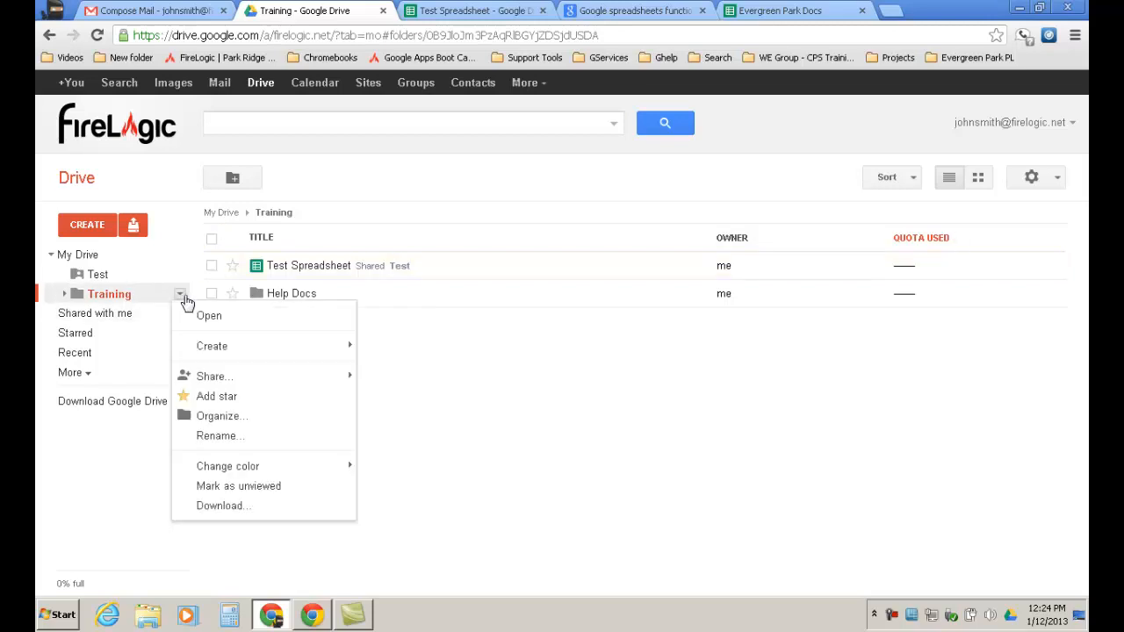
{"action": "mouse_move", "coordinate": [221, 378]}
{"action": "left_click", "coordinate": [384, 392]}
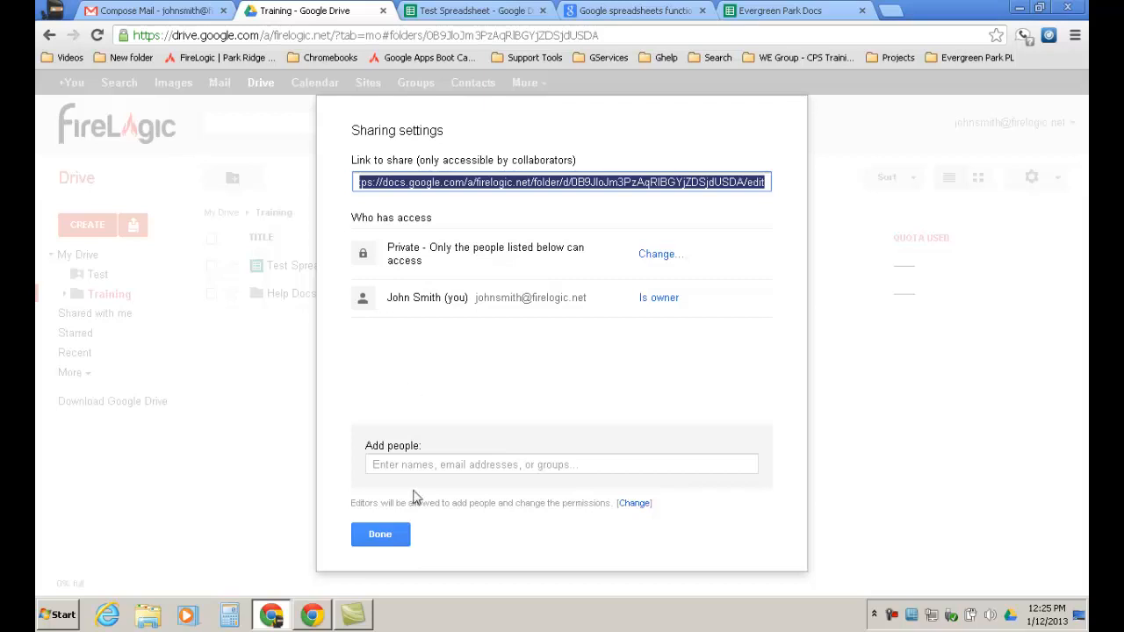
{"action": "left_click", "coordinate": [377, 533]}
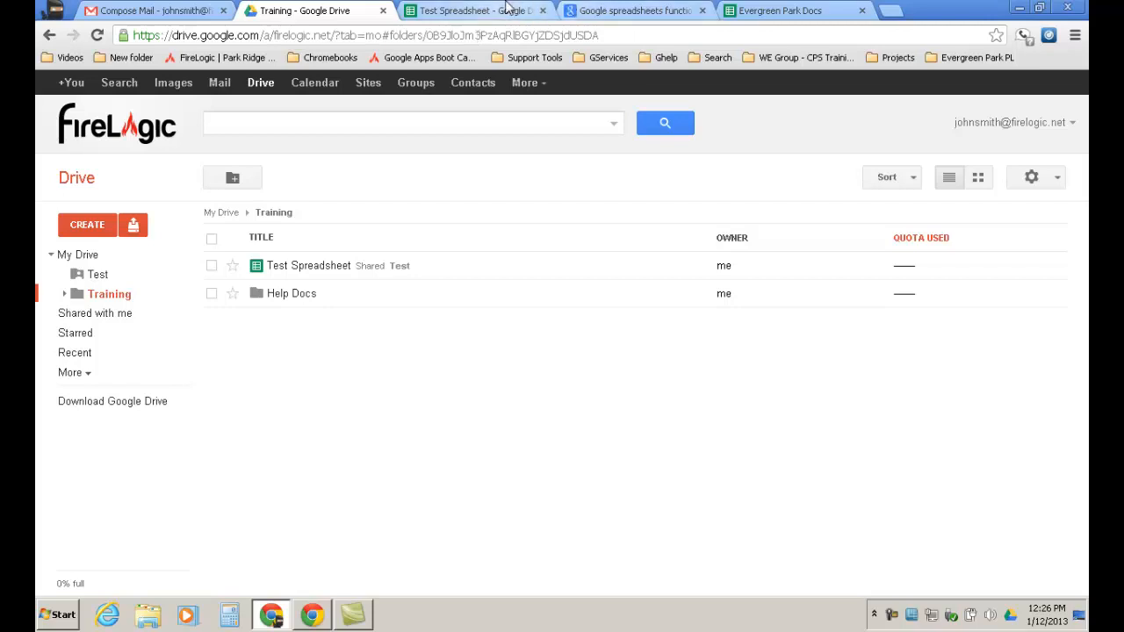
Return to Test Spreadsheet and type one person's name in B4 and another in B5.
{"action": "left_click", "coordinate": [481, 13]}
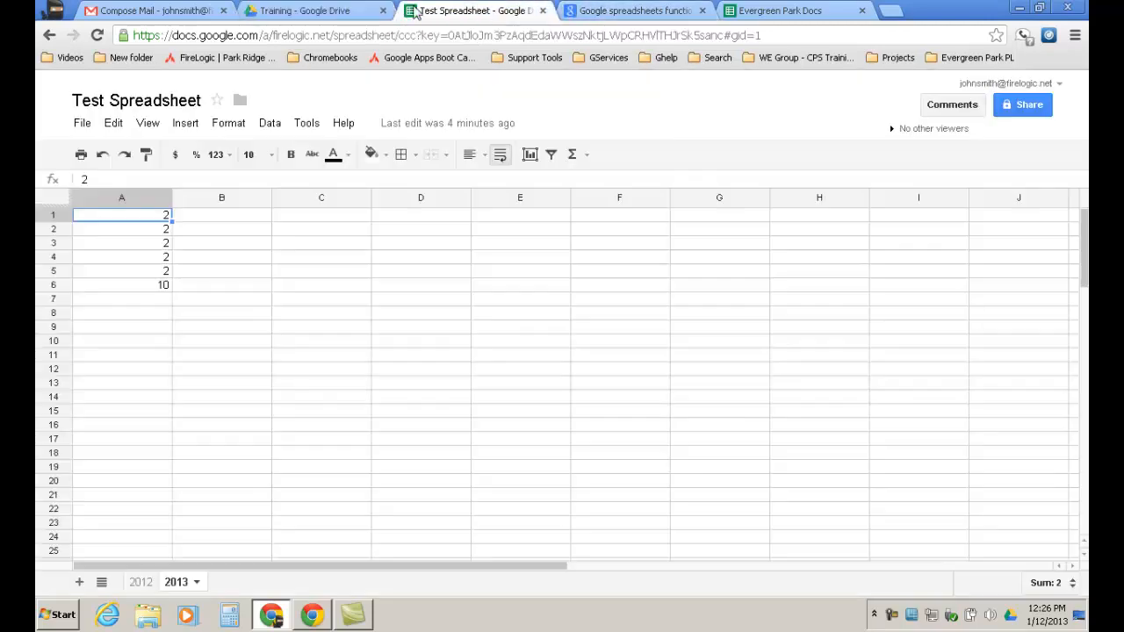
{"action": "left_click", "coordinate": [125, 12]}
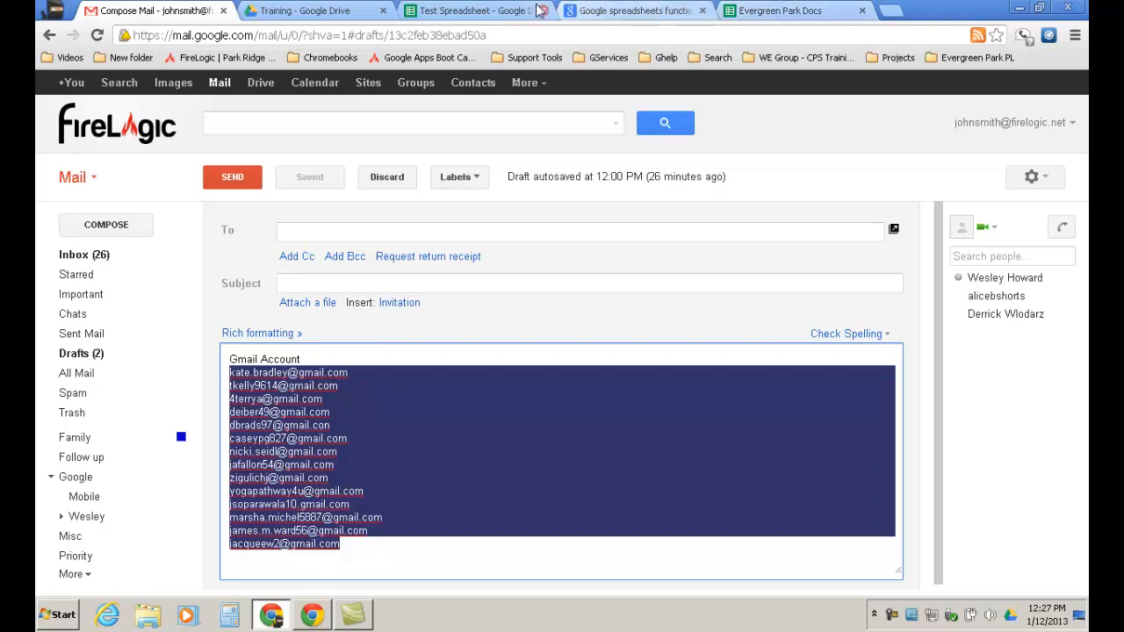
{"action": "left_click", "coordinate": [487, 10]}
{"action": "mouse_move", "coordinate": [439, 131]}
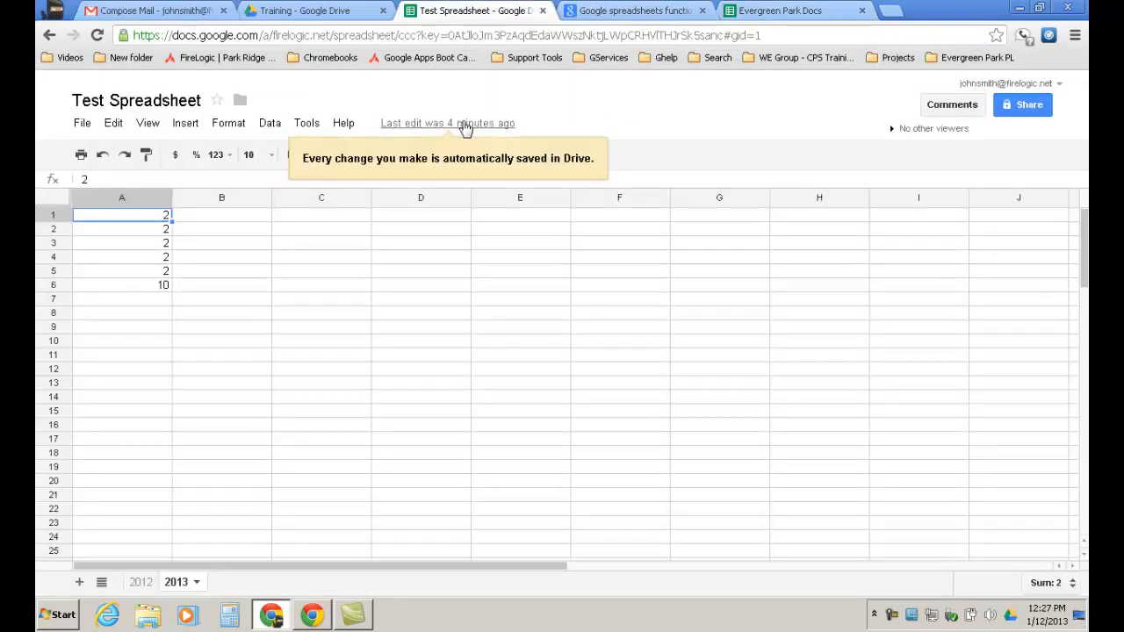
{"action": "left_click", "coordinate": [261, 256]}
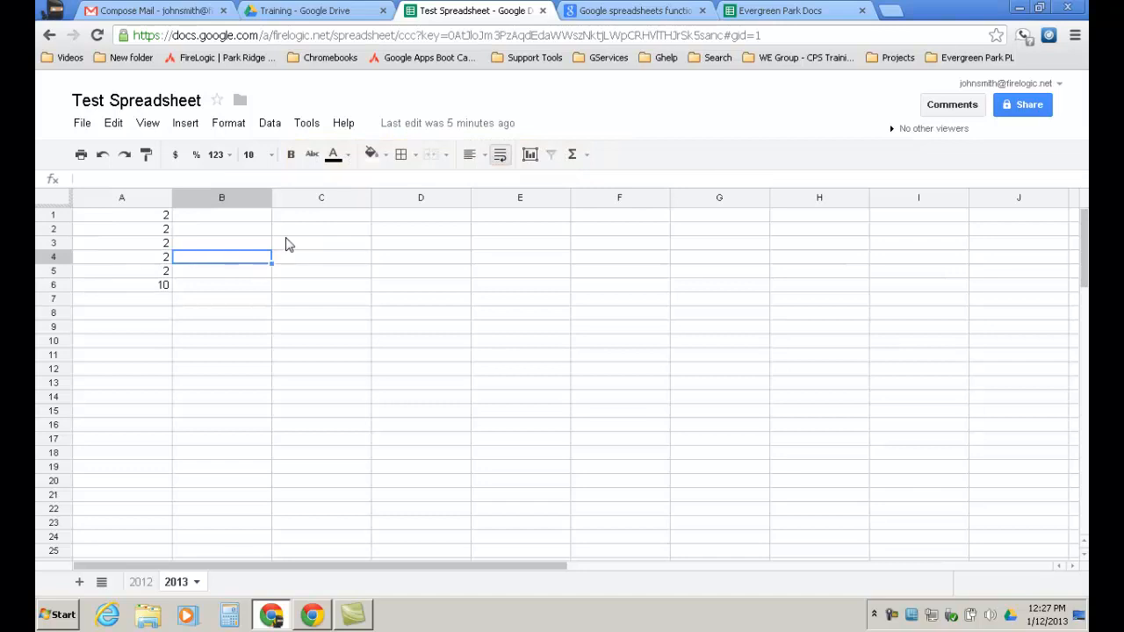
{"action": "type", "text": "Mikie"}
{"action": "key", "text": "Return"}
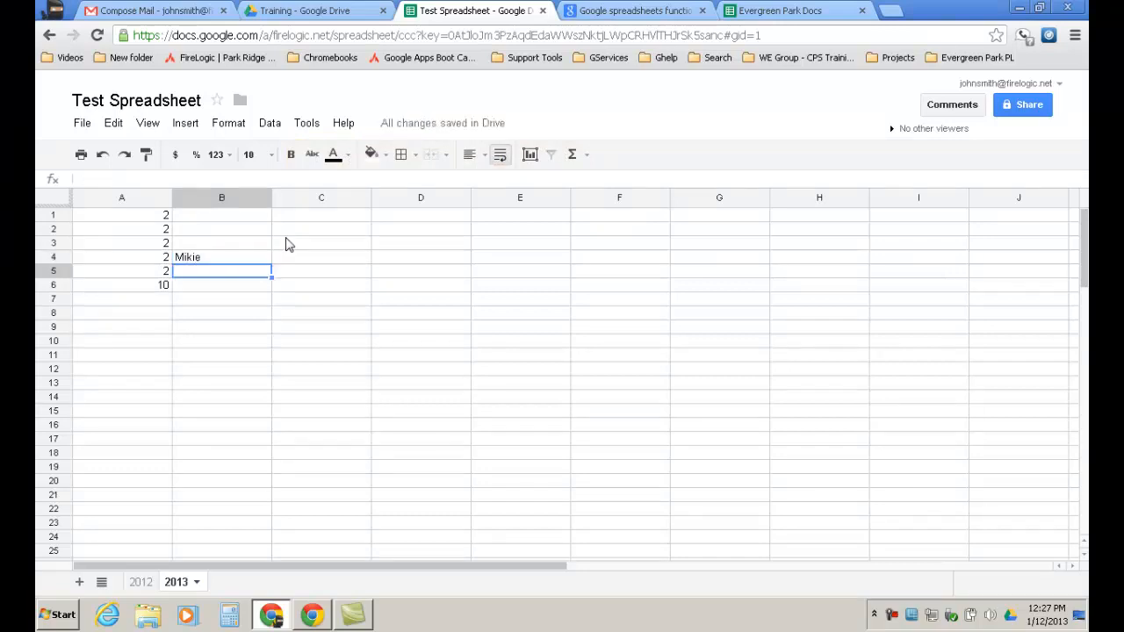
{"action": "type", "text": "bob"}
{"action": "key", "text": "Return"}
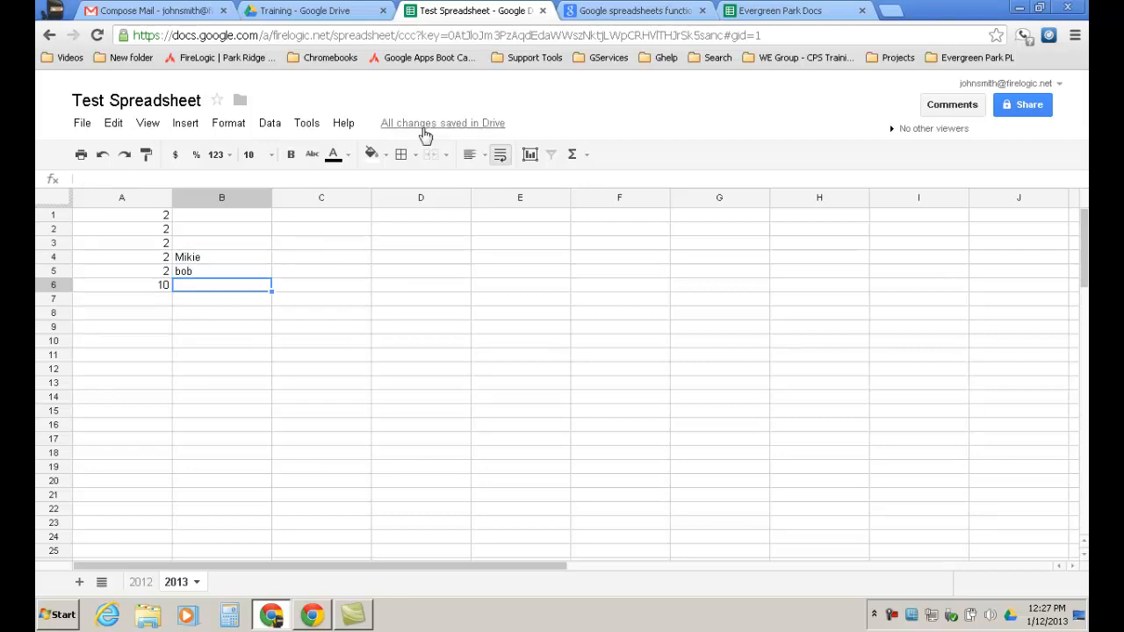
{"action": "mouse_move", "coordinate": [457, 130]}
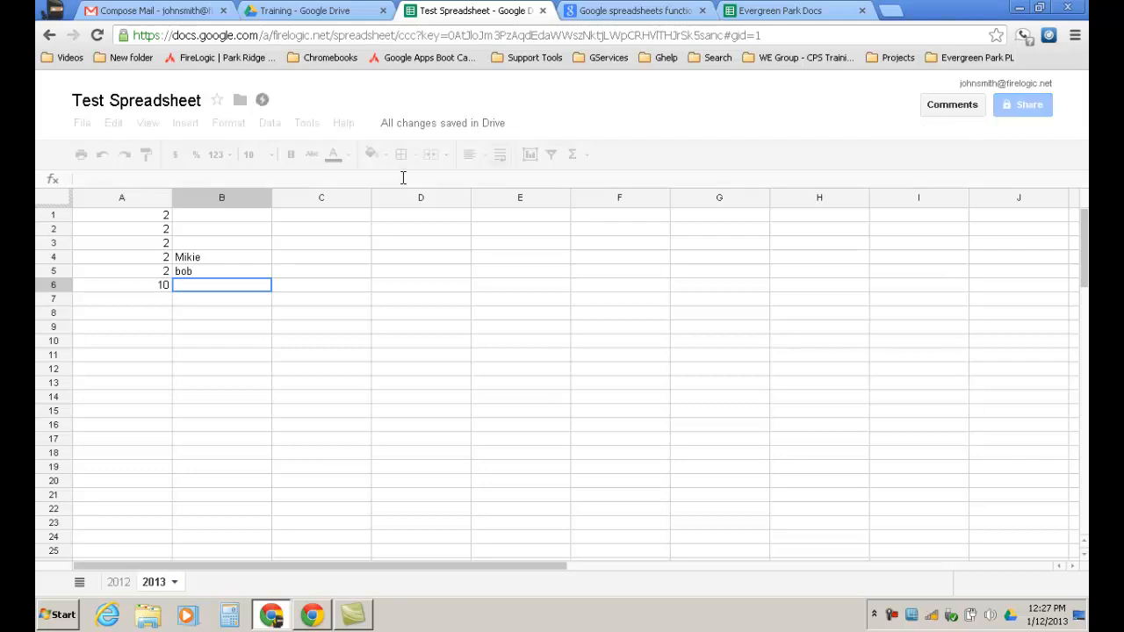
Select cells C8, B3 and B2, then switch to the spreadsheet functions help page.
{"action": "mouse_move", "coordinate": [264, 102]}
{"action": "left_click", "coordinate": [360, 323]}
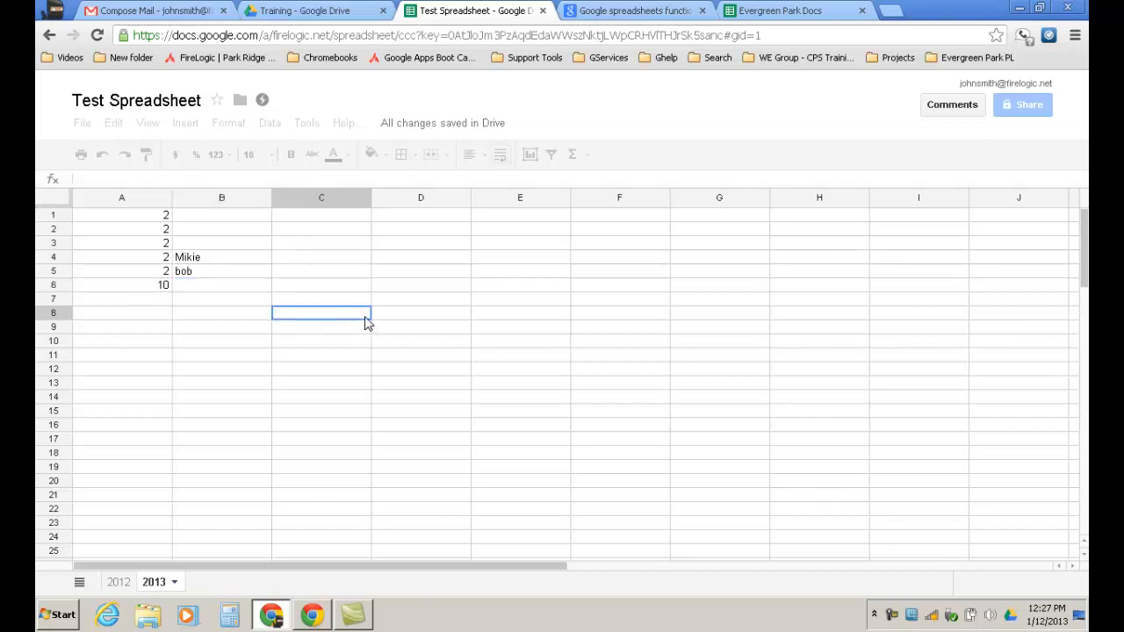
{"action": "key", "text": "Up"}
{"action": "key", "text": "Up"}
{"action": "key", "text": "Up"}
{"action": "key", "text": "Up"}
{"action": "key", "text": "Up"}
{"action": "key", "text": "Left"}
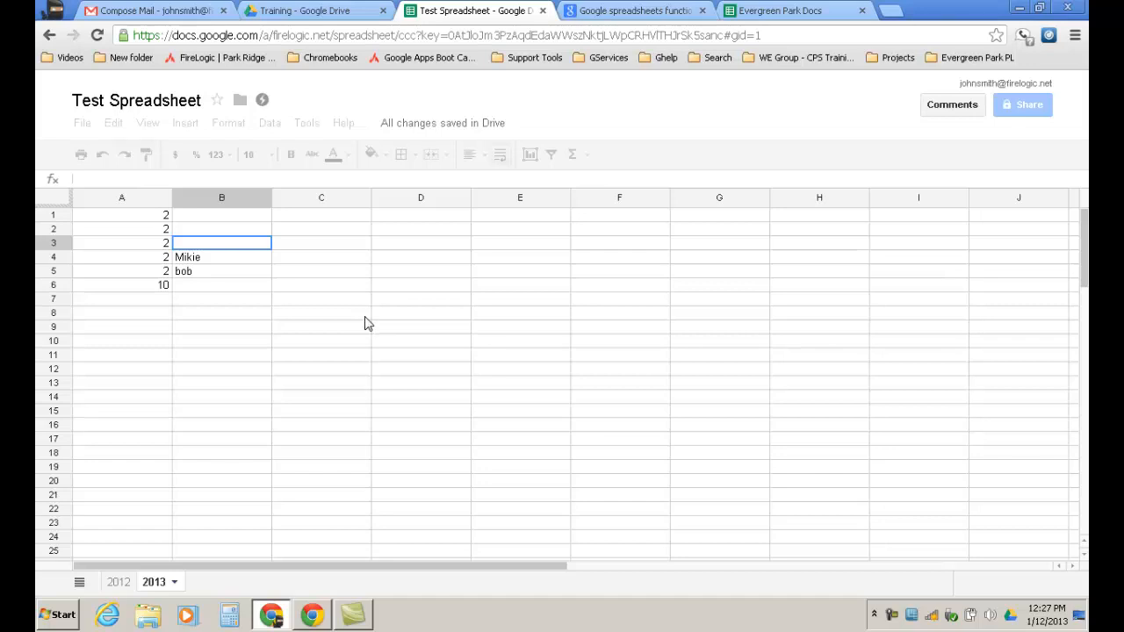
{"action": "left_click", "coordinate": [235, 232]}
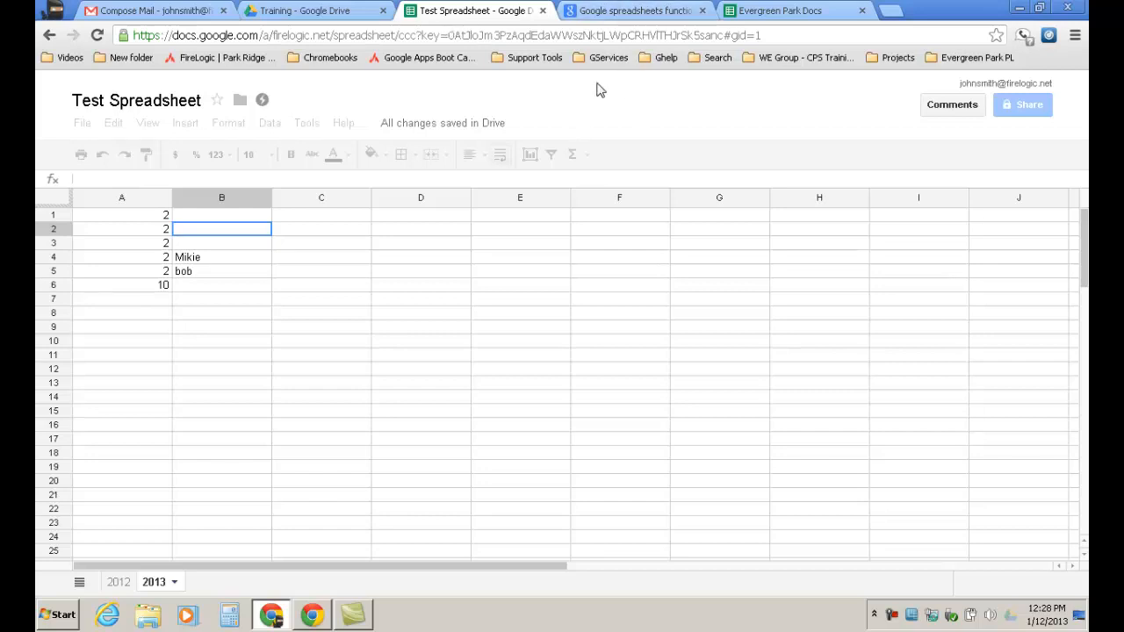
{"action": "left_click", "coordinate": [665, 12]}
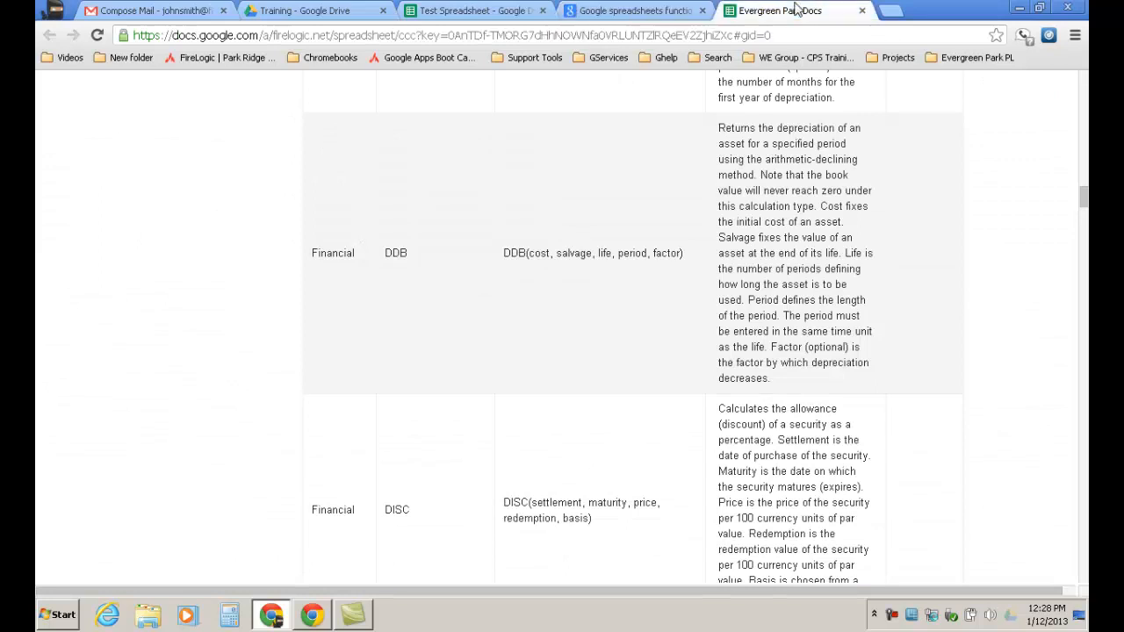
View the Evergreen Park Docs spreadsheet, then go back to the Training folder in Drive.
{"action": "left_click", "coordinate": [743, 12]}
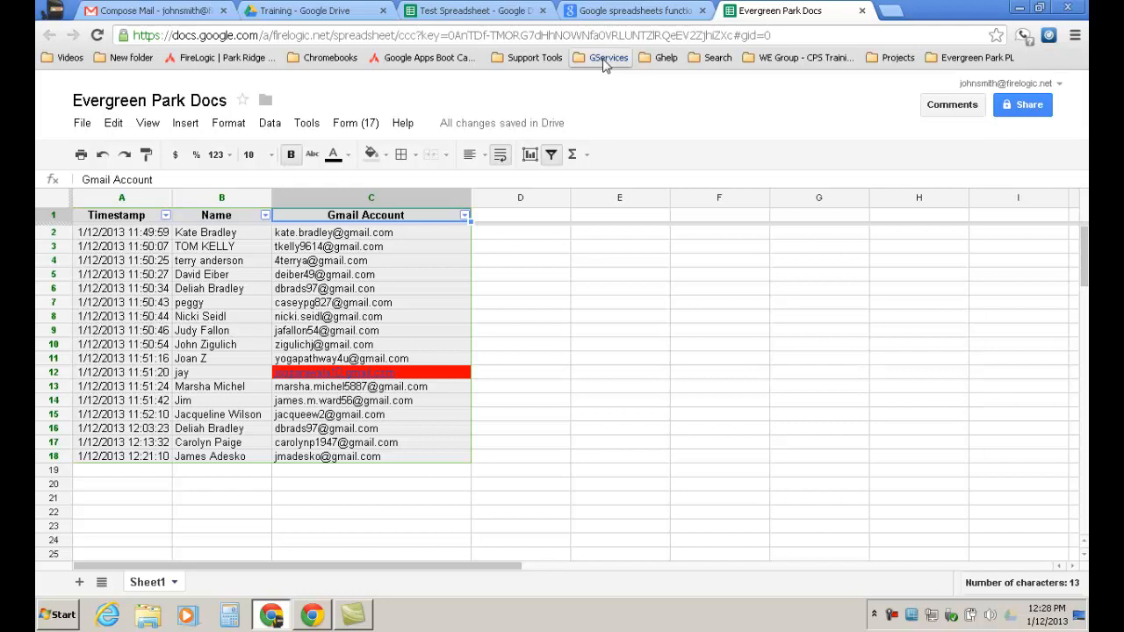
{"action": "left_click", "coordinate": [351, 15]}
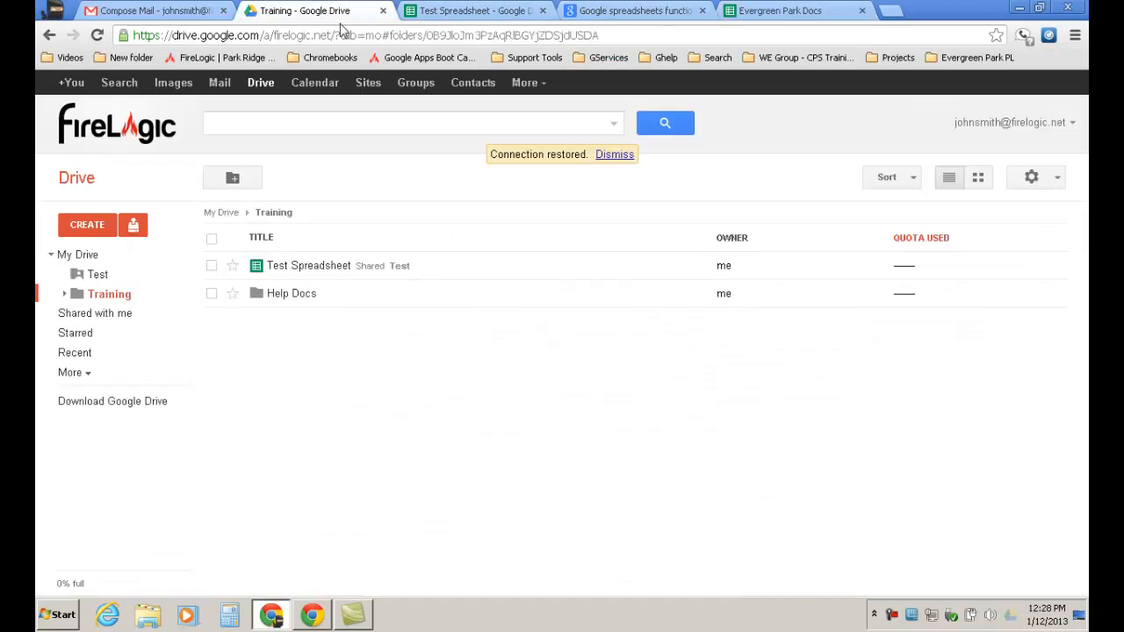
Create a new blank presentation from the CREATE menu in the Training folder.
{"action": "left_click", "coordinate": [87, 225]}
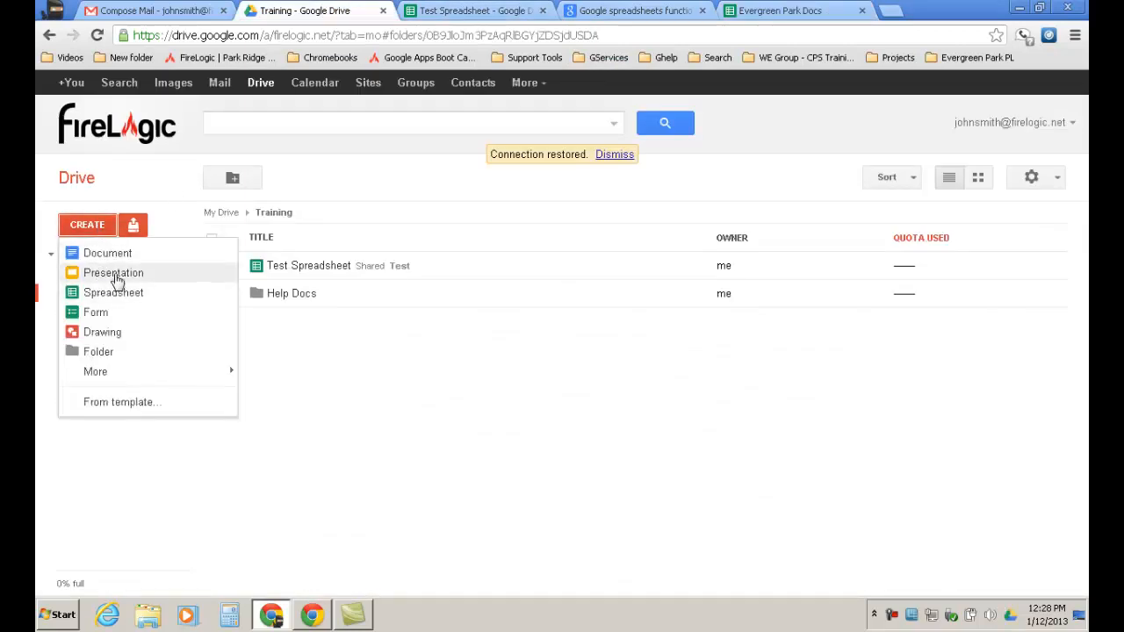
{"action": "left_click", "coordinate": [114, 275]}
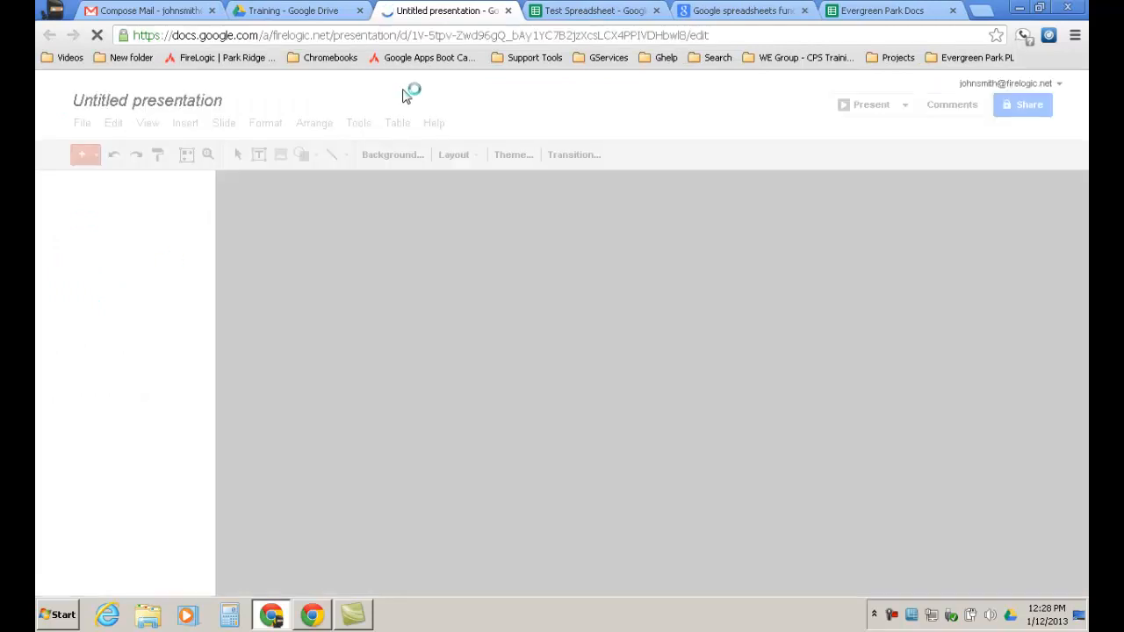
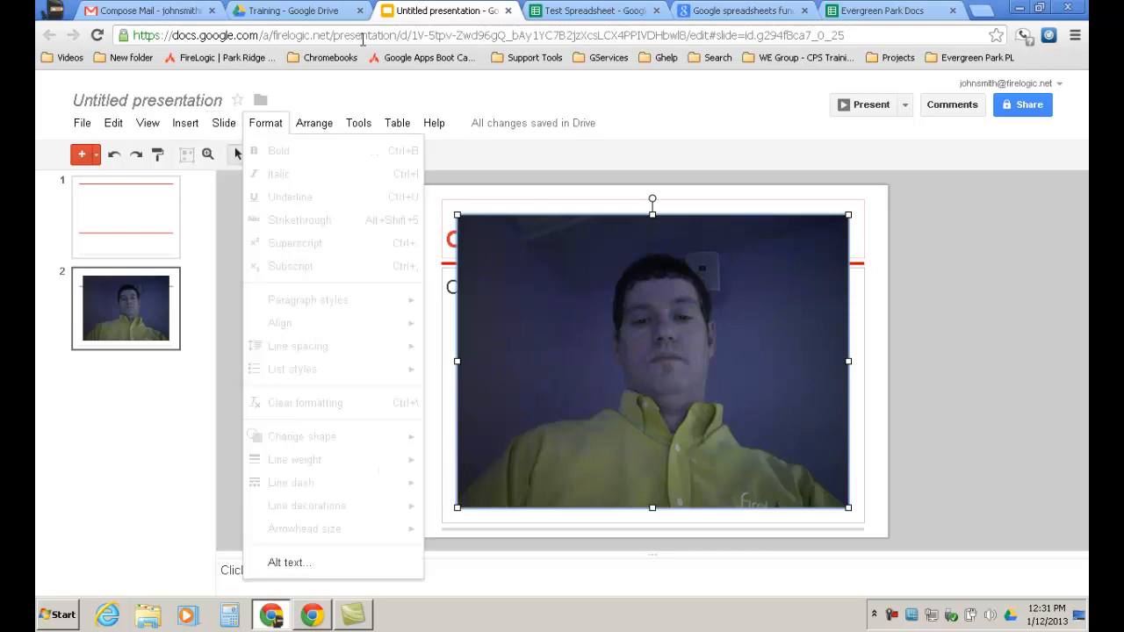
Send the webcam photo on slide 2 backward so the text box sits in front of it.
{"action": "mouse_move", "coordinate": [183, 130]}
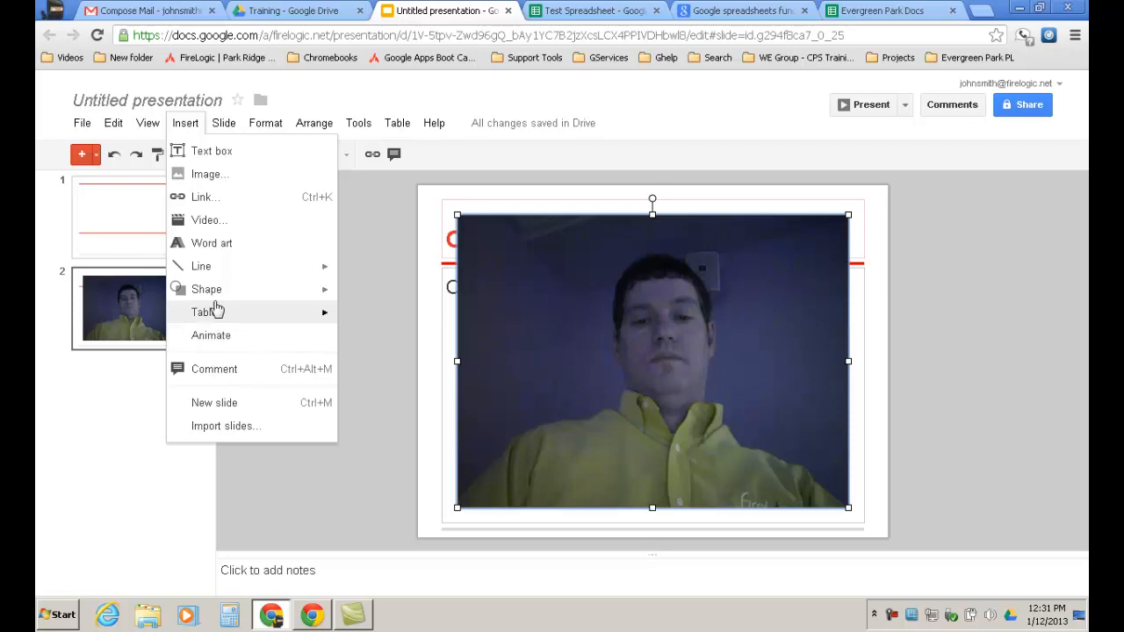
{"action": "mouse_move", "coordinate": [286, 128]}
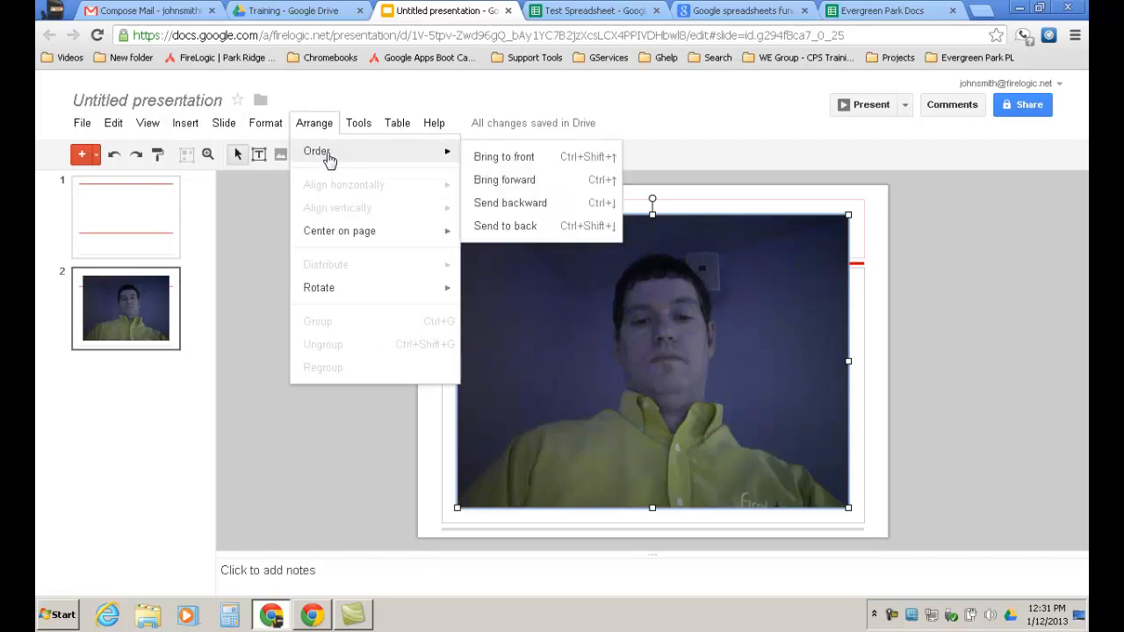
{"action": "mouse_move", "coordinate": [451, 161]}
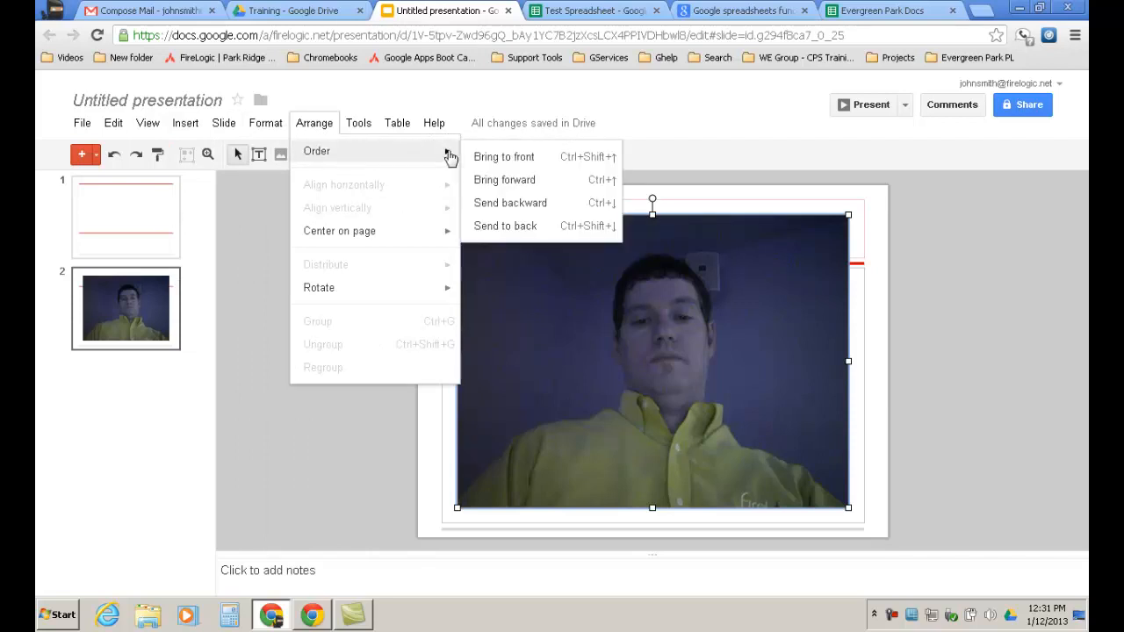
{"action": "left_click", "coordinate": [491, 203]}
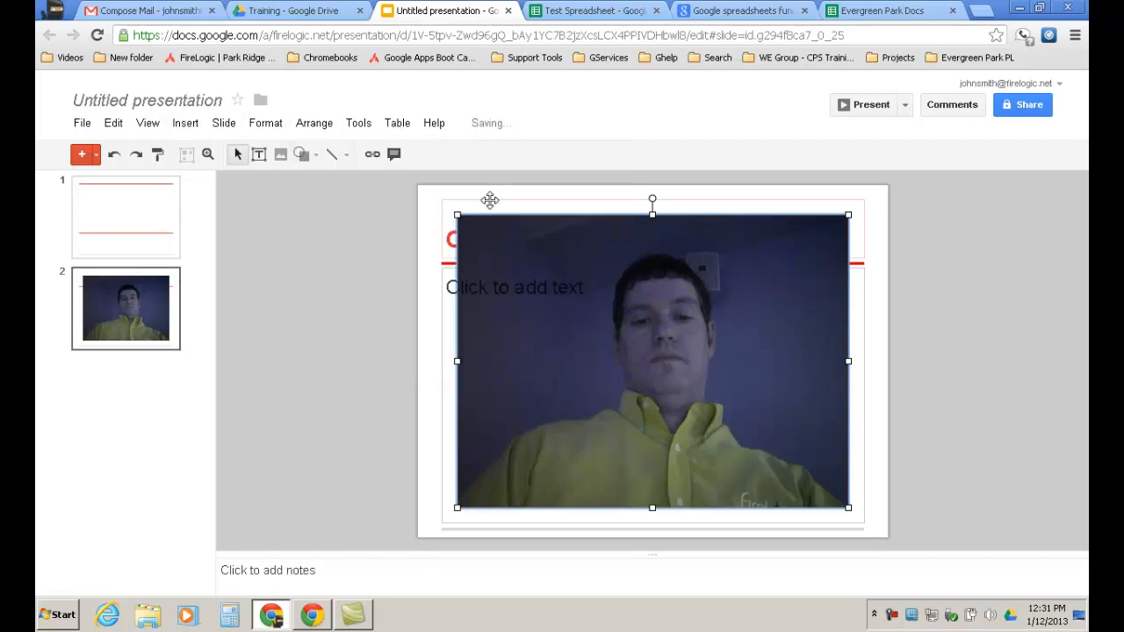
{"action": "left_click", "coordinate": [608, 285]}
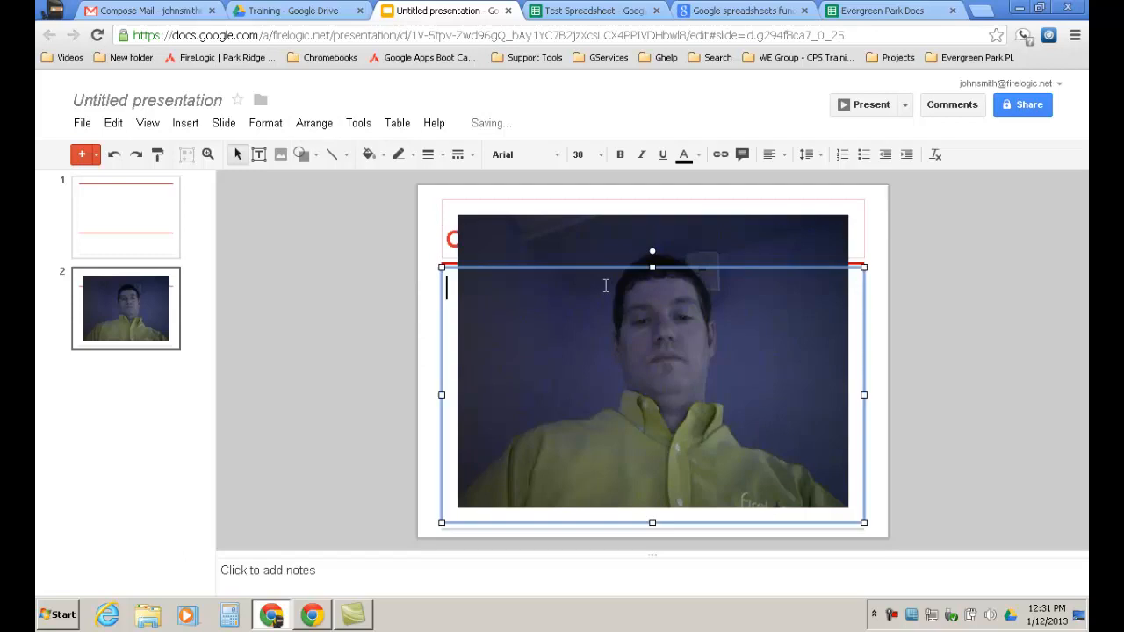
{"action": "left_click", "coordinate": [396, 123]}
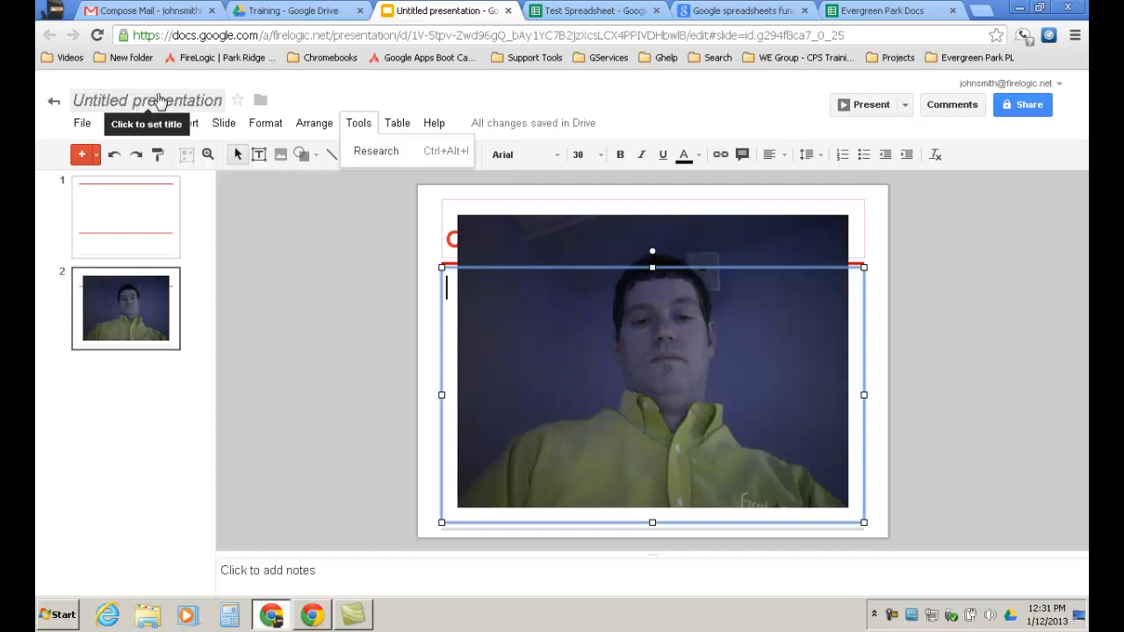
Rename 'Untitled presentation' to 'Example Presentation'.
{"action": "left_click", "coordinate": [158, 100]}
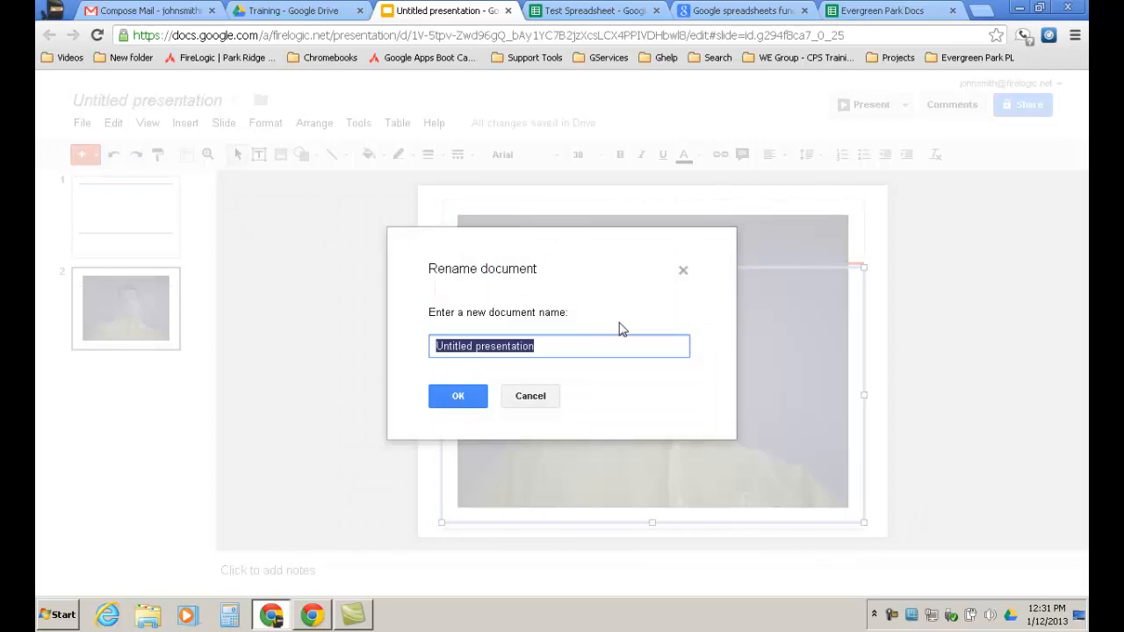
{"action": "type", "text": "Example"}
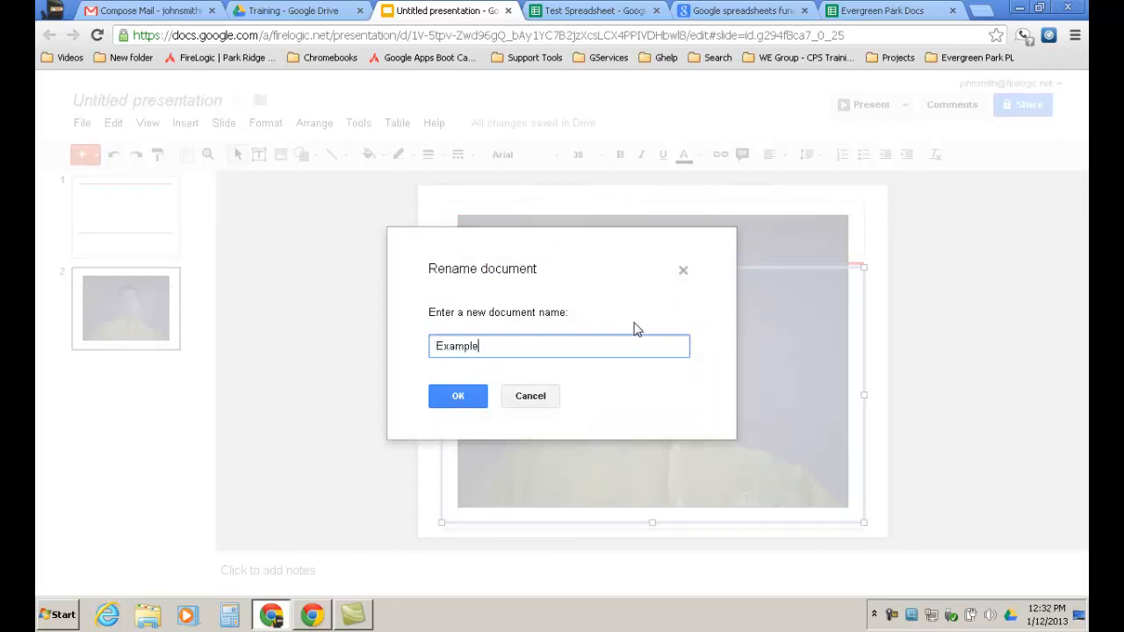
{"action": "type", "text": " Presentation"}
{"action": "left_click", "coordinate": [458, 396]}
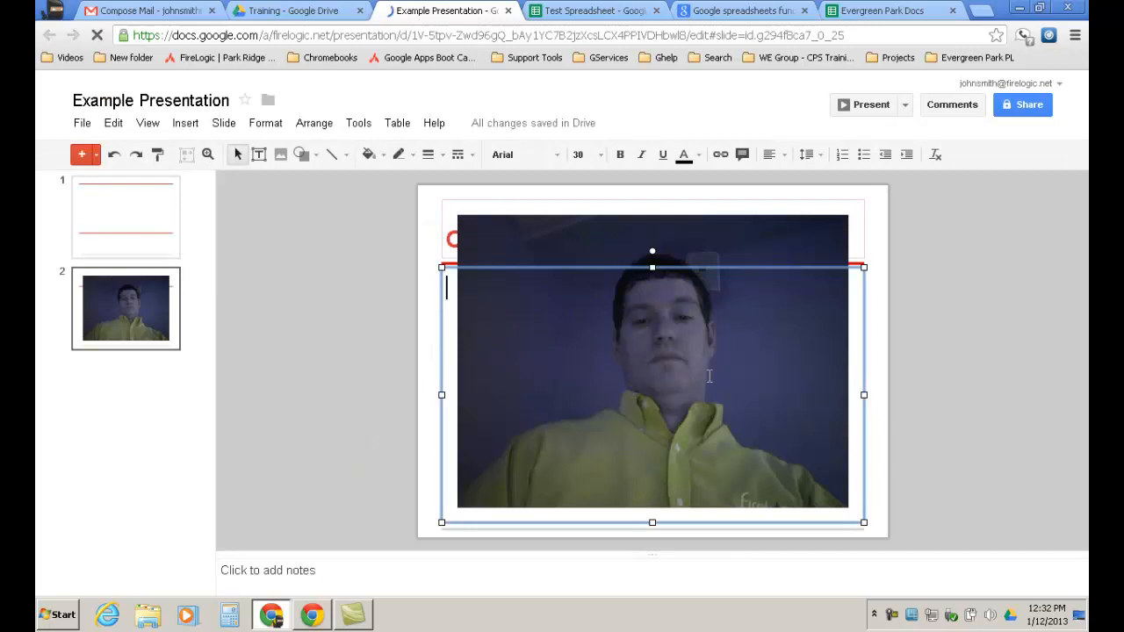
{"action": "left_click", "coordinate": [1024, 104]}
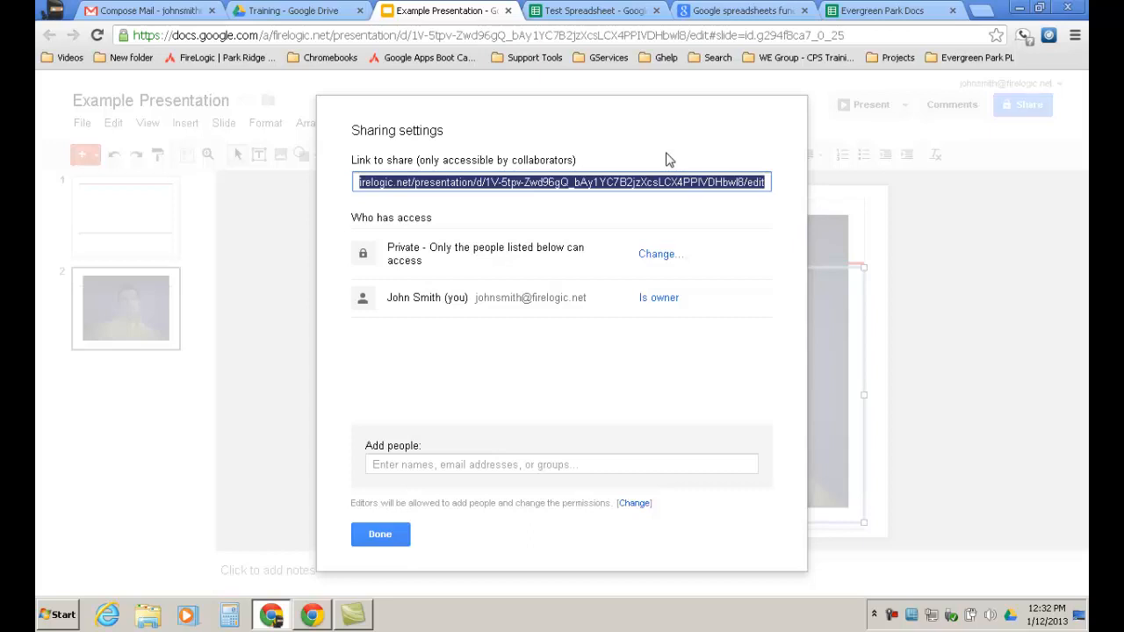
{"action": "left_click", "coordinate": [384, 546]}
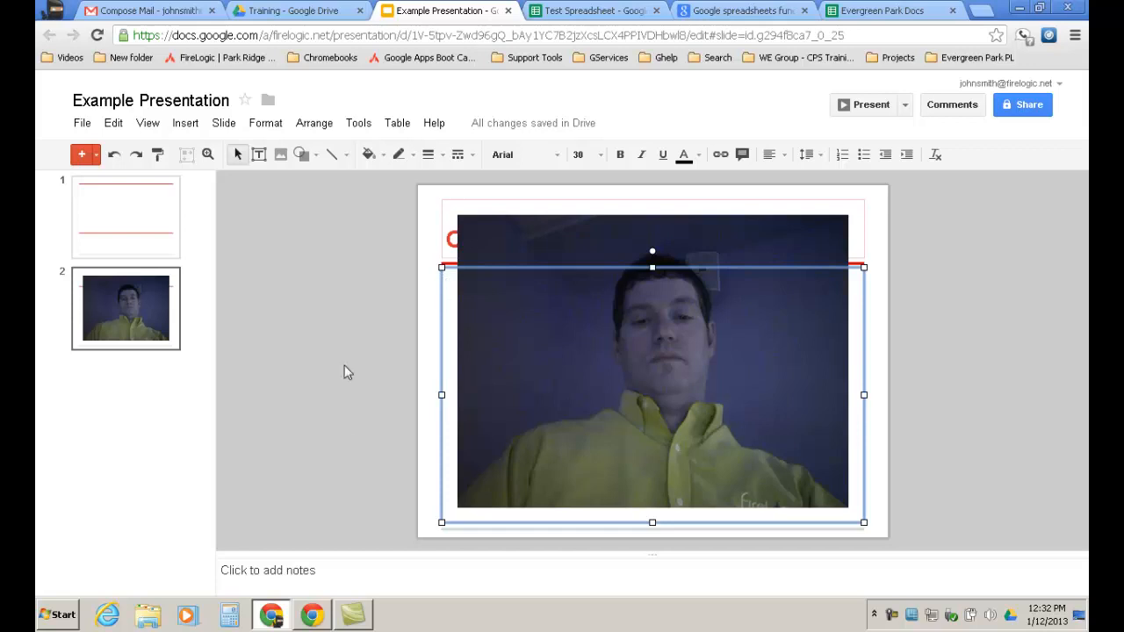
{"action": "left_click", "coordinate": [599, 11]}
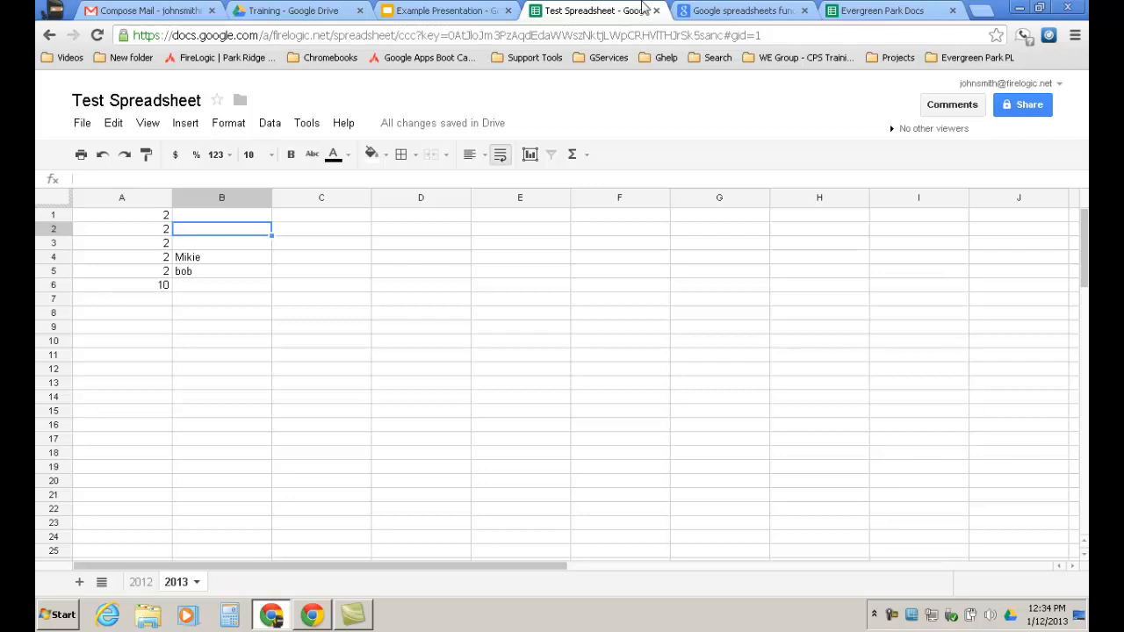
{"action": "left_click", "coordinate": [442, 11]}
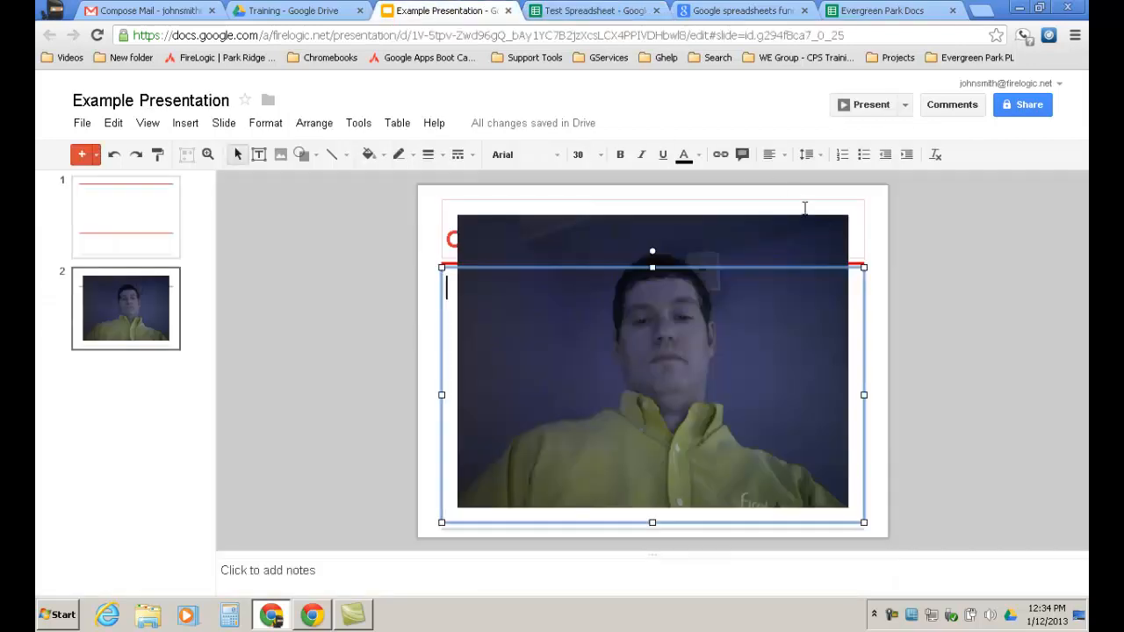